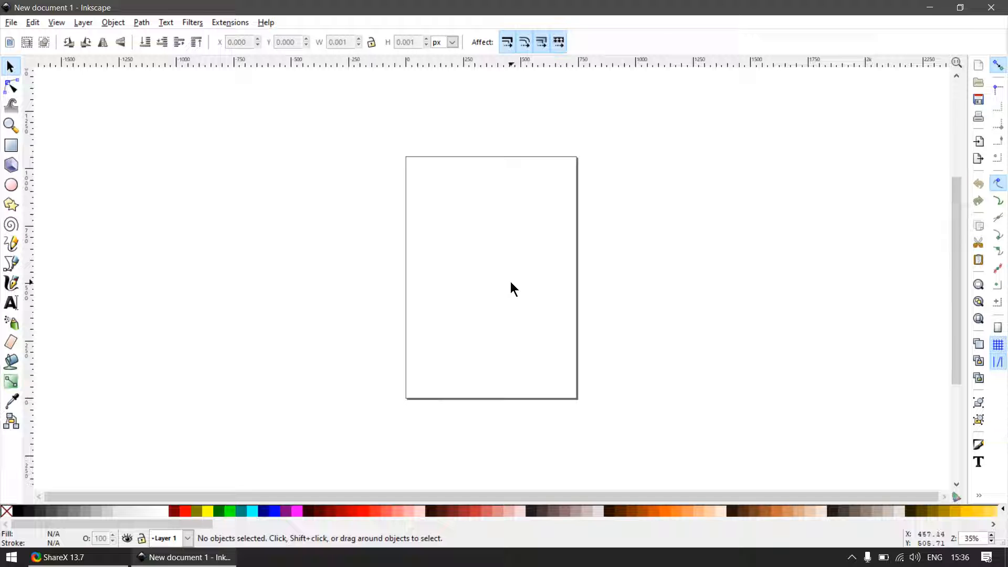
- Launch Notepad++ and decline its update offer
key(super)
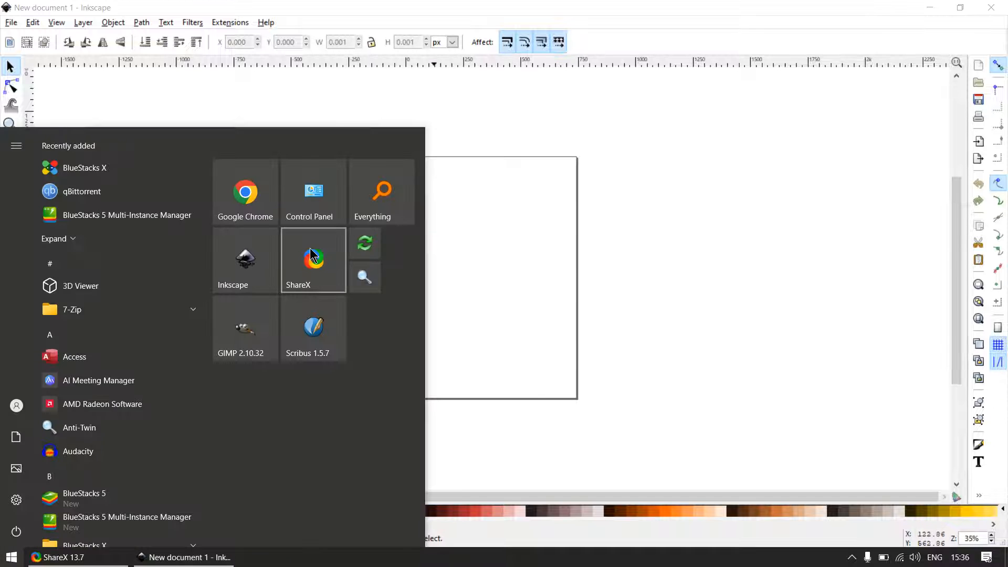
text(no)
key(Return)
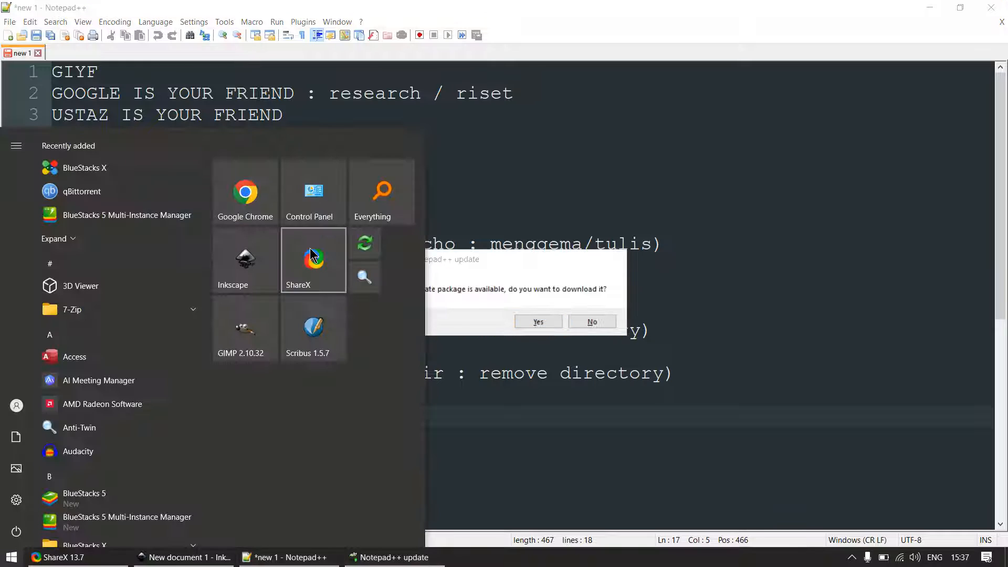
click(588, 321)
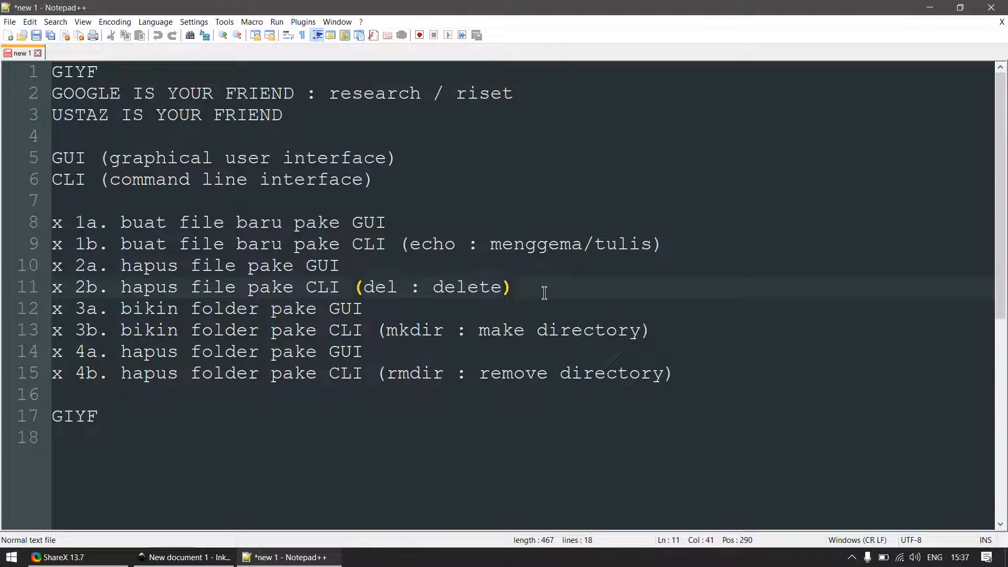
- Arrange Notepad++ and Inkscape side by side, with a new blank document open in Notepad++
key(super+Left)
key(ctrl+n)
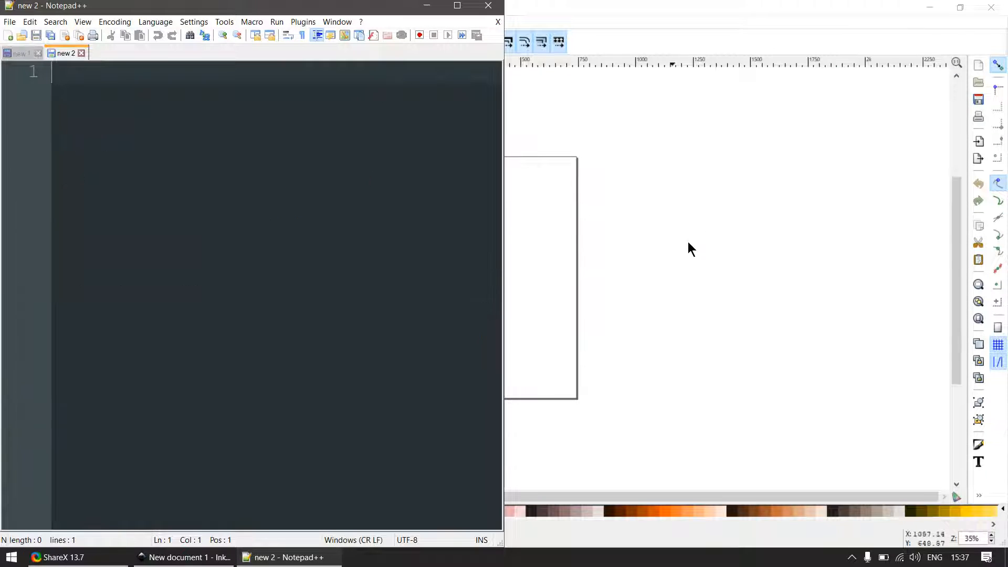
click(688, 242)
key(super+Right)
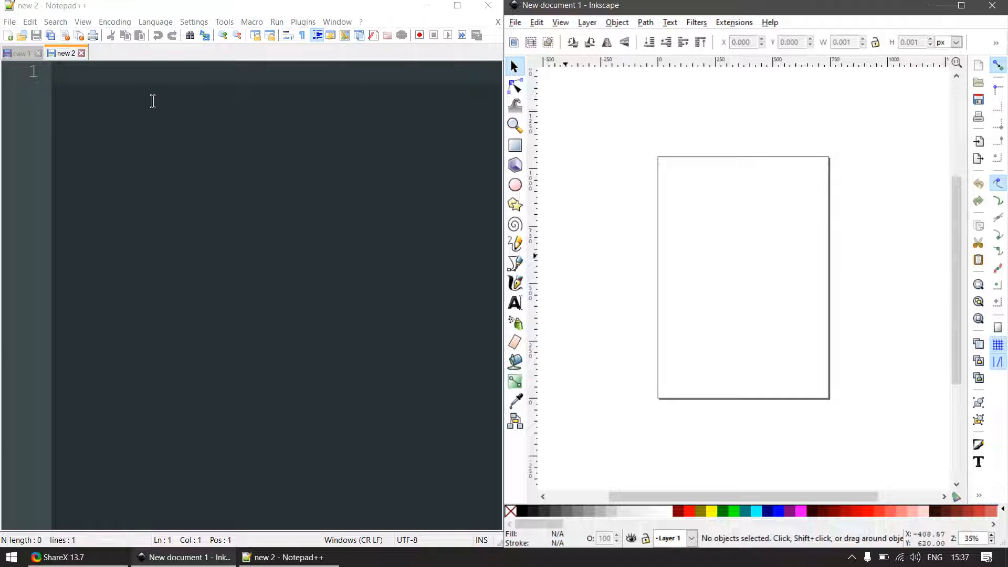
- Write the note "shortcut gradient: ctrl+f1" on the first line of the blank Notepad++ document
click(222, 99)
text(sho)
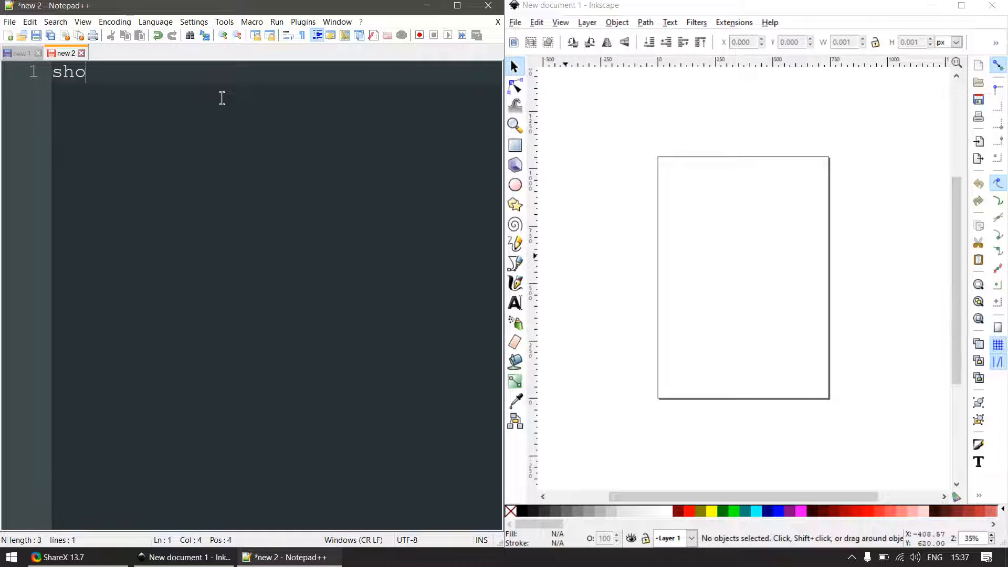
text(rtcut gra)
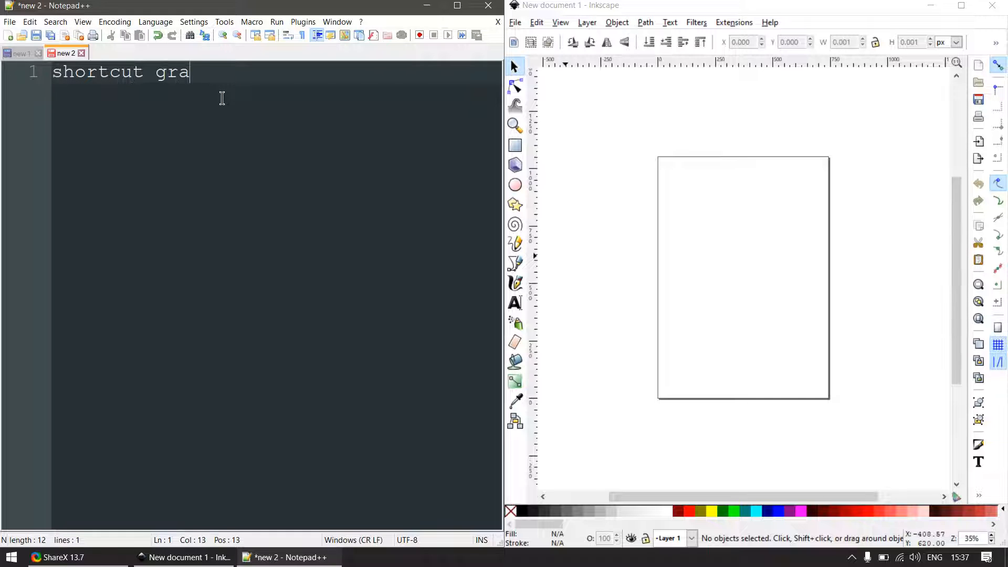
text(dient:)
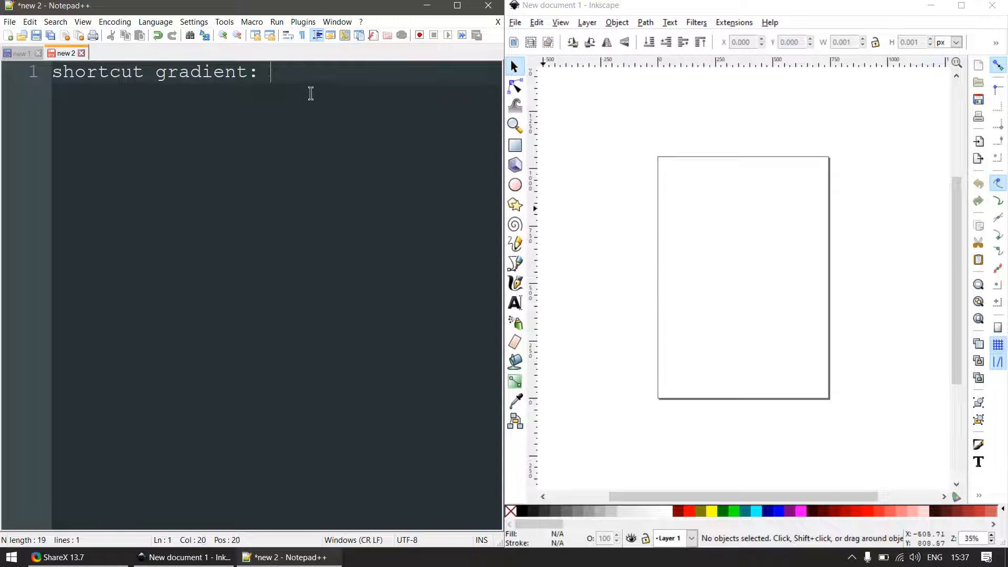
text( ctrl+f1)
- In Inkscape, draw a blue rectangle about 795 × 818 px, overlapping the page's right edge
click(764, 263)
key(r)
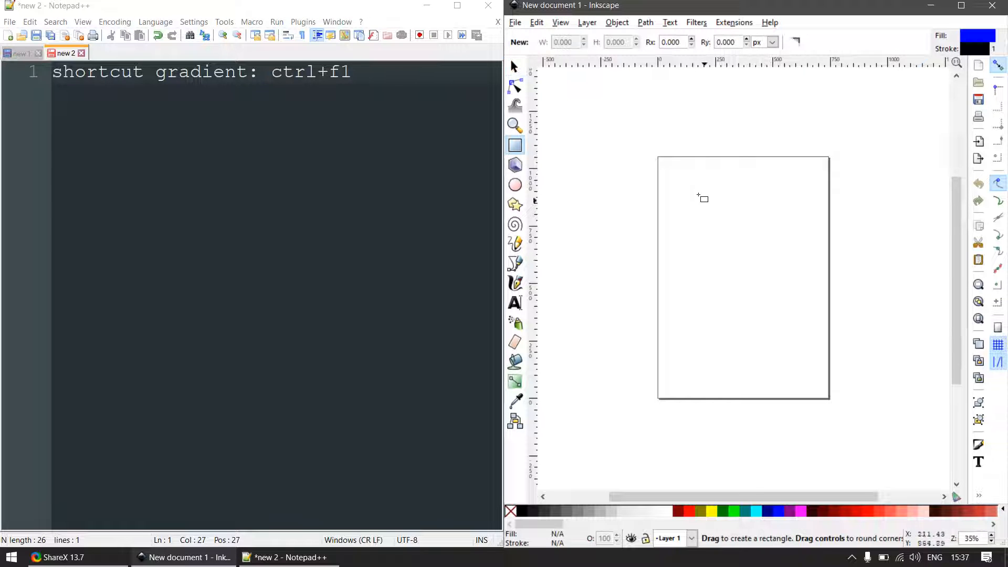
drag(674, 176, 859, 364)
click(514, 67)
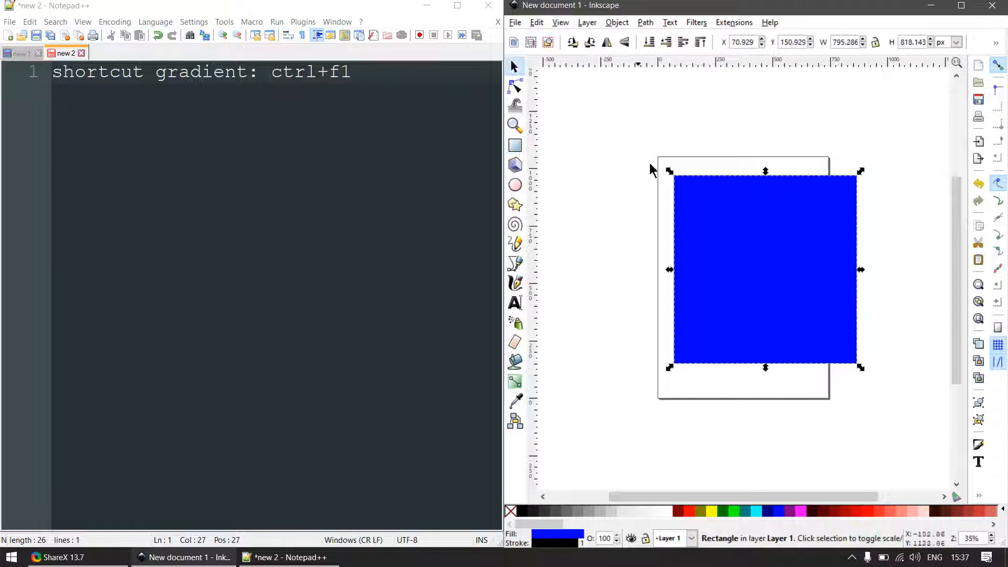
- Apply a linear gradient to the blue rectangle, fading from solid blue at its lower middle to transparent just above its upper edge
key(ctrl+F1)
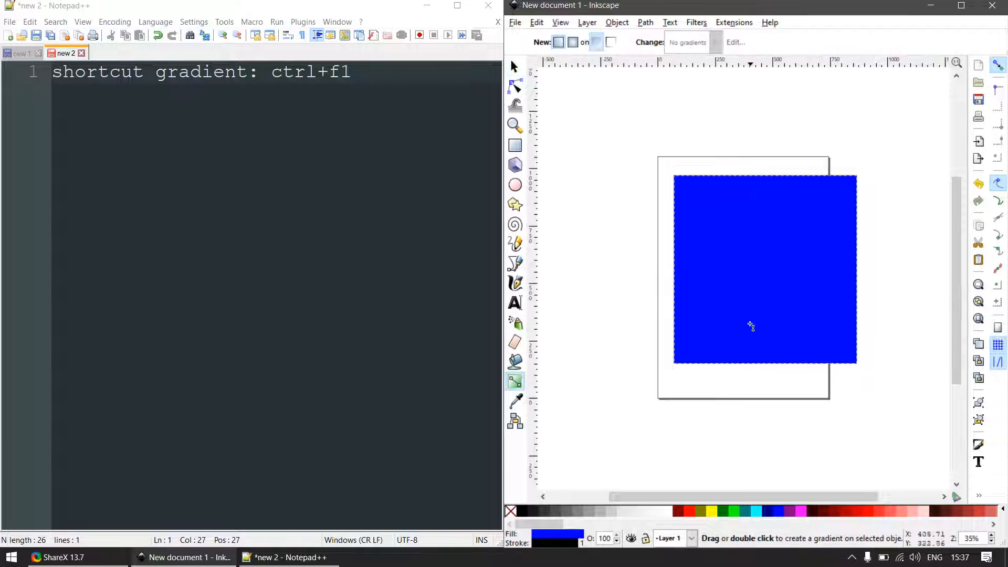
drag(754, 328, 814, 160)
scroll(695, 245, down, 2)
key(F1)
click(823, 208)
- Draw a rectangle about 1241 × 1098 px overlapping the blue gradient one, fill it red and place it behind
key(F4)
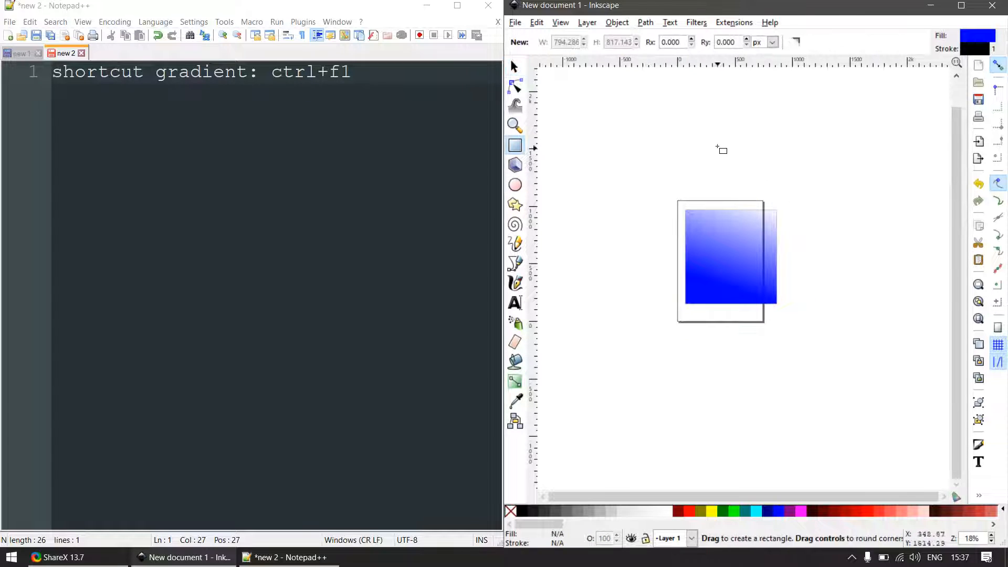
drag(717, 147, 859, 273)
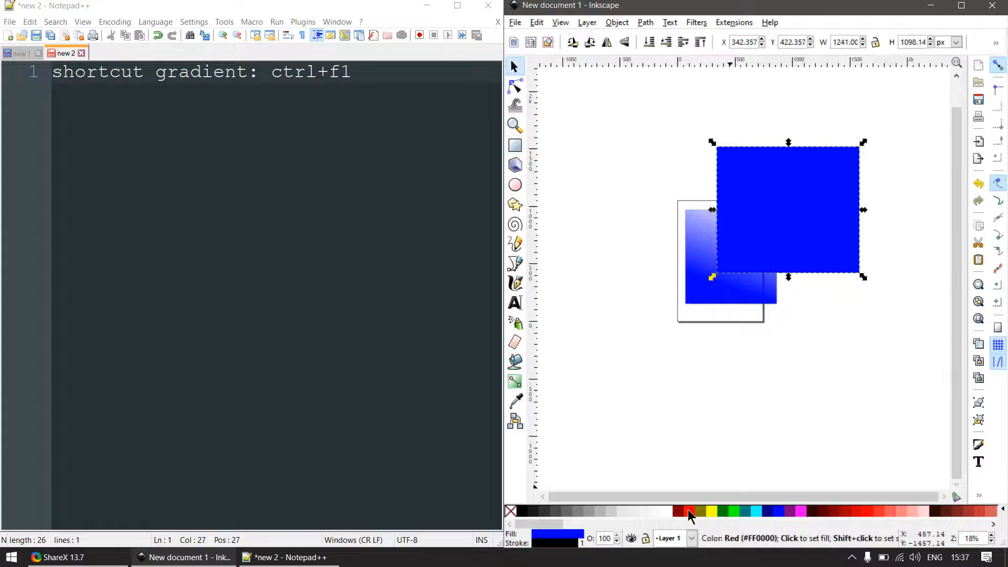
click(689, 511)
scroll(789, 263, up, 3)
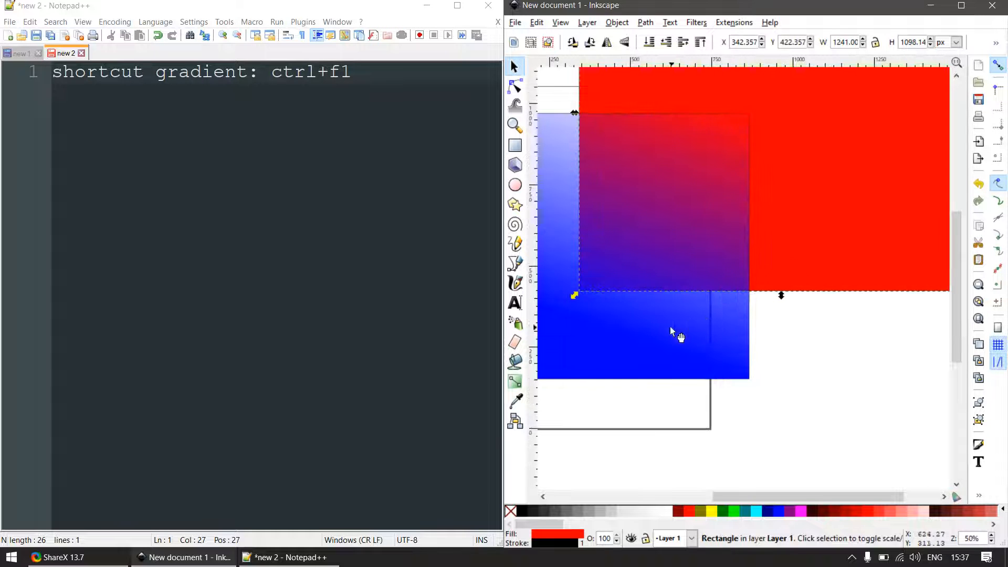
- Move the blue gradient rectangle over the middle of the red rectangle to view its transparency, and delete it
drag(670, 327, 754, 248)
scroll(723, 337, down, 3)
drag(732, 285, 752, 270)
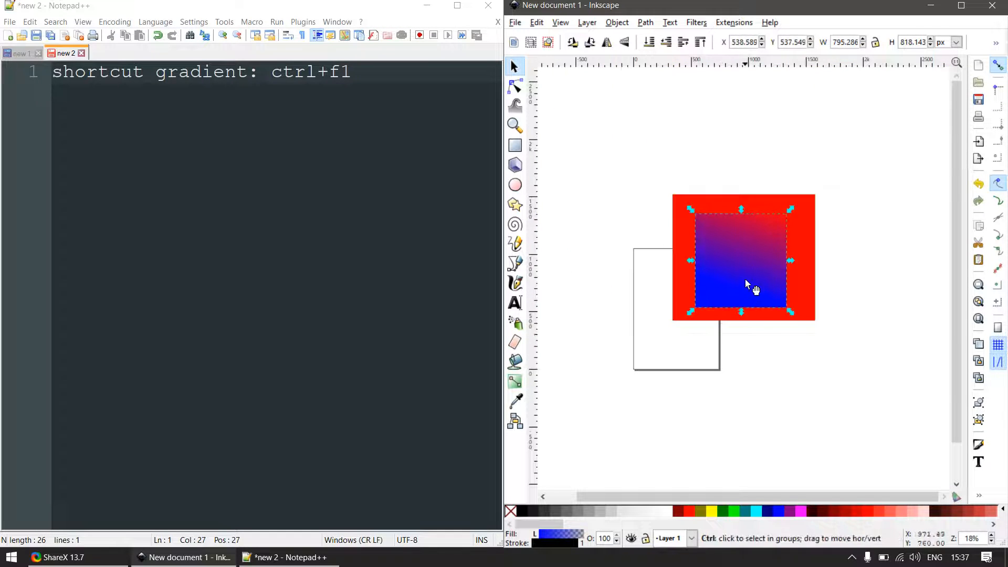
scroll(741, 283, up, 2)
scroll(738, 286, down, 2)
key(Delete)
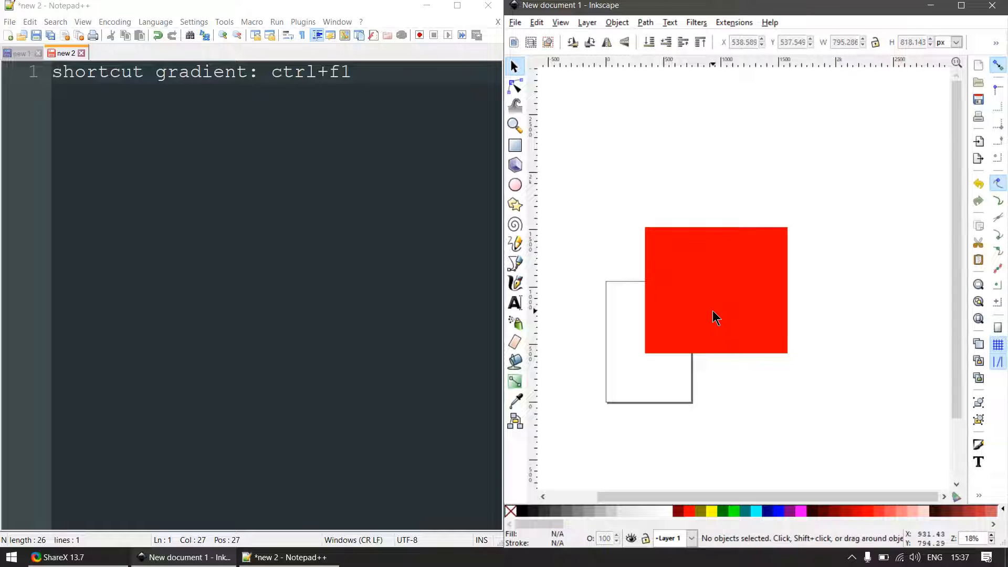
- Apply a linear gradient to the red rectangle, fading from solid red near its lower edge to transparent just above its upper edge
key(ctrl+F1)
drag(698, 333, 729, 220)
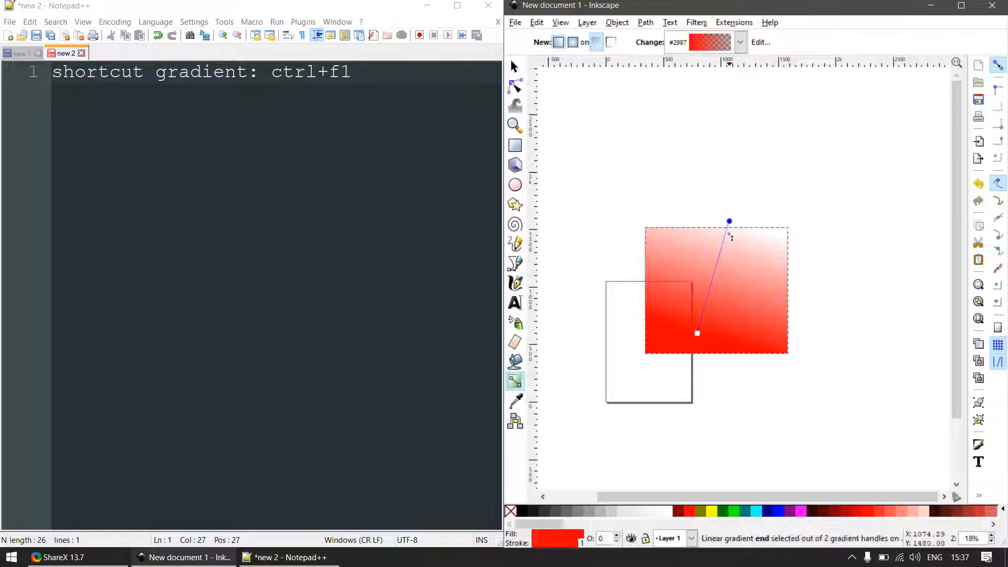
key(F1)
key(ctrl+F1)
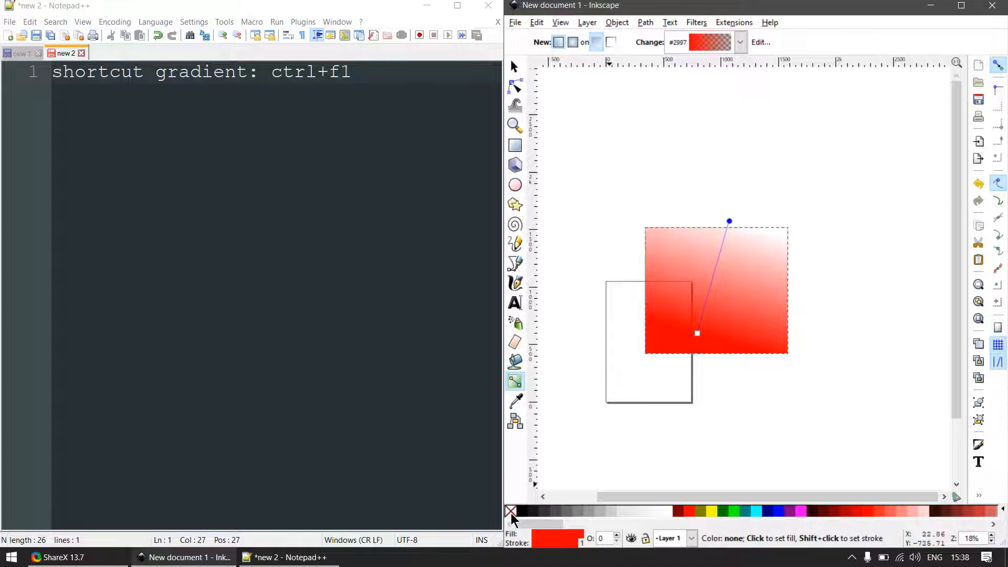
- Remove the outline from the red gradient rectangle and deselect it
key(F1)
click(646, 415)
click(689, 314)
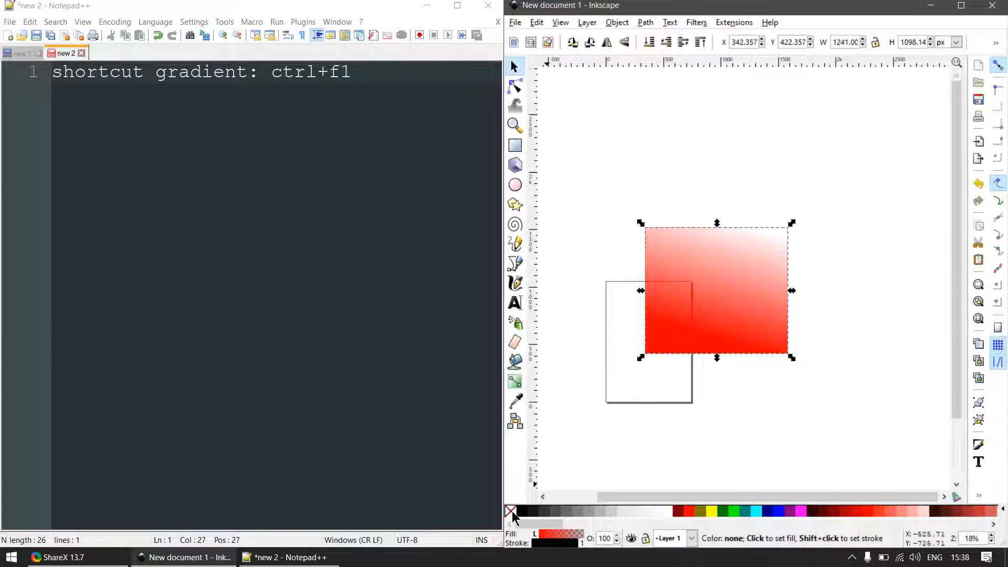
shift+click(510, 511)
key(Escape)
- In the Notepad++ note, add a "mode:" heading below the shortcut line, with "radial" on its own line beneath it
click(379, 70)
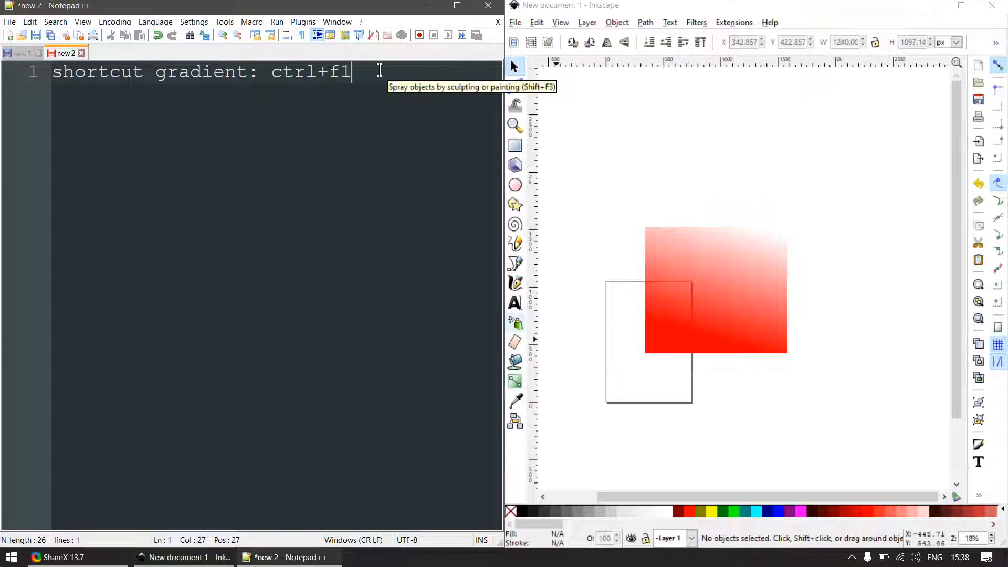
key(Return)
text(mode radial)
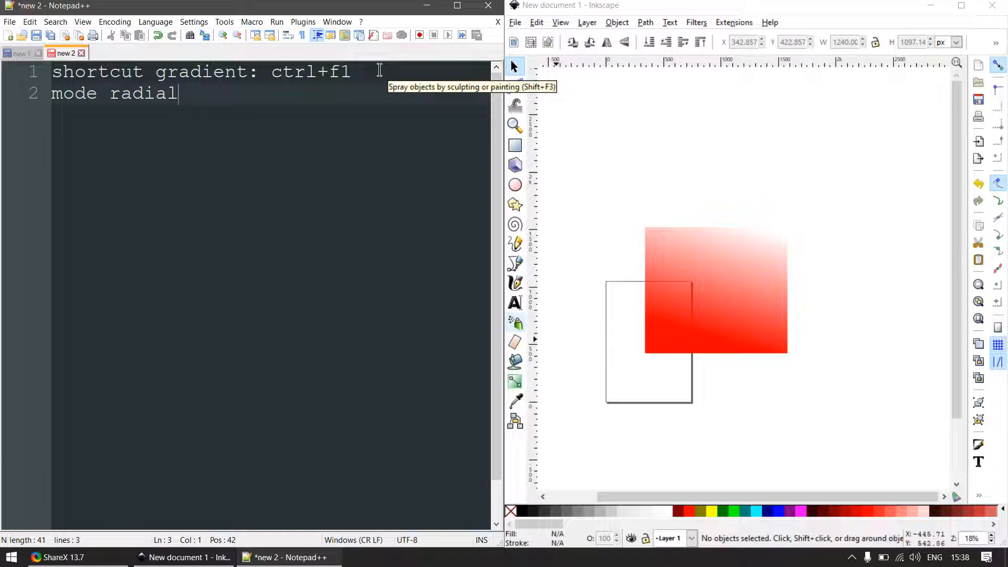
key(Return)
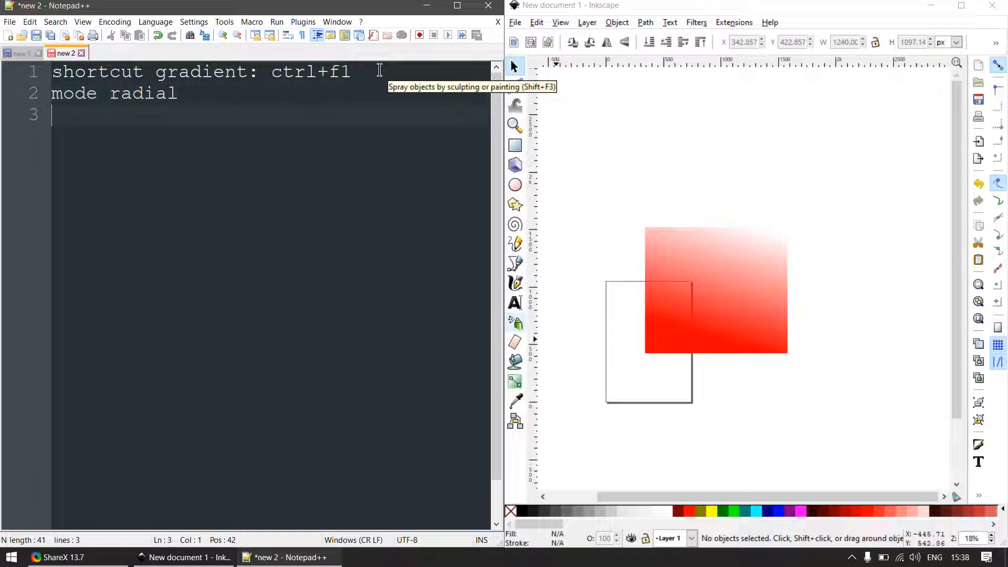
text(mode)
key(Escape)
key(Up)
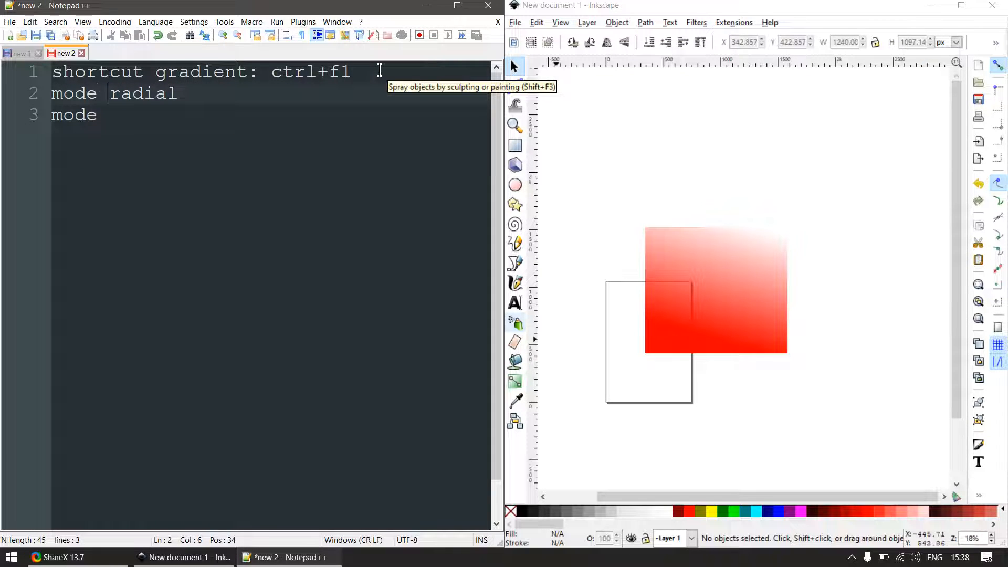
key(BackSpace)
key(Return)
key(BackSpace)
text(:)
key(Return)
- Insert the list item "- lineal: gerak warna lurus" between the "mode:" heading and the radial line
text(- li)
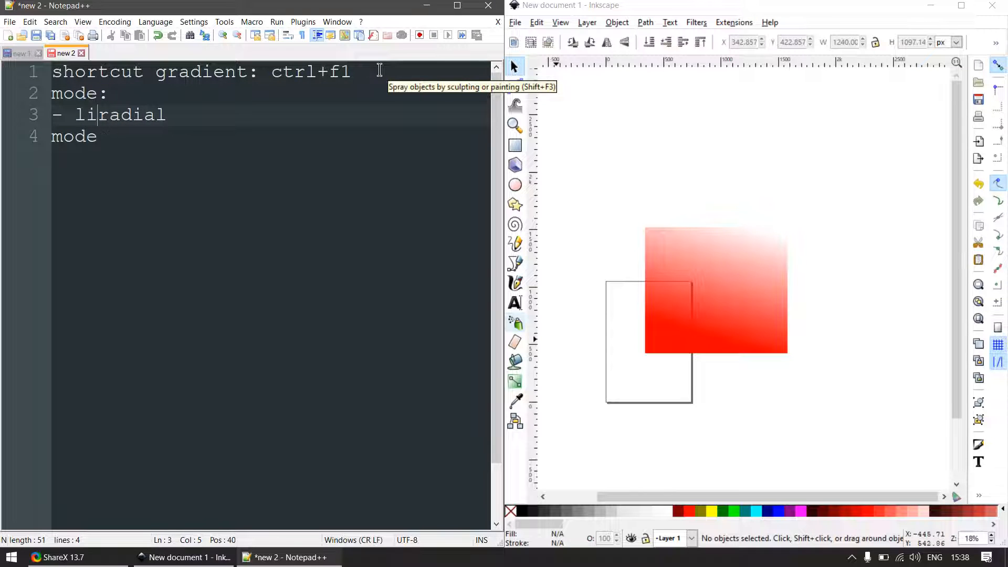
text(nealr)
key(BackSpace)
key(BackSpace)
text(al)
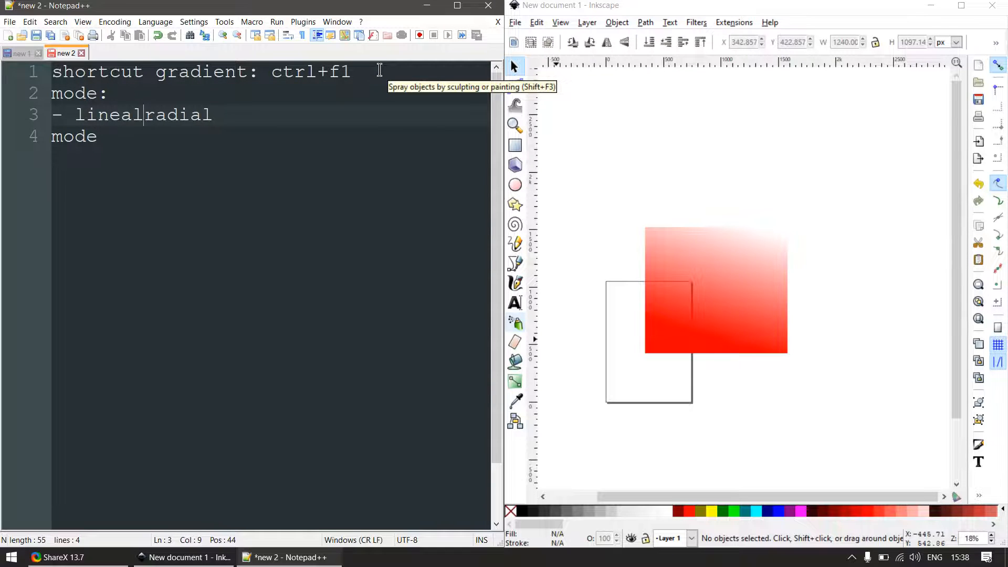
text(: gerak w)
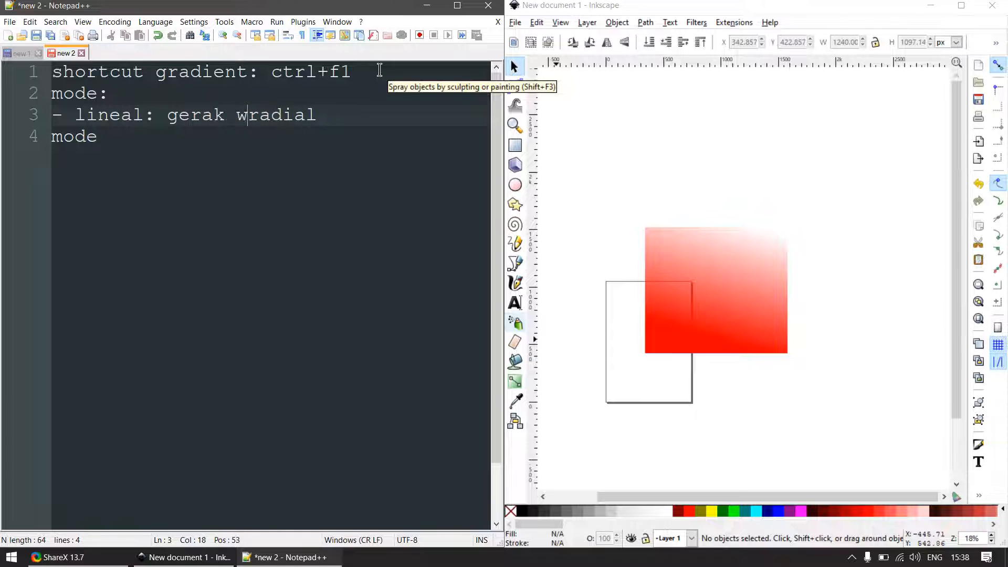
text(arna lurus)
key(Return)
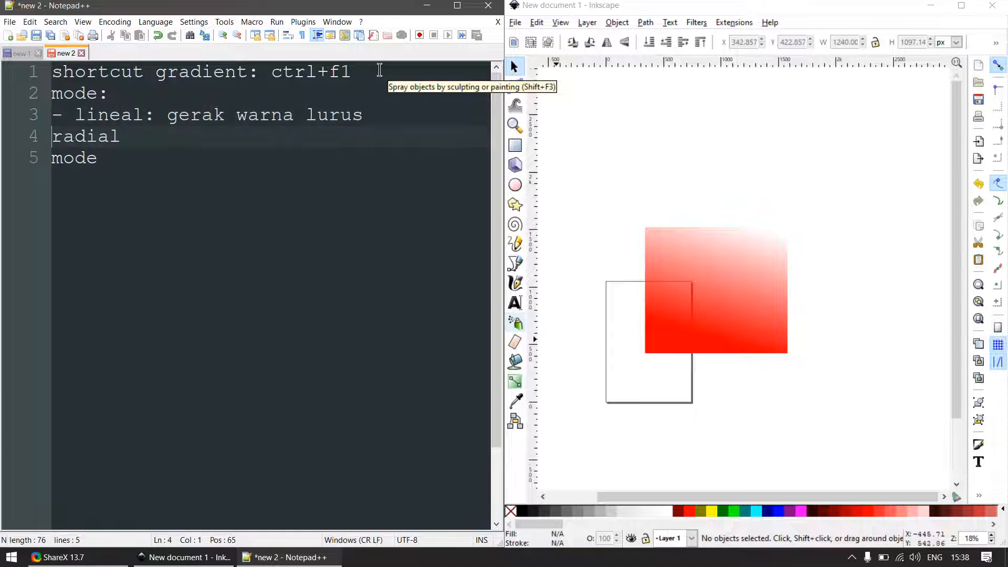
- Complete the radial line as "- radial: gerak warna melingkar" and remove the leftover "mode" line below it
text(-)
key(Down)
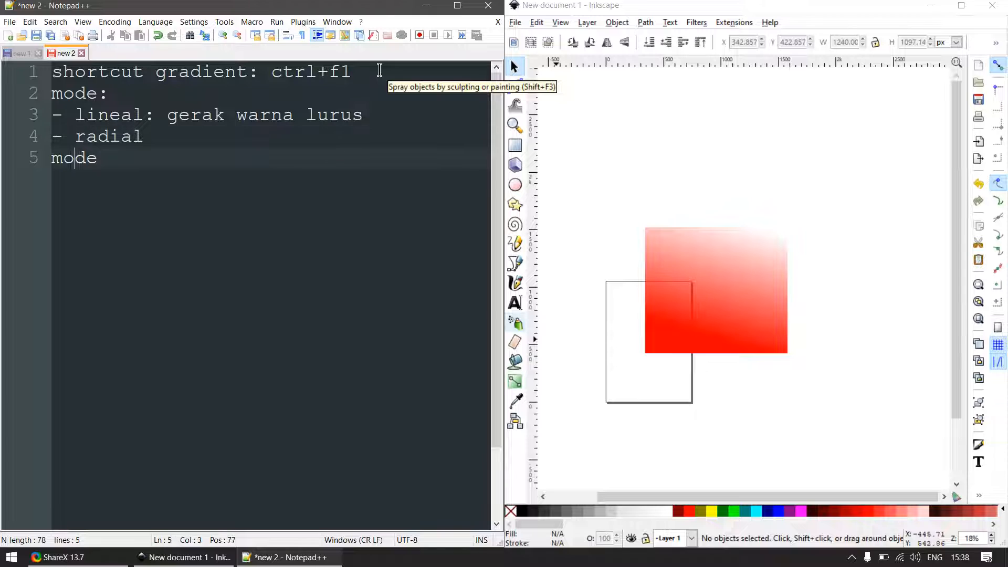
key(shift+Left)
key(shift+Left)
key(shift+Left)
key(shift+Left)
key(shift+Left)
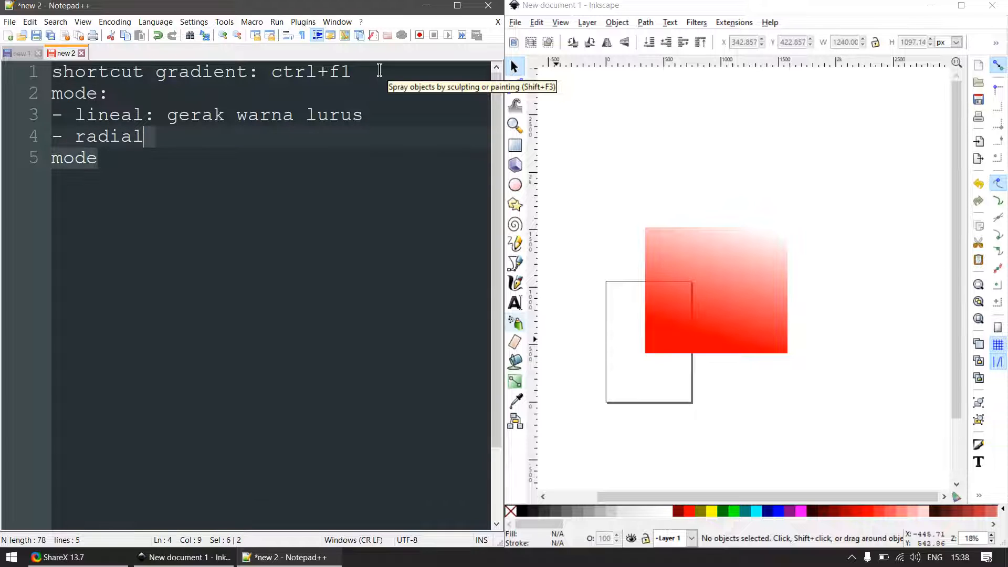
text(: gerak wa)
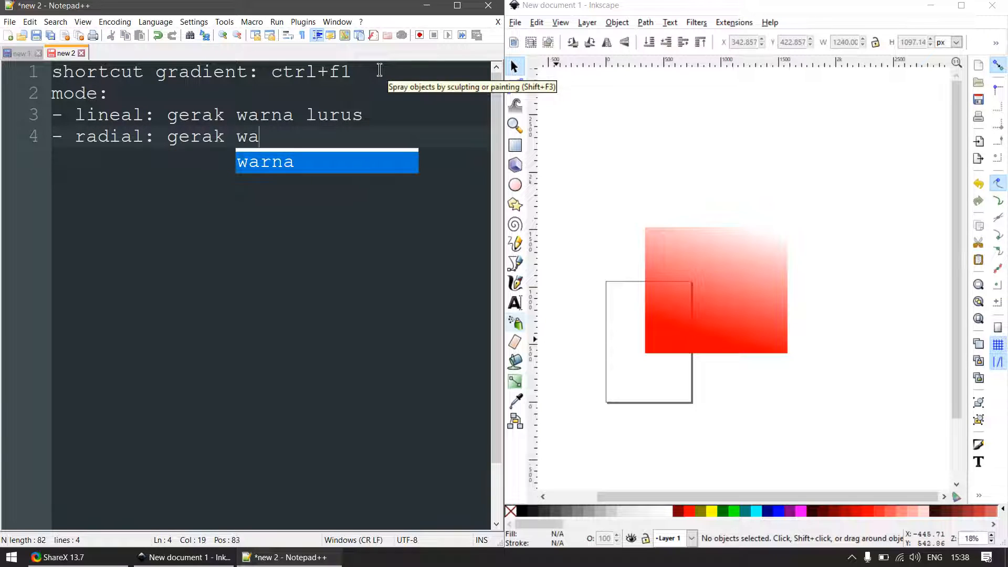
text(rna melingkar)
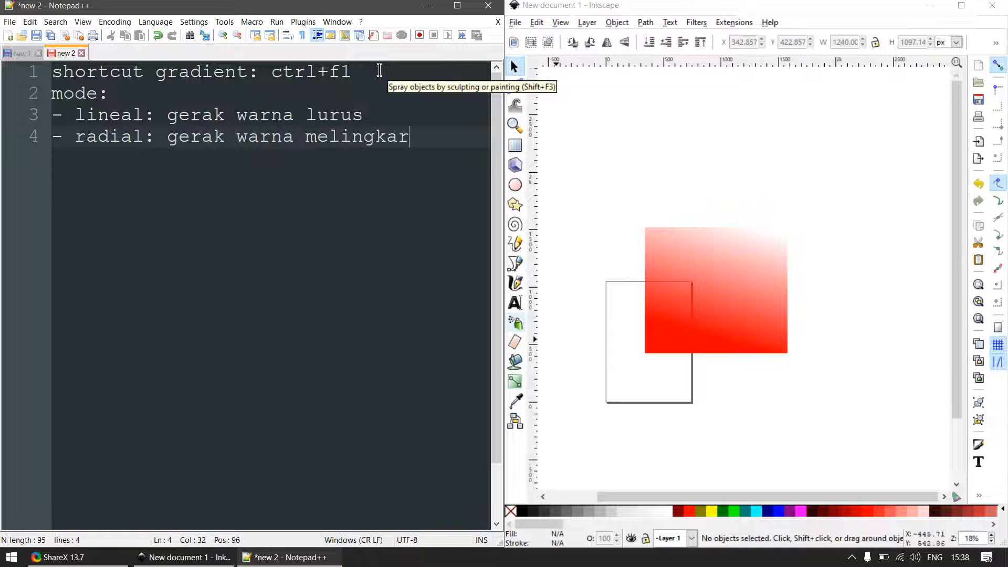
- In Inkscape, replace the red gradient rectangle with a solid red circle about 719 px in diameter, drawn beside the page
click(690, 286)
key(Delete)
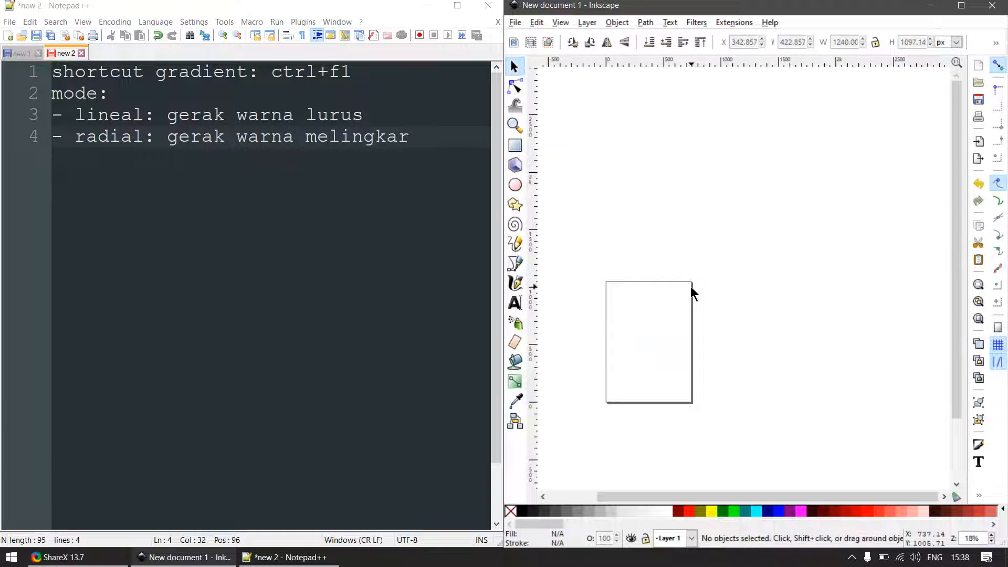
key(e)
scroll(720, 236, down, 1)
scroll(707, 209, up, 2)
drag(703, 205, 823, 329)
key(s)
click(796, 374)
click(776, 308)
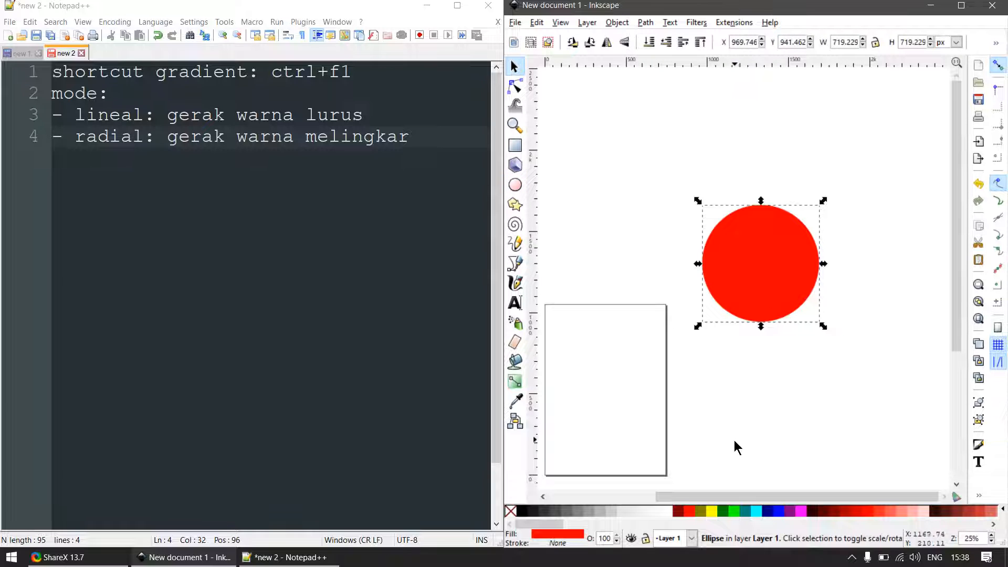
- Apply a vertical linear gradient to the circle, fading from solid red near its bottom to transparent at its top
key(ctrl+F1)
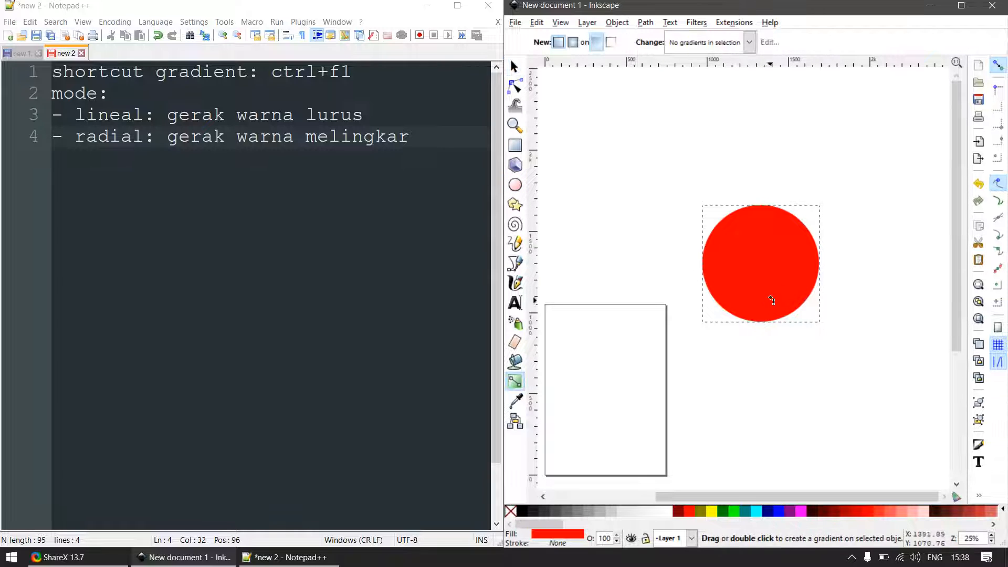
drag(769, 302, 767, 200)
key(s)
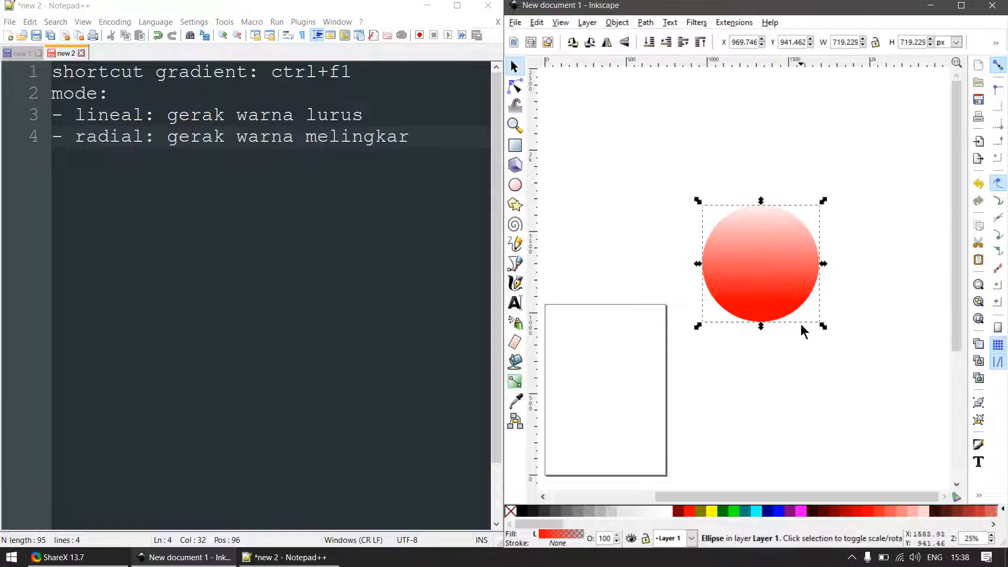
- Examine the start and end handles of the circle's linear gradient with the node tool, then deselect the circle
scroll(800, 325, up, 2)
key(n)
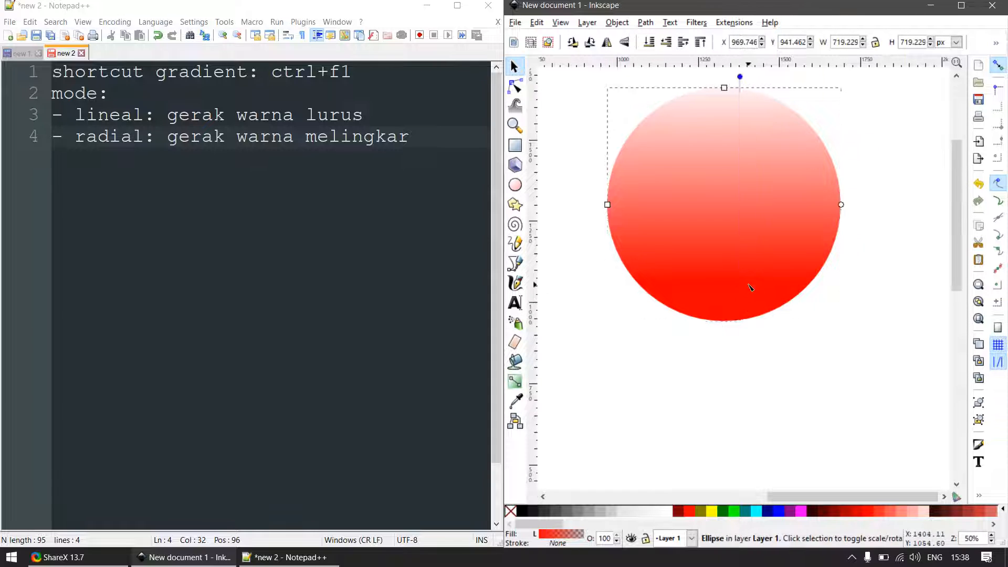
drag(739, 278, 743, 308)
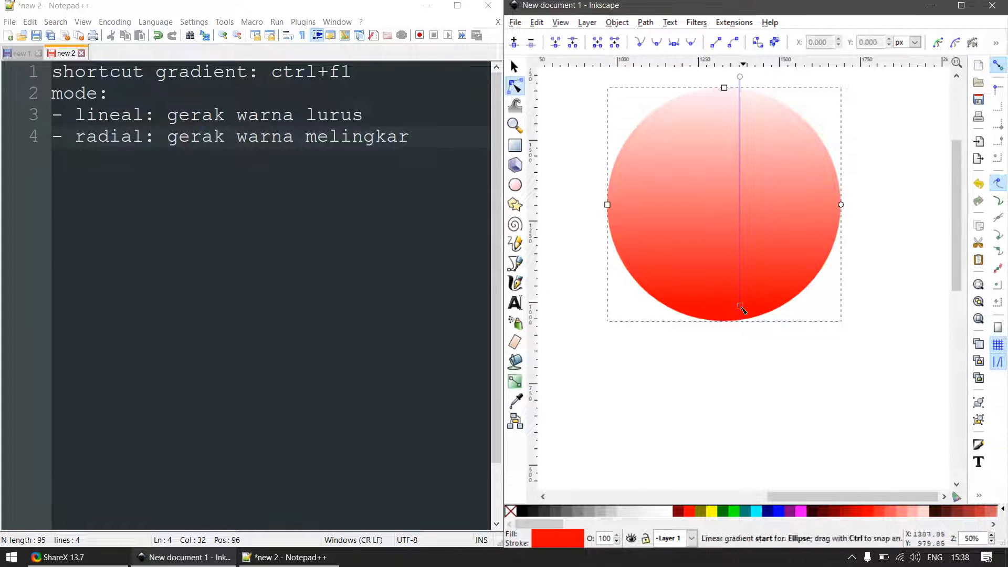
key(Escape)
click(748, 303)
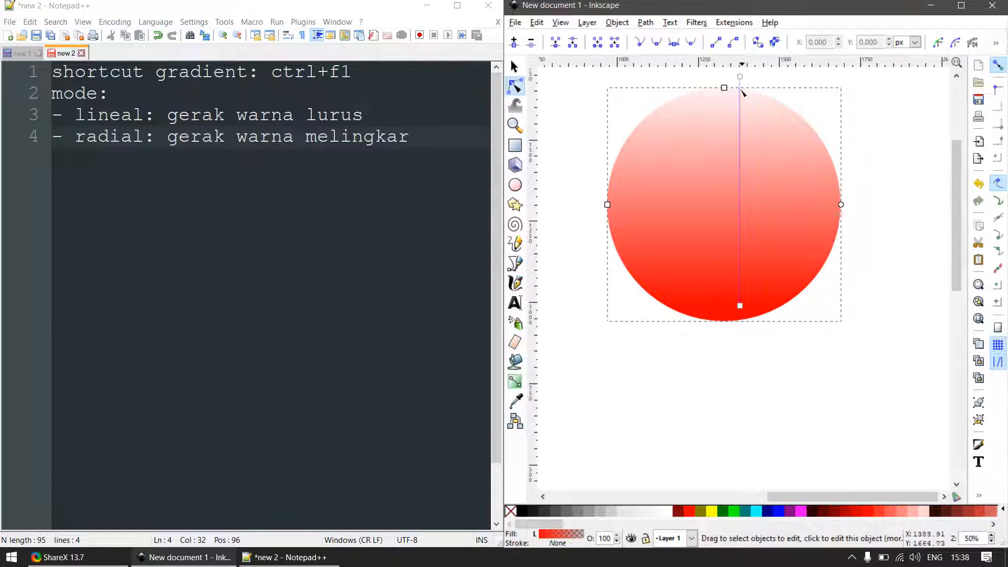
scroll(636, 283, down, 3)
key(F1)
key(Escape)
scroll(771, 263, up, 2)
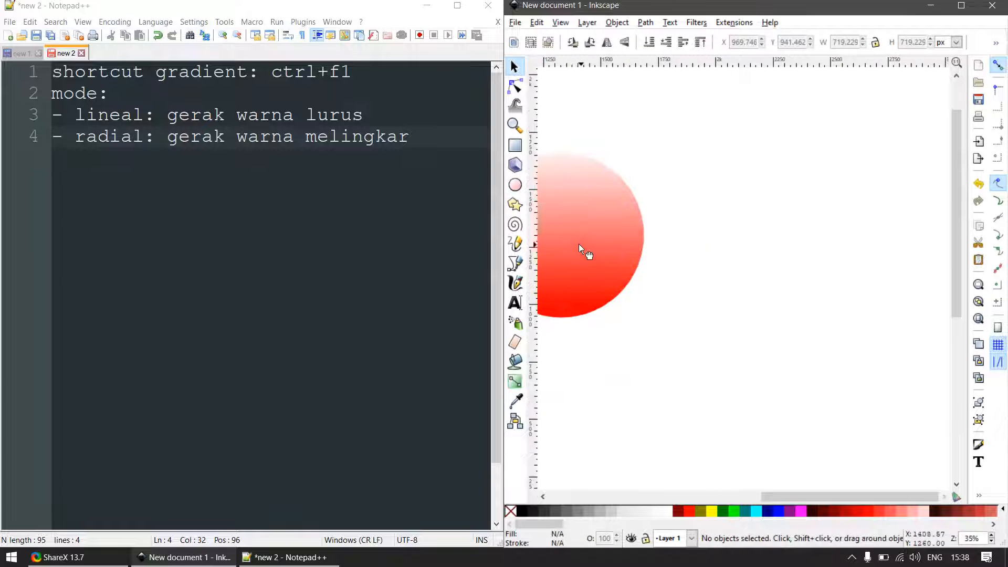
- Duplicate the gradient circle beside the original and give the copy a radial gradient from solid red at its centre to transparent at its edge
click(606, 251)
drag(606, 250, 835, 246)
key(ctrl+d)
key(ctrl+F1)
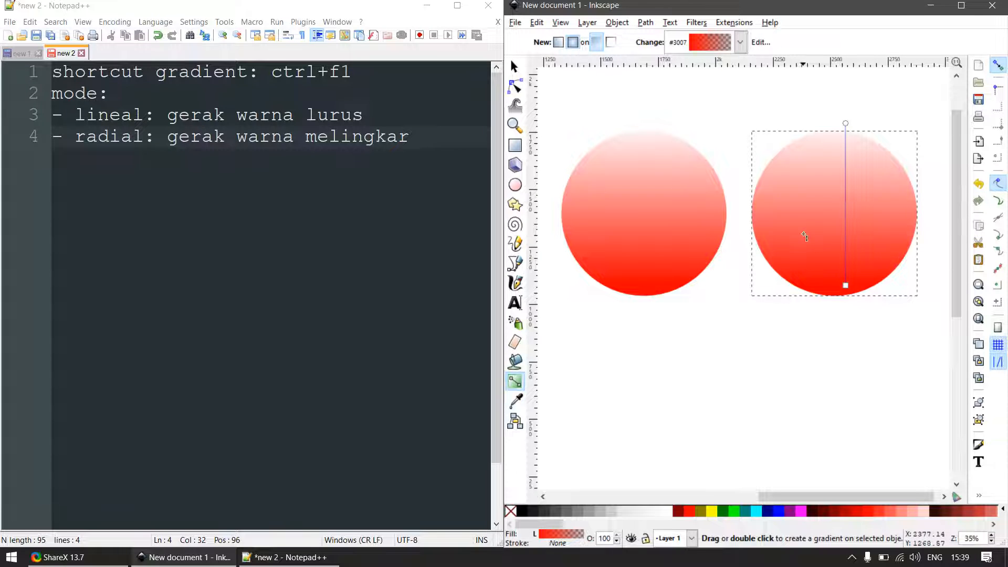
drag(840, 210, 933, 184)
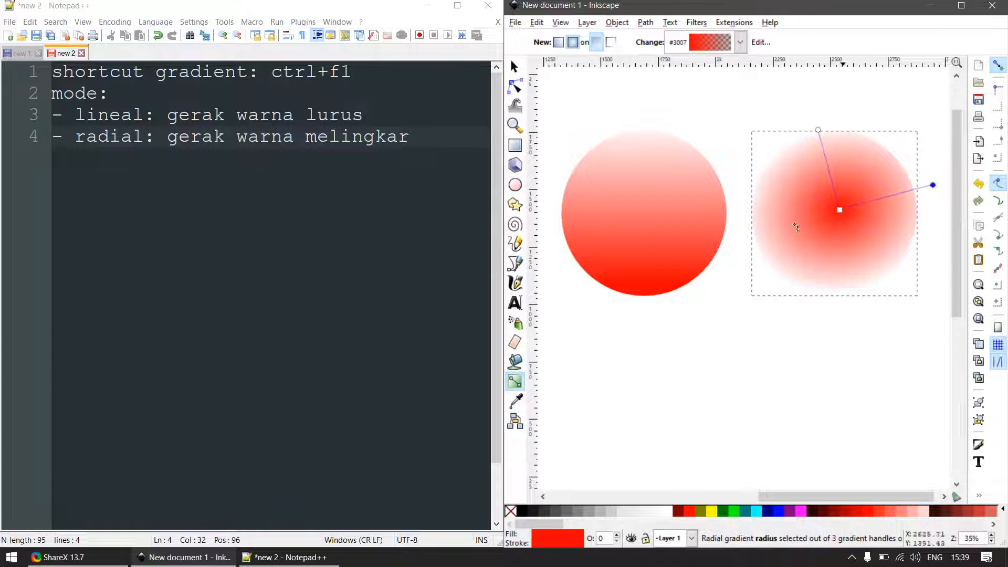
- Examine the radial gradient up close and select its centre handle
scroll(798, 231, down, 2)
scroll(811, 236, up, 3)
drag(672, 225, 666, 230)
scroll(720, 259, down, 3)
key(F1)
scroll(704, 271, up, 3)
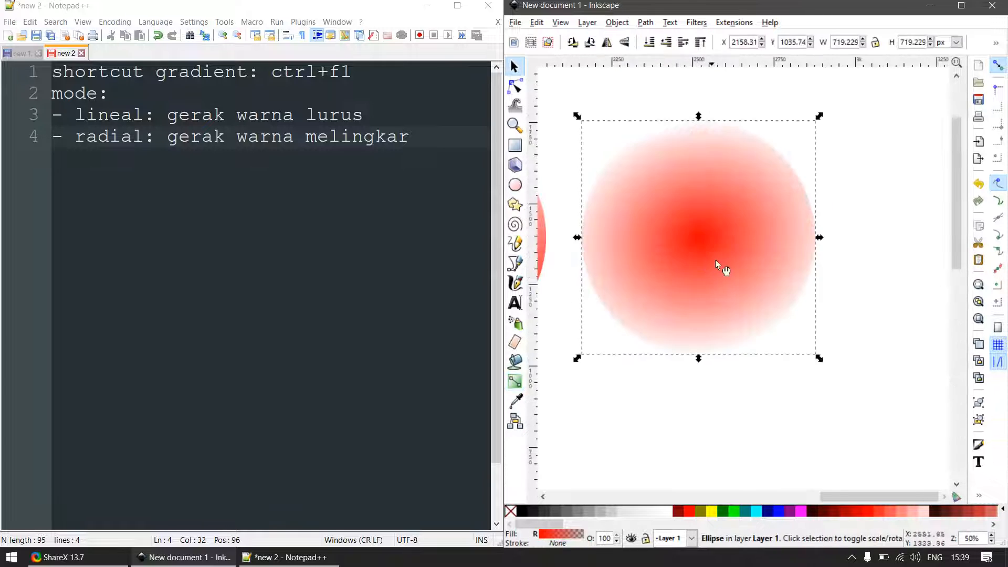
key(ctrl+F1)
drag(700, 240, 698, 240)
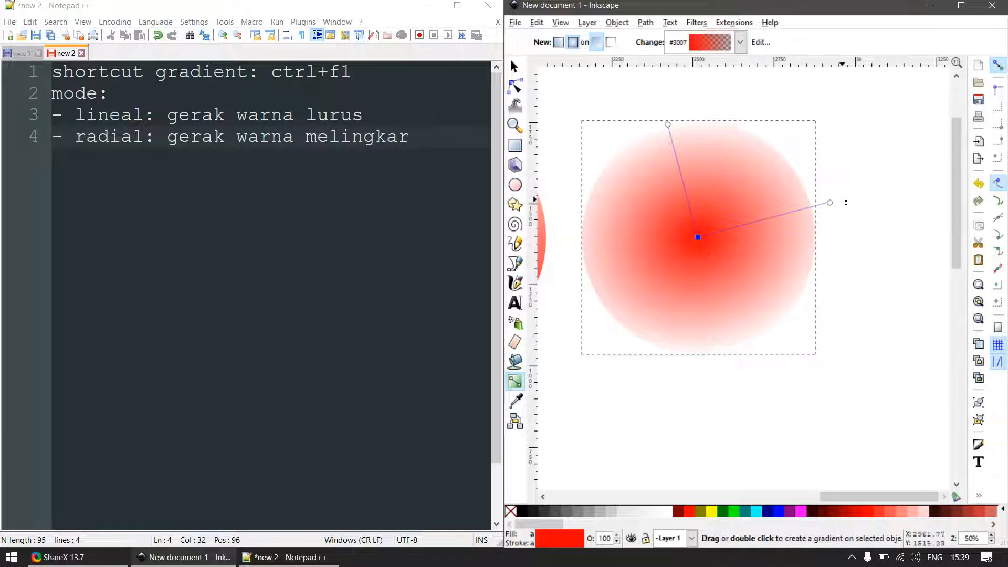
- Compare the colour transitions of the linear-gradient and radial-gradient circles at different magnifications
scroll(844, 202, down, 3)
key(F1)
scroll(811, 209, up, 3)
scroll(838, 249, down, 1)
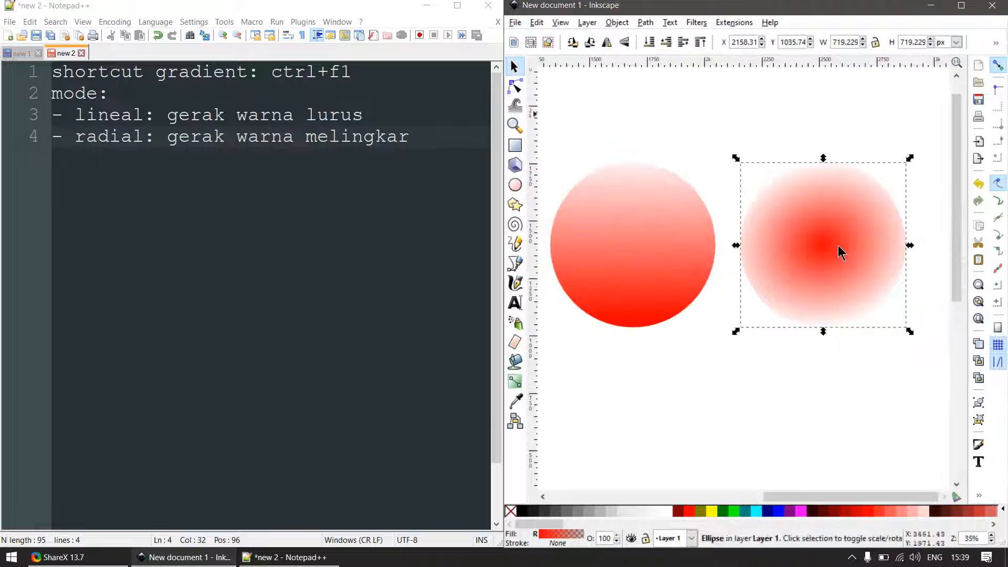
scroll(819, 241, up, 3)
scroll(787, 242, down, 2)
scroll(758, 254, down, 2)
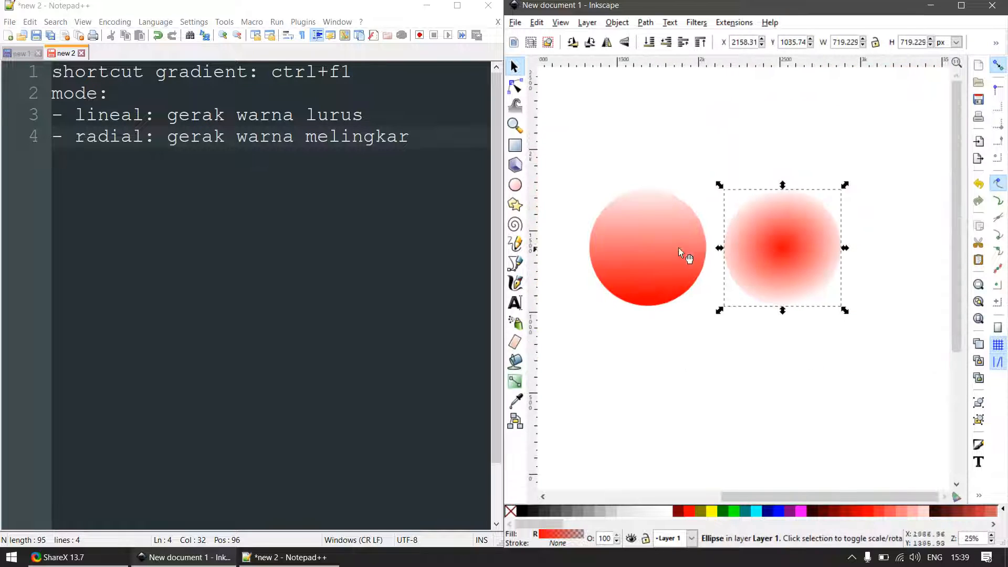
scroll(634, 227, up, 1)
scroll(756, 224, up, 1)
scroll(828, 265, down, 2)
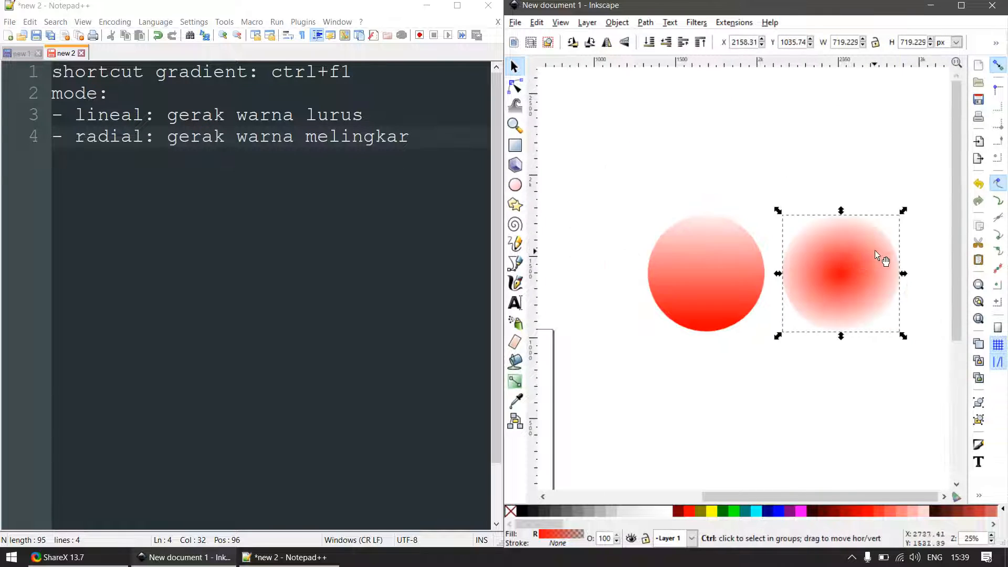
- Draw a vertical black bar about 86 by 337 px over the radial circle's upper half and place a duplicate alongside it
scroll(875, 251, up, 5)
key(F5)
key(F4)
drag(758, 118, 774, 422)
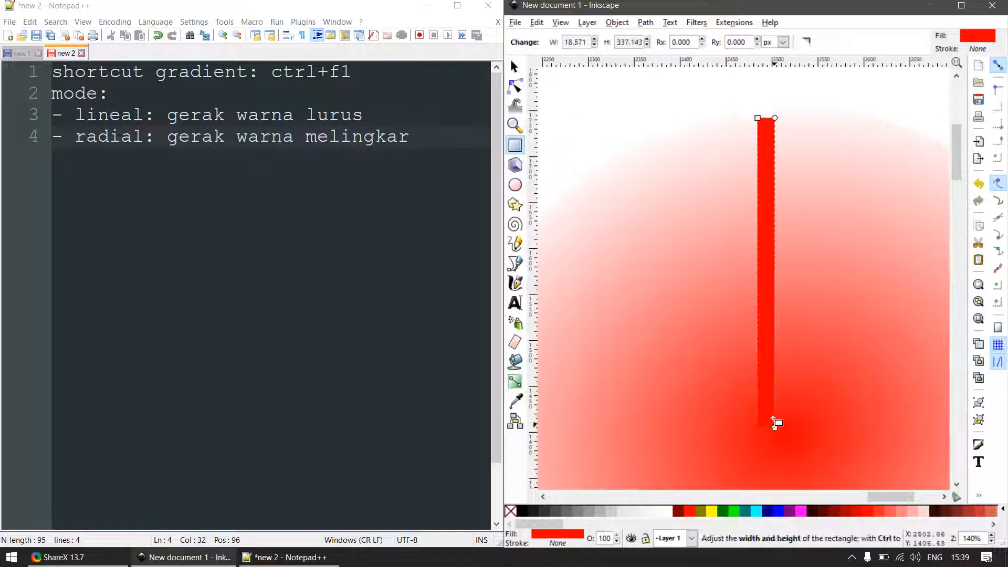
key(F1)
drag(755, 274, 692, 274)
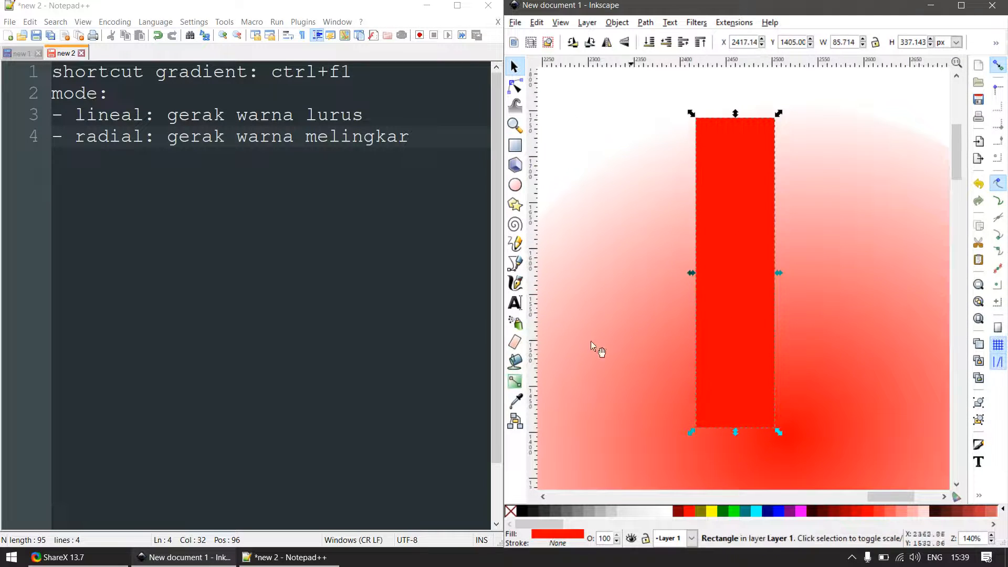
click(523, 511)
key(ctrl+d)
drag(736, 326, 864, 311)
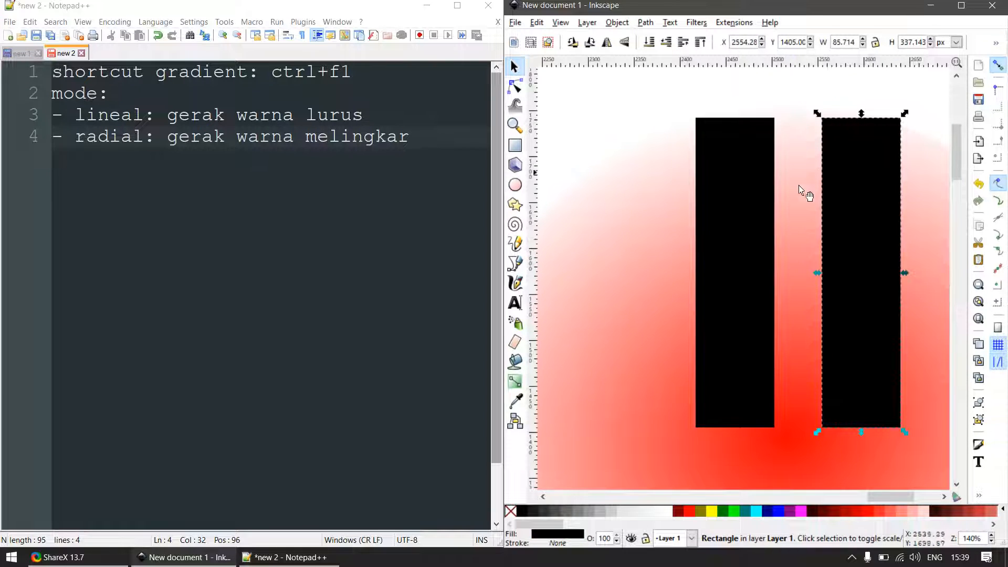
- Delete both black bars from the radial-gradient circle
ctrl+scroll(748, 225, down, 4)
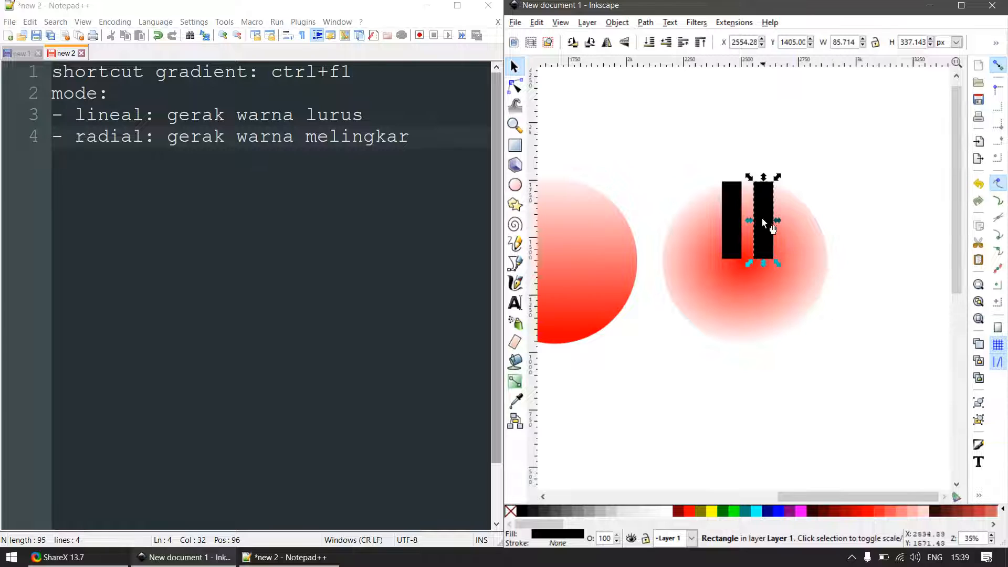
shift+click(731, 204)
key(Delete)
ctrl+scroll(742, 240, down, 2)
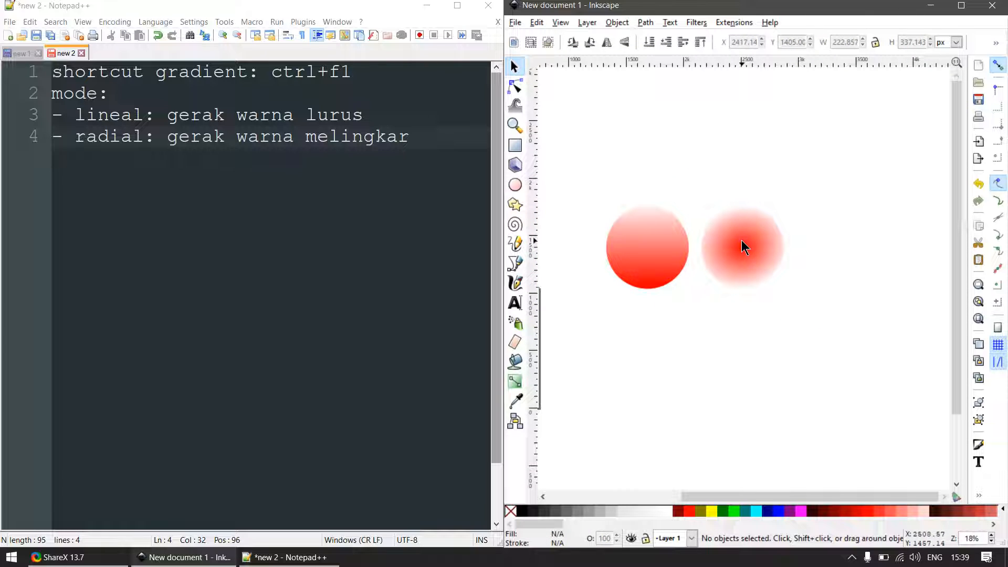
- Open the gradient editor for the linear-gradient circle, maximize the Inkscape window and move the editor clear of both circles
click(421, 134)
click(662, 241)
key(ctrl+F1)
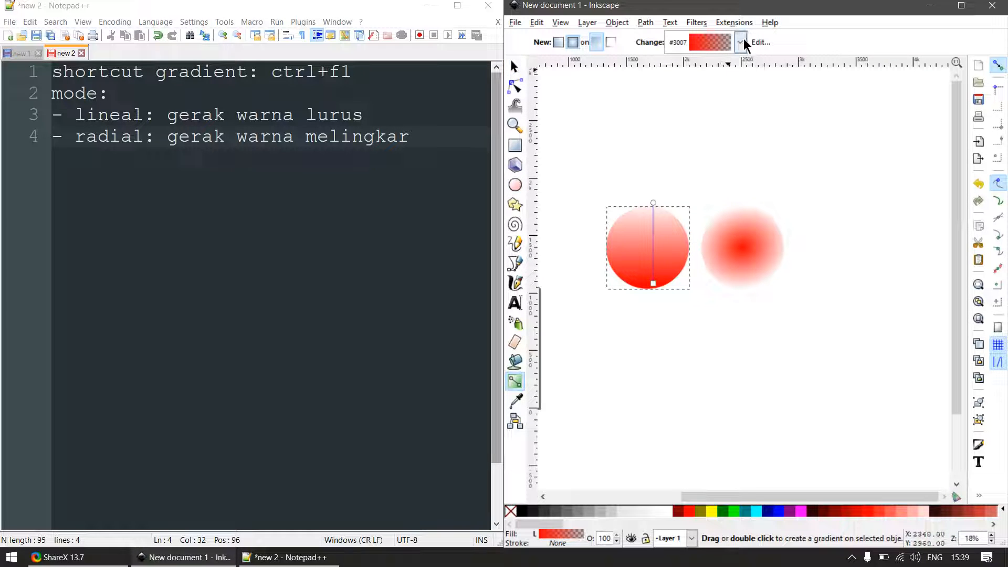
click(759, 42)
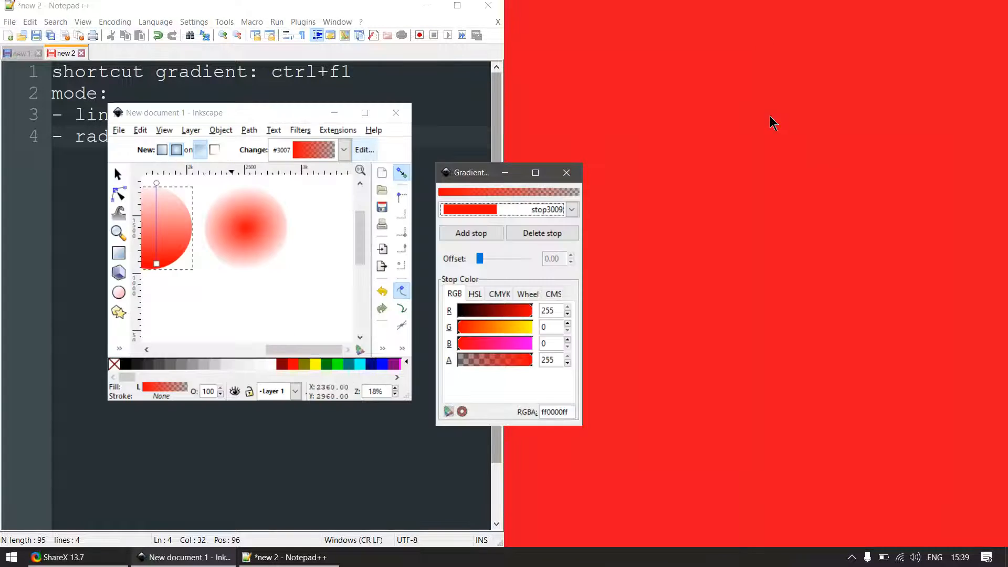
click(364, 113)
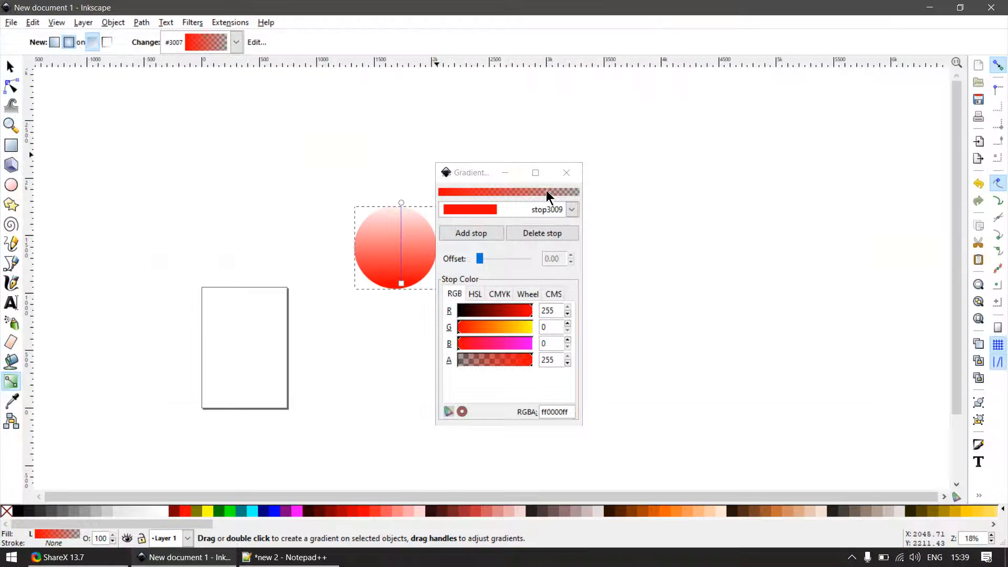
drag(471, 171, 804, 104)
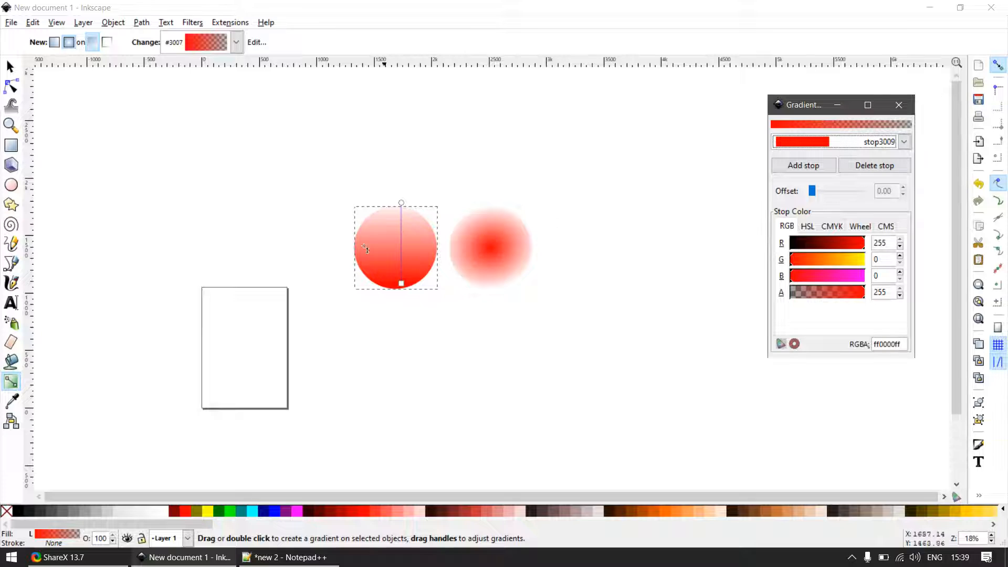
- Show the linear gradient's handles on its circle and select the solid start handle, followed by the transparent end handle
click(10, 67)
scroll(399, 273, up, 3)
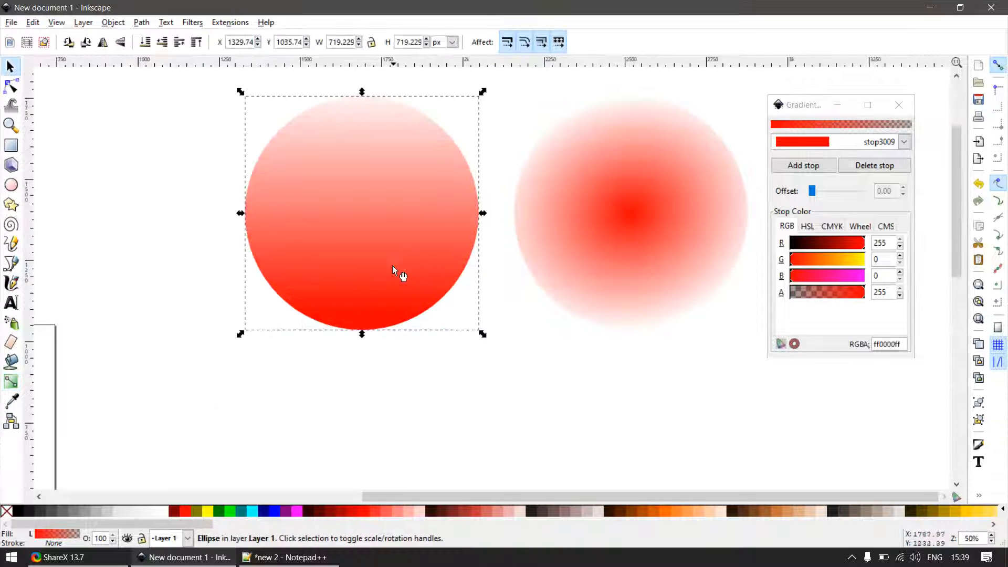
key(g)
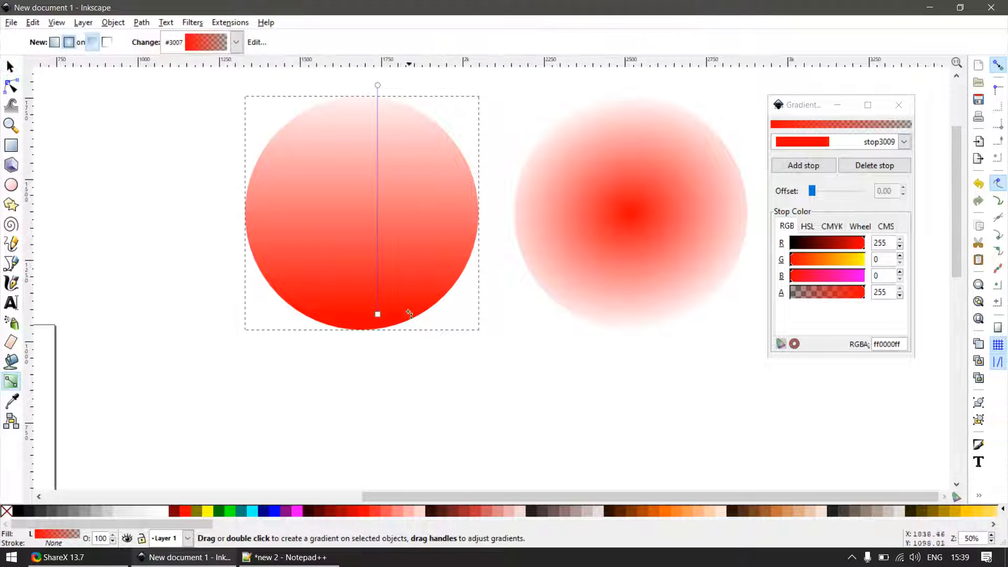
click(378, 315)
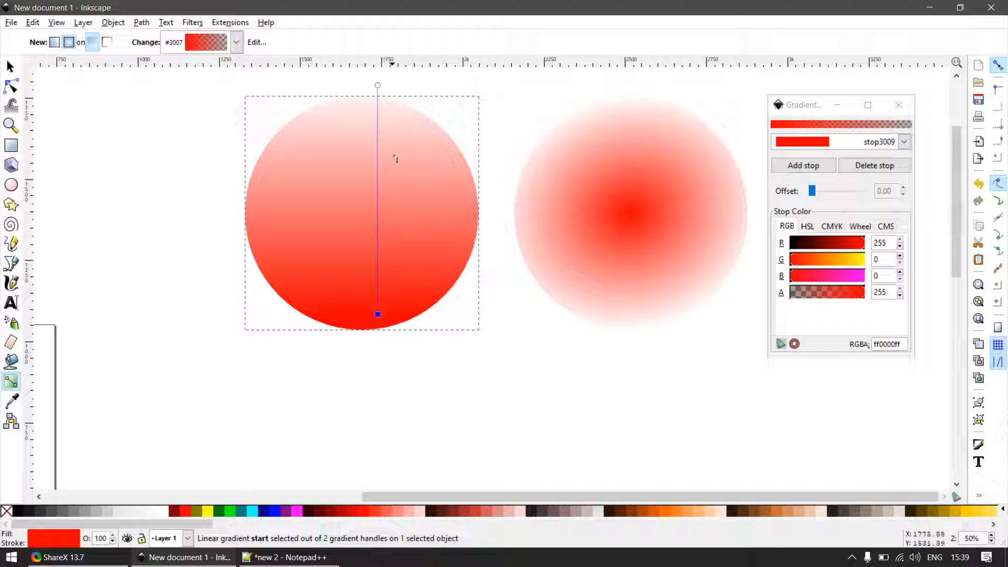
click(378, 85)
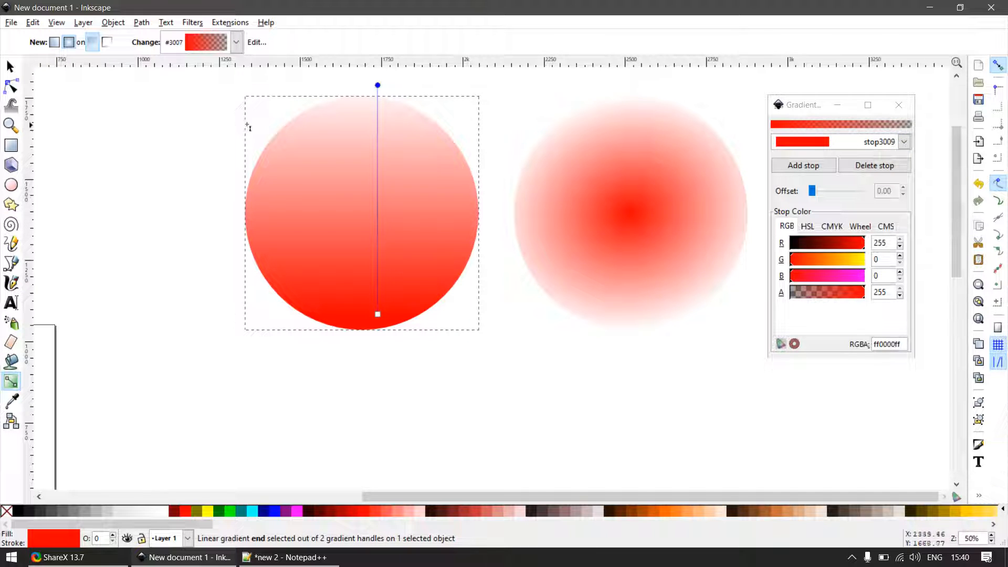
- Select the linear gradient's transparent end handle and choose stop3011 in the gradient editor
click(904, 141)
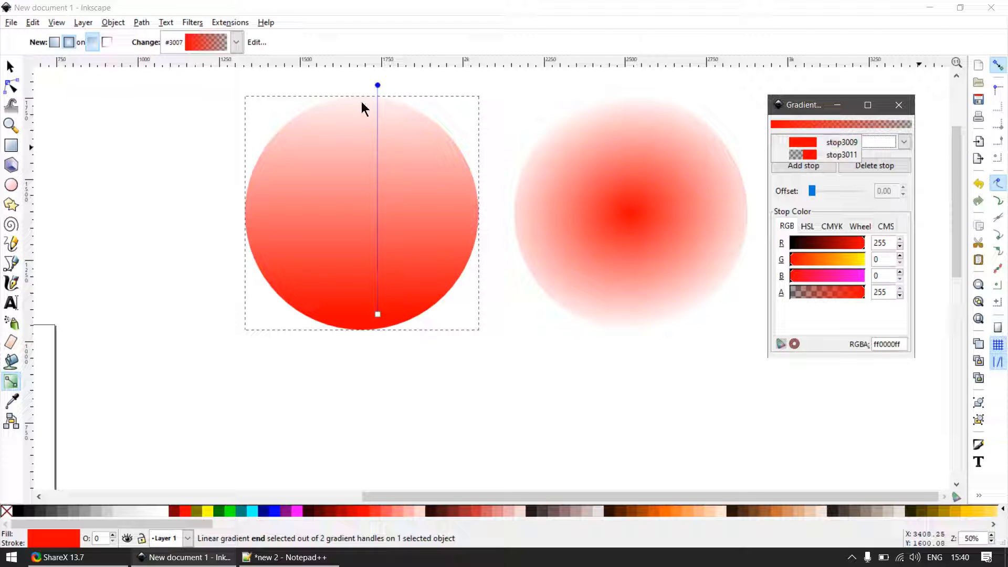
click(8, 62)
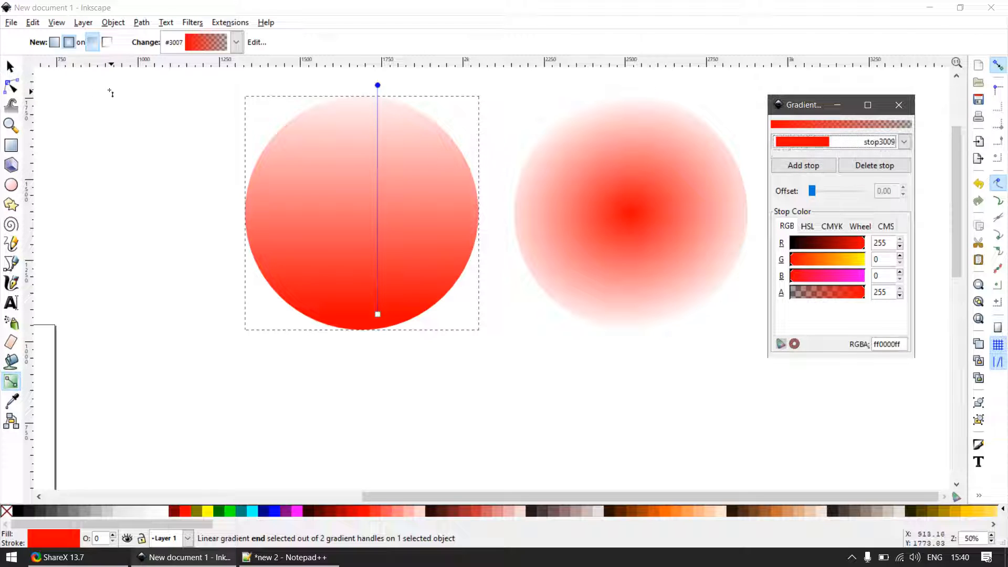
click(109, 89)
click(378, 85)
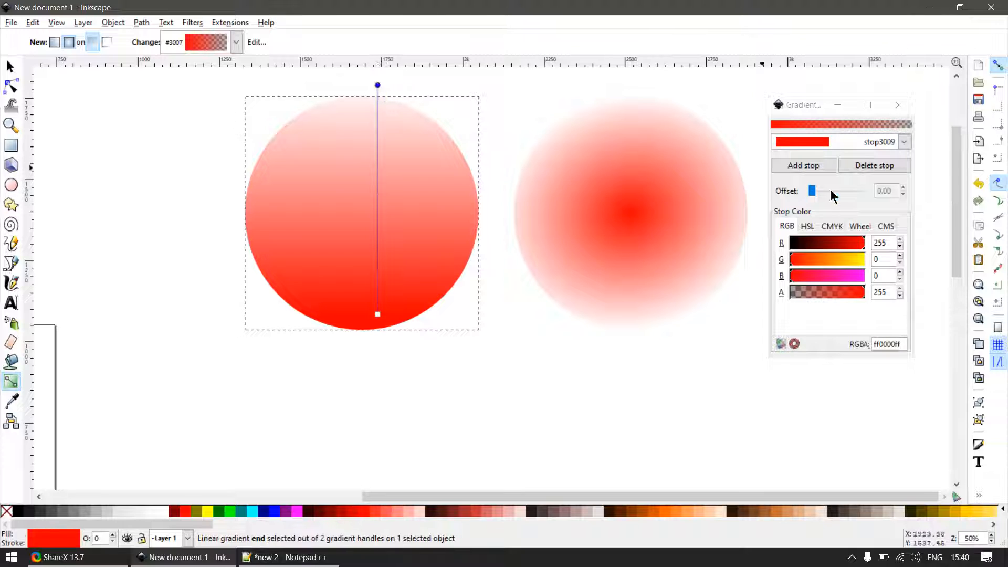
click(903, 142)
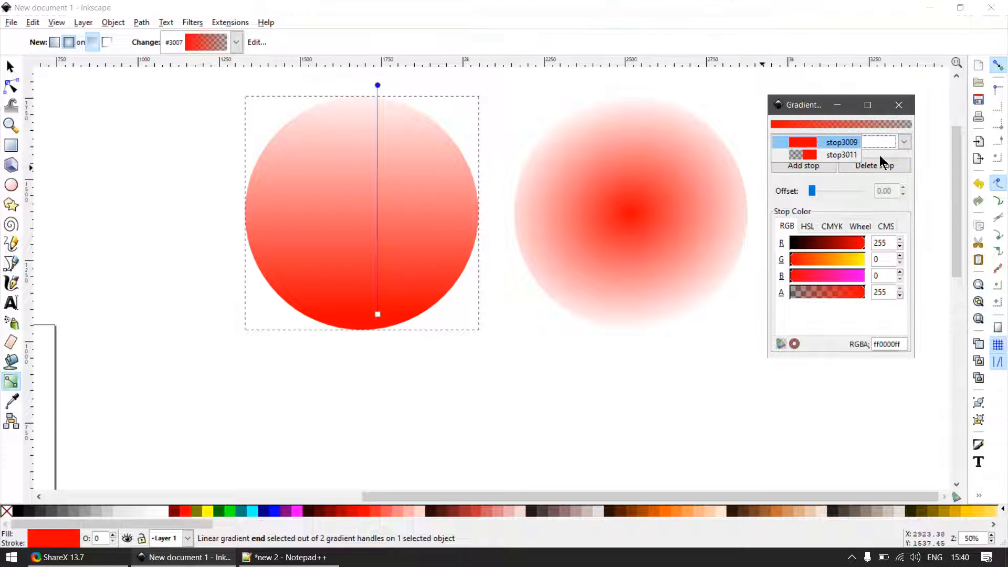
click(835, 154)
- Try blue, orange (#FF6600) and green in turn as the end colour of the linear gradient
click(269, 508)
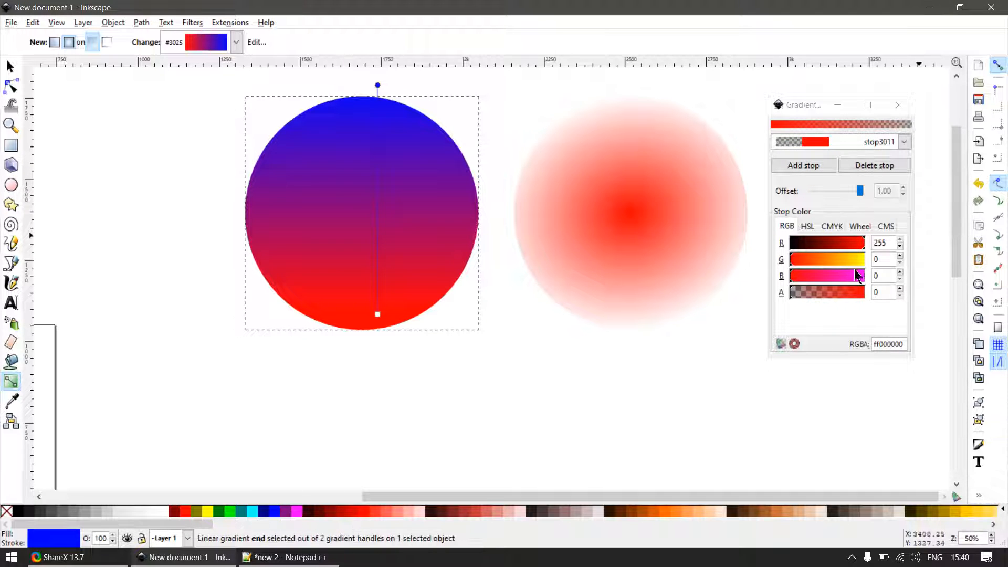
click(662, 510)
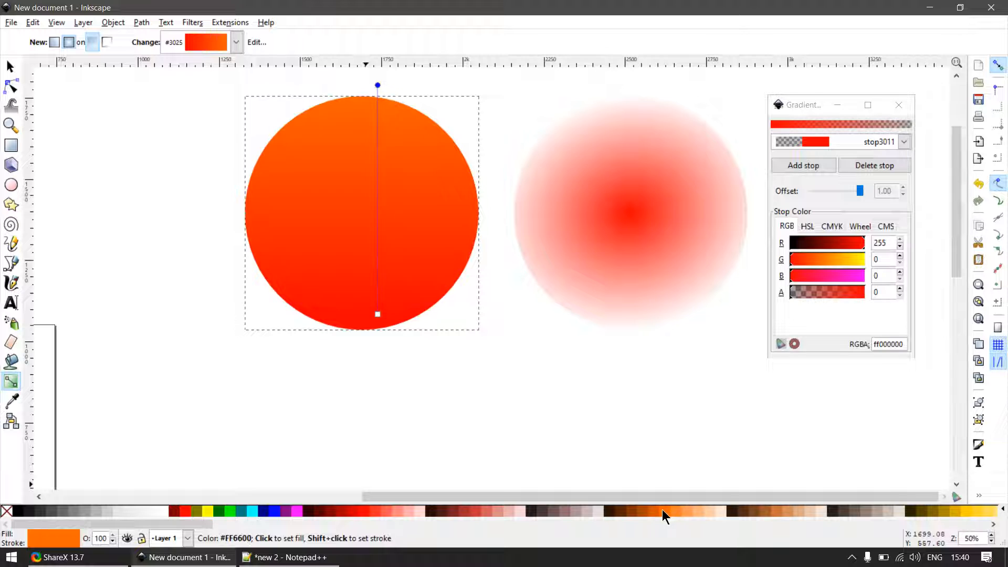
click(217, 509)
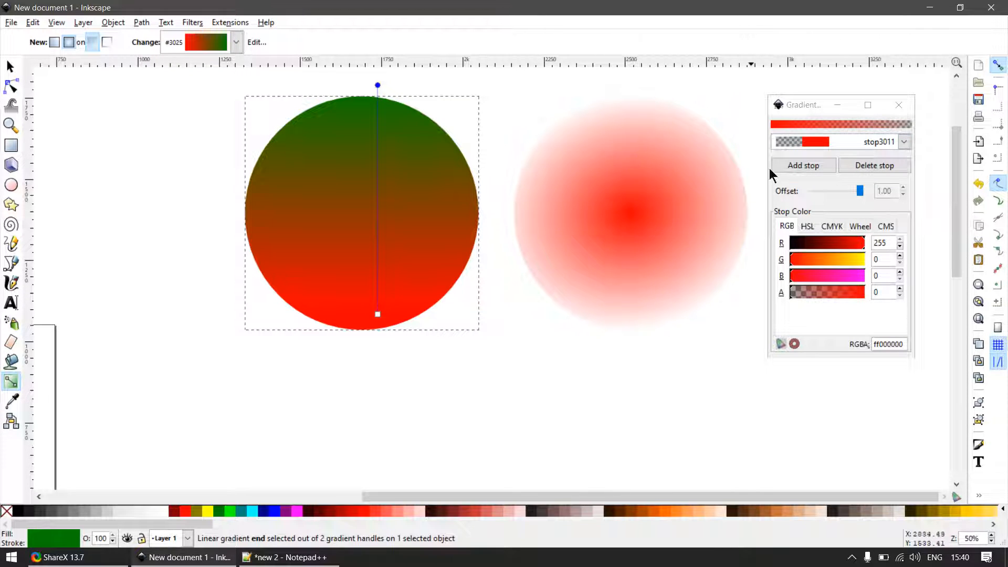
click(807, 105)
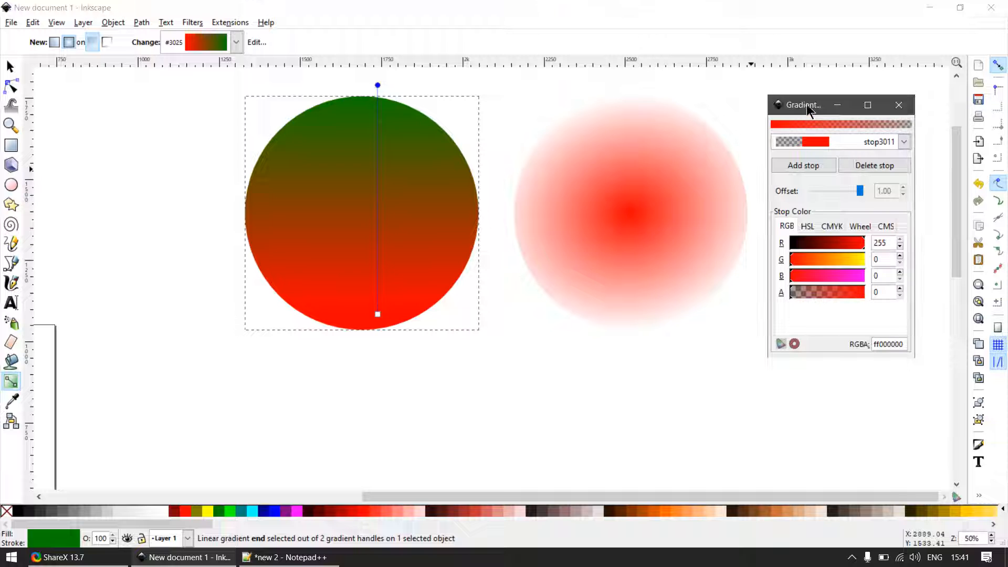
- Set the linear gradient's end colour to Aqua (#00FFFF) and return to the selection tool
click(904, 142)
click(850, 143)
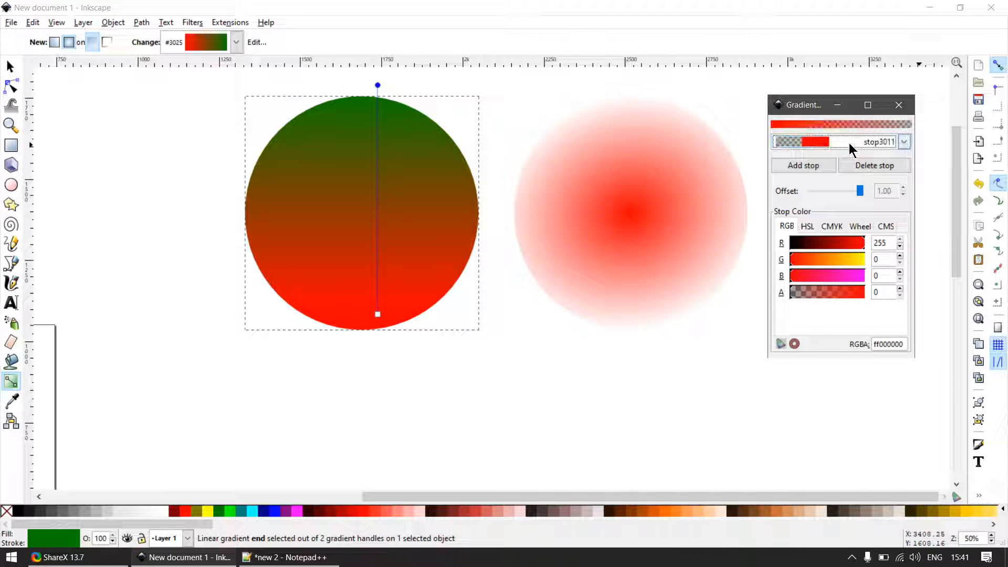
click(254, 510)
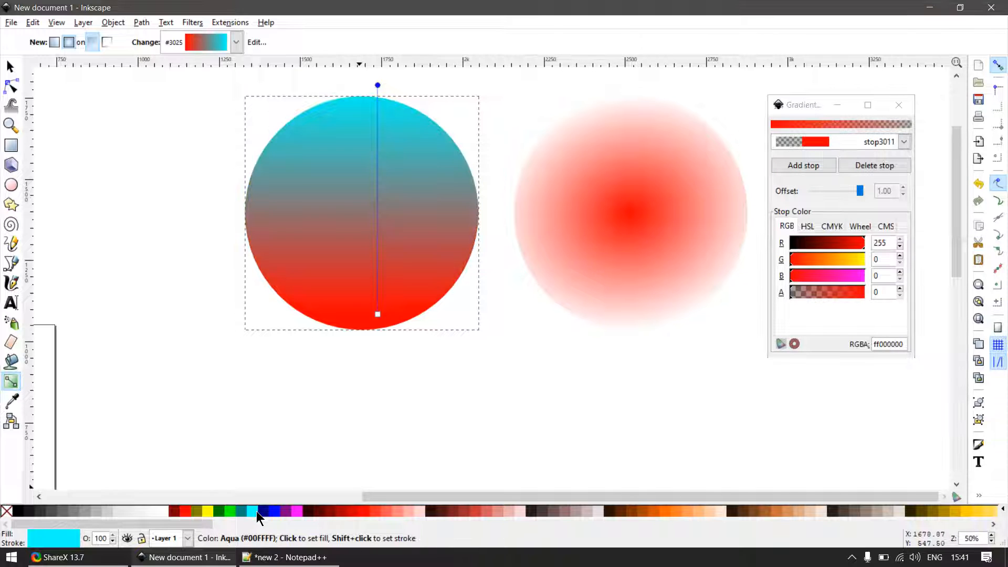
scroll(569, 288, down, 2)
key(s)
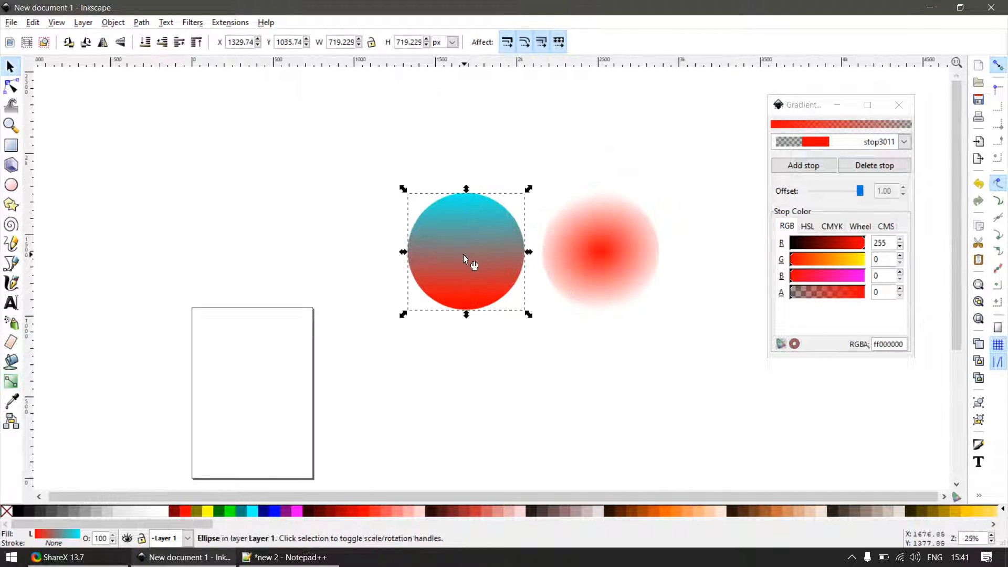
- Select the start handle of the linear gradient on its circle and choose stop3009 in the gradient editor
key(g)
click(474, 303)
click(904, 142)
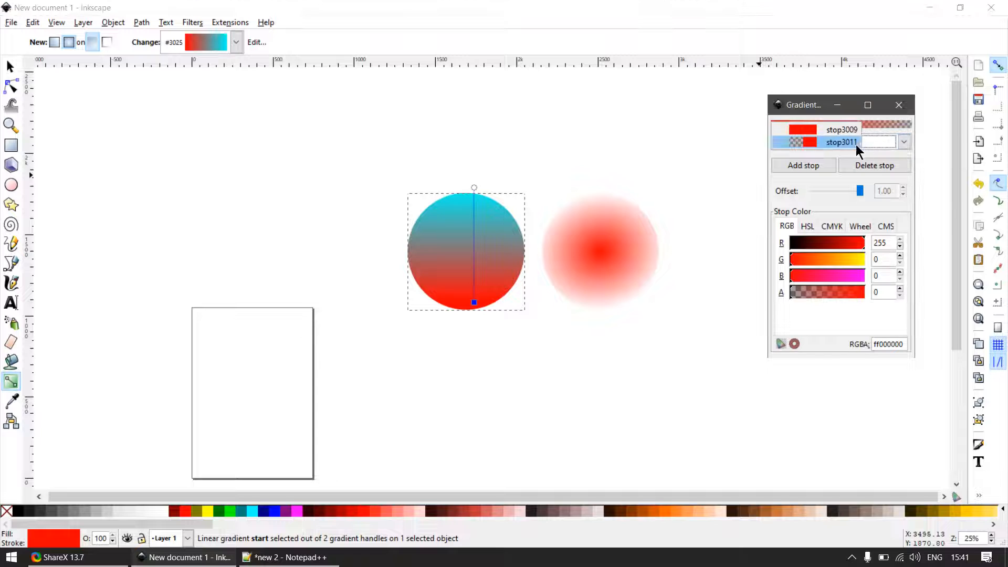
click(837, 132)
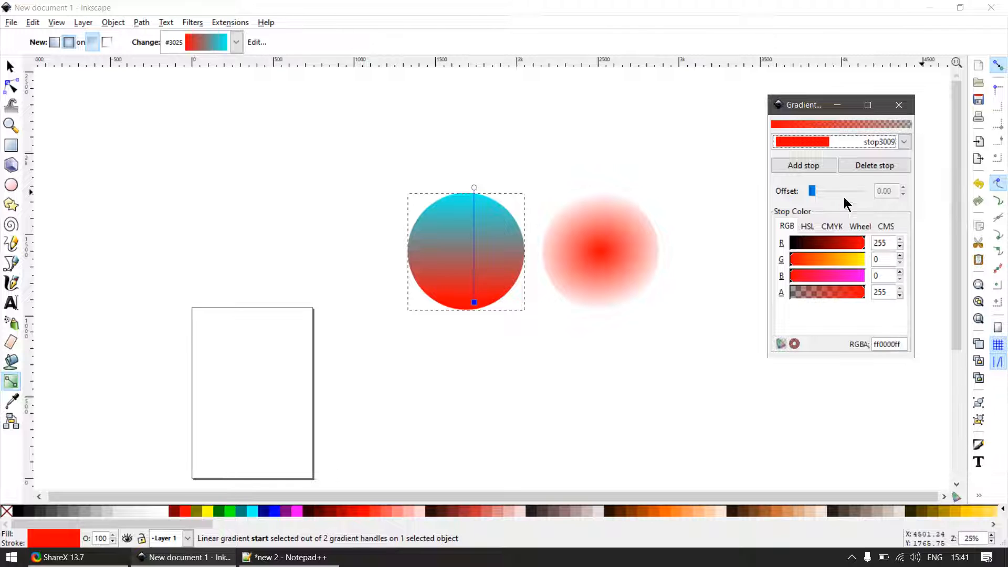
- Change stop3009 to green (#36C81D) with the colour wheel and return to the selection tool
scroll(558, 226, up, 2)
click(833, 226)
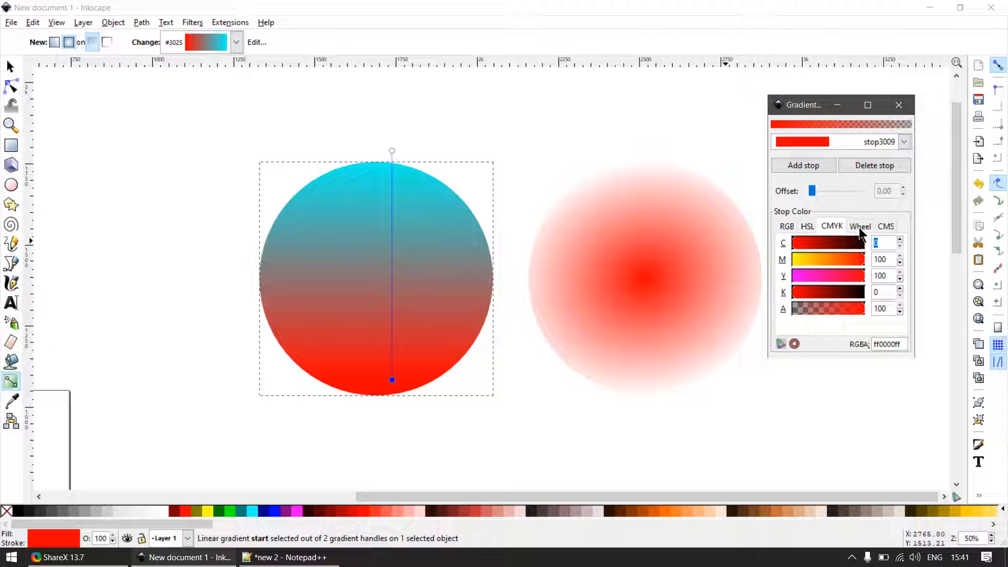
click(860, 227)
drag(851, 280, 807, 250)
click(811, 263)
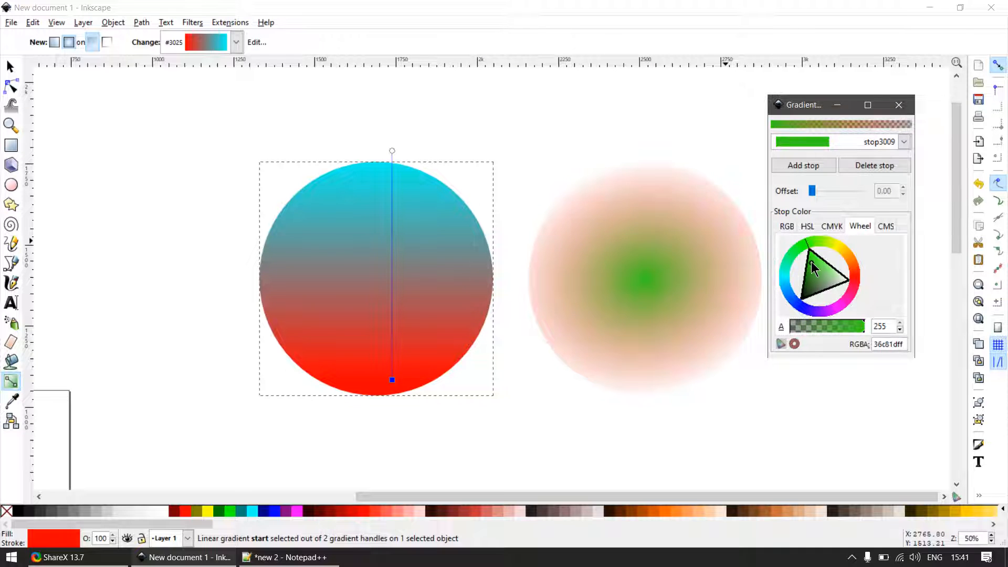
click(9, 66)
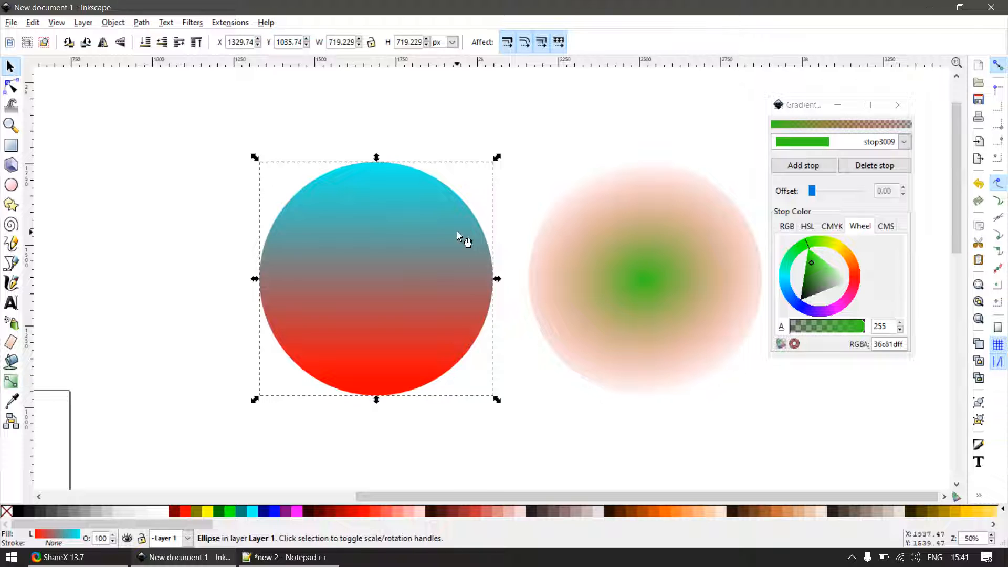
- Lighten stop3009's green to #6FFF56 on the colour wheel and select the radial-gradient circle
click(619, 225)
click(488, 250)
click(904, 141)
click(851, 143)
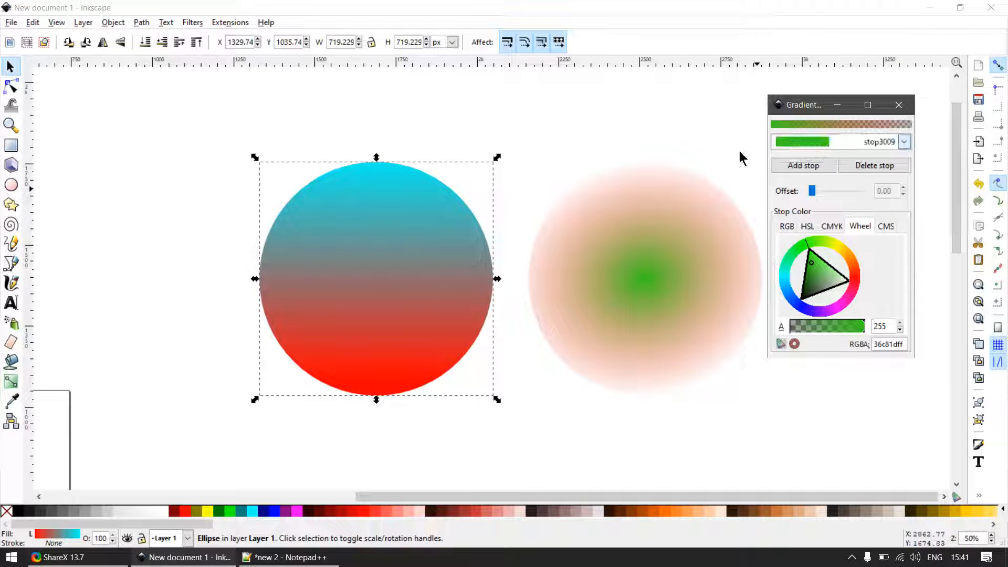
click(540, 112)
click(402, 203)
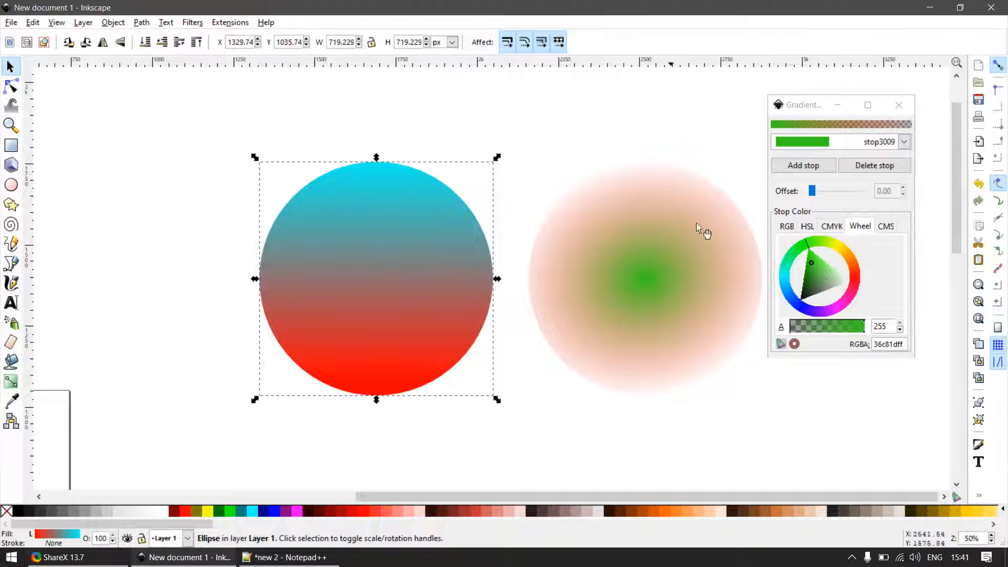
mouse_move(813, 269)
mouse_down()
mouse_move(823, 286)
mouse_move(824, 262)
mouse_move(828, 270)
mouse_move(811, 273)
mouse_up()
click(651, 260)
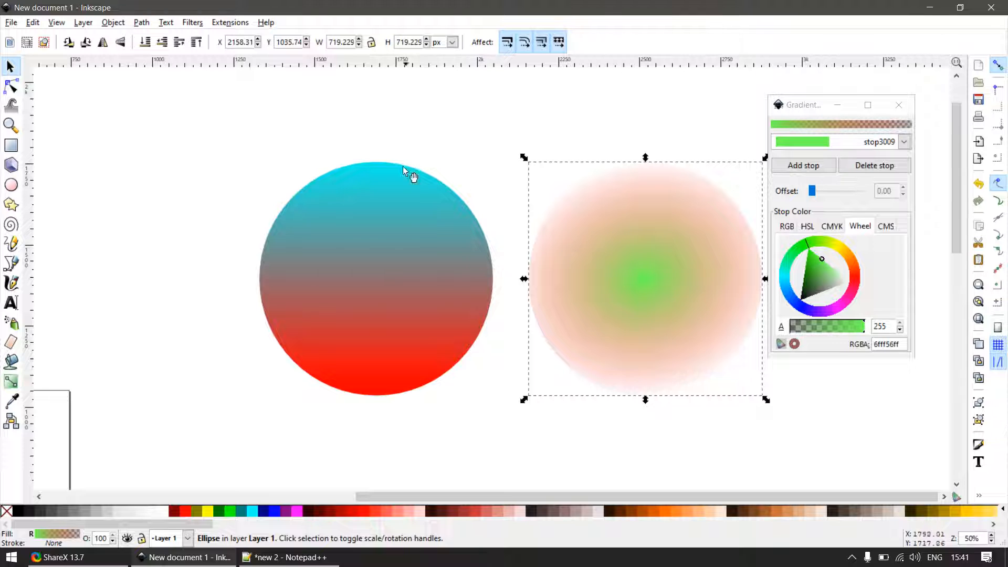
- Close the gradient editor and inspect the gradient handles of the linear and radial circles in turn
click(414, 118)
click(656, 214)
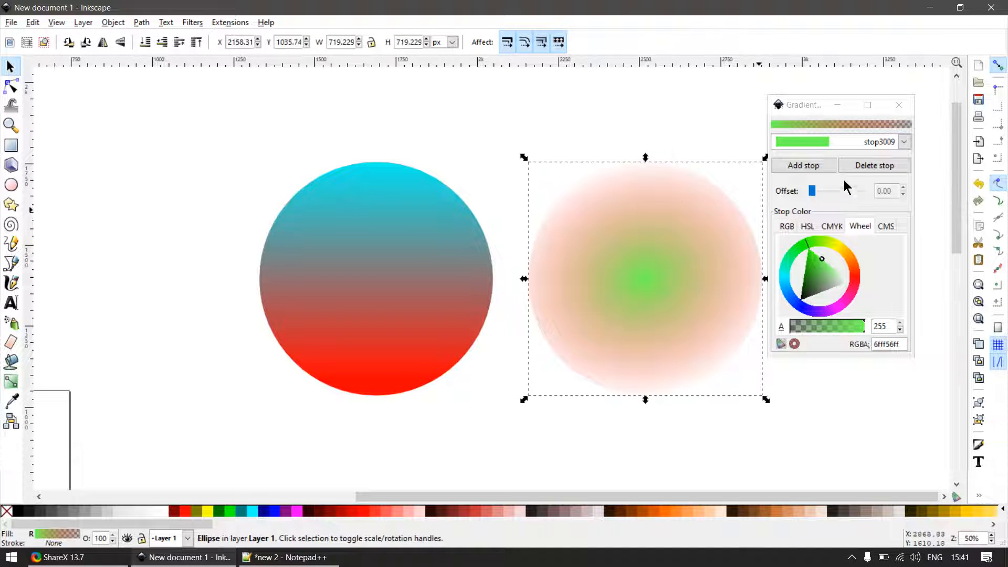
click(342, 243)
key(g)
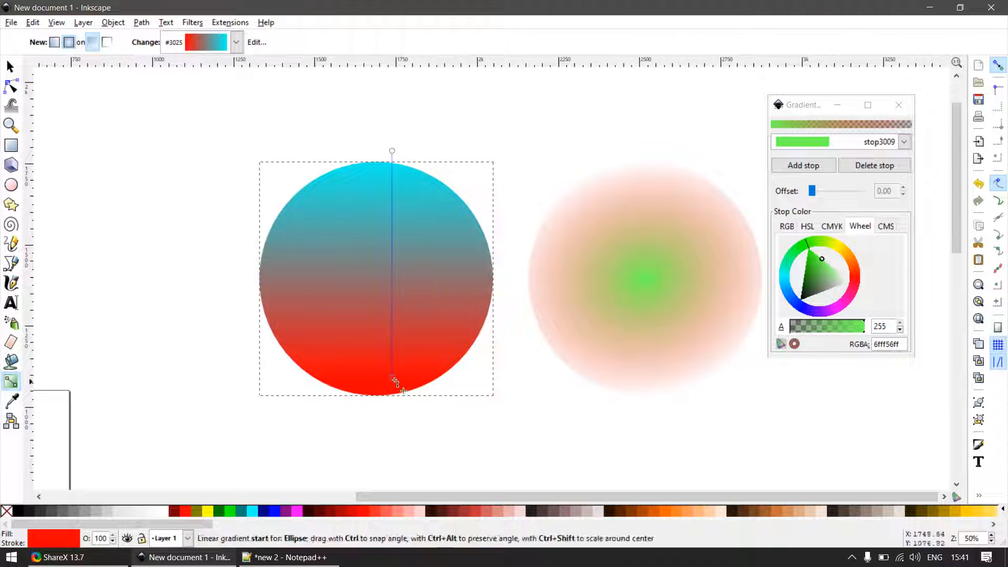
key(s)
click(898, 105)
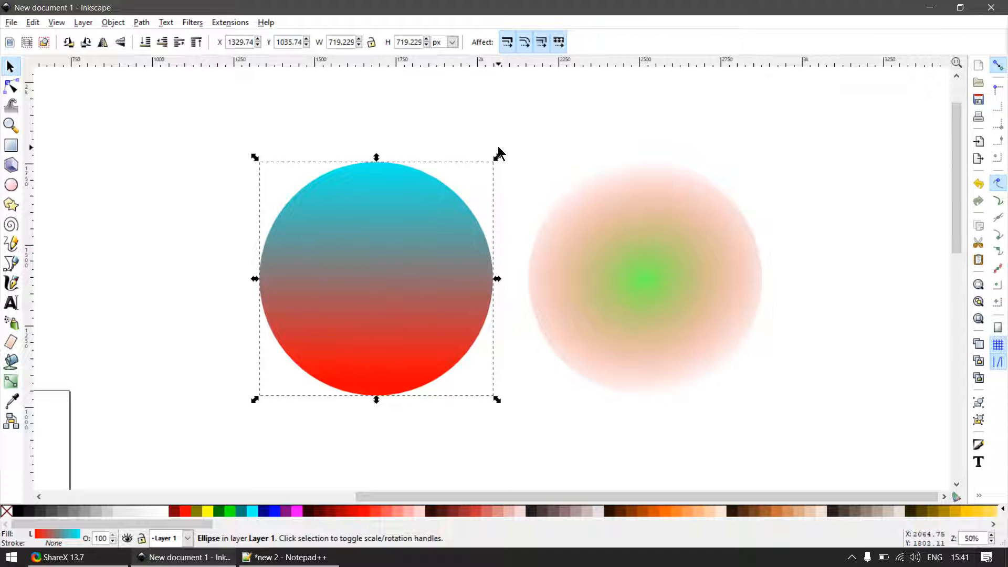
key(g)
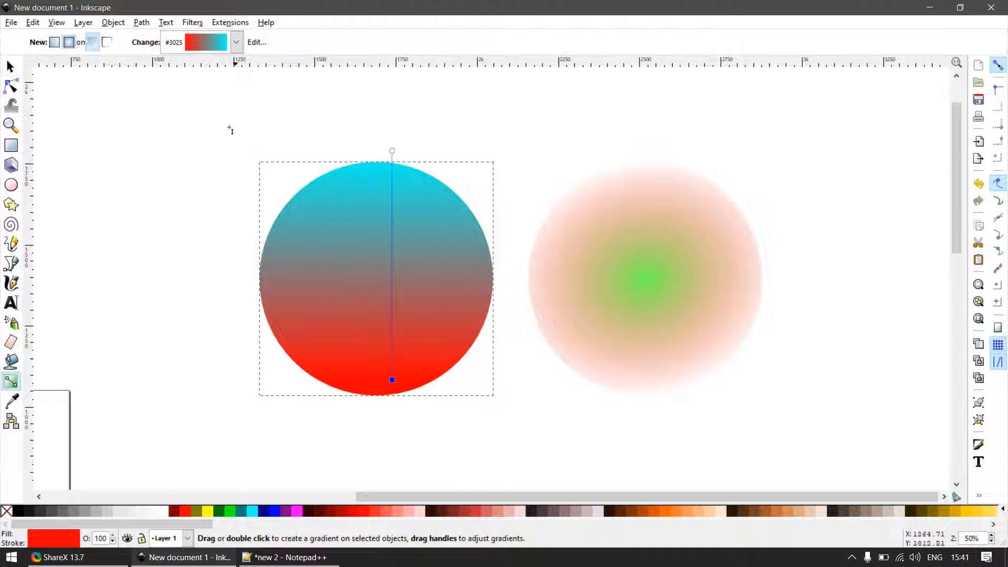
key(s)
click(614, 269)
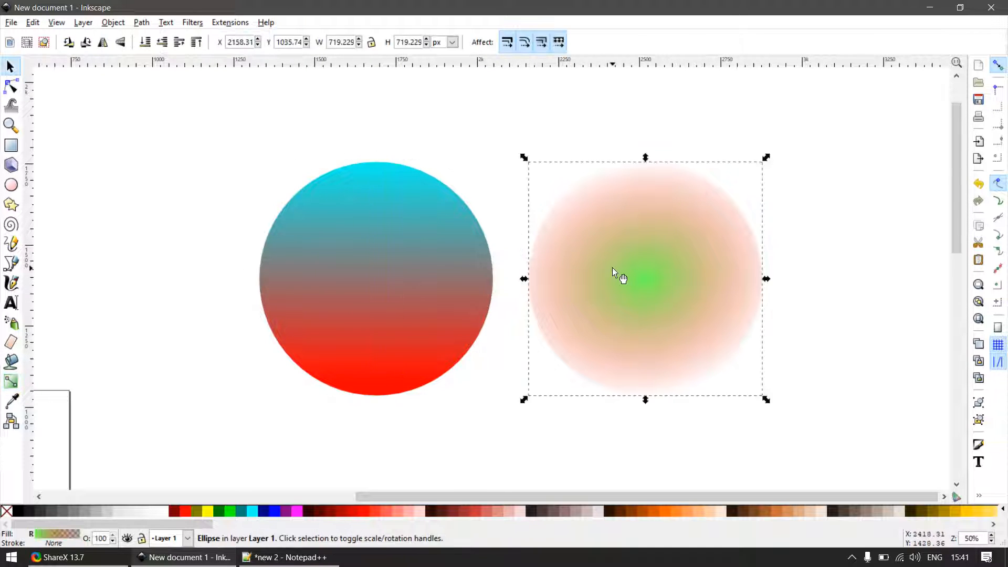
key(g)
key(s)
key(g)
key(s)
- Open the linear circle's gradient for editing and set its start stop, stop3027, to blue (#002AFF)
click(366, 232)
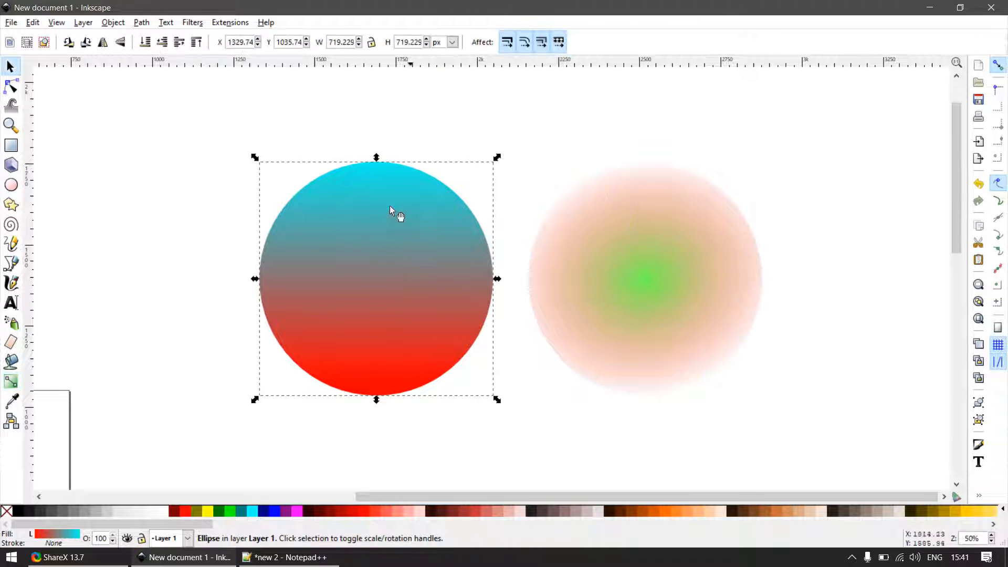
key(g)
click(257, 43)
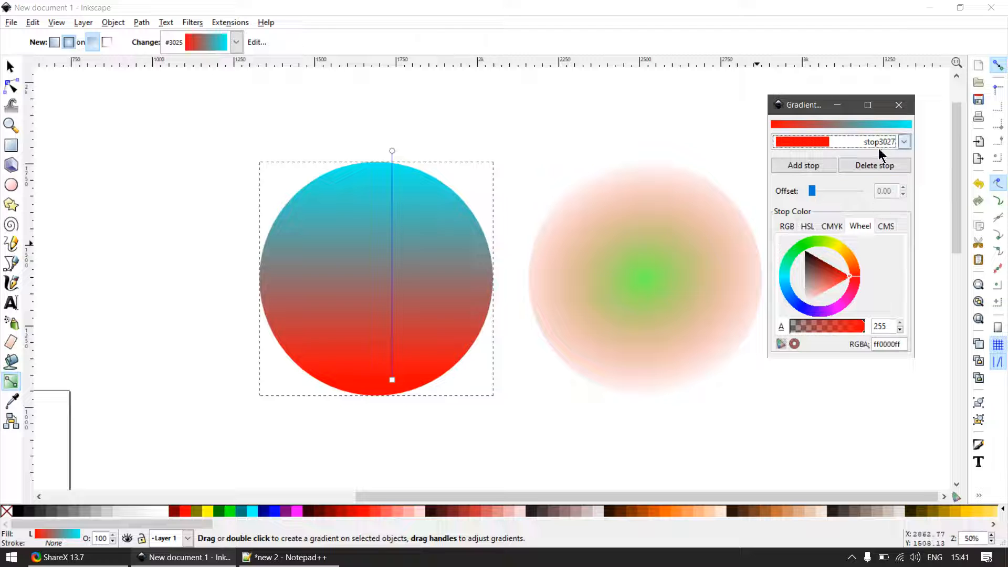
click(905, 144)
click(906, 142)
click(799, 301)
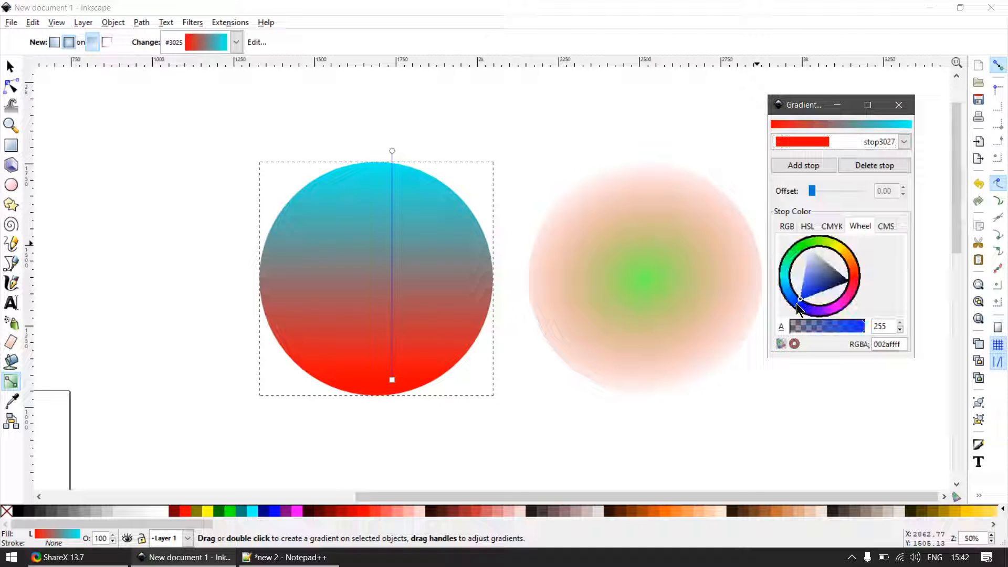
- Set the linear gradient's end stop, stop3029, to green (#00FF11) and return to the selection tool
click(902, 140)
click(842, 155)
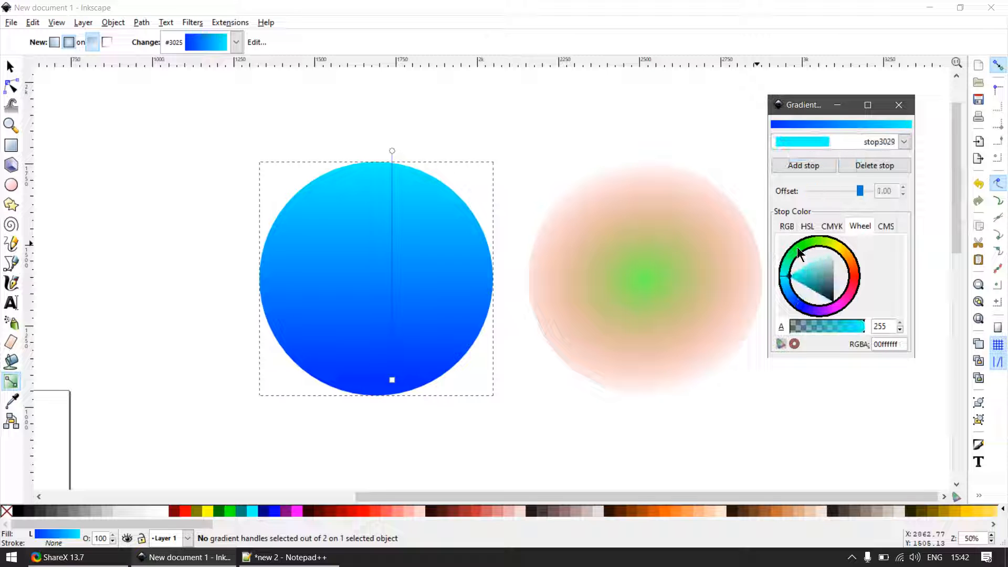
click(798, 245)
click(12, 67)
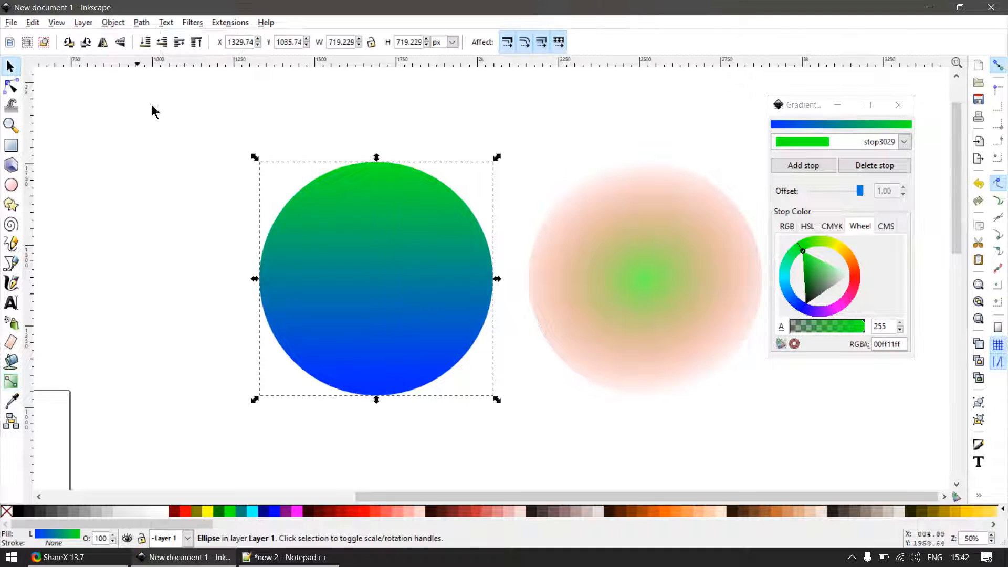
- Add a stop near the middle of the linear gradient's line and colour it yellow
click(191, 124)
click(442, 218)
key(g)
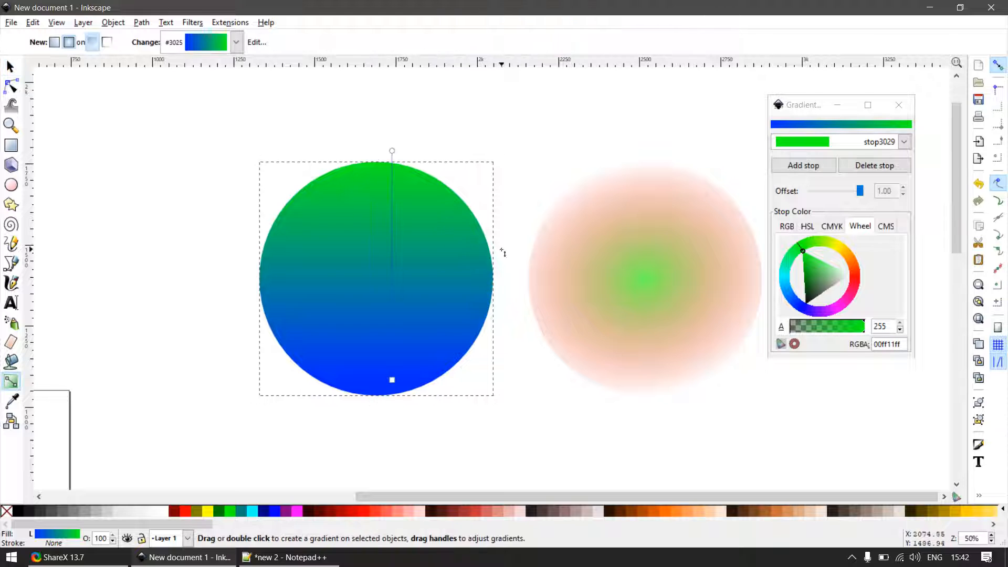
click(392, 254)
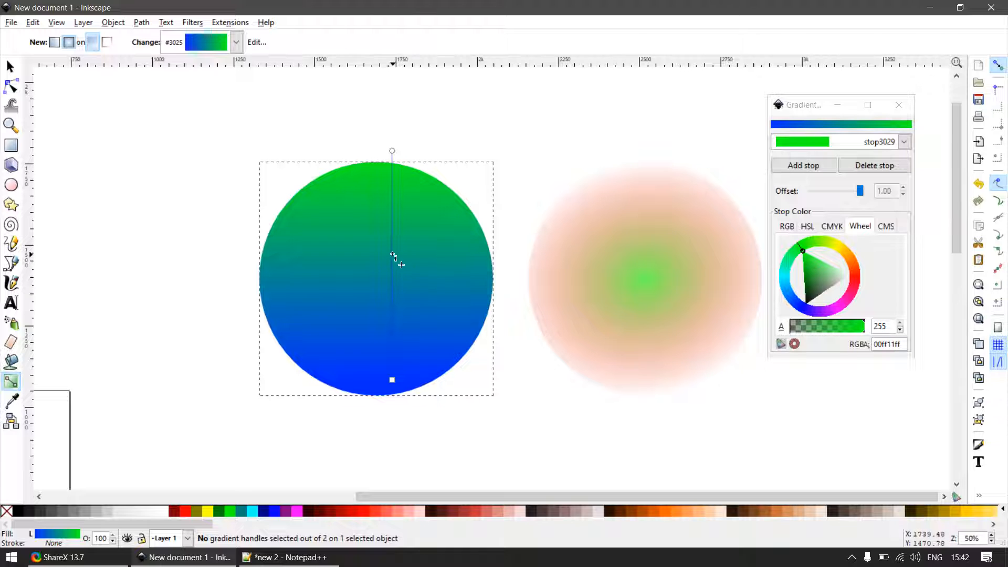
click(199, 511)
key(ctrl+z)
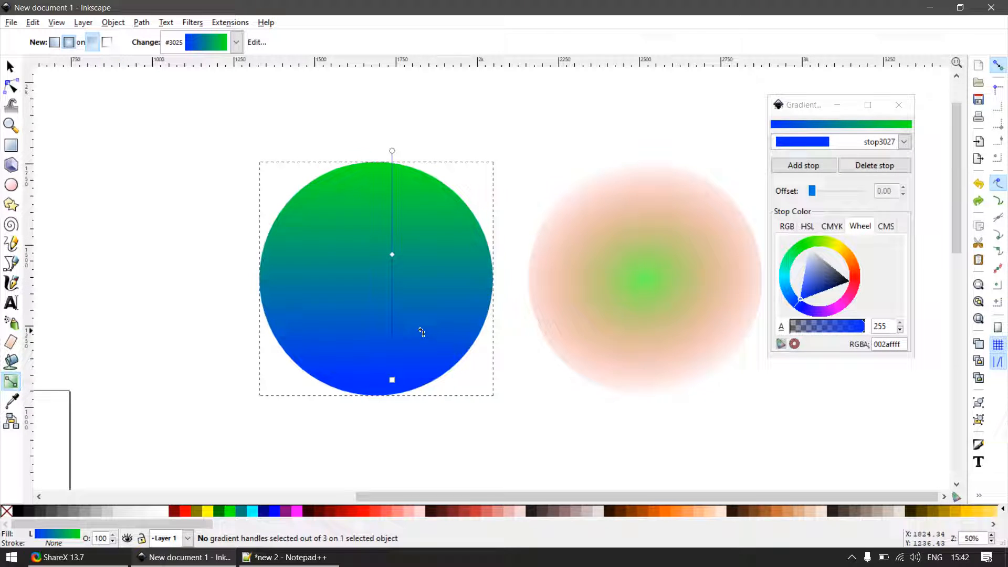
click(391, 254)
click(204, 511)
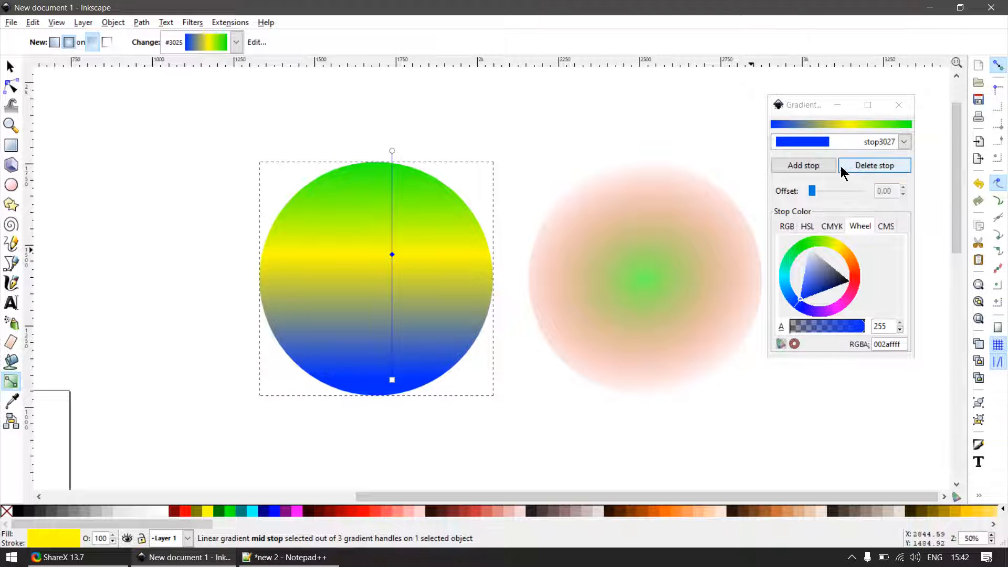
- Add another stop between the blue and yellow stops, try red on stop3027 and undo that colour change
click(818, 166)
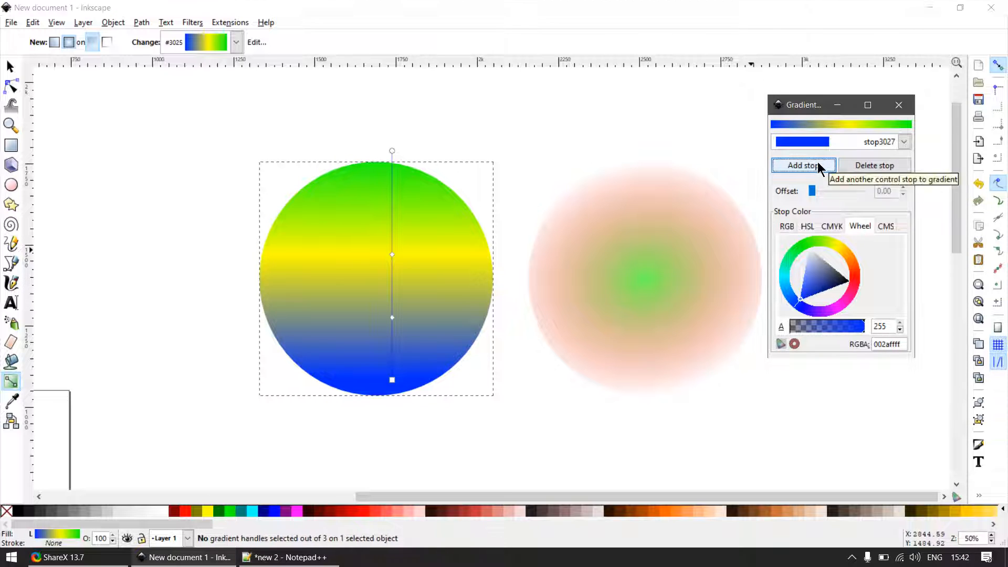
click(391, 318)
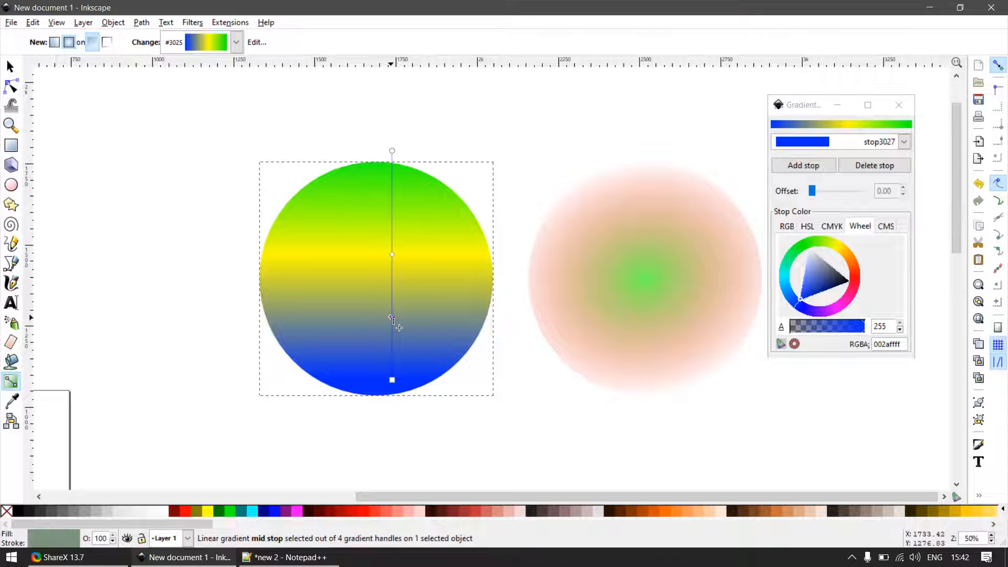
click(856, 276)
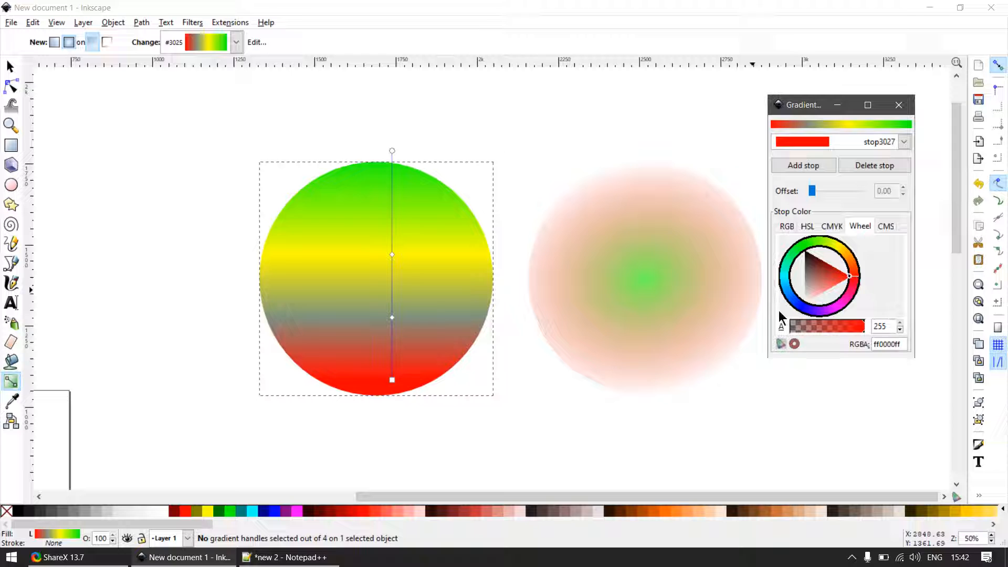
key(ctrl+z)
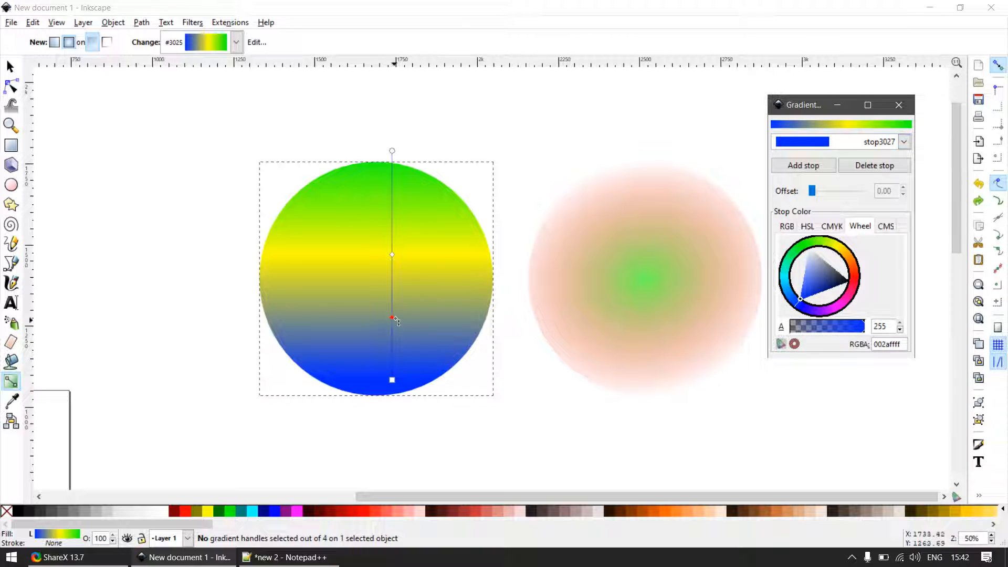
- Choose the newly added stop3033 in the gradient editor and set its colour to red (#FF0004)
click(902, 142)
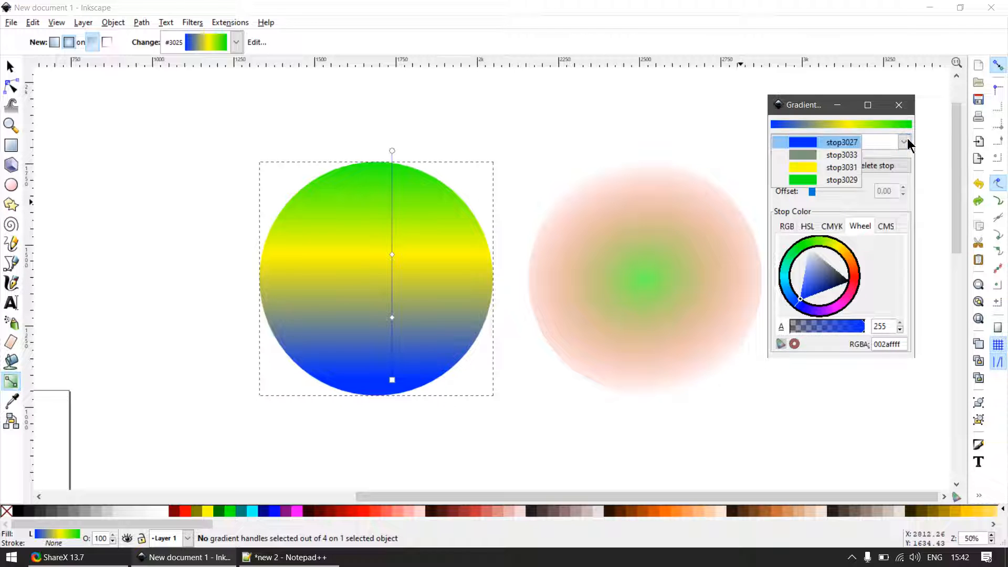
click(842, 156)
click(856, 277)
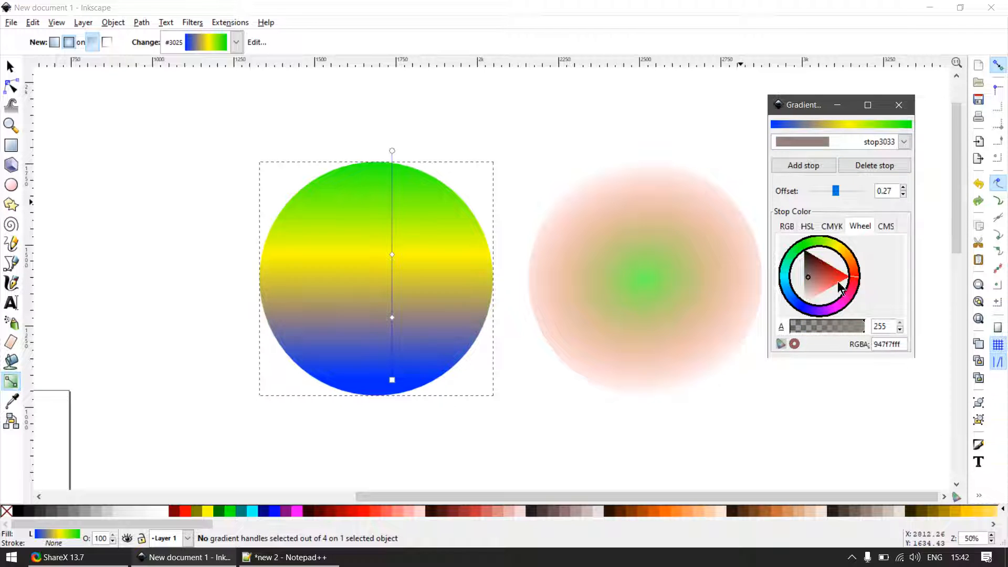
drag(807, 275, 849, 278)
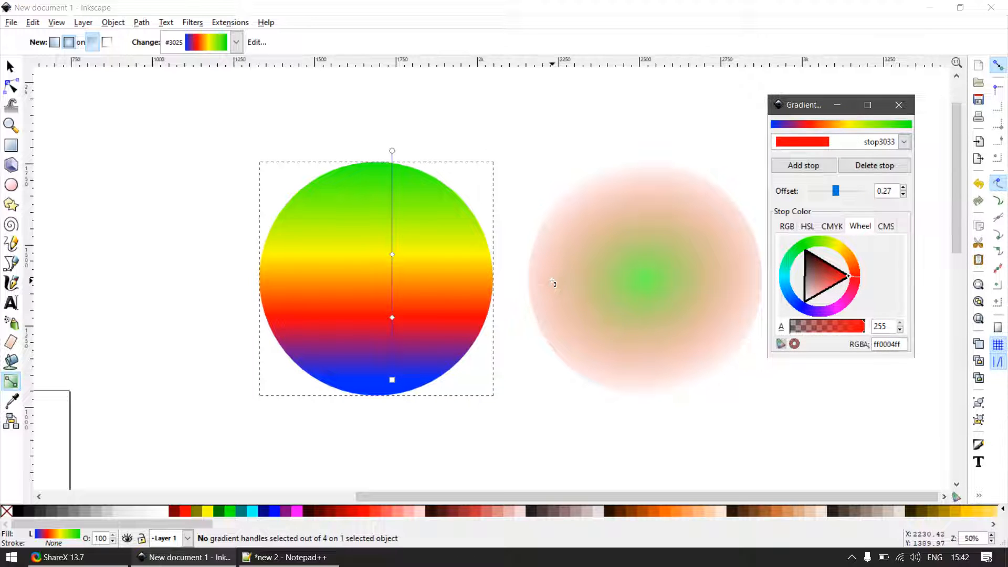
- Select both gradient circles together and delete them
click(10, 66)
ctrl+scroll(395, 197, down, 2)
drag(246, 144, 678, 393)
key(Delete)
- Draw a tall rectangle about 440 × 1766 px beside the page, clear the selection and close the gradient editor
key(e)
key(r)
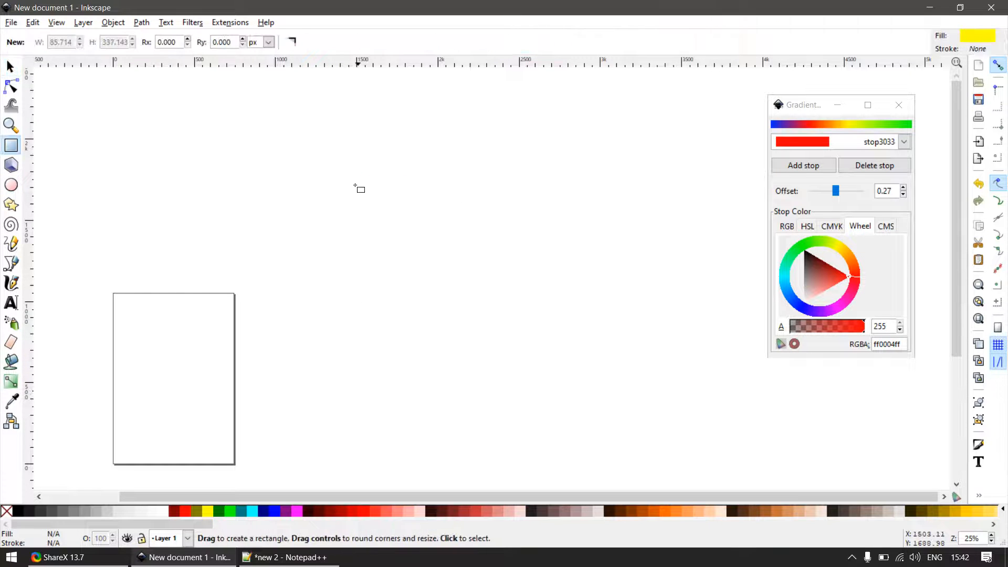
drag(334, 145, 405, 433)
key(s)
key(Escape)
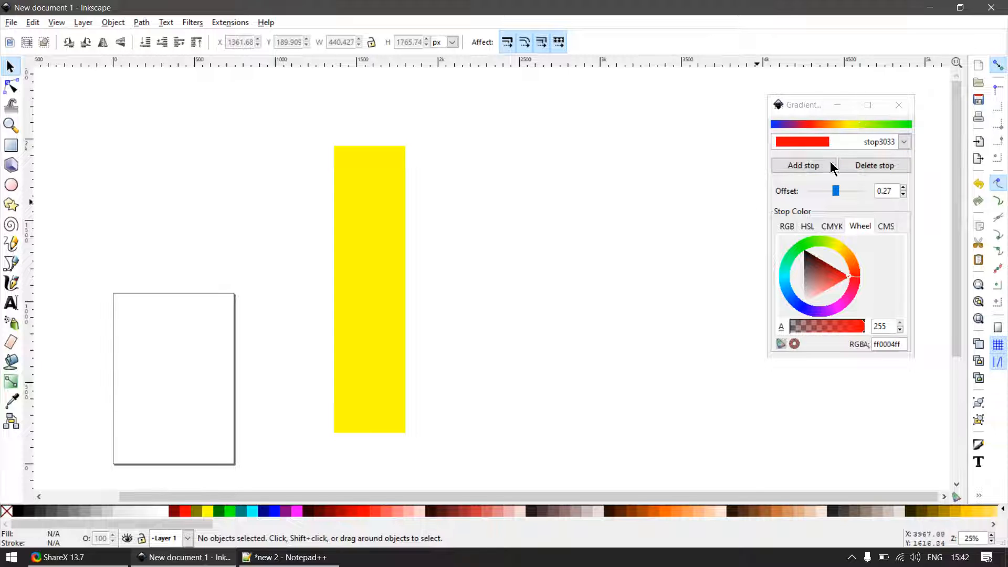
click(899, 106)
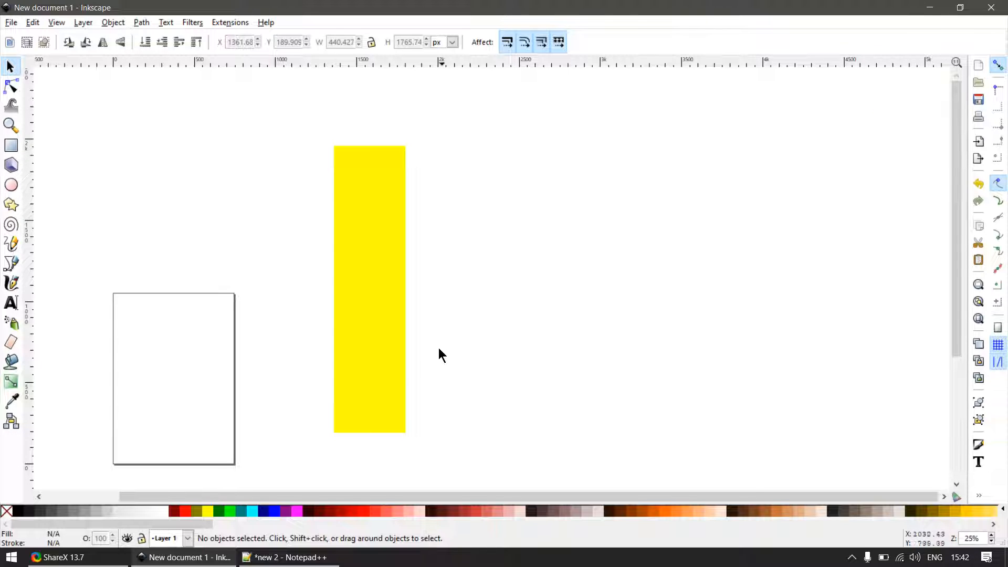
- Fill the tall rectangle with dark green and move it to about X 1814, Y 255 px
click(386, 389)
key(g)
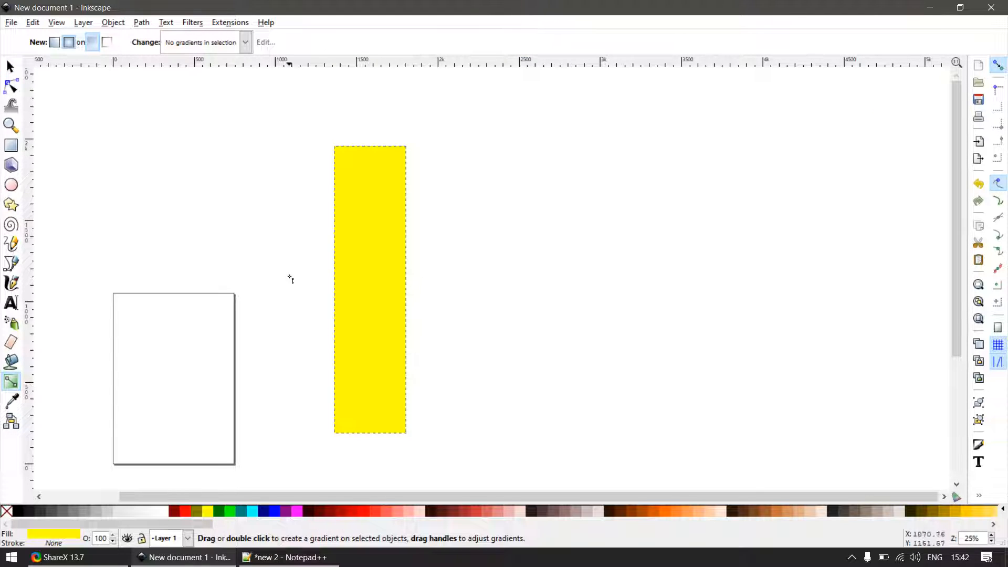
key(s)
click(231, 509)
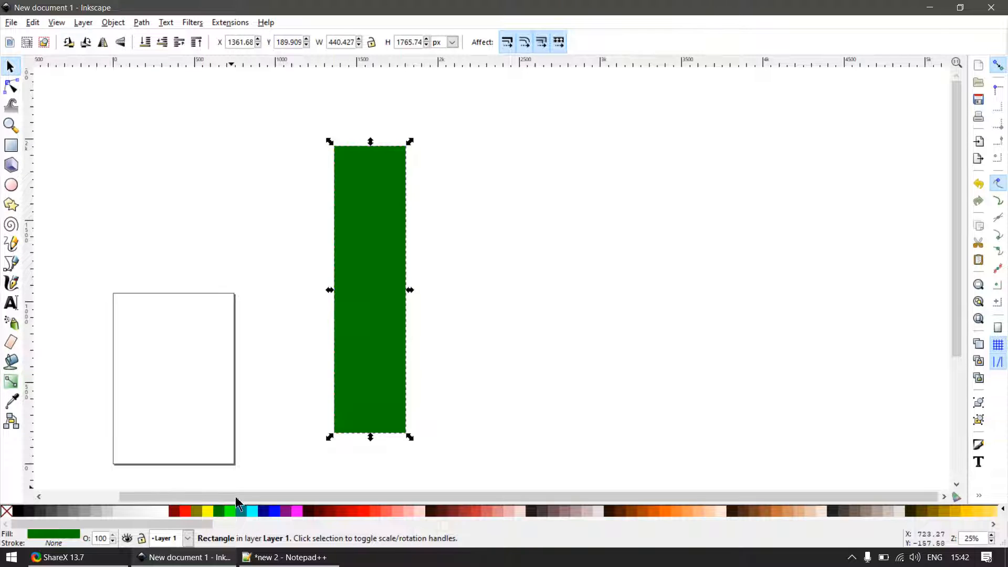
click(445, 361)
drag(388, 366, 462, 355)
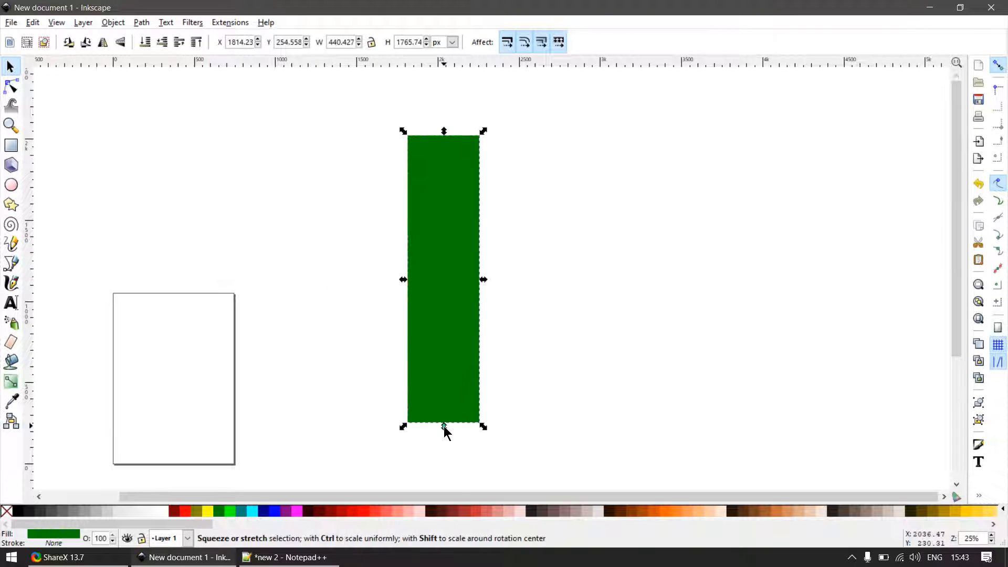
- Resize the green rectangle to a wide shape of about 1887 × 1139 px and clear the selection
drag(443, 426, 449, 323)
drag(484, 230, 717, 228)
click(468, 376)
- Switch to Google Chrome, remove the prompted Online Security extension and search for "germany flag"
key(super)
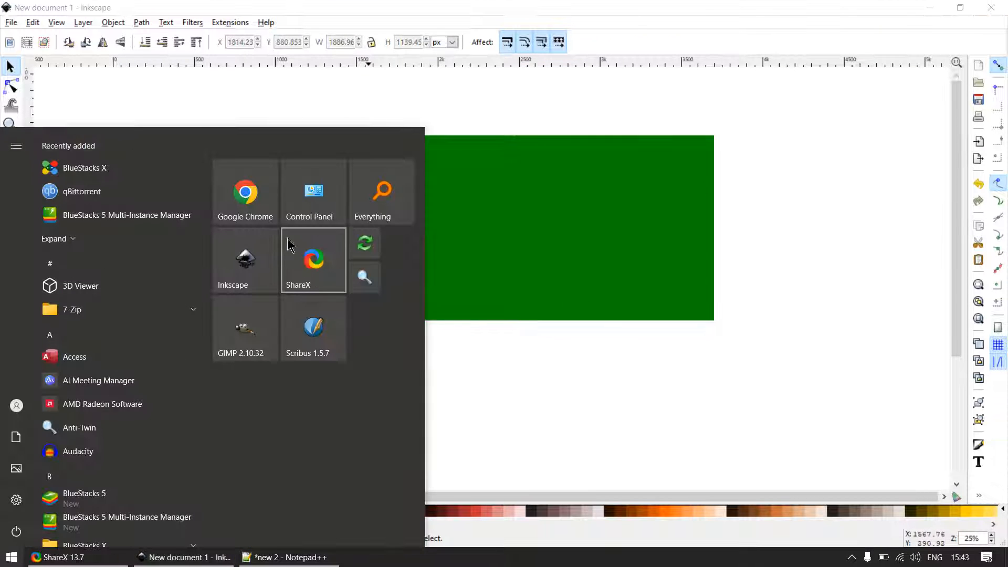
click(251, 195)
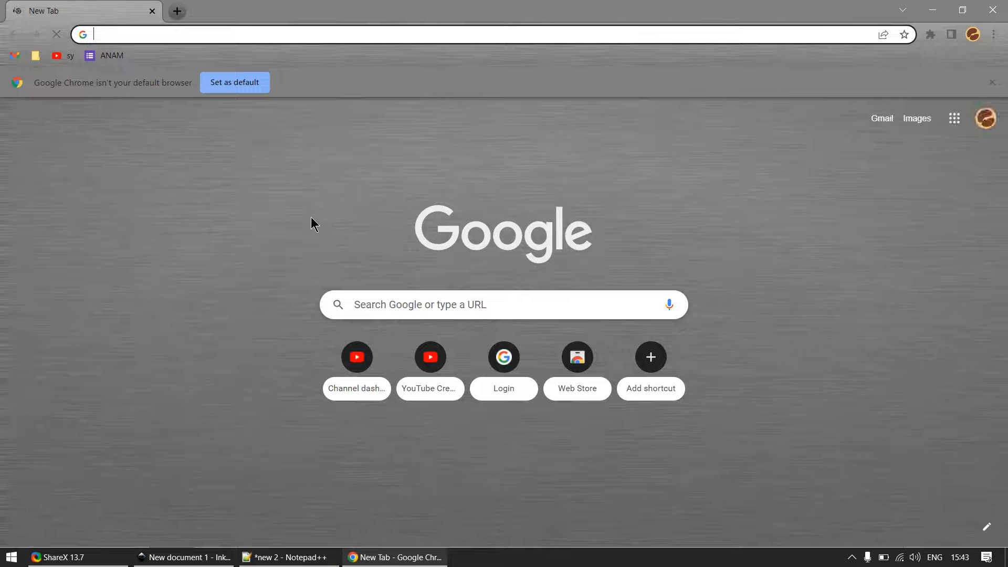
text(gerna)
key(BackSpace)
key(BackSpace)
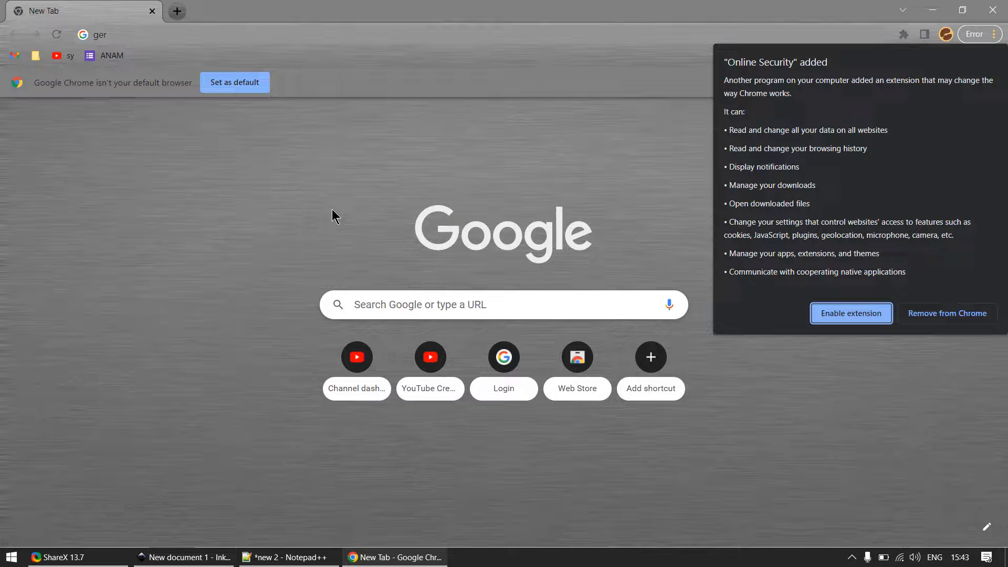
click(945, 318)
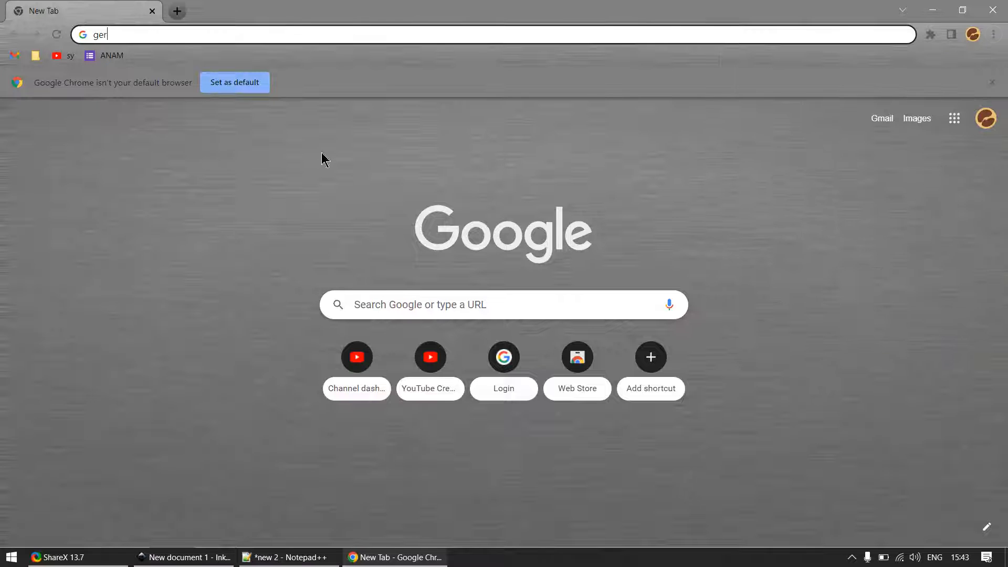
text(many flag)
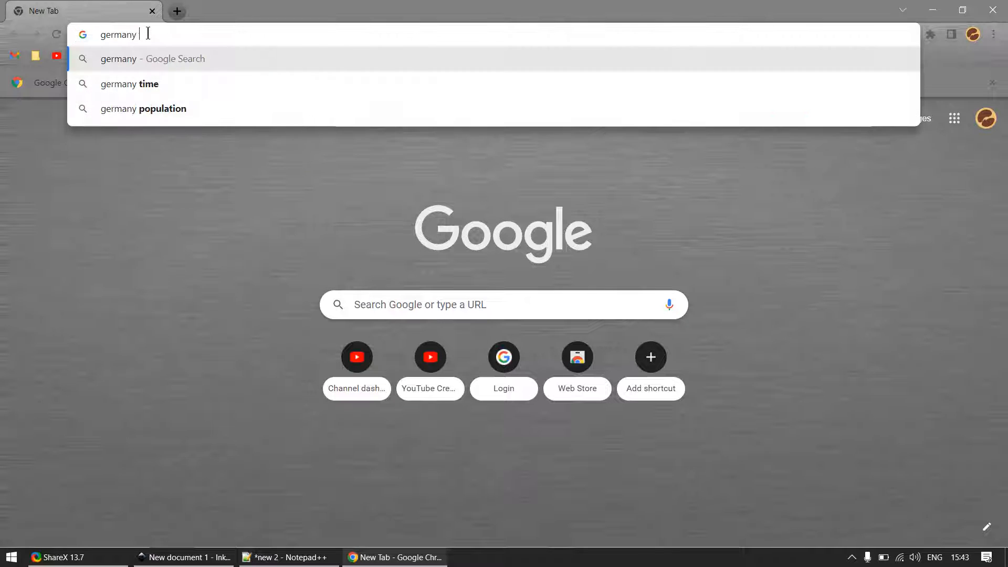
key(Return)
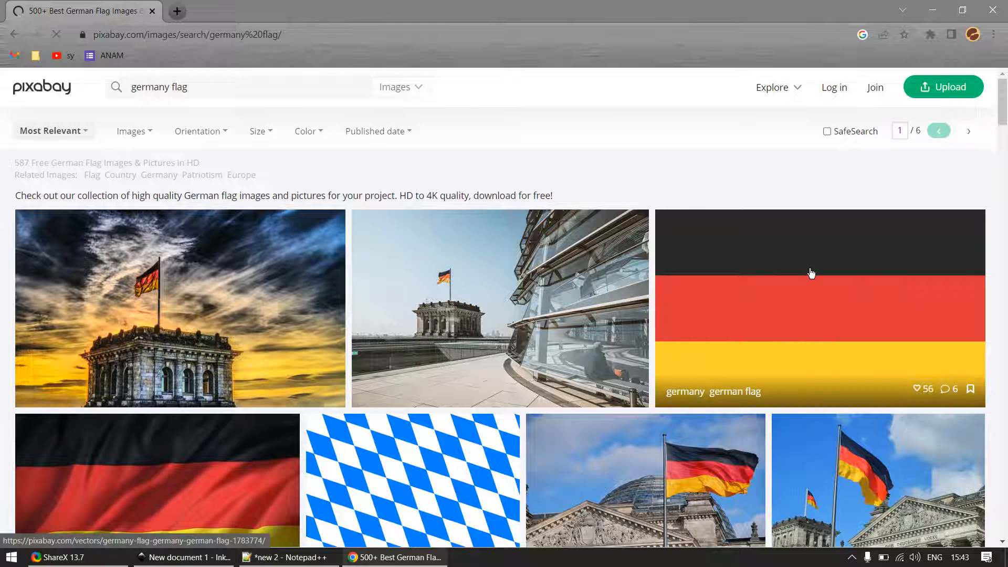
- Open the flat black, red and yellow German flag image from the Pixabay results in its own tab
right_click(811, 273)
click(908, 391)
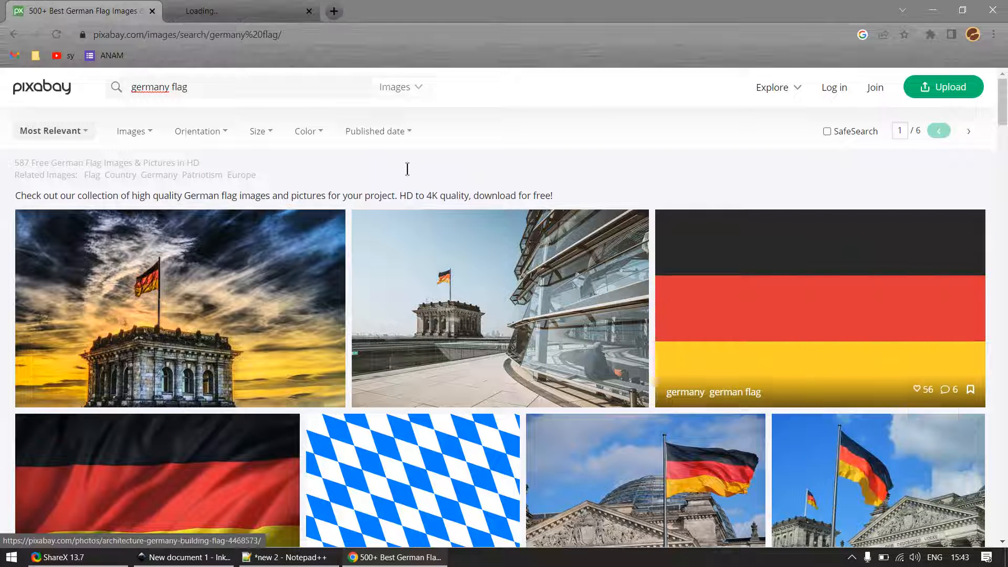
click(261, 16)
key(ctrl+Tab)
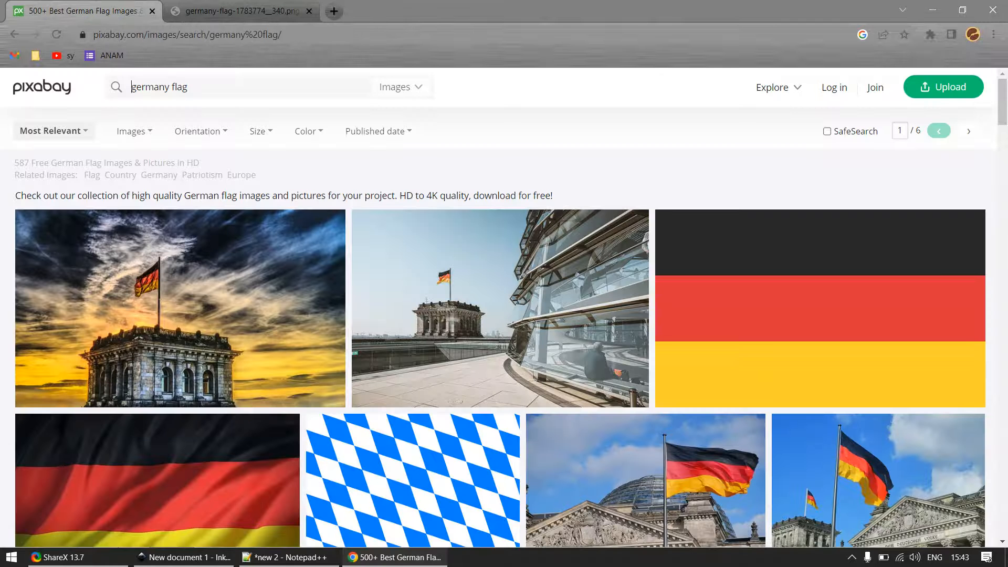
key(ctrl+Tab)
right_click(485, 303)
click(545, 330)
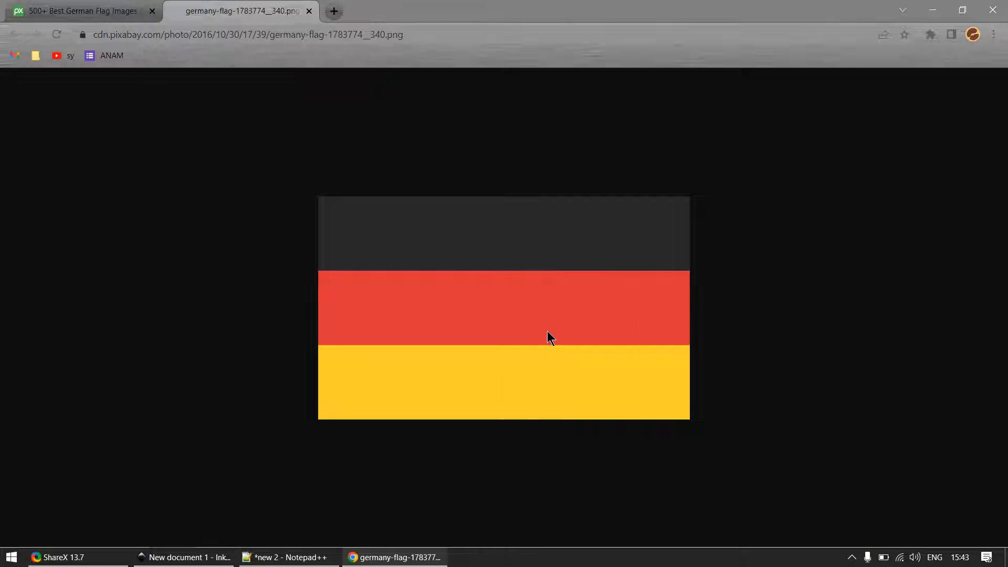
click(53, 102)
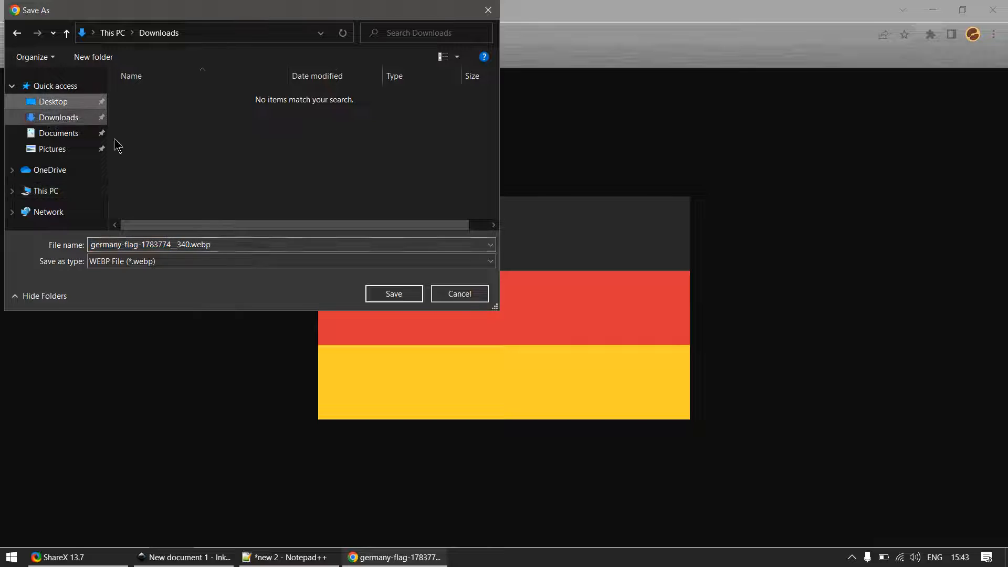
click(267, 240)
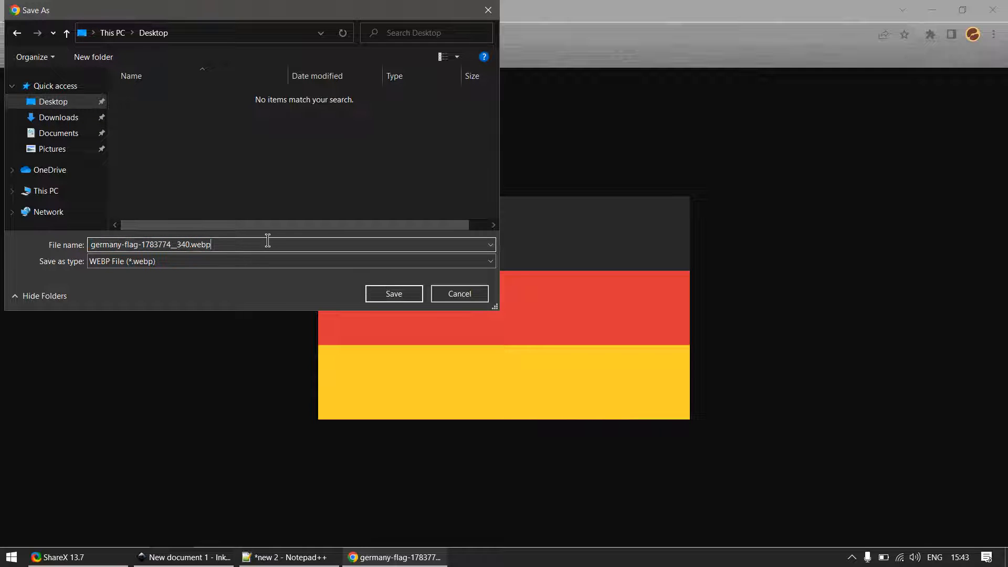
click(459, 293)
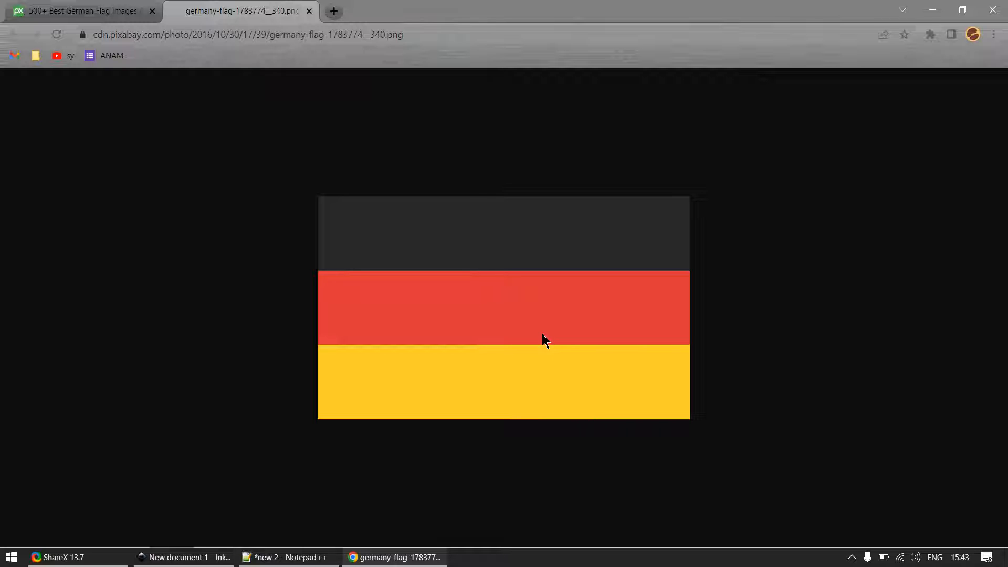
key(Print)
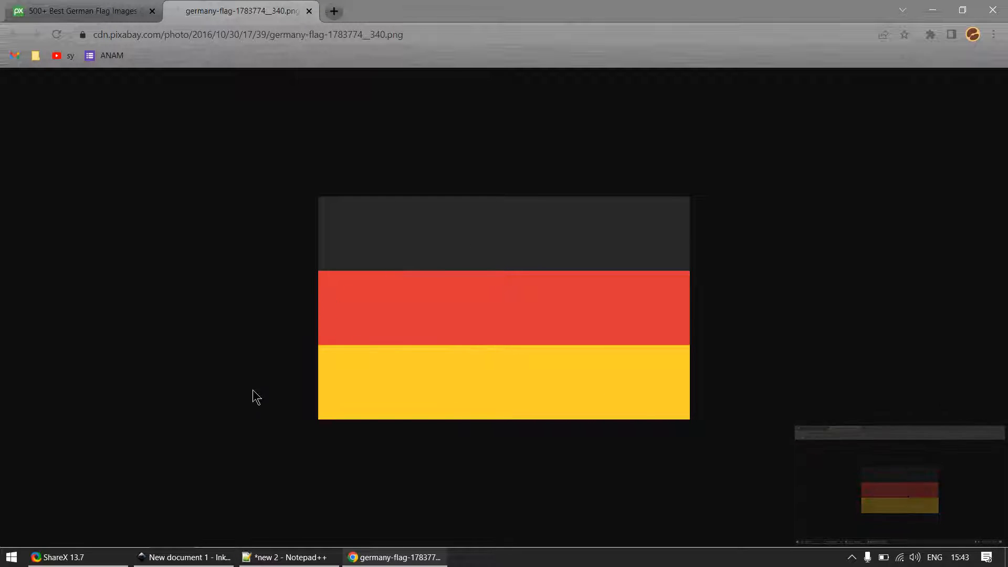
- Save the flag image to the Desktop as germany-flag-1783774__340.webp and close its browser tab
right_click(350, 292)
click(415, 318)
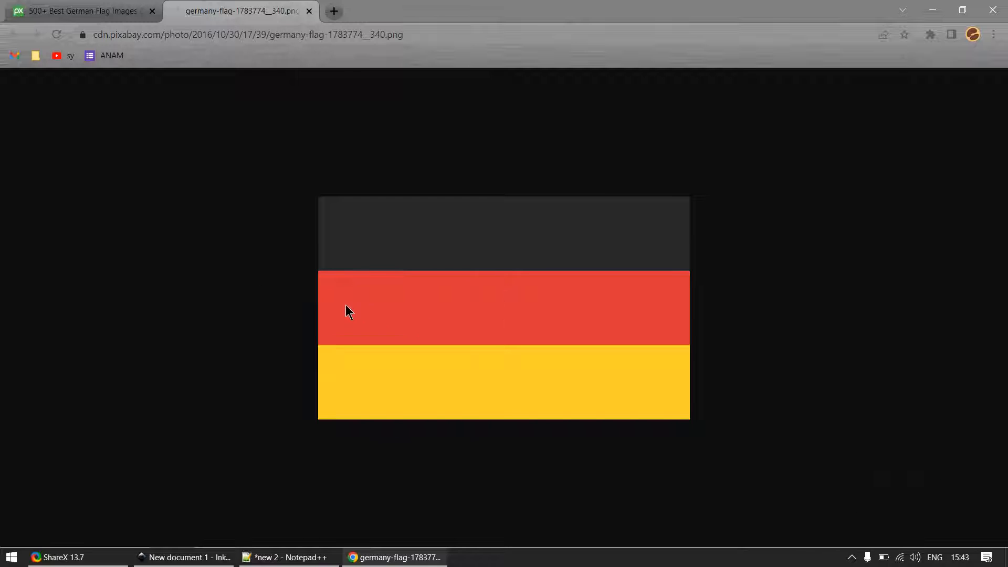
click(61, 100)
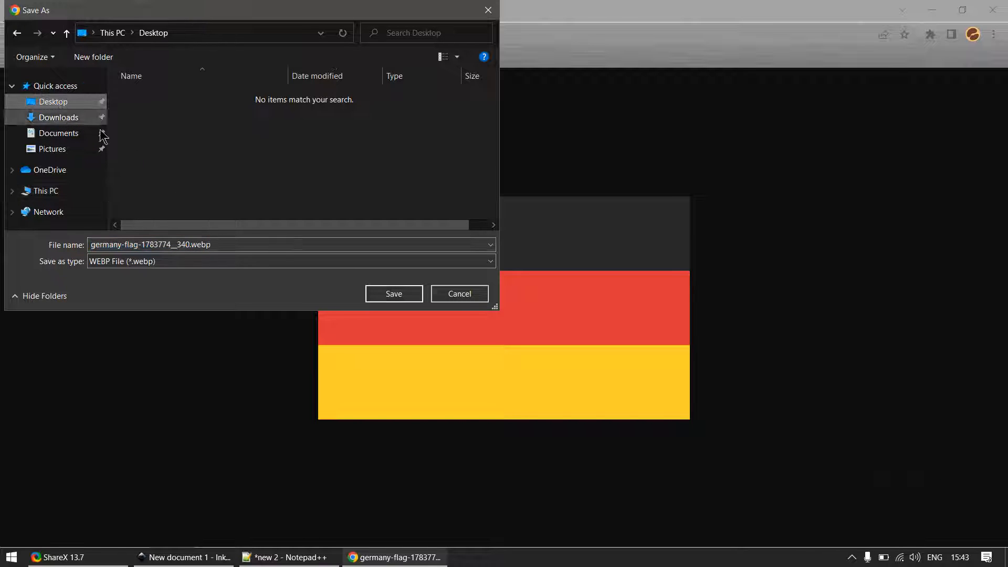
click(395, 293)
key(ctrl+w)
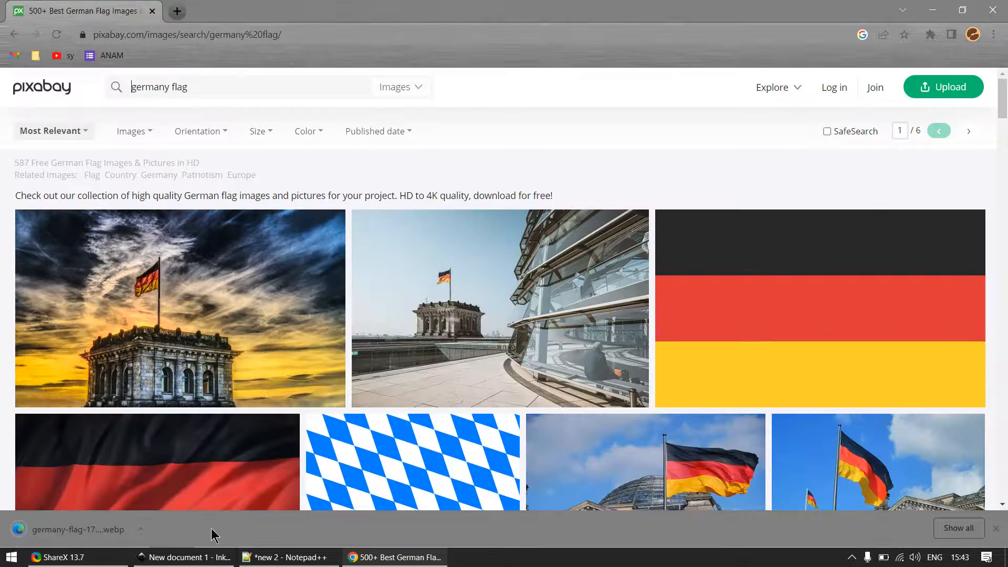
- Show the desktop and check which programs are offered for opening the saved German flag WebP file
click(185, 557)
key(super+d)
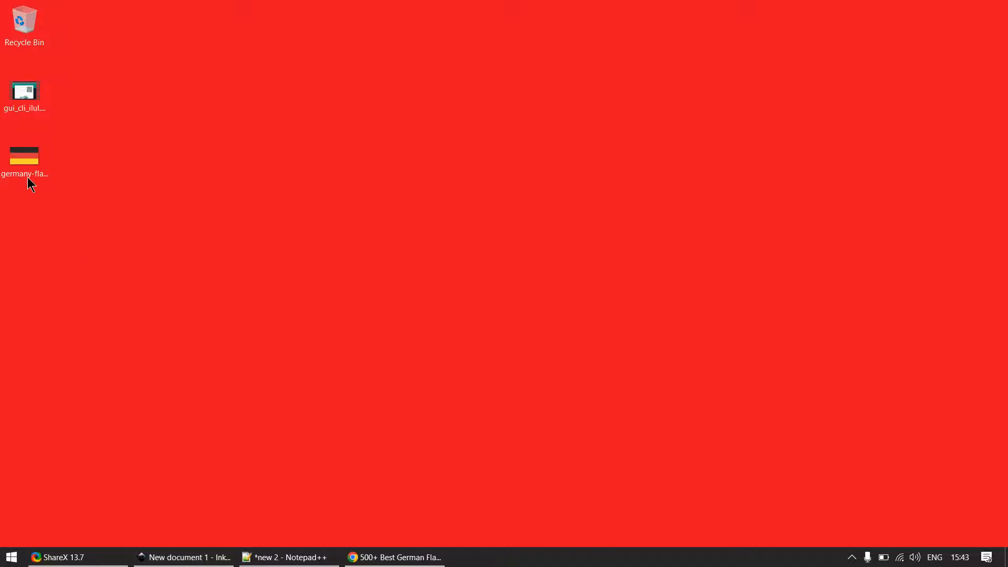
right_click(23, 164)
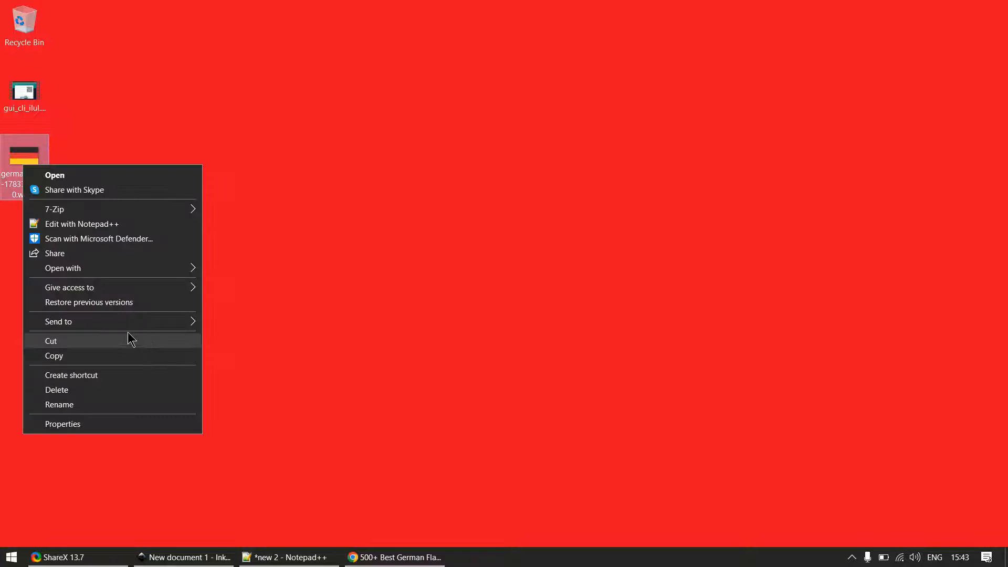
mouse_move(175, 269)
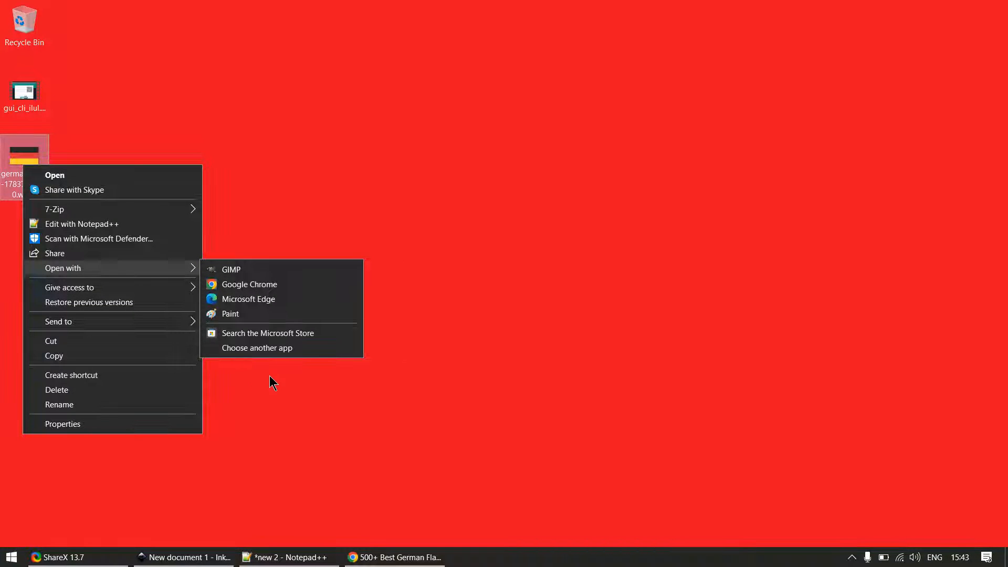
click(330, 385)
key(super)
key(super)
key(super)
key(super)
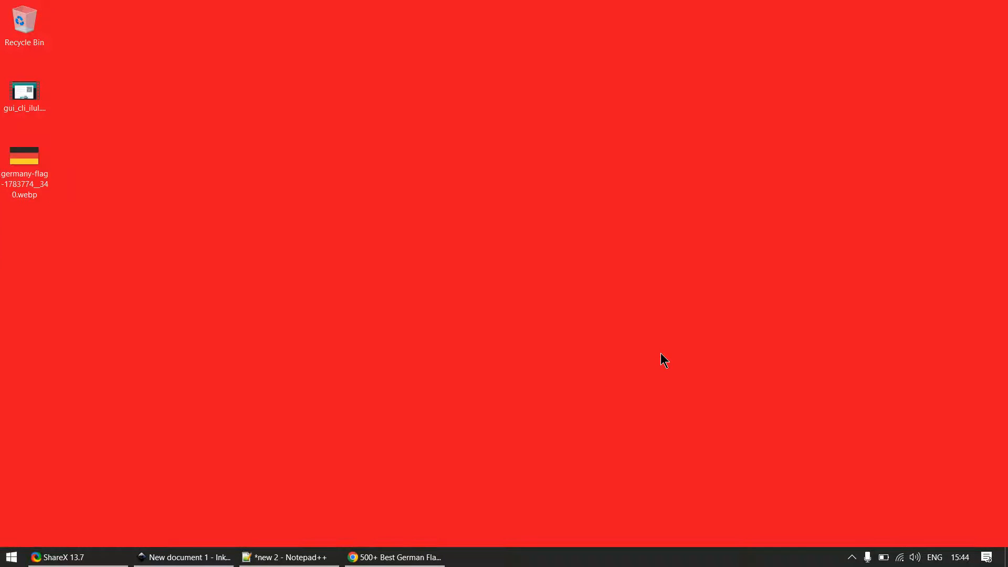
- Launch XnView, accept its default configuration and dismiss the startup tip and update notice
key(super)
text(xnv)
key(Return)
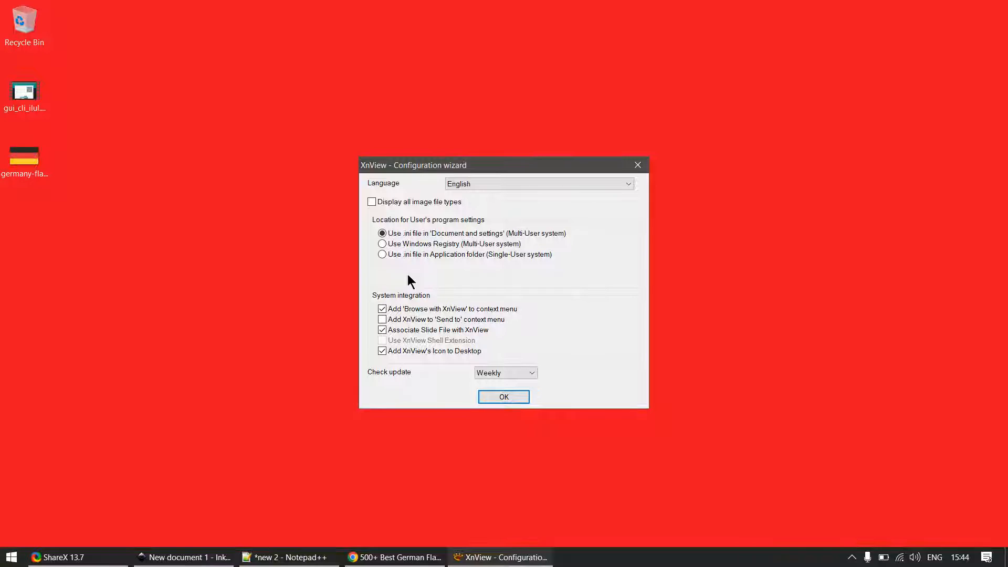
click(493, 397)
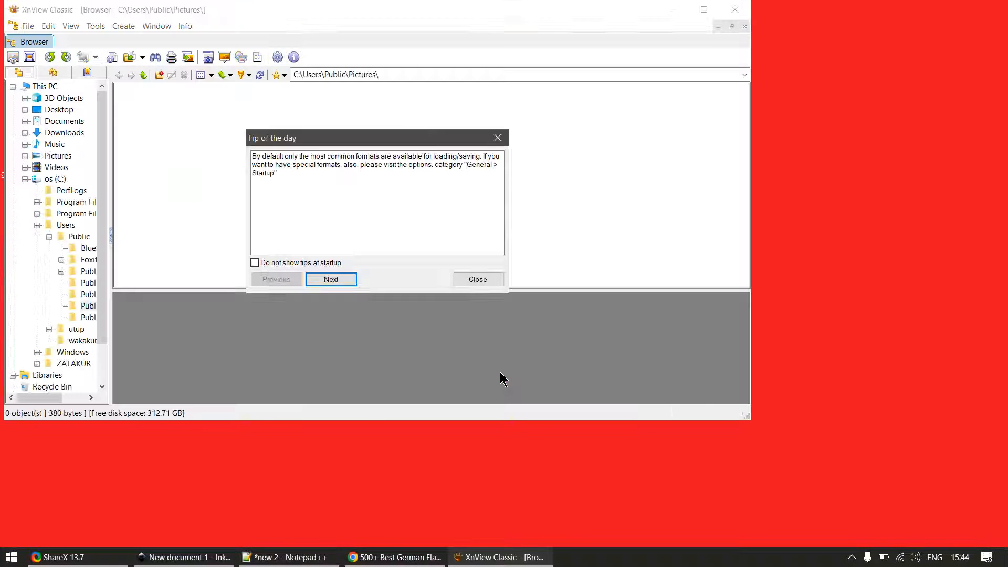
click(490, 280)
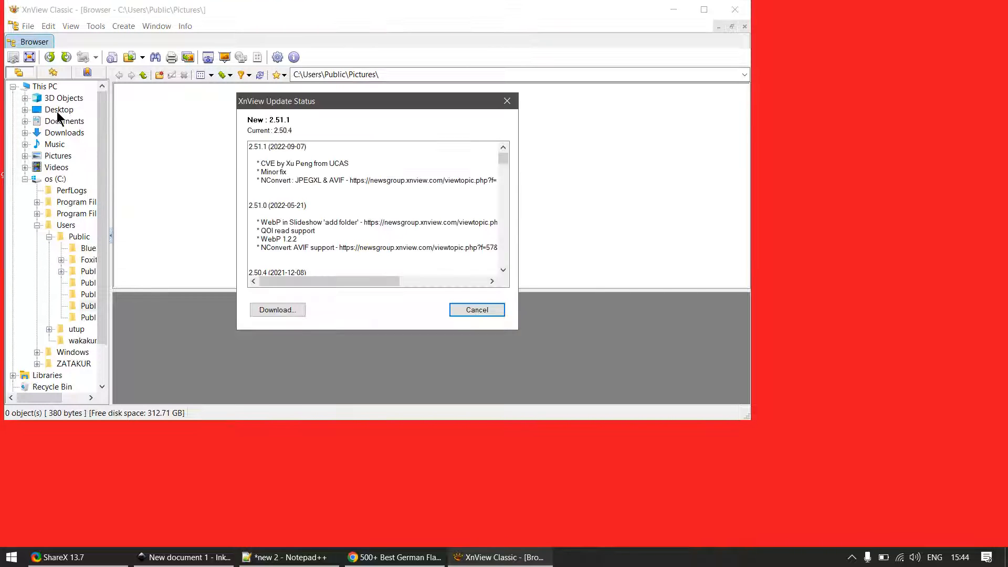
click(482, 311)
- Browse to the Desktop folder, maximize XnView and open the German flag WebP image
click(57, 110)
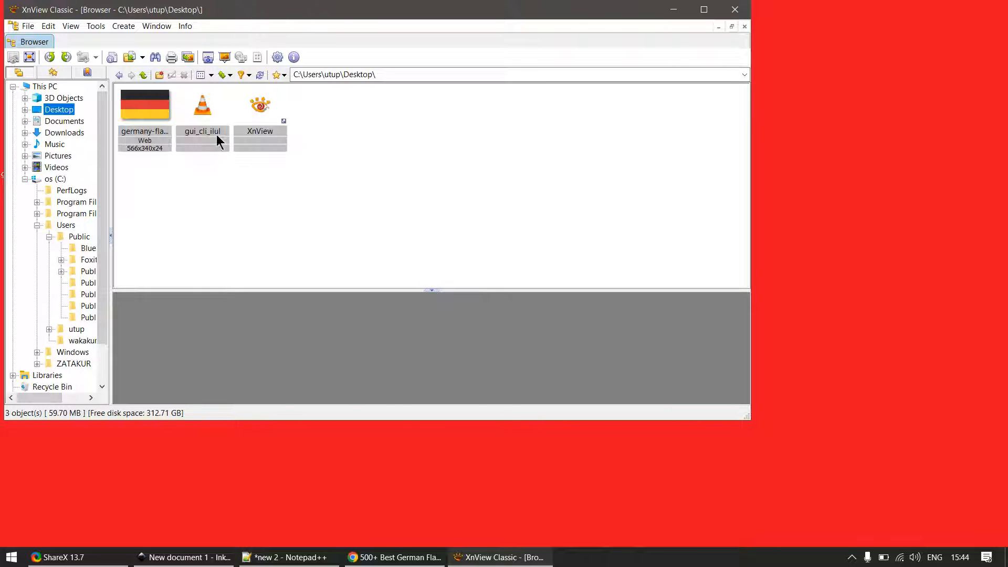
click(147, 111)
click(26, 25)
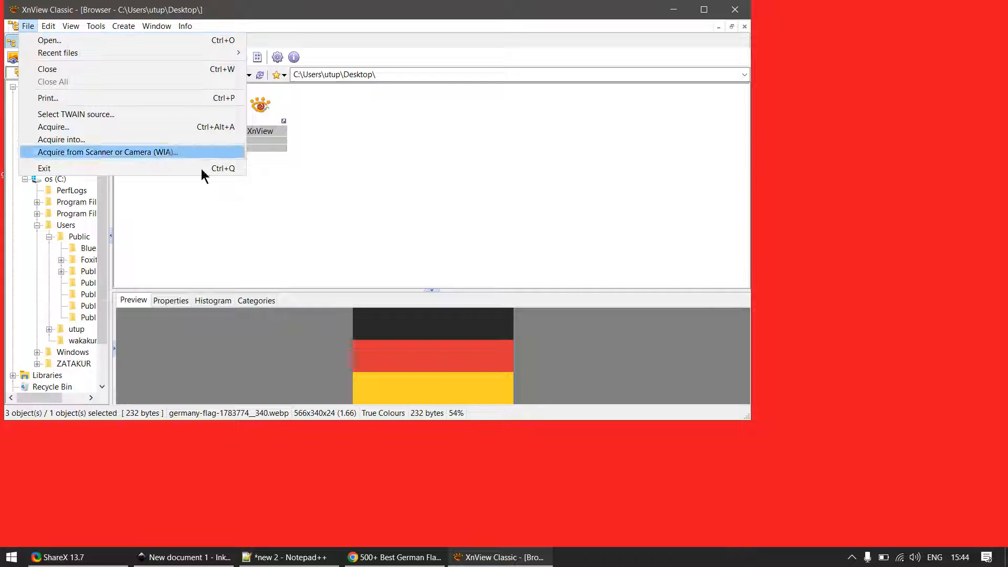
click(704, 9)
click(704, 10)
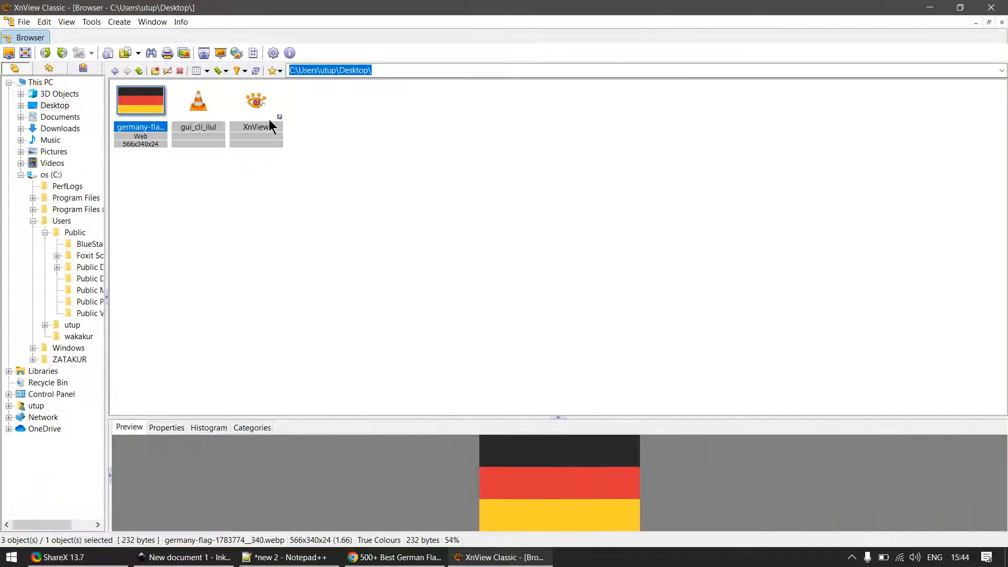
double_click(149, 104)
- Save the flag image on the Desktop in JPG format as germany-flag-1783774__340.jpg
click(24, 22)
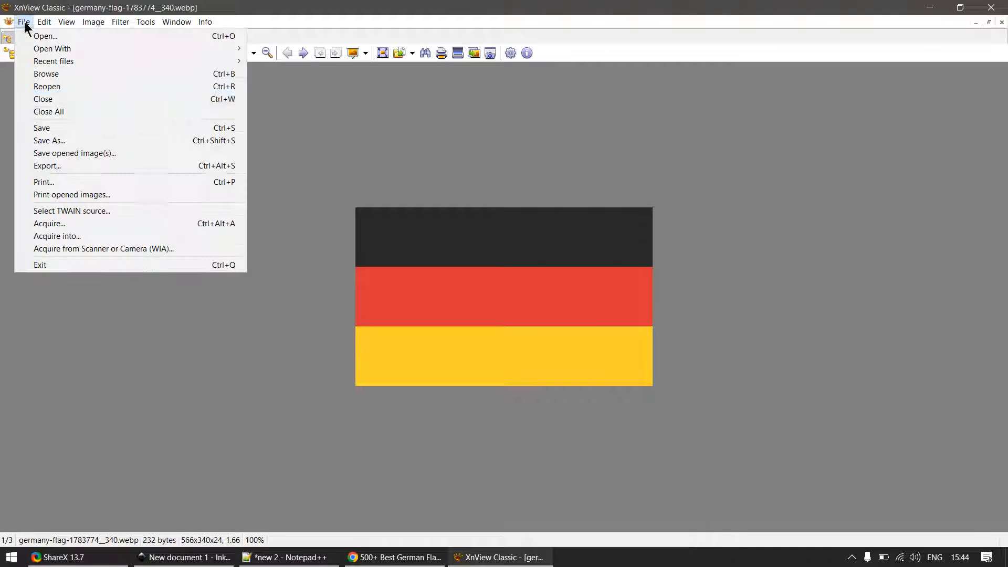
click(65, 140)
click(255, 284)
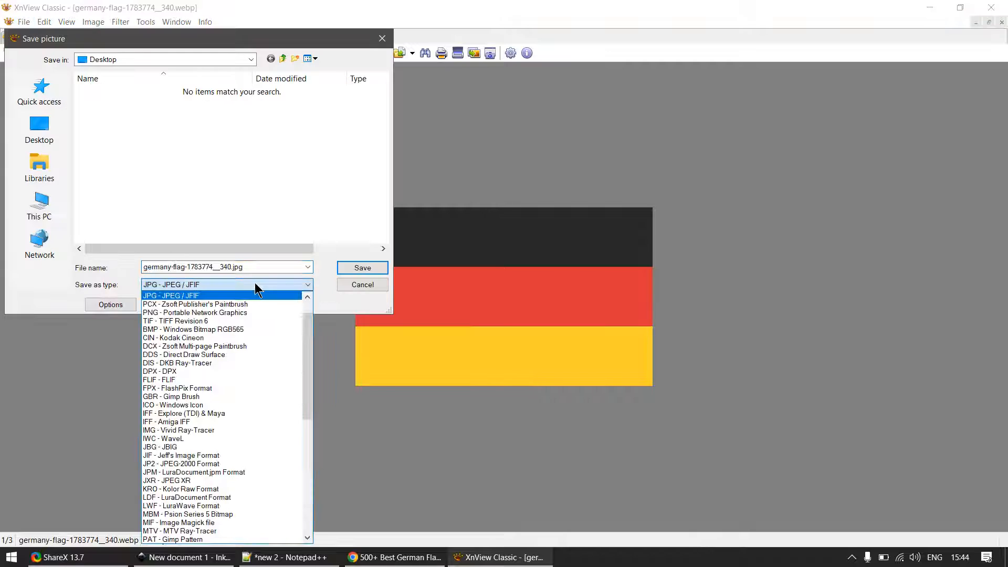
click(271, 288)
click(357, 268)
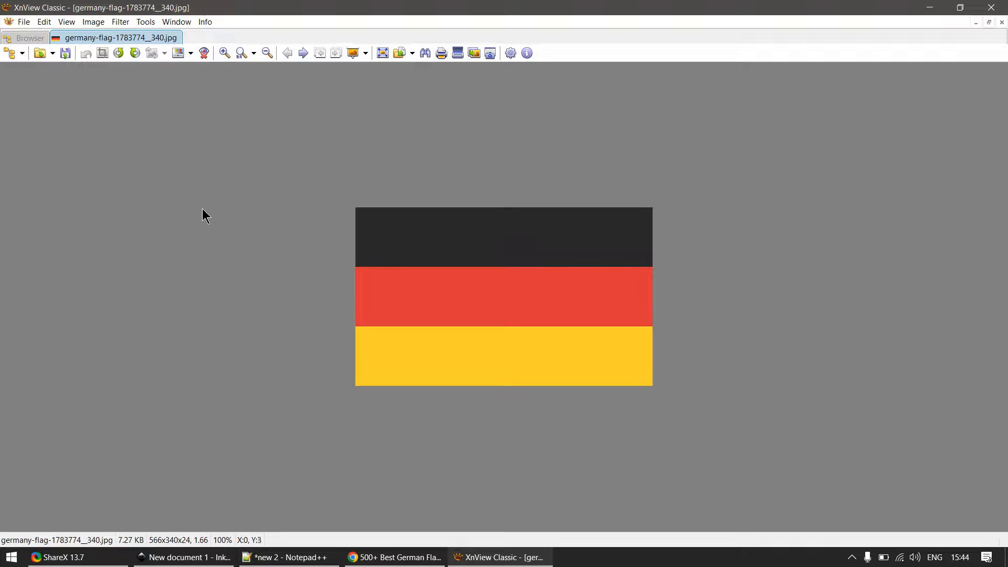
- Search for ".jpg" files in Everything, sort the results by date and return to XnView
key(super)
click(373, 160)
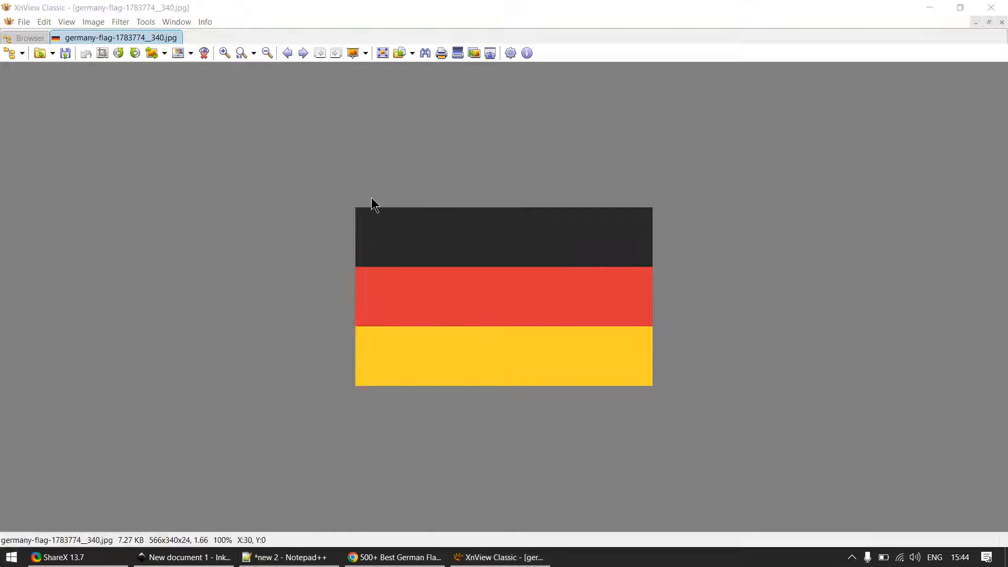
text(.jpg)
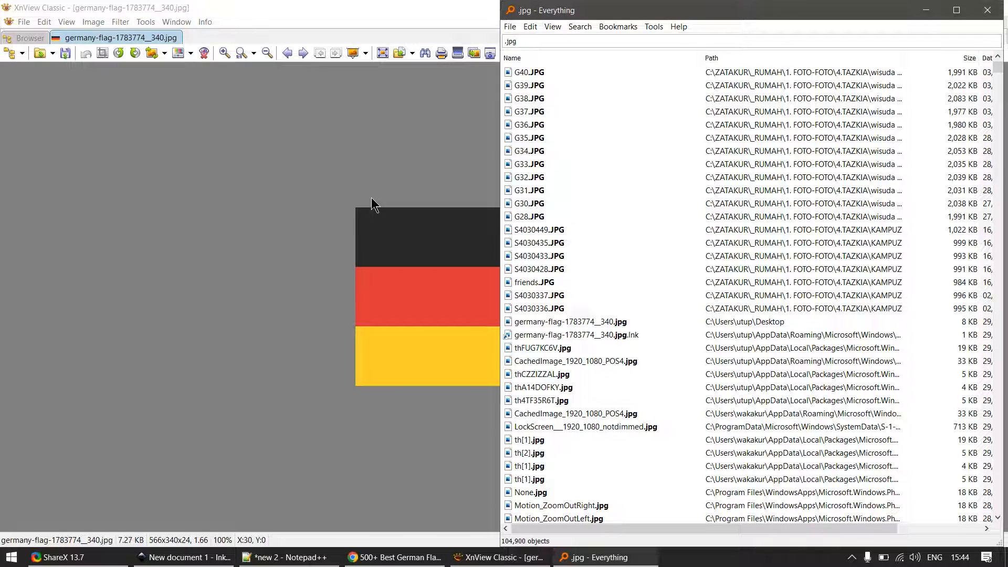
click(990, 60)
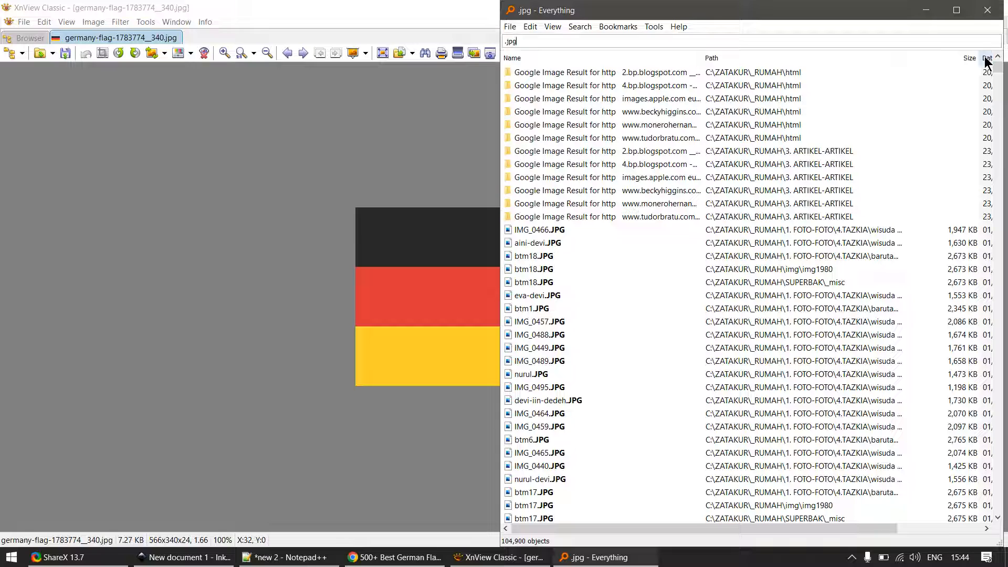
click(990, 58)
click(247, 213)
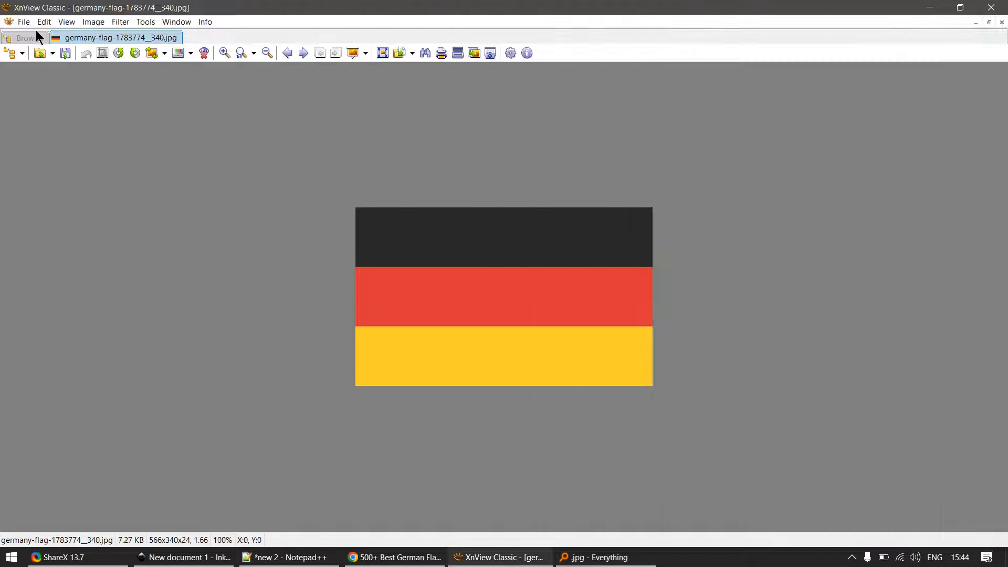
- Save the flag picture on the Desktop again, replacing germany-flag-1783774__340.jpg, then close XnView and switch to Inkscape
click(23, 21)
click(70, 139)
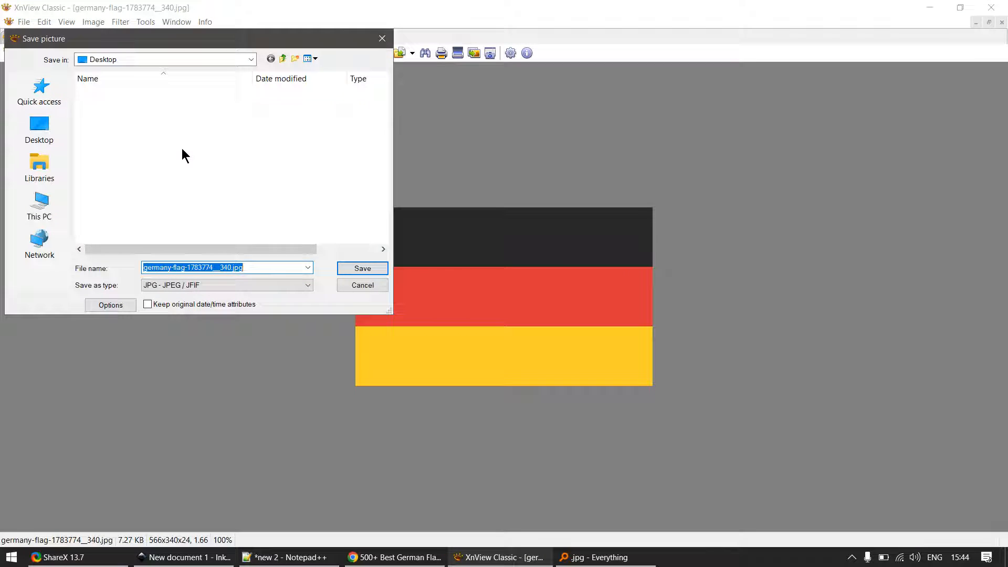
click(36, 128)
click(362, 268)
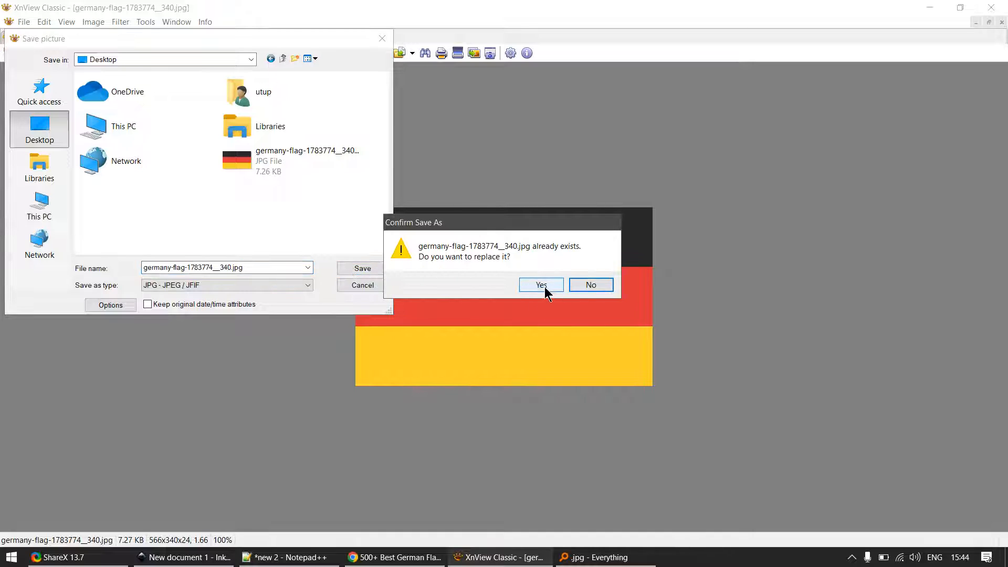
click(541, 284)
key(alt+F4)
click(183, 557)
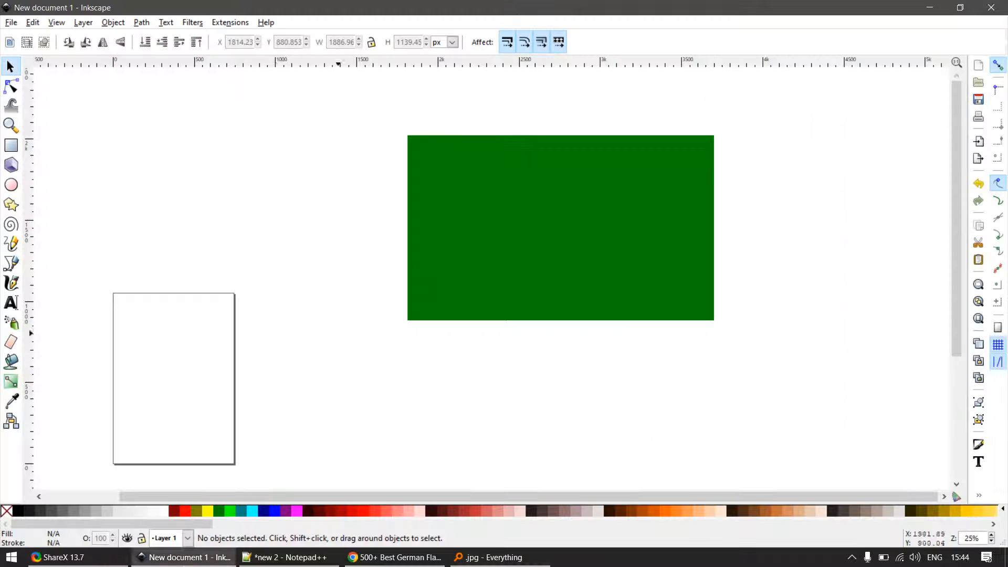
key(ctrl+i)
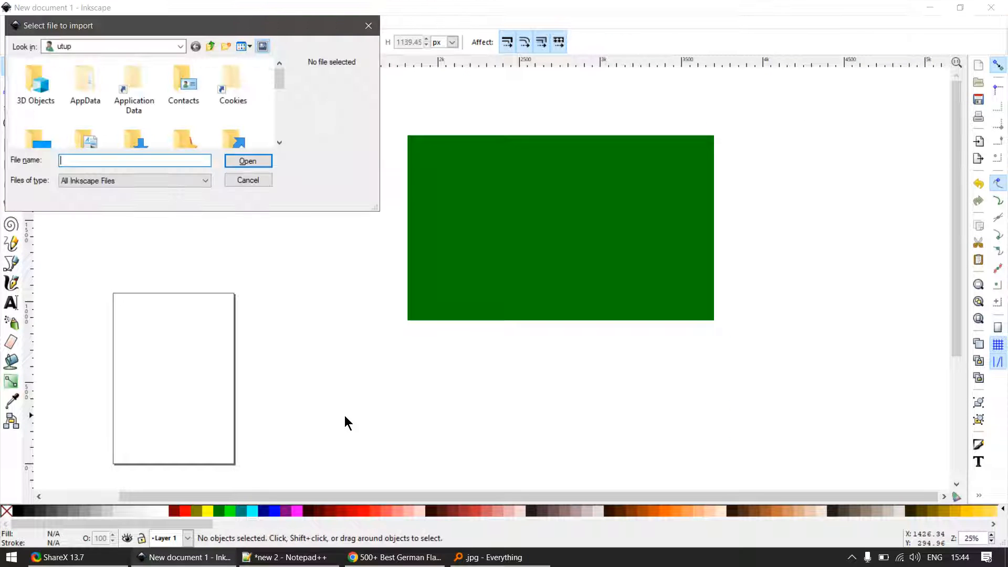
mouse_move(278, 84)
mouse_down()
mouse_move(281, 135)
mouse_move(277, 78)
mouse_up()
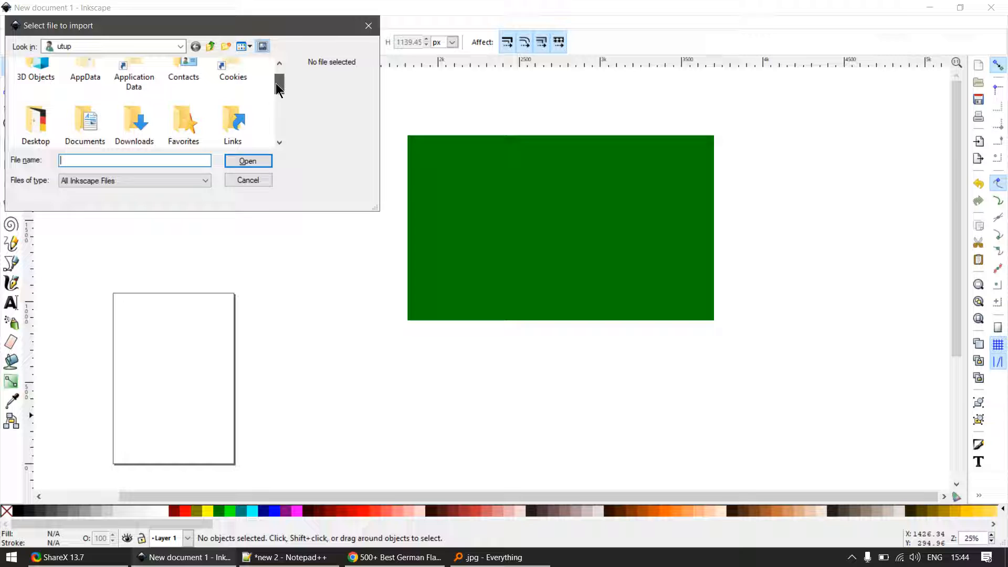
click(251, 179)
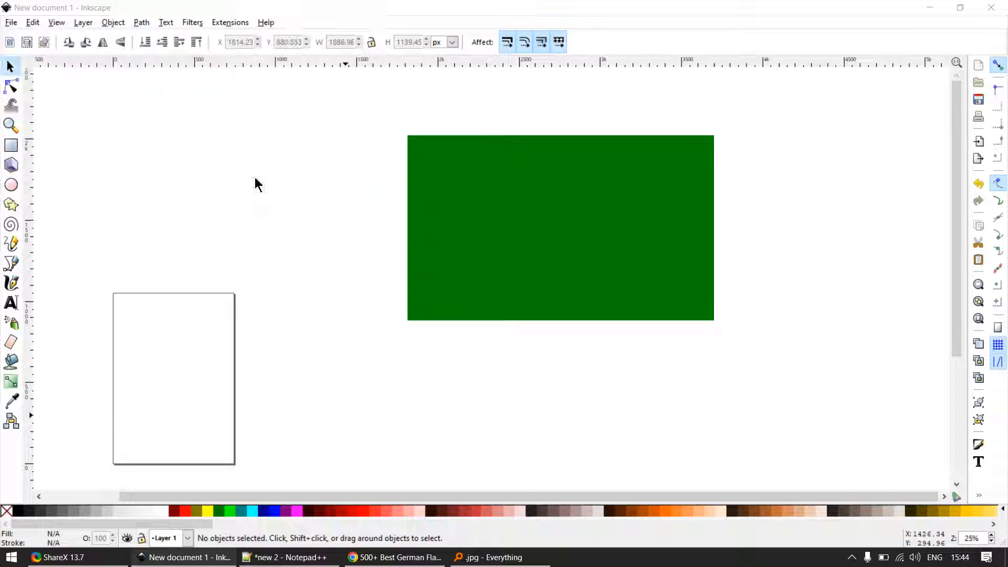
- Open the Desktop folder in File Explorer and arrange it side by side with the Inkscape window
key(super+d)
key(super)
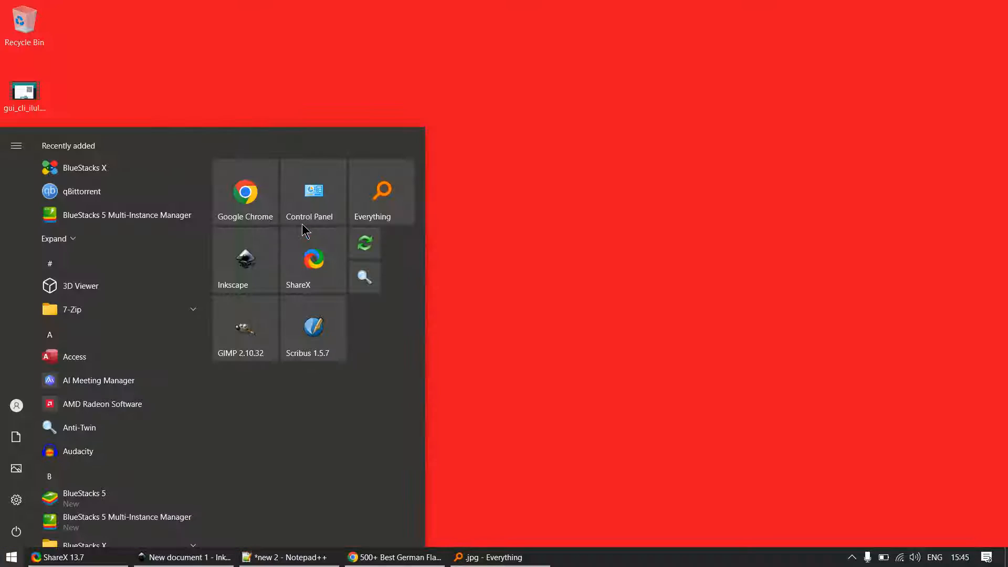
key(super+e)
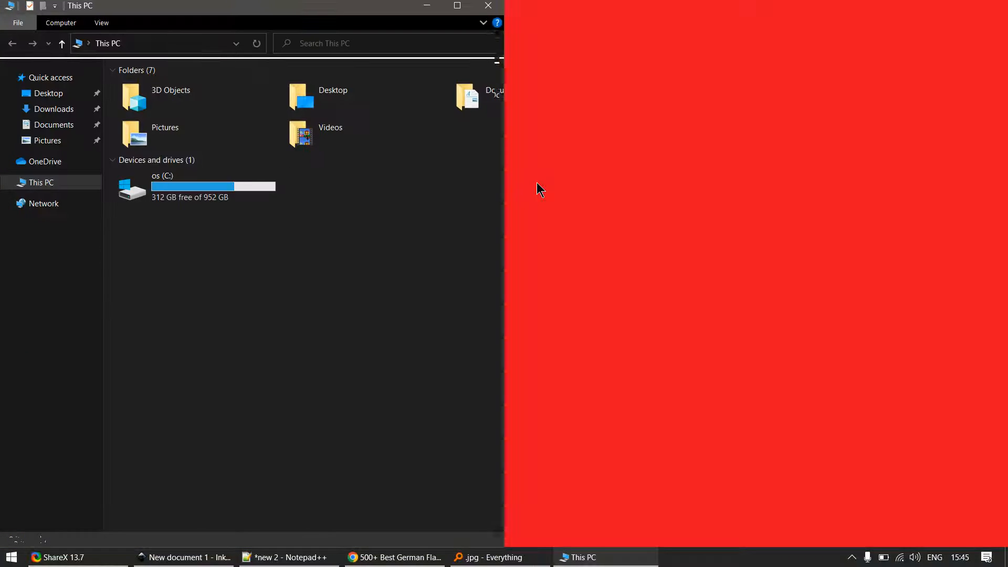
double_click(353, 104)
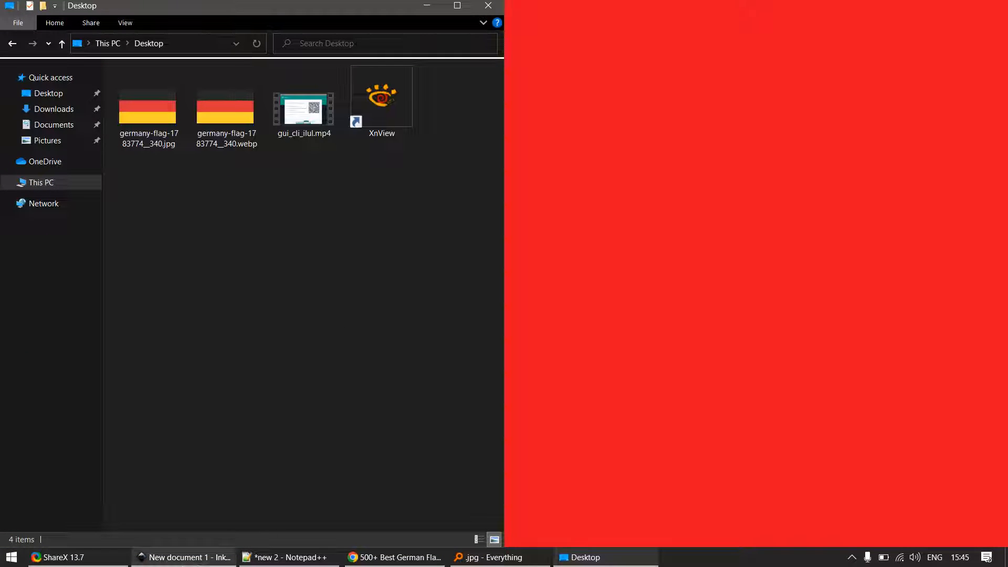
click(184, 557)
key(super+Right)
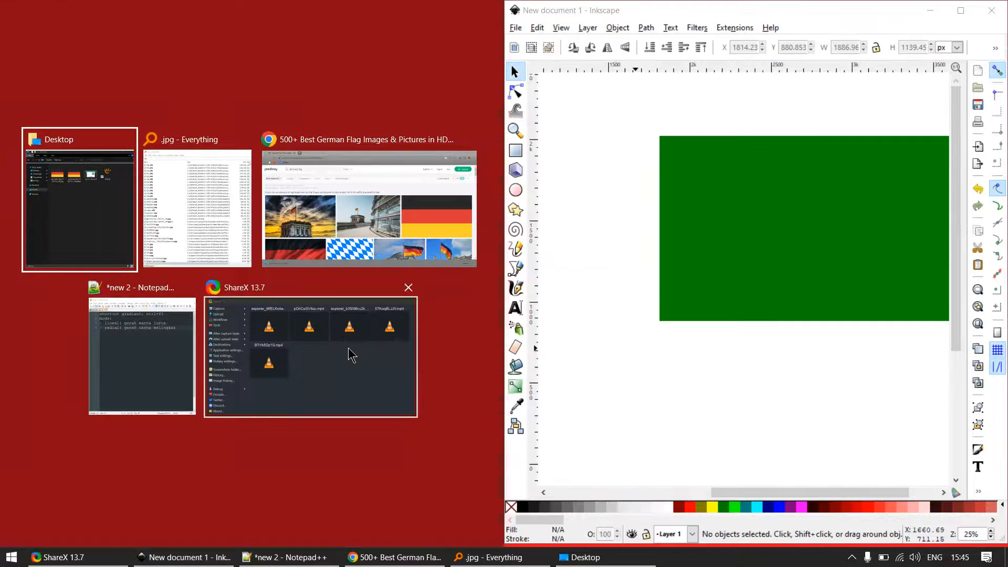
key(Return)
- Bring germany-flag-1783774__340.jpg into the Inkscape drawing as an embedded image, maximize Inkscape and place the flag beside the green rectangle
drag(147, 110, 641, 354)
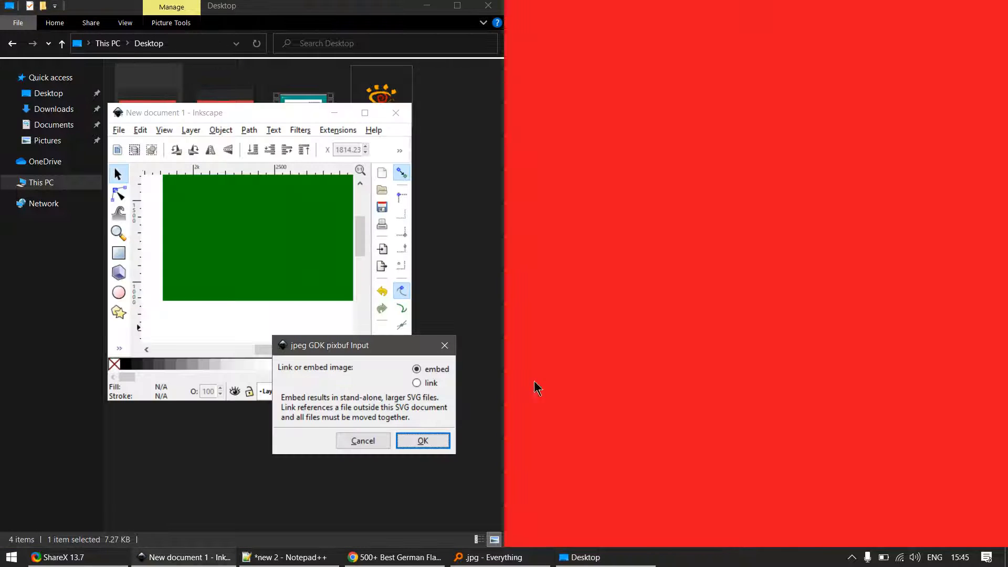
click(422, 441)
key(super+Up)
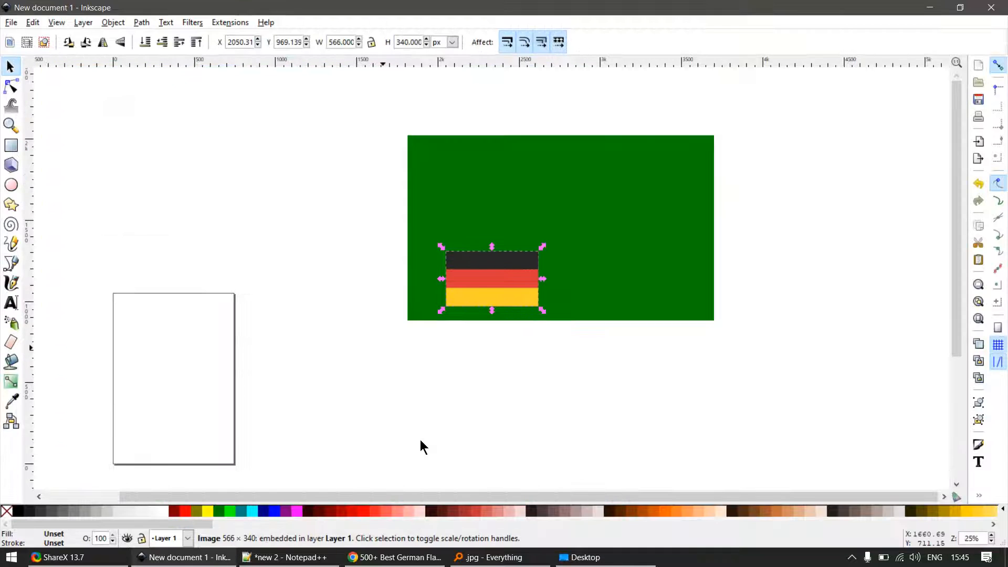
drag(478, 292, 295, 191)
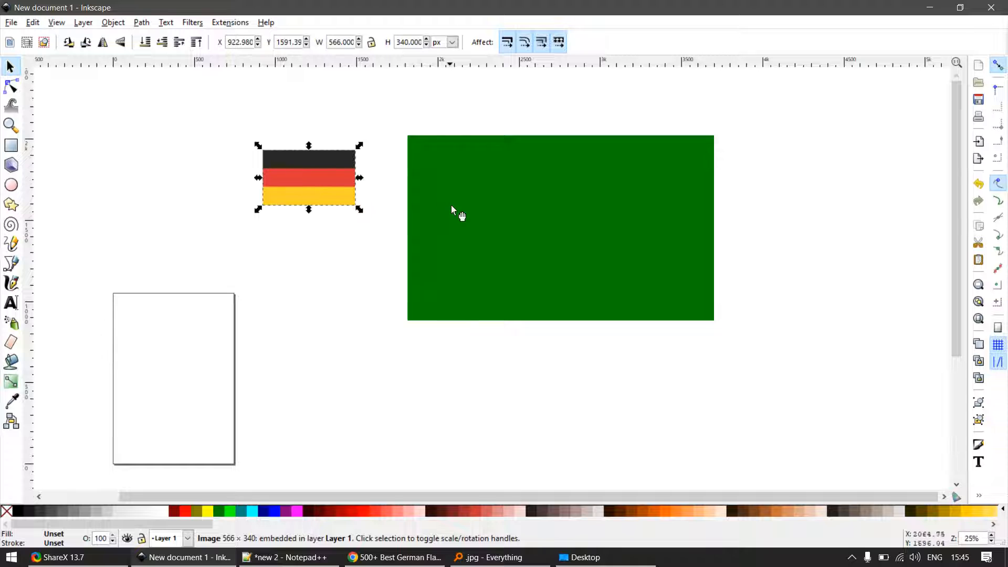
- Shrink the green rectangle to about 578 × 345 px and align it right beside the flag image
drag(488, 225, 445, 235)
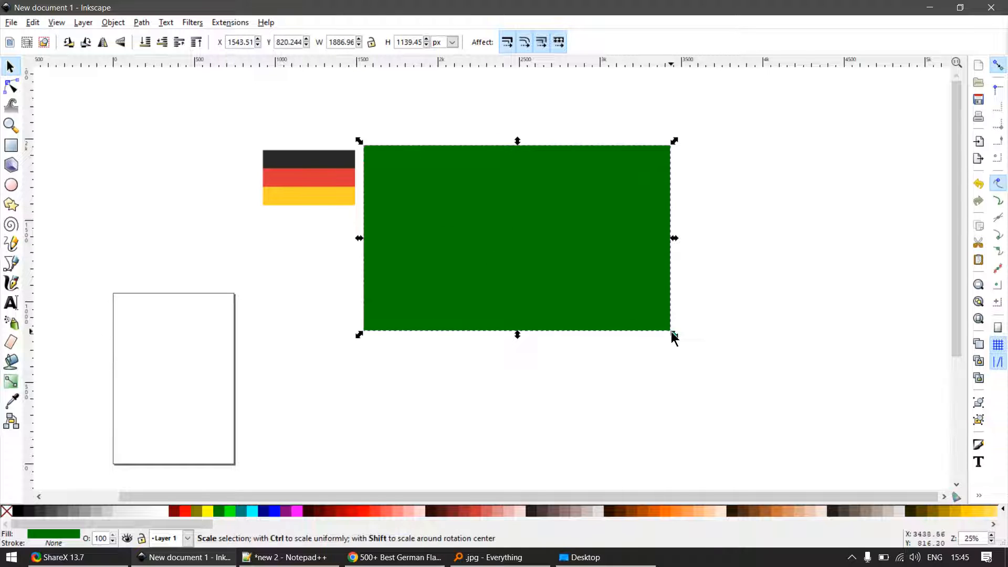
drag(672, 334, 471, 207)
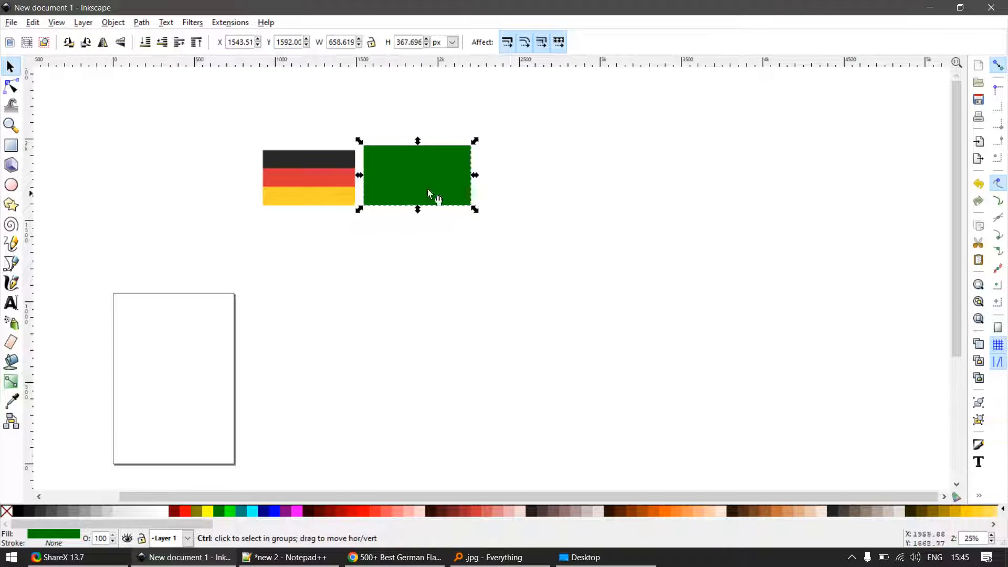
scroll(427, 189, up, 2)
drag(352, 163, 348, 171)
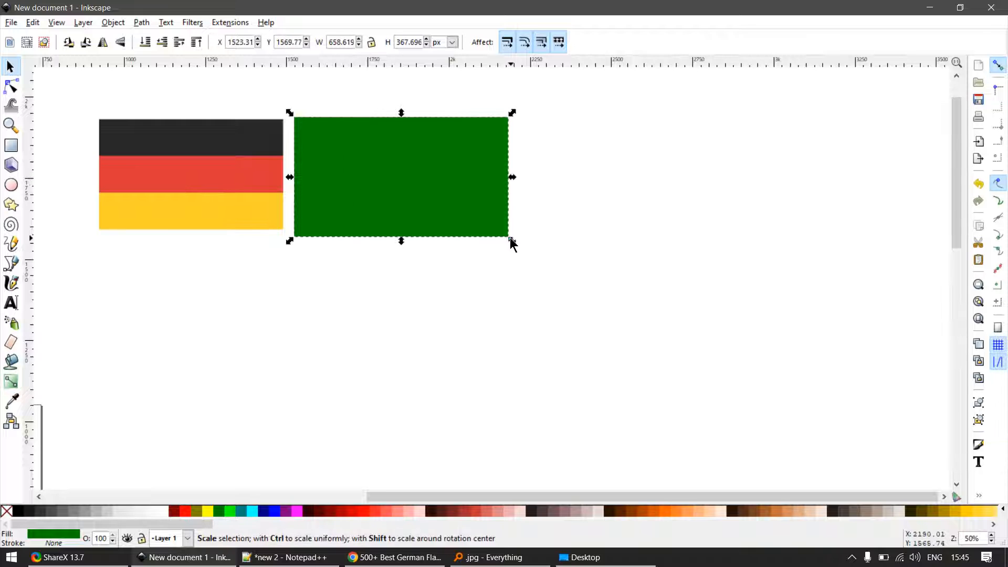
drag(511, 241, 483, 230)
scroll(315, 142, up, 1)
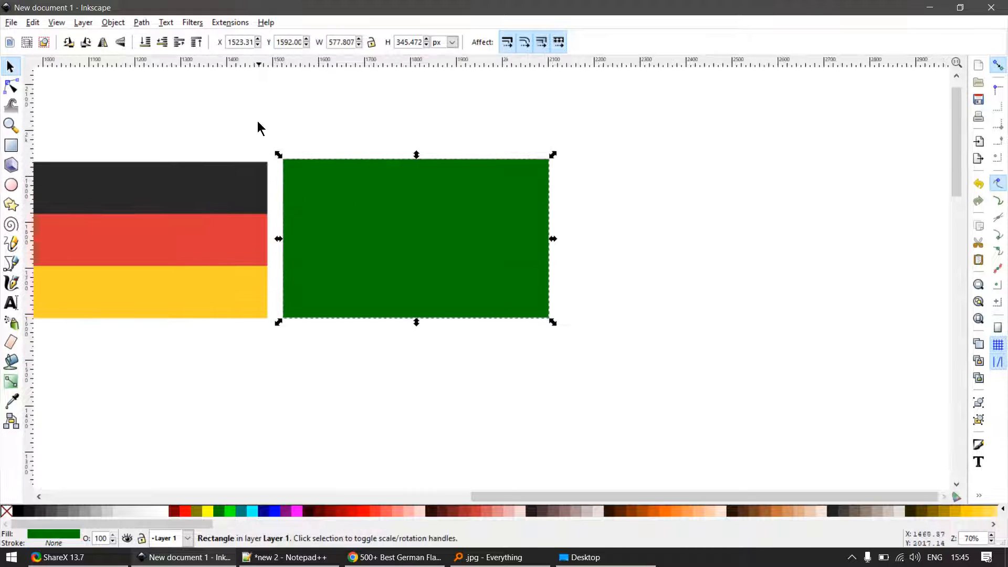
scroll(267, 257, up, 2)
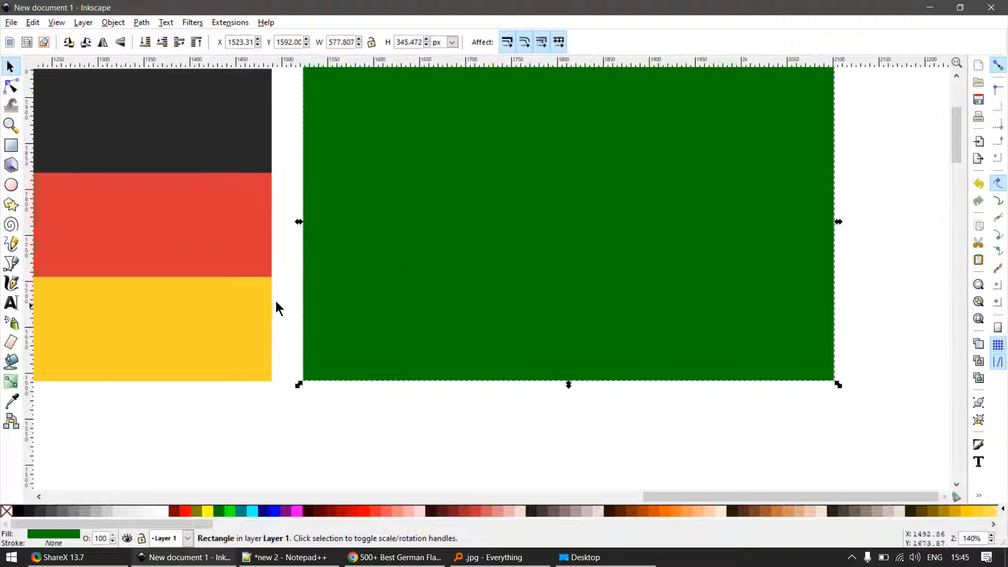
scroll(286, 168, down, 2)
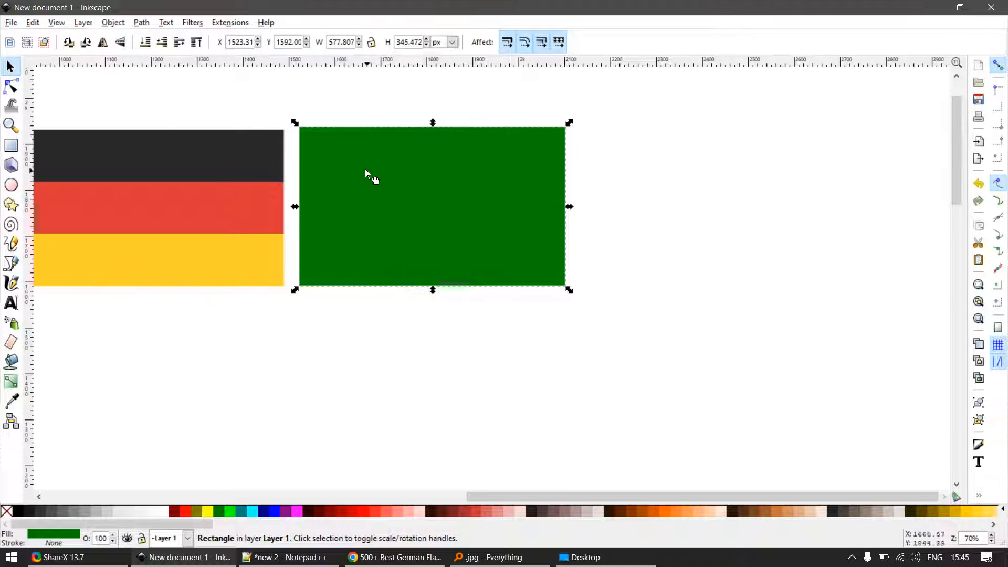
drag(365, 169, 360, 174)
- Apply a vertical linear gradient from the rectangle's bottom edge to its top edge and add two intermediate stops
key(g)
drag(435, 261, 439, 150)
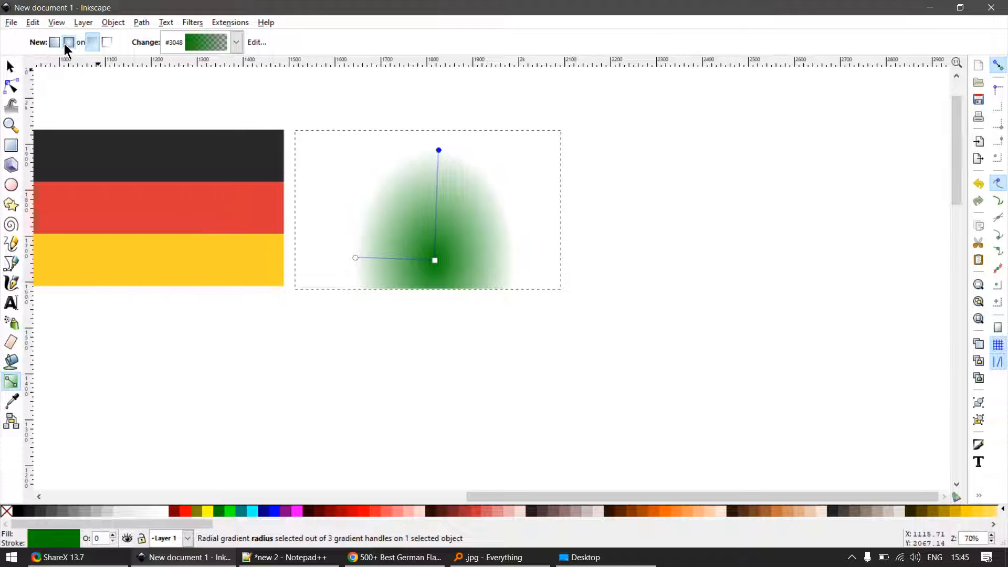
drag(510, 261, 517, 134)
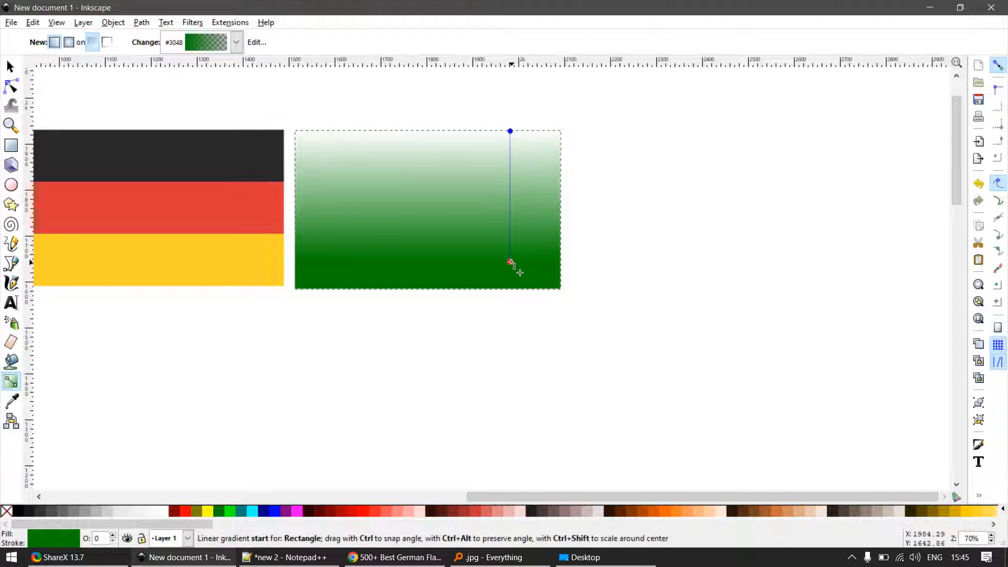
drag(512, 264, 514, 289)
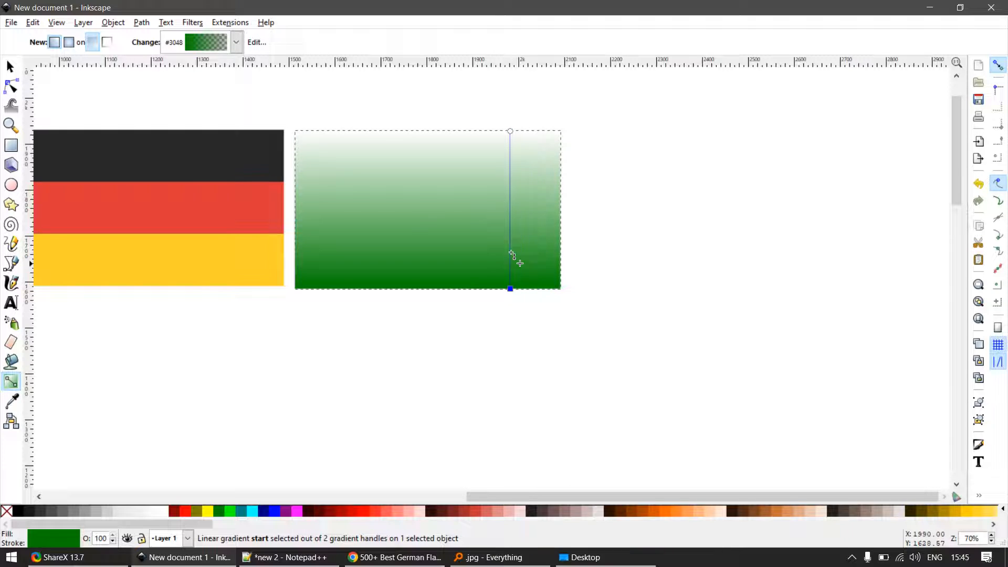
click(510, 169)
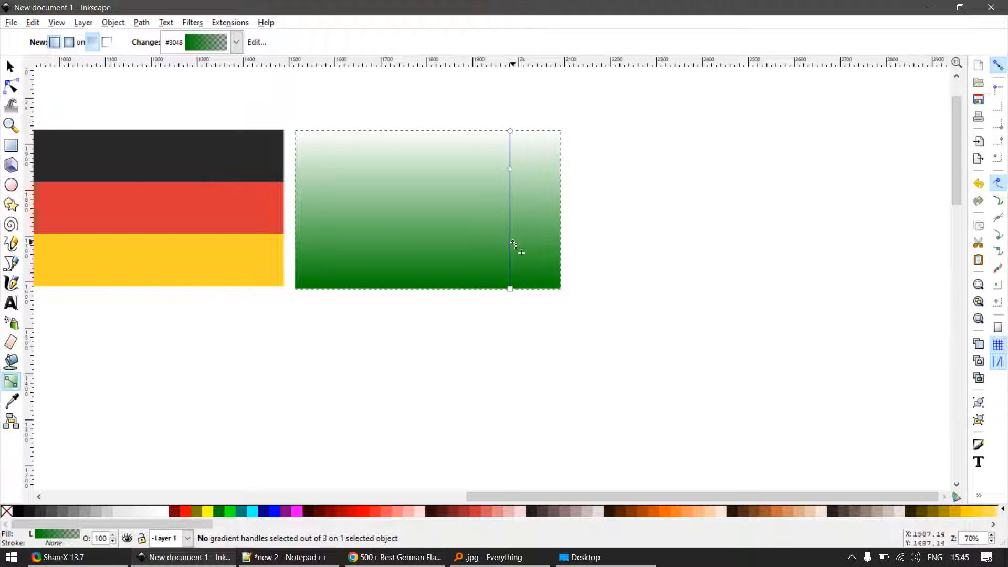
- Colour the gradient's top stop with the flag's black and its bottom stop with the flag's yellow, sampled from the image
click(512, 132)
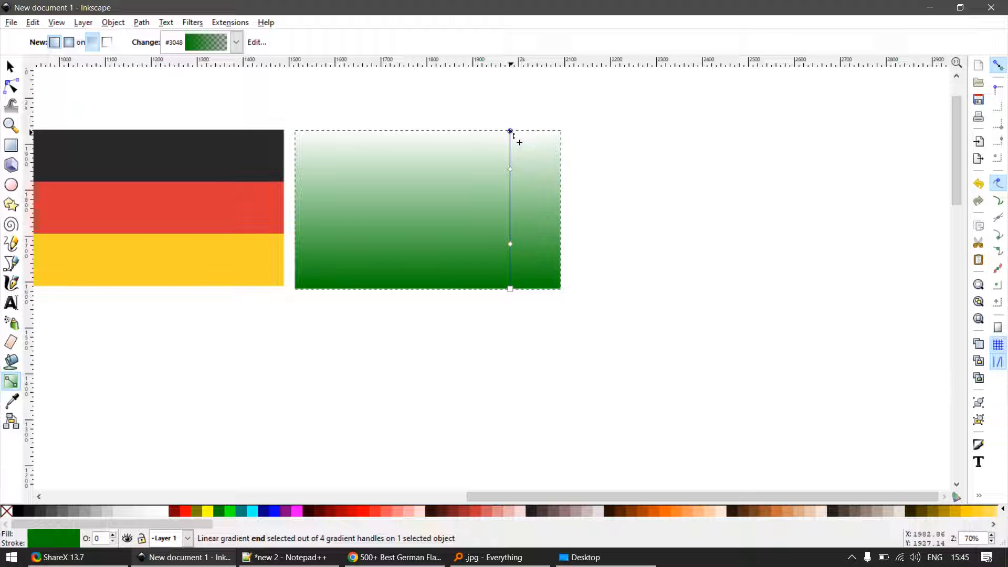
key(d)
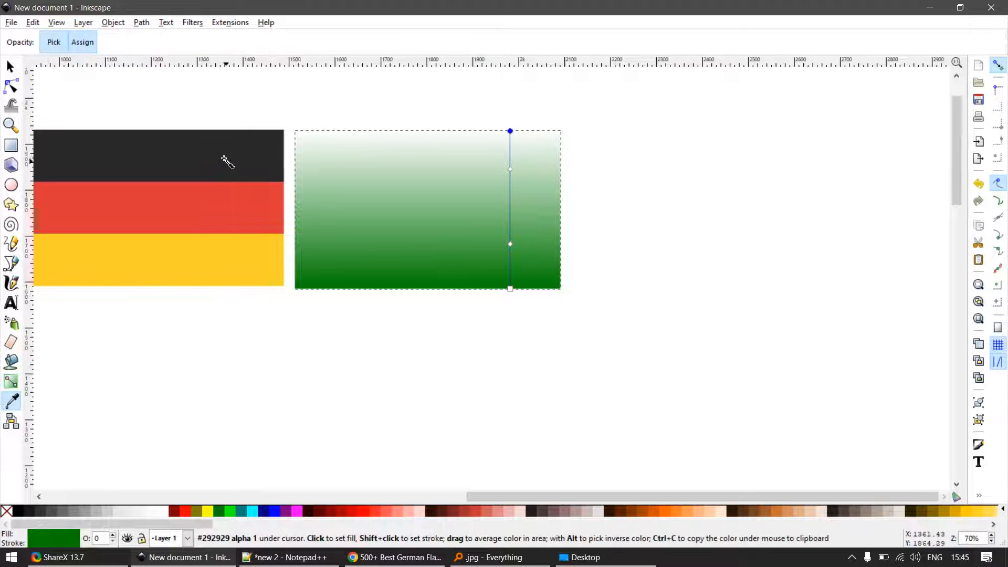
click(226, 162)
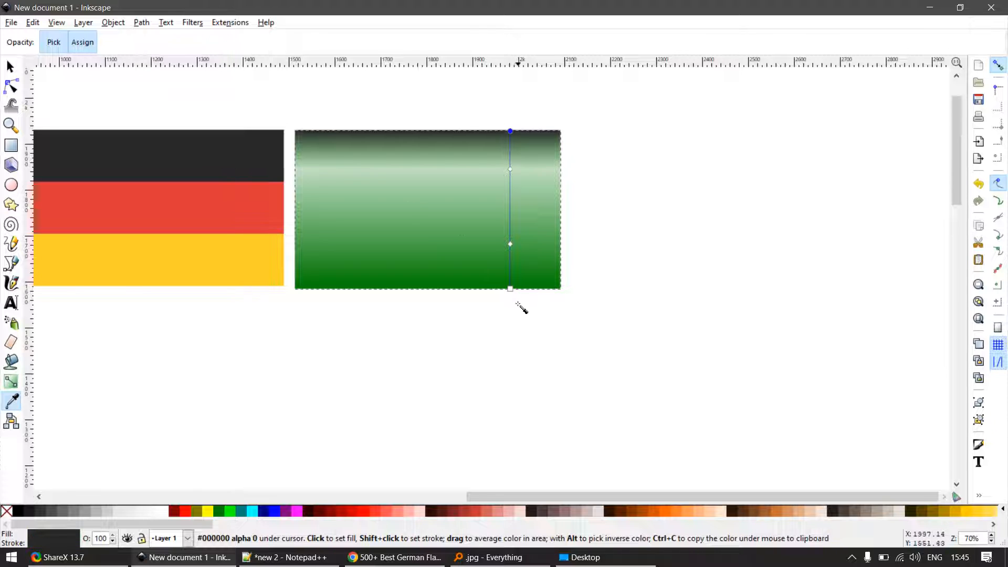
click(510, 288)
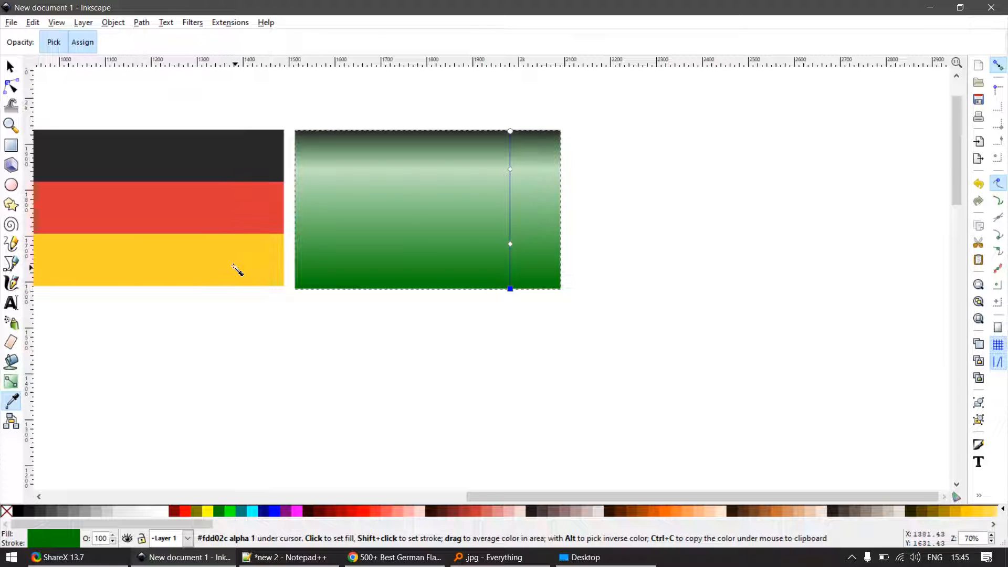
click(233, 267)
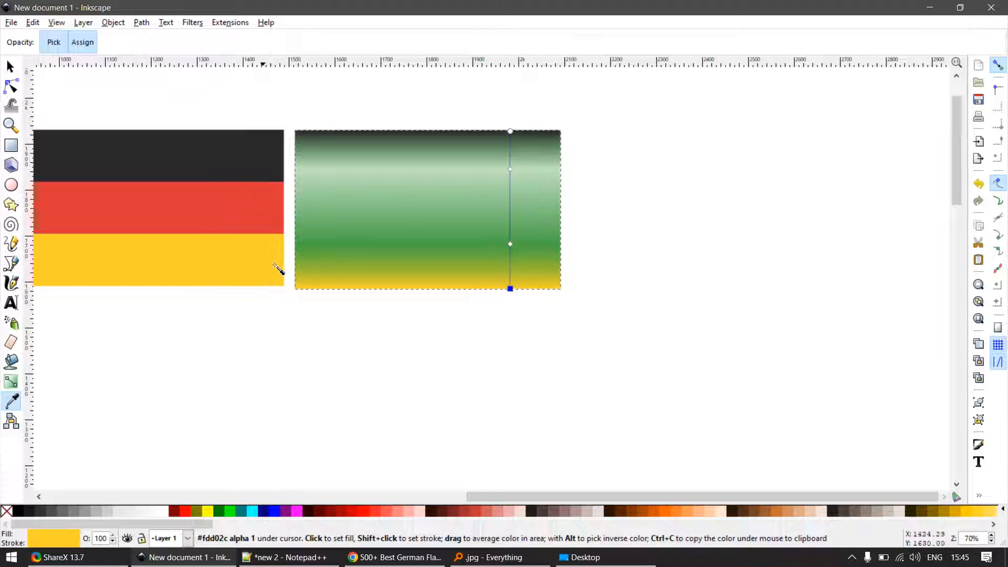
- Colour both intermediate gradient stops with the red sampled from the flag's middle stripe
click(510, 170)
click(249, 210)
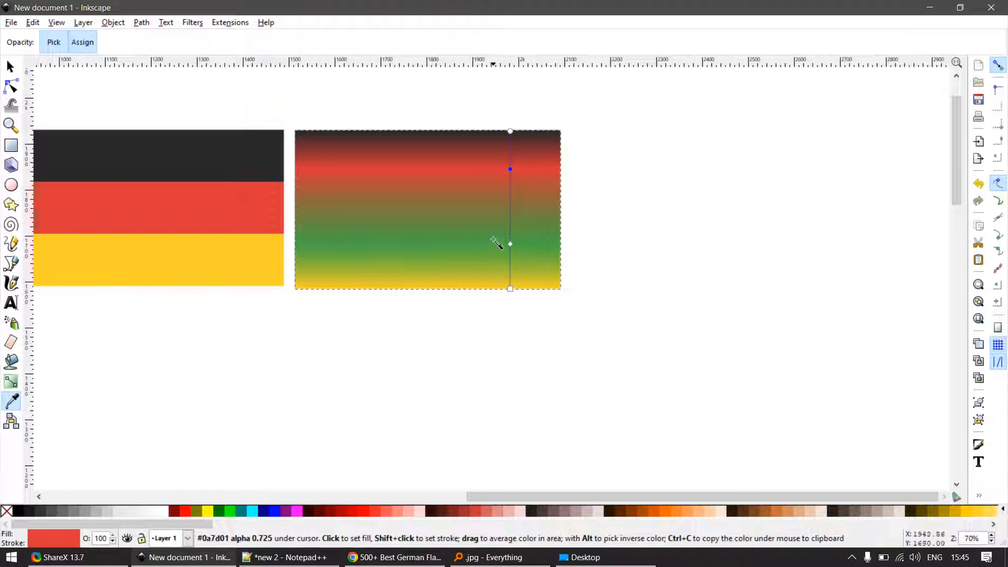
click(511, 244)
click(261, 223)
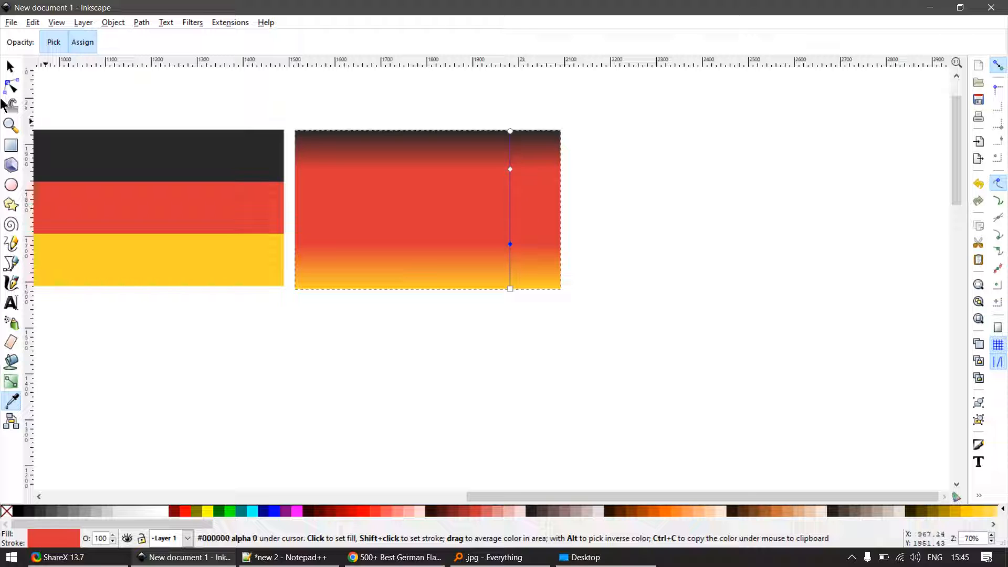
- Try to move the upper red gradient stop down towards the level of the flag's black-red boundary
click(9, 64)
scroll(540, 171, up, 2)
scroll(488, 184, down, 2)
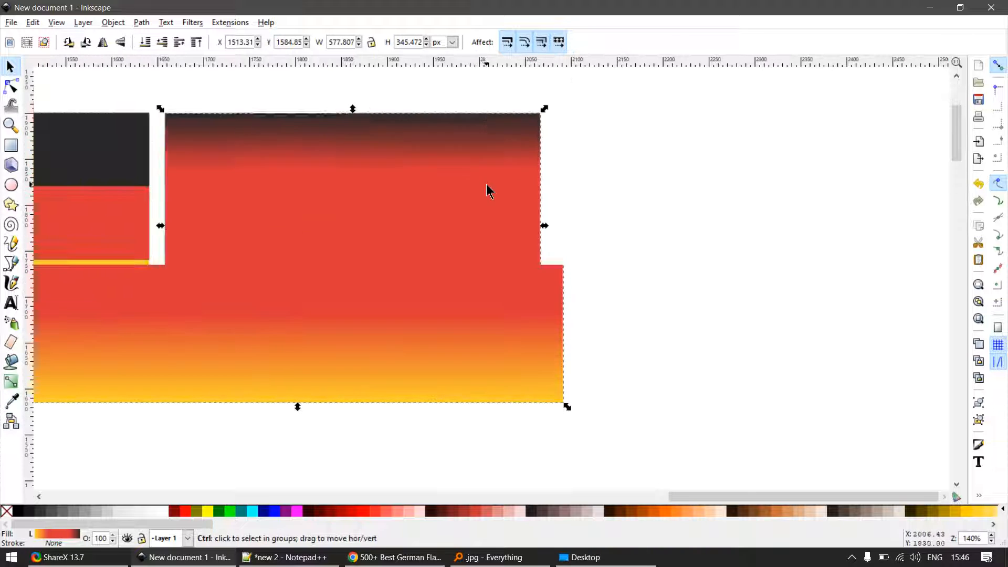
key(ctrl+F1)
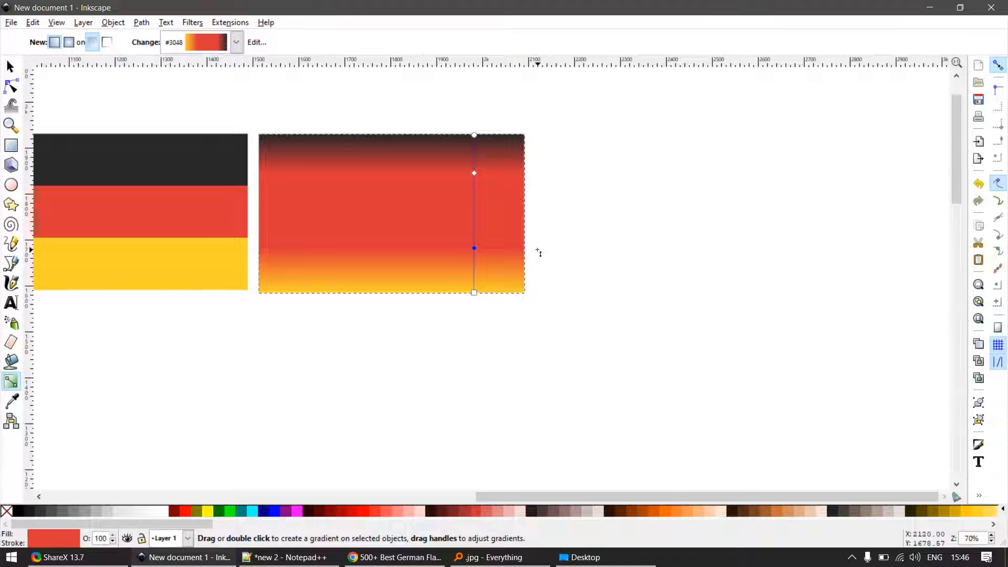
scroll(475, 194, up, 2)
drag(473, 151, 471, 179)
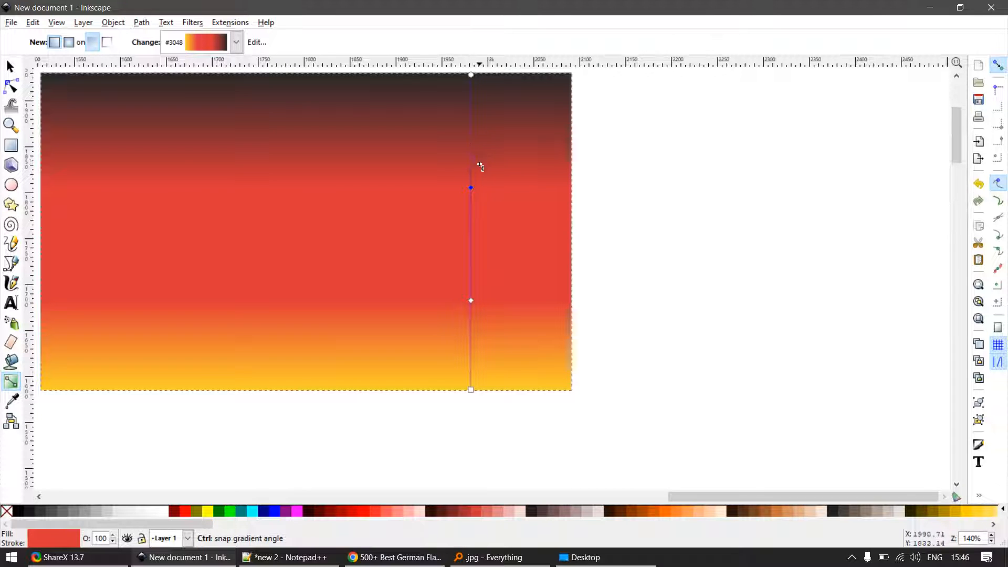
scroll(480, 166, down, 3)
scroll(420, 118, up, 5)
scroll(332, 202, up, 7)
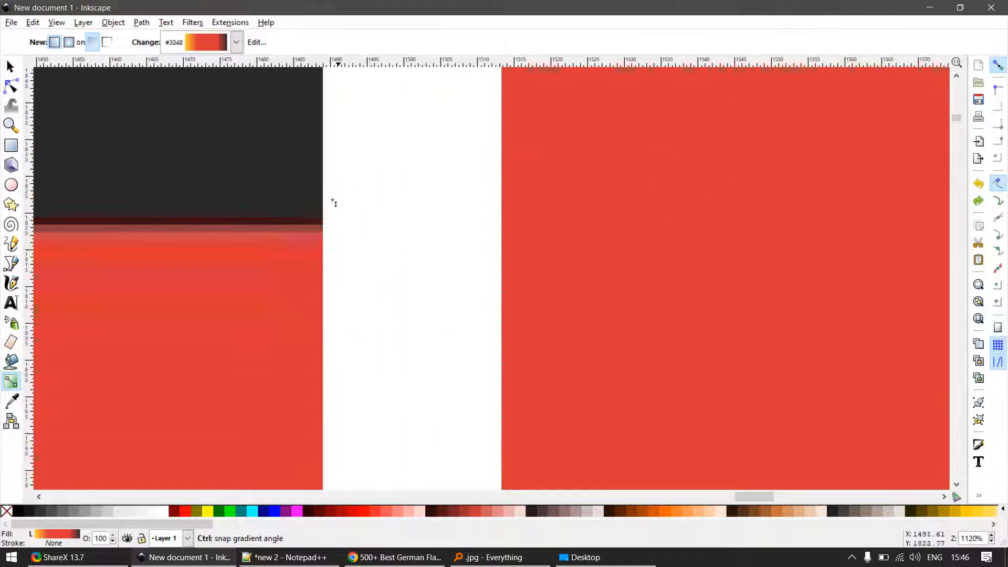
scroll(335, 220, down, 12)
key(s)
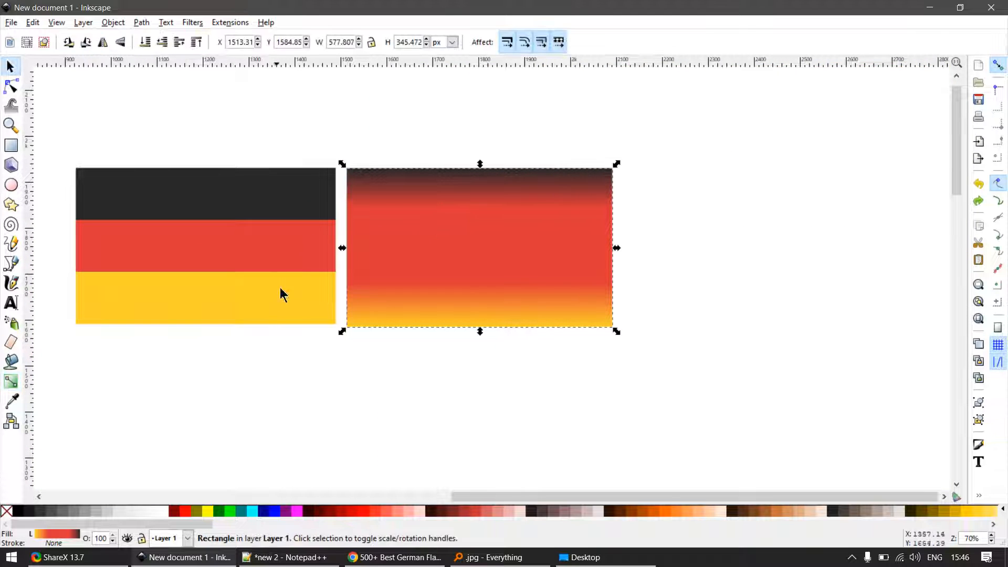
- Compare the reference flag's stripe boundaries with the colour transitions in the gradient rectangle
scroll(338, 220, up, 3)
scroll(316, 222, up, 3)
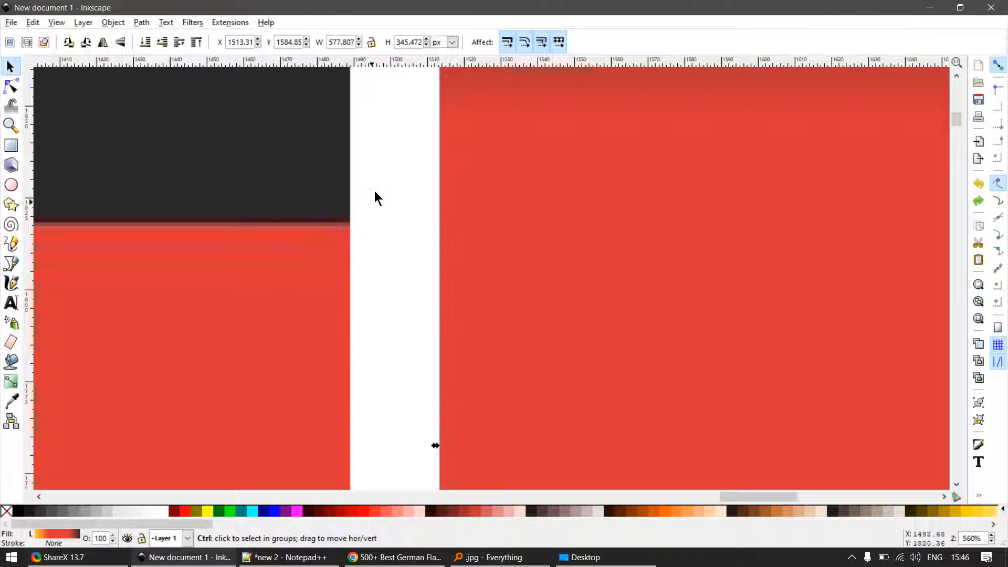
scroll(368, 210, down, 5)
scroll(360, 221, up, 4)
scroll(401, 177, down, 4)
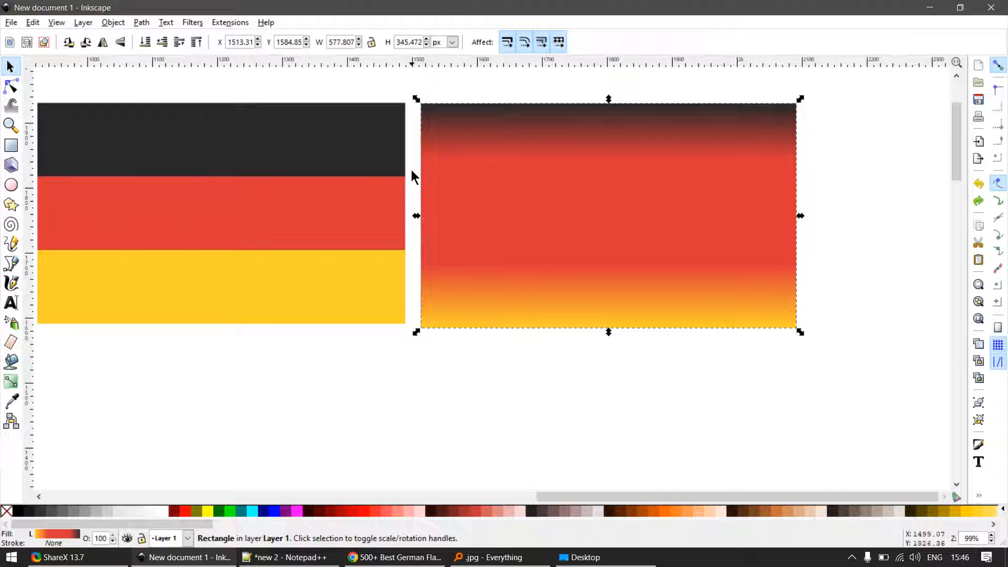
scroll(404, 181, up, 6)
scroll(410, 125, down, 7)
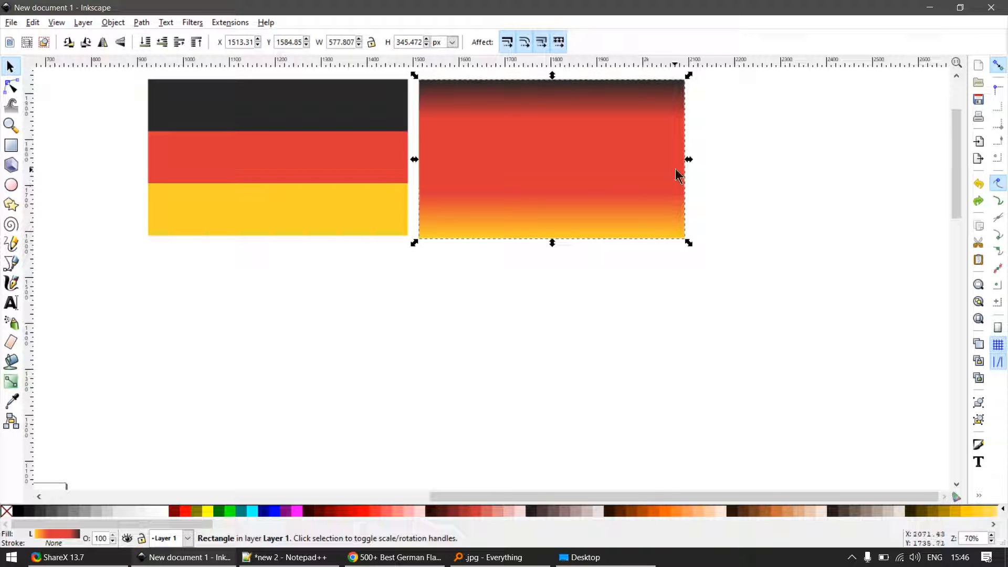
key(g)
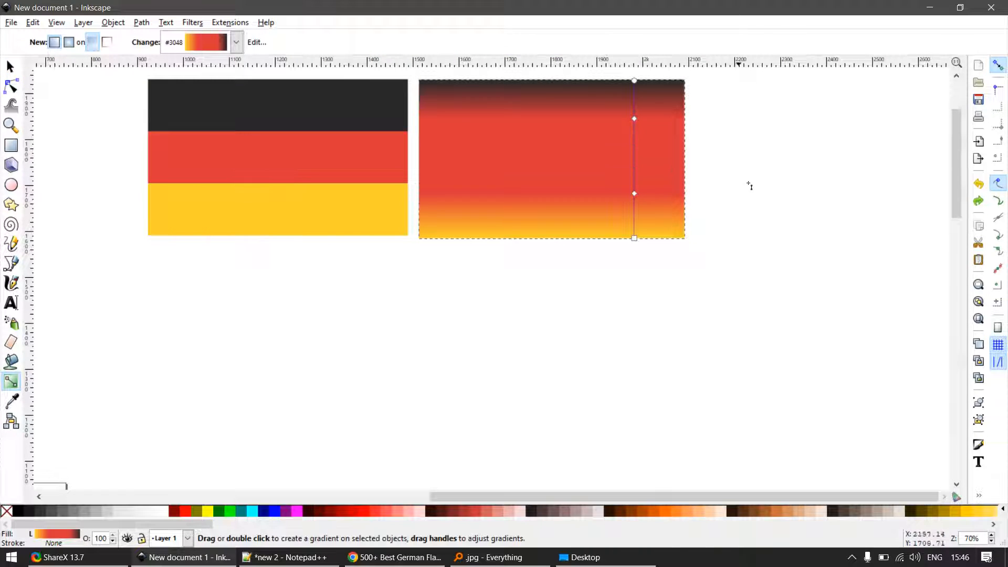
key(s)
scroll(703, 132, up, 2)
scroll(618, 156, down, 4)
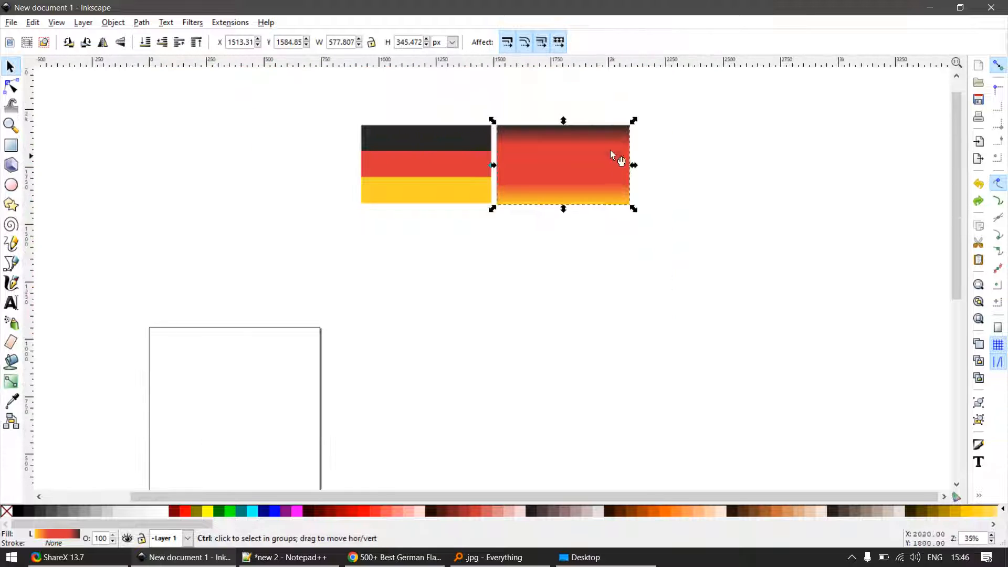
- Add a gradient stop just inside each red stop, and recolour the uppermost intermediate stop with black sampled from the flag
key(g)
scroll(607, 148, up, 3)
double_click(603, 155)
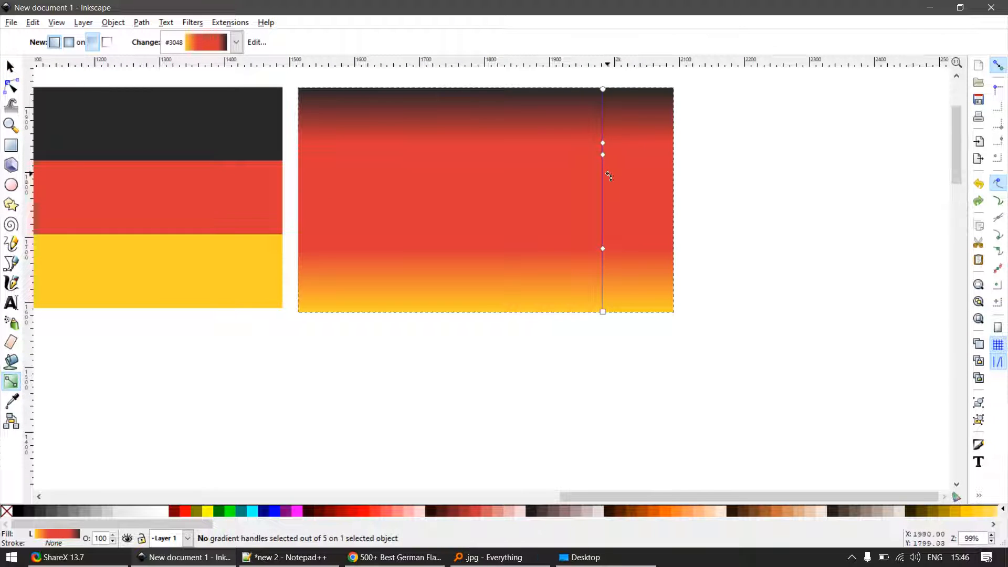
click(603, 145)
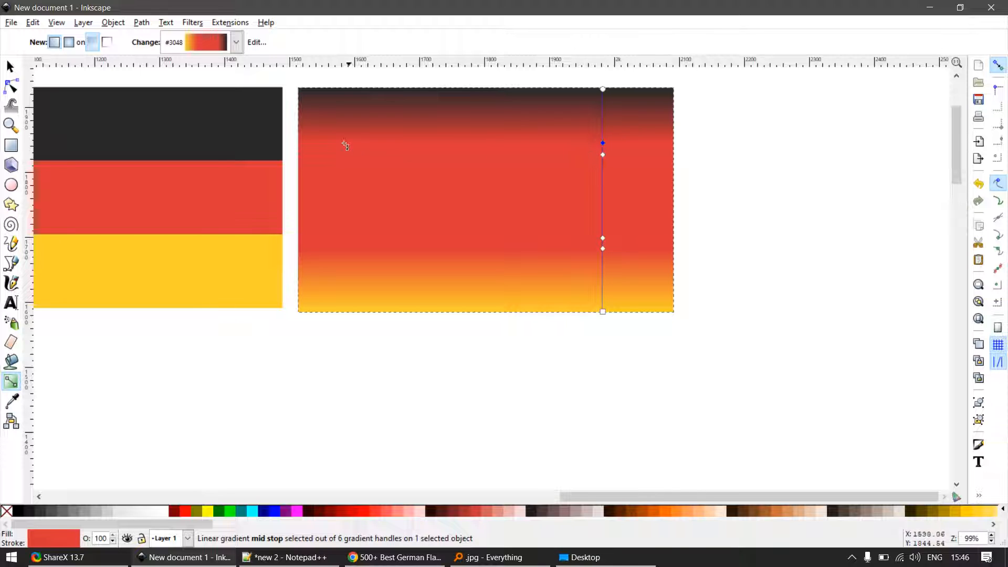
key(d)
click(241, 133)
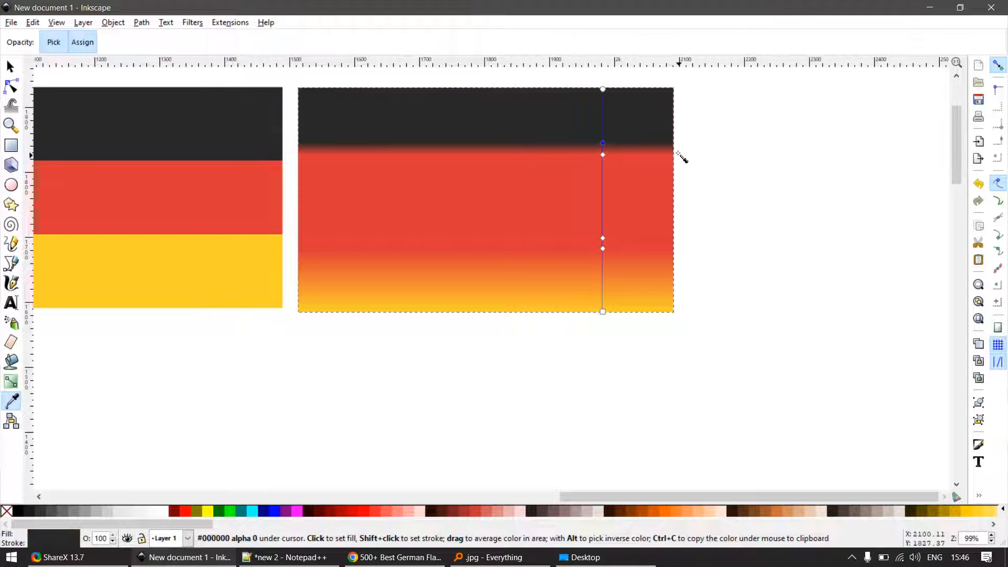
- Move the black intermediate stop down onto the upper red stop to make a sharp black-red edge
click(603, 154)
scroll(620, 148, up, 5)
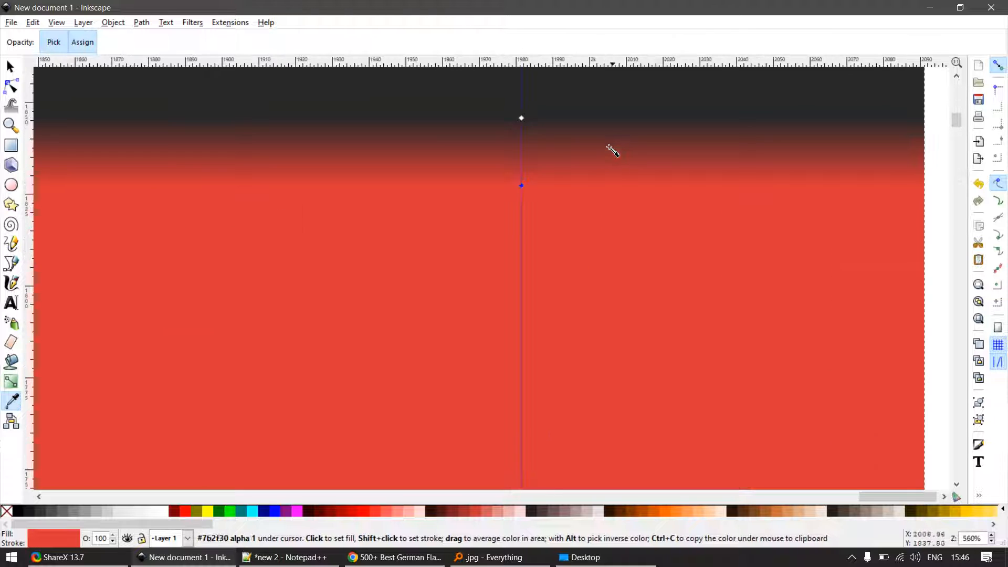
key(s)
key(g)
drag(521, 118, 521, 184)
ctrl+scroll(645, 263, down, 4)
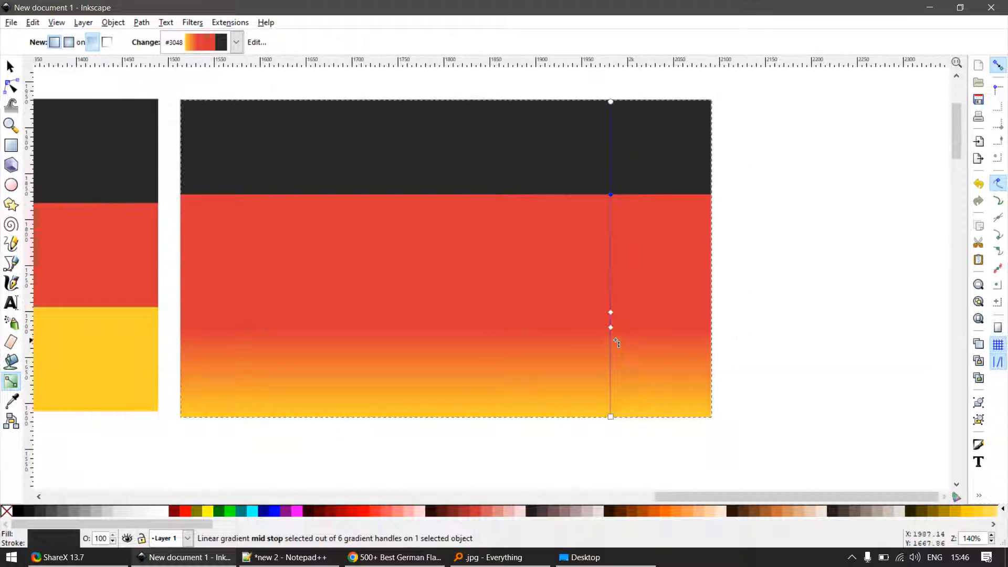
- Recolour the lowest intermediate gradient stop with yellow sampled from the flag's bottom stripe
ctrl+scroll(617, 342, down, 2)
ctrl+scroll(619, 325, up, 2)
click(619, 307)
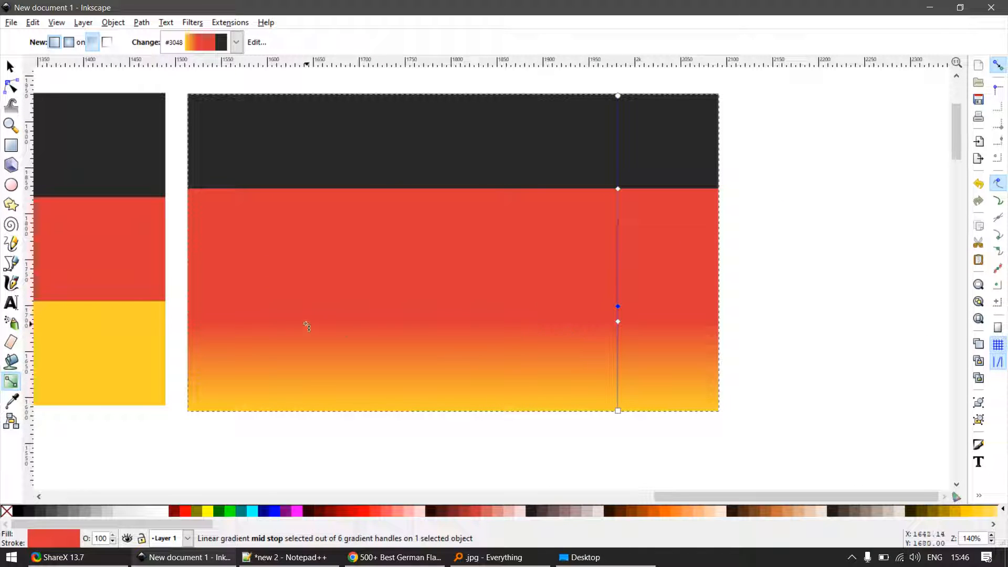
key(d)
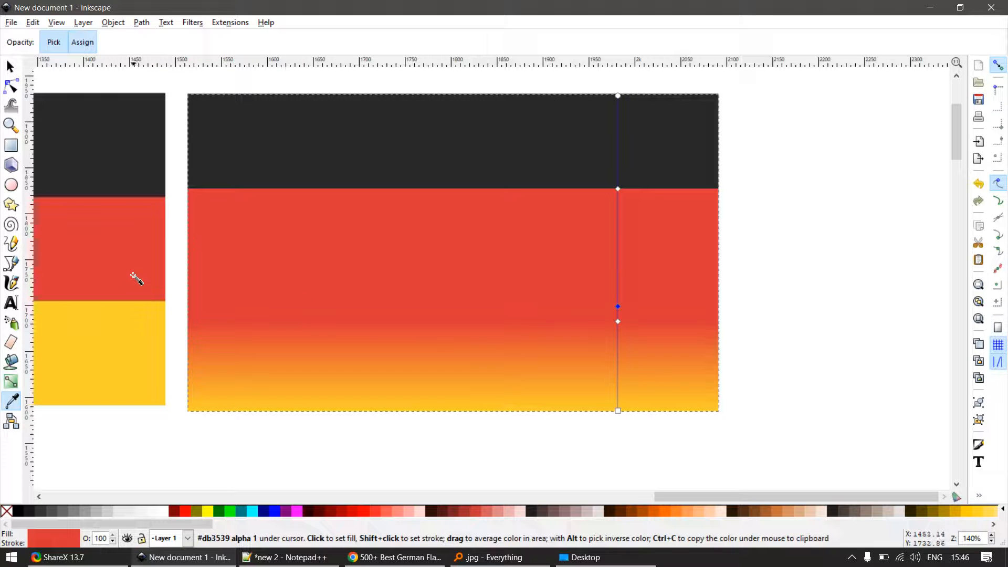
click(128, 331)
- Move the lower red stop down onto the yellow intermediate stop to make a sharp red-yellow edge
scroll(636, 329, up, 6)
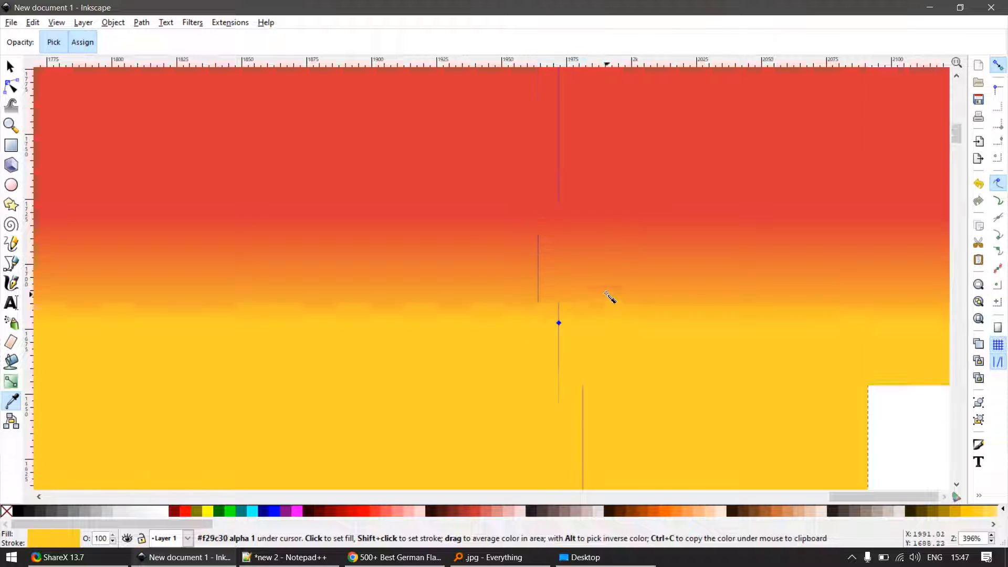
key(g)
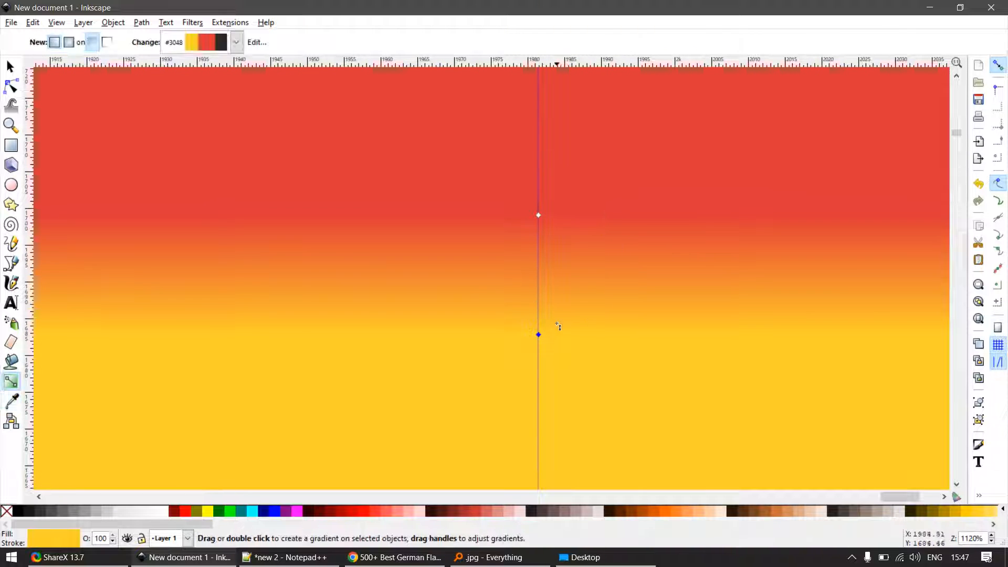
drag(538, 213, 539, 323)
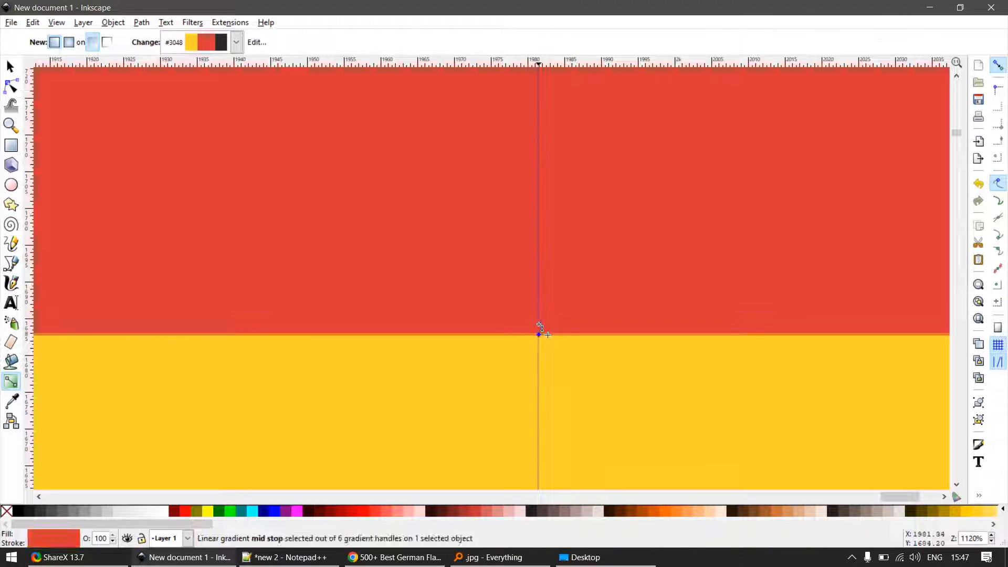
scroll(730, 221, down, 6)
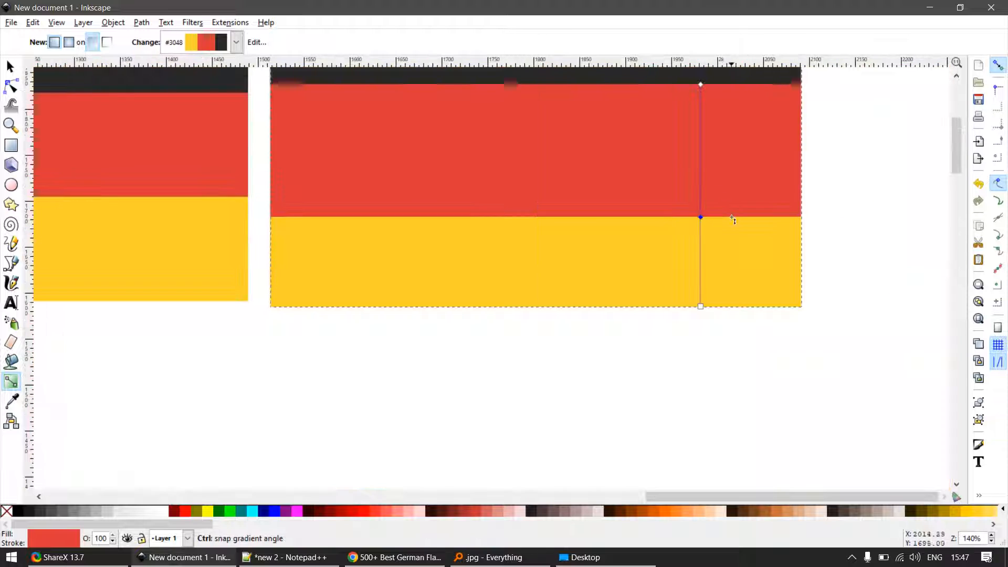
scroll(684, 294, down, 2)
- Shift the red-yellow edge slightly up the gradient line to even out the stripe heights
key(s)
scroll(705, 259, up, 2)
key(g)
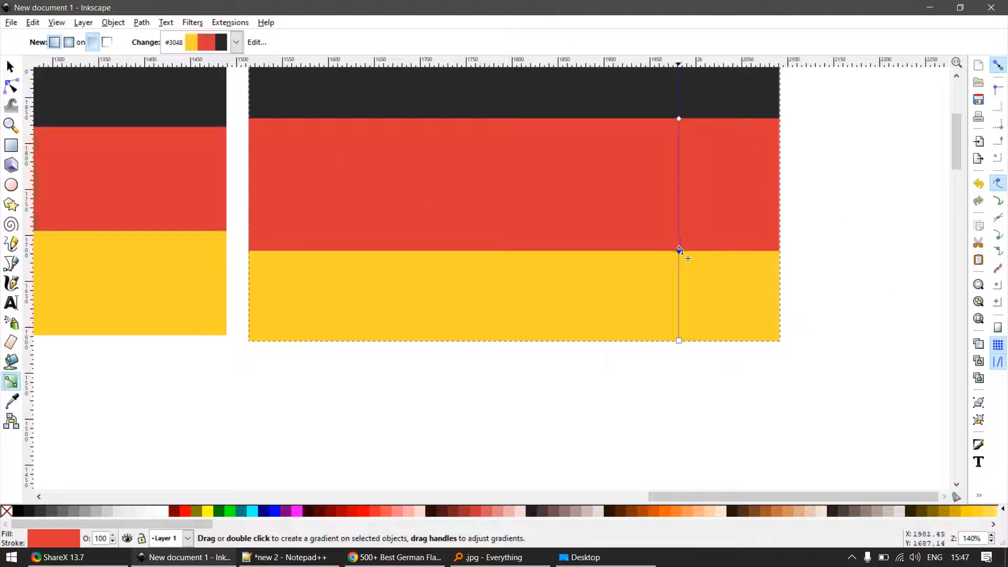
drag(680, 244, 660, 207)
scroll(693, 260, up, 3)
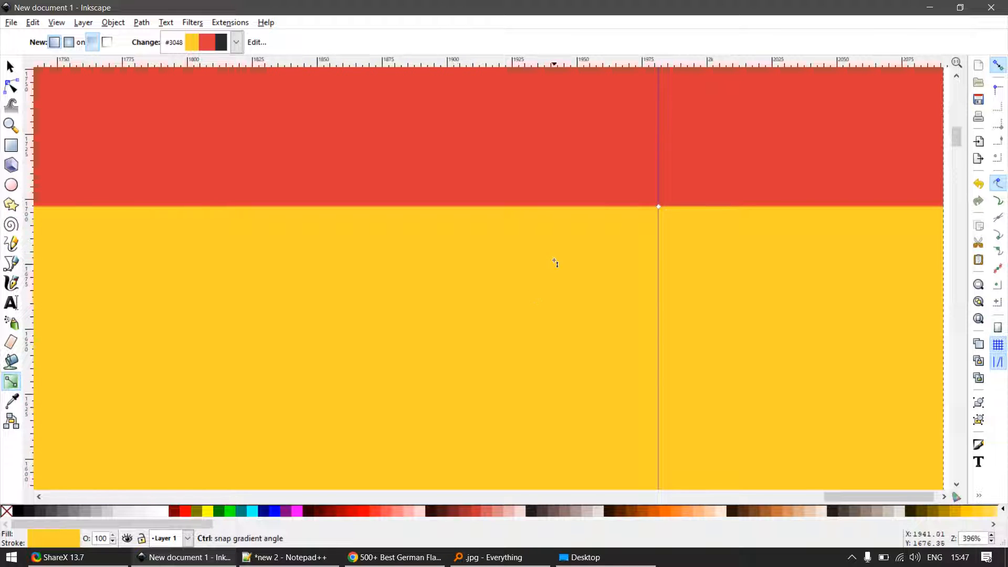
scroll(598, 304, down, 5)
- Stretch the rectangle downward to about 698 px tall
key(s)
click(666, 297)
click(609, 274)
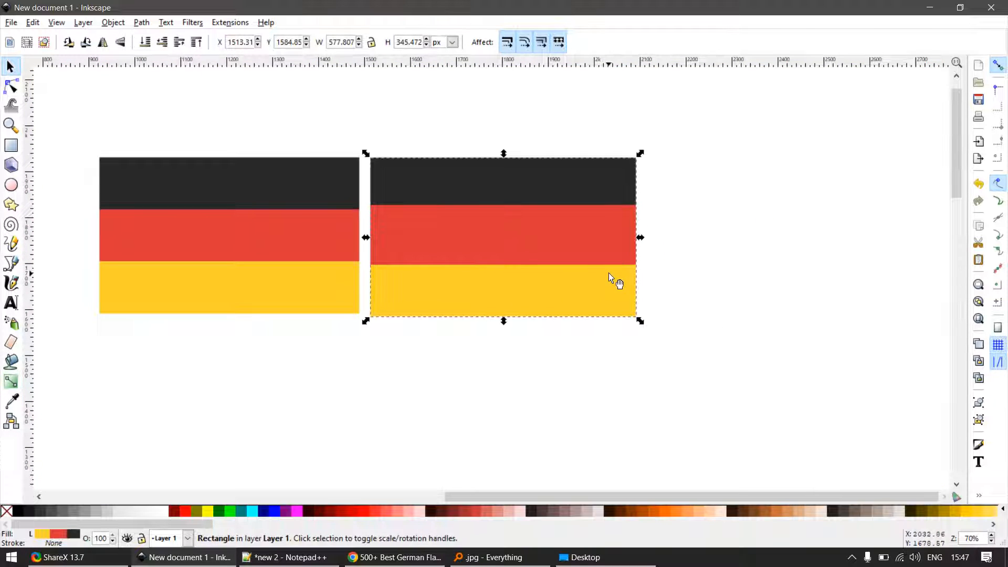
drag(504, 320, 487, 478)
- Spread the overlapping intermediate stops apart so black, red and yellow blend softly, and reselect the rectangle
key(g)
drag(588, 257, 586, 301)
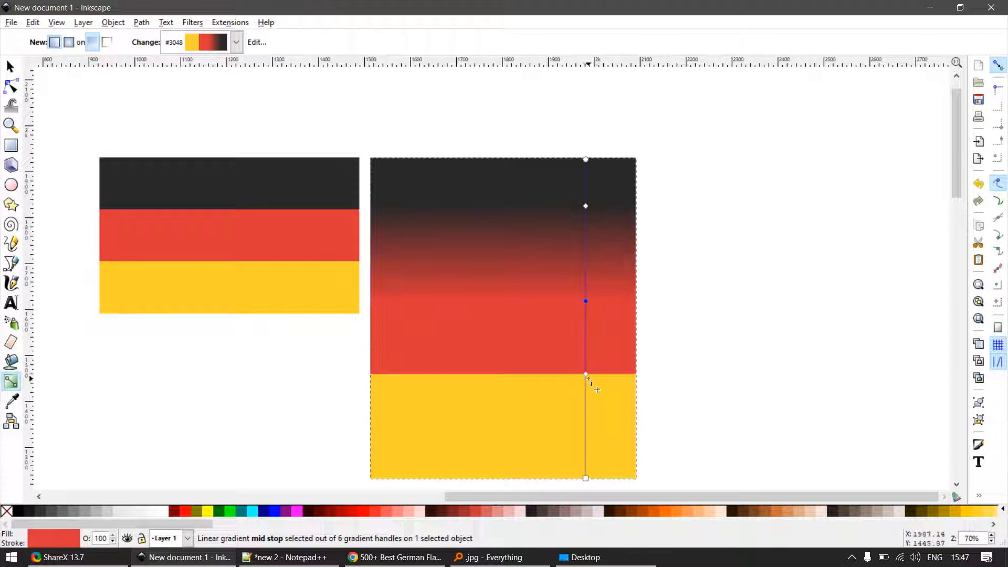
drag(586, 373, 586, 337)
drag(586, 373, 585, 408)
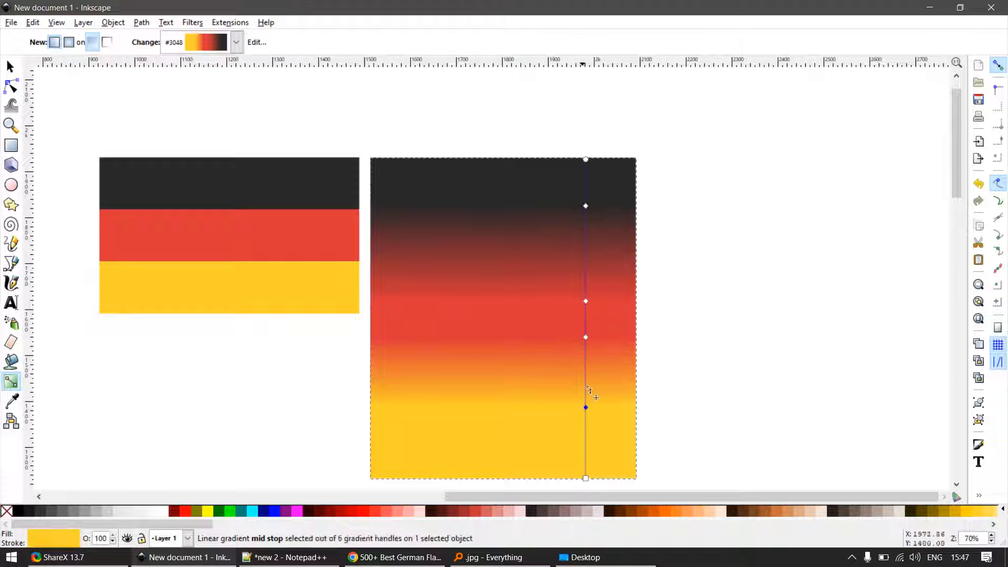
scroll(718, 231, down, 3)
key(s)
click(725, 263)
scroll(674, 281, up, 2)
click(632, 256)
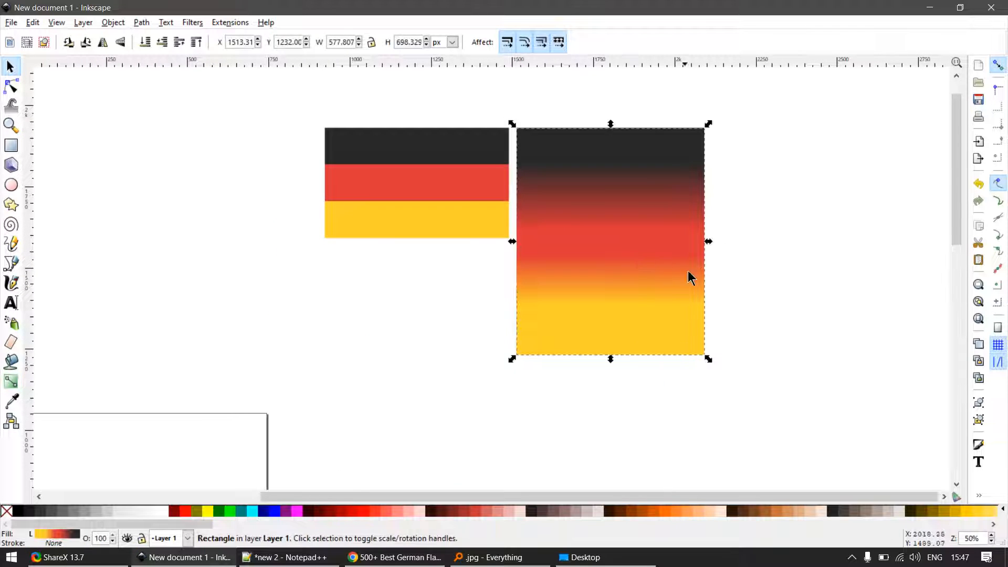
- Tilt the gradient diagonally by moving its black end to the rectangle's upper-left corner and its yellow end near the lower-right corner
key(g)
drag(669, 129, 528, 121)
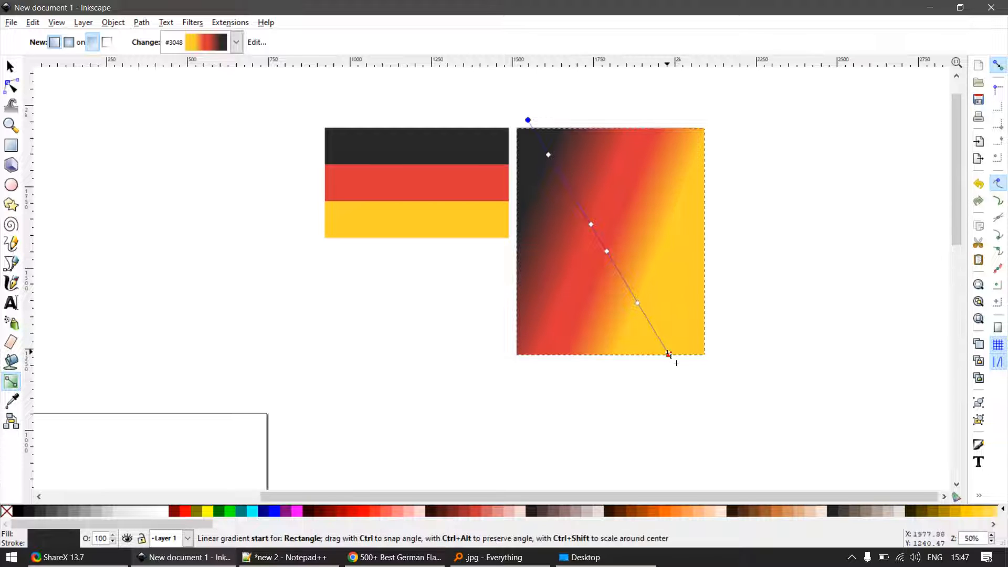
drag(670, 354, 696, 326)
key(s)
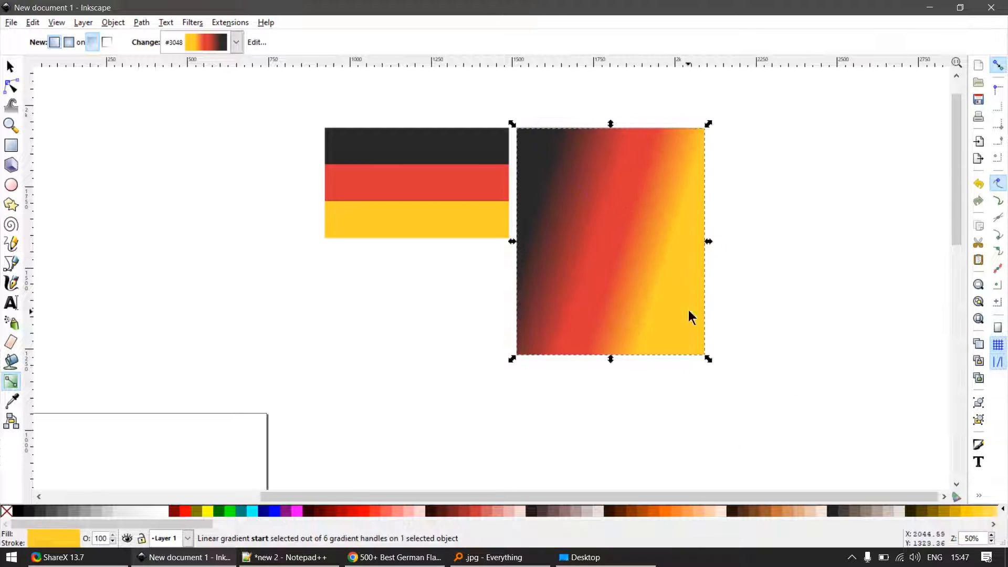
- Delete the gradient rectangle beside the reference flag
key(Escape)
scroll(655, 234, down, 2)
click(655, 235)
key(Delete)
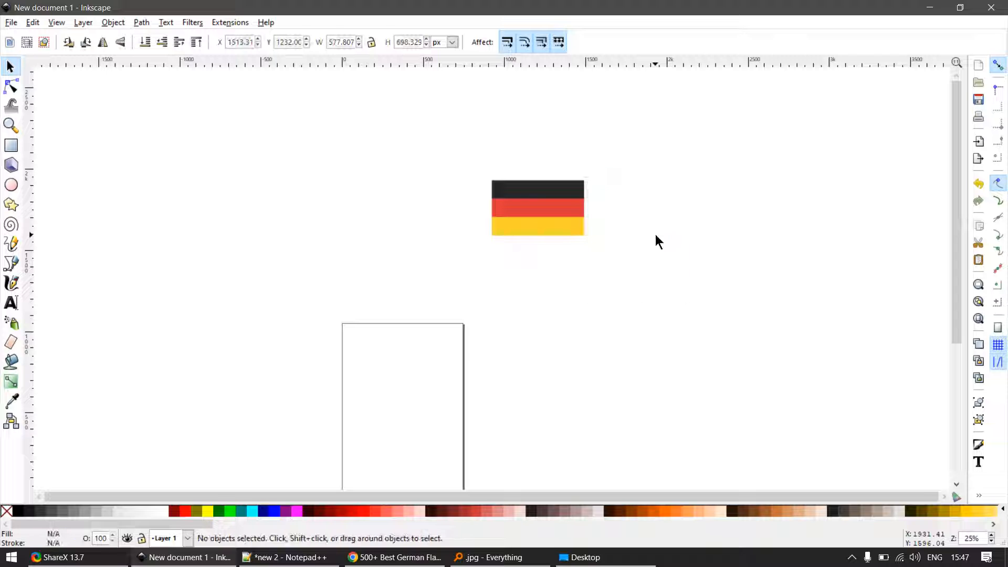
scroll(639, 194, up, 2)
key(e)
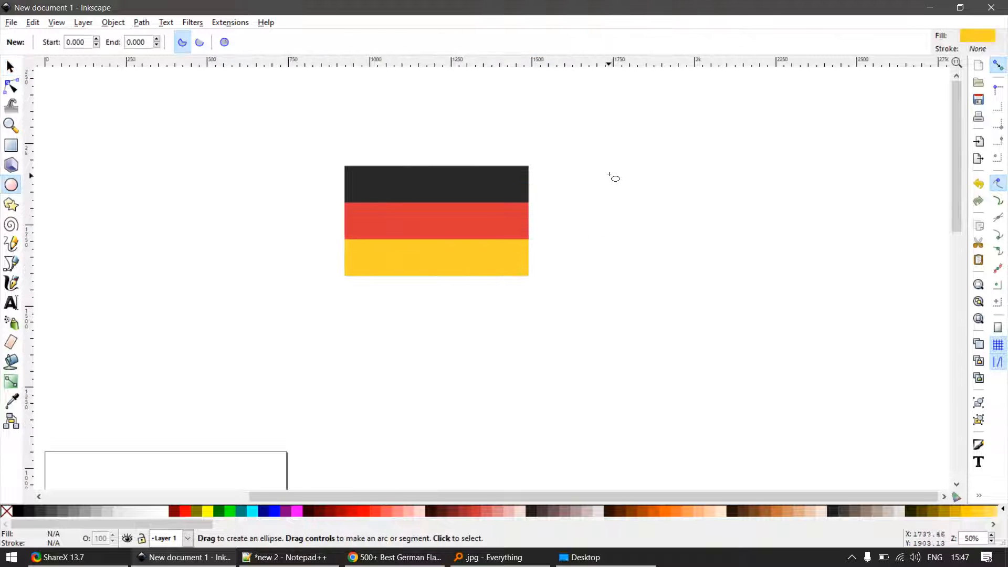
mouse_move(586, 157)
mouse_down()
mouse_move(734, 317)
mouse_move(756, 327)
mouse_up()
key(s)
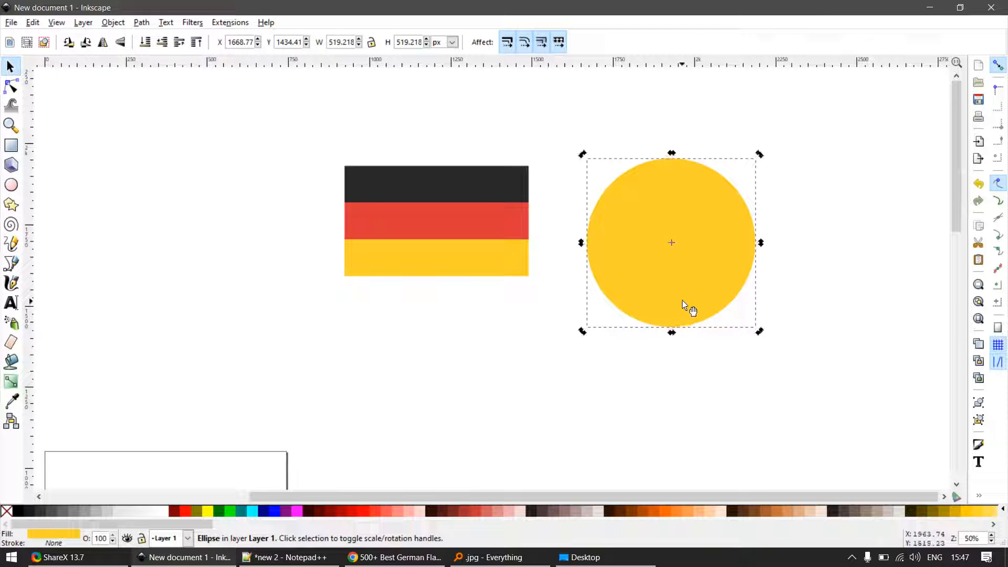
key(Delete)
- Switch to Chrome, search Google for "football club logo" and browse the results
click(389, 558)
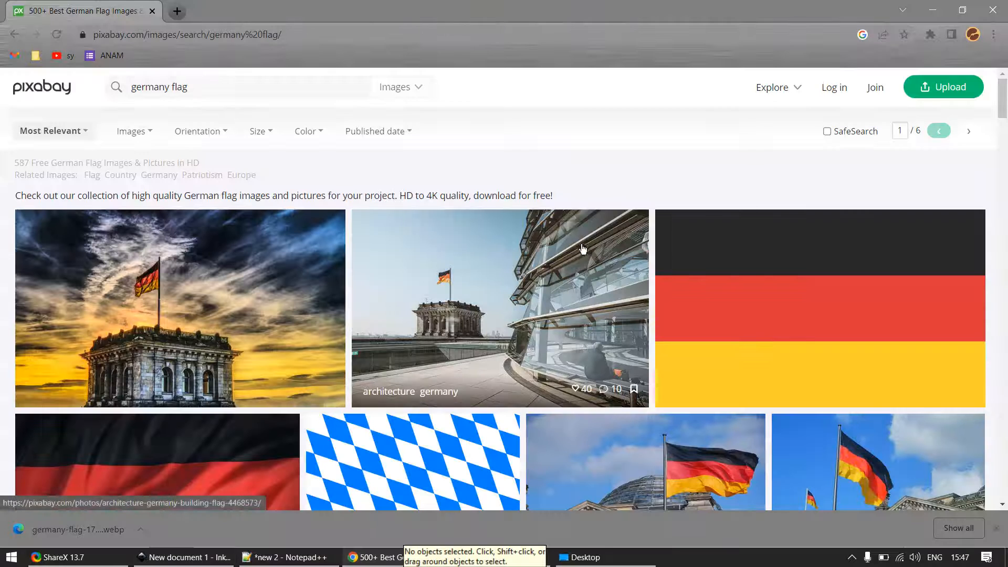
click(133, 35)
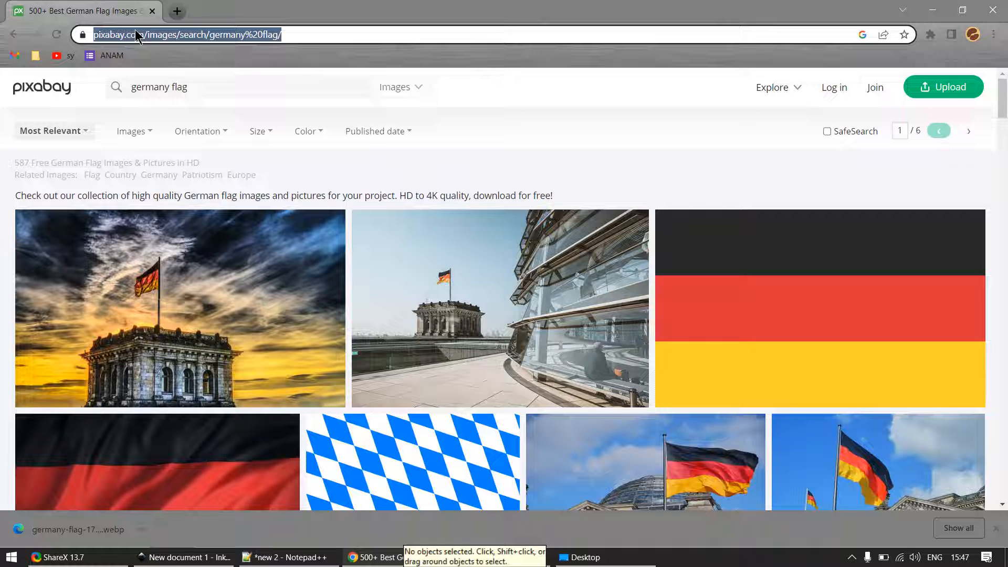
text(logo)
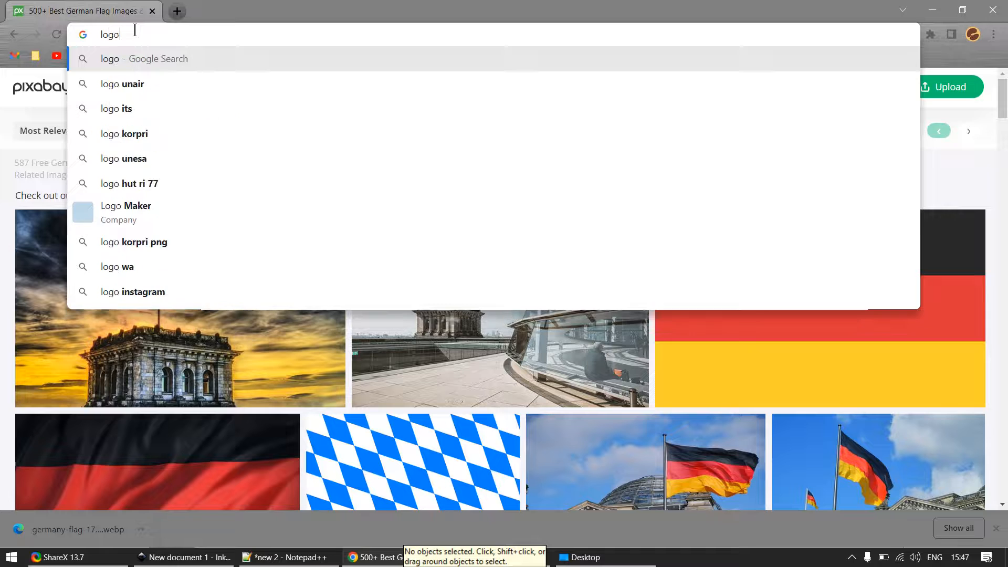
key(BackSpace)
key(BackSpace)
key(BackSpace)
key(BackSpace)
text(footbac)
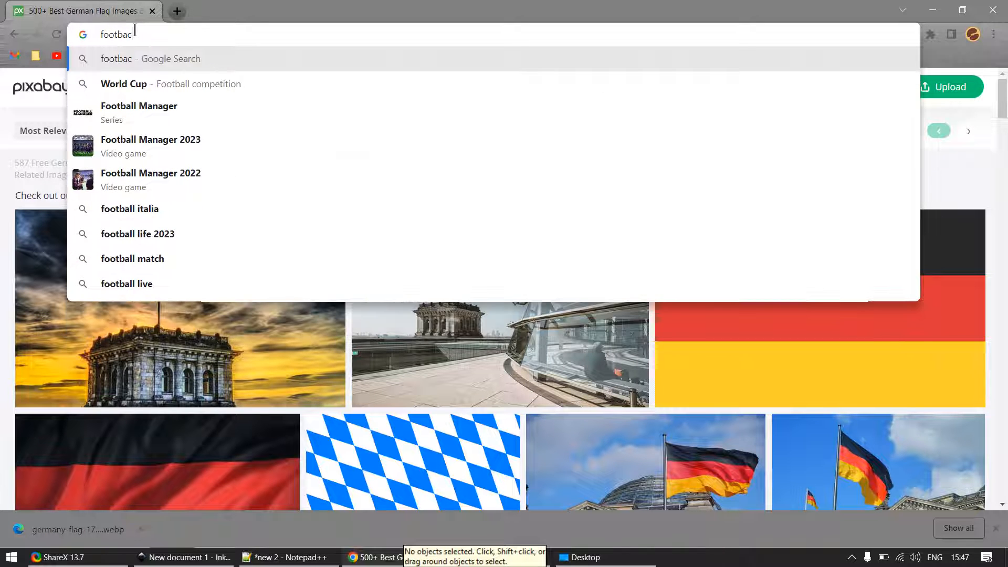
key(BackSpace)
text(ll club logo)
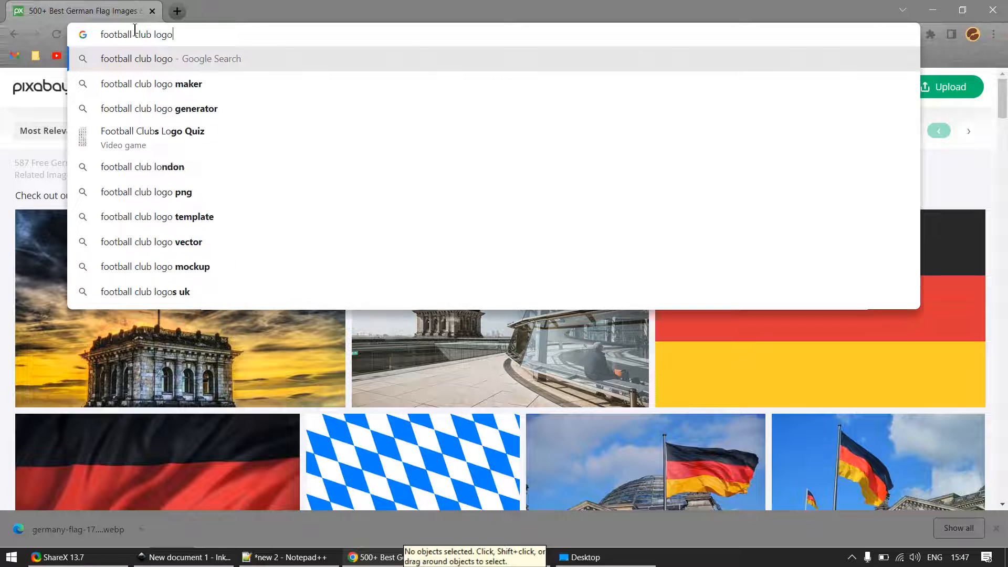
key(Return)
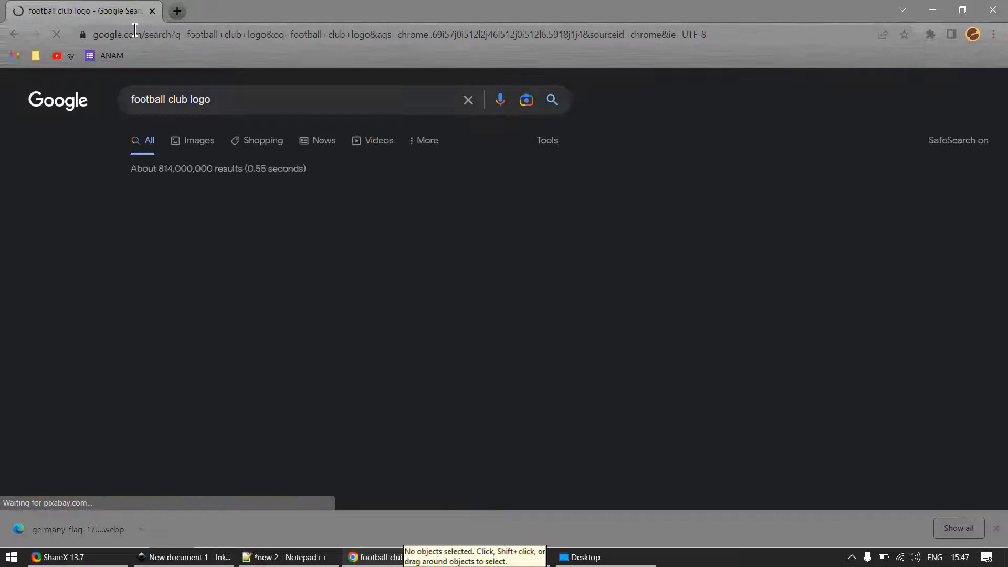
click(468, 288)
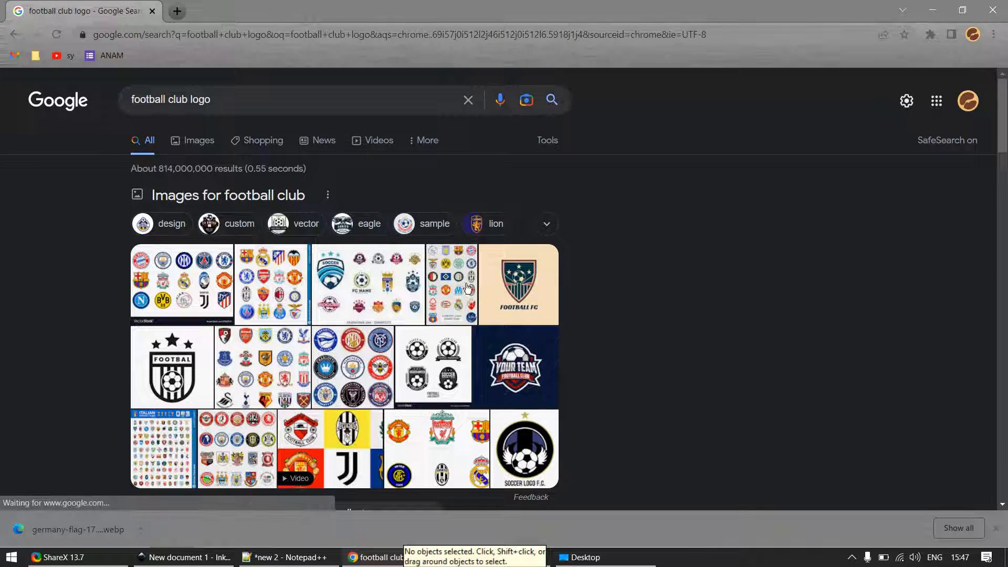
scroll(569, 340, down, 6)
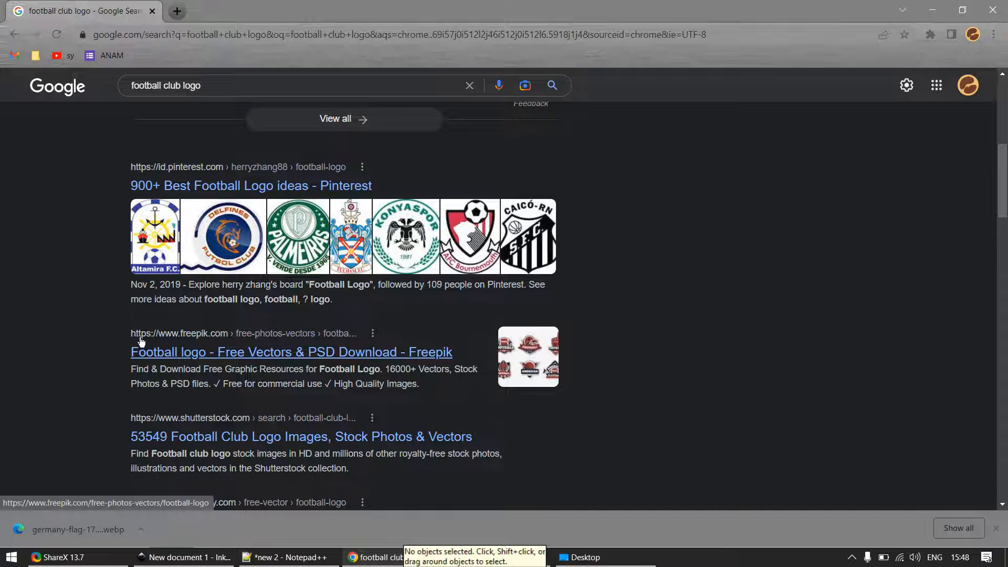
- Show the image results for the football club logo search and open the preview of Alamy's green shield logo with the gold ribbon
scroll(157, 283, up, 6)
click(189, 141)
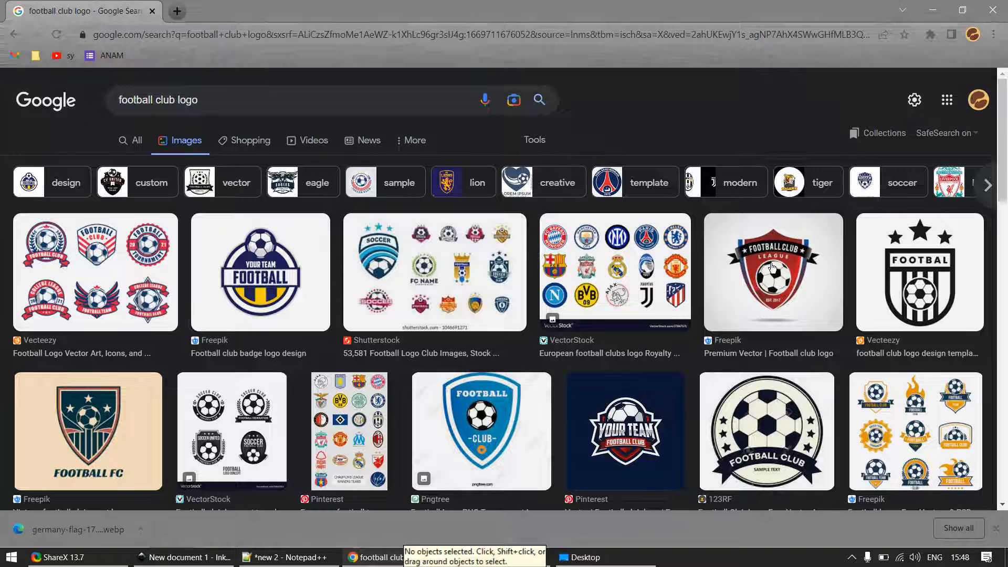
click(771, 269)
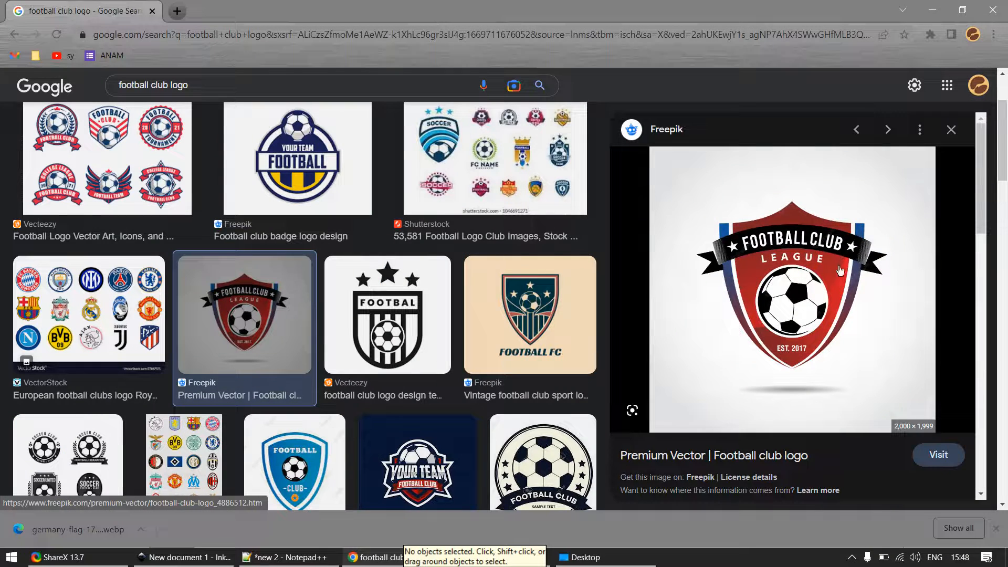
scroll(268, 317, down, 10)
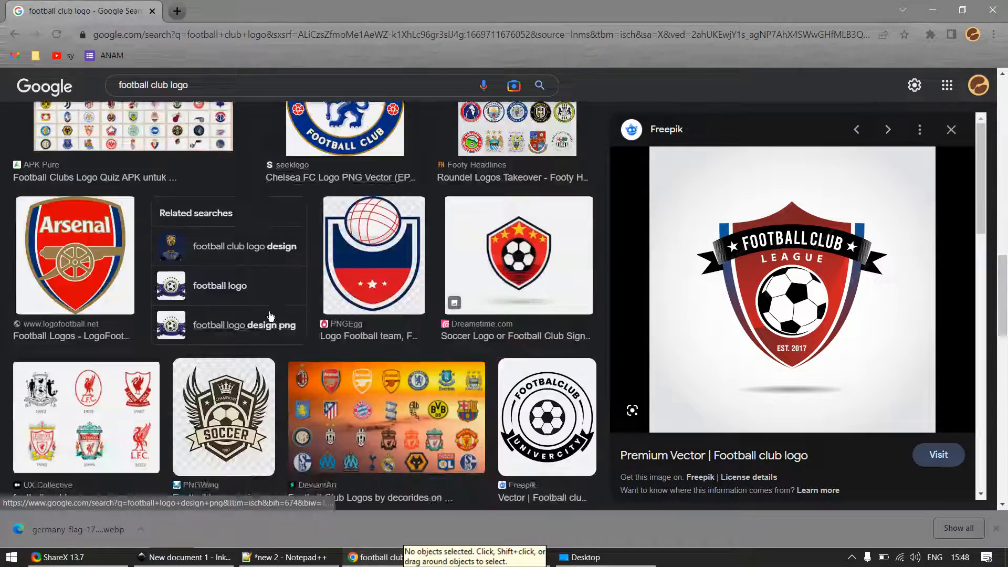
scroll(270, 315, down, 5)
scroll(269, 315, down, 7)
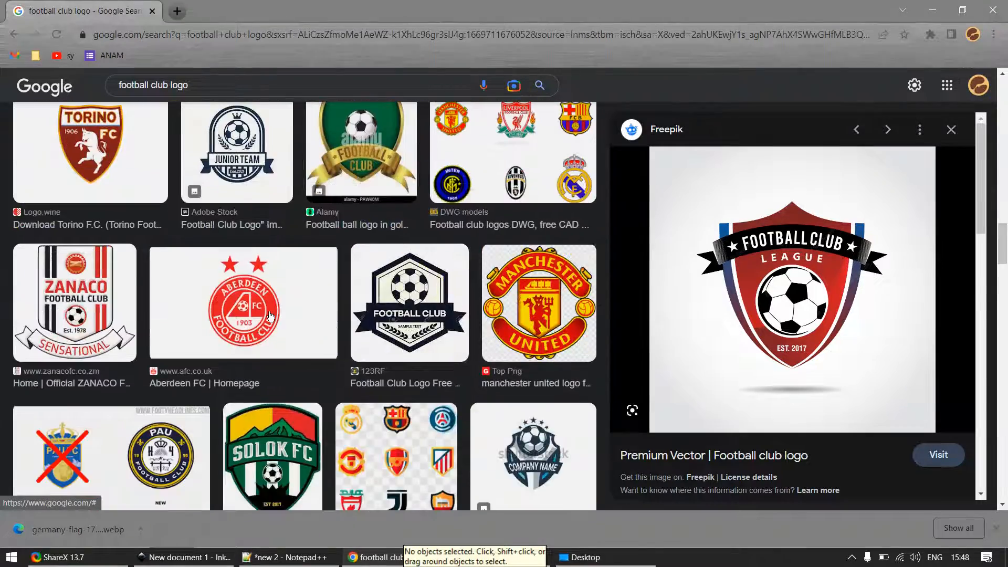
click(390, 146)
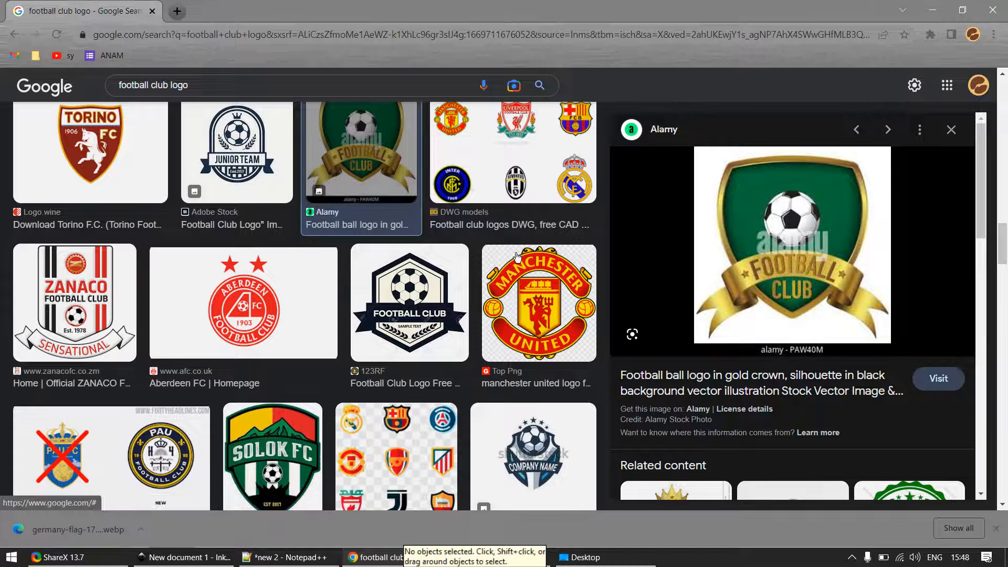
- Open the green and gold football club logo image in its own browser tab and view it there
right_click(808, 227)
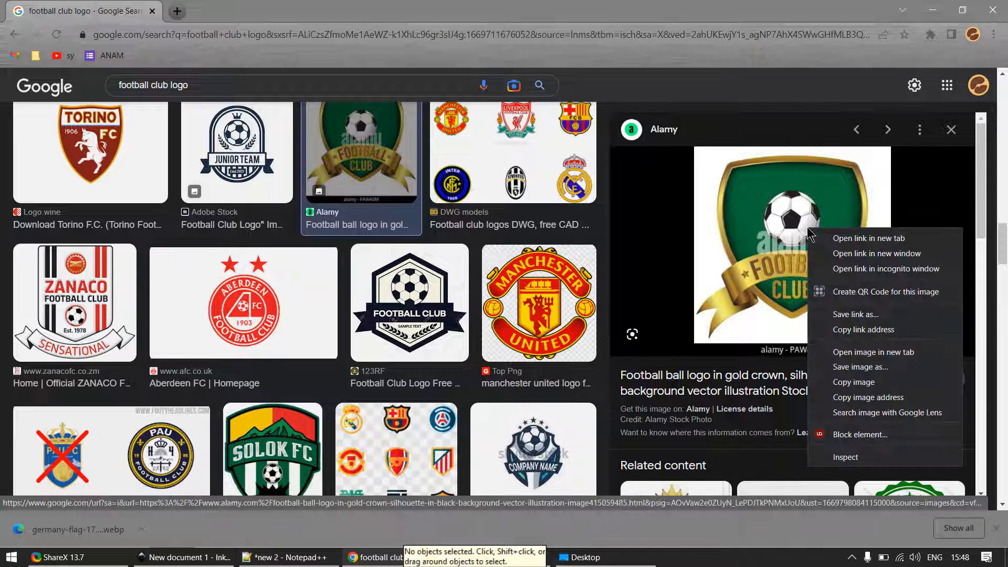
click(873, 352)
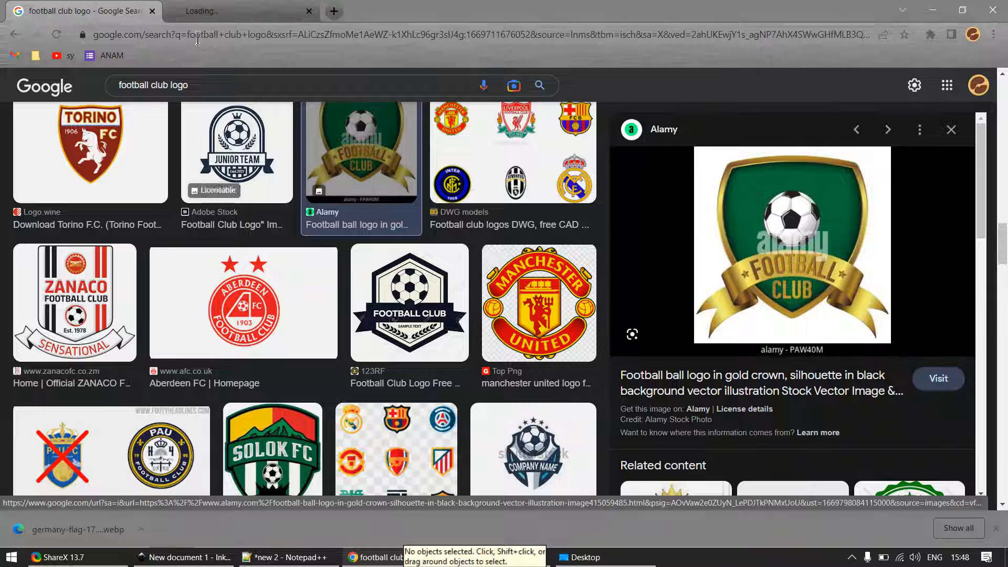
click(245, 7)
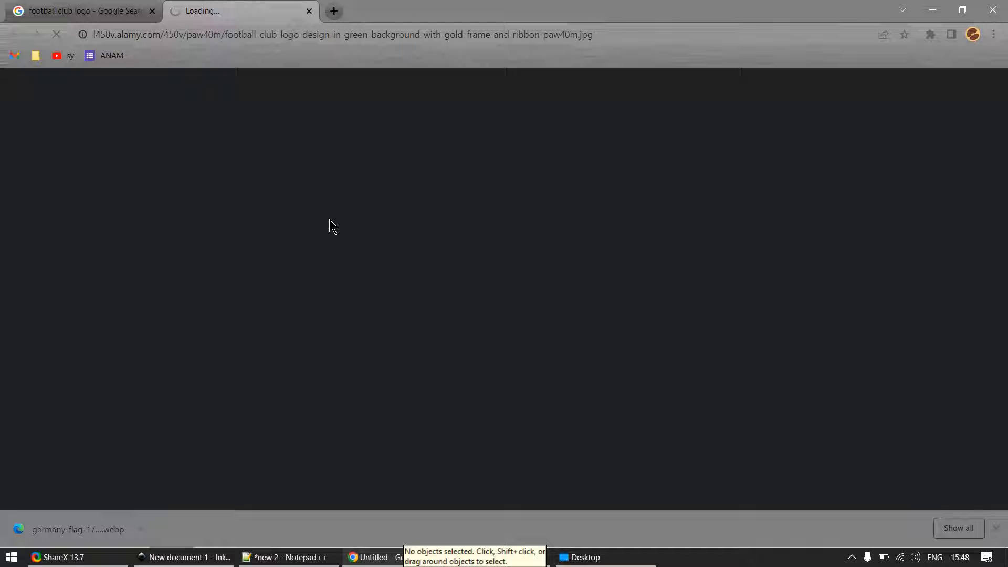
click(126, 10)
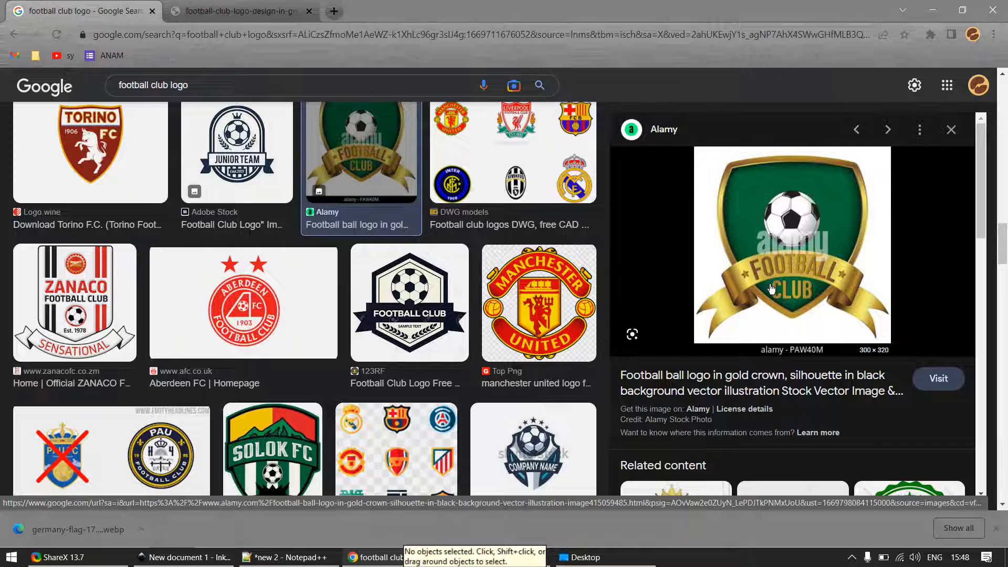
click(292, 13)
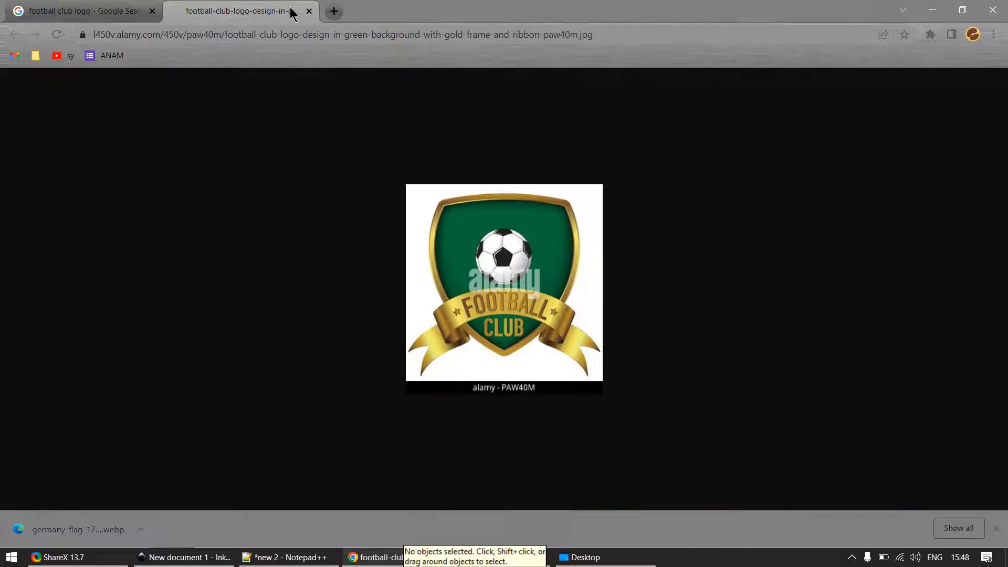
- Save the football club logo to the Desktop as a JPEG named gradient, and switch to Inkscape
right_click(494, 303)
click(525, 311)
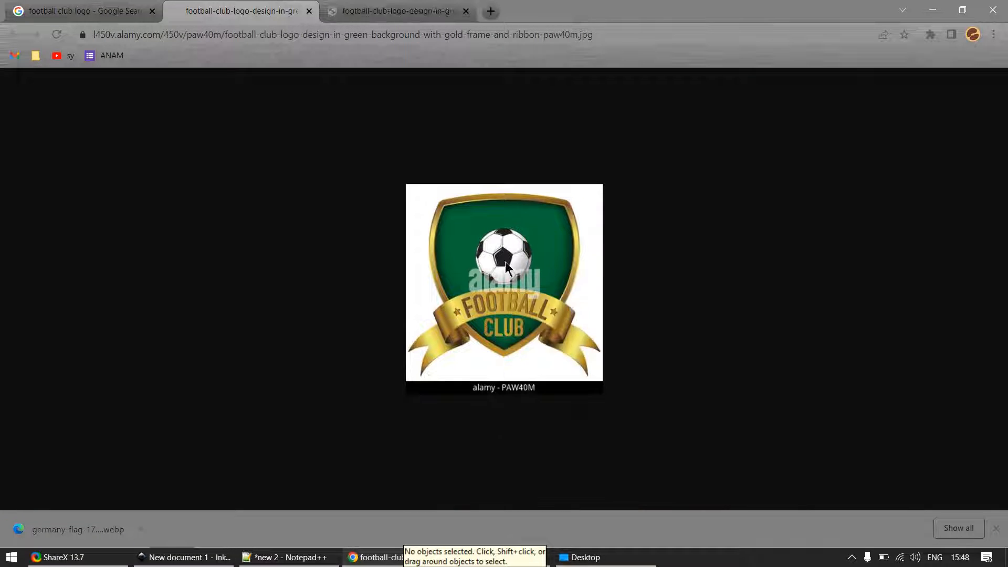
right_click(480, 281)
click(546, 305)
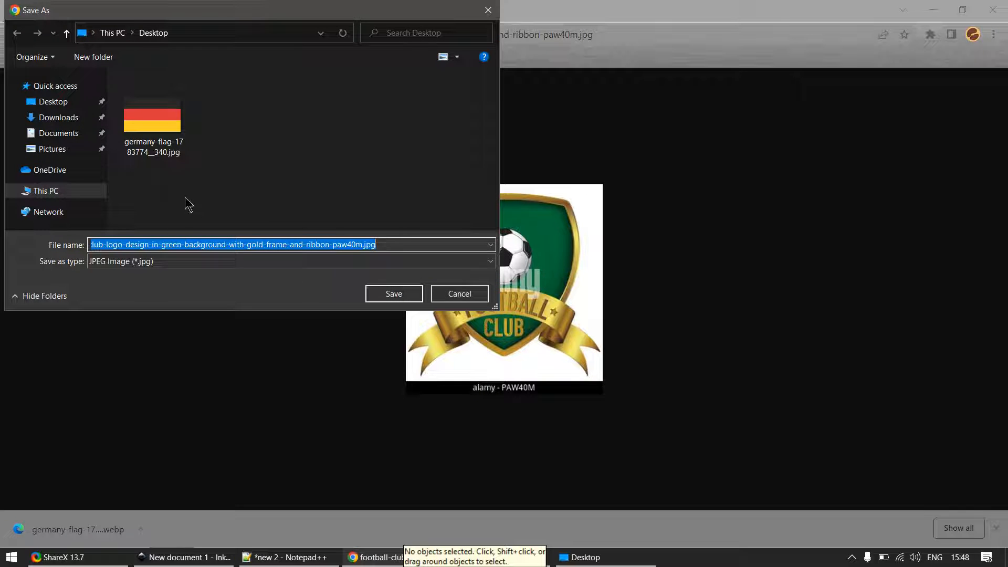
text(gradient)
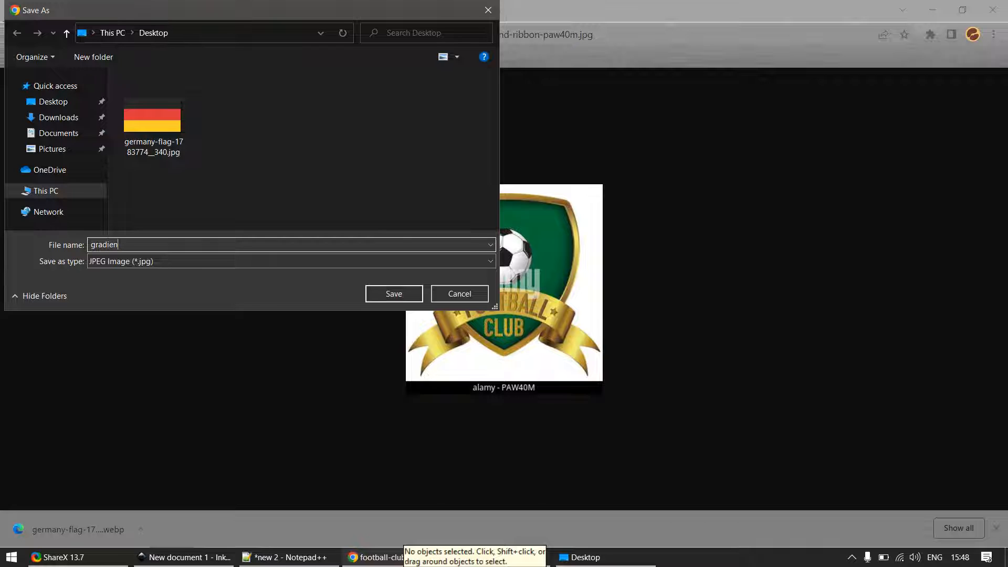
click(393, 293)
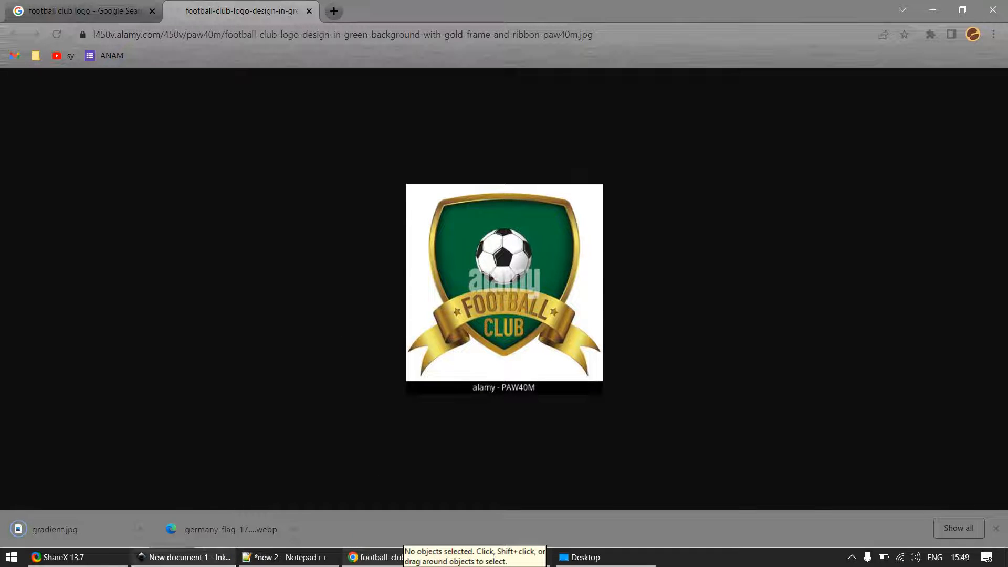
click(184, 557)
key(ctrl+i)
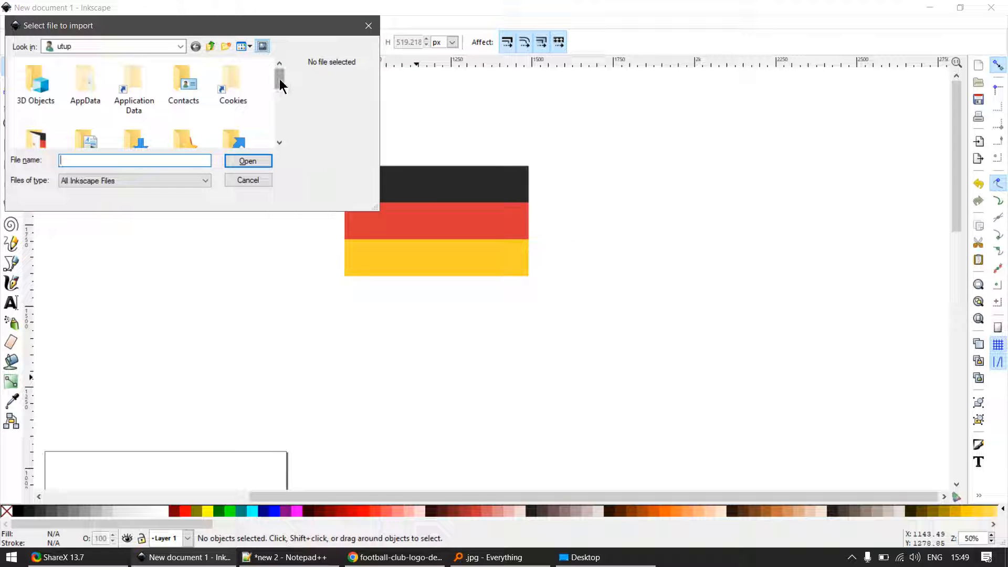
drag(283, 80, 282, 140)
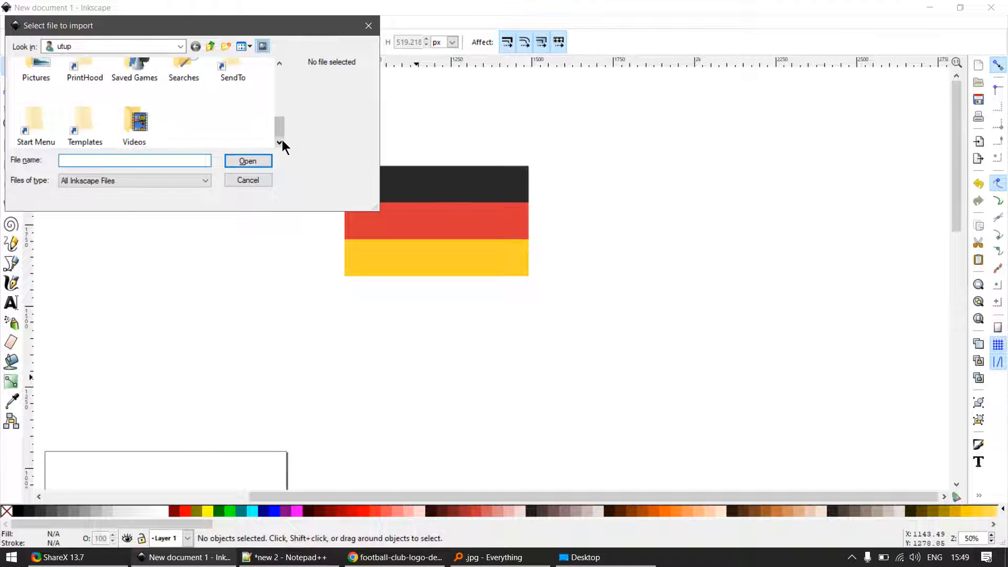
click(257, 182)
- Import gradient.jpg from the Desktop folder into the Inkscape drawing, placing it below and to the right of the German flag
click(584, 557)
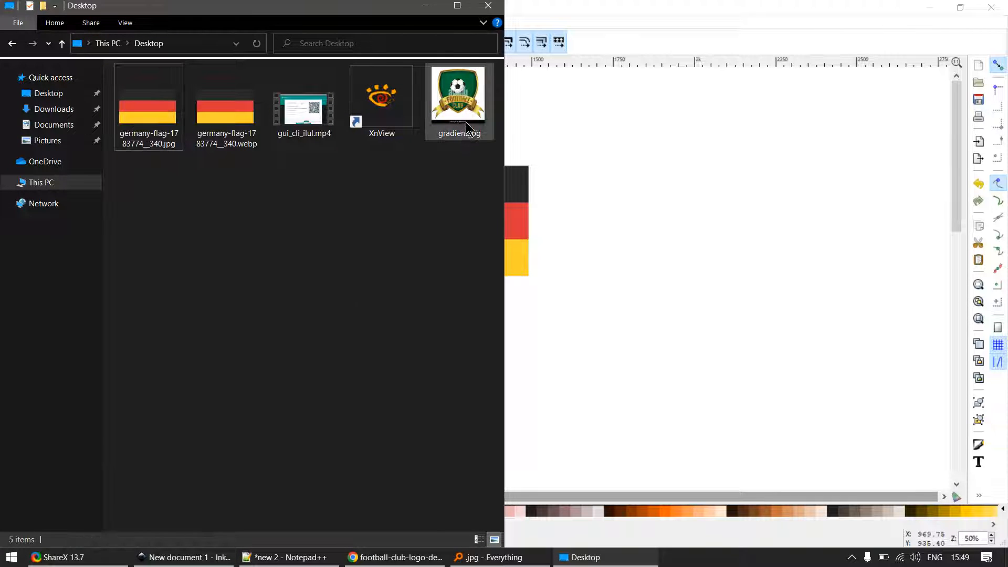
drag(465, 122, 630, 336)
click(594, 339)
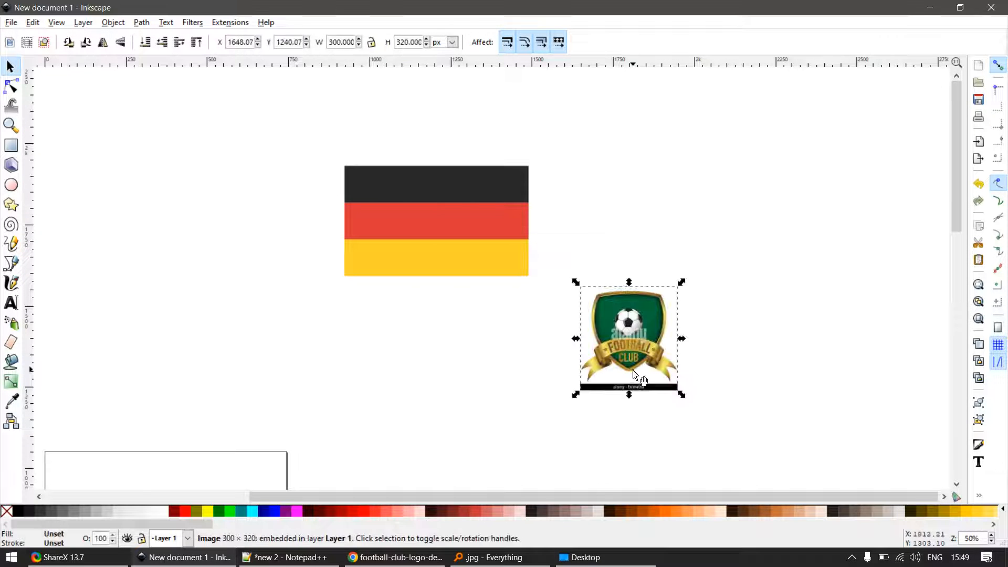
- Start the Rectangle tool for work around the gold ribbon of the imported football club logo
key(z)
drag(554, 257, 751, 443)
key(s)
scroll(379, 300, up, 3)
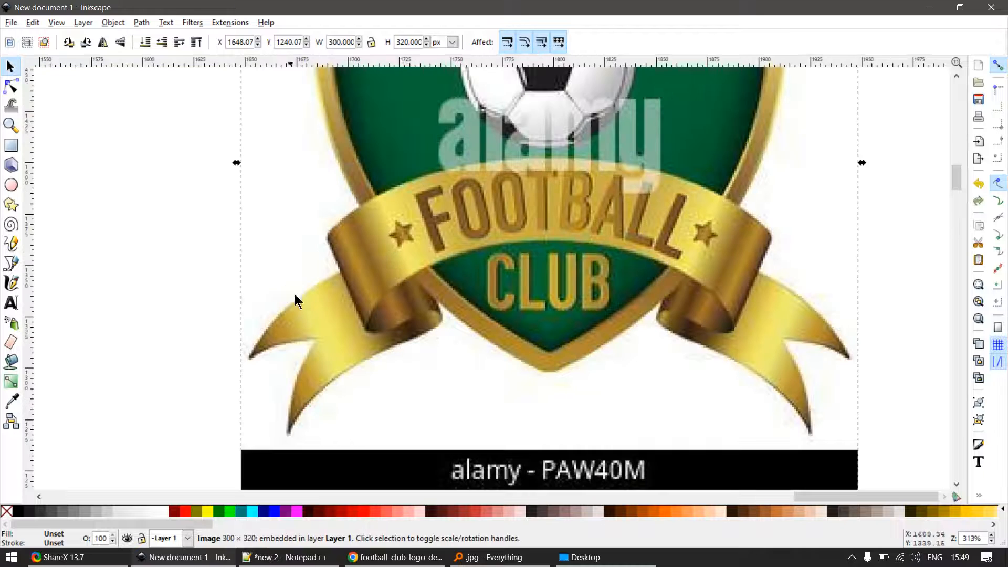
key(r)
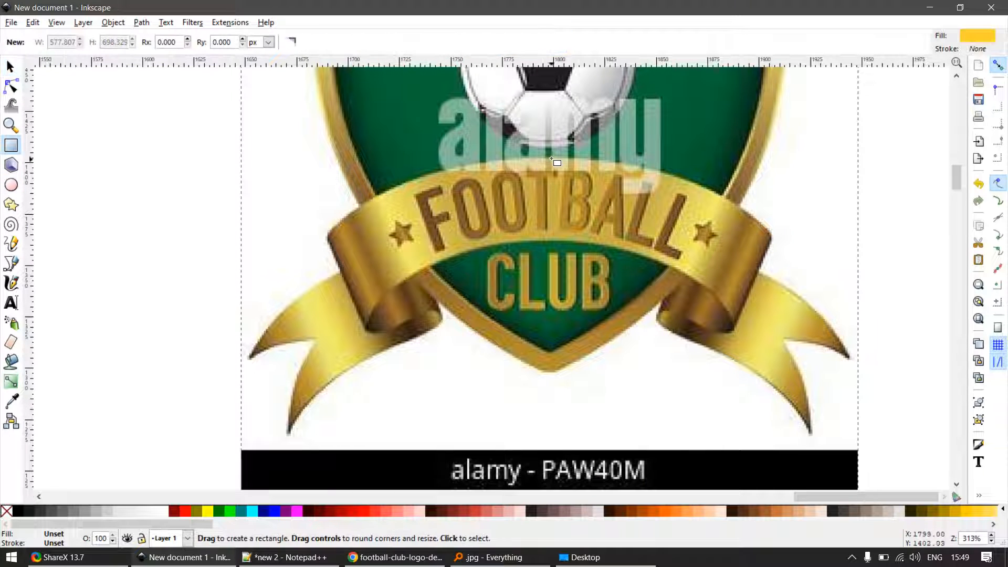
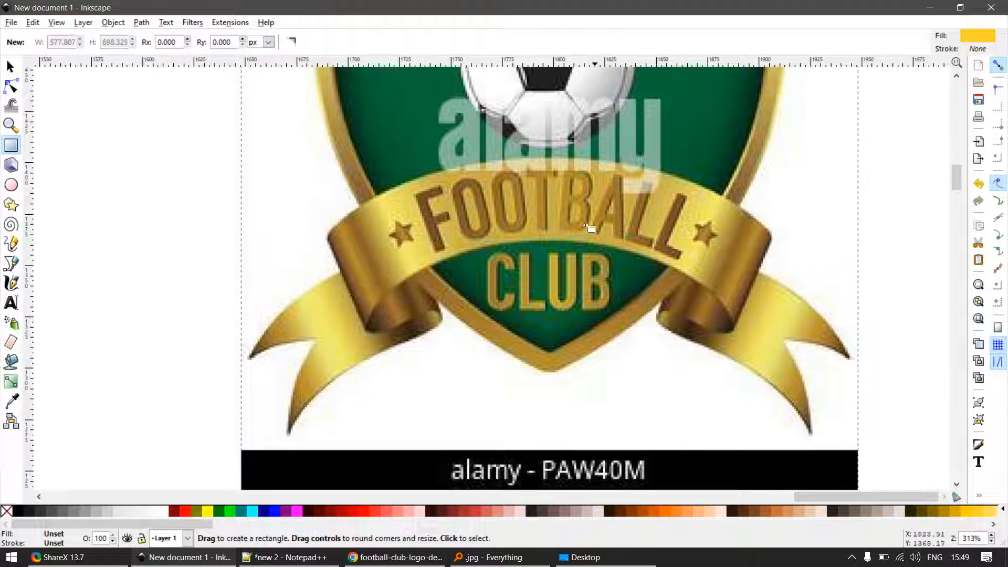
- Draw a straight vertical line about 146 px long down the centre of the logo, from the ball to below the shield's tip
key(b)
click(550, 116)
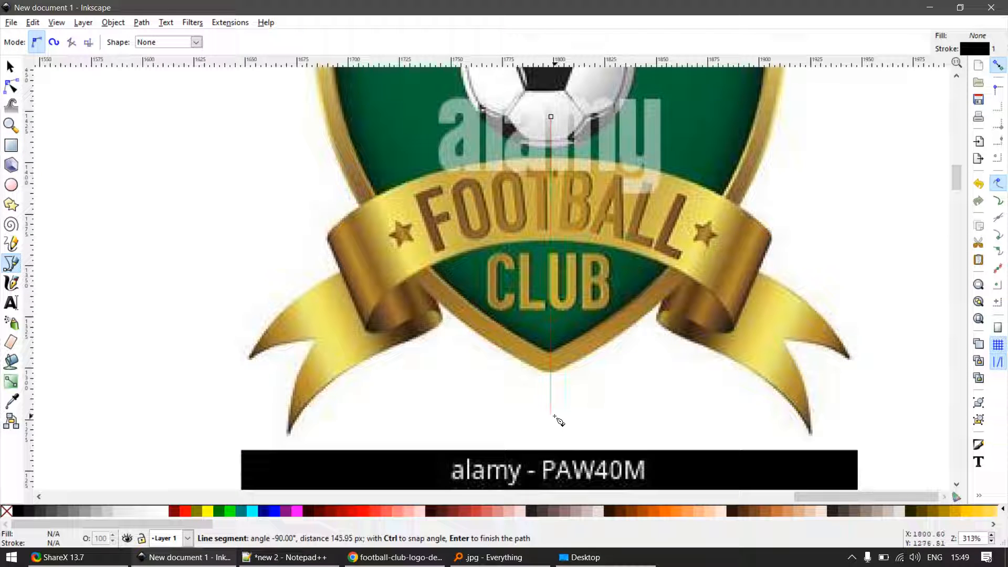
ctrl+double_click(554, 416)
key(s)
key(b)
key(e)
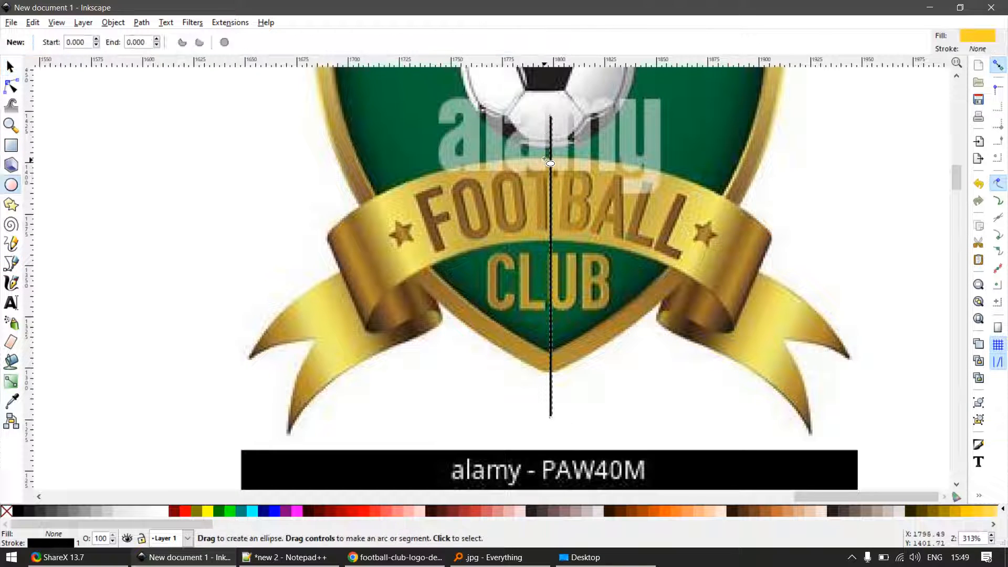
- Draw a rectangle over the ribbon from the centre line leftward and move its left nodes to the ribbon's left fold
key(r)
drag(550, 158, 410, 243)
key(n)
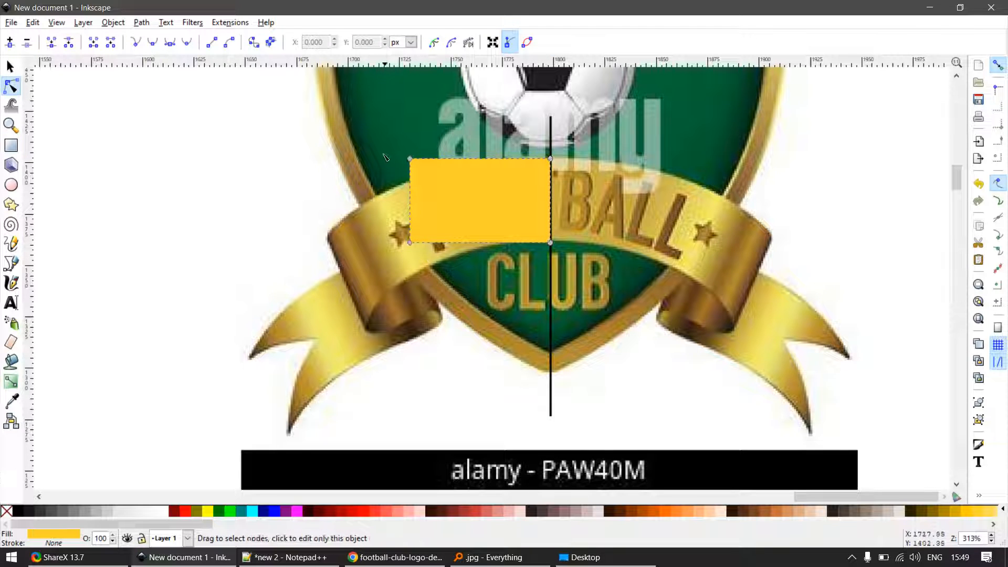
drag(385, 157, 357, 319)
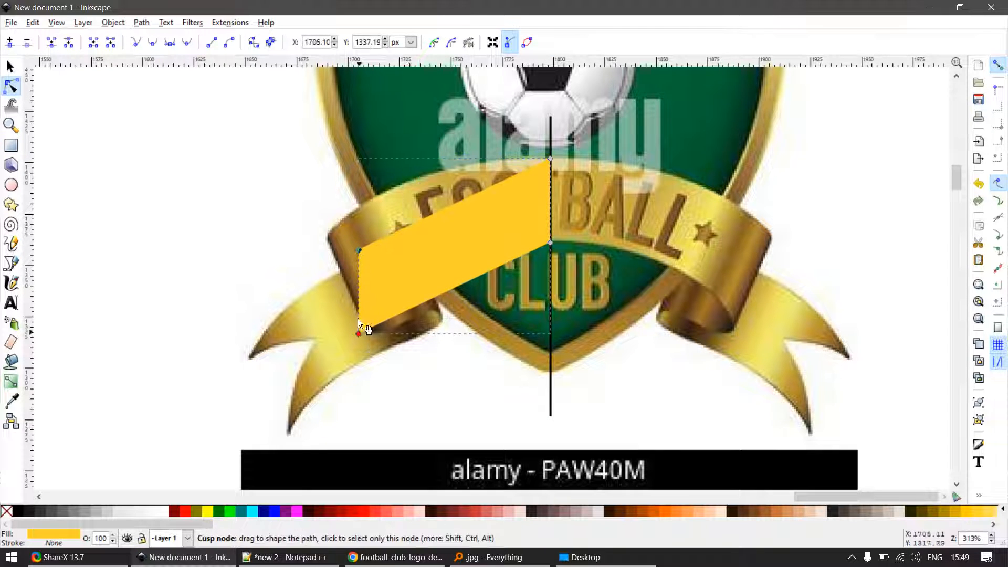
drag(359, 250, 326, 238)
key(s)
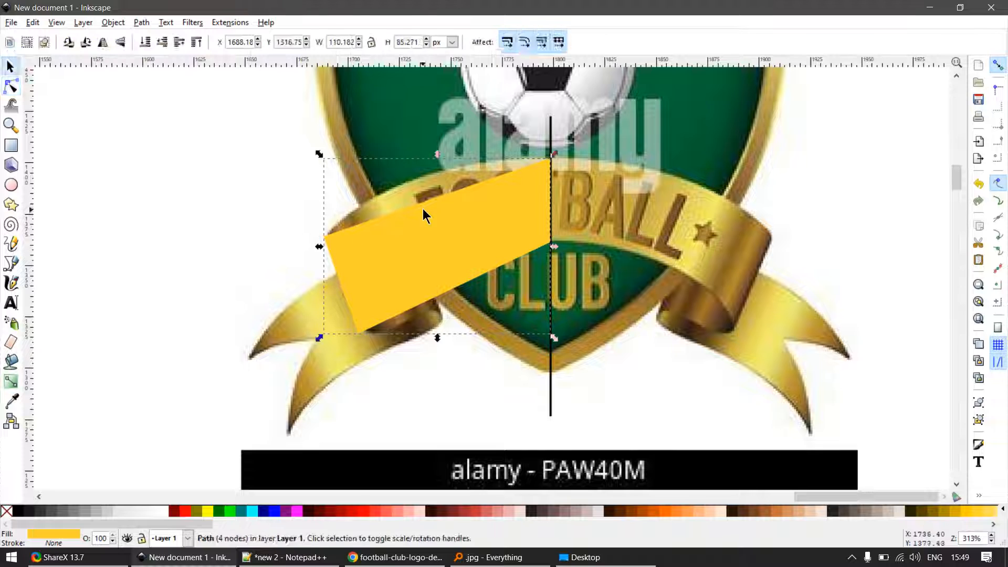
- Bend the upper and lower edges of the yellow shape to follow the ribbon's arc
key(n)
drag(423, 209, 409, 189)
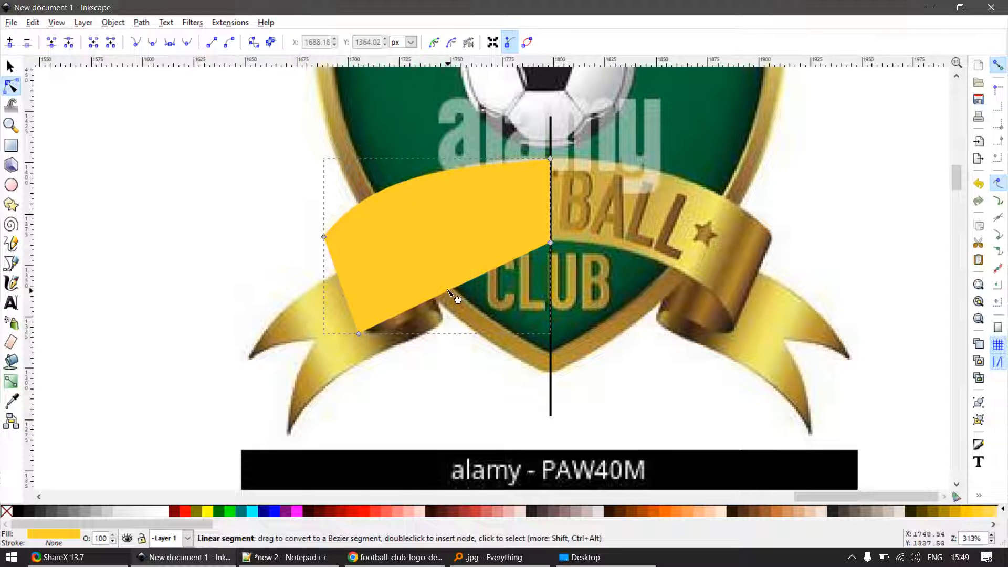
drag(448, 290, 429, 273)
- Fill the curved ribbon shape with red and set its opacity to 50
key(s)
click(185, 512)
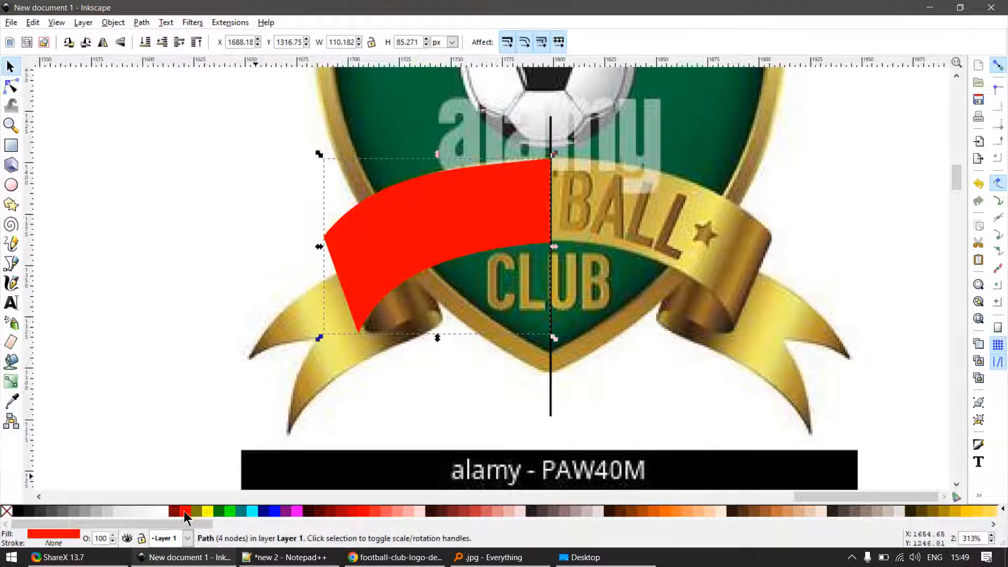
text(50)
key(Return)
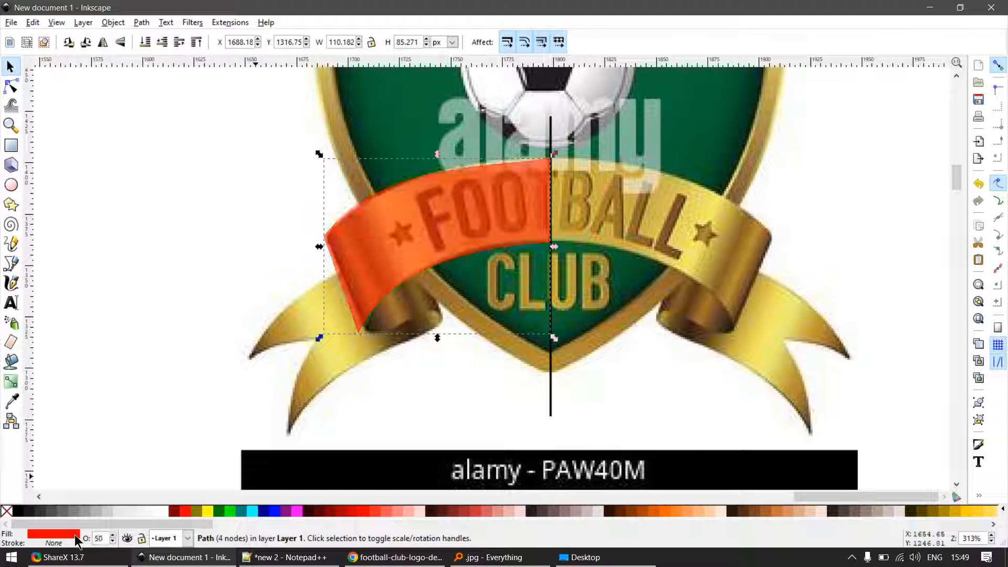
- Move the red shape's lower-left and upper-left corner nodes inward onto the edge of the ribbon's left fold
key(space)
scroll(412, 292, up, 3)
key(space)
key(space)
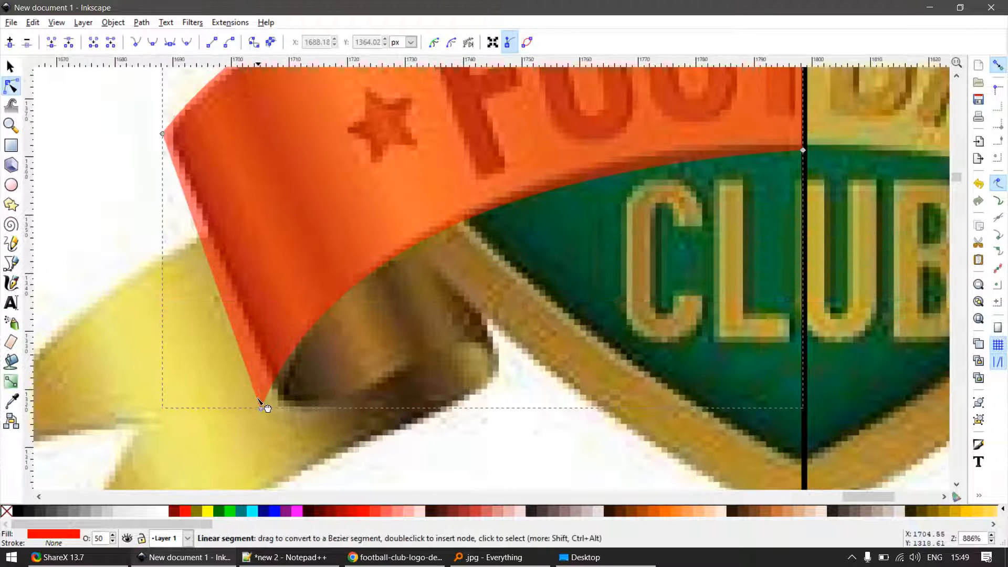
drag(261, 408, 280, 398)
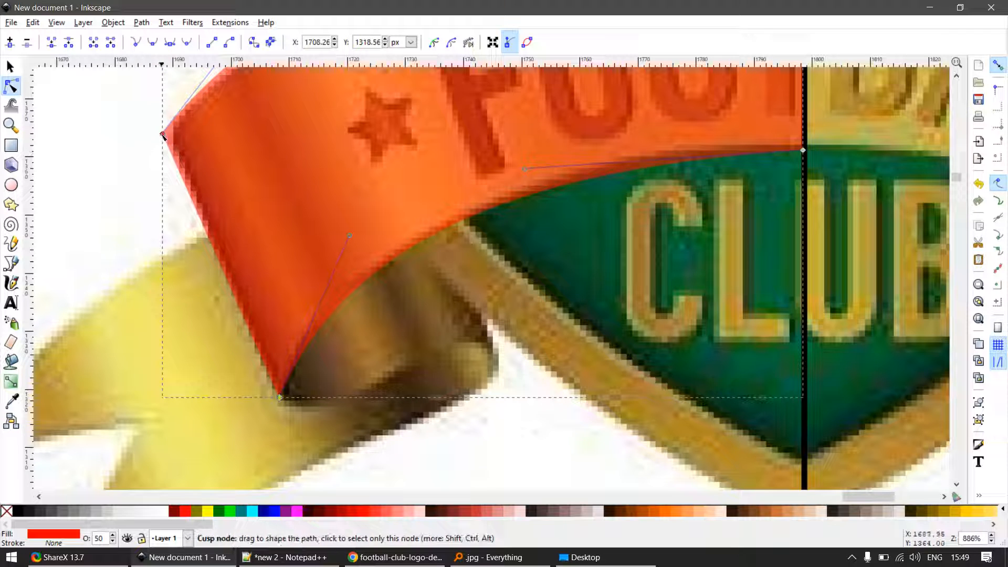
drag(163, 135, 185, 146)
ctrl+alt+click(190, 147)
- Refine the red shape's upper-left corner, using two closely spaced nodes to match the ribbon's rounded fold
key(space)
key(space)
scroll(173, 133, up, 3)
drag(171, 203, 216, 100)
key(space)
key(space)
drag(146, 244, 266, 69)
scroll(318, 190, down, 7)
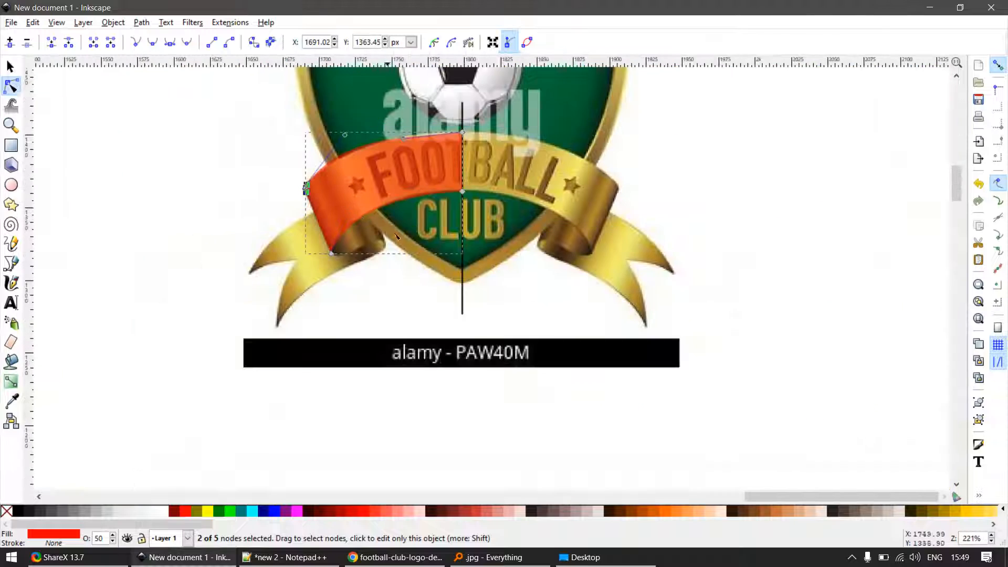
- Draw a rectangle of about 116 by 93 px and position it over the left fold and tail of the ribbon
key(space)
scroll(373, 234, up, 3)
scroll(374, 272, down, 3)
scroll(356, 268, up, 2)
key(e)
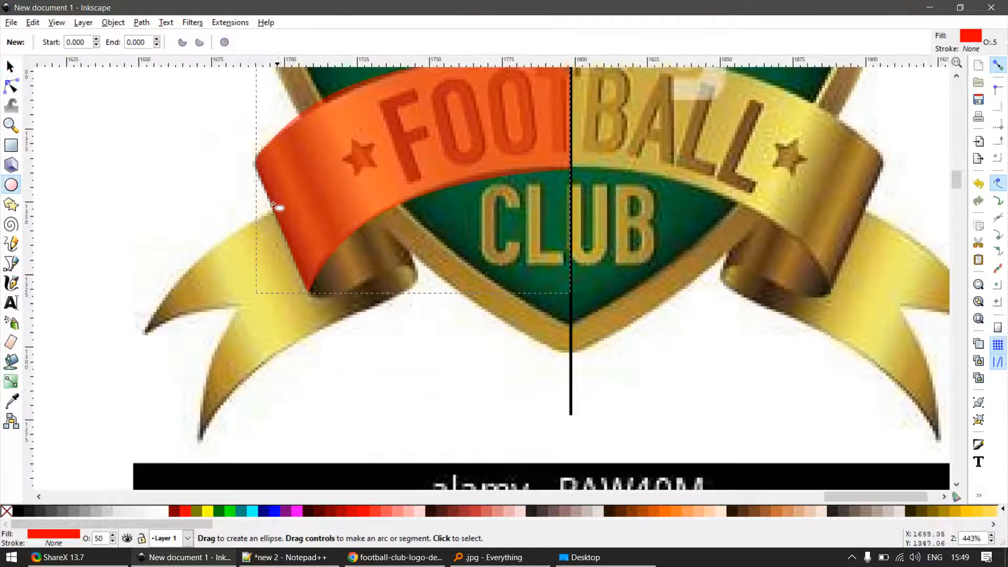
key(r)
drag(180, 117, 518, 388)
key(space)
drag(505, 280, 462, 298)
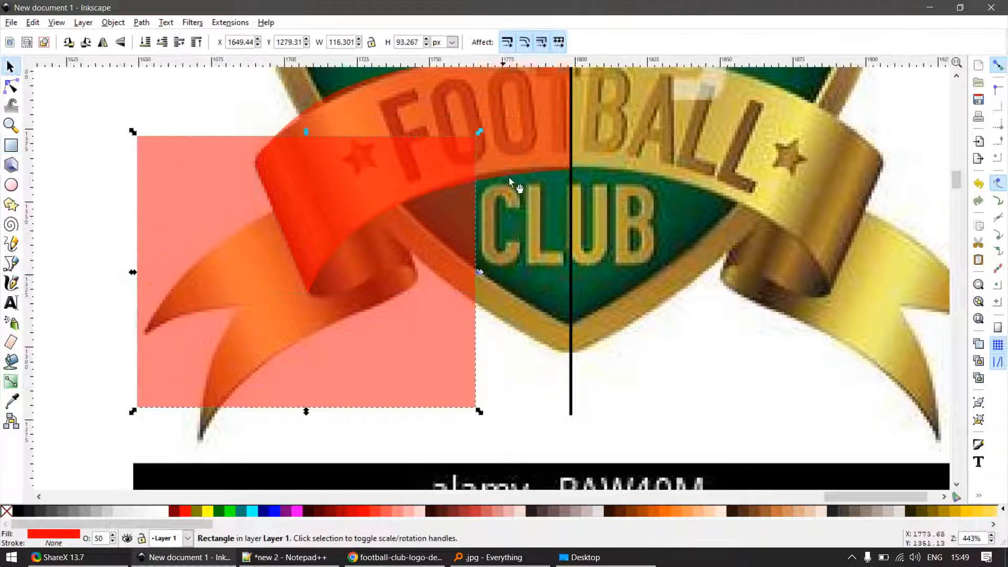
- Intersect a duplicate of the red ribbon shape with the rectangle and delete the leftover rectangle
shift+click(528, 136)
key(ctrl+d)
key(ctrl+asterisk)
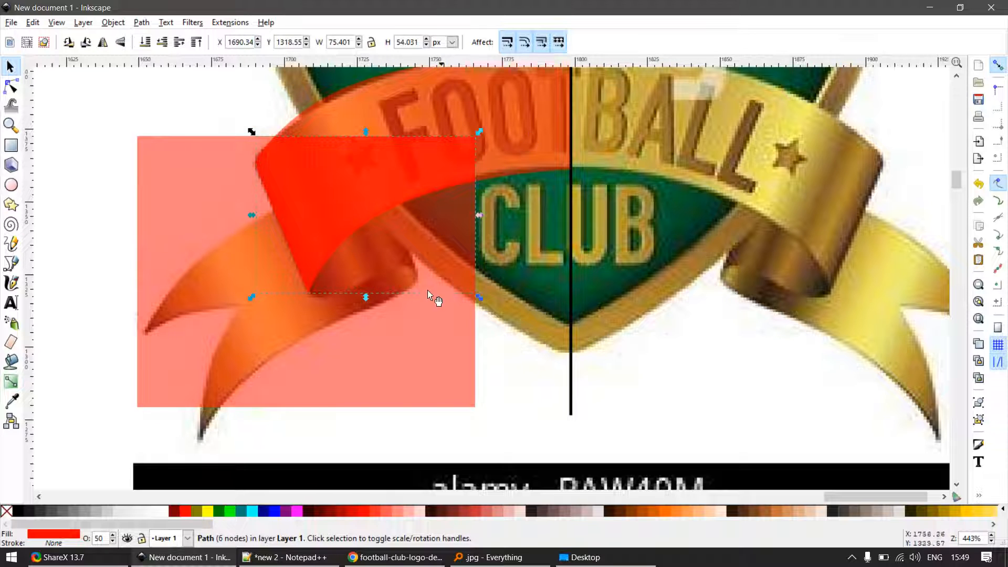
click(397, 319)
key(Delete)
- Fill the intersected piece with green and move its two right nodes to the inner edge of the ribbon's fold
click(333, 227)
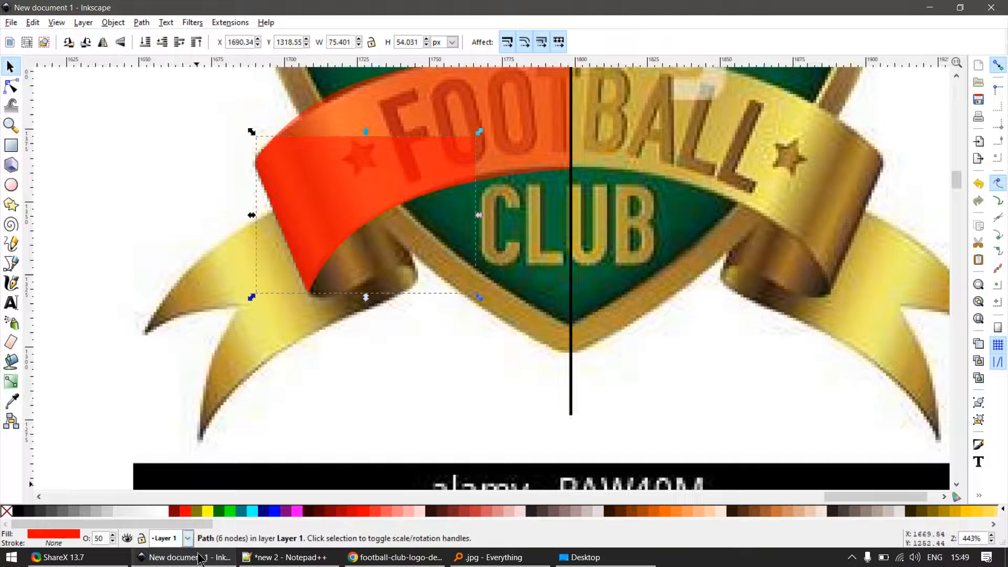
click(231, 512)
key(n)
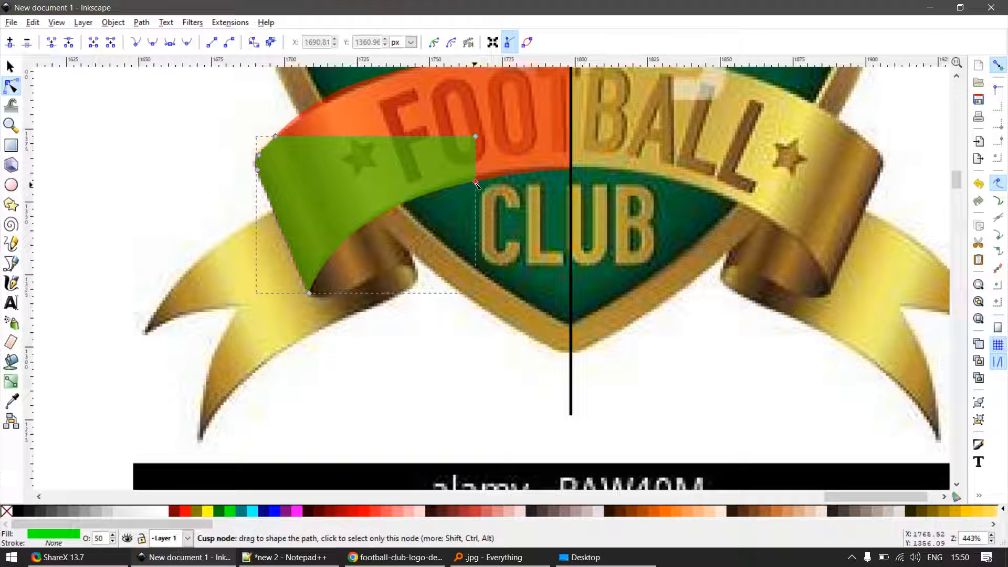
drag(475, 184, 419, 278)
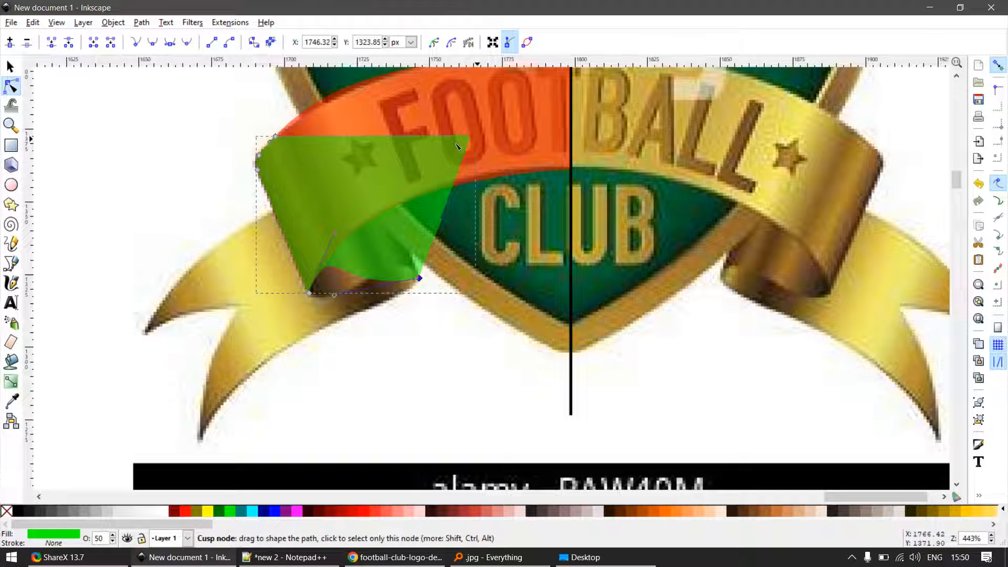
drag(475, 136, 380, 180)
- Delete the two extra nodes at the green piece's upper-left corner
scroll(257, 143, up, 1)
drag(199, 121, 310, 164)
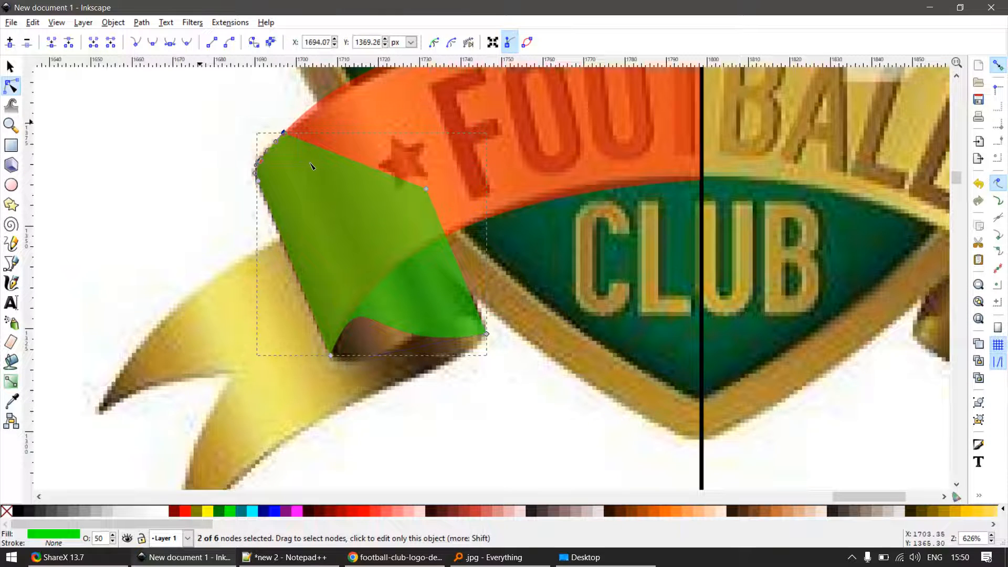
key(Delete)
- Bend the green piece's lower edge into an S-curve following the bottom of the ribbon's rolled fold
scroll(422, 371, up, 2)
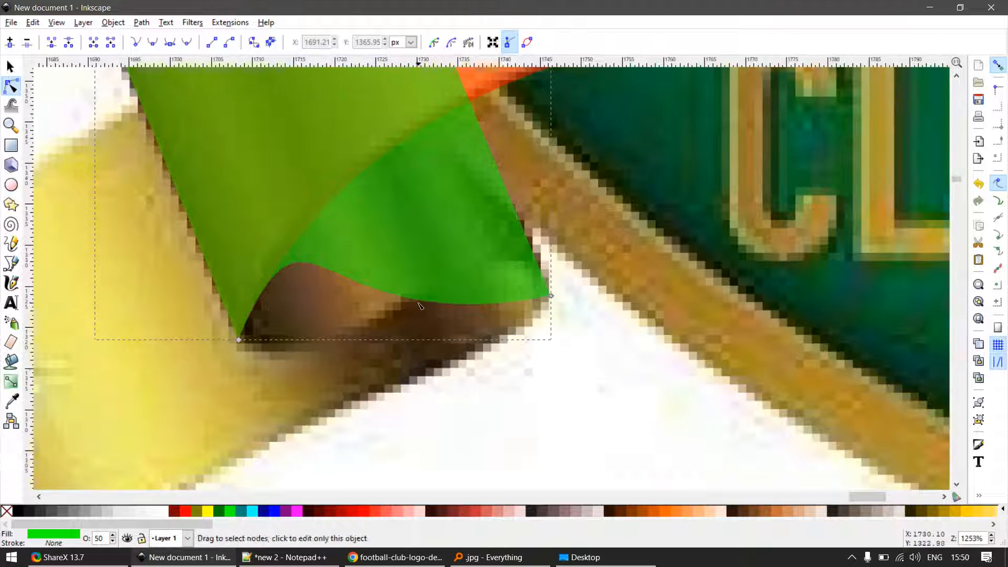
drag(432, 300, 504, 195)
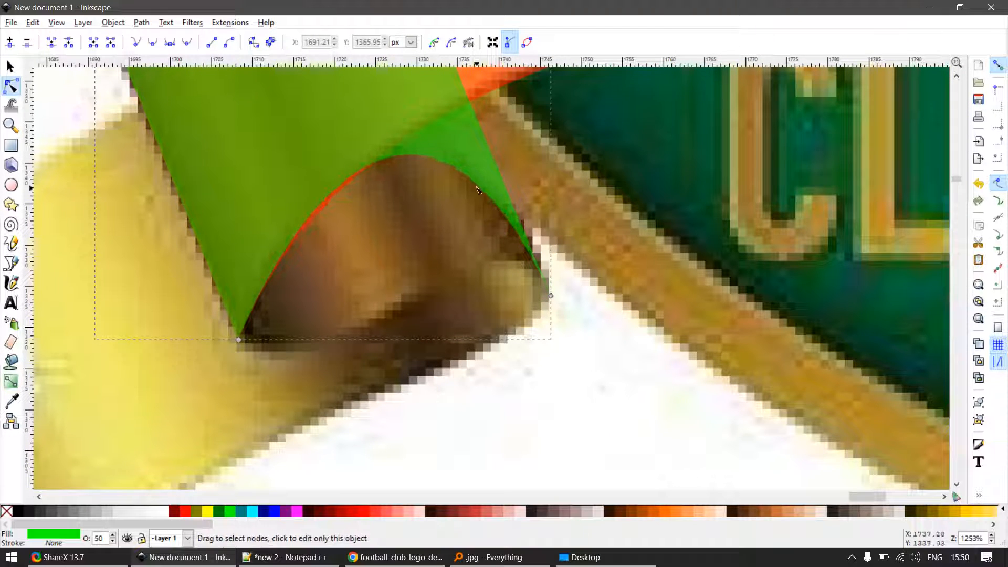
scroll(529, 280, down, 4)
scroll(438, 235, up, 4)
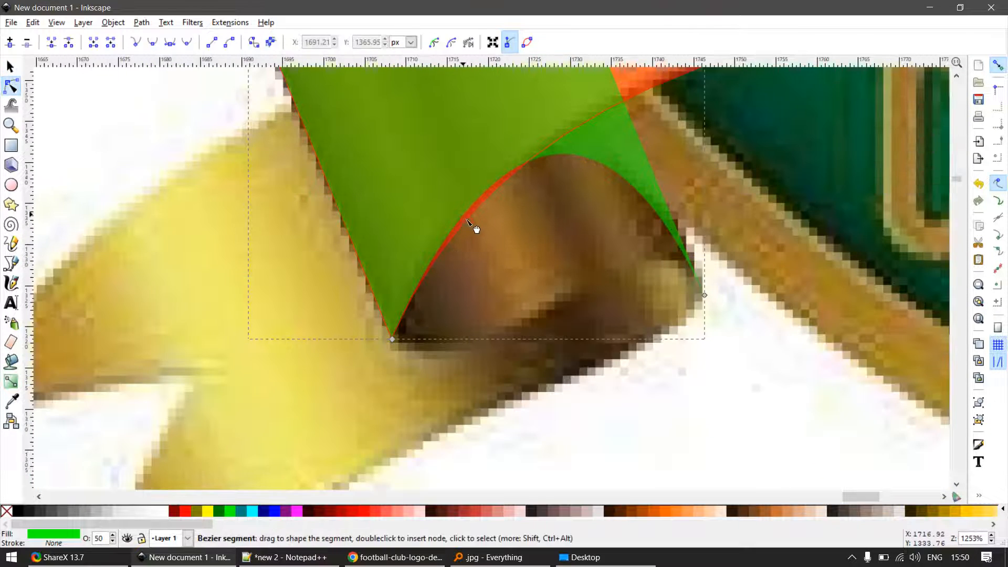
drag(475, 227, 479, 322)
drag(609, 216, 643, 270)
scroll(540, 219, down, 1)
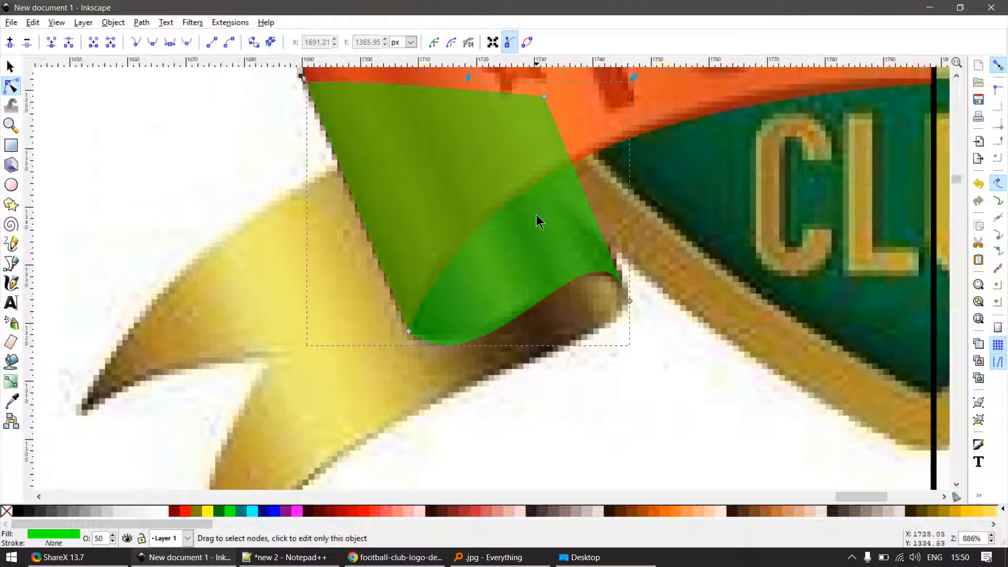
- Adjust the handle of the red shape's lower-left node so the lower edge curves around the fold's opening
key(s)
click(580, 143)
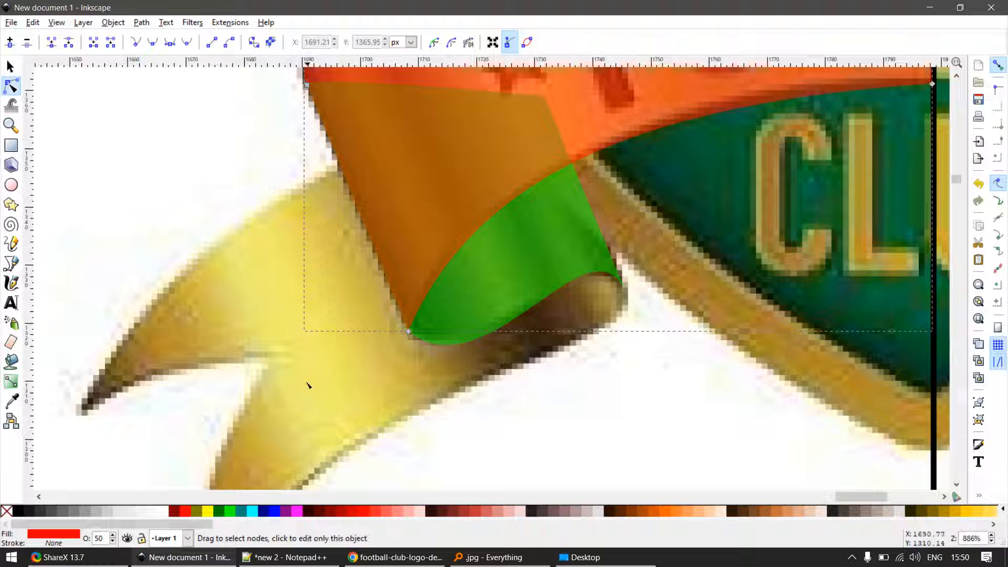
drag(308, 386, 466, 272)
drag(479, 170, 399, 205)
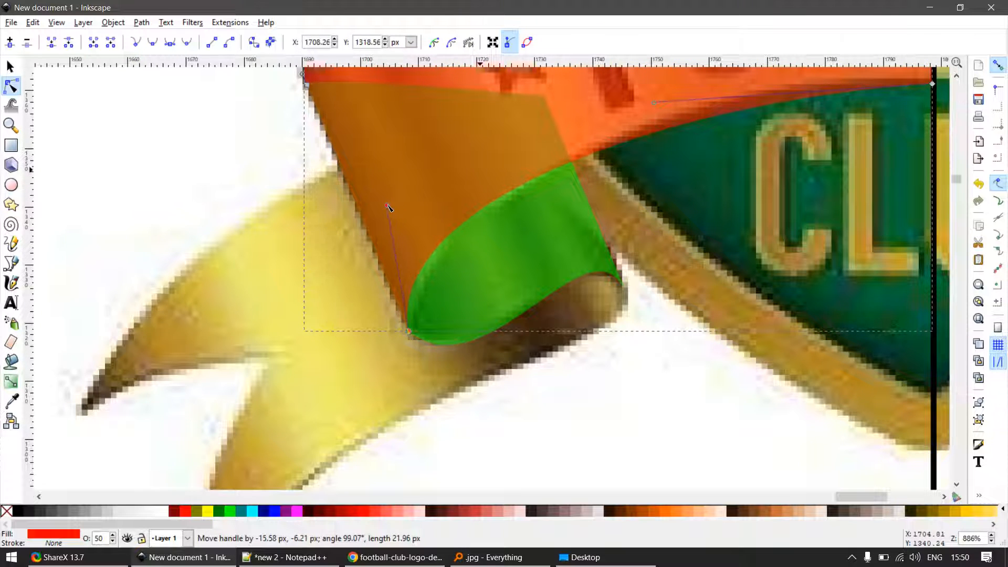
scroll(423, 368, up, 4)
scroll(386, 284, down, 3)
drag(333, 304, 419, 231)
scroll(447, 212, down, 2)
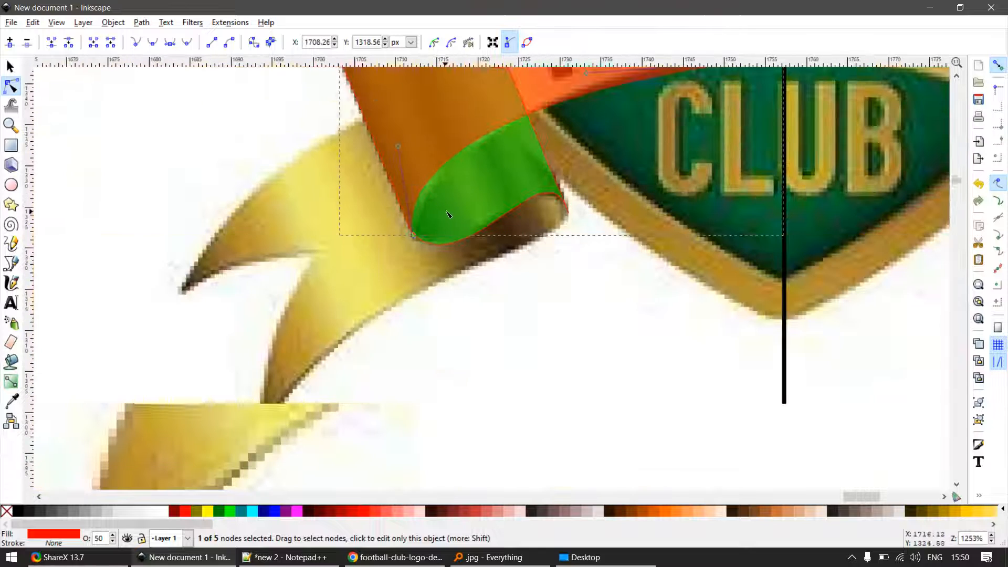
drag(400, 151, 400, 166)
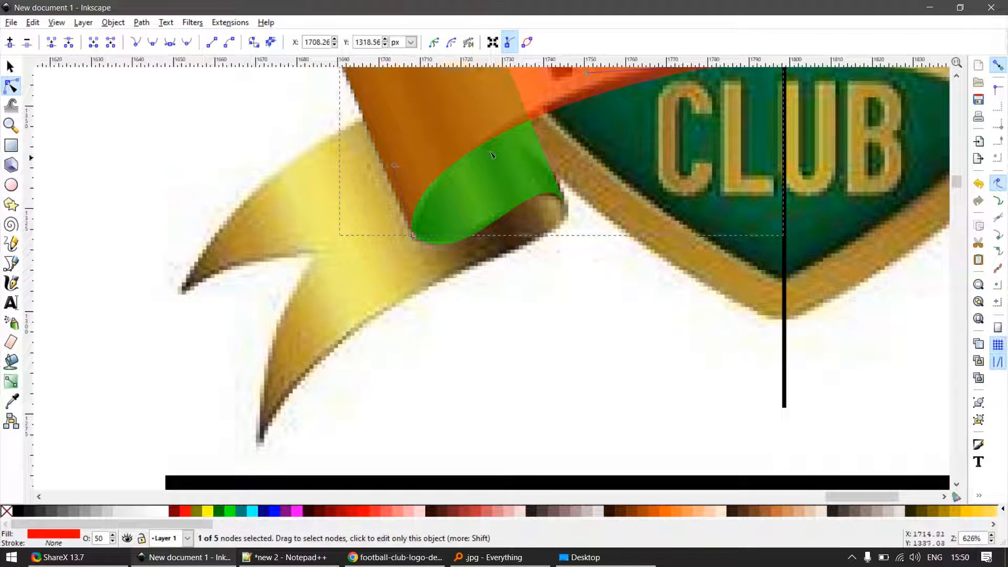
- Make the lower-edge handle at the red shape's centre-line node horizontal, at 180° and about 48 px long
scroll(492, 155, down, 3)
scroll(562, 141, up, 3)
drag(559, 136, 557, 116)
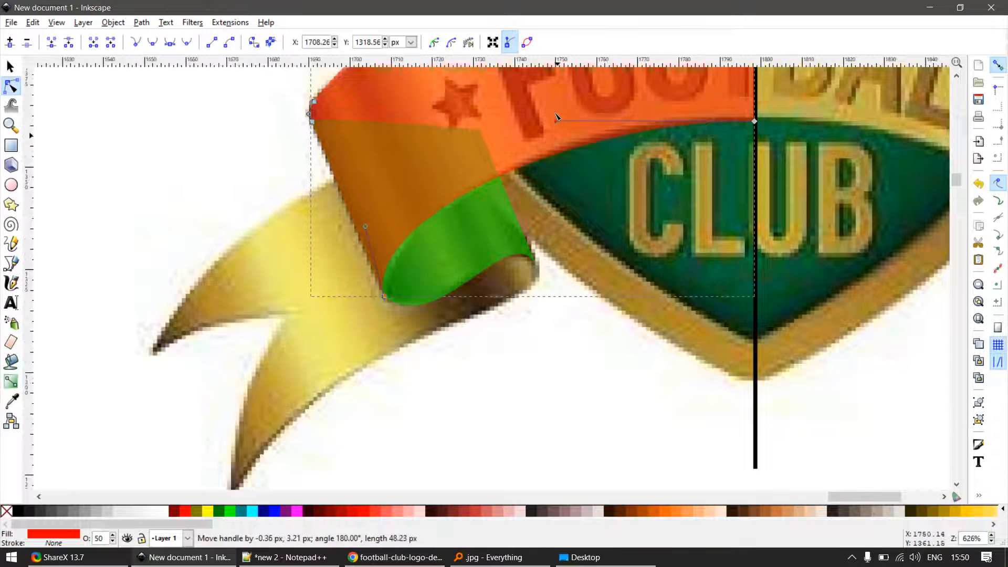
- Adjust the handle of the green piece's lower-left node to fit the rounded bottom of the ribbon's fold
scroll(384, 369, up, 3)
click(423, 175)
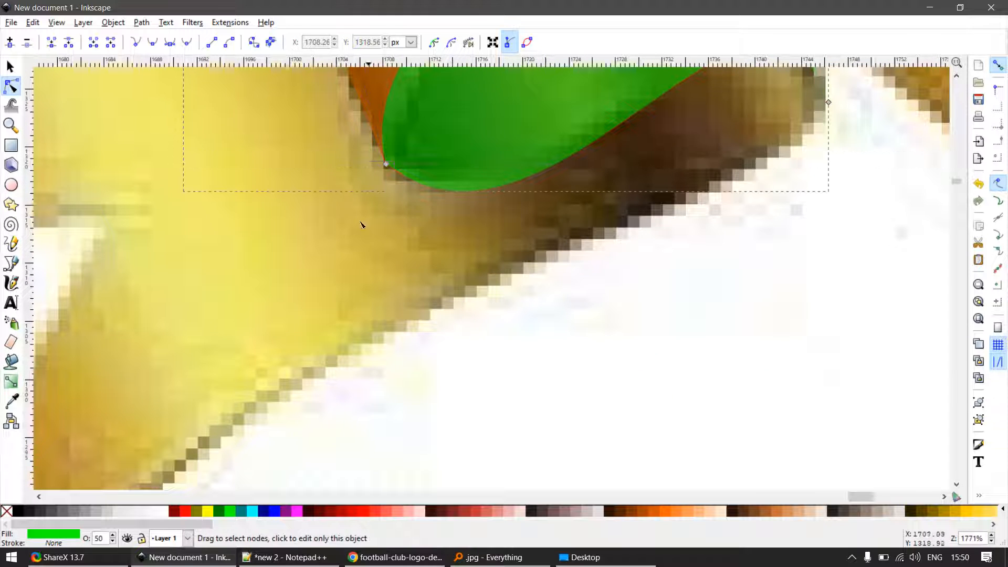
drag(351, 228, 406, 151)
drag(554, 298, 480, 288)
scroll(580, 272, down, 4)
key(s)
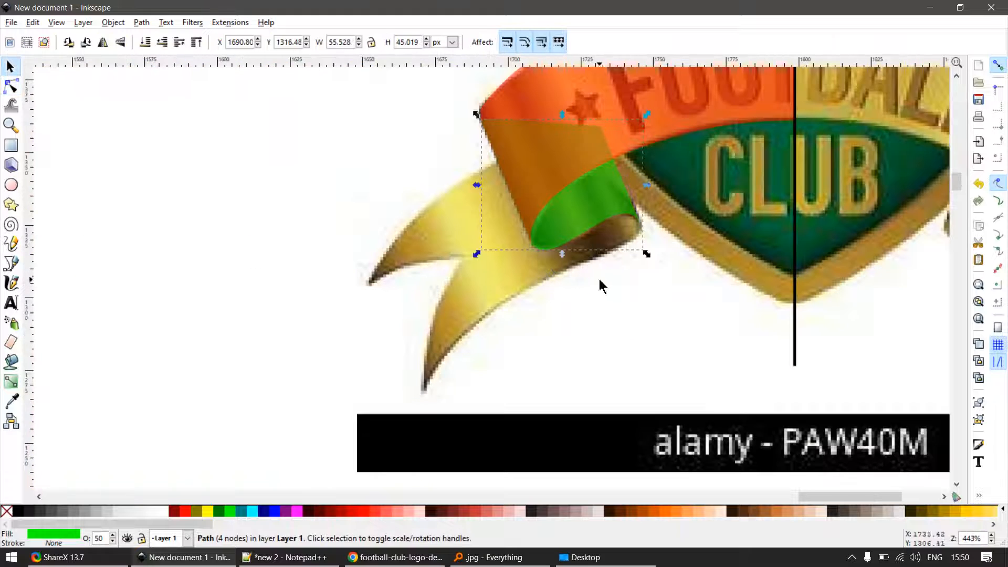
scroll(618, 243, down, 1)
click(618, 244)
drag(625, 236, 741, 308)
key(ctrl+z)
- Duplicate the green fold piece and move the copy's left nodes outward to the end of the ribbon's tail
scroll(589, 255, up, 2)
key(ctrl+d)
scroll(602, 262, down, 2)
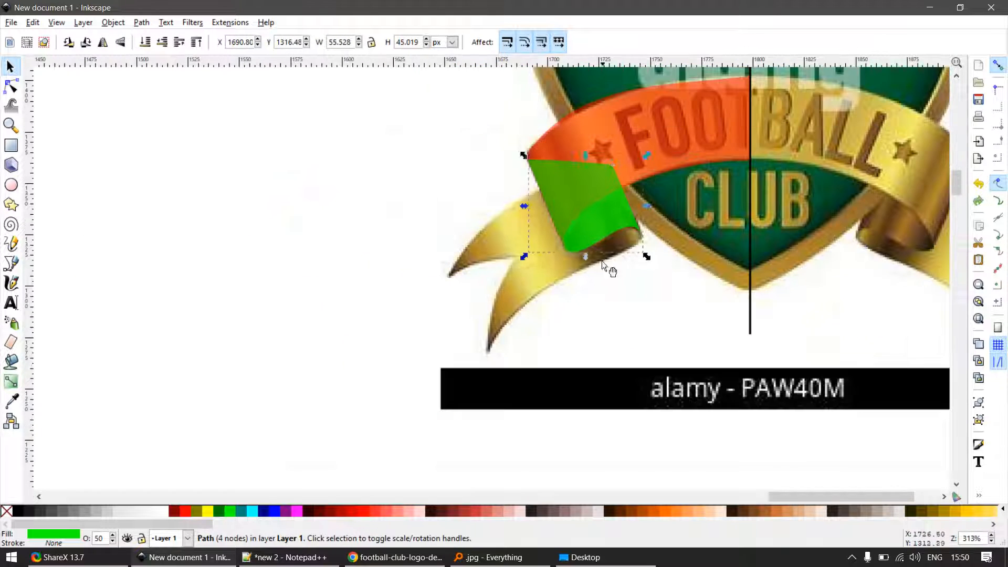
key(n)
drag(494, 140, 596, 299)
drag(570, 250, 474, 330)
- Reshape the tail piece around its right node by adjusting the handles to cover the curled lower edge of the ribbon
scroll(620, 280, up, 2)
drag(686, 237, 639, 179)
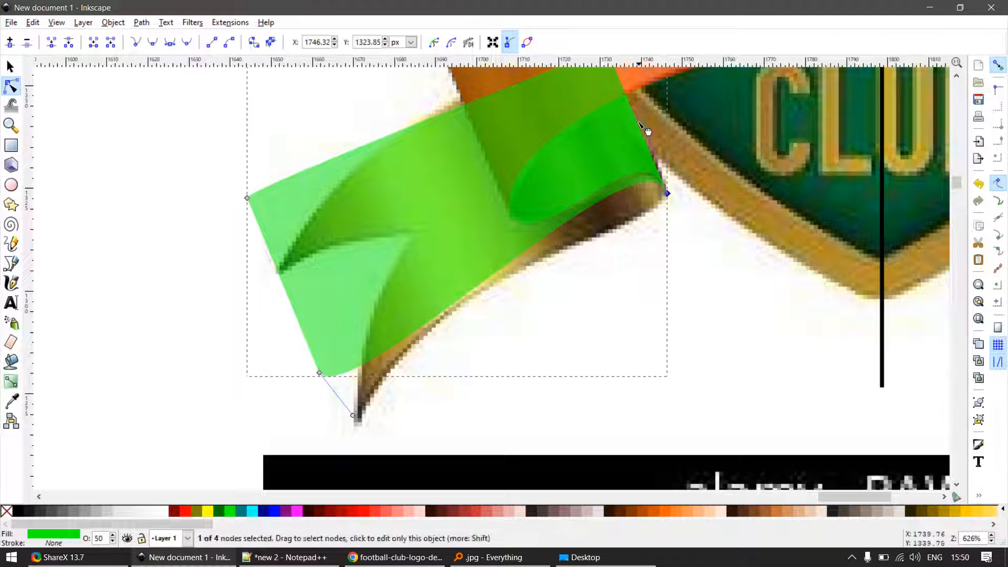
drag(647, 127, 663, 227)
scroll(679, 241, up, 3)
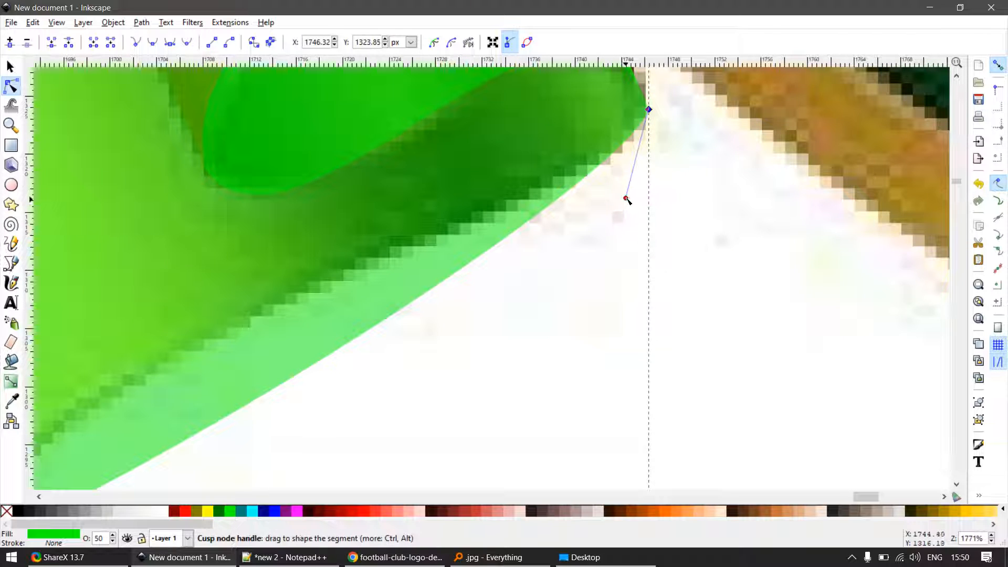
drag(626, 198, 650, 216)
click(651, 217)
scroll(652, 214, down, 3)
scroll(663, 201, up, 3)
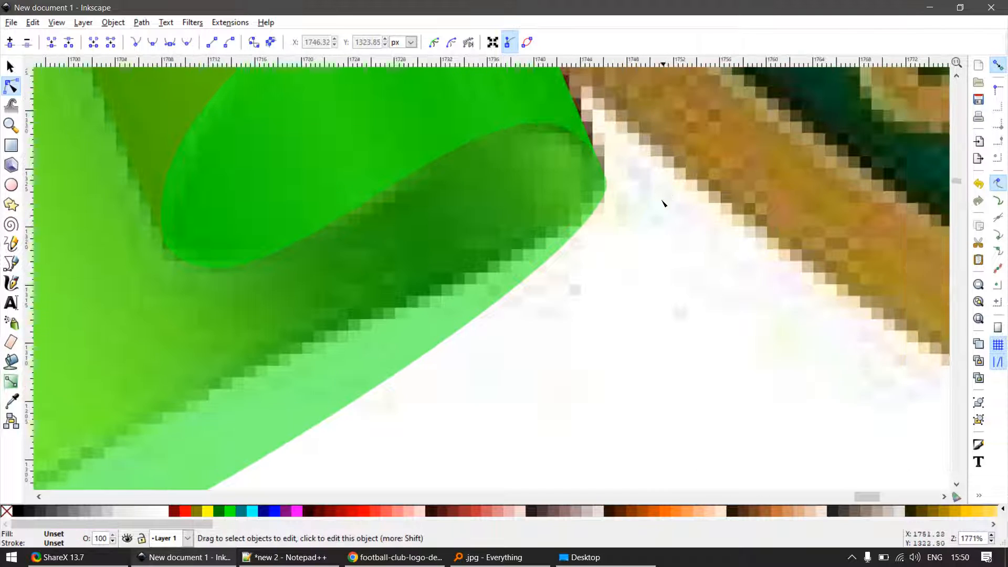
- Delete the reshaped green tail piece, keeping the fold piece
key(s)
double_click(600, 197)
scroll(603, 183, up, 3)
key(s)
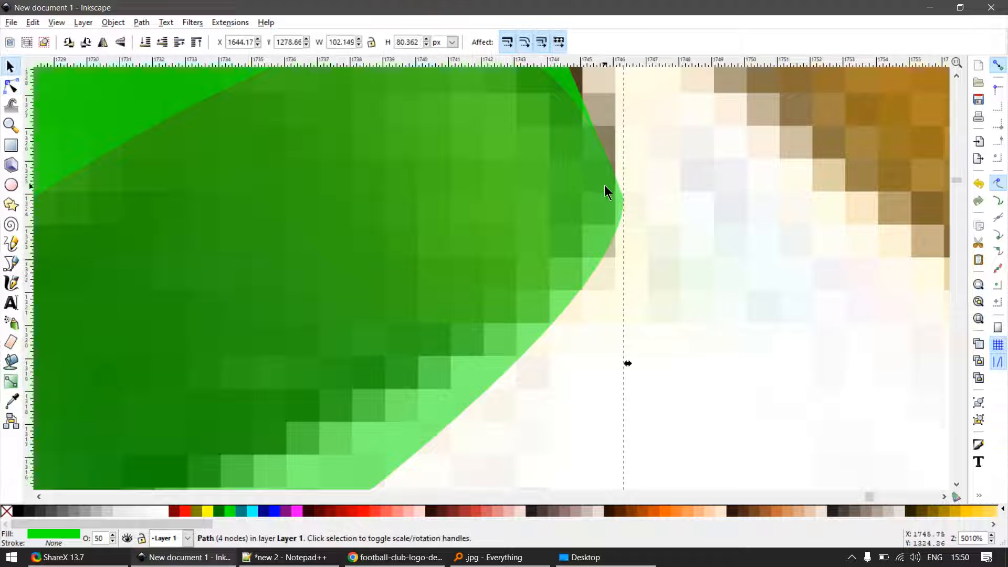
key(n)
key(s)
key(n)
scroll(615, 190, down, 2)
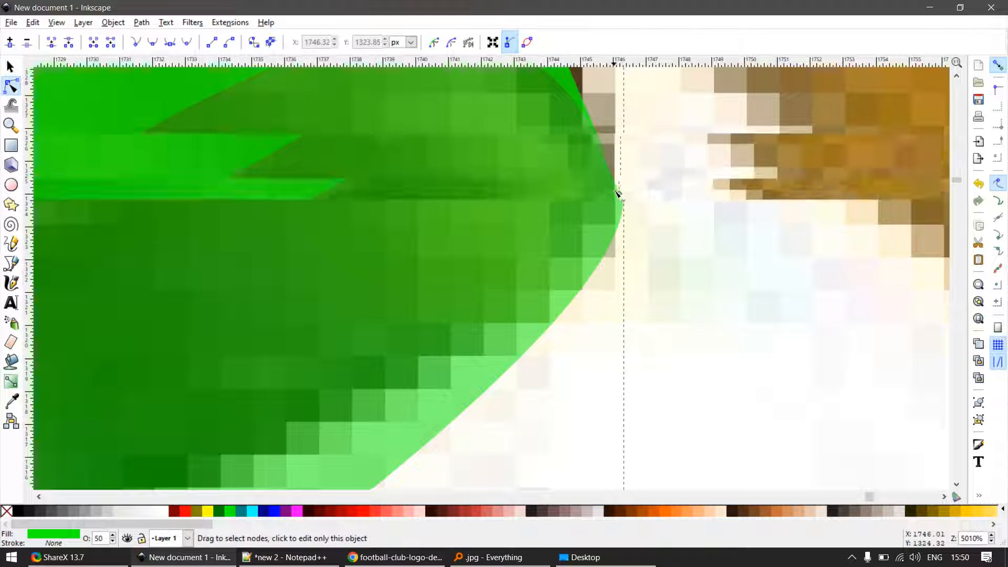
scroll(616, 194, down, 3)
key(s)
key(Delete)
scroll(617, 164, up, 2)
- Draw a rectangle about 12.5 by 8.1 px, rotate it 30° counterclockwise and subtract it from the green fold piece's right tip
key(r)
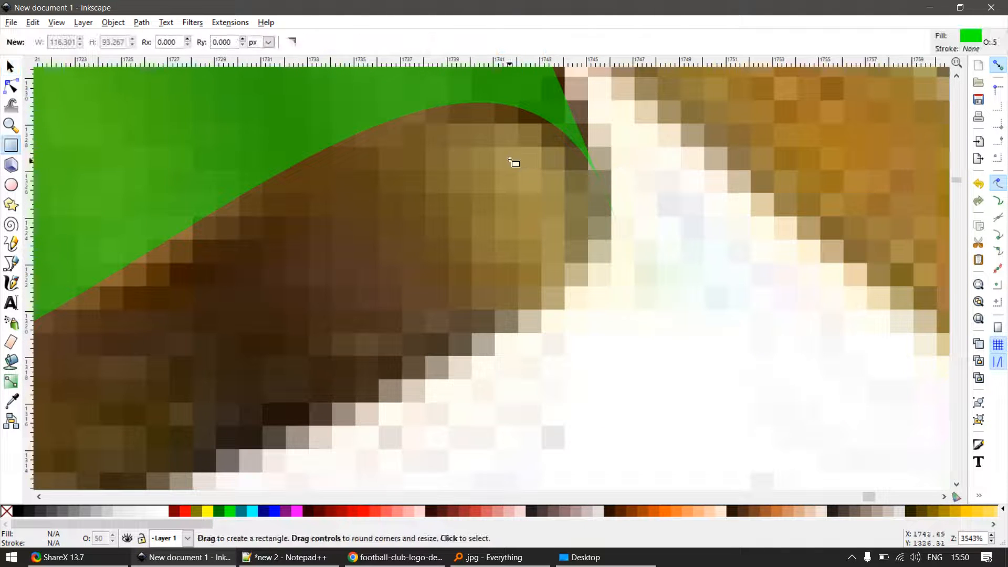
drag(511, 160, 794, 349)
key(s)
key(bracketleft)
key(bracketleft)
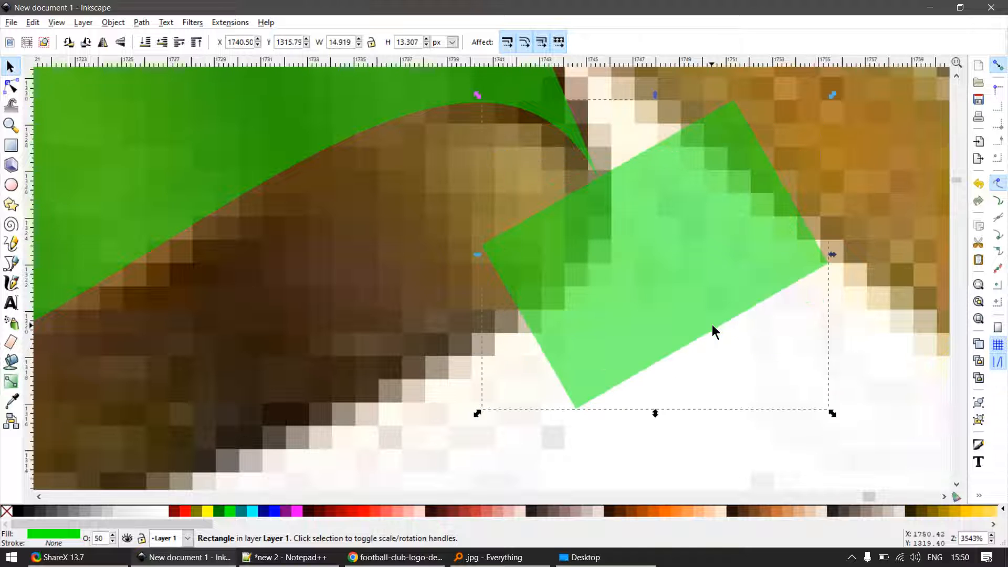
drag(712, 324, 623, 190)
shift+click(564, 124)
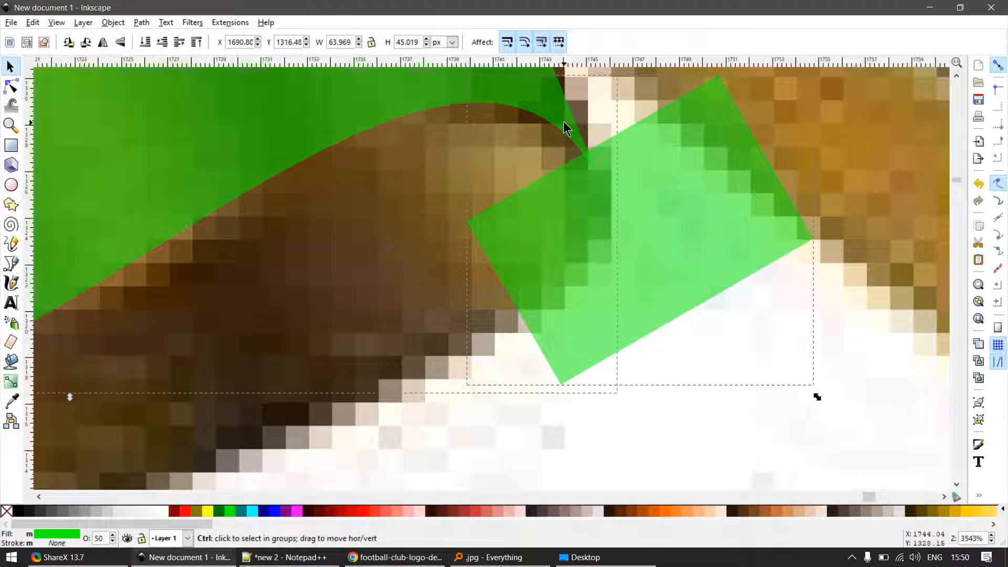
key(ctrl+minus)
- Remove the extra node that the cut created at the fold piece's right tip
key(n)
scroll(598, 170, up, 2)
drag(530, 184, 642, 101)
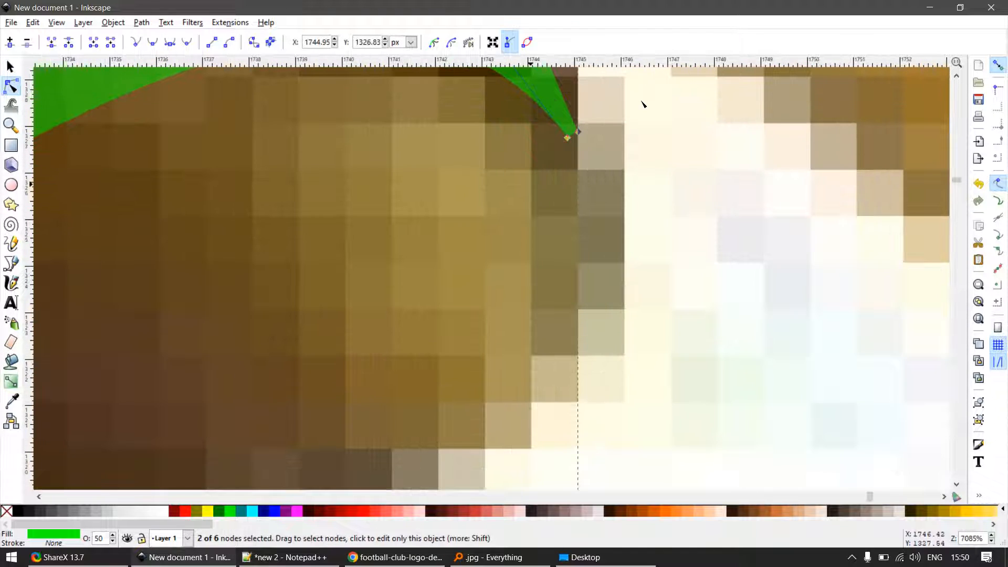
key(Delete)
key(ctrl+z)
key(Delete)
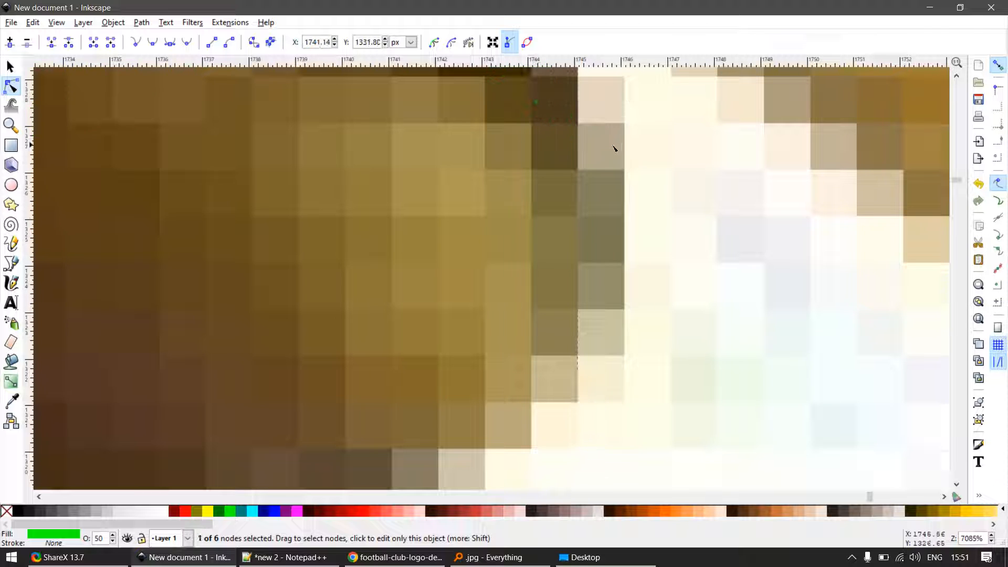
key(ctrl+z)
click(572, 136)
key(ctrl+z)
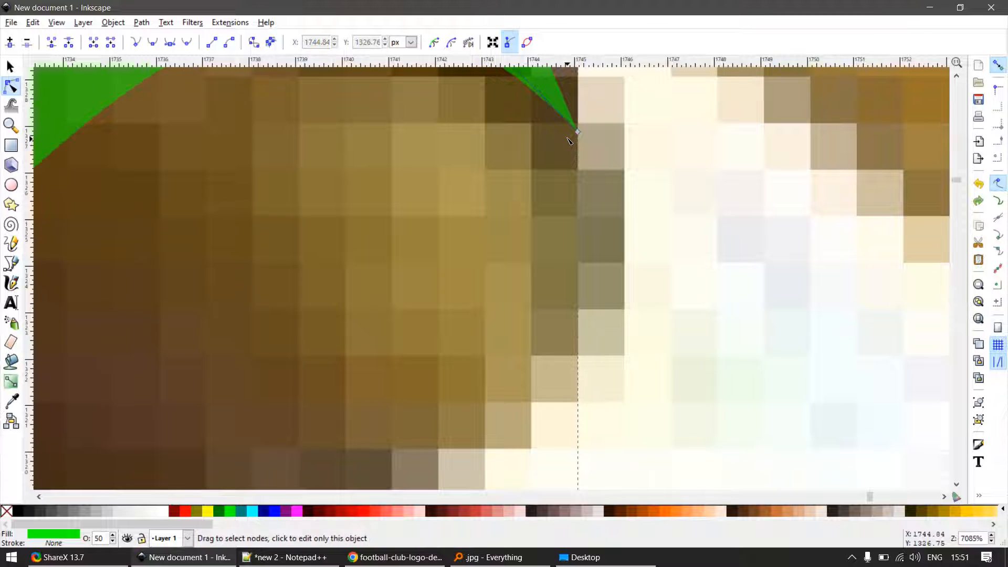
- Adjust the fold piece's lower-left node handle and bend its lower edge along the ribbon's shaded fold
scroll(568, 140, down, 6)
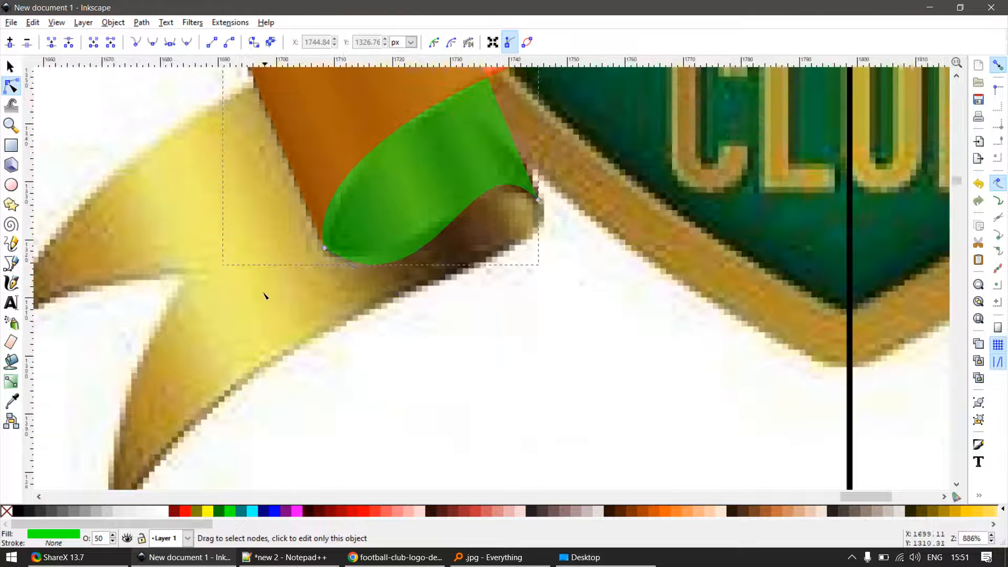
click(324, 247)
scroll(418, 310, up, 2)
drag(450, 326, 314, 294)
scroll(383, 253, down, 2)
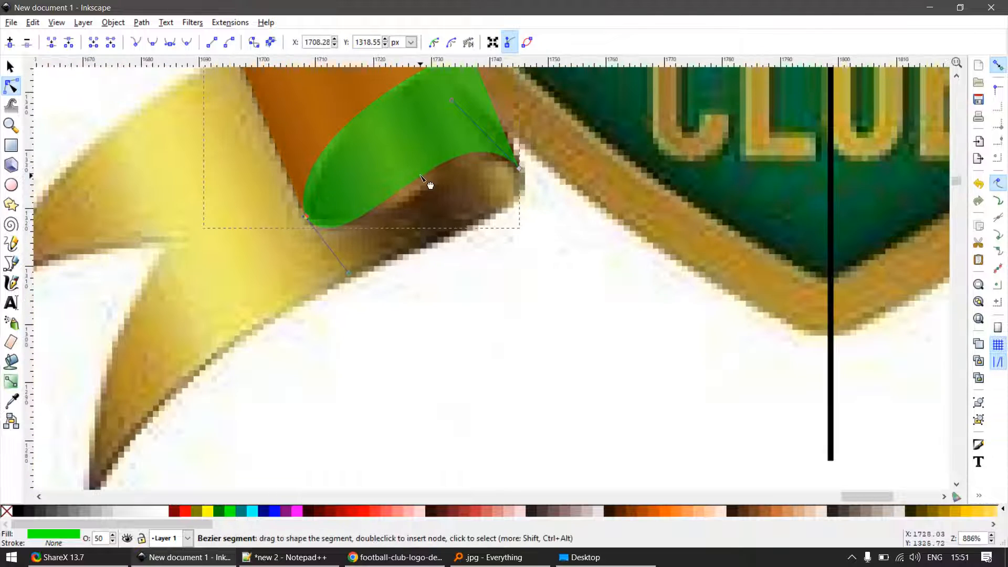
drag(423, 179, 443, 198)
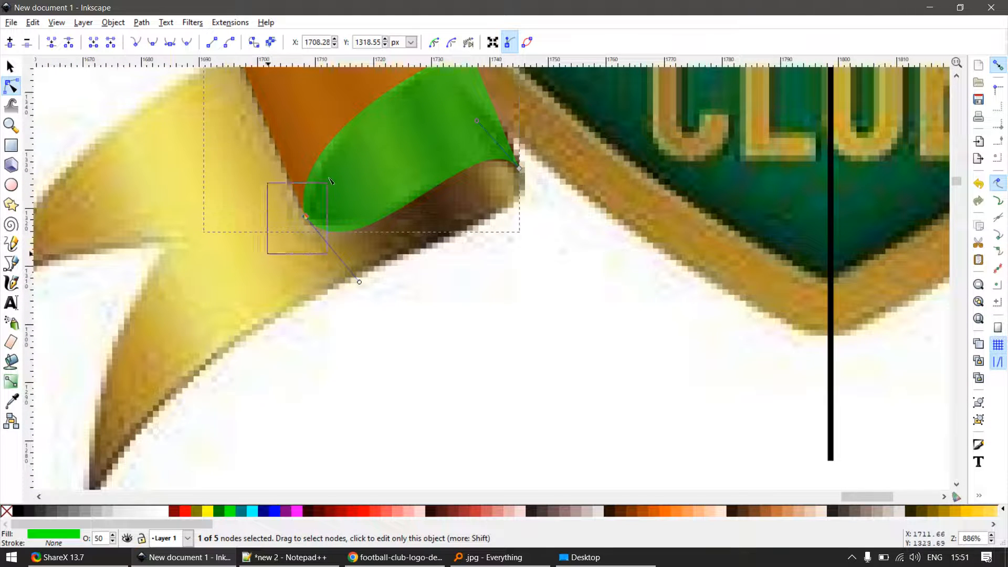
- Bend the red shape's left edge to follow the ribbon and refine the green fold piece's lower-left handle
click(334, 138)
drag(282, 121, 264, 122)
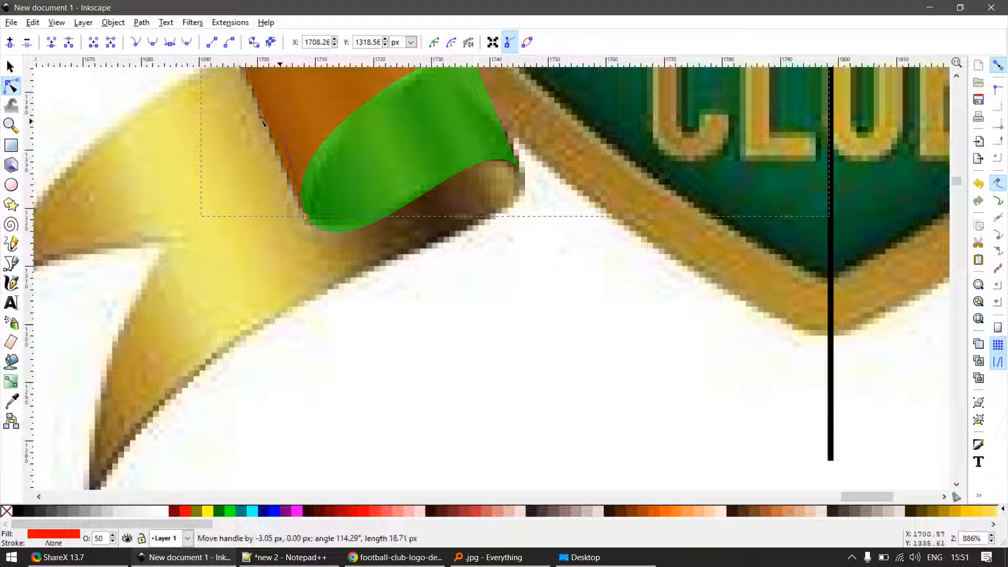
click(328, 209)
drag(359, 282, 325, 271)
key(s)
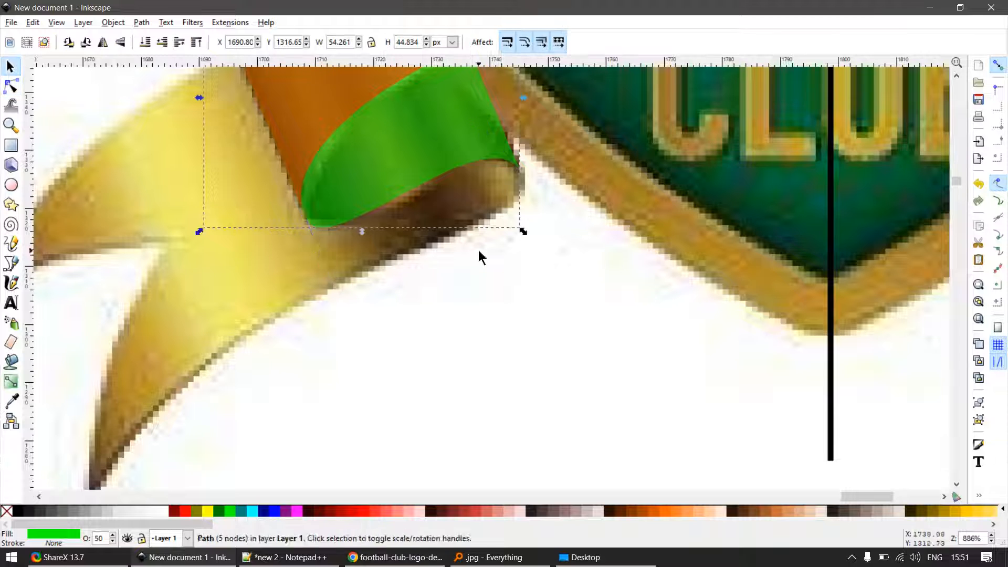
scroll(482, 265, down, 2)
drag(462, 186, 591, 262)
key(ctrl+z)
- Duplicate the trimmed green fold piece and stretch the copy's left side outward over the ribbon's forked tail
scroll(393, 248, up, 1)
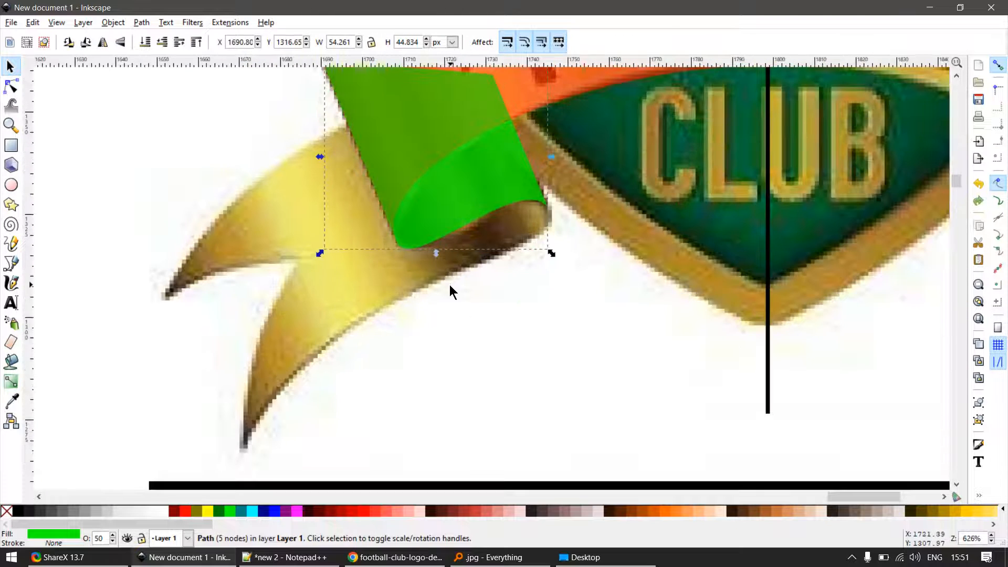
scroll(449, 284, down, 2)
key(n)
drag(424, 263, 304, 260)
key(s)
scroll(487, 265, up, 2)
key(n)
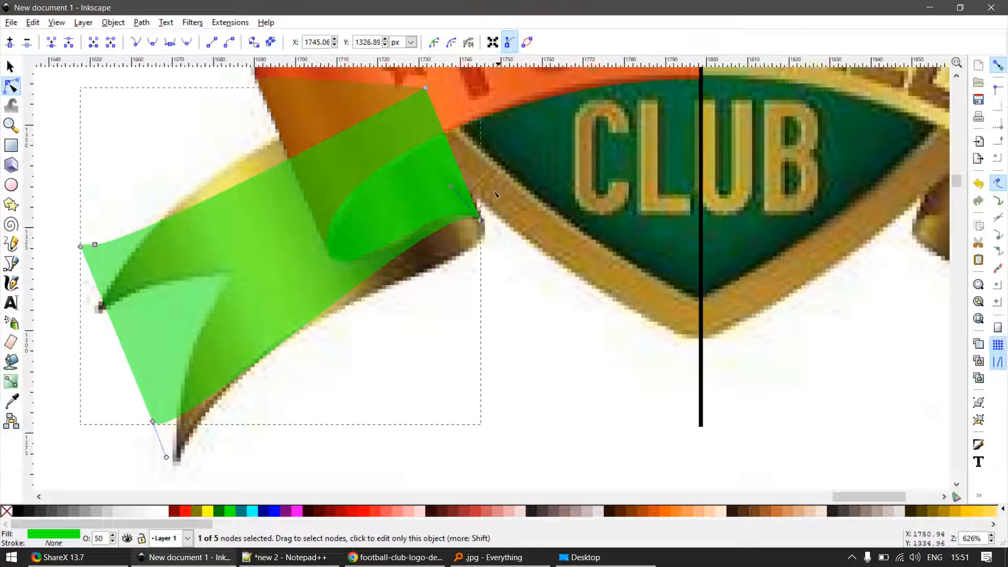
- Move the copy's lower-left node to the tail's lower tip and curve its lower edge with the handles at both ends
drag(475, 231, 503, 286)
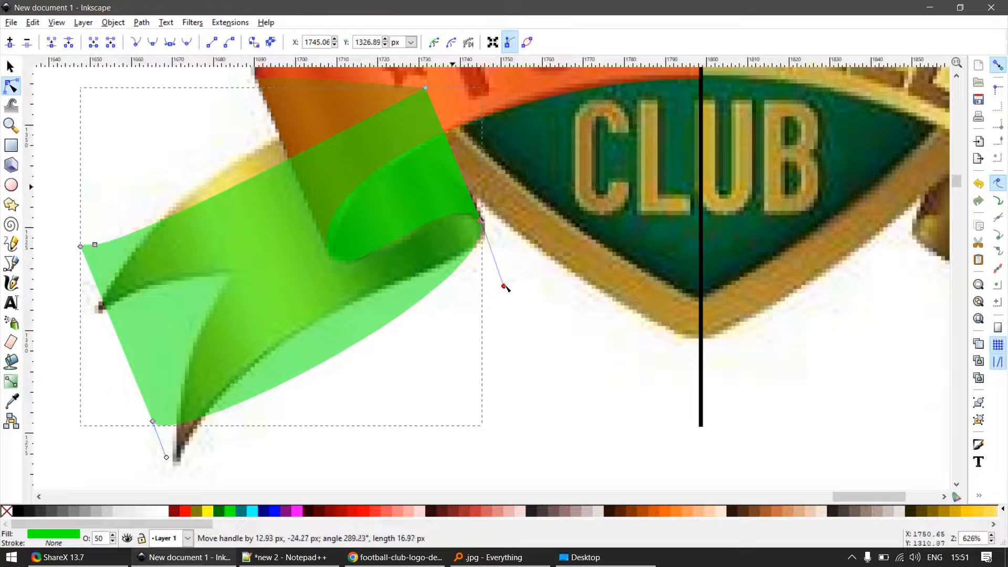
drag(152, 422, 174, 464)
scroll(290, 446, down, 2)
scroll(252, 461, up, 3)
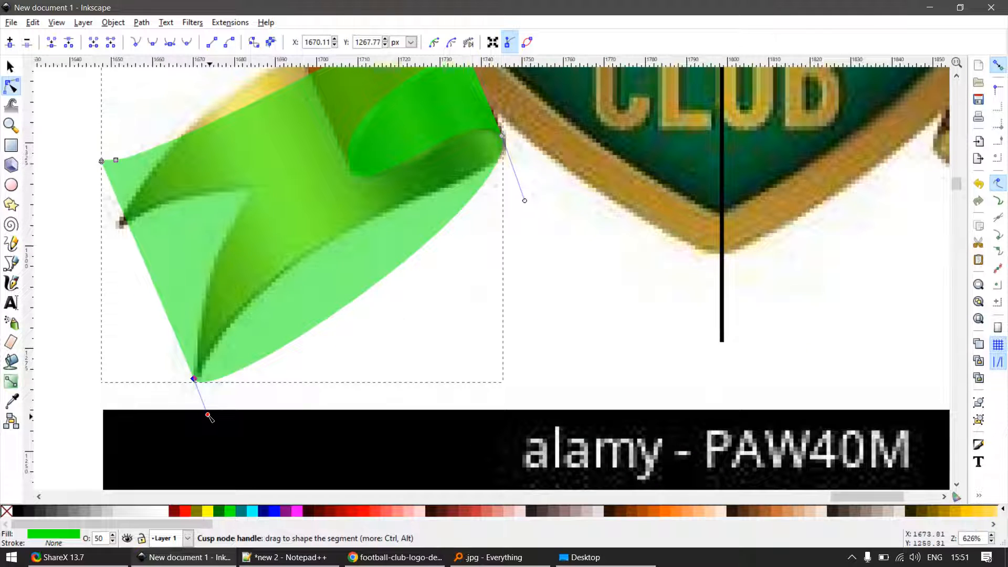
drag(208, 416, 329, 166)
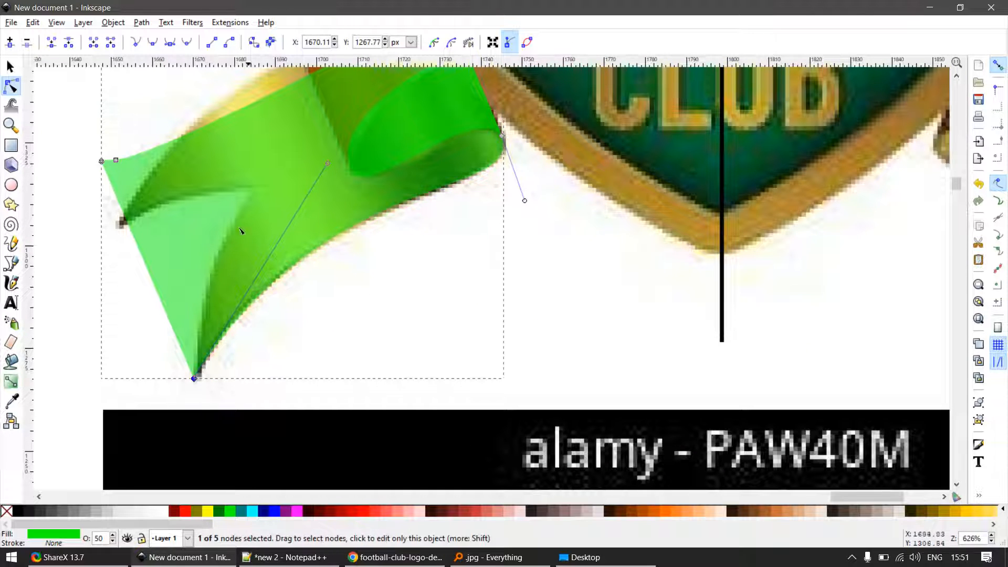
- Draw a tall rectangle over the tail piece's upper-left corner and subtract it from the piece
scroll(240, 231, down, 3)
scroll(180, 187, up, 4)
key(r)
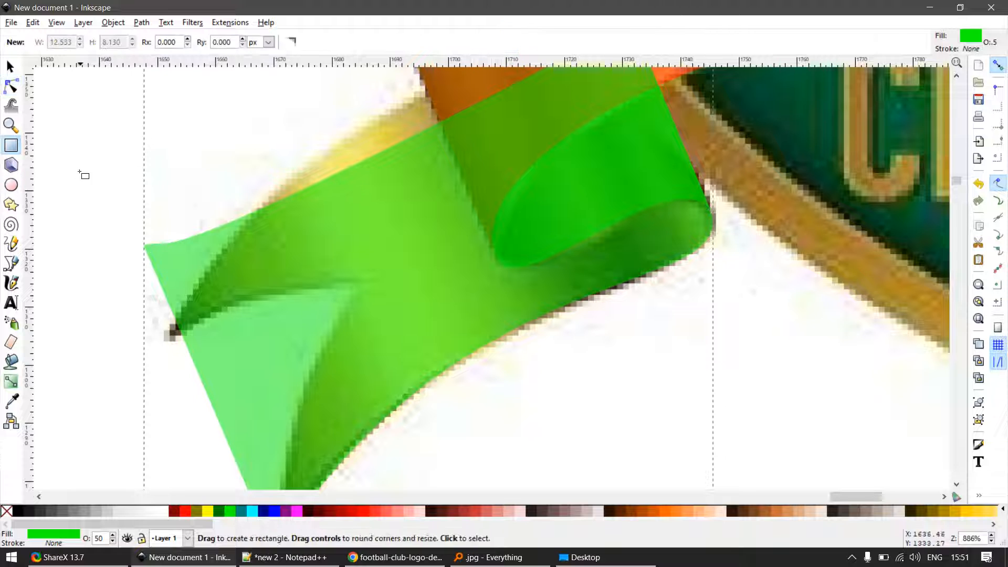
drag(82, 173, 180, 452)
key(s)
shift+click(257, 383)
key(ctrl+minus)
key(n)
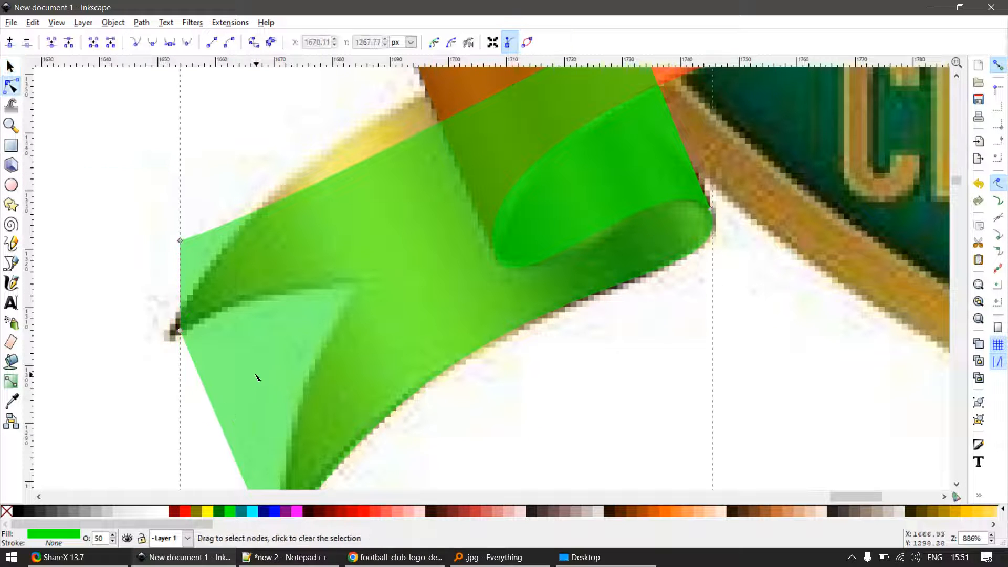
- Move the lower cut node to the tail's upper tip and delete the leftover upper corner node
drag(180, 332, 163, 342)
scroll(457, 310, down, 3)
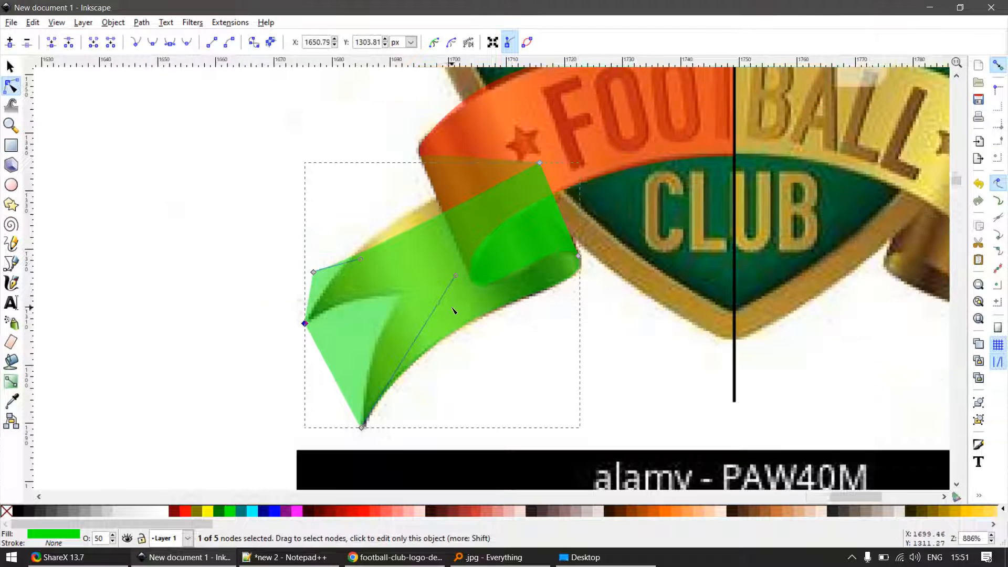
scroll(494, 195, up, 2)
click(240, 305)
key(Delete)
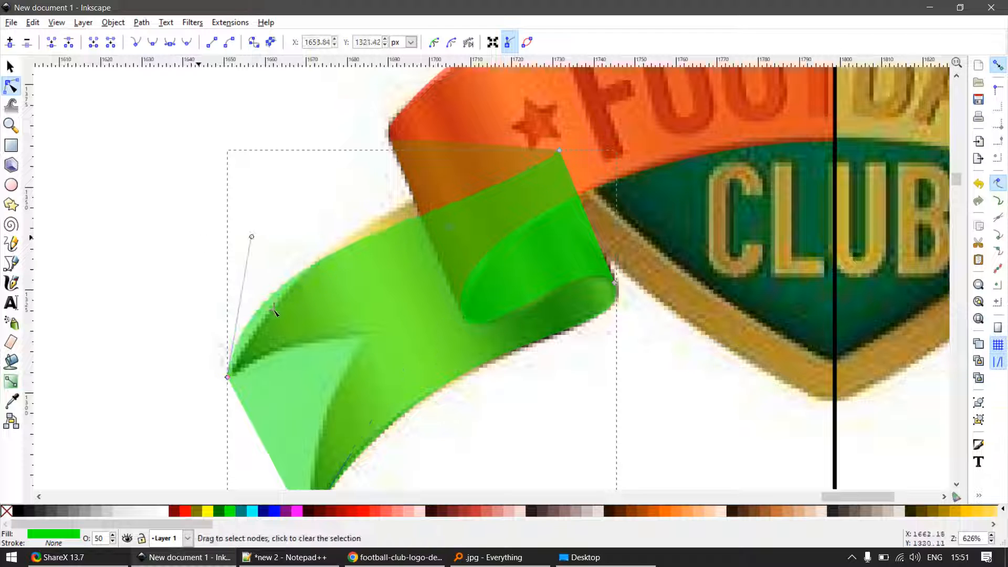
- Curve the tail piece's upper edge along the ribbon by adjusting the handles at both of its ends
drag(447, 227, 529, 143)
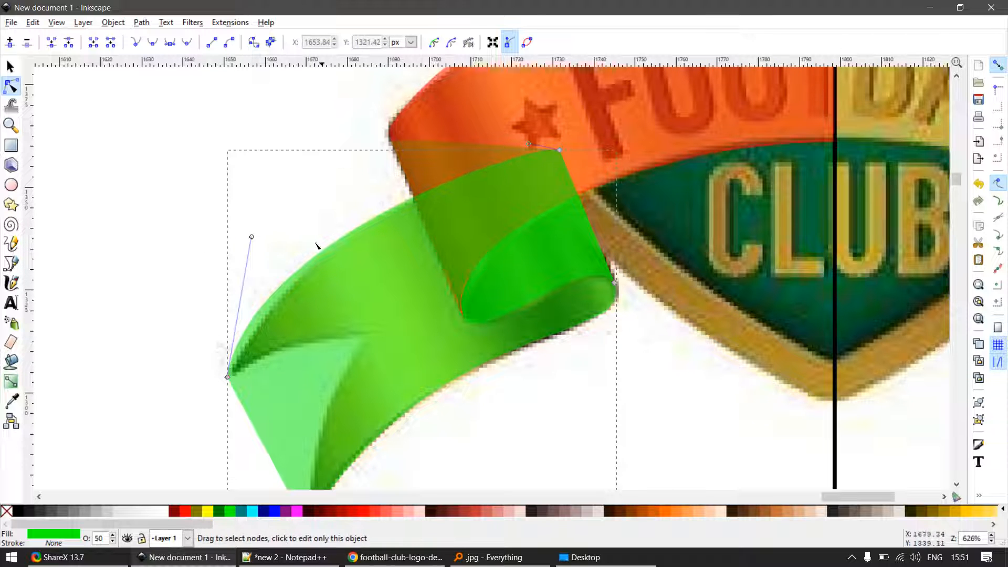
drag(252, 239, 347, 189)
scroll(336, 420, down, 2)
scroll(336, 420, up, 3)
- Draw a rectangle about 18 by 21 px over the tail's outer edge and subtract it from the tail piece
key(r)
mouse_move(284, 304)
mouse_down()
mouse_move(349, 356)
mouse_move(391, 425)
mouse_up()
key(s)
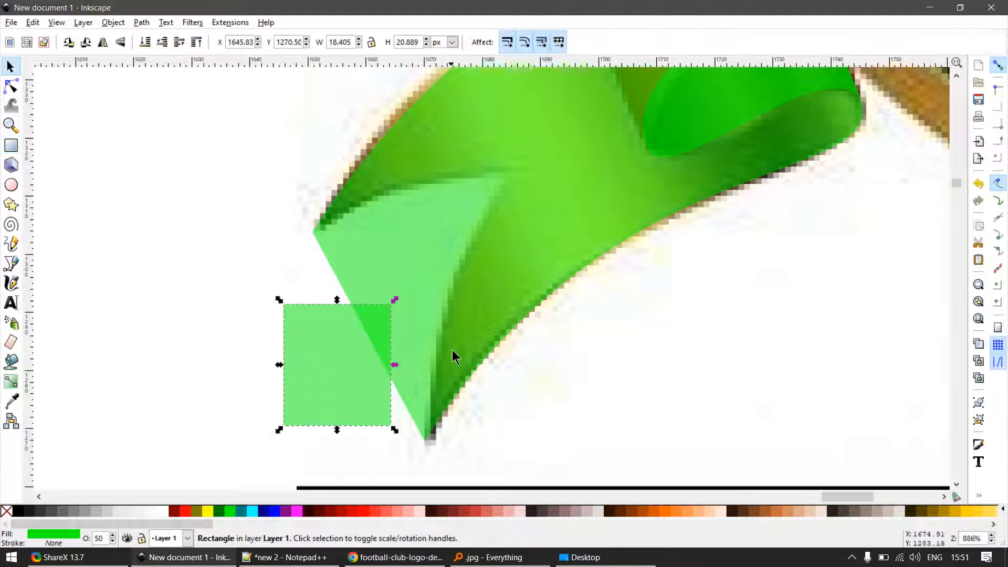
shift+click(453, 349)
key(ctrl+minus)
key(n)
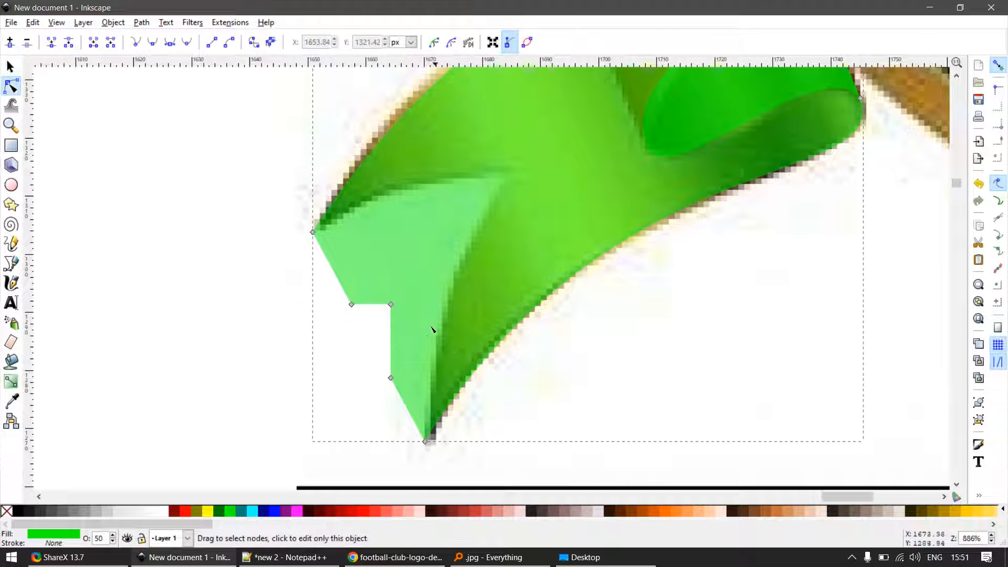
- Move the cut's inner corner node to the inner point of the tail's notch and delete the two extra nodes
drag(390, 304, 514, 179)
drag(326, 322, 394, 270)
click(392, 377)
key(Delete)
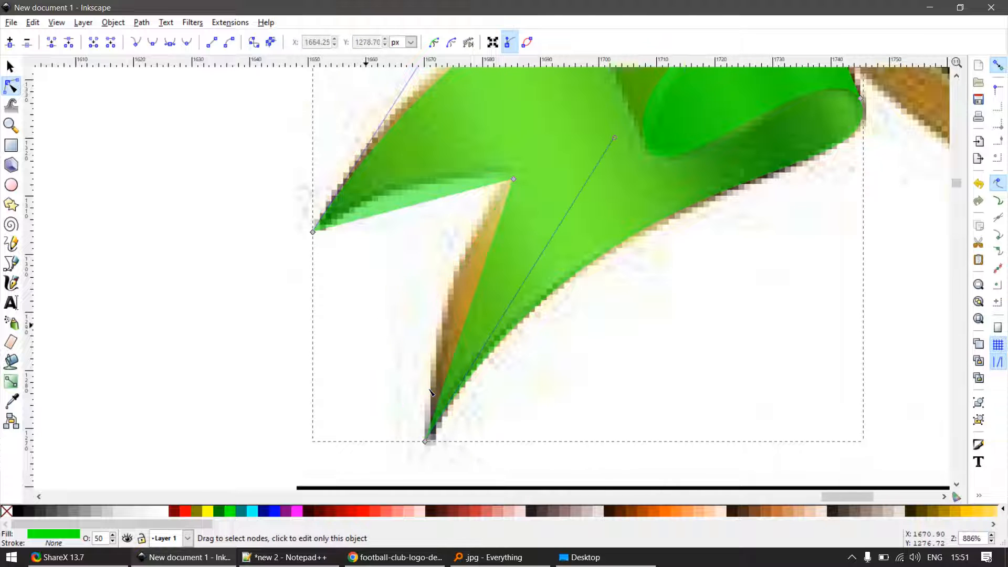
- Bend both straight edges of the tail's notch to follow the curved ribbon ends
key(s)
key(n)
drag(423, 210, 407, 190)
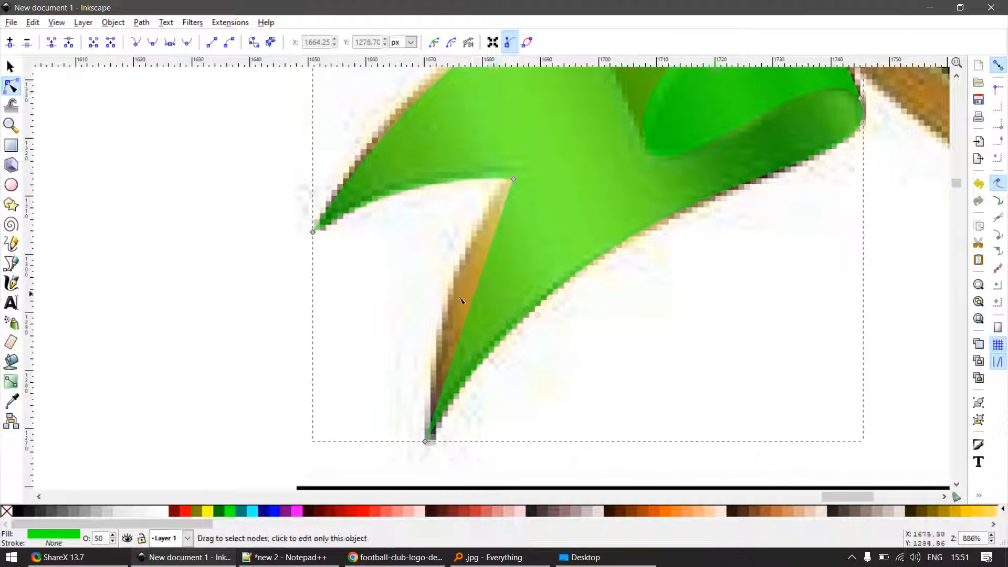
drag(471, 319, 450, 311)
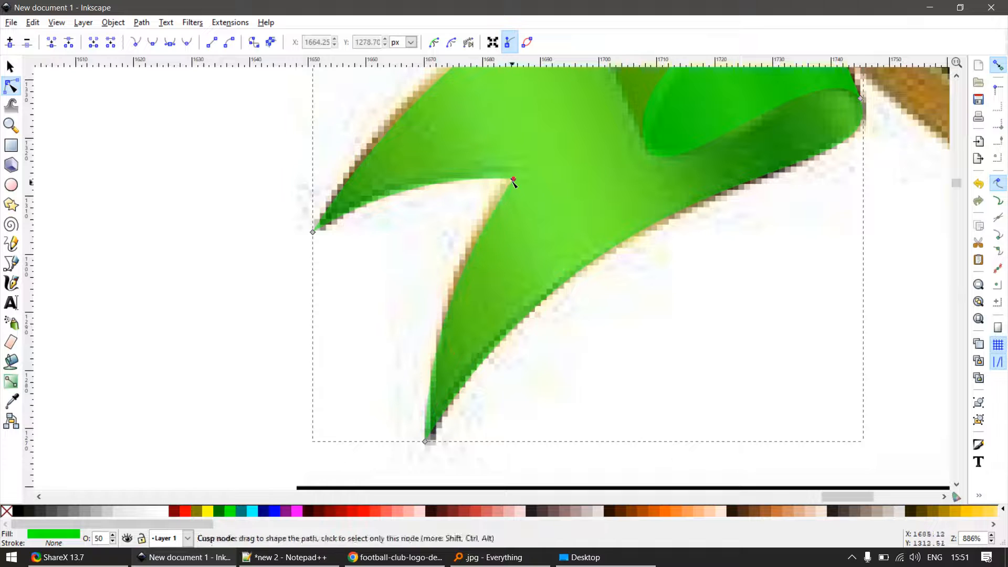
scroll(516, 201, down, 4)
key(s)
- Fill the tail piece with cyan
drag(538, 197, 563, 285)
key(ctrl+z)
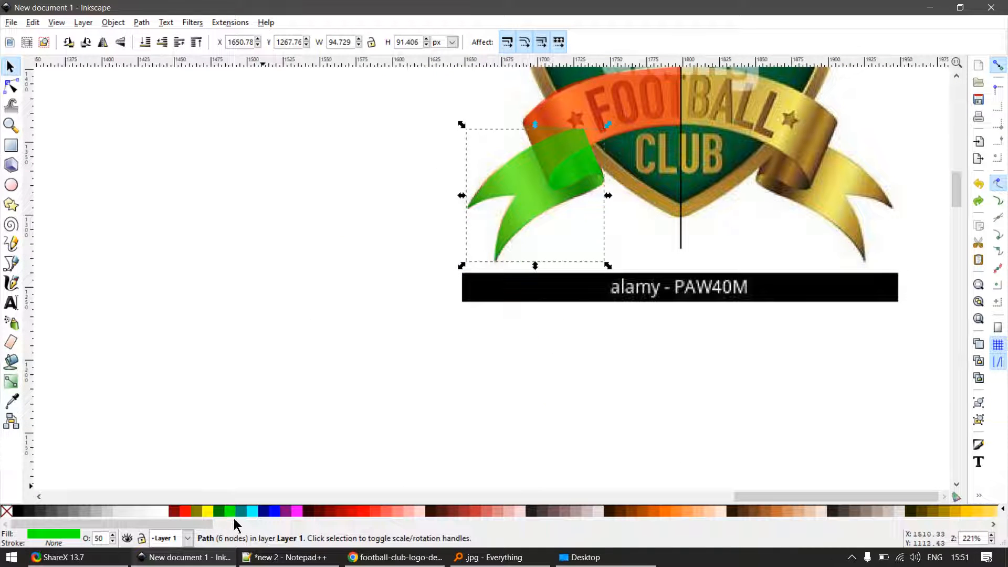
click(251, 512)
scroll(502, 317, down, 2)
click(581, 265)
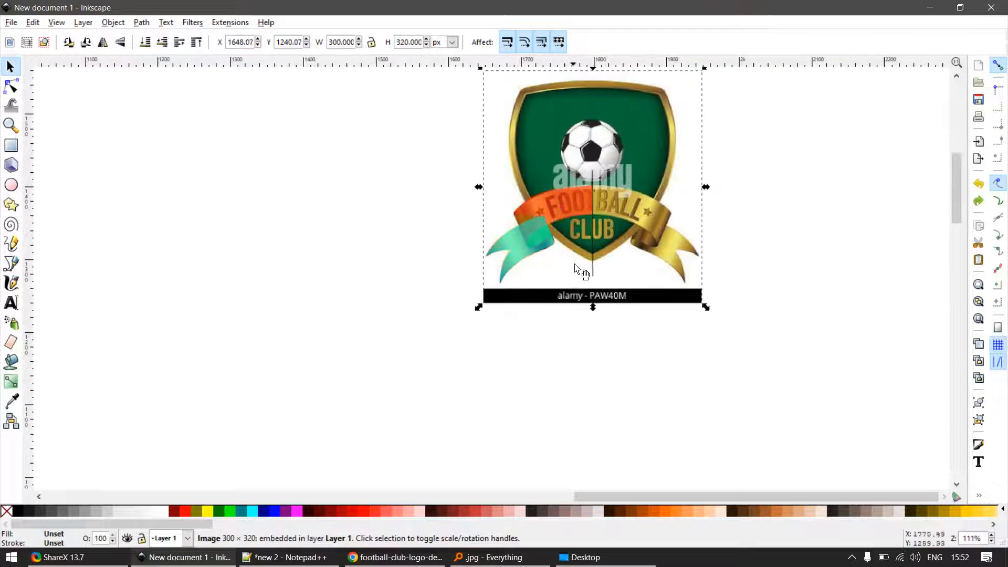
scroll(581, 265, up, 2)
click(444, 233)
scroll(458, 174, up, 3)
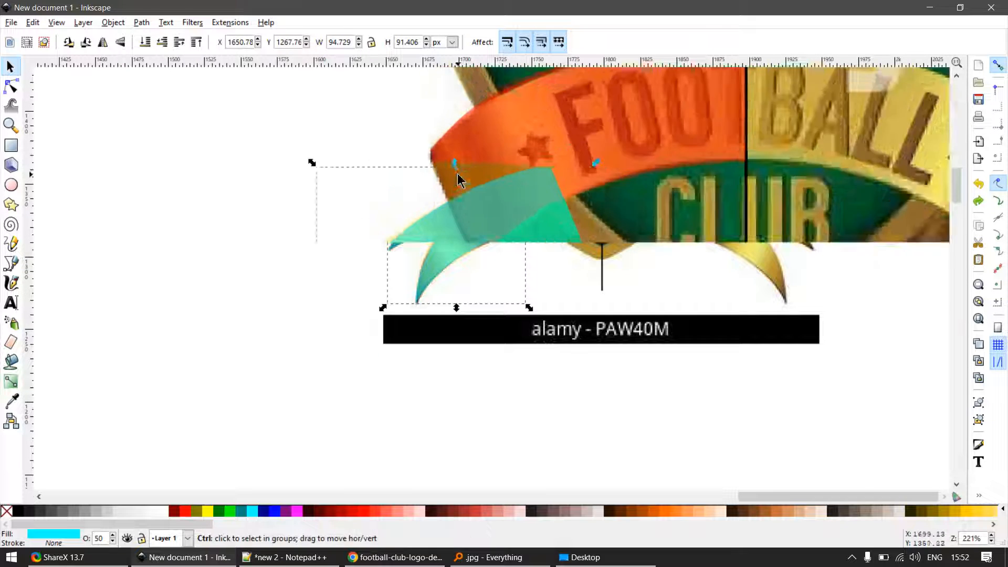
key(Escape)
drag(464, 168, 491, 260)
key(ctrl+z)
scroll(585, 265, down, 3)
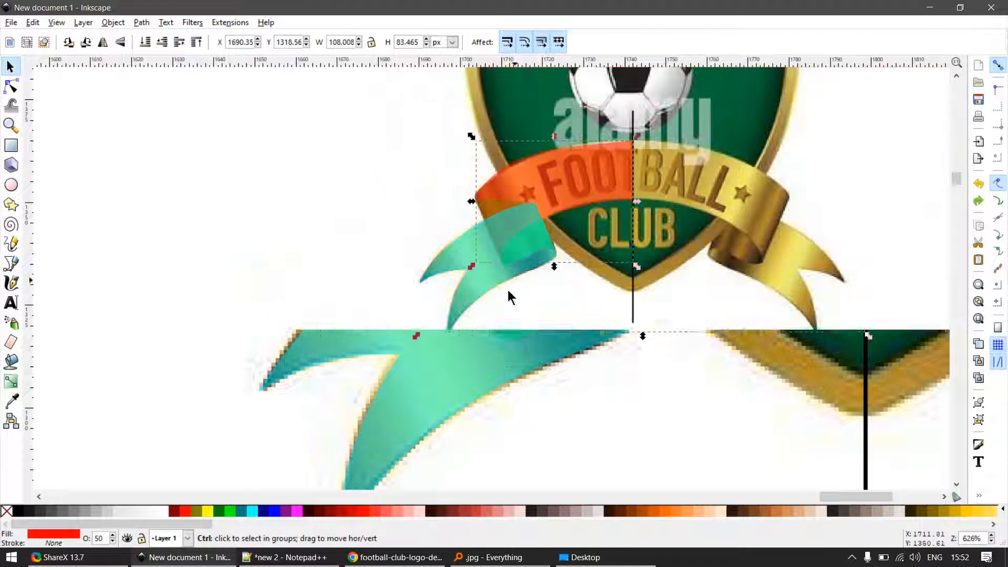
- Select all the traced ribbon pieces and move them off the logo image to the empty canvas at its left
click(205, 376)
drag(226, 431, 670, 124)
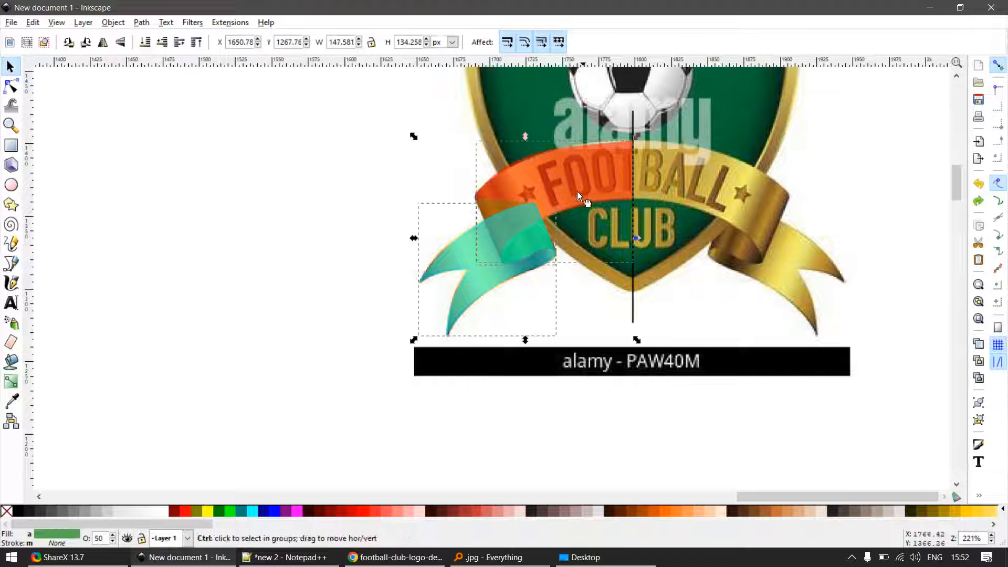
drag(583, 202, 392, 202)
click(282, 273)
key(ctrl+z)
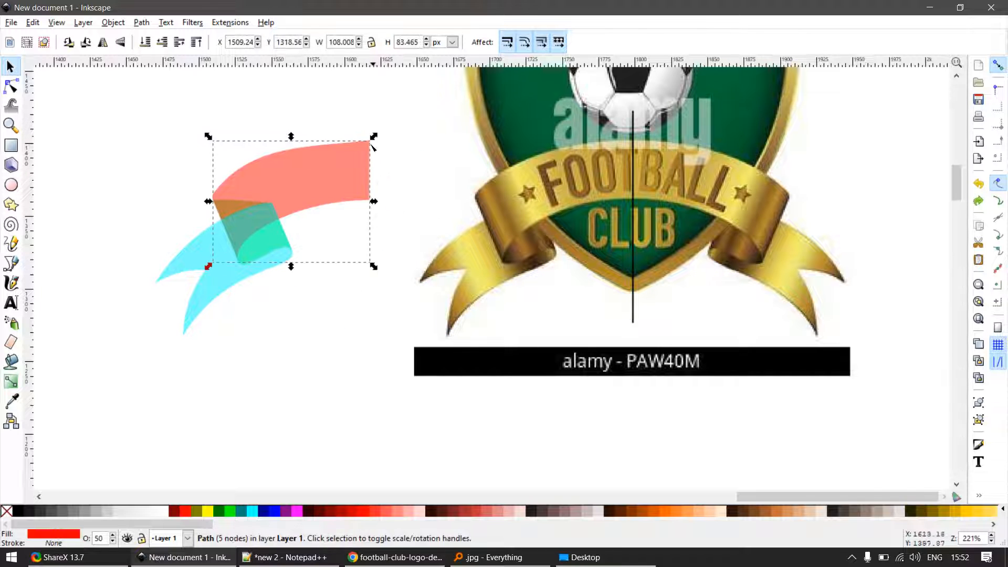
- Adjust the handle of the red shape's upper-right node to level the upper edge at the centre line
double_click(369, 144)
click(370, 141)
drag(311, 147, 317, 141)
key(s)
- Raise the red ribbon shape to the top of the stacking order
drag(315, 183, 371, 215)
key(ctrl+z)
key(Home)
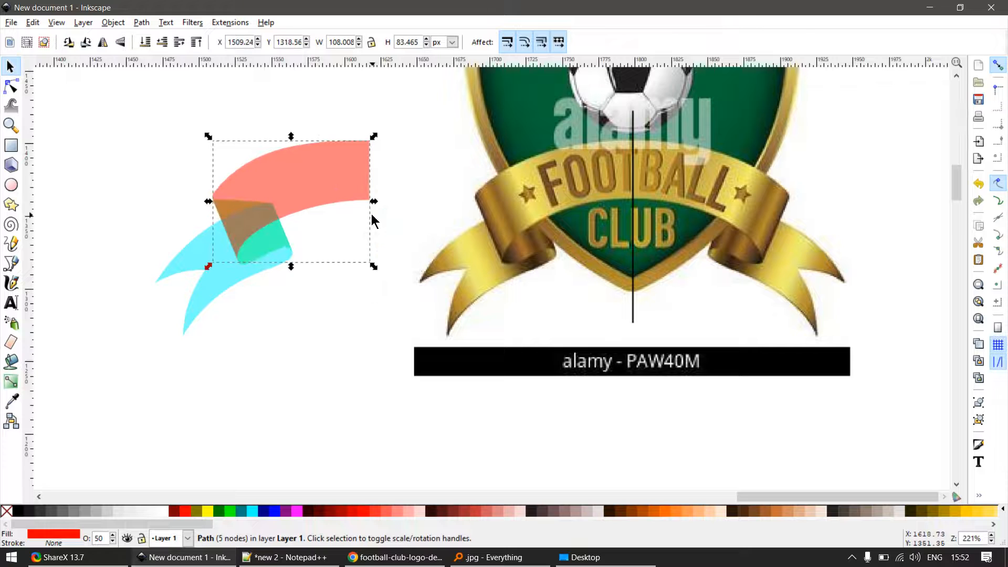
- Switch to the Notepad++ notes and, after a blank line, add the lines "stop:" and "node/titik warna"
scroll(573, 162, up, 3)
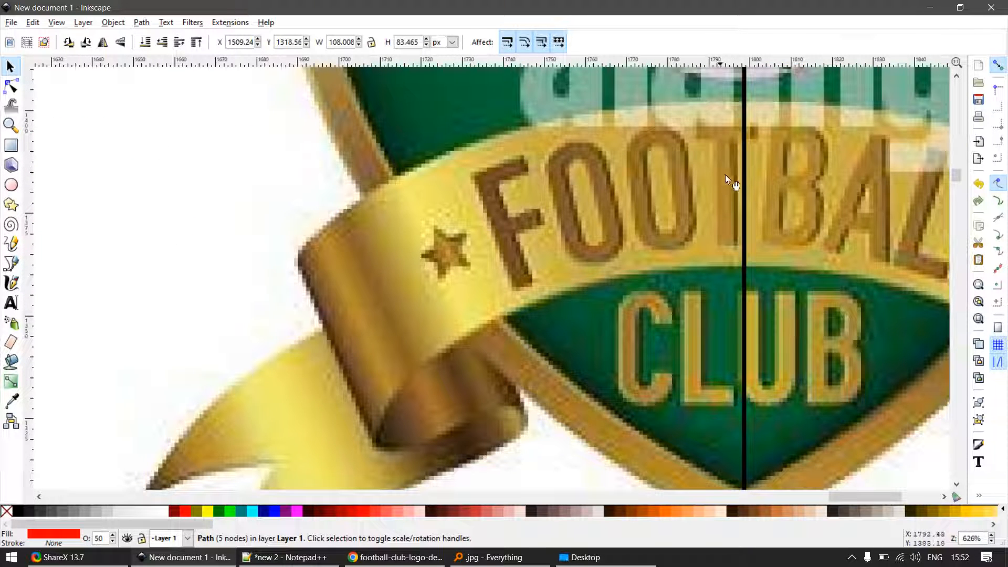
click(269, 555)
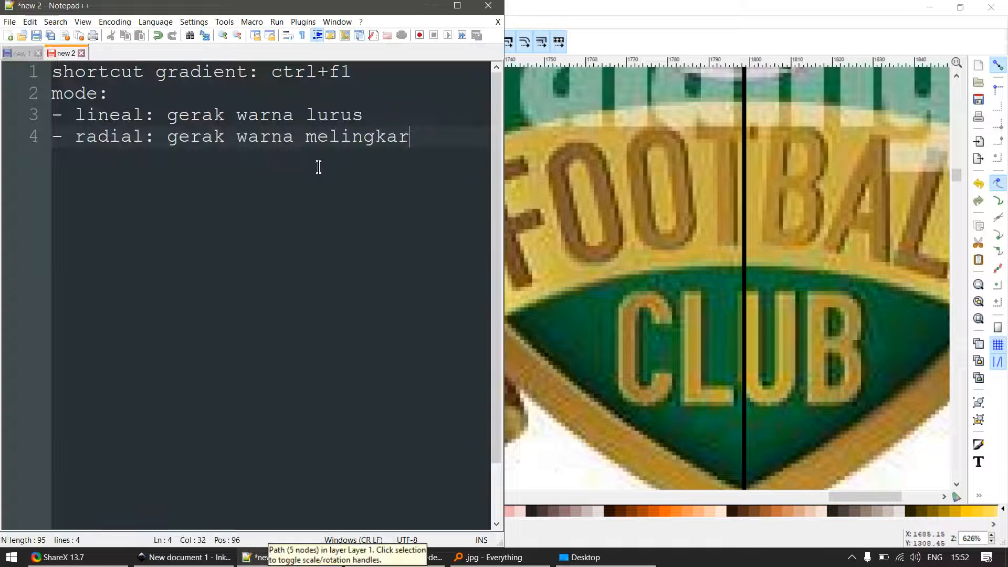
key(Return)
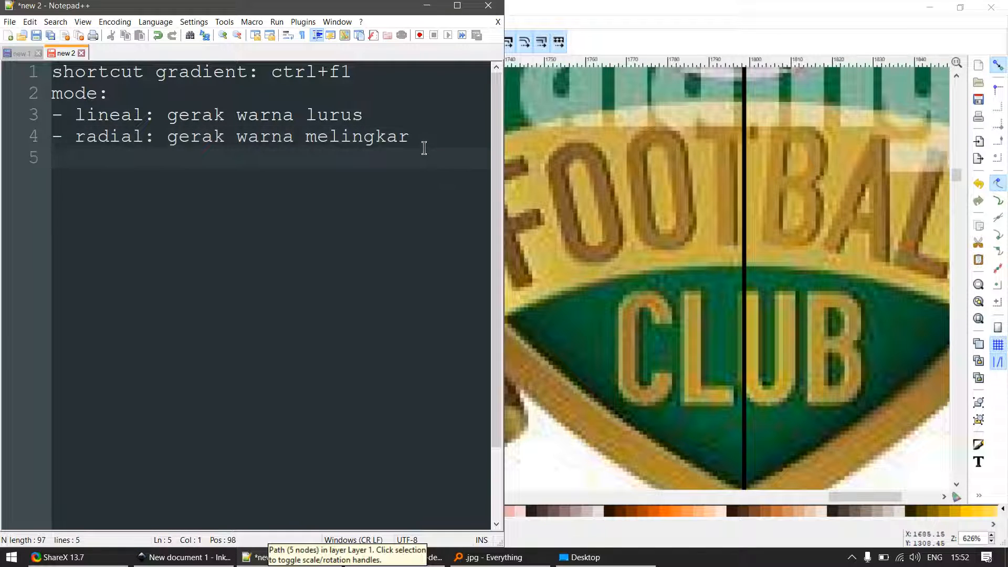
key(Return)
text(stop:)
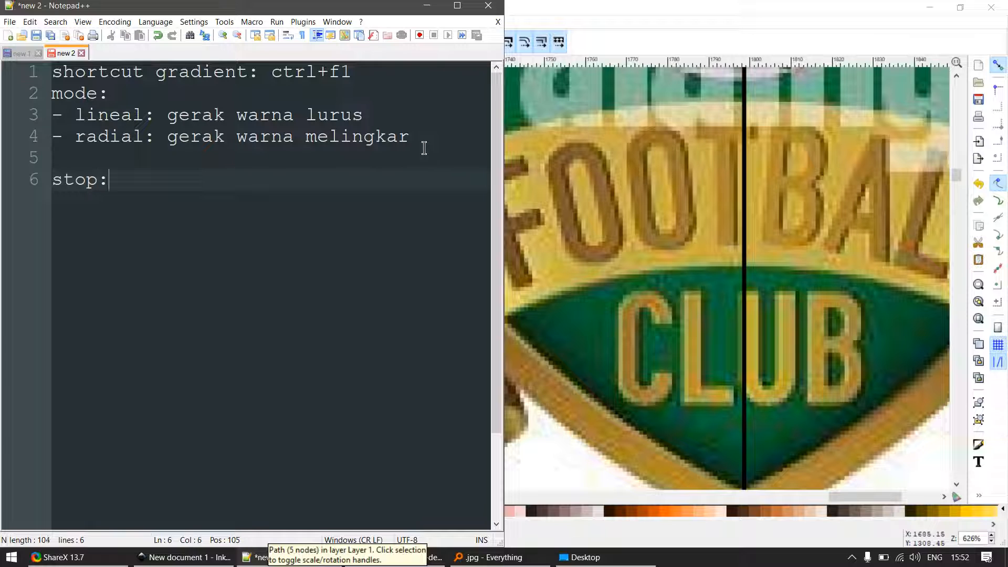
key(Return)
text(node/t)
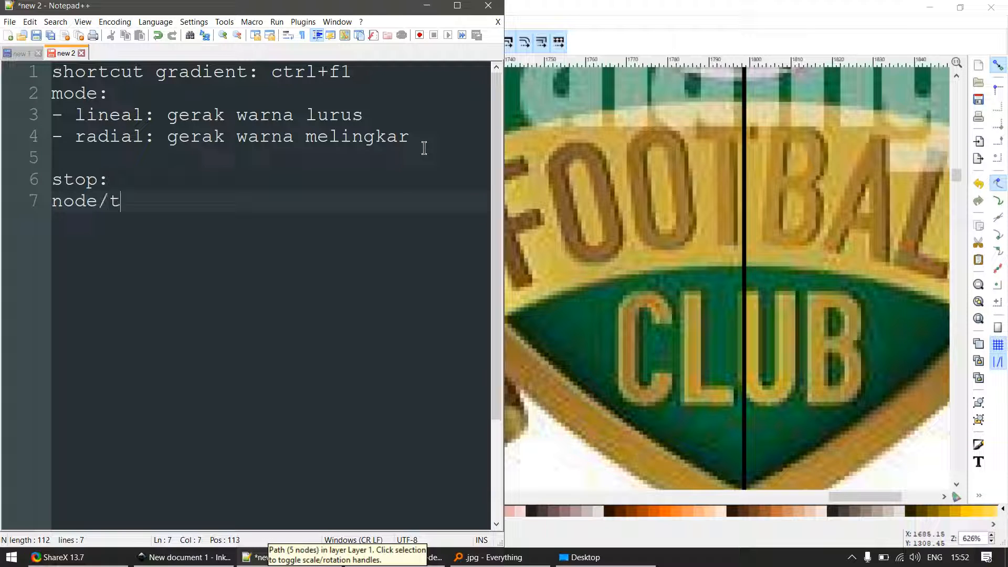
text(itik warna)
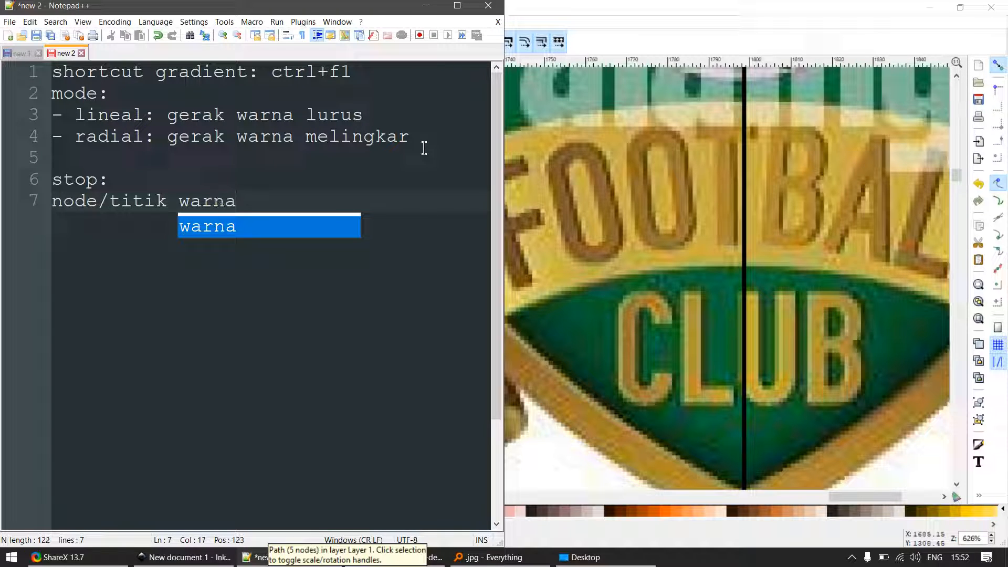
key(Escape)
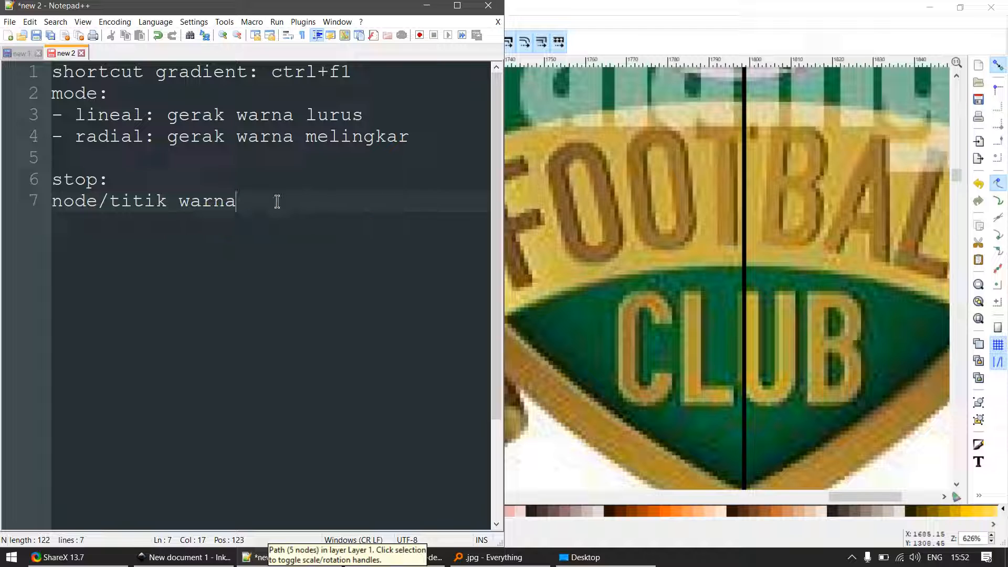
- Below another blank line in the notes, add the lines "stop .. stop:" and "gradient"
key(Return)
key(Return)
text(stop)
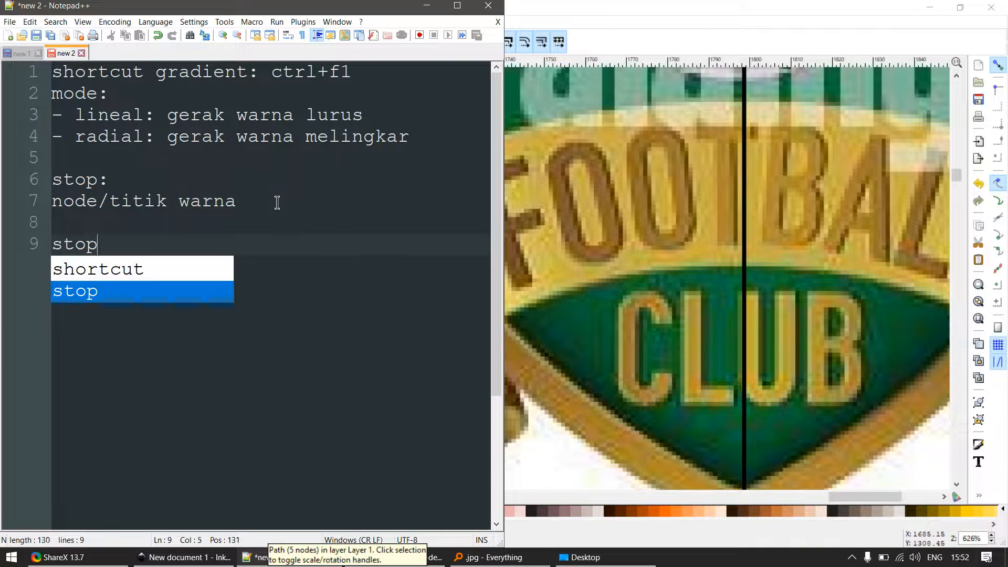
text( .. stop:)
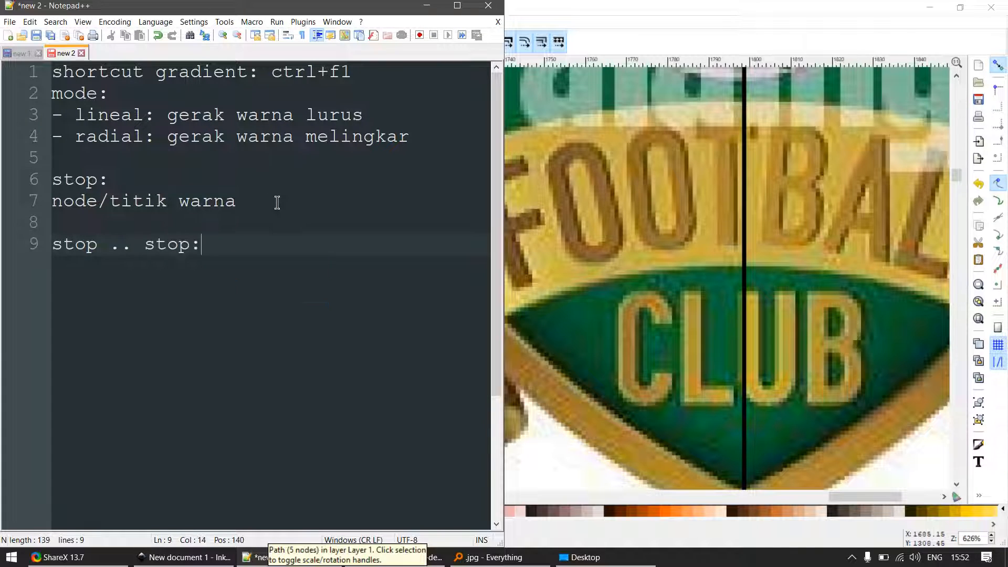
key(Return)
text(gradient)
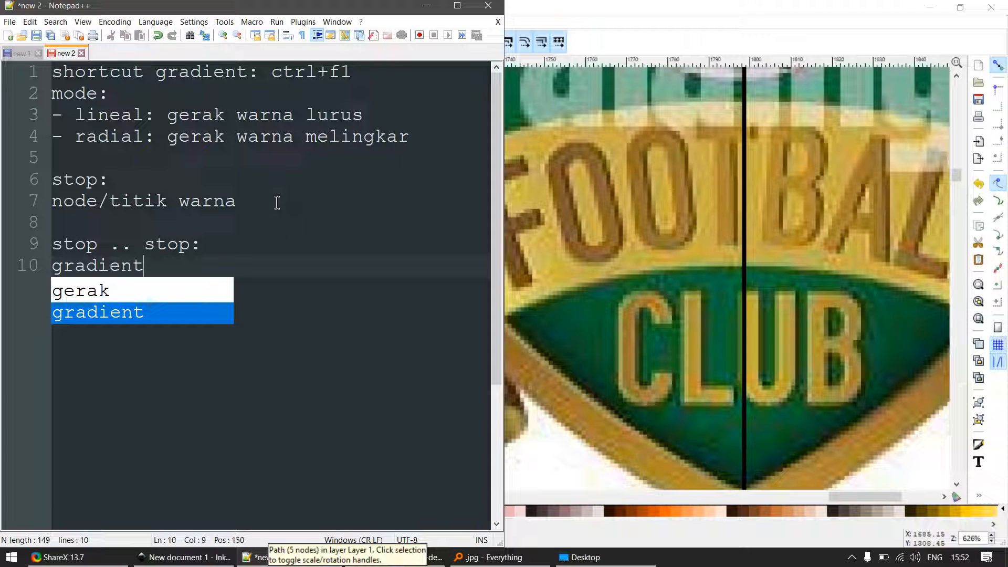
key(Return)
key(Return)
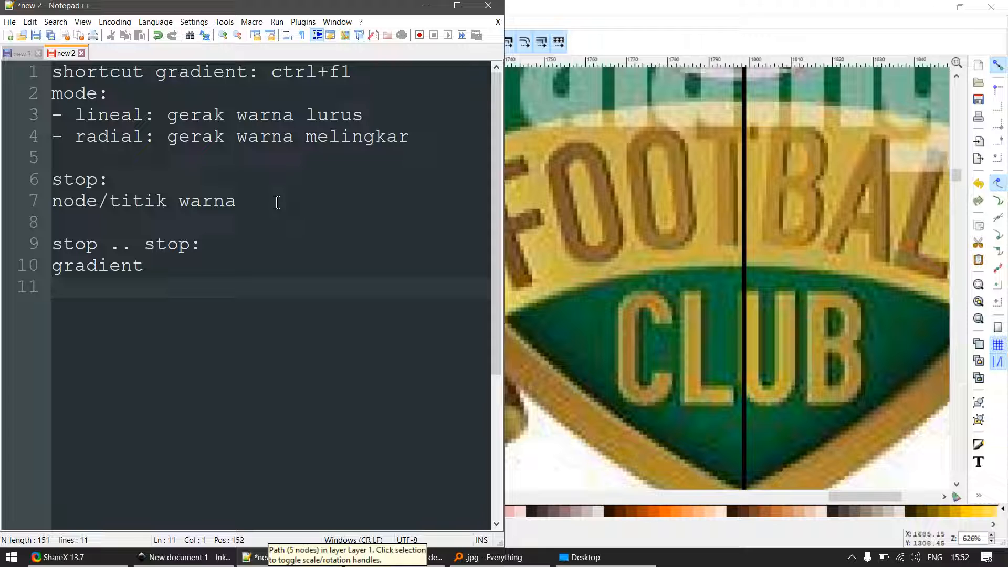
- Switch back to Inkscape and draw a thin rectangle about 130 by 13 px above the logo ribbon's left half
click(667, 240)
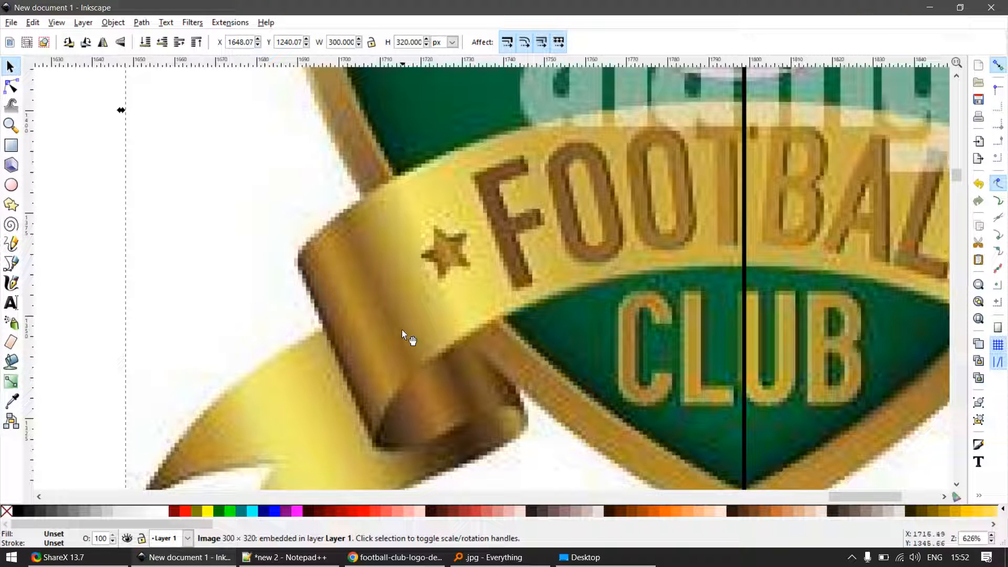
scroll(402, 330, down, 3)
scroll(380, 363, up, 6)
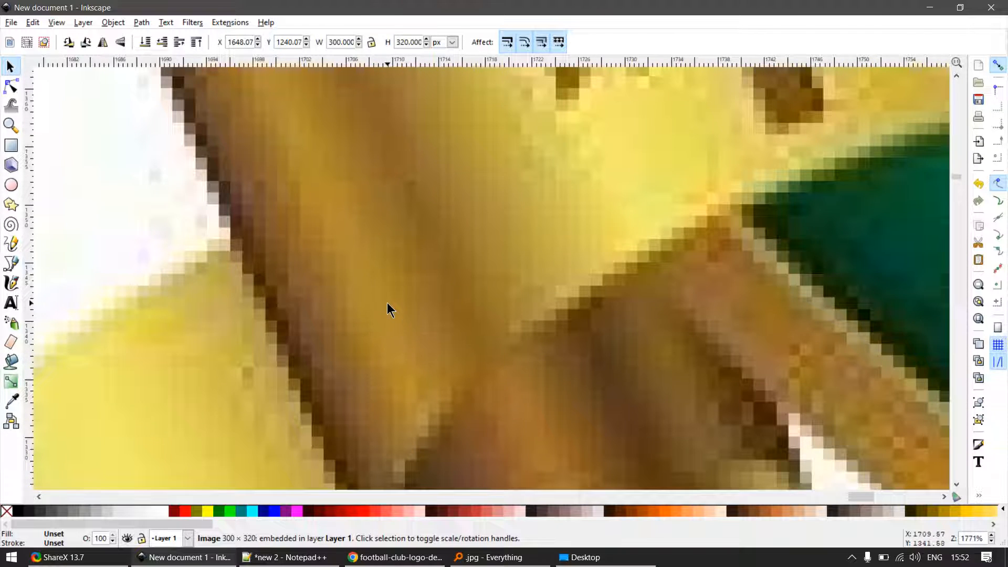
scroll(389, 309, down, 4)
key(e)
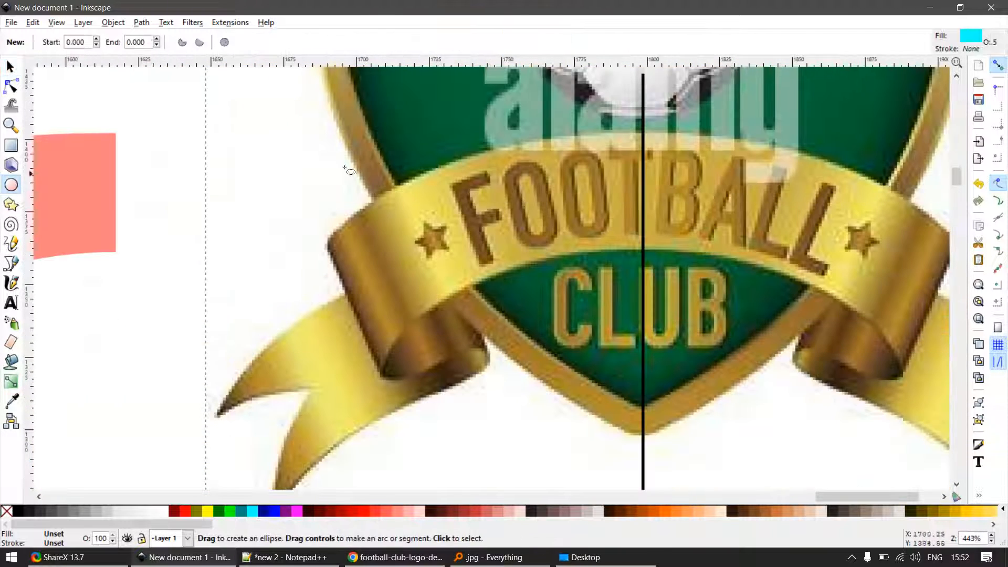
key(r)
drag(259, 99, 641, 139)
key(s)
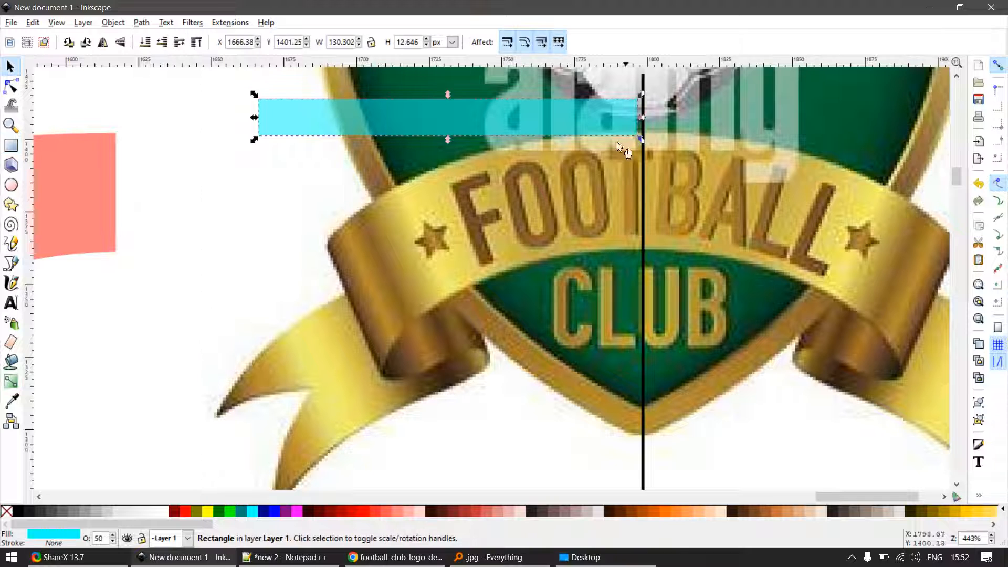
- Apply a horizontal linear gradient along the rectangle's full length and add three intermediate stops near its left end
key(g)
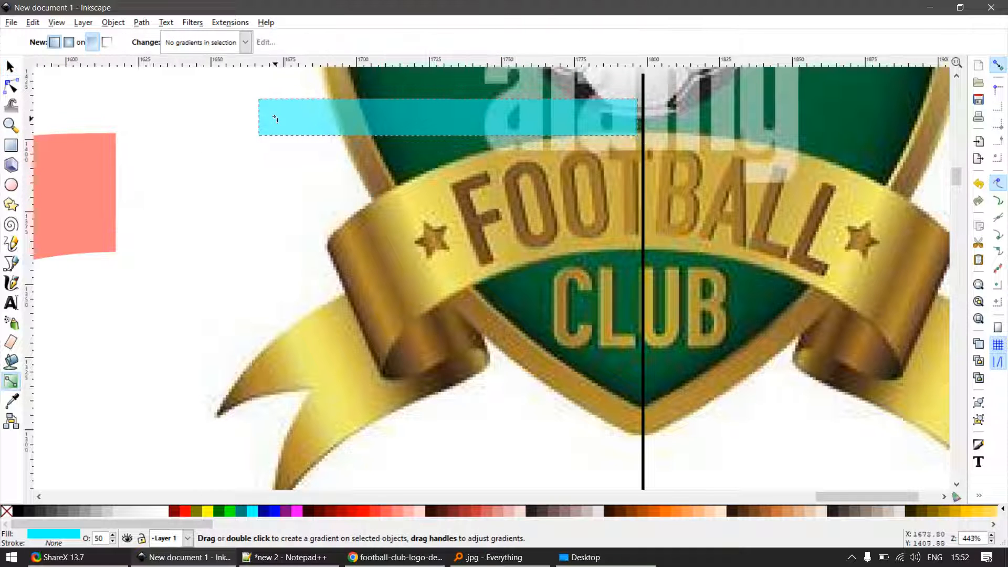
drag(275, 118, 634, 117)
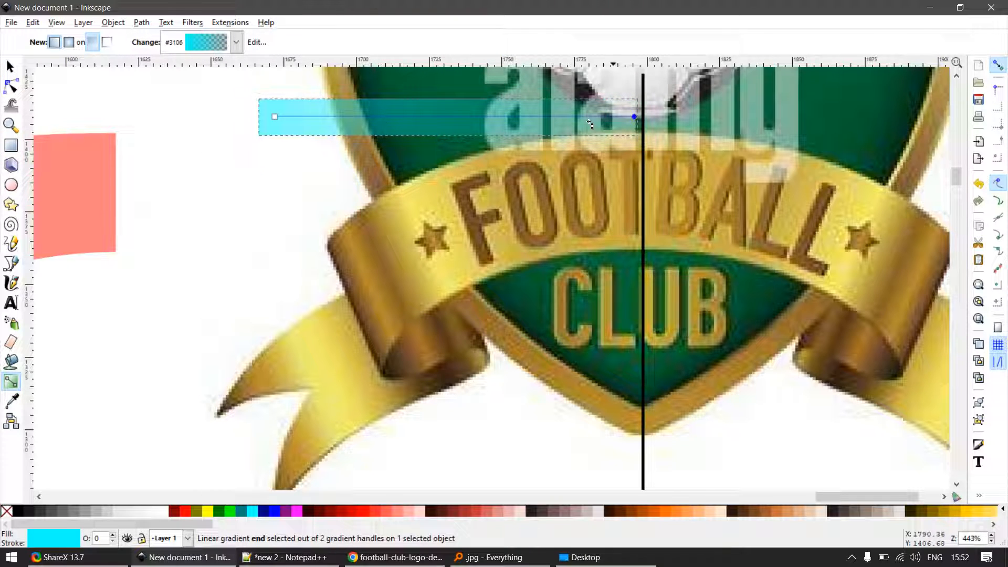
drag(275, 117, 262, 116)
double_click(281, 116)
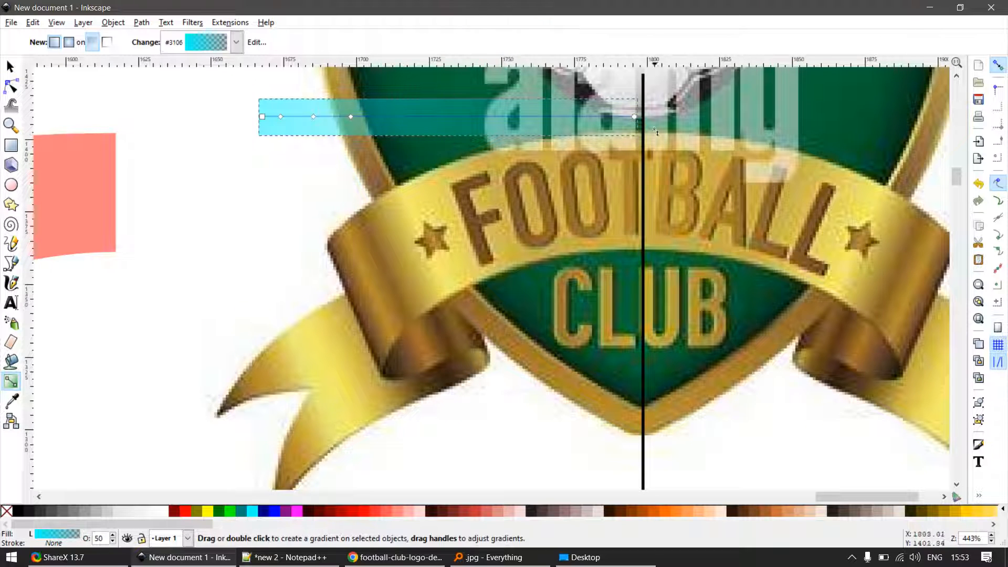
- Colour the gradient's end stop with the gold sampled beside the centre line and the third mid stop with the ribbon's bright yellow below the star
click(634, 117)
key(d)
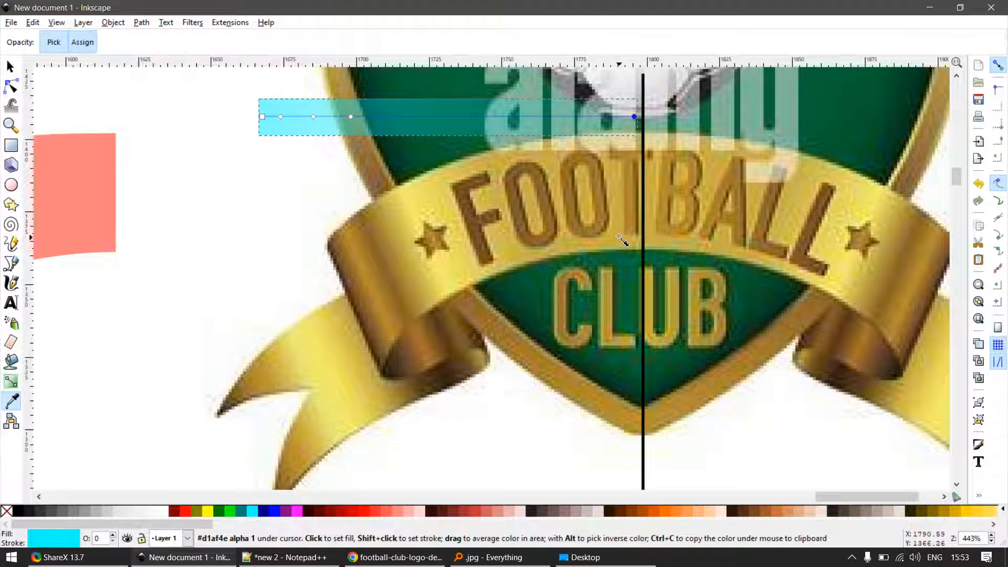
click(634, 231)
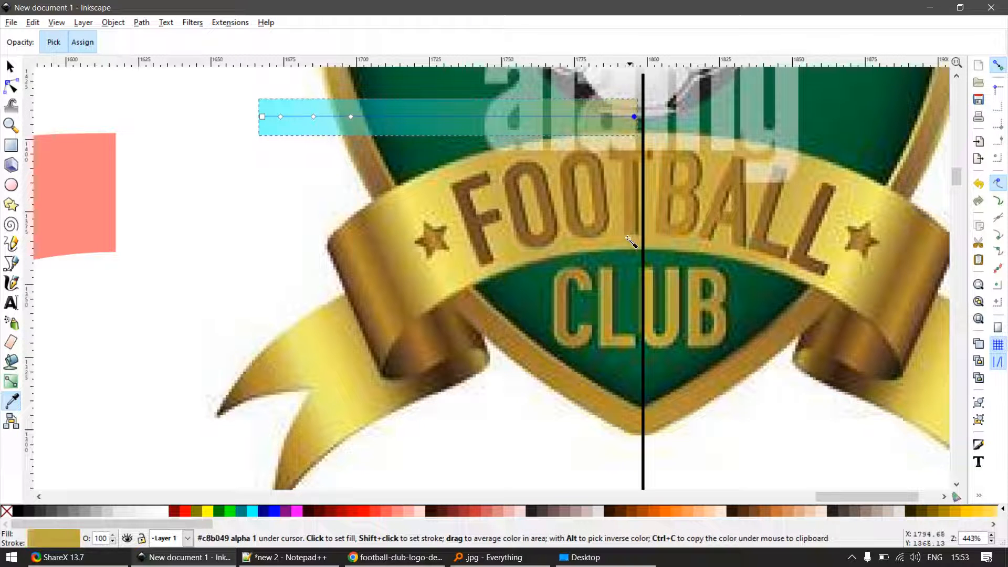
click(351, 116)
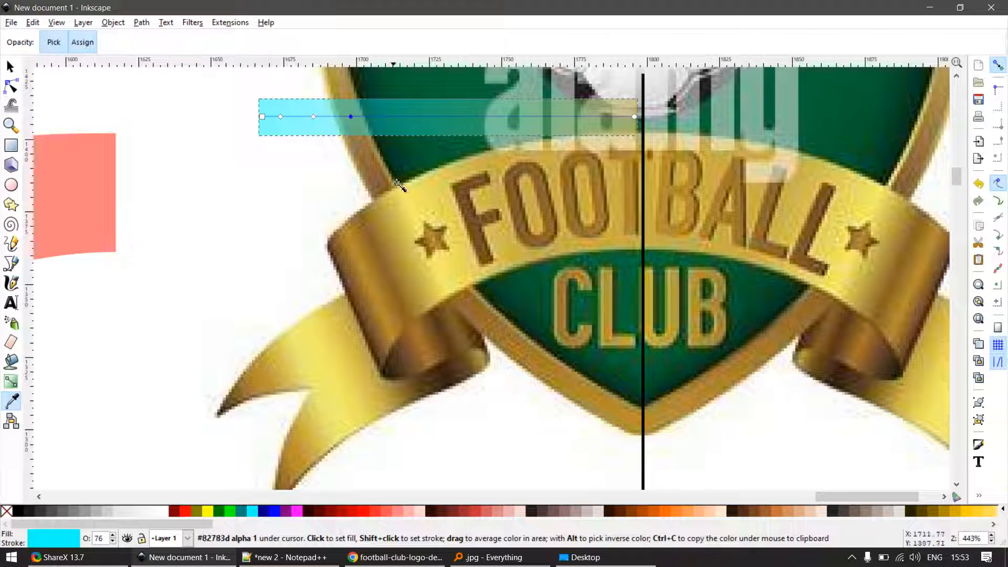
click(433, 261)
- Colour the second mid, first mid and start stops with the brown, gold-brown and dark brown sampled from the logo ribbon's left fold
click(313, 116)
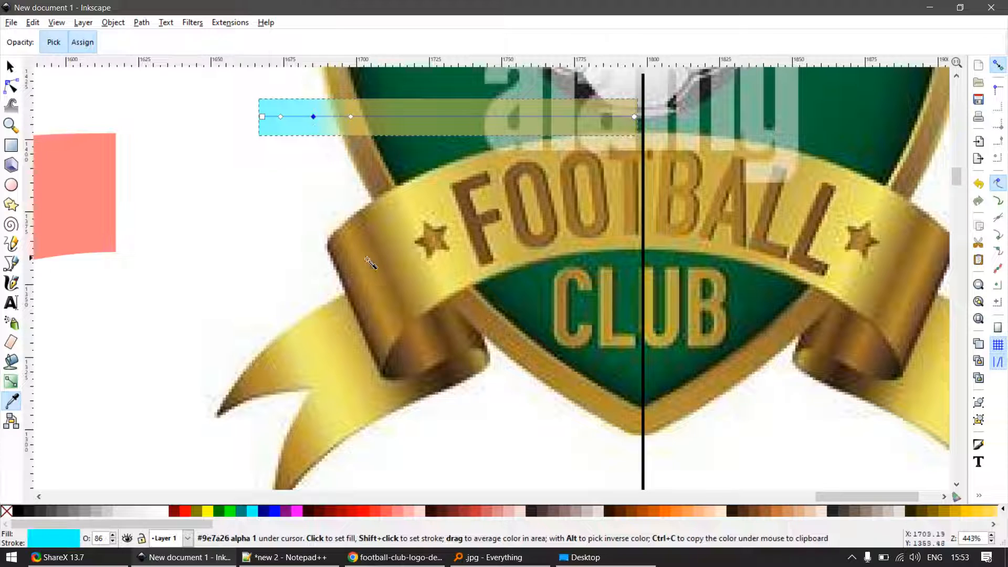
click(391, 286)
click(280, 116)
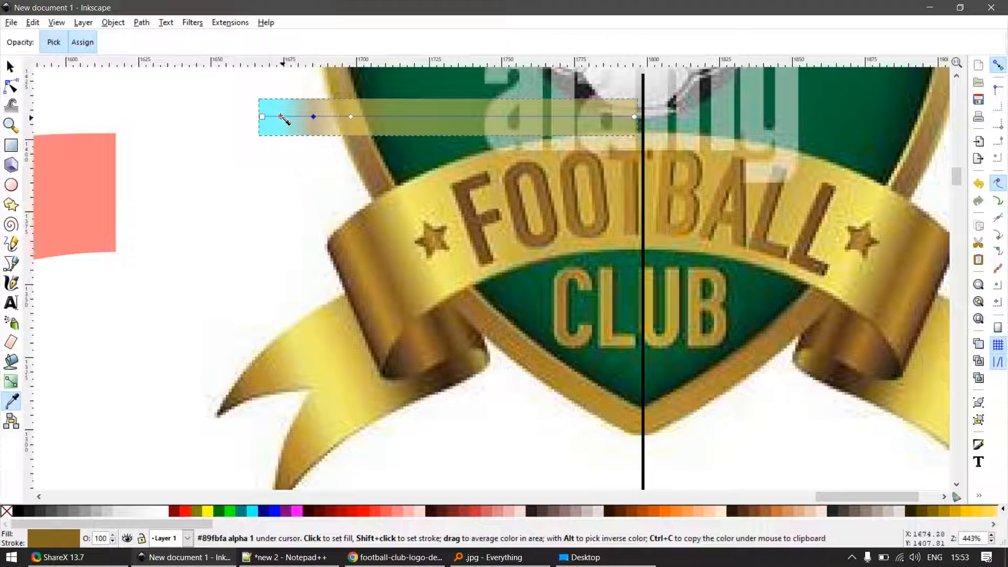
click(382, 311)
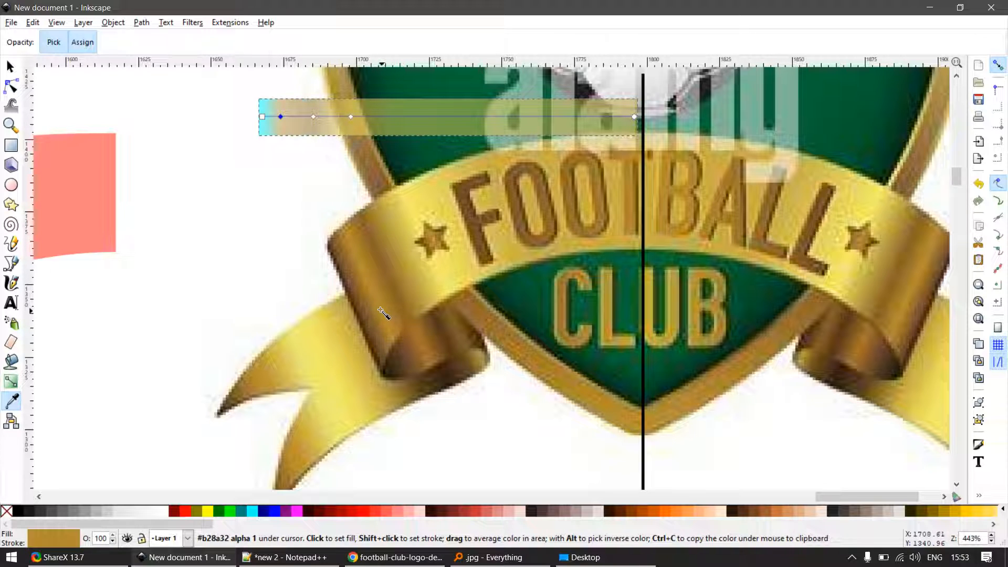
click(262, 117)
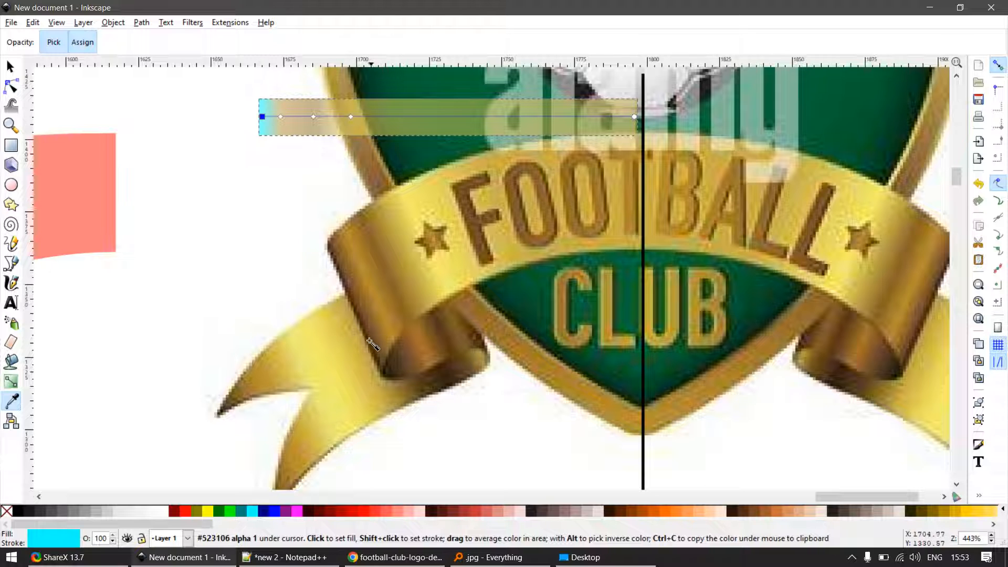
click(373, 344)
- Set the gradient rectangle's opacity to 100 and move it onto the empty canvas above the traced ribbon pieces
key(s)
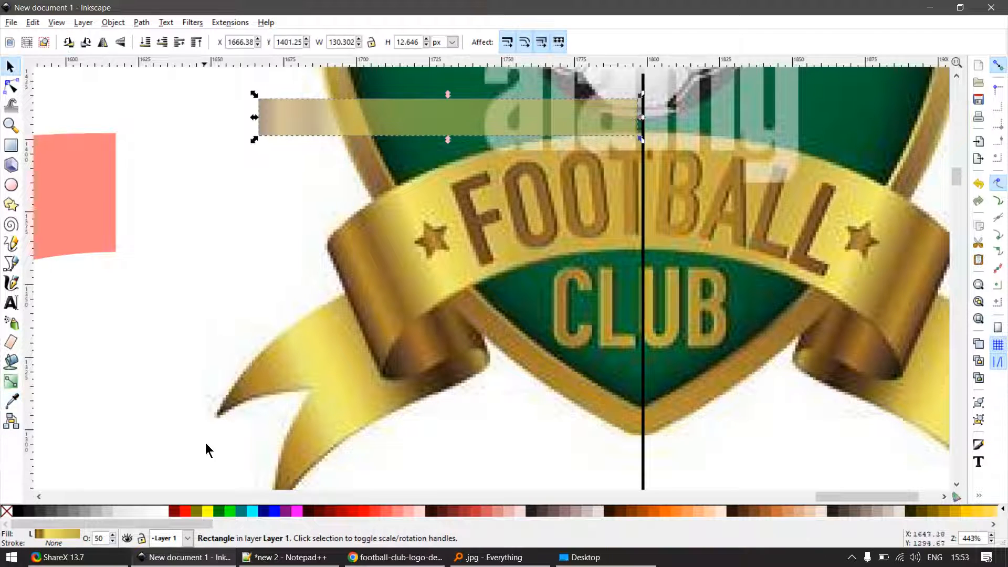
key(Return)
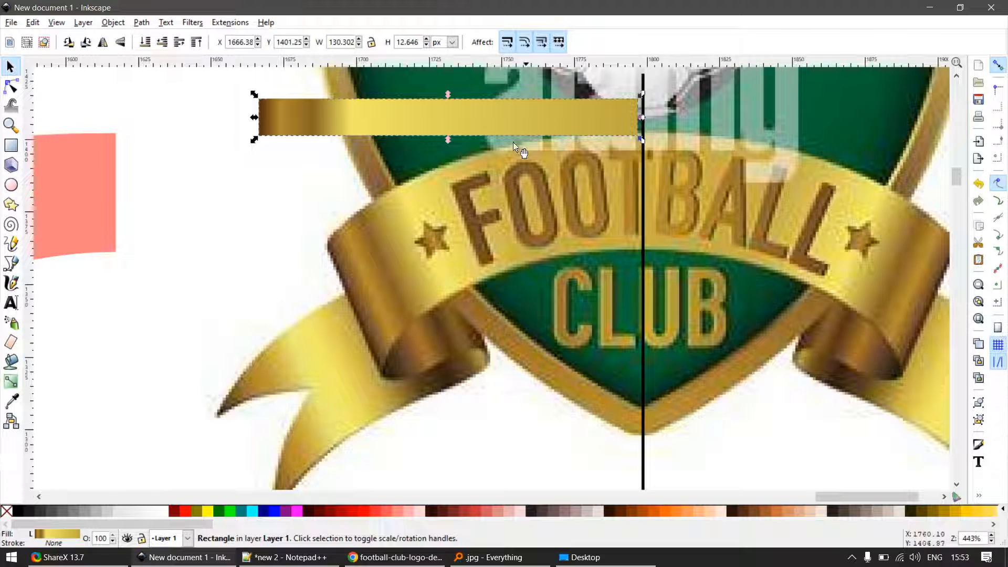
drag(356, 124, 394, 182)
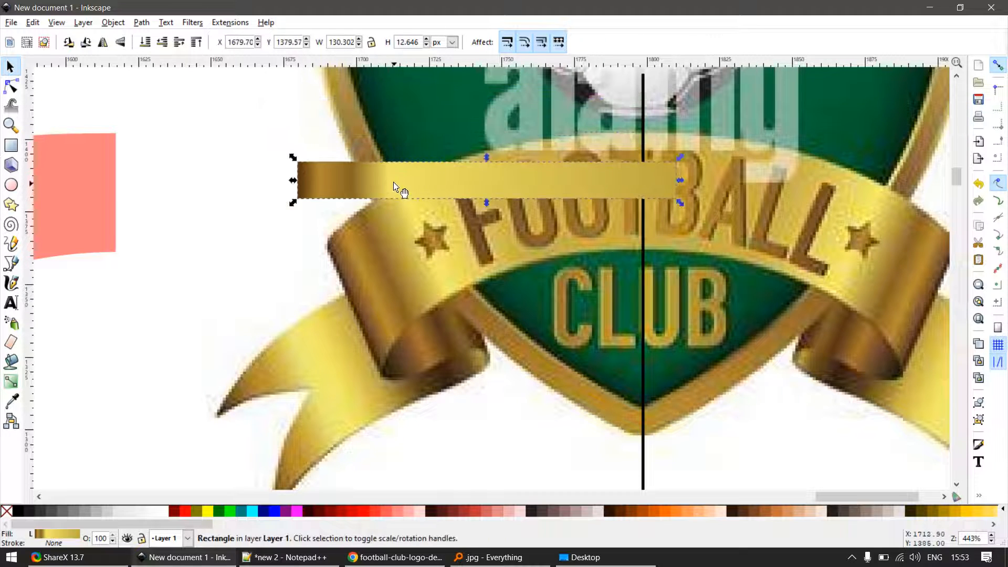
key(ctrl+z)
scroll(547, 230, down, 3)
drag(453, 202, 276, 188)
scroll(336, 199, up, 1)
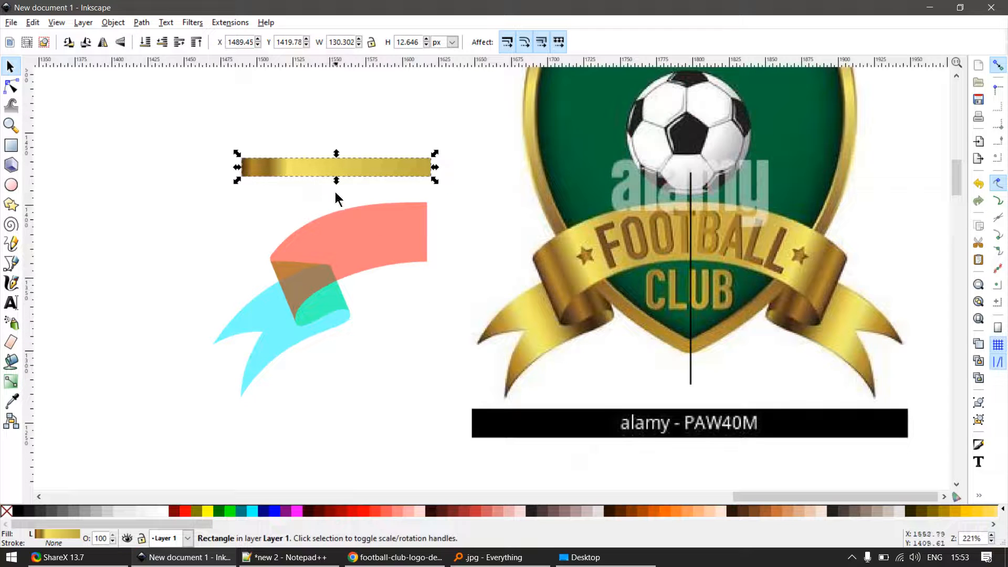
- Paste the gradient rectangle's style onto the red ribbon shape and set the shape's opacity to 100
click(373, 241)
key(ctrl+shift+v)
click(383, 307)
drag(380, 242, 411, 289)
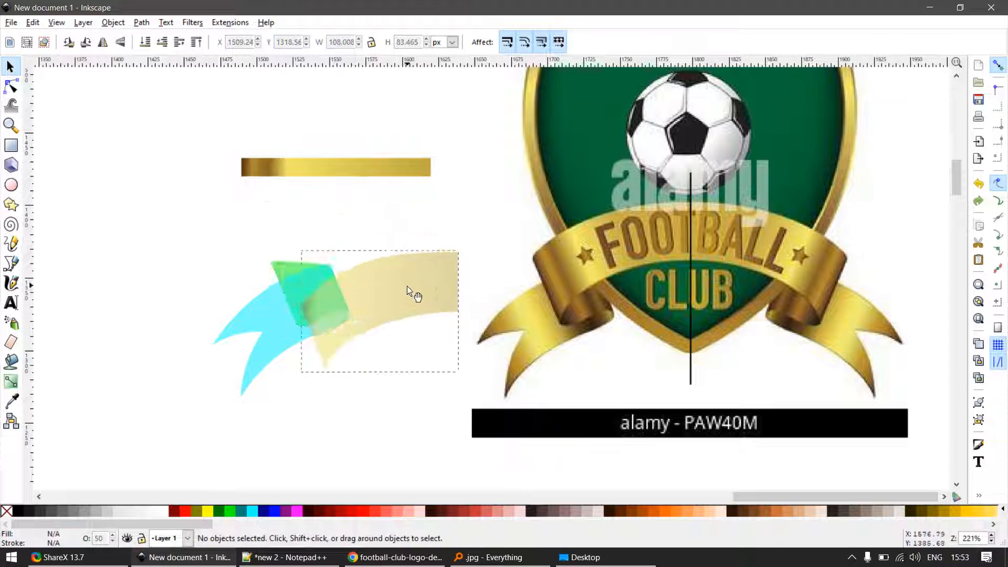
key(ctrl+z)
click(106, 539)
text(1)
key(Return)
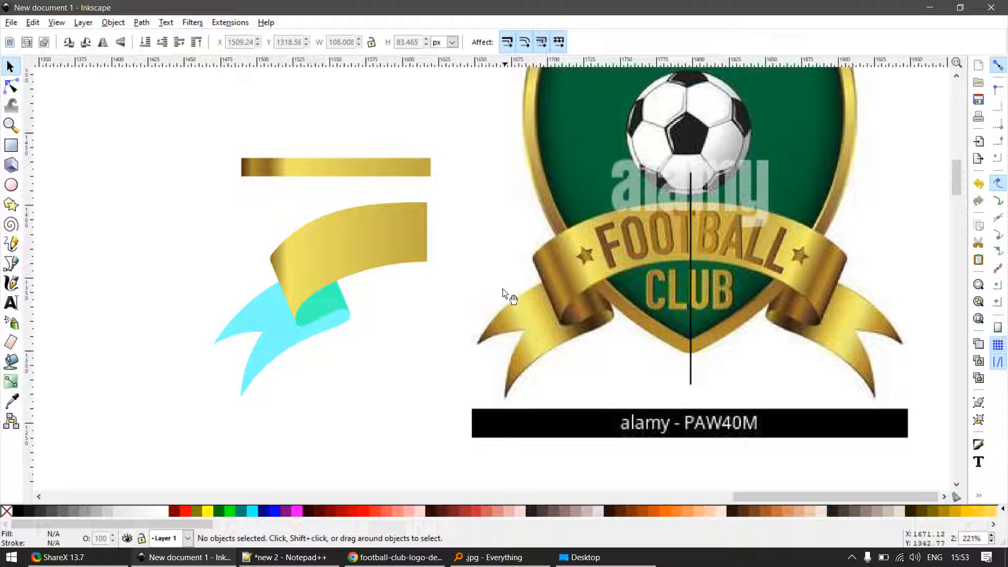
- Reposition the ribbon shape's gradient from its left fold edge to its right edge, and shift the third mid stop further right
click(351, 266)
key(g)
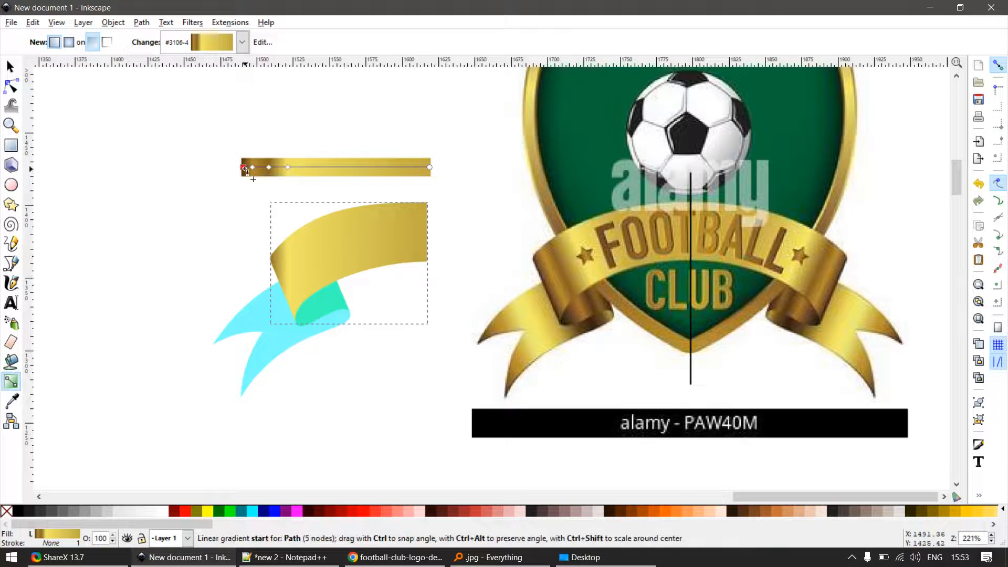
drag(244, 168, 272, 268)
scroll(372, 231, up, 1)
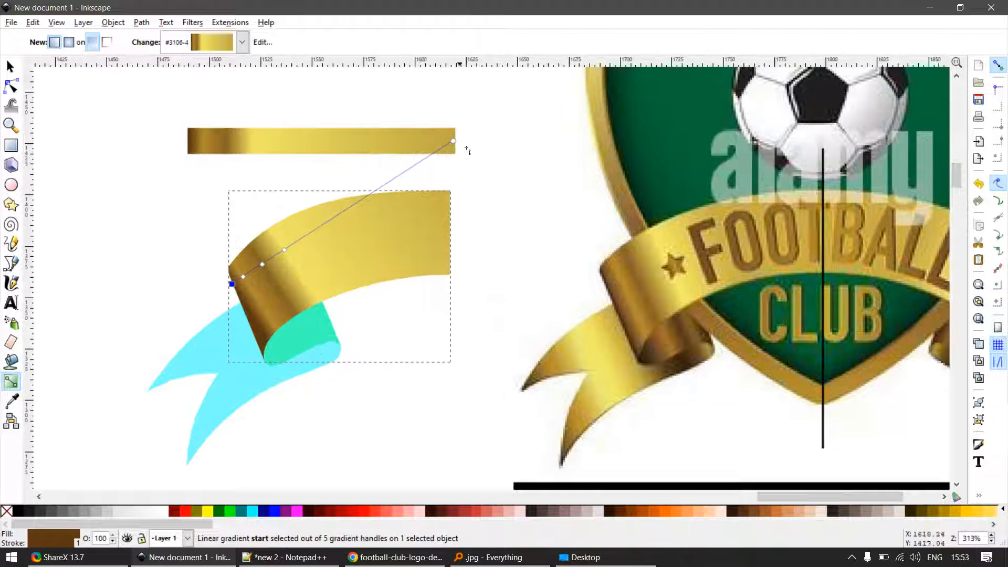
drag(455, 142, 446, 225)
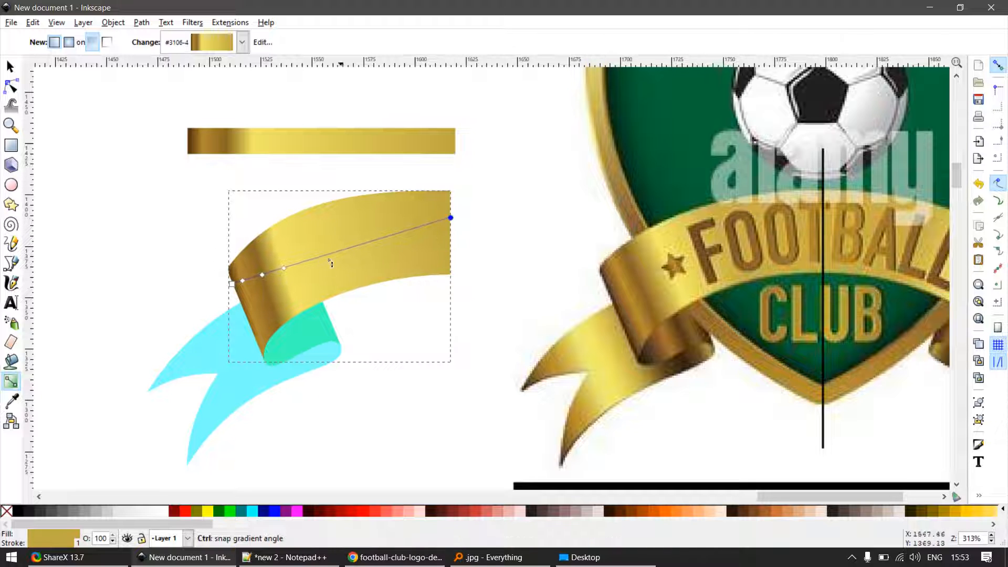
scroll(275, 278, up, 1)
drag(284, 267, 316, 257)
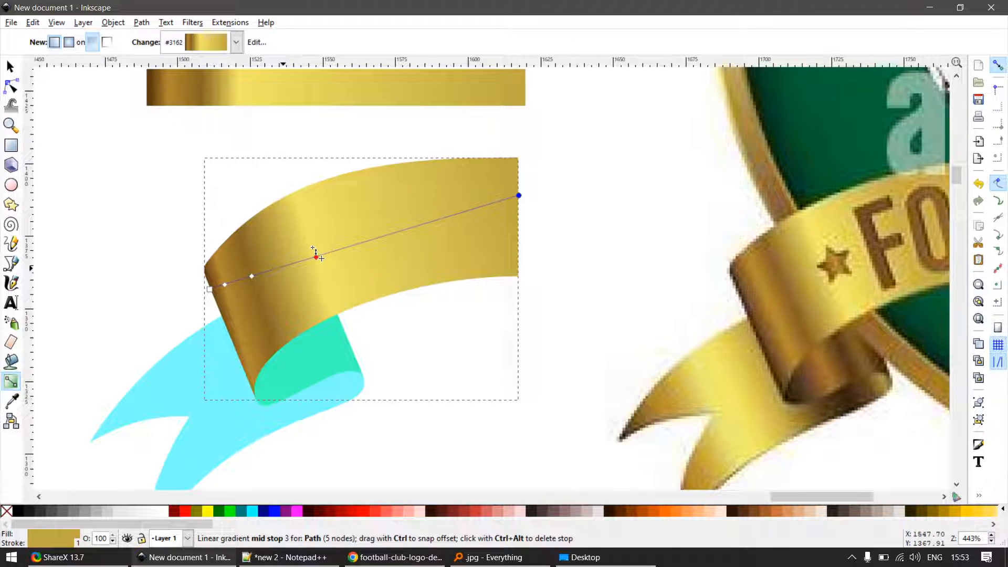
- Tilt the ribbon shape's gradient by moving its start to the middle of the fold's left edge and its end just beyond the right edge
mouse_move(250, 277)
mouse_down()
mouse_move(278, 267)
mouse_move(238, 280)
mouse_move(218, 298)
mouse_move(222, 312)
mouse_up()
mouse_move(519, 196)
mouse_down()
mouse_move(553, 189)
mouse_move(535, 196)
mouse_up()
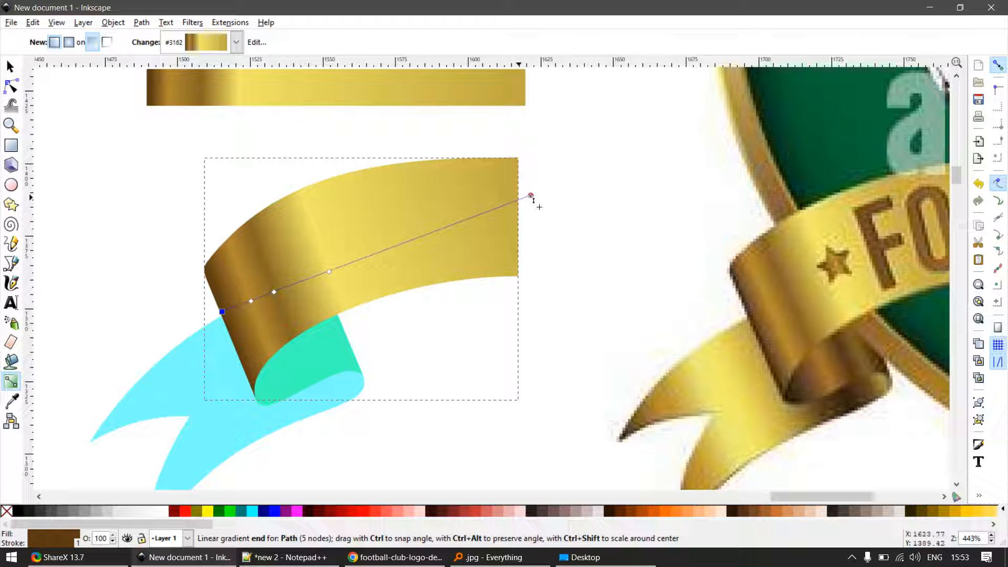
scroll(294, 283, up, 5)
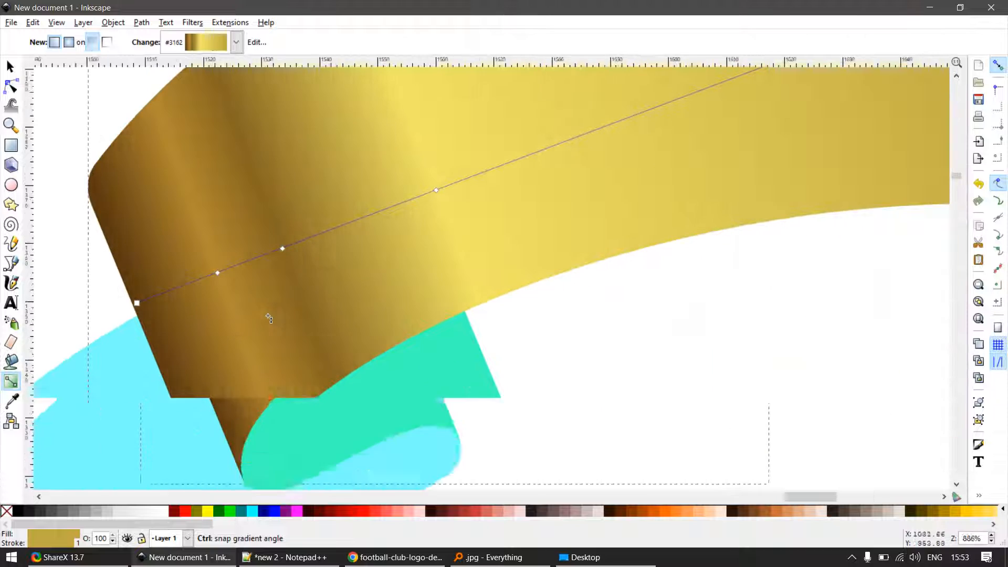
scroll(309, 269, down, 1)
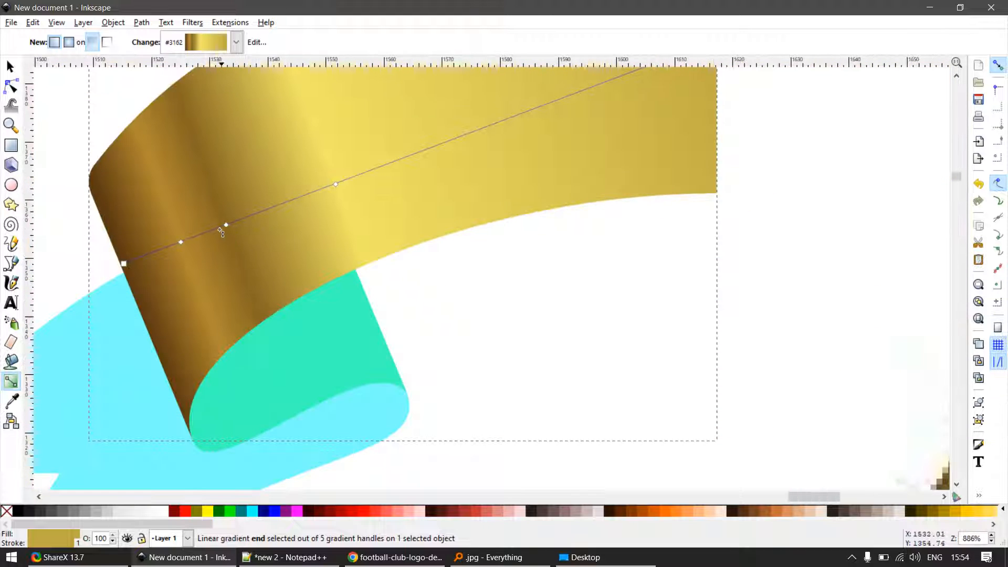
- Add a gradient stop on each side of the brown second mid stop and spread both outward to widen the dark band
double_click(217, 227)
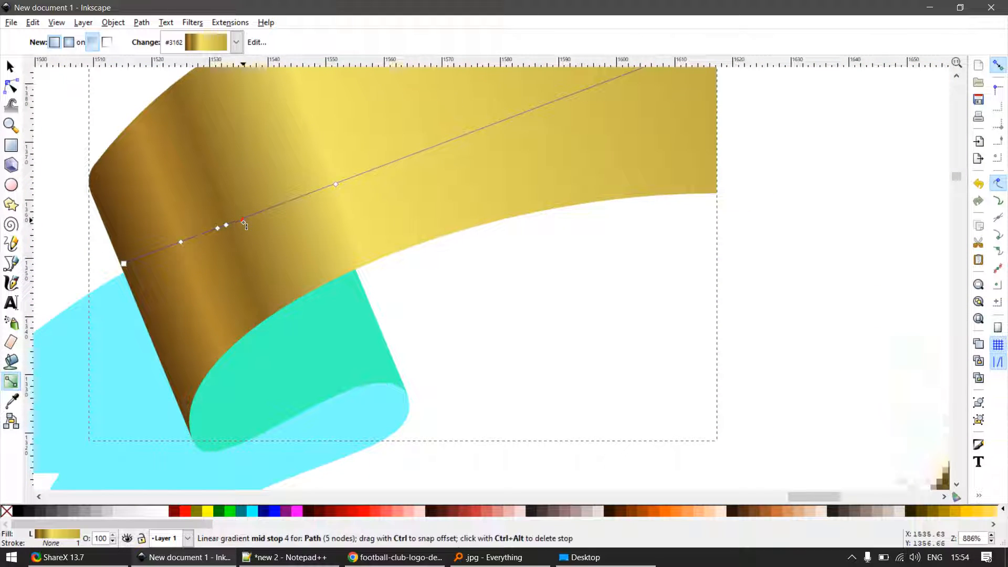
drag(244, 218, 257, 213)
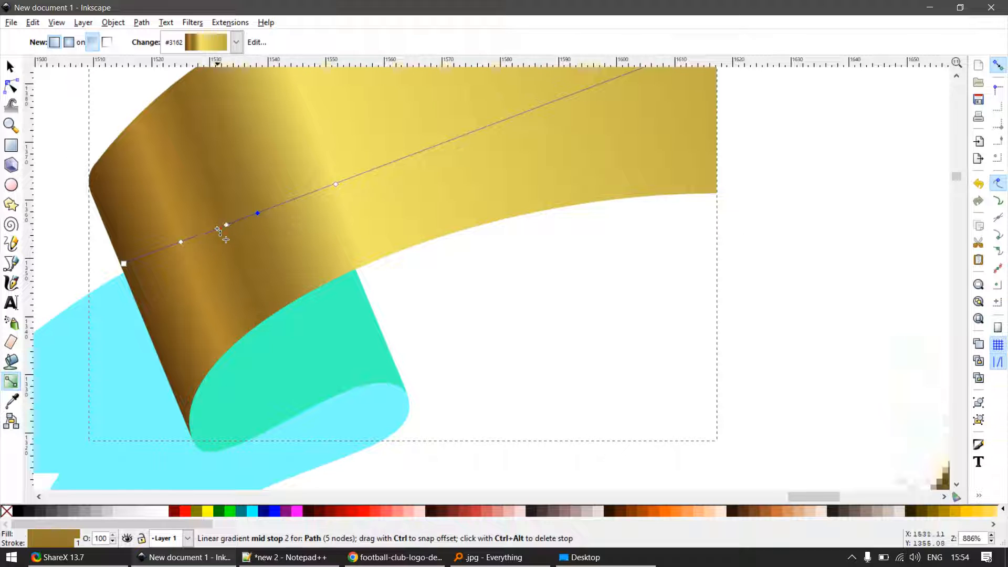
click(209, 233)
scroll(209, 233, down, 2)
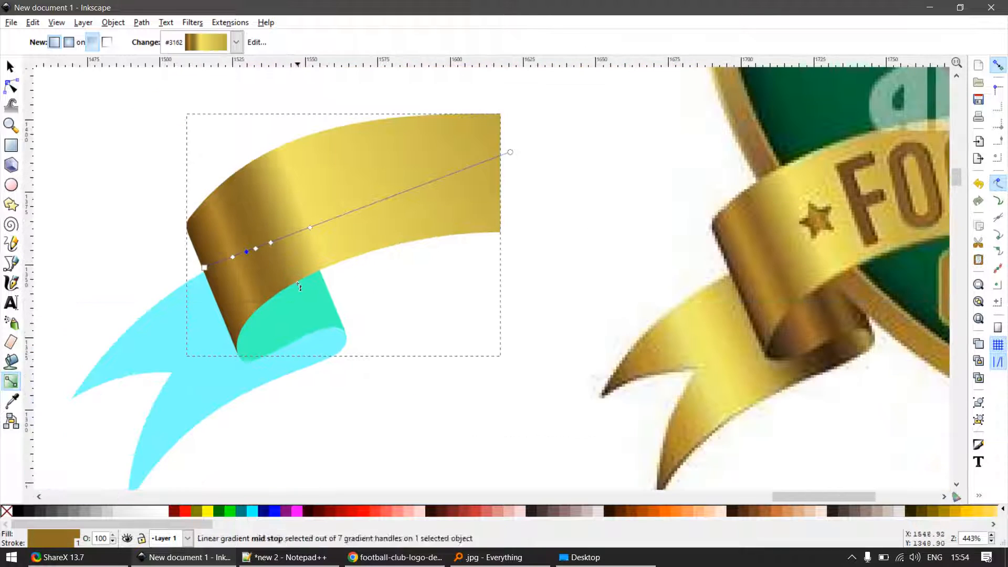
scroll(234, 167, up, 3)
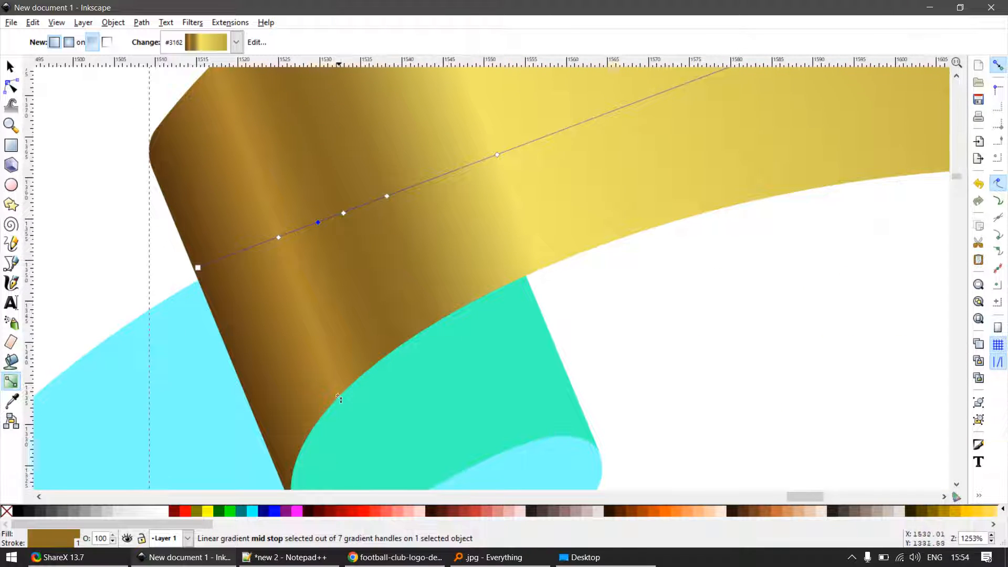
- Add a gradient stop on each side of the gold-brown first mid stop, spread both outward, and deselect the ribbon
scroll(268, 240, up, 2)
double_click(263, 235)
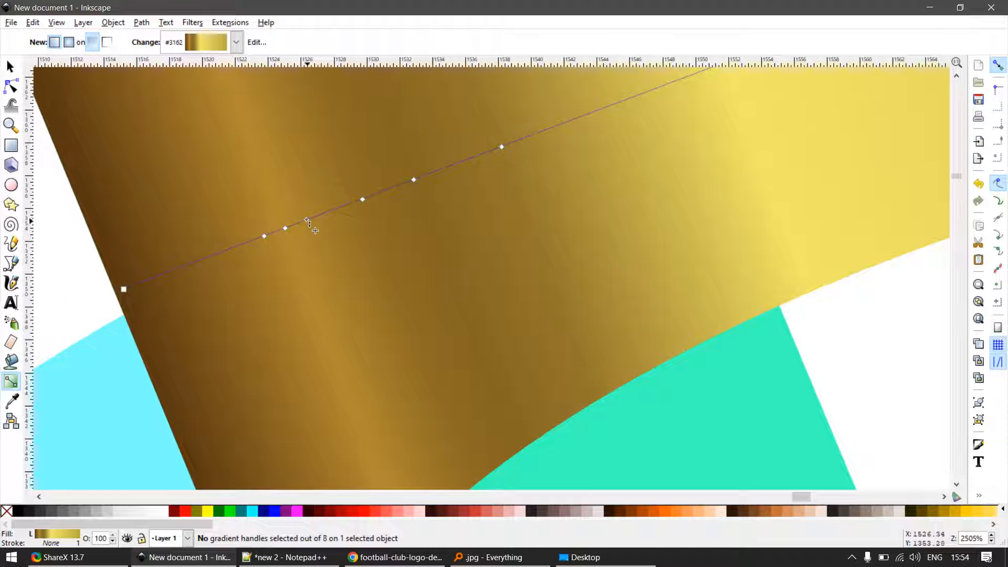
click(239, 246)
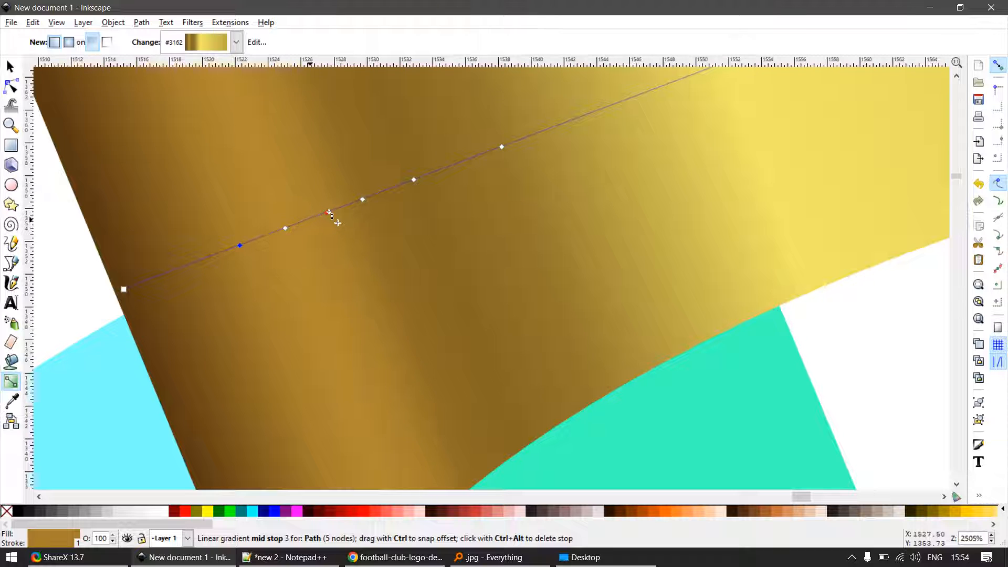
click(328, 212)
scroll(401, 299, down, 4)
key(s)
click(561, 372)
scroll(556, 321, down, 1)
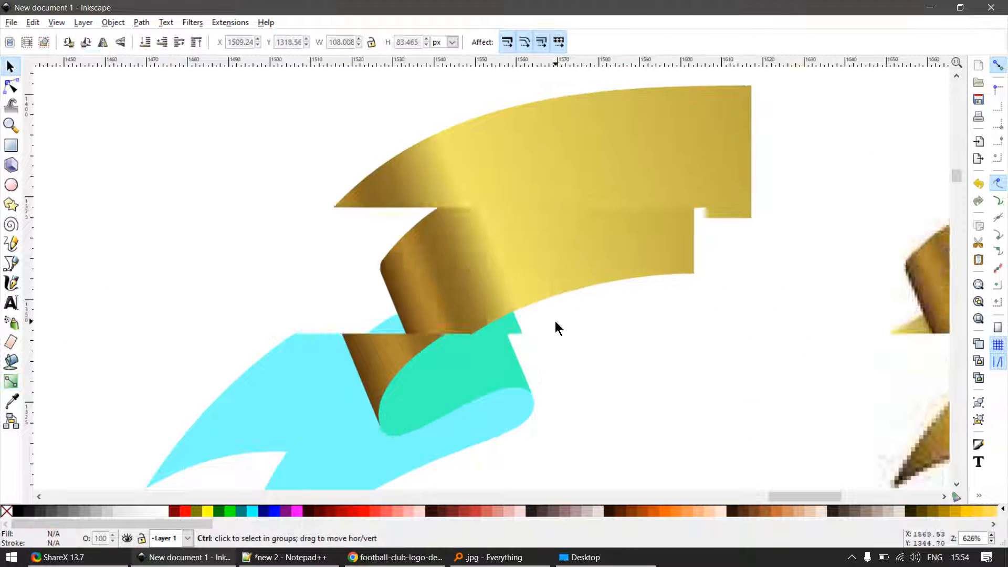
click(569, 267)
click(628, 335)
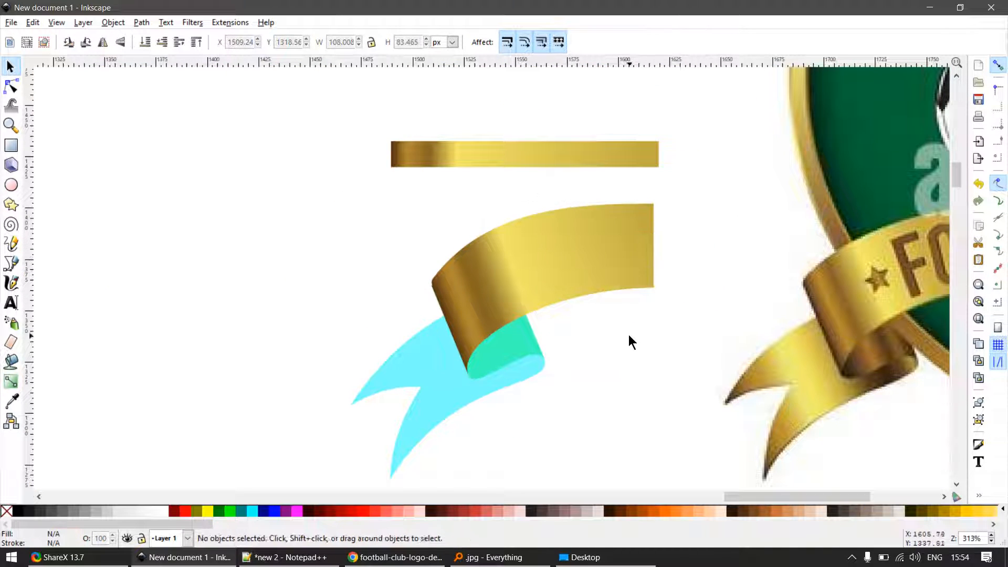
scroll(630, 315, down, 2)
scroll(638, 285, up, 3)
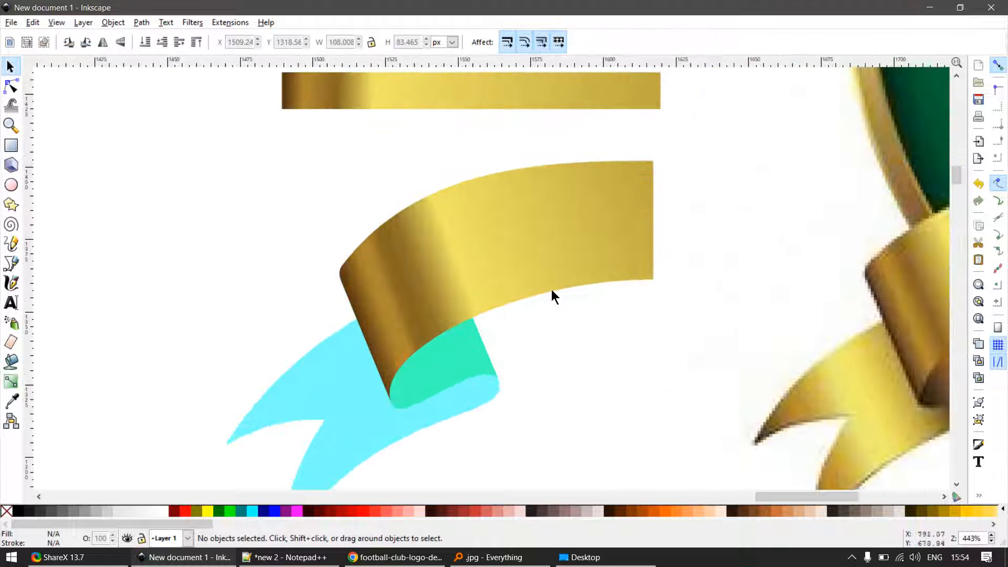
- Try deleting the fifth and sixth mid stops from the ribbon shape's gradient
click(533, 262)
key(g)
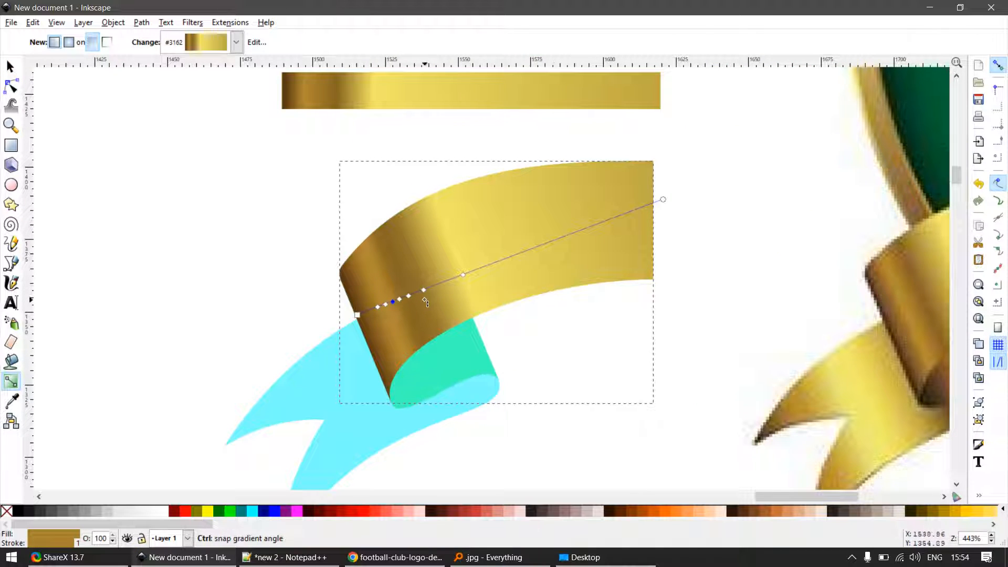
scroll(423, 288, up, 2)
click(422, 279)
key(Delete)
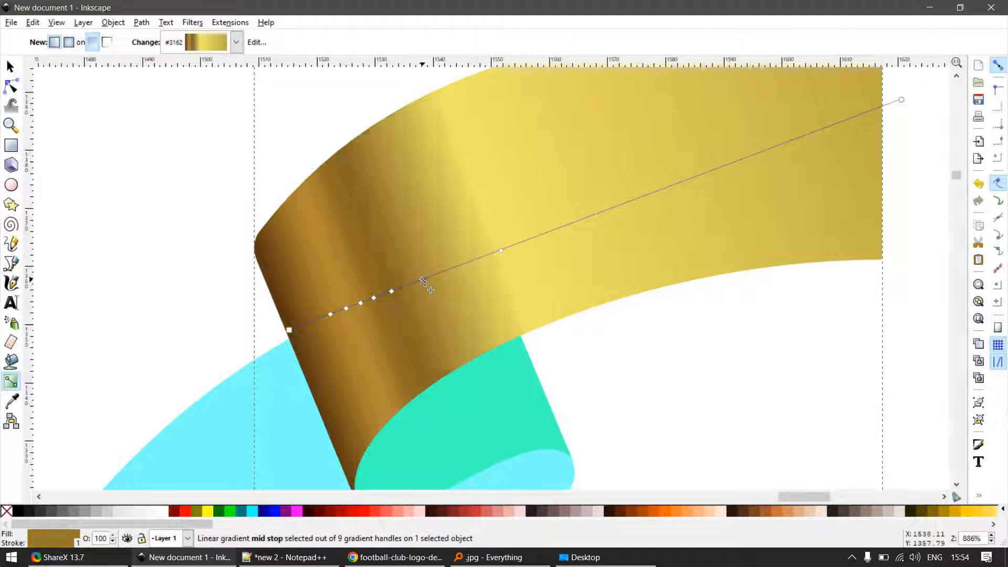
click(393, 290)
key(Delete)
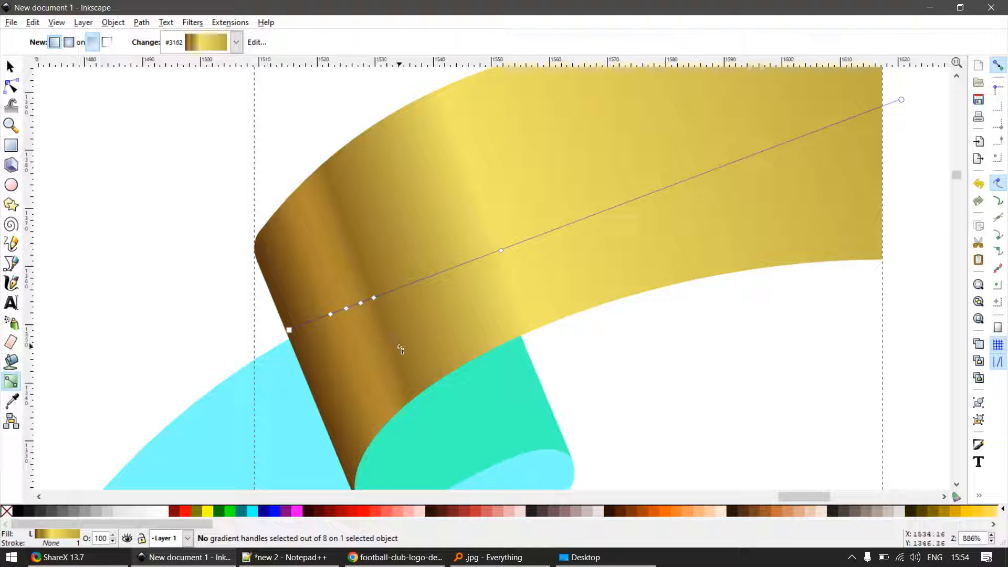
key(ctrl+z)
key(ctrl+z)
scroll(521, 270, down, 2)
key(s)
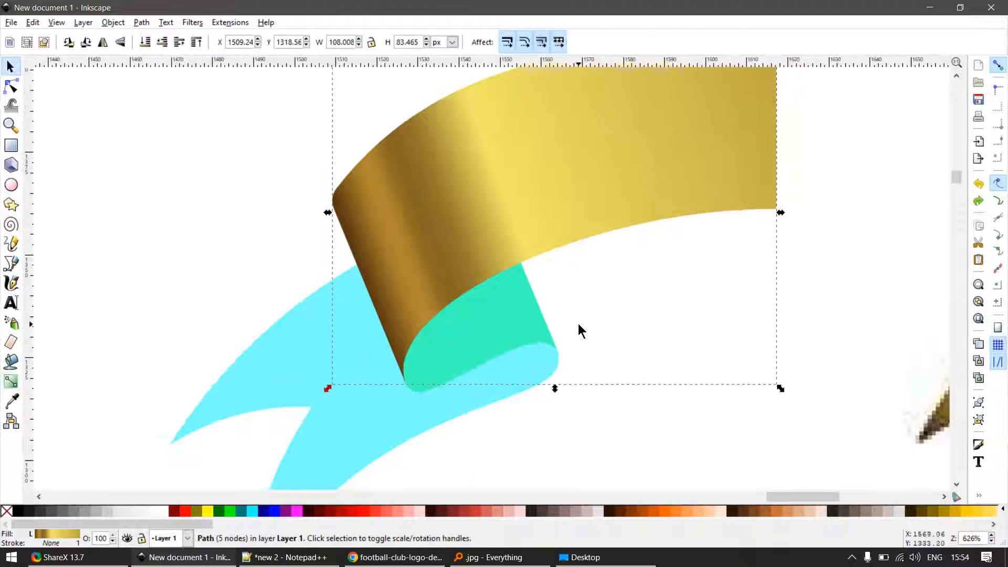
- Nudge the ribbon gradient's fifth and sixth mid stops slightly toward the yellow highlight
scroll(484, 219, up, 2)
key(g)
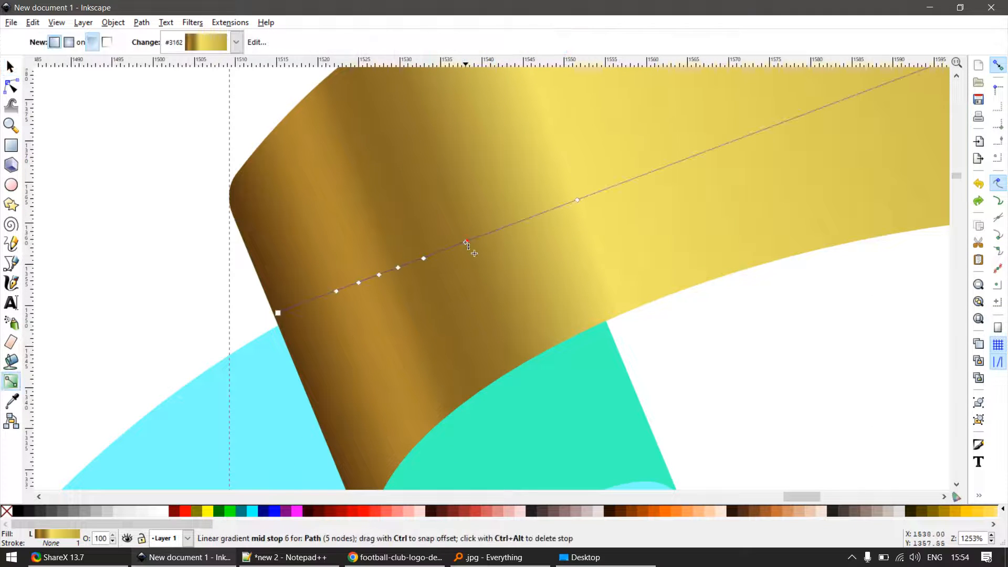
mouse_move(466, 243)
mouse_down()
mouse_move(495, 231)
mouse_move(468, 241)
mouse_up()
click(430, 258)
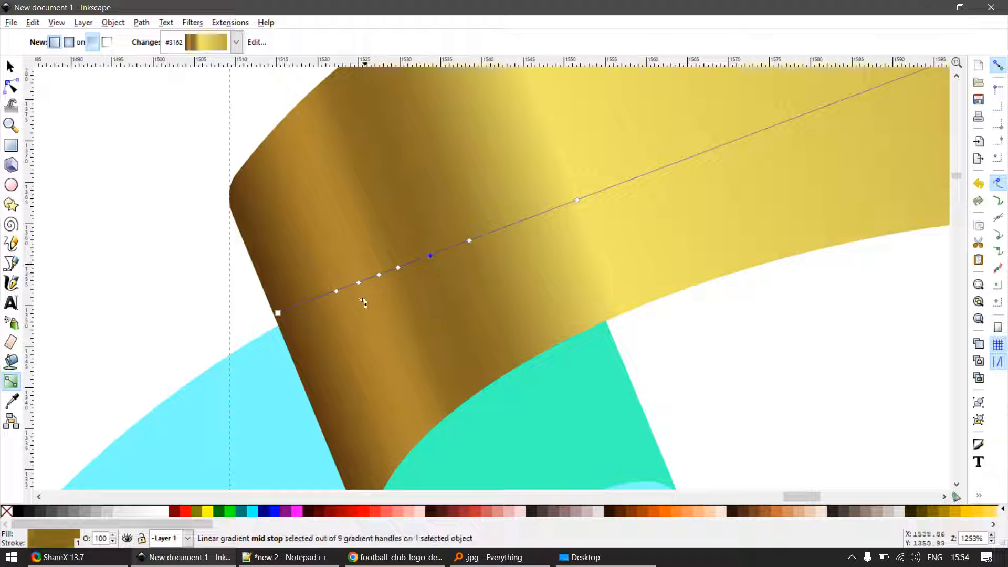
- Fine-tune the spacing of the ribbon gradient's mid stops across the fold, nudging the first one slightly inward, and deselect the ribbon
scroll(354, 290, up, 3)
scroll(451, 261, down, 5)
scroll(473, 236, up, 3)
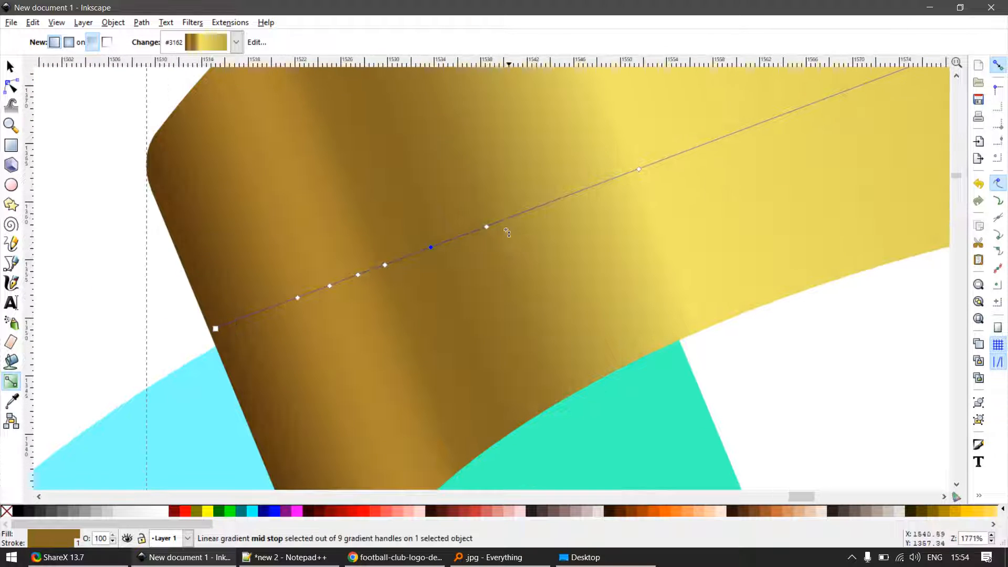
drag(469, 232, 486, 226)
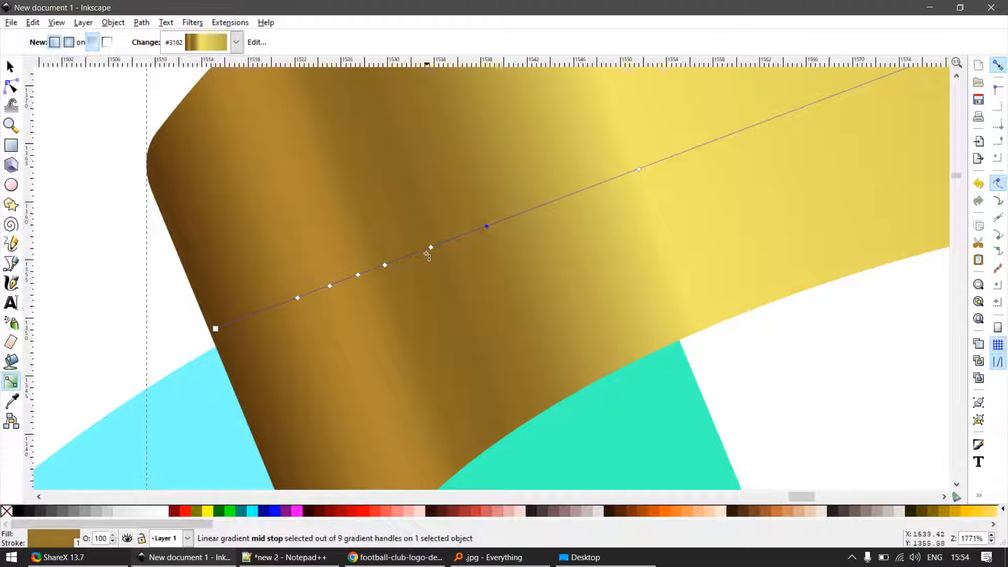
scroll(418, 252, up, 2)
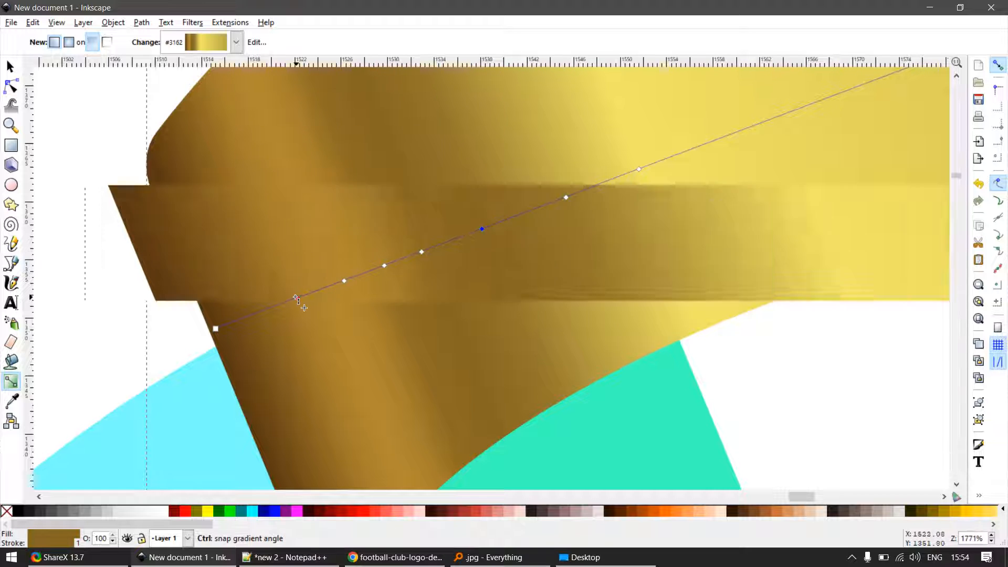
click(305, 297)
scroll(379, 276, down, 7)
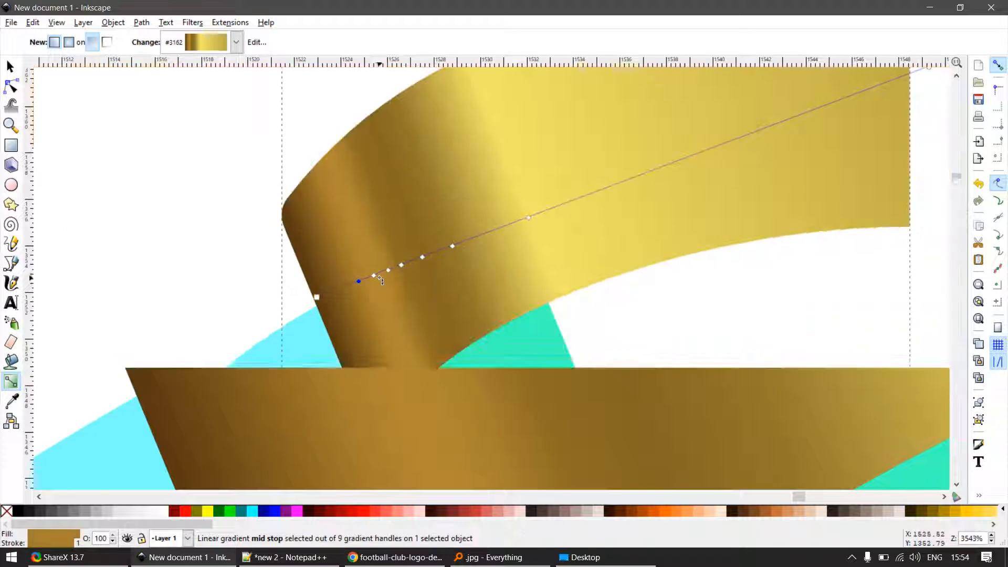
key(s)
click(544, 333)
scroll(493, 317, down, 1)
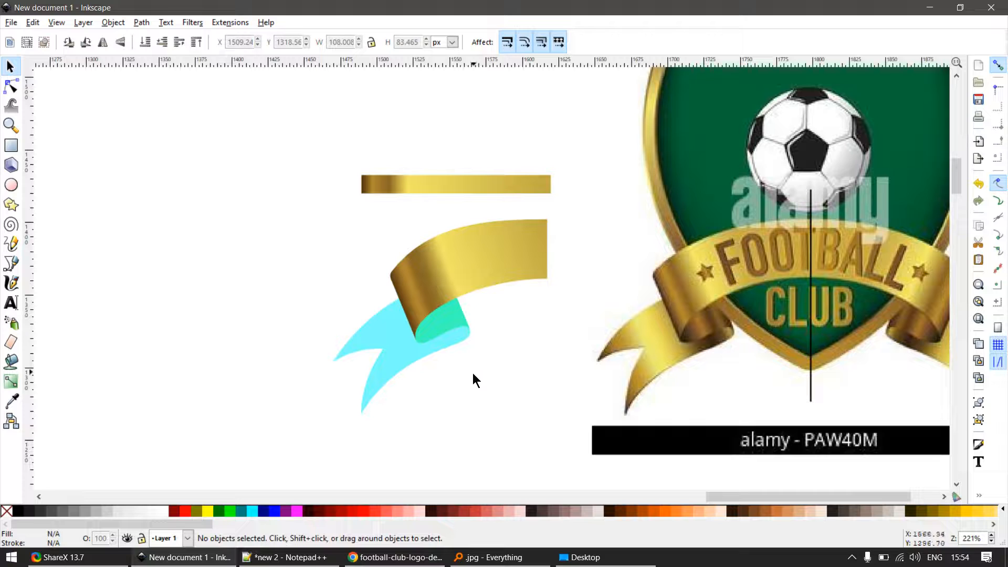
- Draw a wide rectangle just below the inner fold of the logo's left ribbon and prepare it for gradient editing
scroll(468, 366, up, 1)
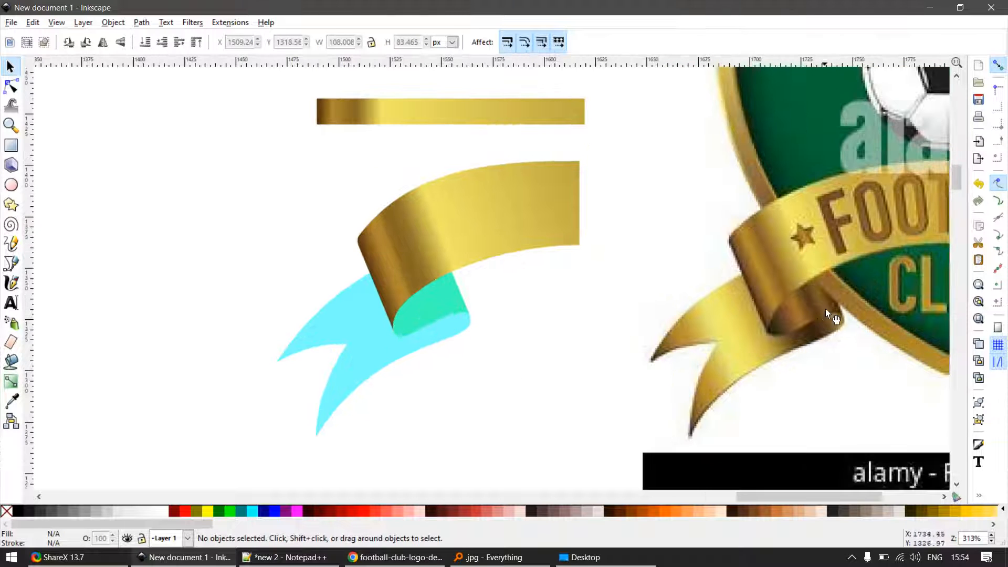
scroll(806, 357, up, 2)
scroll(444, 244, down, 3)
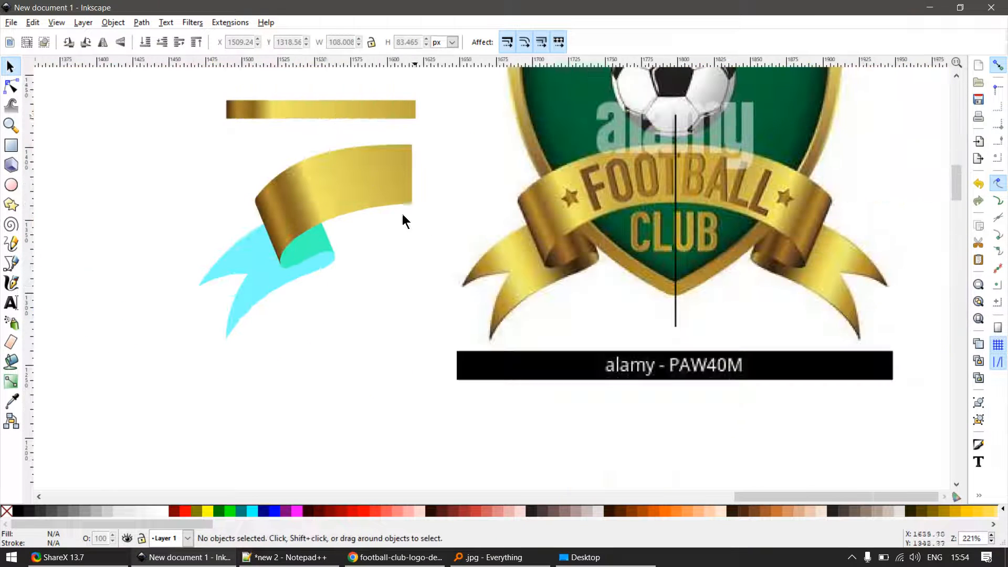
scroll(586, 297, up, 3)
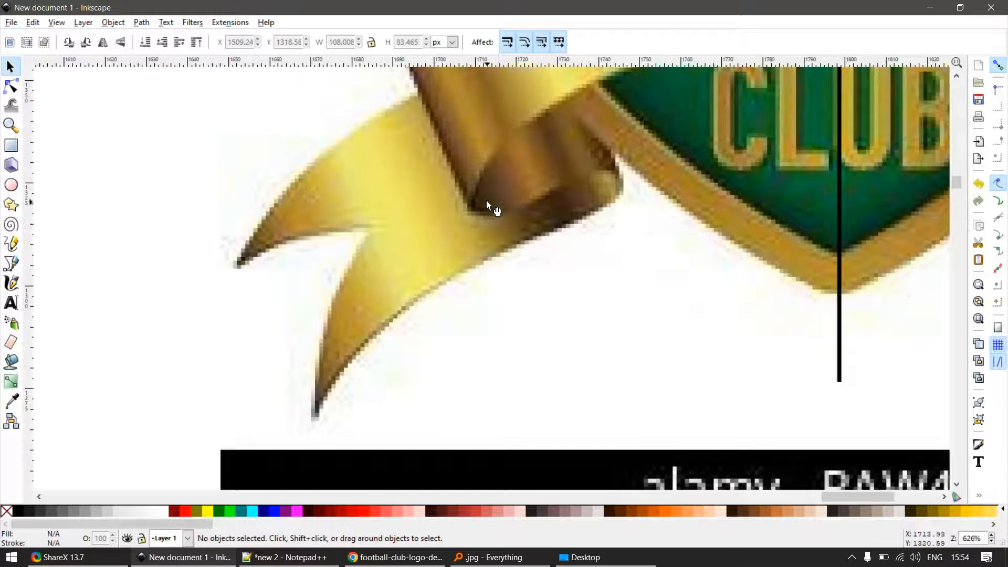
scroll(486, 201, up, 1)
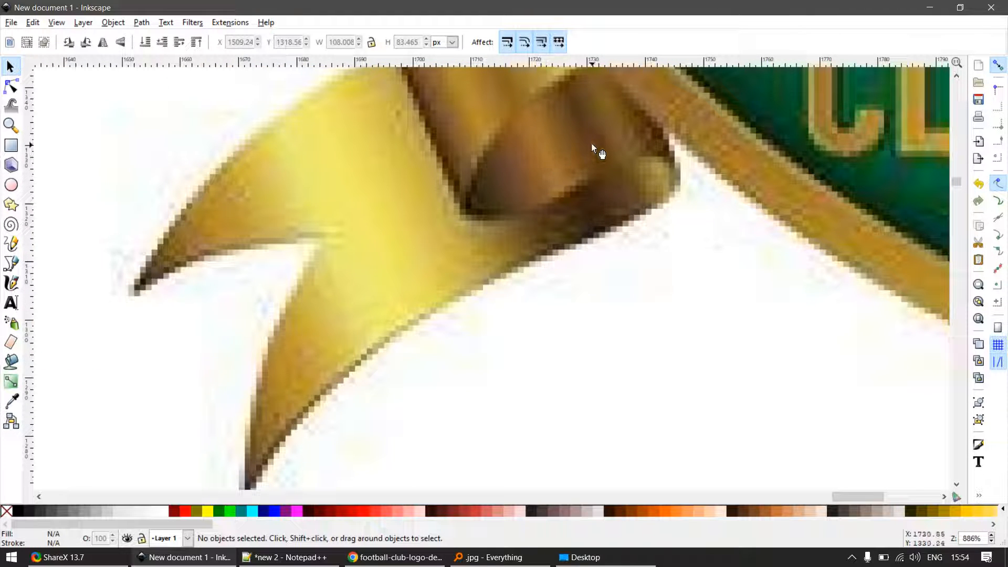
key(r)
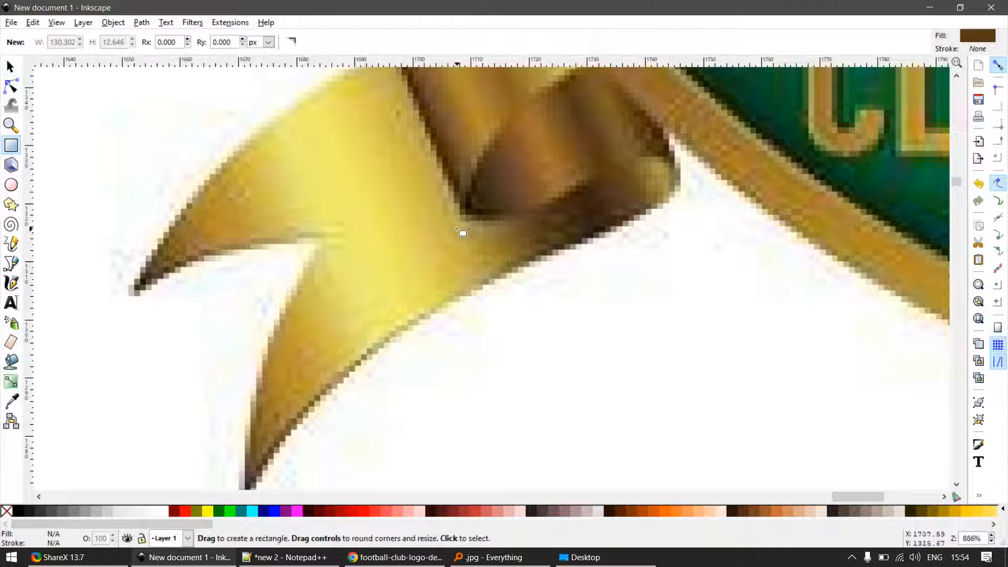
drag(462, 231, 702, 305)
key(s)
key(g)
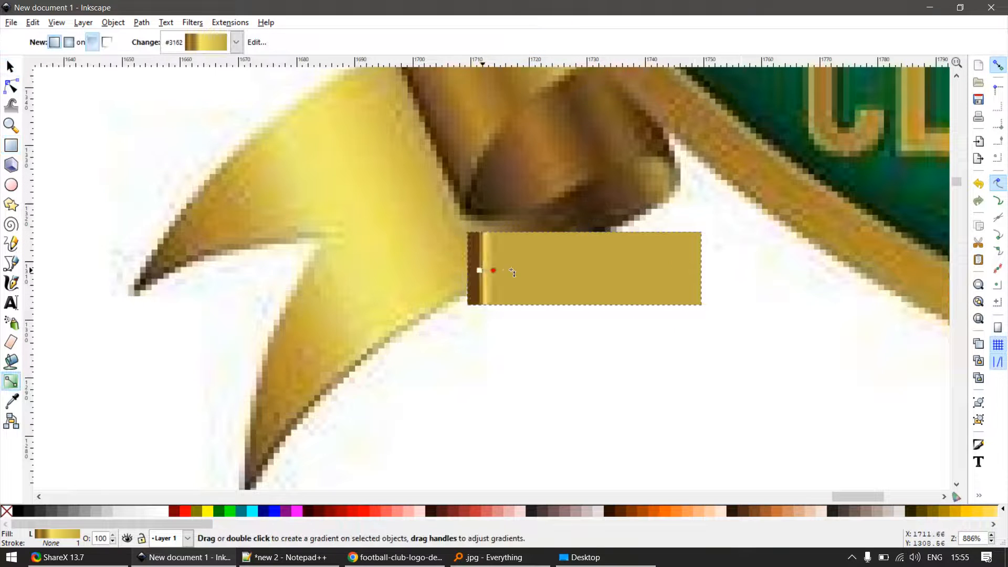
- Replace the rectangle's gold gradient with a horizontal black-to-transparent linear gradient spanning most of its width
drag(479, 270, 694, 272)
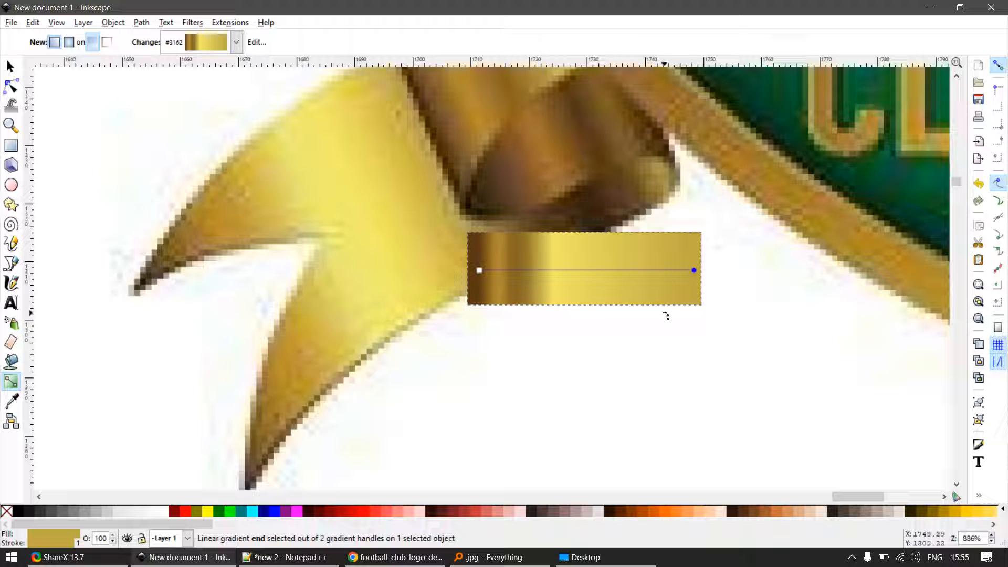
key(g)
drag(579, 316, 475, 252)
key(s)
key(g)
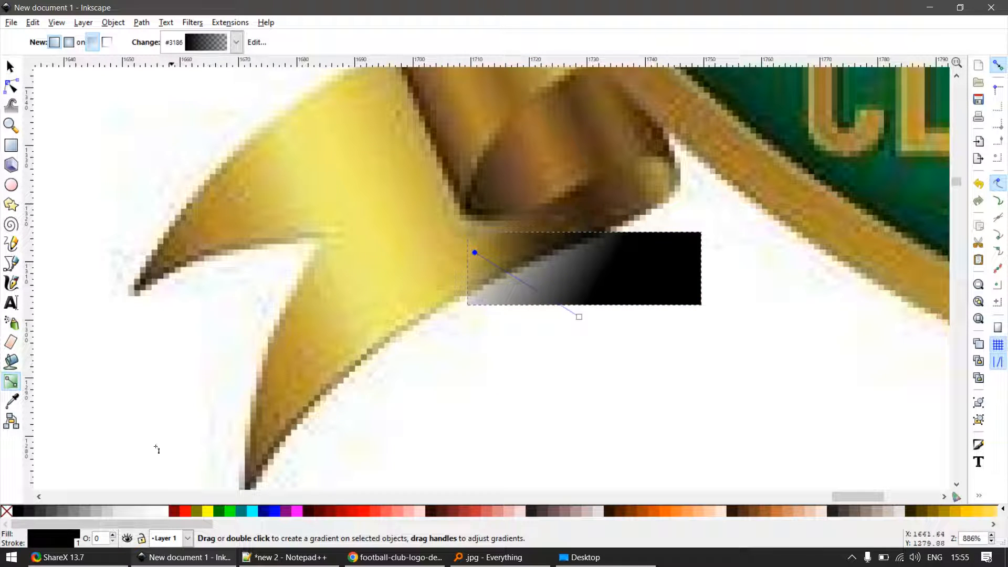
key(s)
key(g)
drag(492, 274, 686, 274)
- Colour the end stop with the brown from the inner fold's right edge and the start stop with the dark brown near its left tip
key(d)
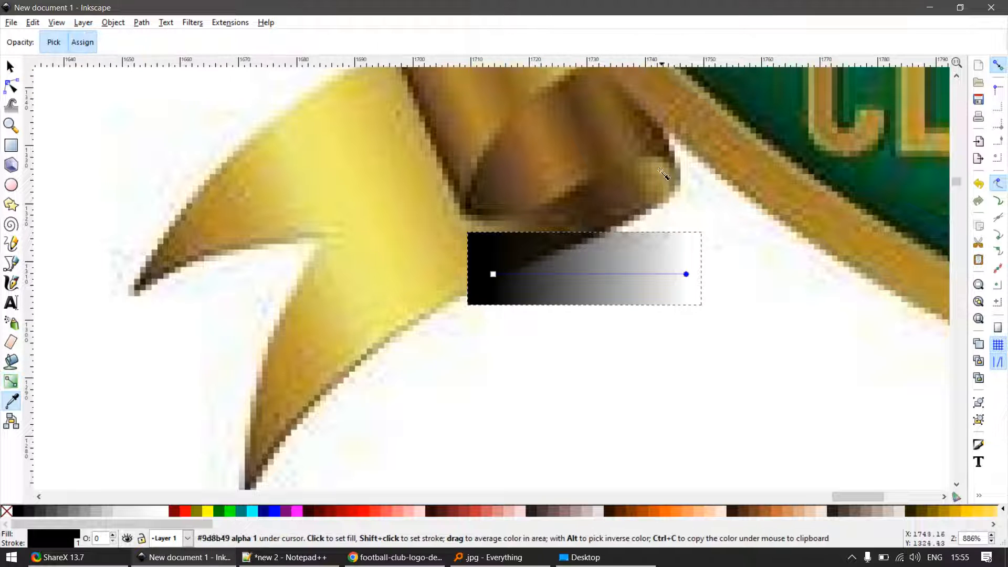
click(656, 139)
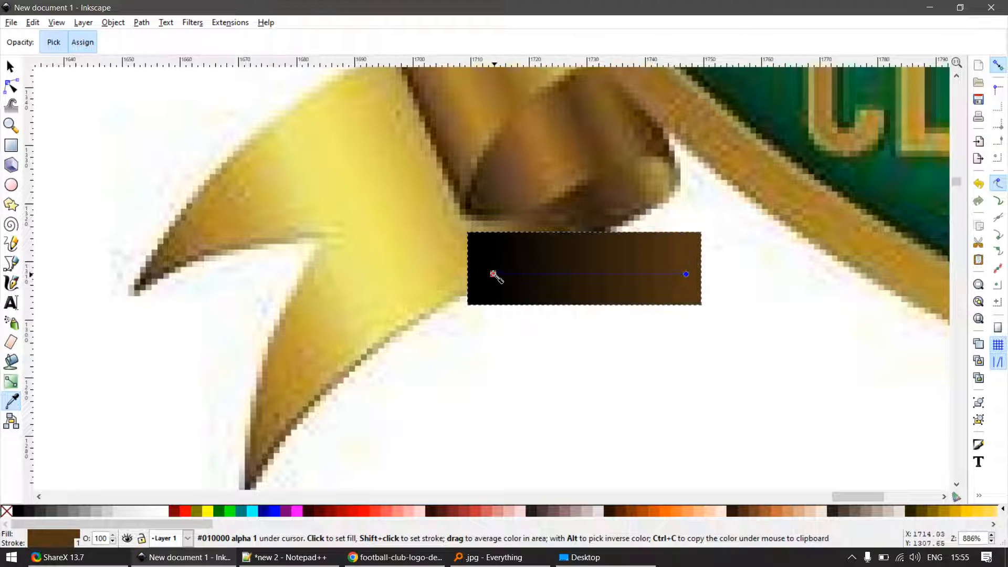
click(477, 274)
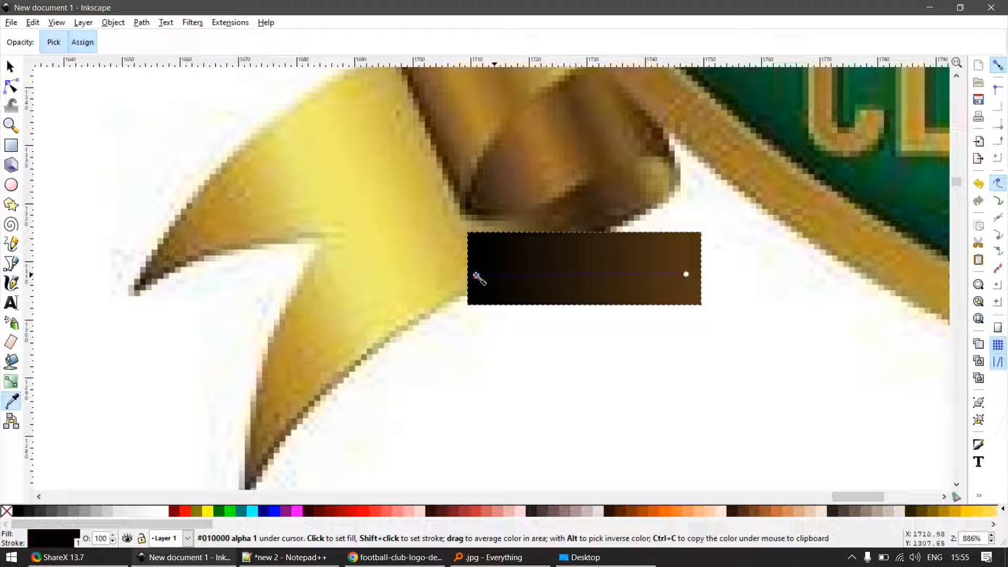
click(489, 194)
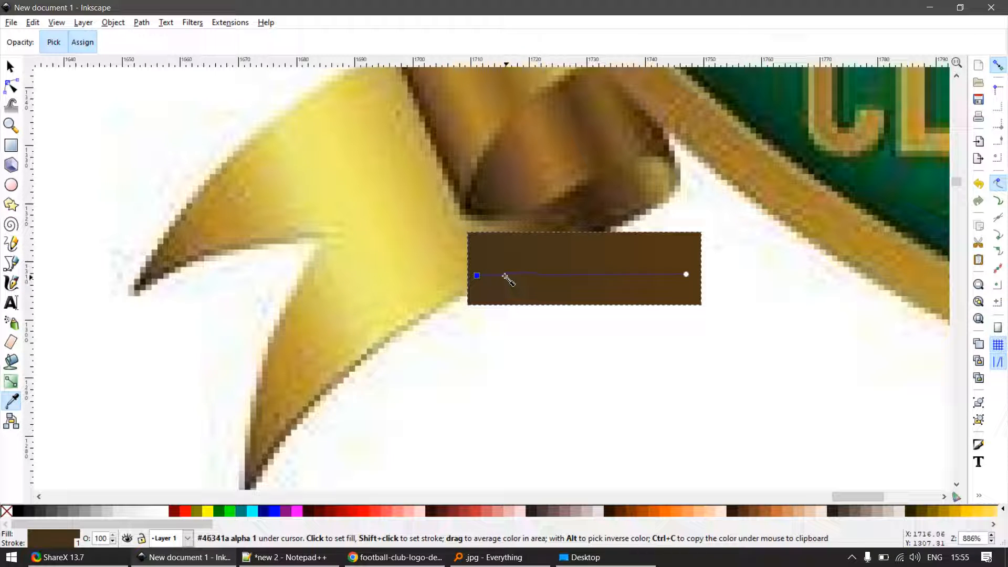
- Add three mid stops along the dark brown rectangle's gradient, two near its left end and one just past the middle
key(s)
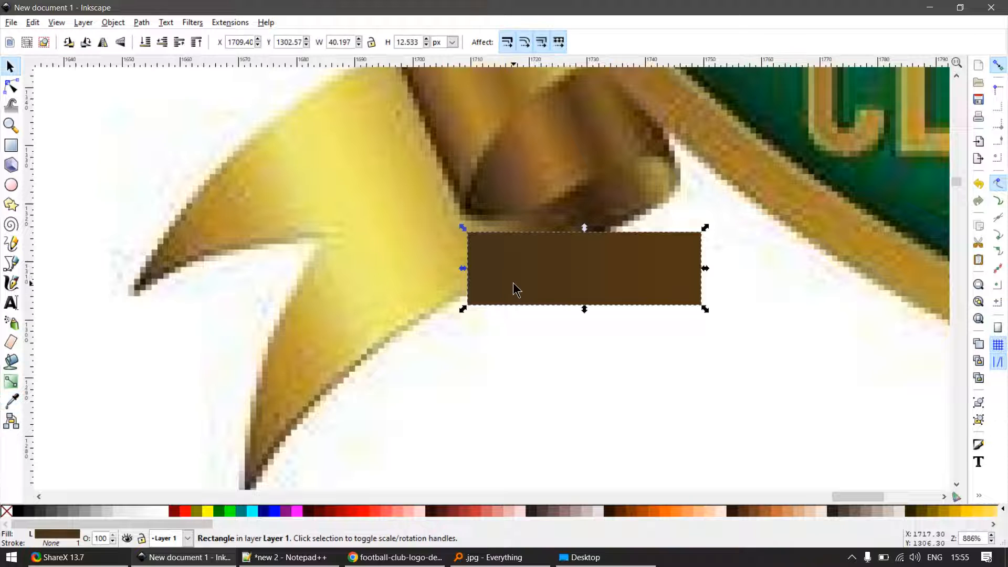
key(g)
double_click(509, 275)
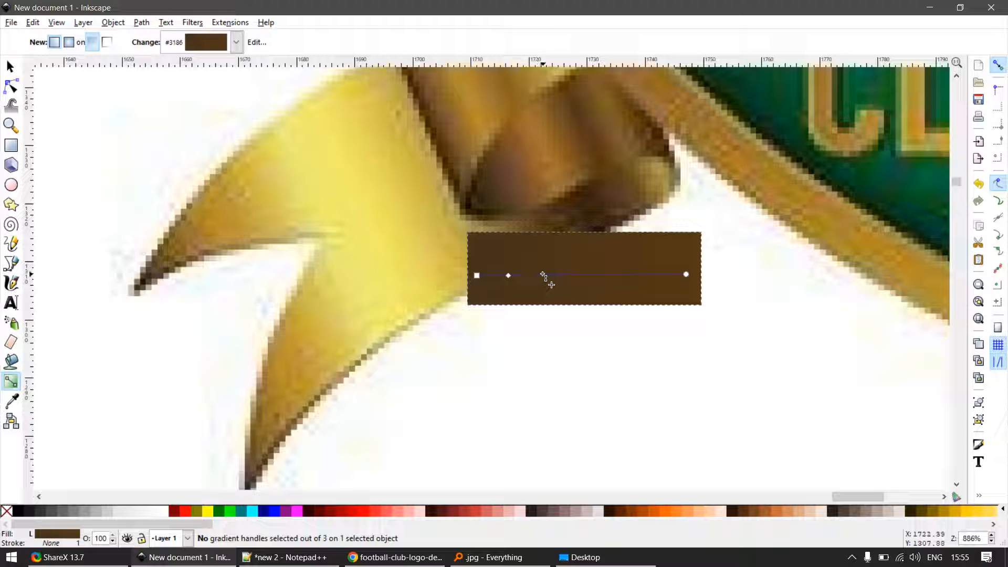
click(597, 275)
- Colour the three mid stops, from right to left, with the dark brown, golden brown and purplish brown of the logo's inner fold
key(d)
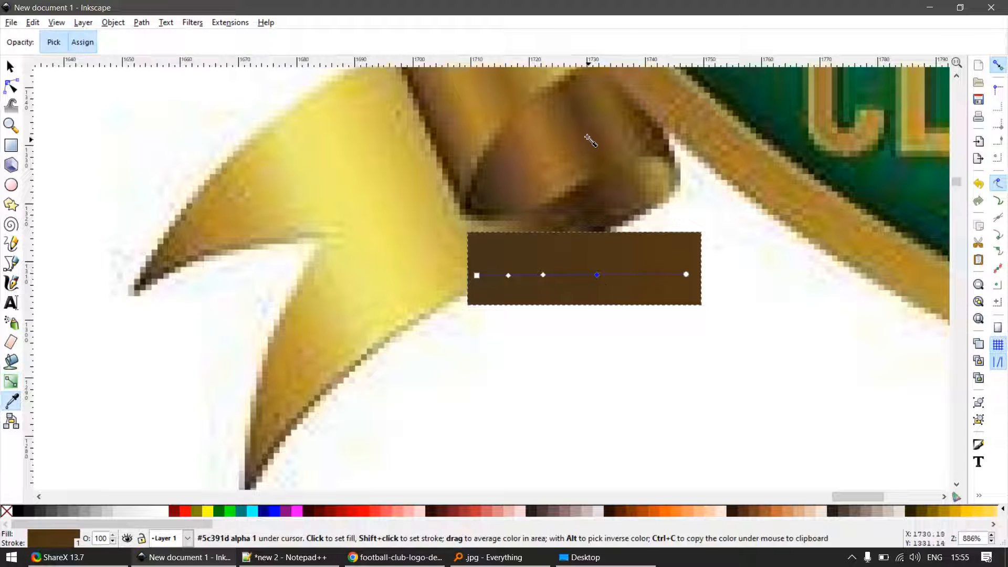
click(544, 276)
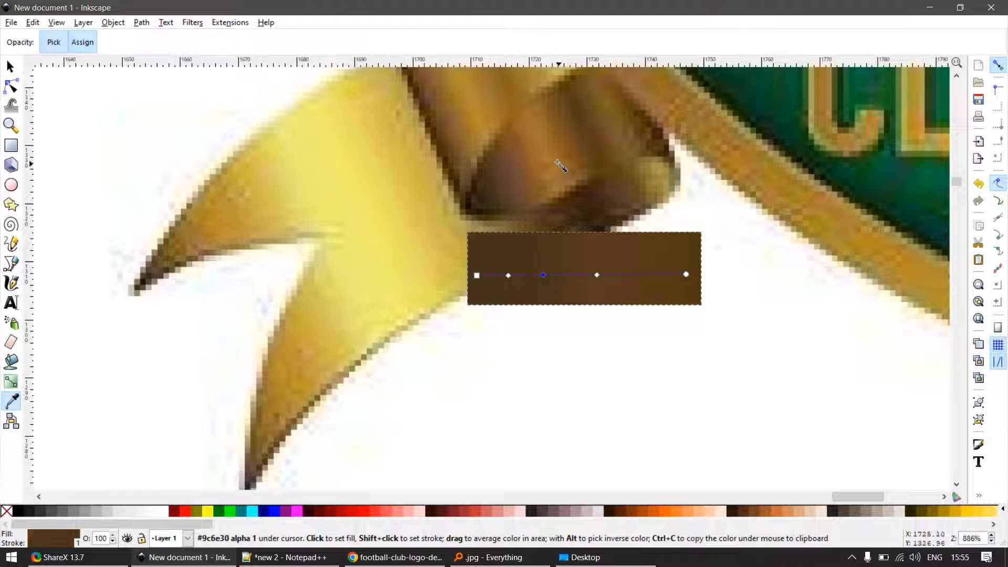
click(550, 156)
click(508, 275)
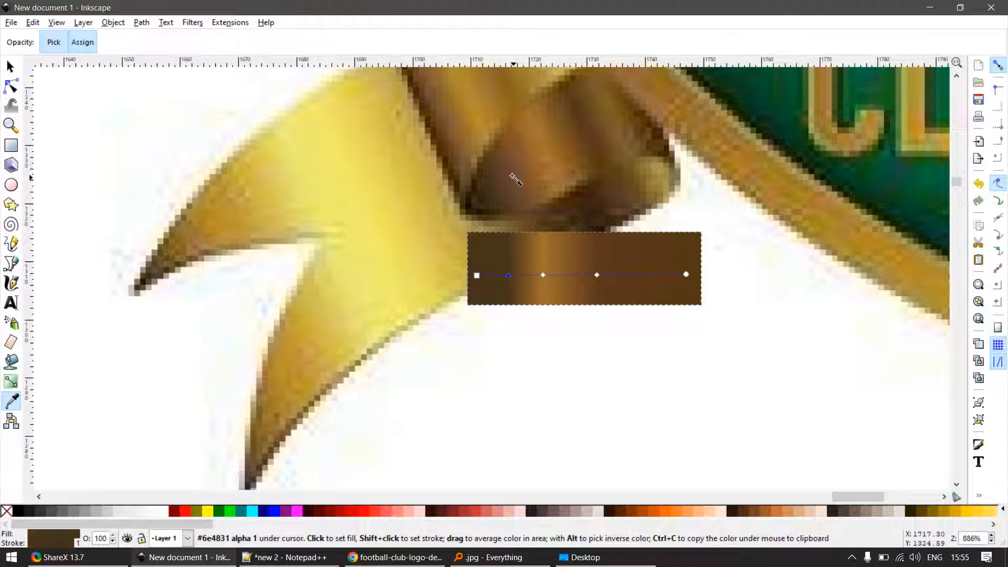
click(512, 174)
- Add a stop on each side of the golden-brown mid stop and spread them apart to widen that band
scroll(565, 293, up, 3)
key(s)
scroll(517, 246, up, 2)
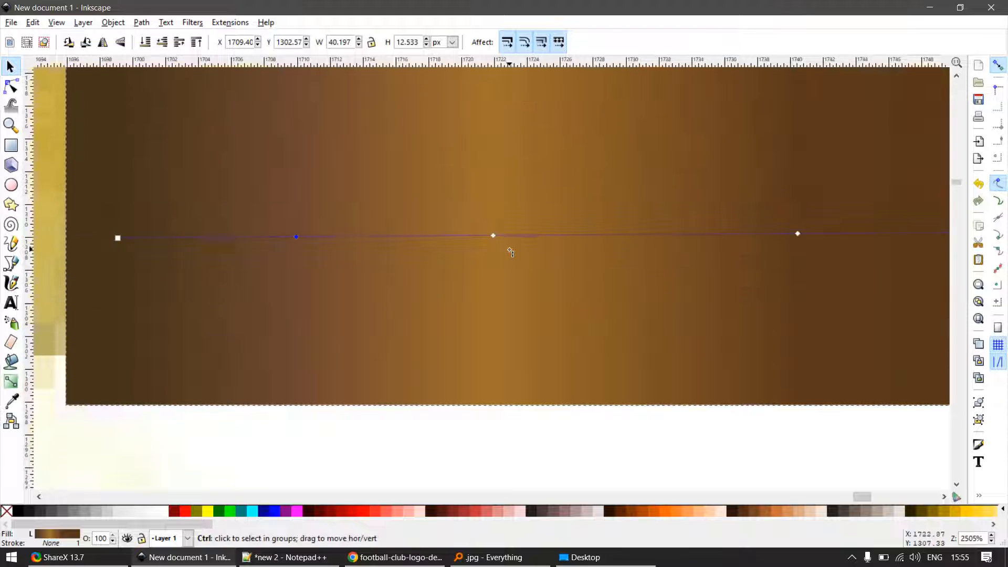
key(g)
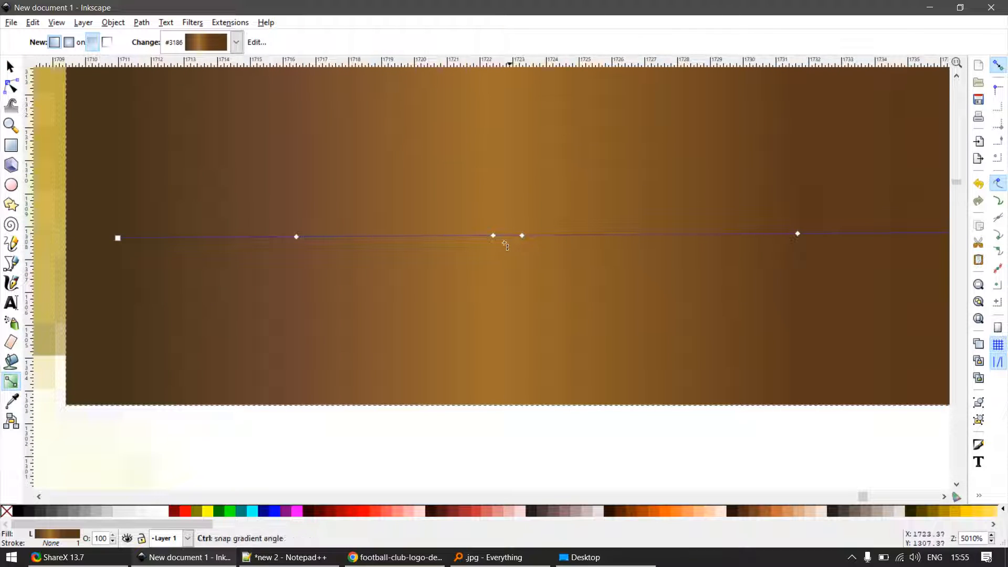
scroll(502, 243, up, 2)
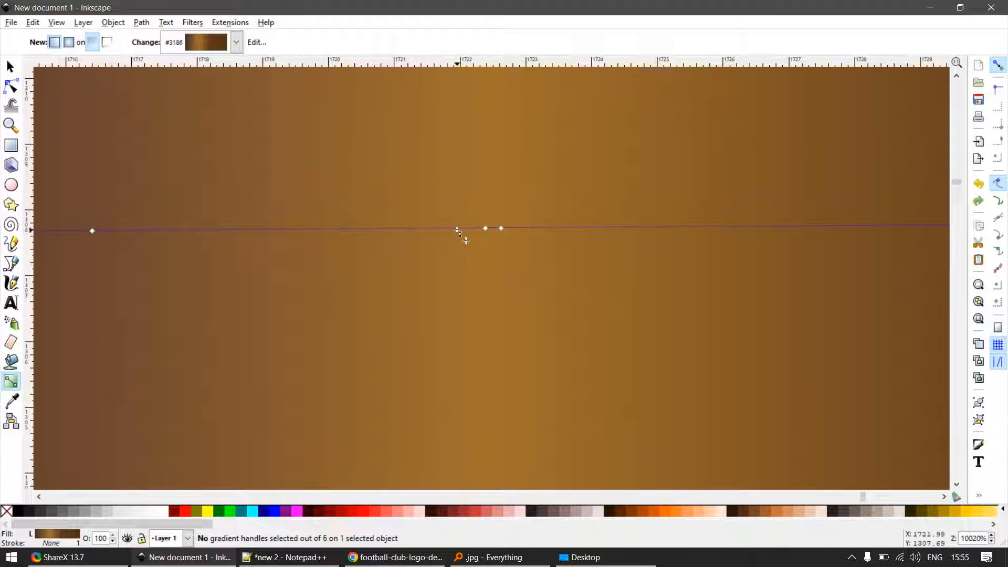
scroll(503, 258, down, 4)
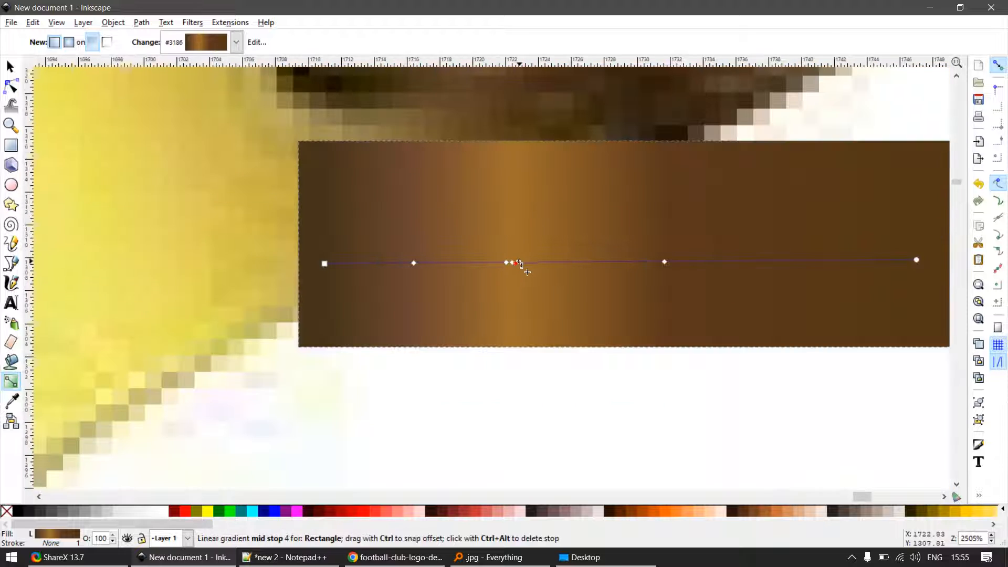
click(542, 263)
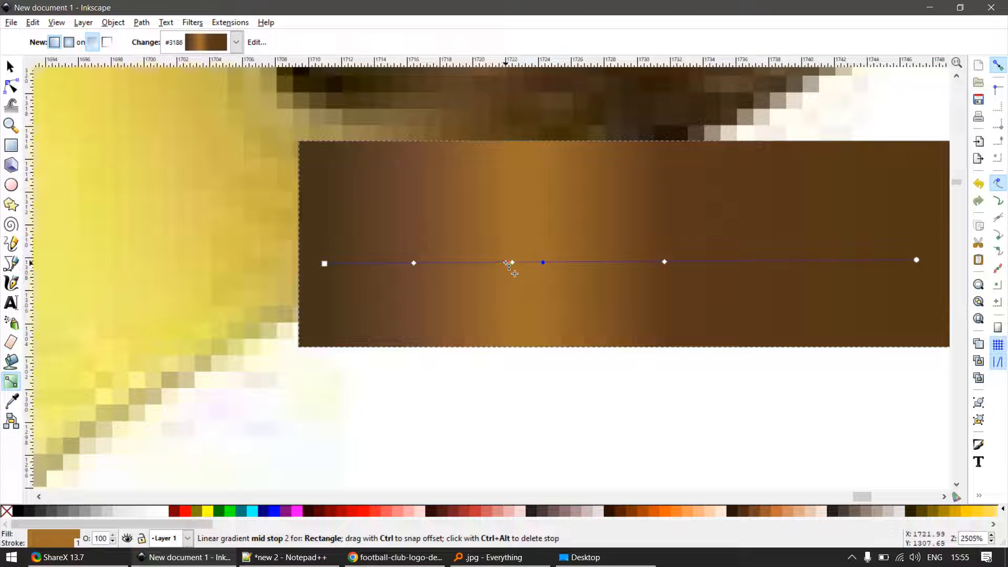
click(490, 263)
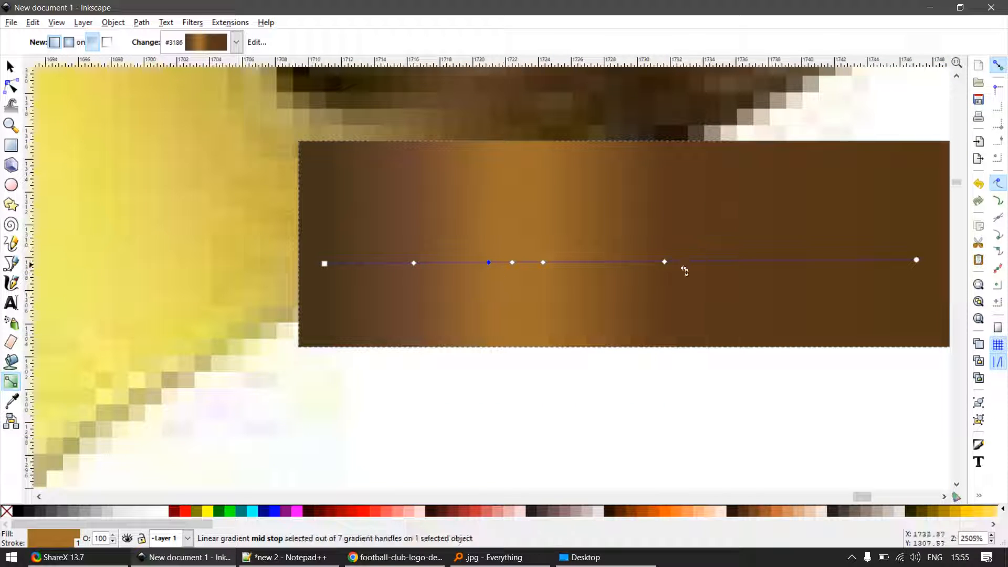
- Add a stop on each side of the dark brown mid stop and move them outward to widen the dark band
scroll(684, 270, up, 3)
click(635, 246)
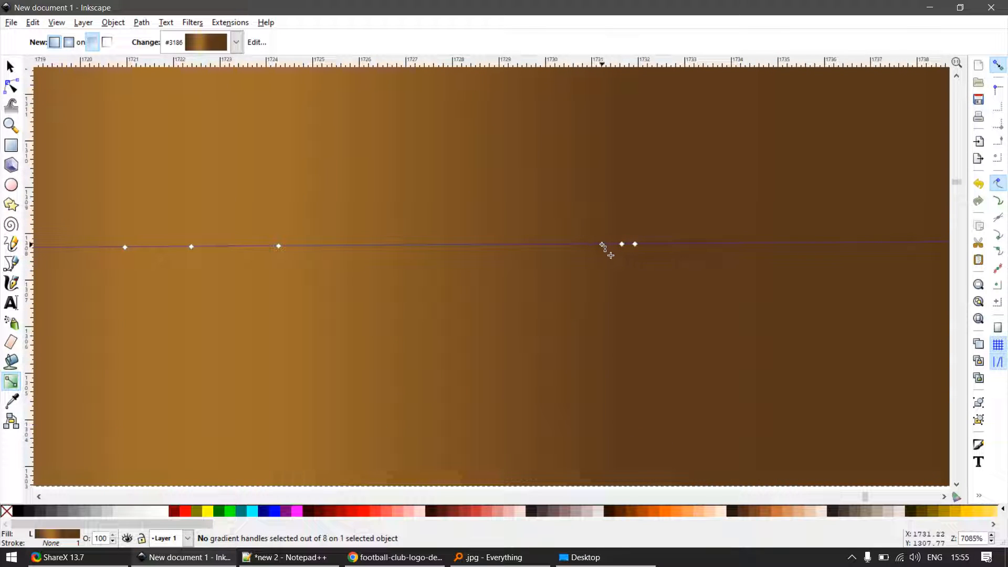
click(703, 245)
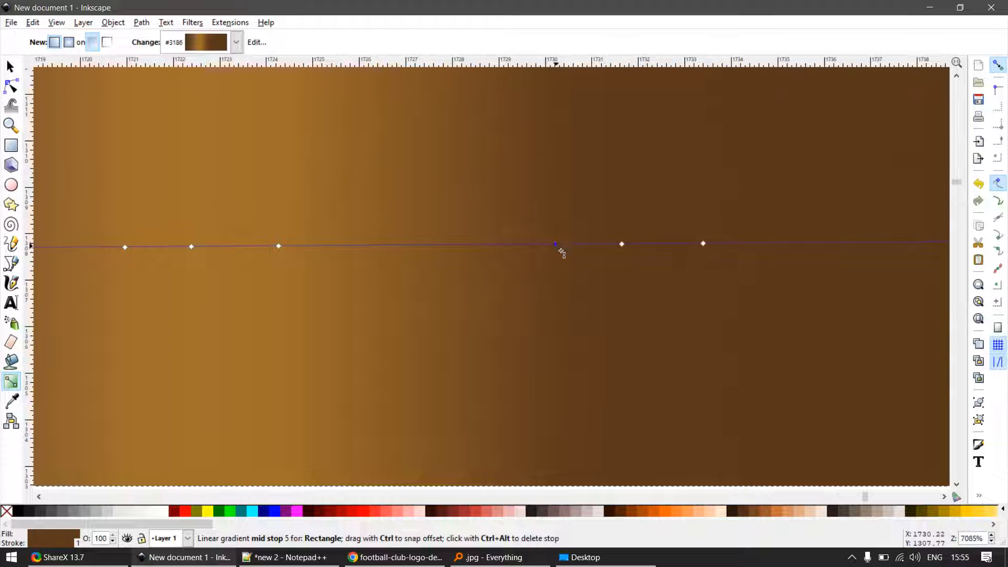
- Move the brown gradient rectangle from the logo to just below the inner fold of the recreated ribbon
scroll(614, 301, down, 6)
key(s)
click(586, 375)
scroll(617, 362, down, 4)
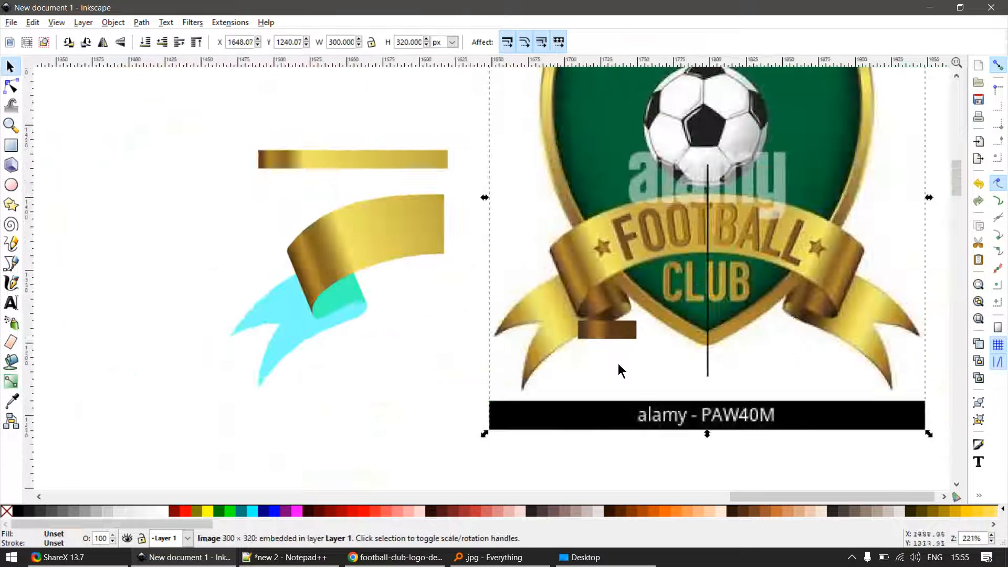
key(Escape)
drag(604, 330, 348, 322)
scroll(346, 326, up, 2)
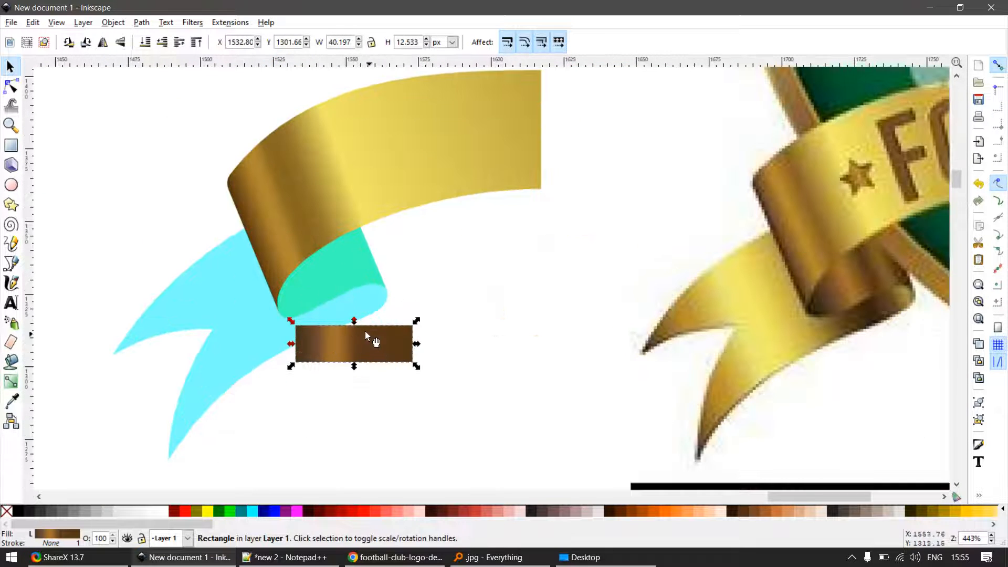
click(363, 274)
key(ctrl+shift+v)
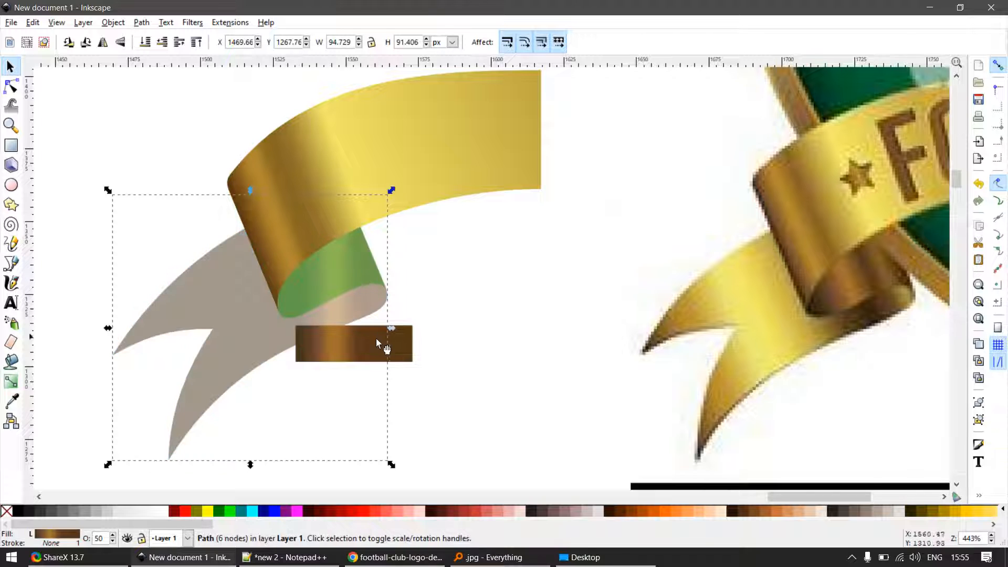
key(ctrl+z)
drag(364, 264, 454, 241)
key(ctrl+z)
key(Escape)
- Lower the cyan forked ribbon tail behind the inner fold shape
drag(372, 266, 455, 317)
key(ctrl+z)
key(Page_Down)
key(Escape)
drag(326, 285, 418, 305)
key(ctrl+z)
- Apply the brown rectangle's gradient to the inner fold shape and run it from the fold's lower-left corner to its right edge
click(380, 347)
click(360, 273)
key(ctrl+shift+v)
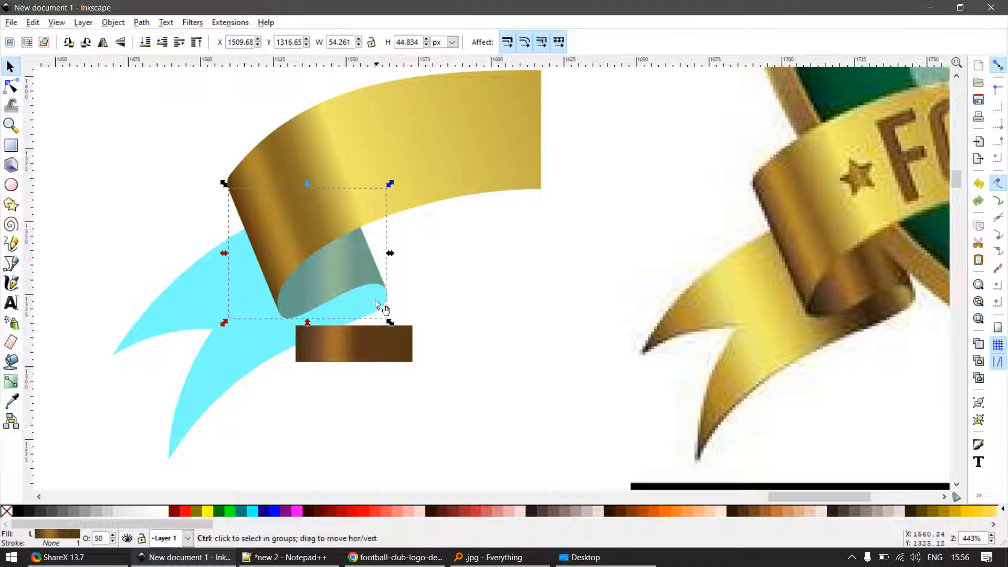
key(g)
drag(405, 346, 380, 275)
drag(300, 347, 288, 316)
- Set the inner fold's opacity to 100 and deselect it
key(s)
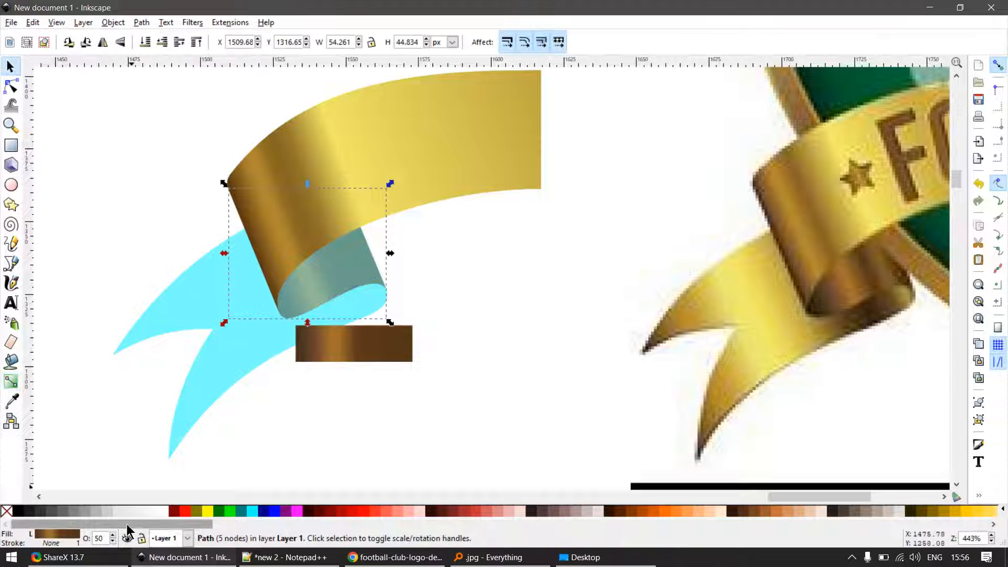
key(Return)
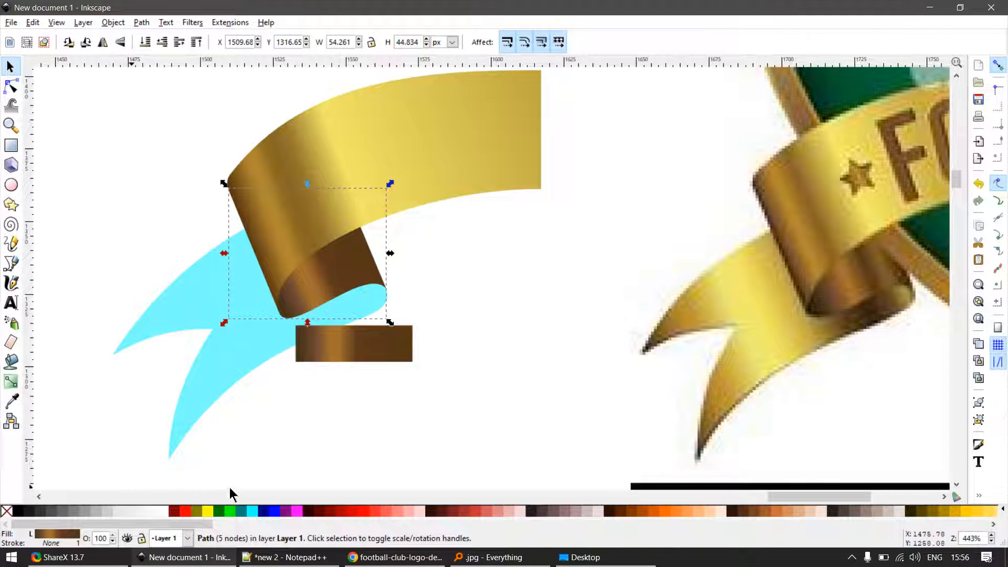
click(362, 416)
- Apply the main gold ribbon's gradient to the forked ribbon tail and set the tail's opacity to 100
scroll(362, 416, down, 2)
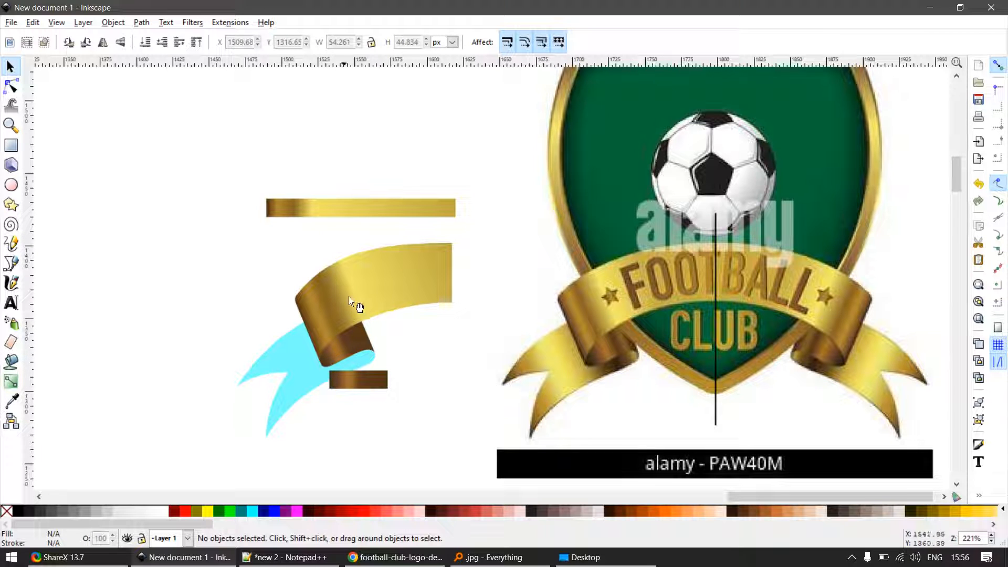
click(360, 288)
key(ctrl+c)
click(278, 409)
key(ctrl+shift+v)
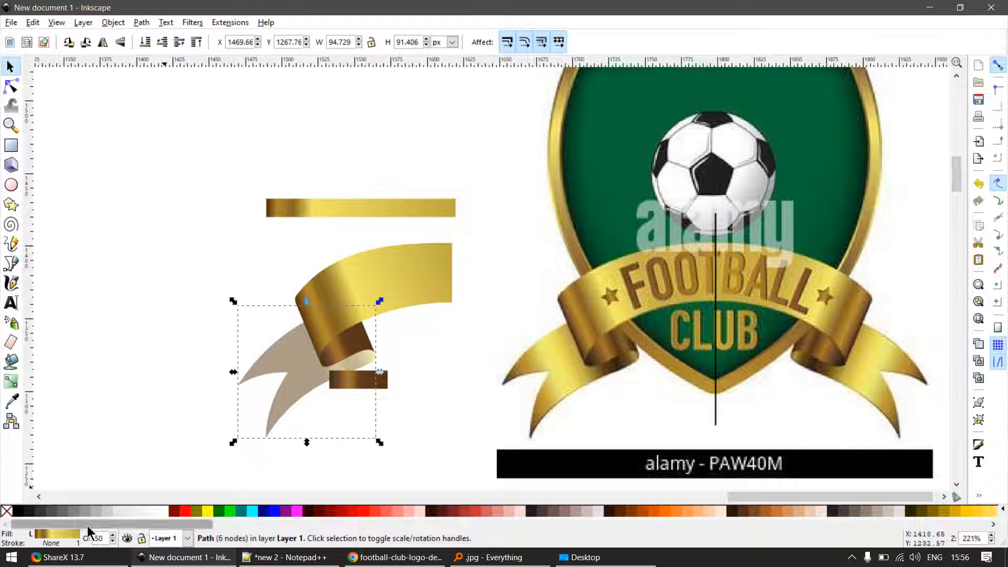
key(Return)
- Try running the tail's gradient from just beyond its left tip up to the middle of the main ribbon
key(g)
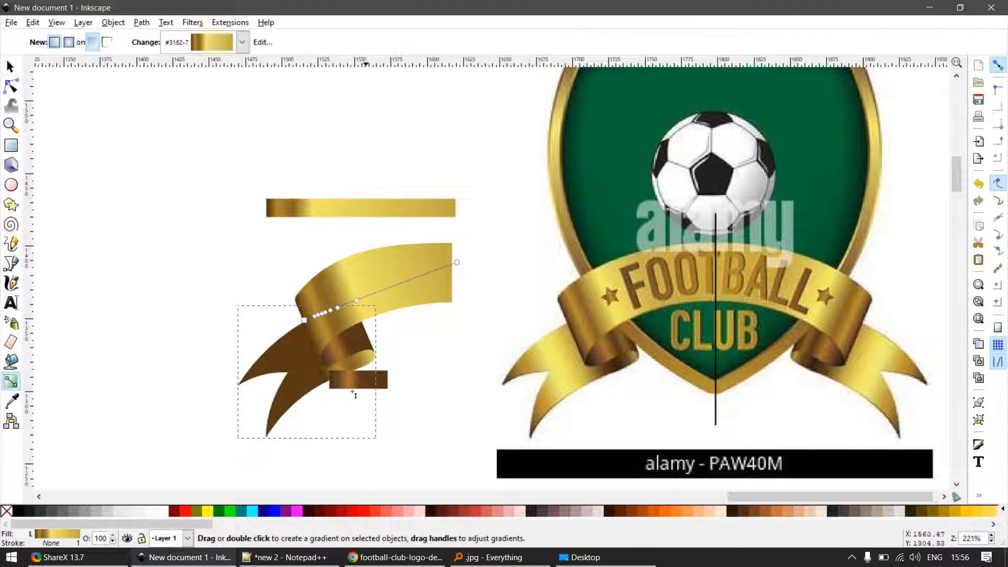
key(ctrl+a)
key(space)
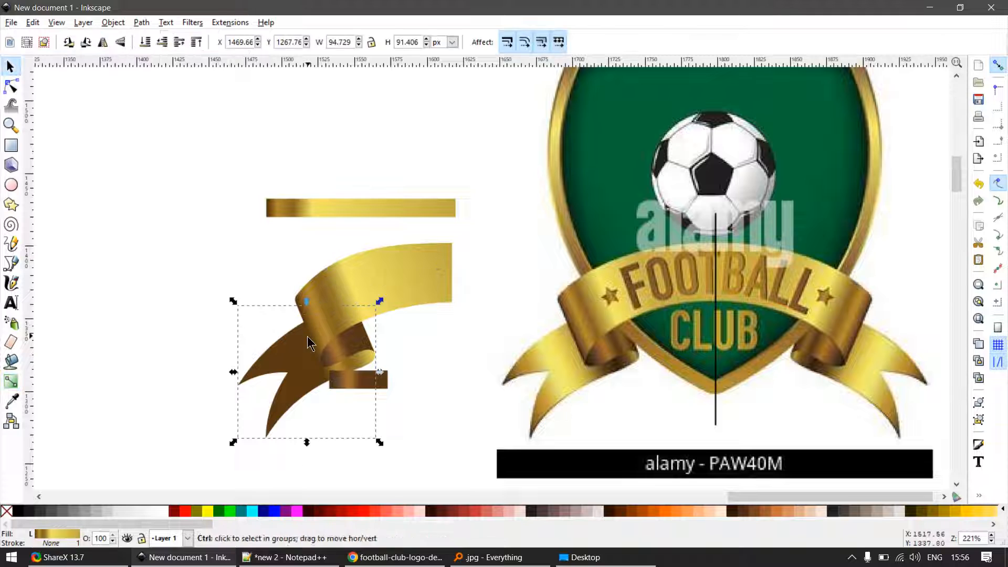
key(space)
drag(304, 320, 220, 386)
click(221, 386)
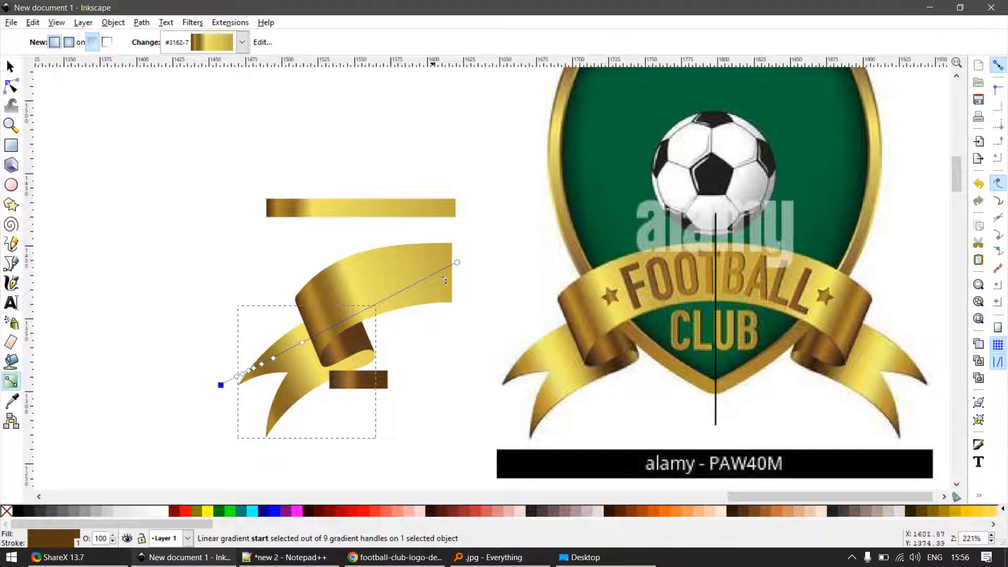
drag(458, 262, 413, 272)
key(s)
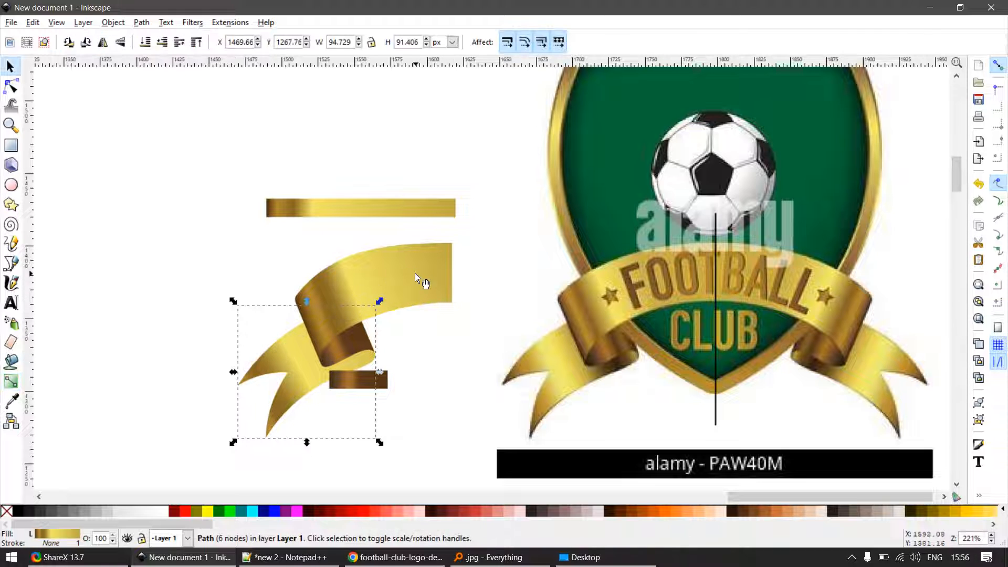
- Reverse the tail's gradient direction, placing its end to the lower left of the tail and its start above the inner fold's right side
key(g)
key(ctrl+a)
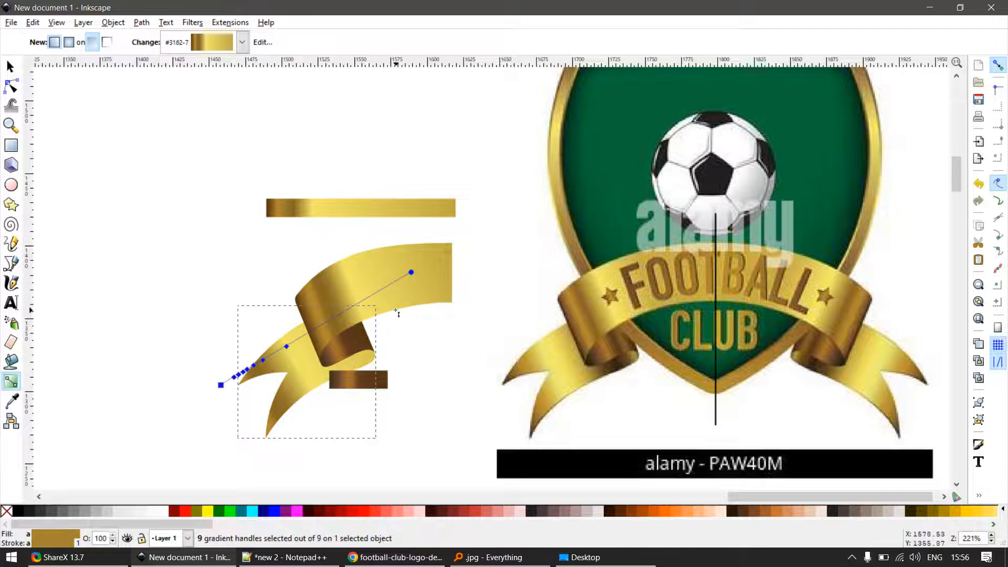
key(s)
key(g)
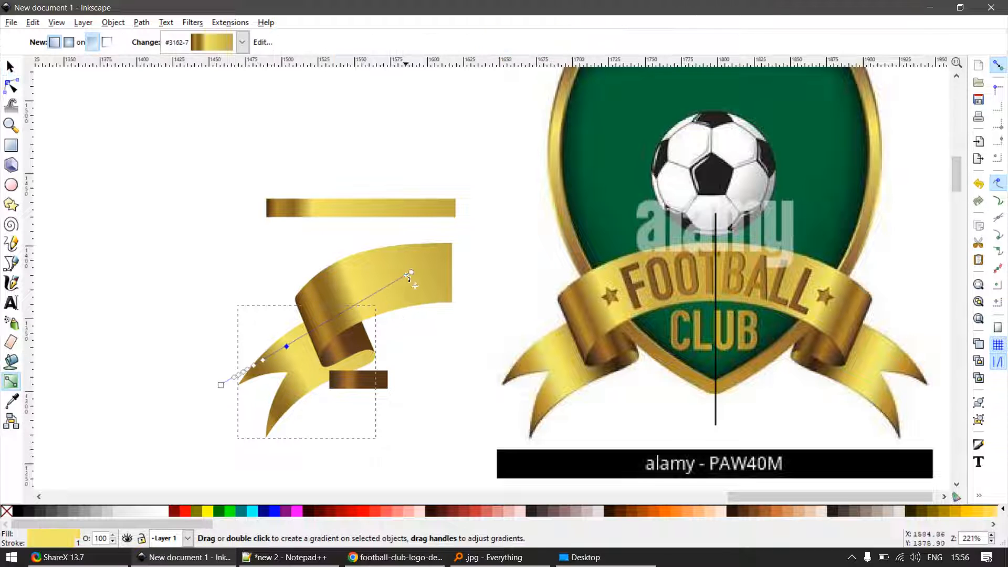
drag(412, 274, 224, 415)
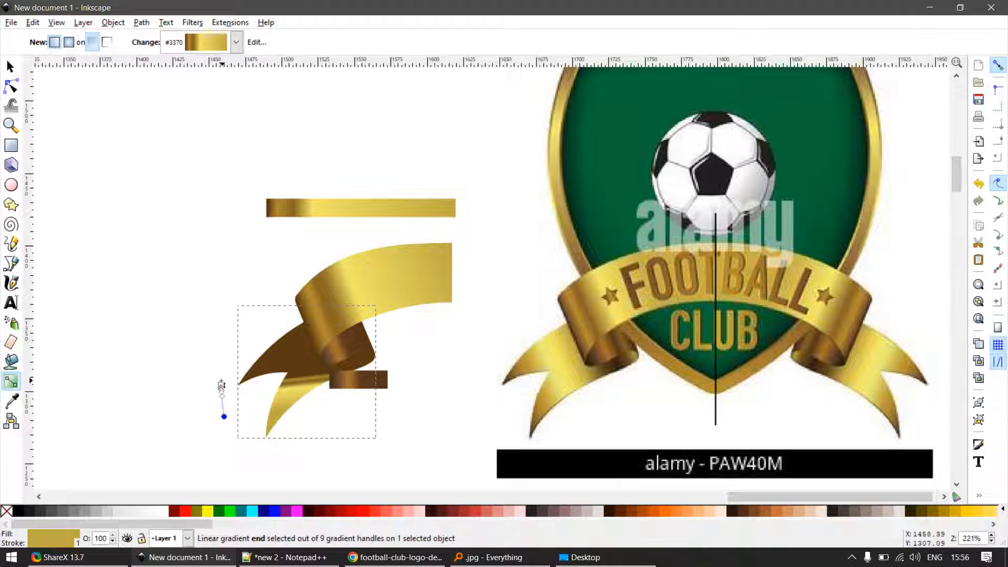
key(Escape)
ctrl+scroll(227, 392, up, 2)
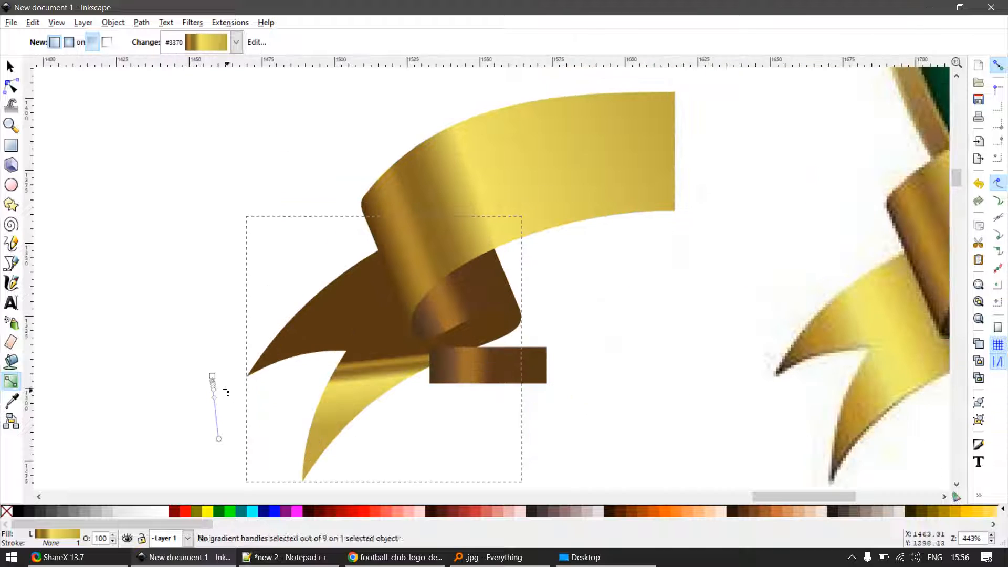
drag(213, 377, 507, 252)
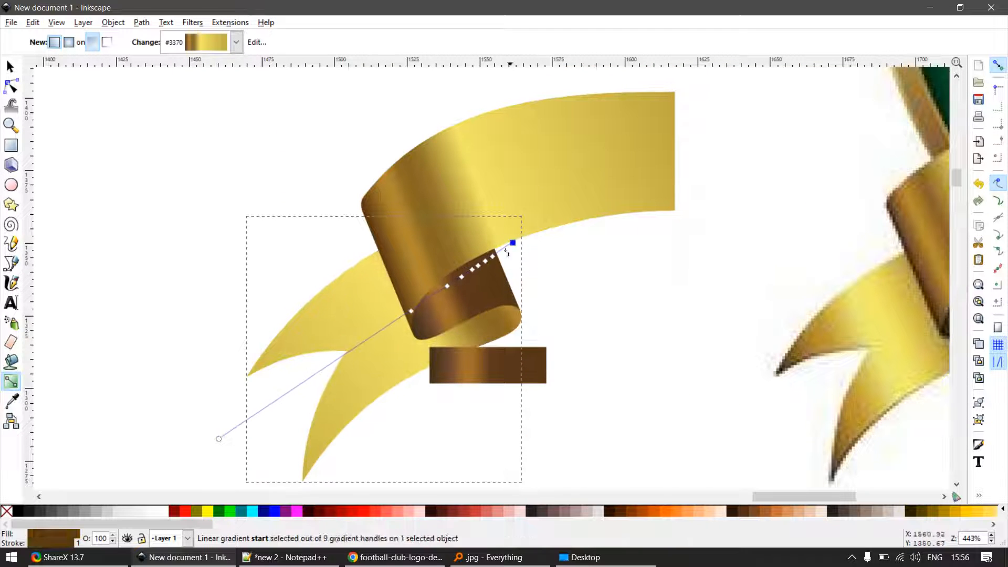
- Adjust the end of the tail's gradient beyond the fork so the dark bands fall beside the fold, keeping the tail in place
ctrl+scroll(411, 359, down, 2)
drag(315, 401, 241, 417)
key(s)
ctrl+scroll(430, 404, up, 2)
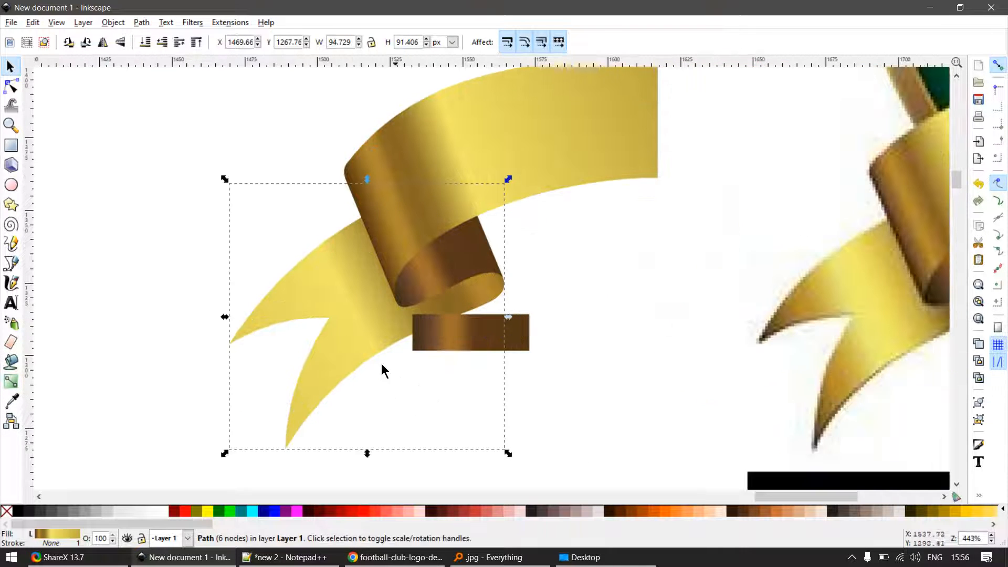
drag(350, 343, 388, 395)
key(ctrl+z)
- Delete the brown sample rectangle below the fold and the gold sample bar above the recreated ribbon
ctrl+scroll(537, 385, down, 2)
click(493, 358)
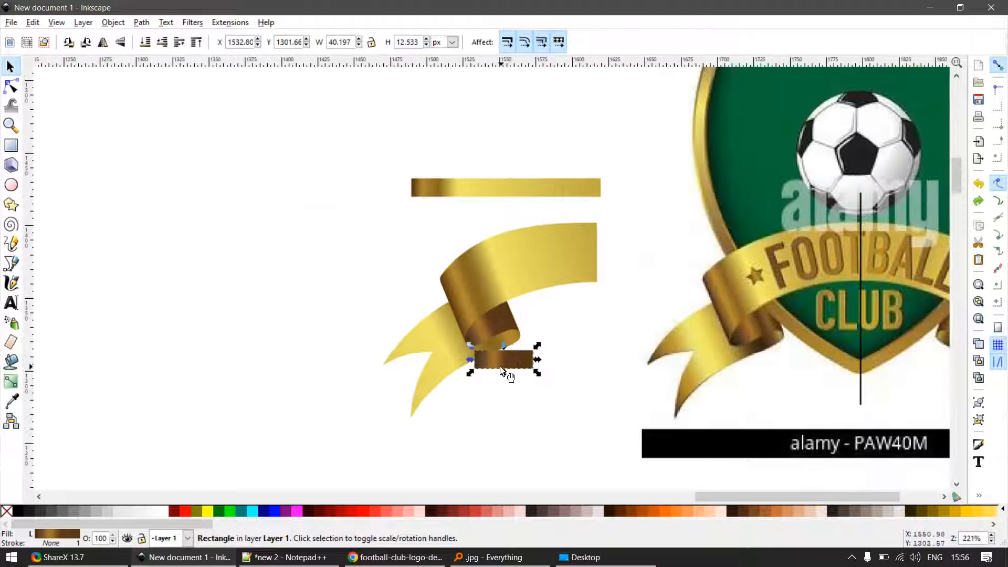
key(Delete)
key(e)
key(s)
click(536, 189)
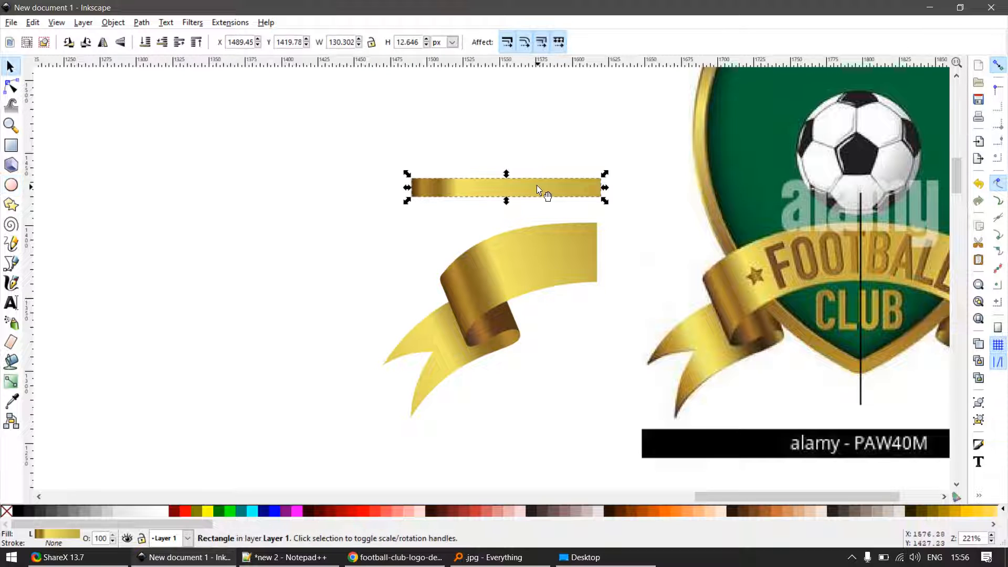
key(Delete)
- Draw a rectangle about 93 by 20 px below the forked left ribbon tail of the logo
key(r)
ctrl+scroll(713, 427, up, 2)
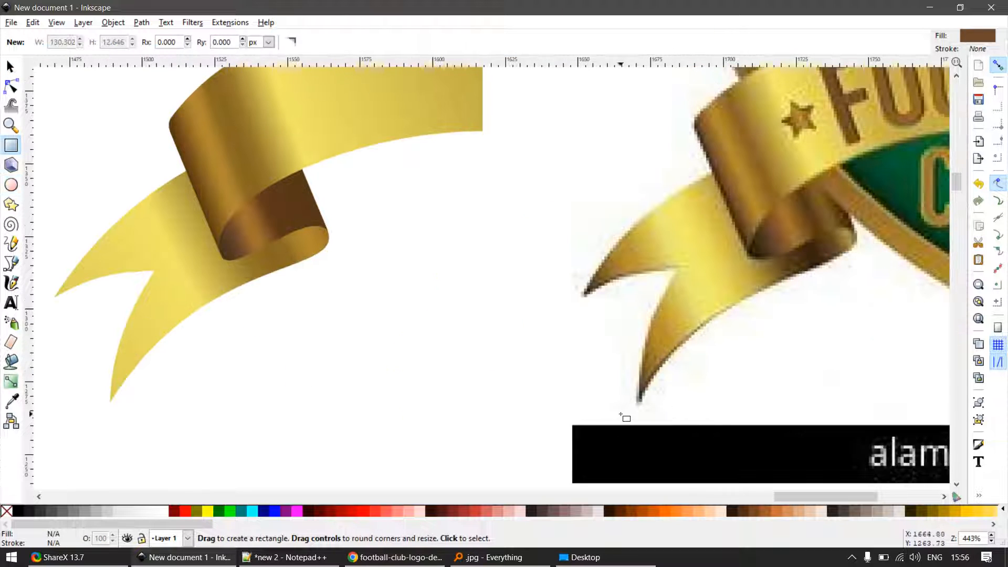
drag(621, 414, 888, 471)
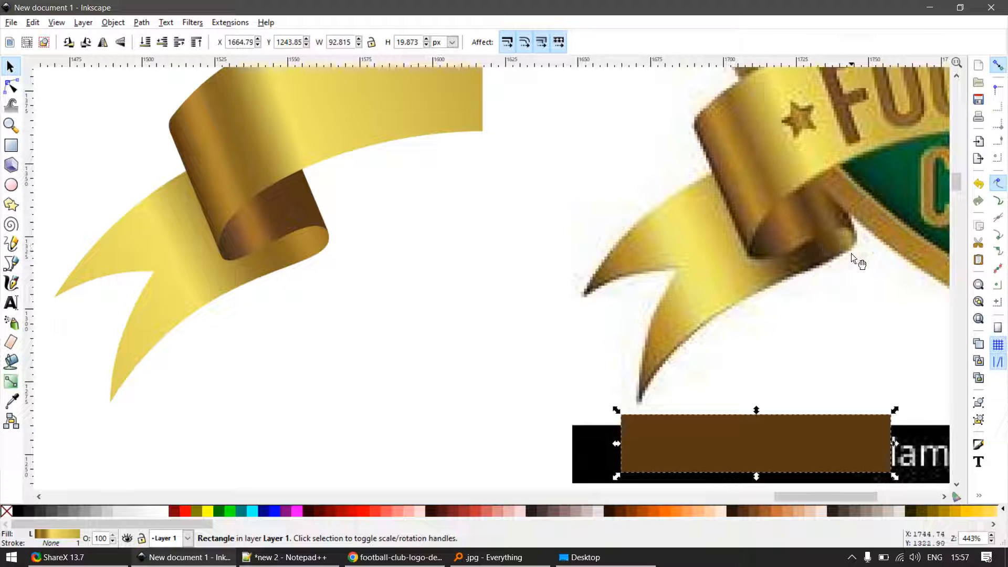
key(g)
drag(642, 451, 903, 452)
key(s)
key(g)
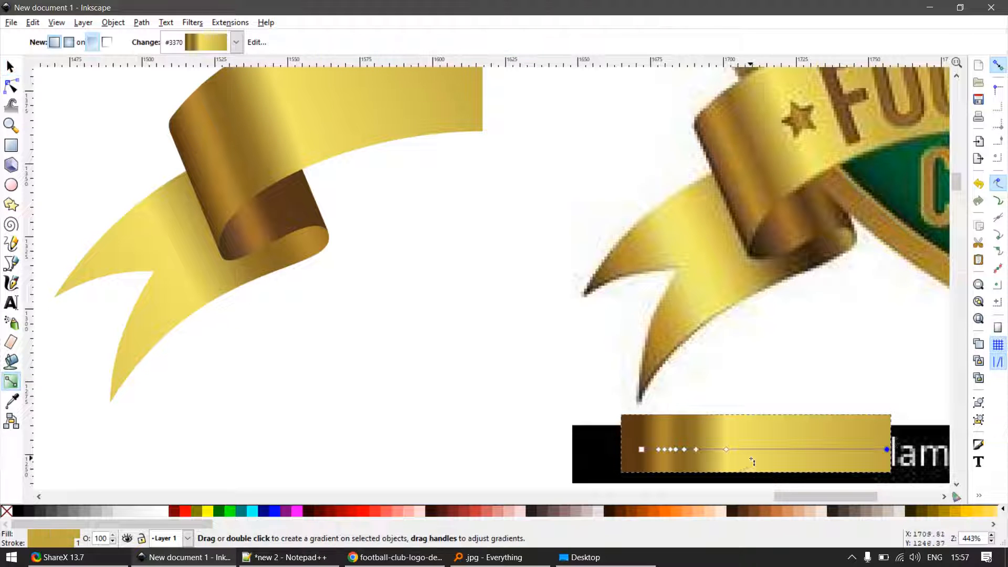
drag(754, 461, 787, 405)
- Fill the rectangle solid red and give it a horizontal linear gradient fading to transparent, starting near its left edge
key(s)
click(181, 511)
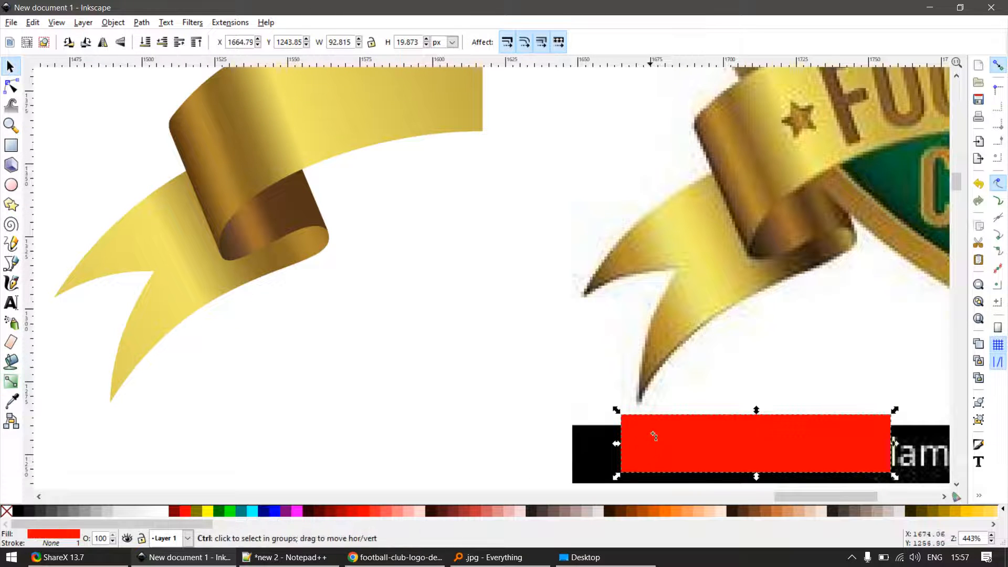
key(g)
drag(677, 449, 877, 449)
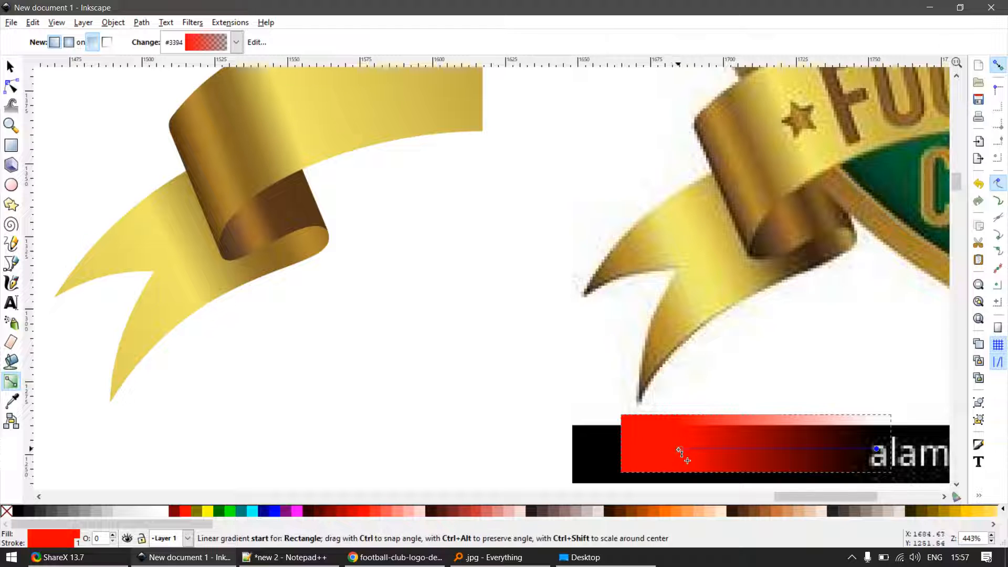
drag(677, 449, 632, 449)
- Recolour the gradient's start stop with a dark brown sampled from the lower edge of the logo ribbon's curl
key(d)
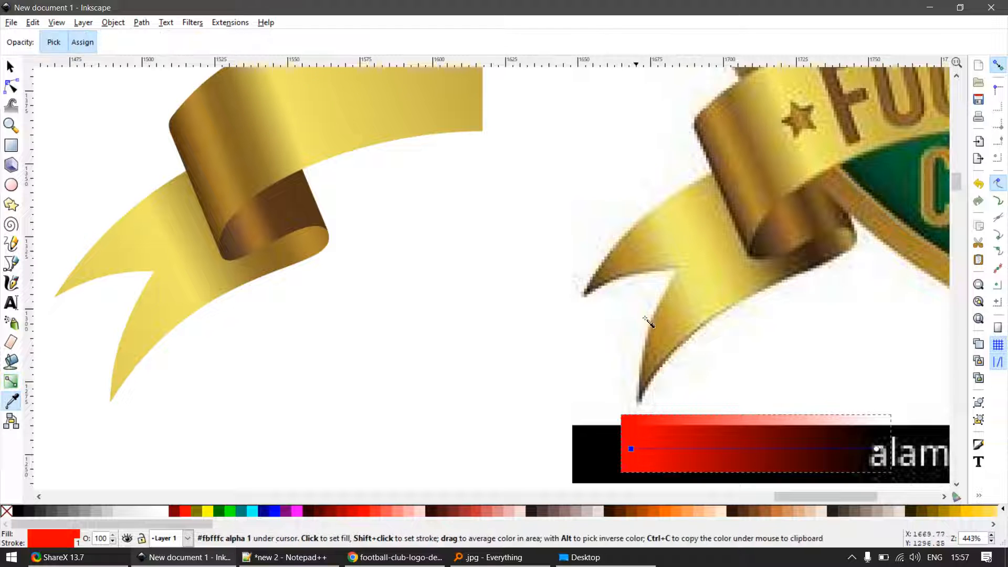
click(675, 378)
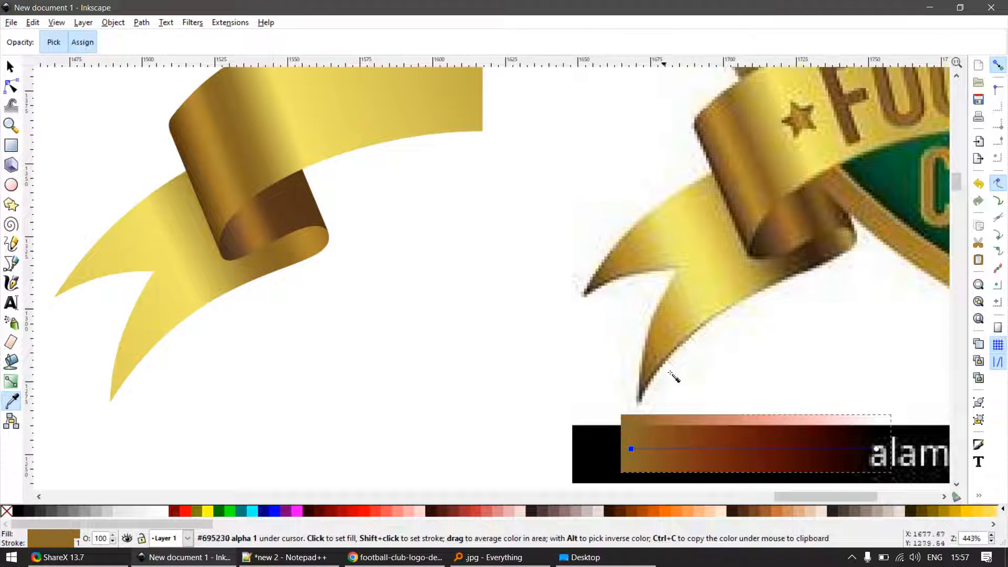
click(877, 452)
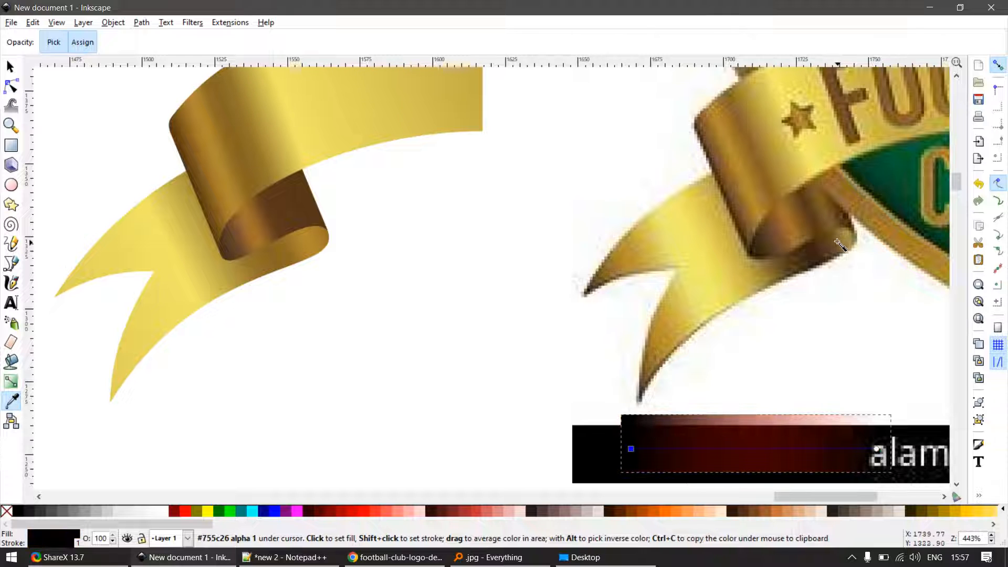
click(828, 268)
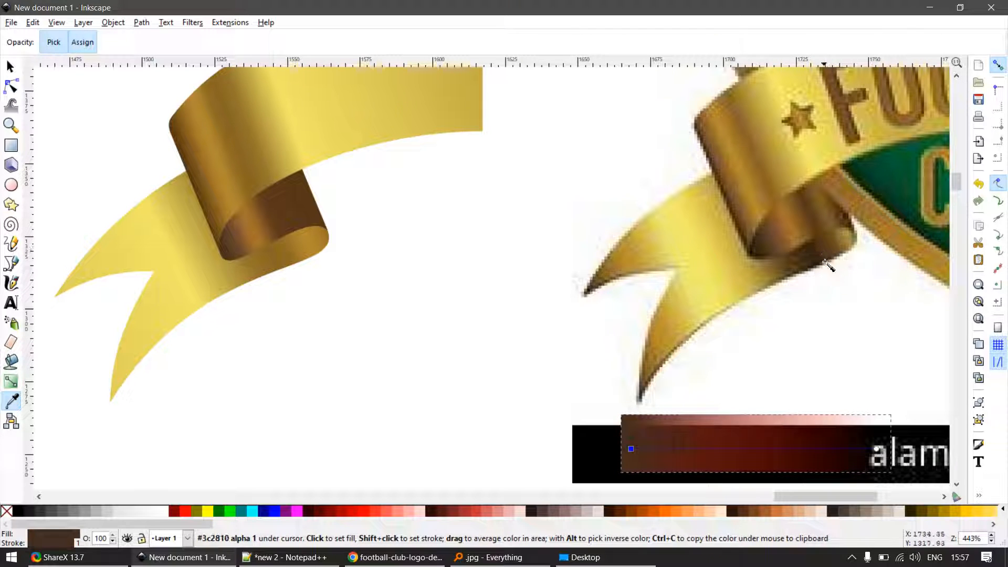
- Move the gradient rectangle onto the white area between the recreated ribbon and the logo
scroll(613, 343, down, 2)
key(s)
drag(660, 387, 516, 340)
scroll(571, 347, up, 2)
- Recolour the rectangle gradient's end stop with the brown #644620 sampled near the right side of the logo ribbon's curl
key(g)
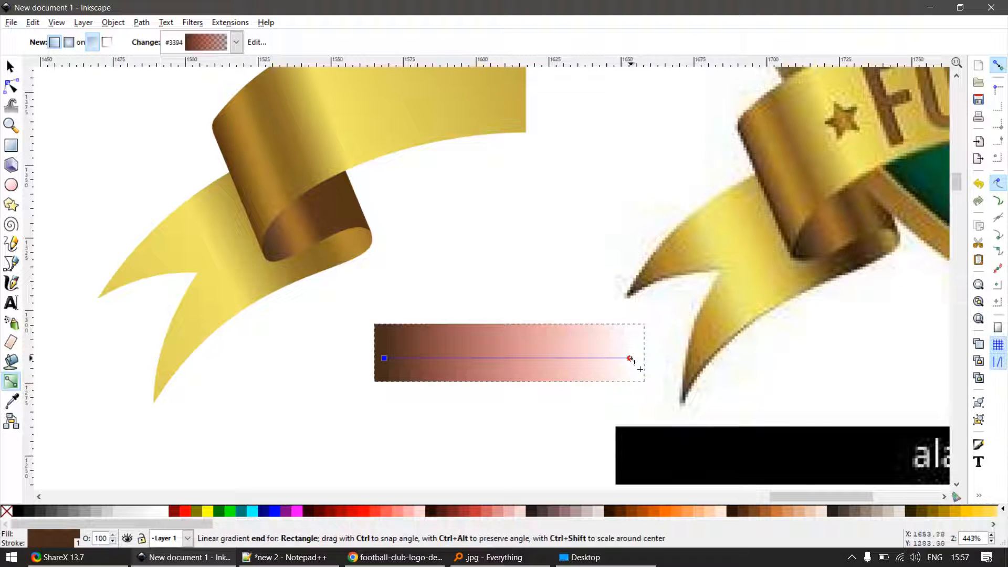
click(630, 358)
key(d)
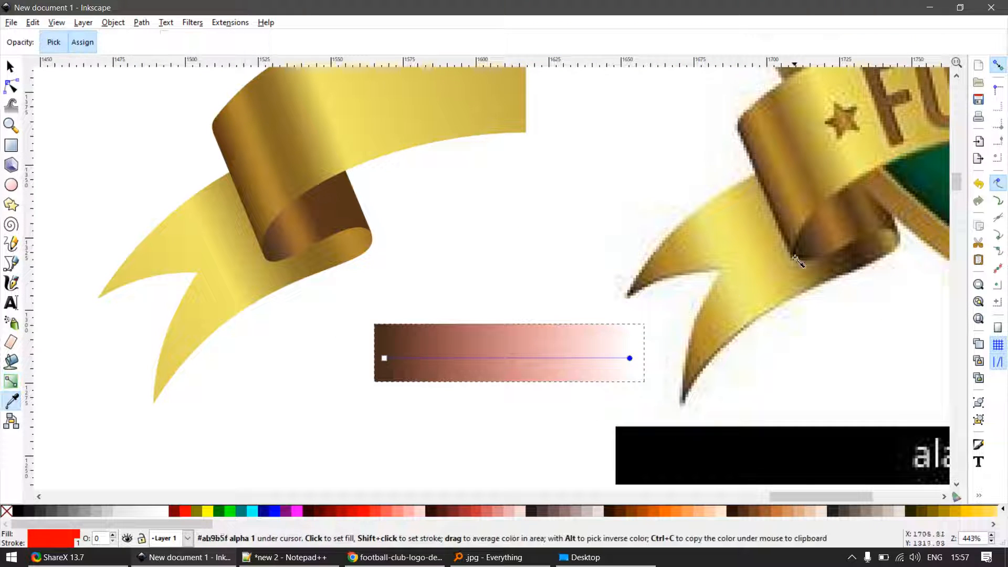
click(881, 251)
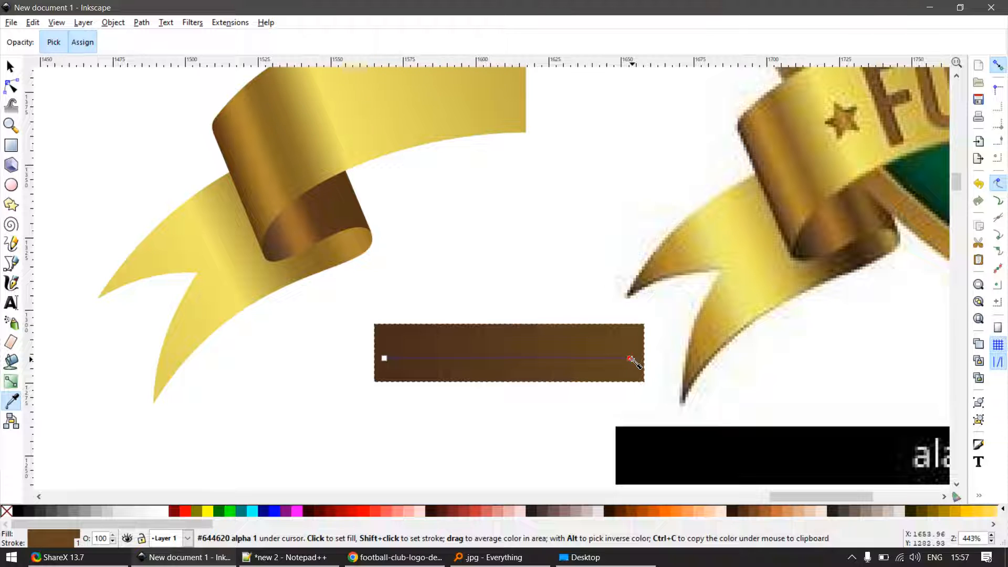
- Add a stop just before the gradient's right end, colouring the end gold and the new stop dark brown from the logo's curl
key(s)
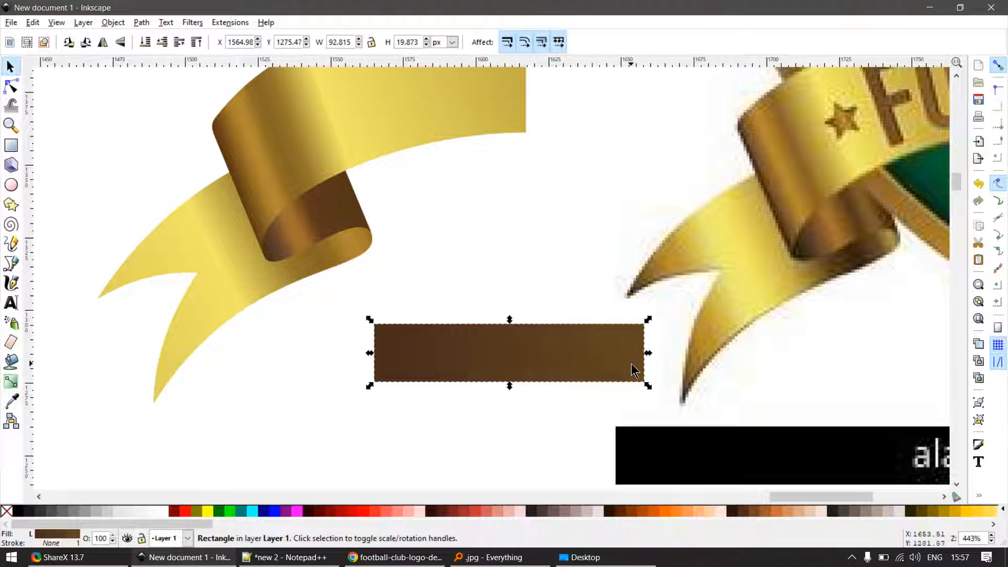
key(g)
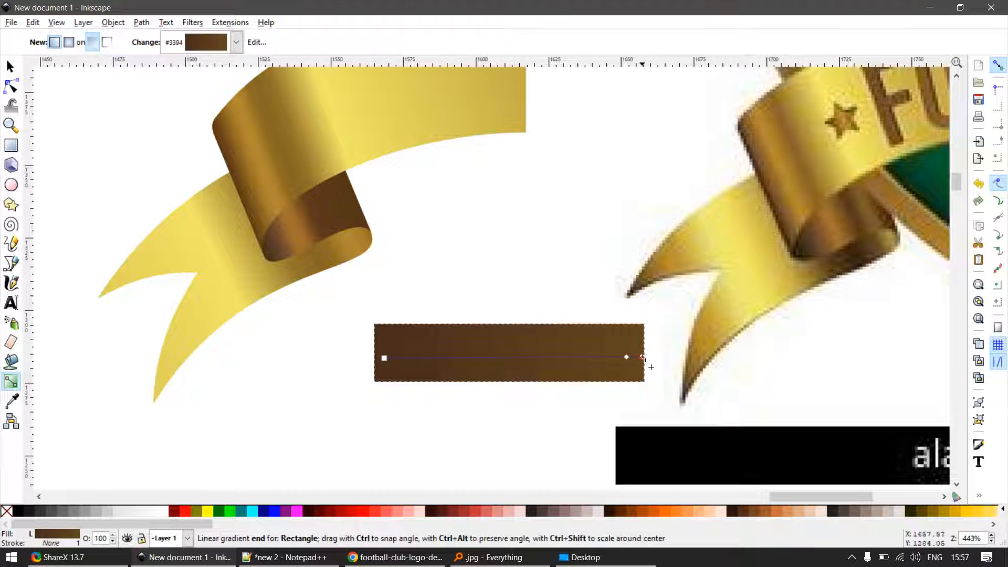
click(642, 357)
key(d)
click(891, 241)
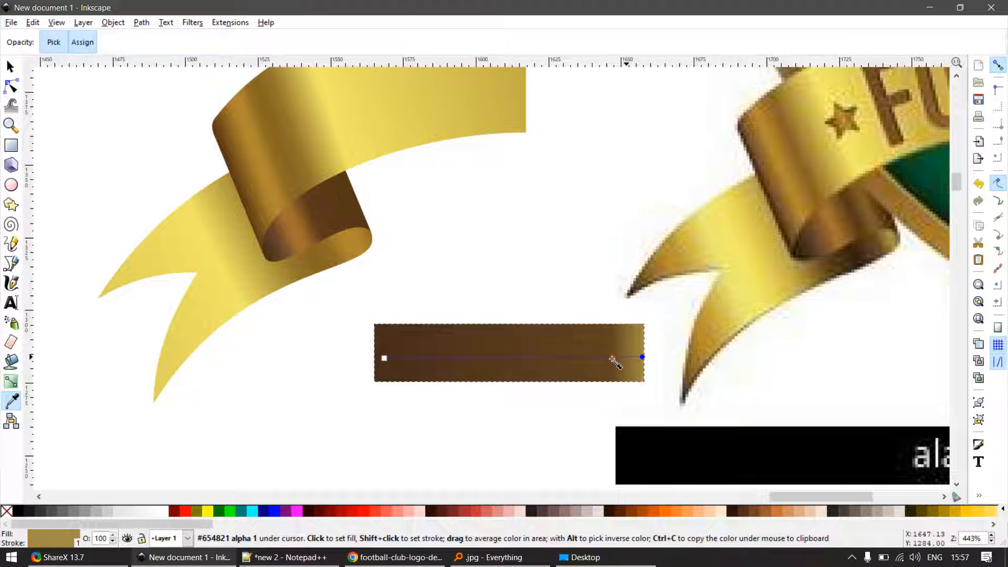
double_click(609, 358)
click(855, 259)
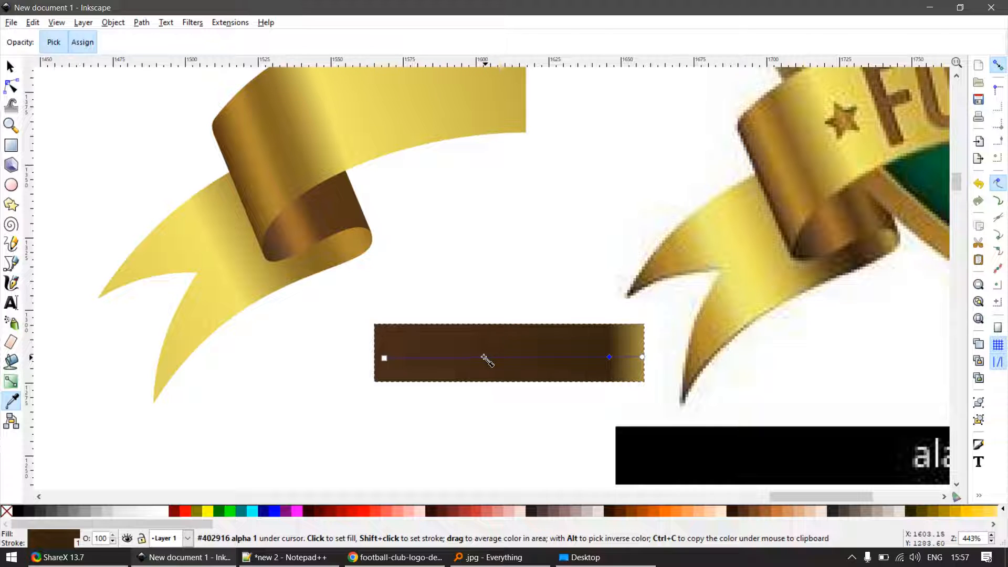
- Add a stop left of the gradient's middle and colour it bright yellow sampled from the logo's ribbon tail
key(s)
key(g)
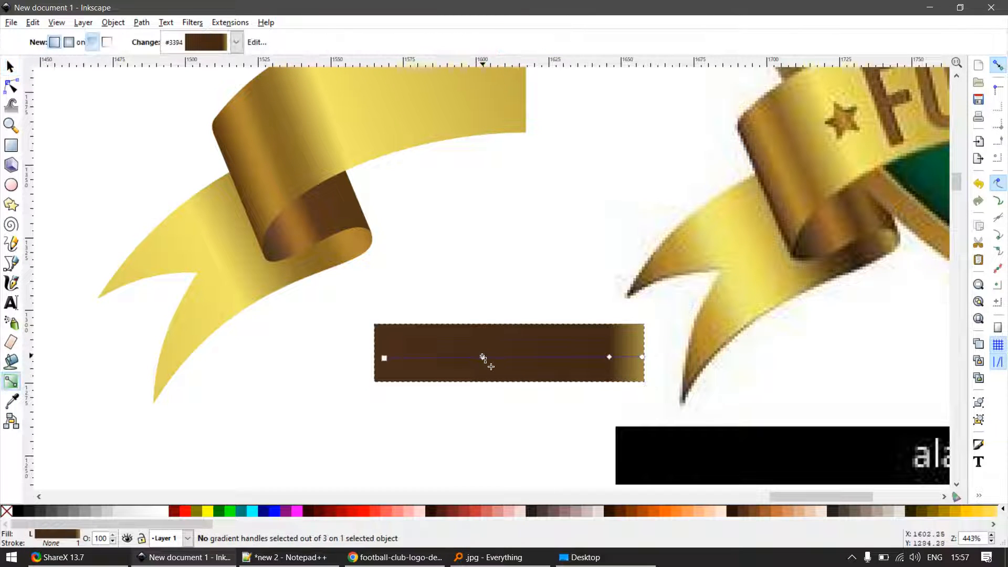
double_click(484, 358)
key(p)
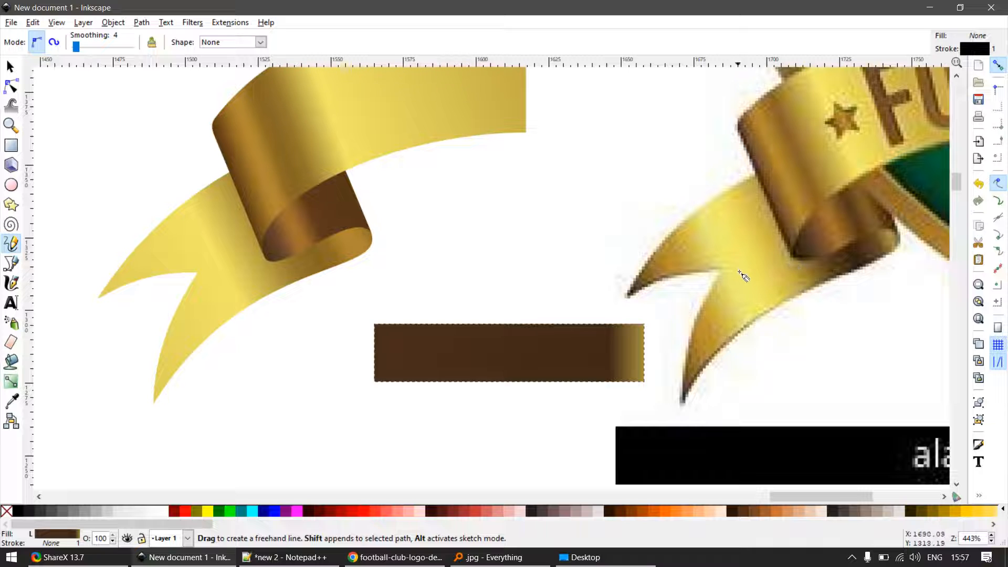
key(g)
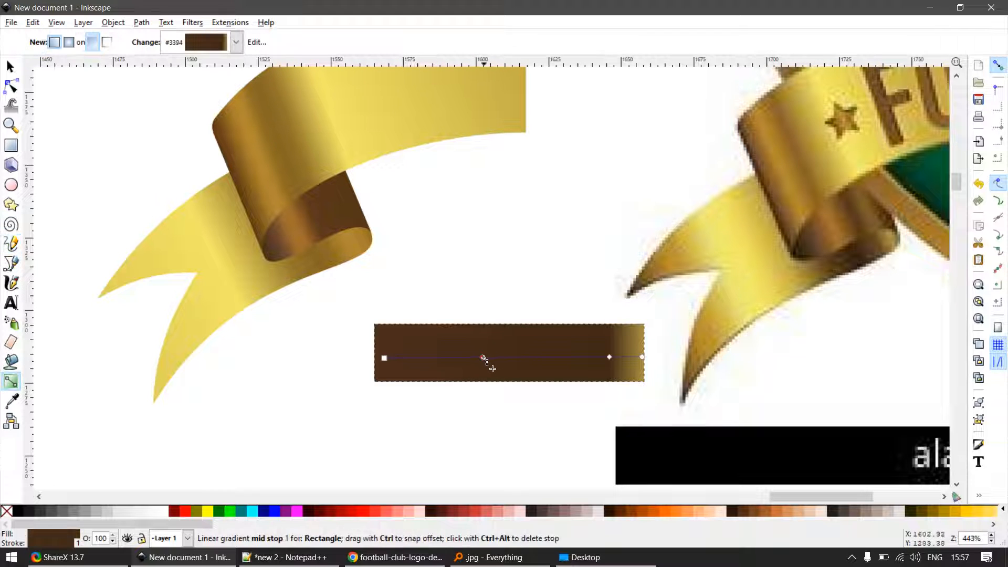
click(484, 357)
key(d)
click(754, 287)
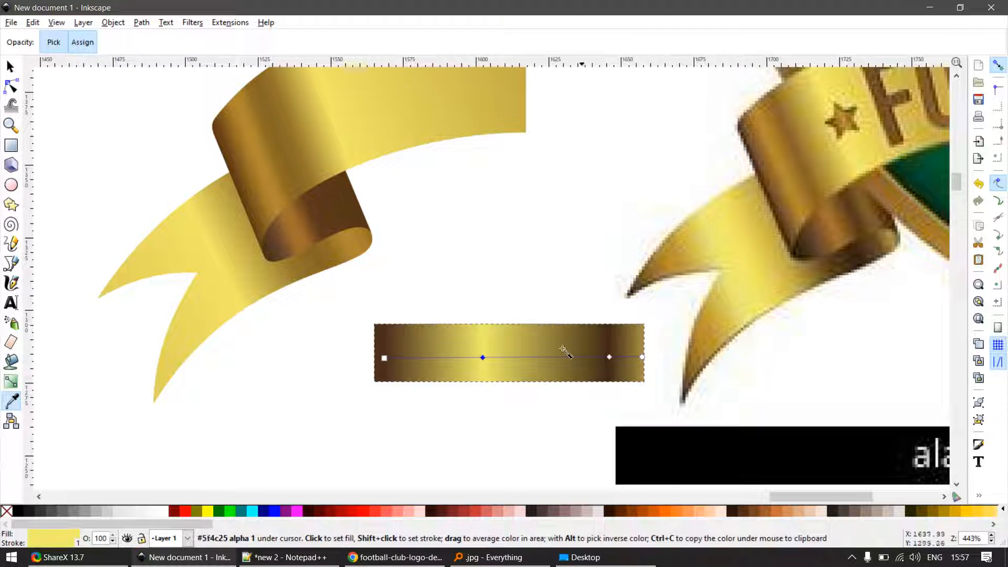
- Add a stop between the dark start and the yellow stop, coloured orange-gold from the upper prong of the logo's tail
key(s)
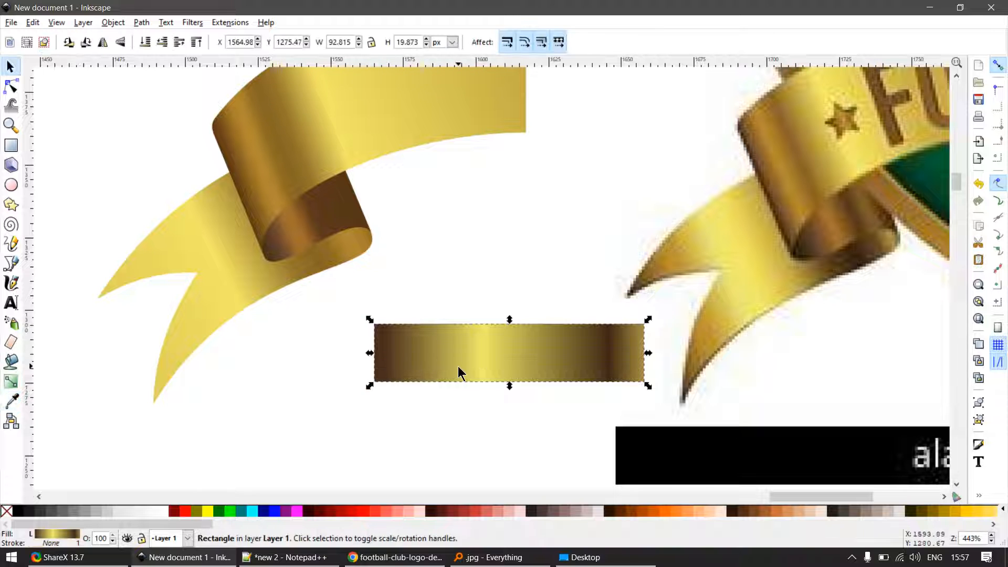
key(g)
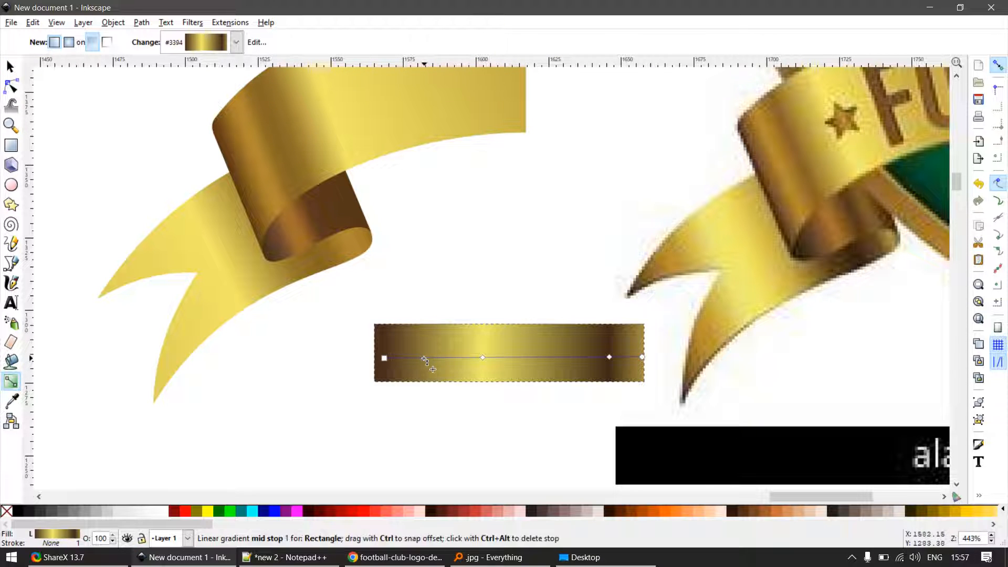
click(425, 358)
key(p)
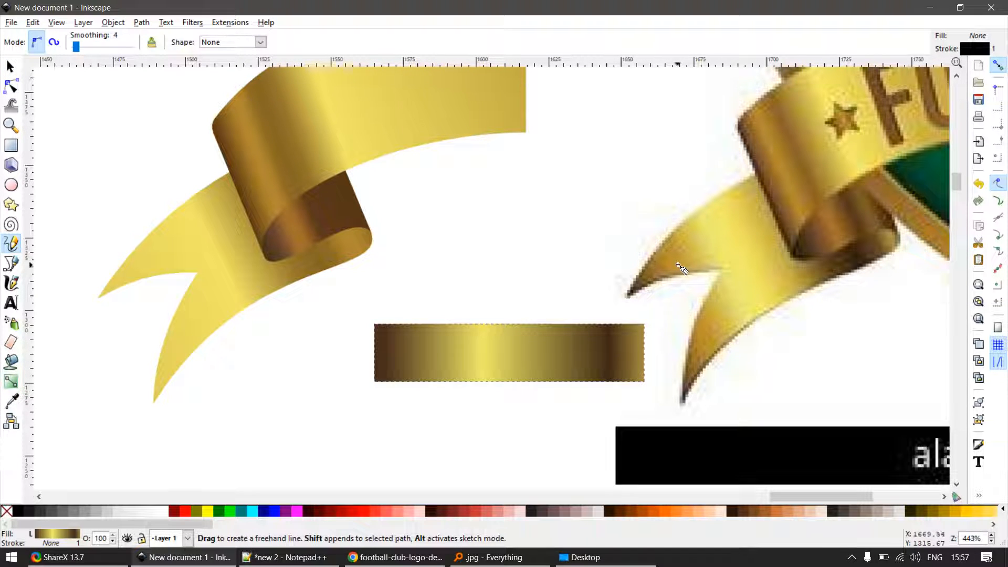
key(s)
key(g)
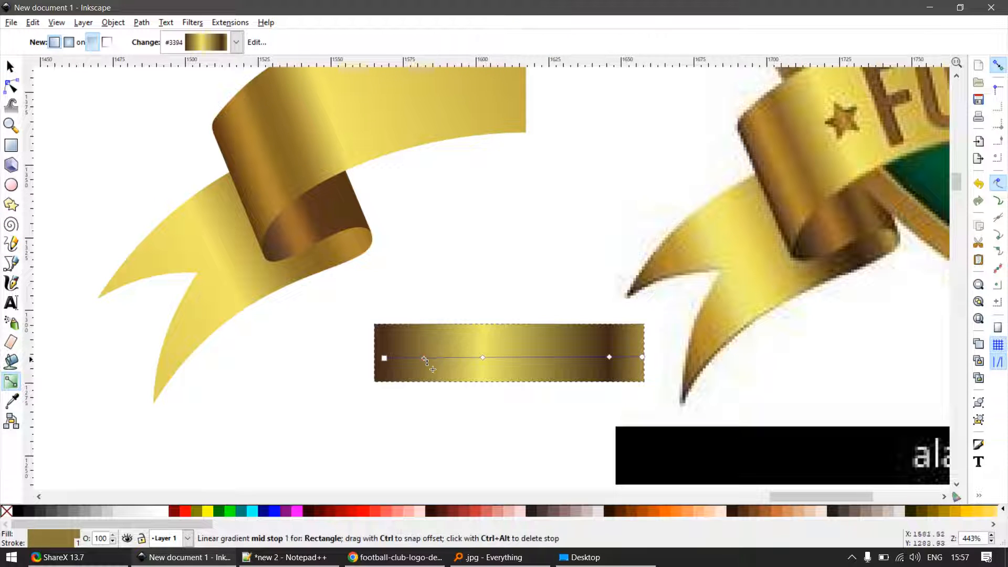
click(425, 358)
key(d)
click(674, 266)
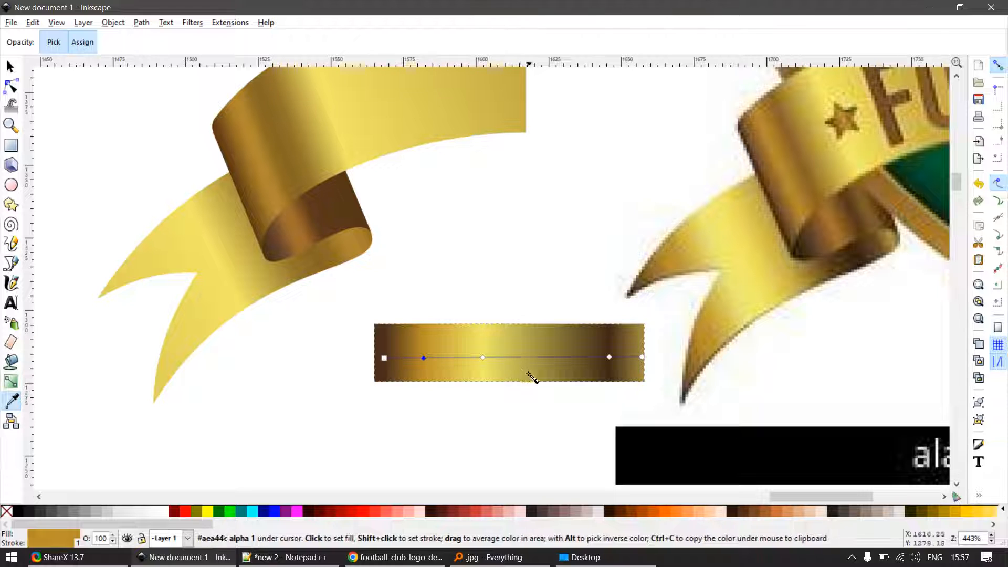
- Add a stop on each side of the right dark brown stop and spread them apart to widen the dark band
key(s)
key(g)
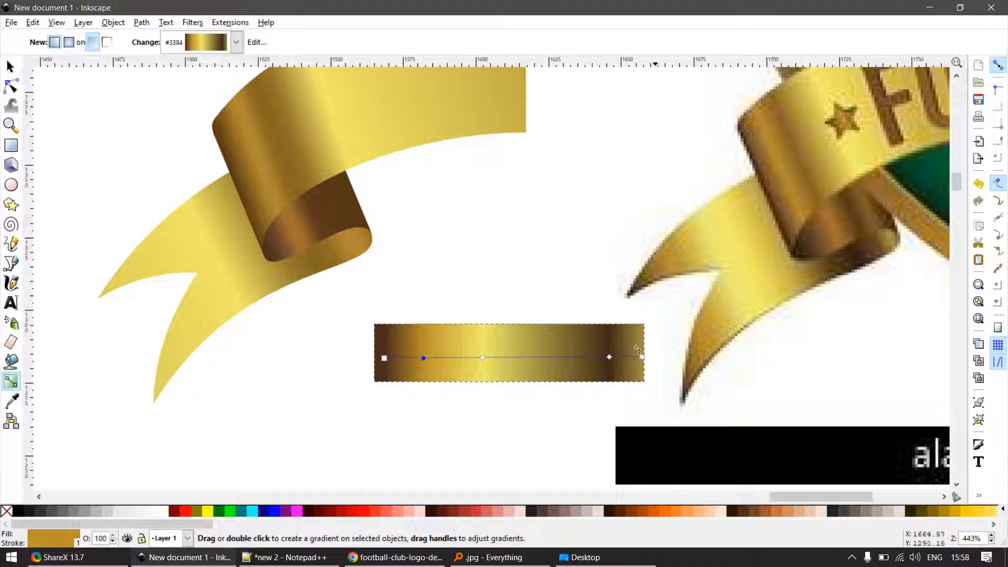
scroll(477, 373, up, 2)
key(s)
scroll(749, 358, up, 2)
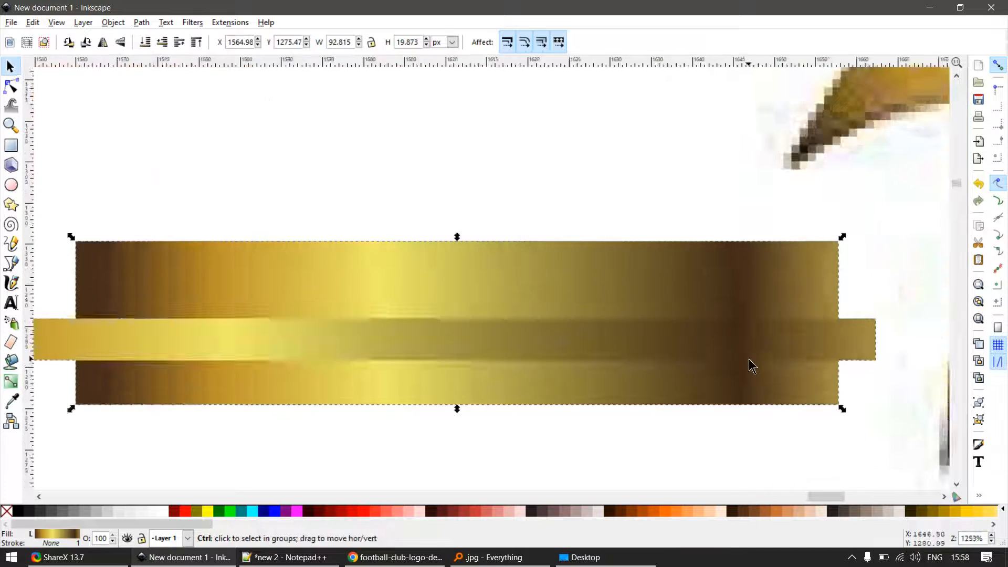
key(g)
double_click(727, 325)
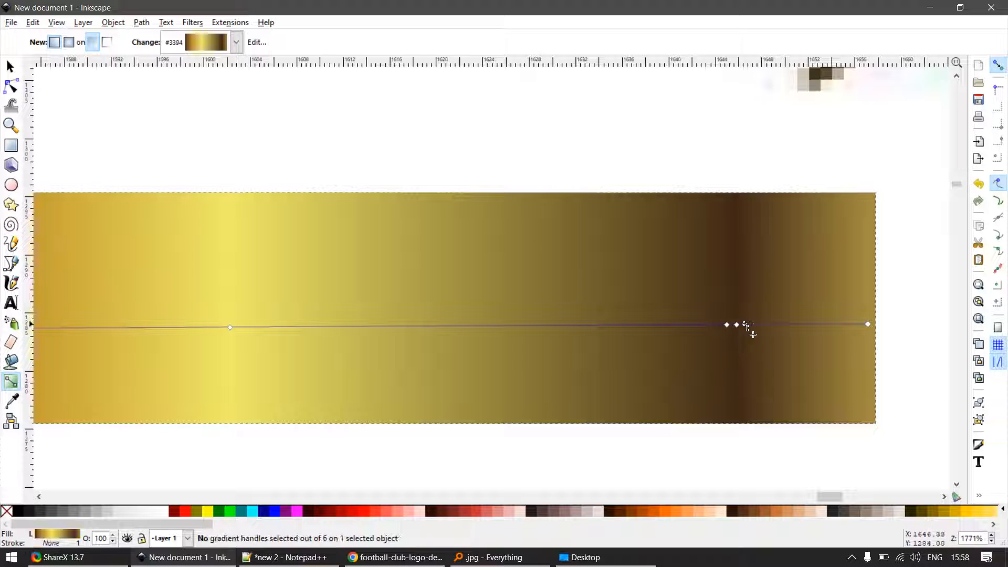
double_click(750, 324)
drag(749, 324, 698, 330)
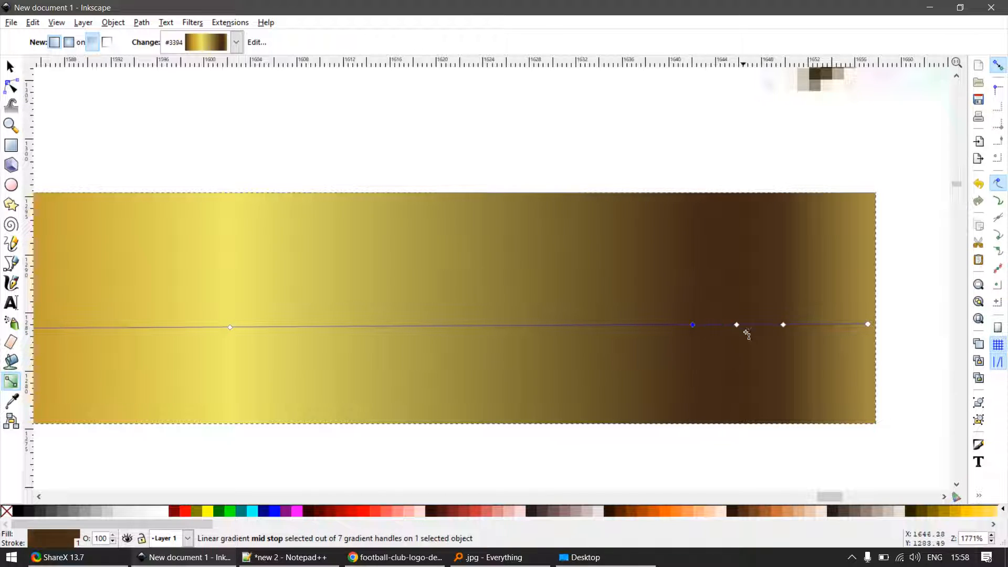
- Add a stop on each side of the yellow stop and spread them apart to widen the yellow band
scroll(697, 353, down, 2)
scroll(432, 379, up, 2)
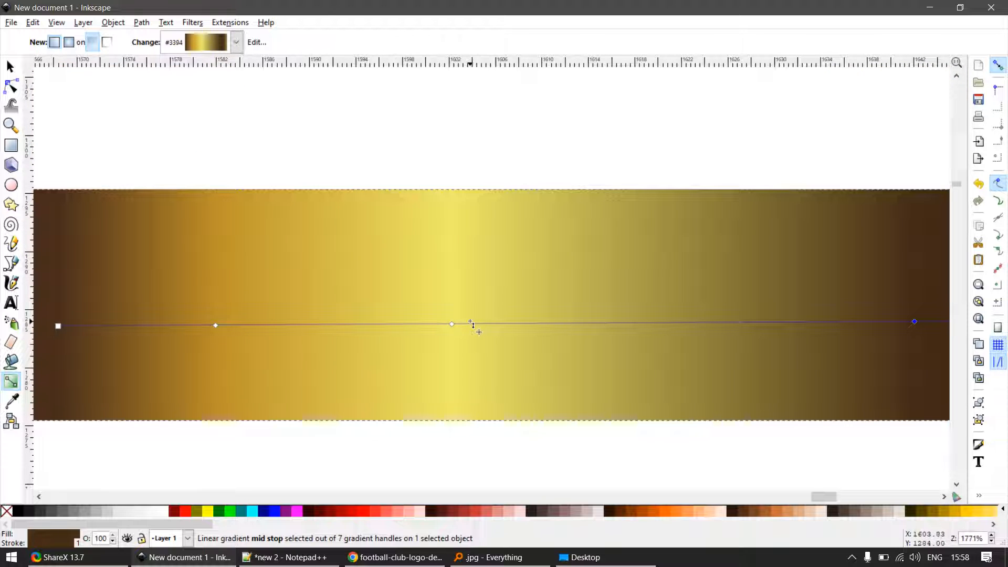
double_click(470, 324)
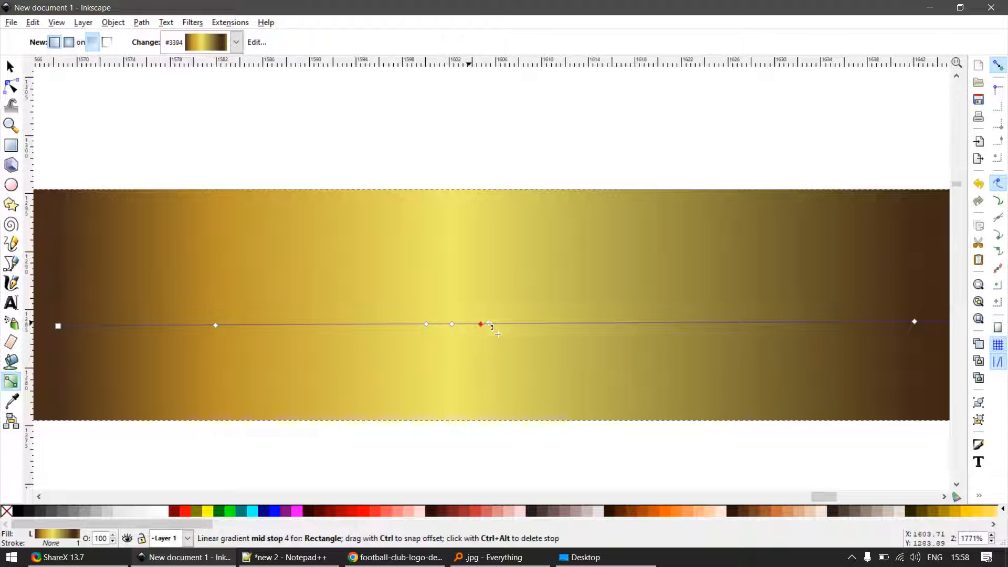
drag(489, 324, 514, 324)
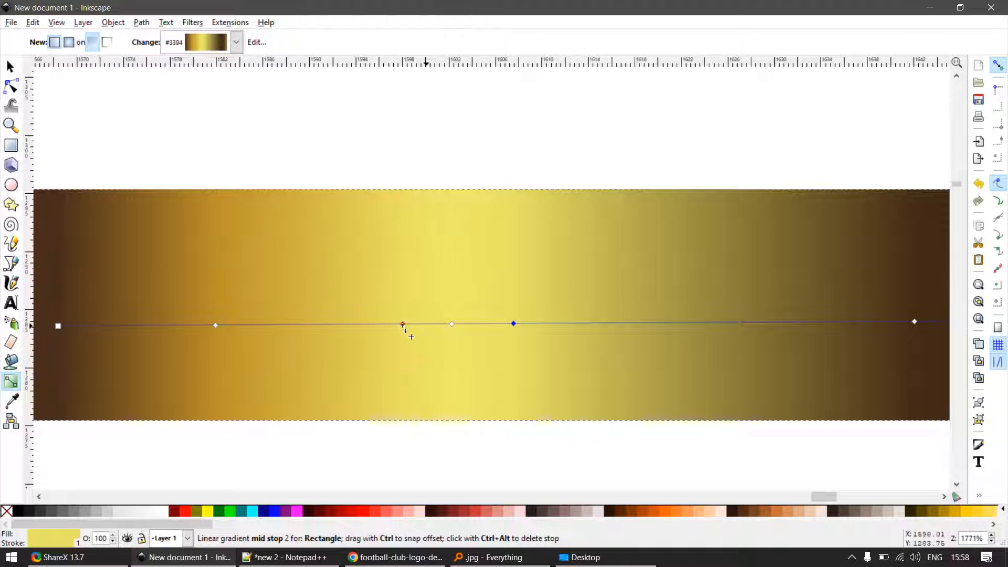
drag(403, 324, 395, 334)
- Add a stop on each side of the orange-gold stop and spread them apart to widen the orange-gold band
scroll(446, 371, down, 3)
scroll(326, 368, up, 2)
scroll(403, 358, up, 2)
key(ctrl+z)
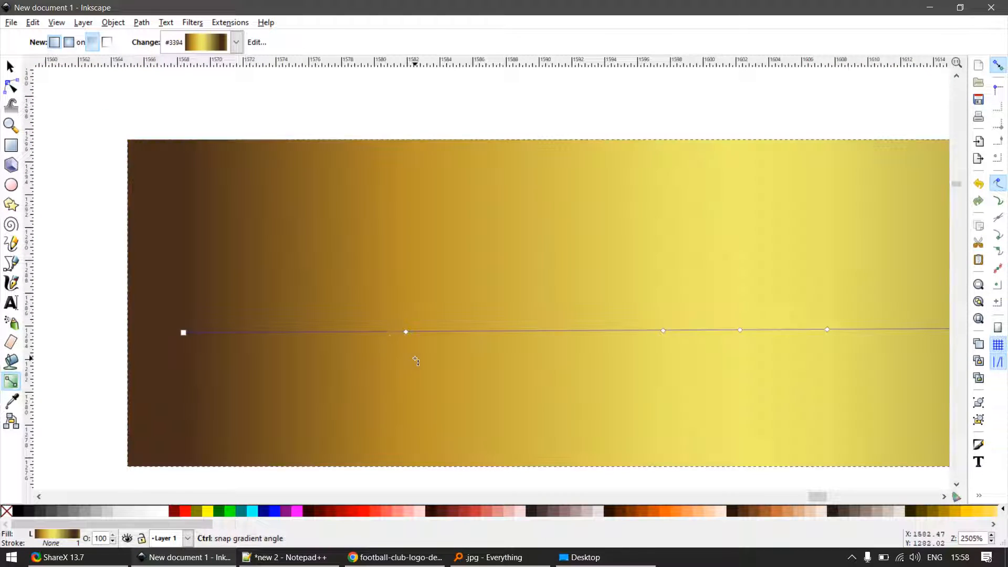
double_click(389, 332)
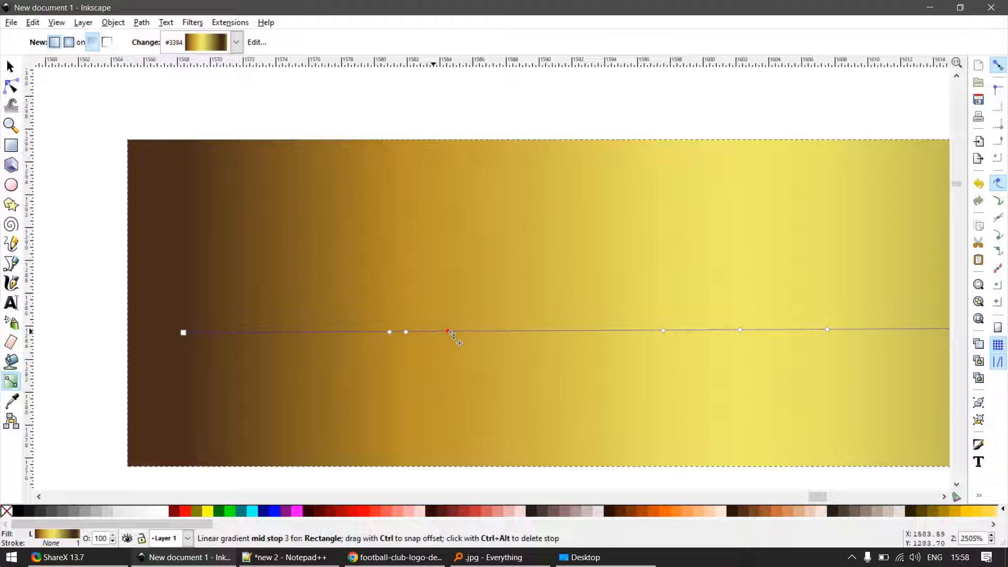
drag(449, 331, 463, 331)
drag(389, 332, 364, 334)
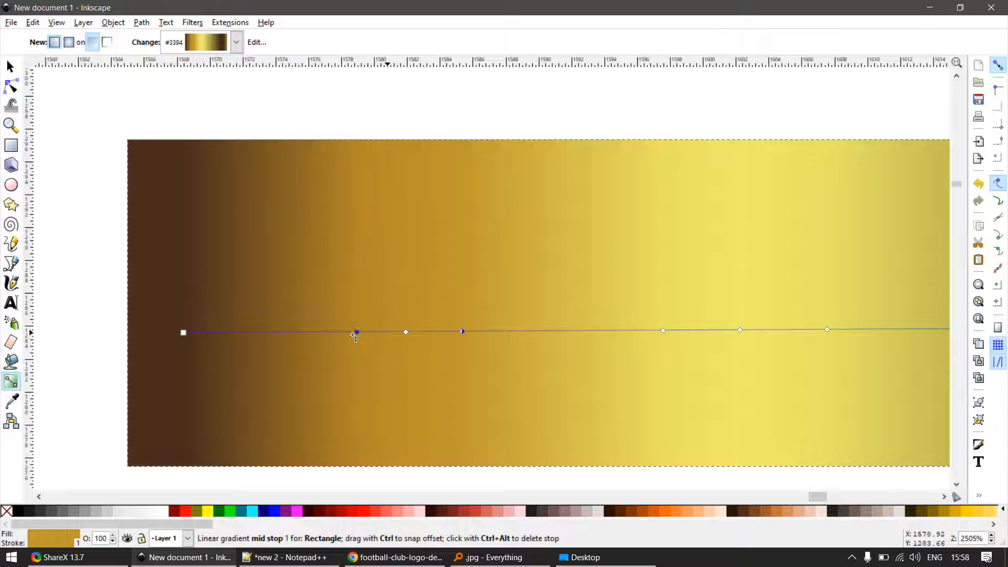
- Move the gradient sample bar to just below the recreated ribbon's forked tail
scroll(344, 349, down, 4)
key(s)
click(405, 428)
scroll(470, 389, down, 2)
drag(465, 368, 317, 400)
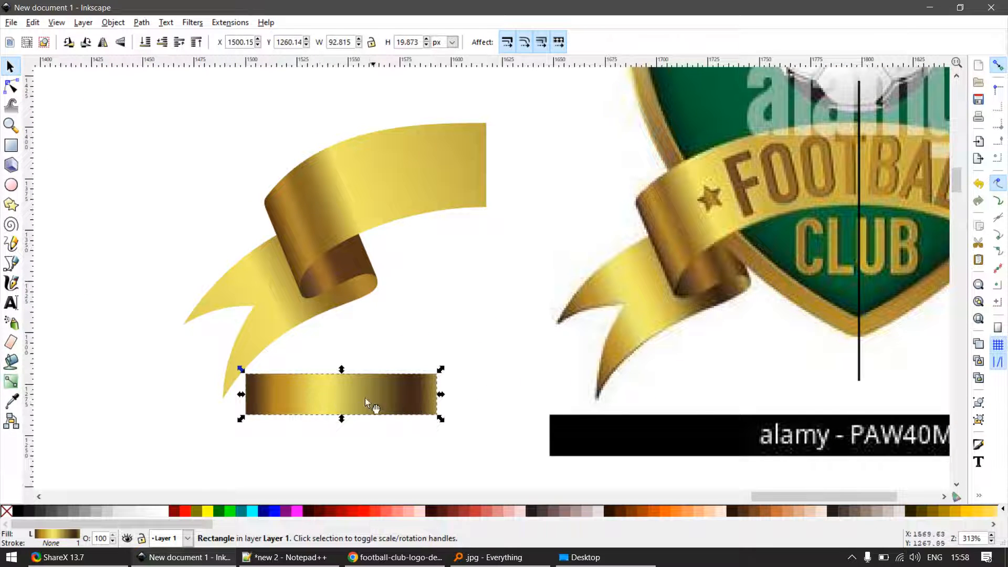
- Apply the sample bar's multi-stop gradient style to the recreated forked tail and show its gradient handles
click(266, 325)
key(ctrl+shift+v)
key(g)
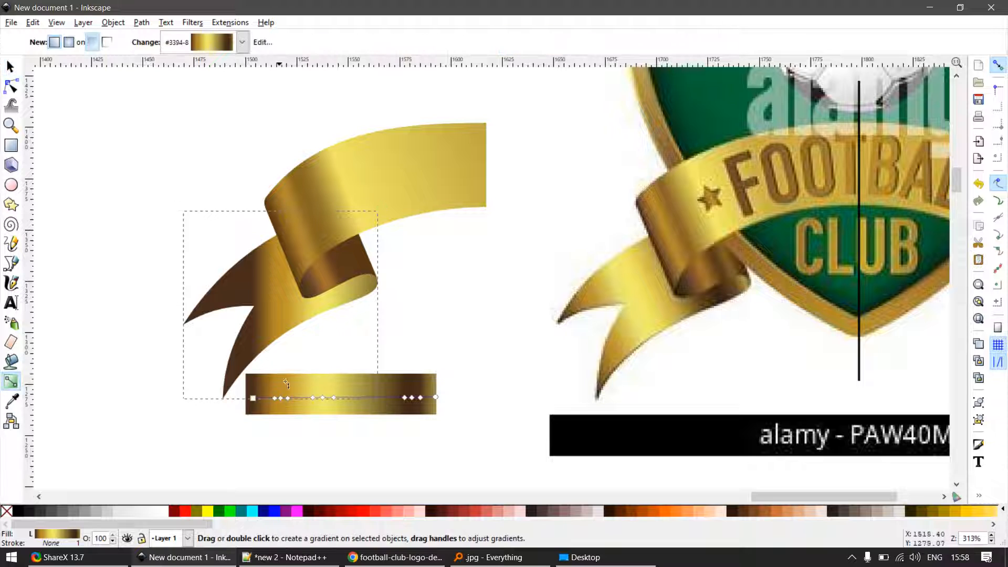
- Angle the forked tail's gradient diagonally, running from beside the lower fork tip to just past the folded end
drag(434, 400, 383, 296)
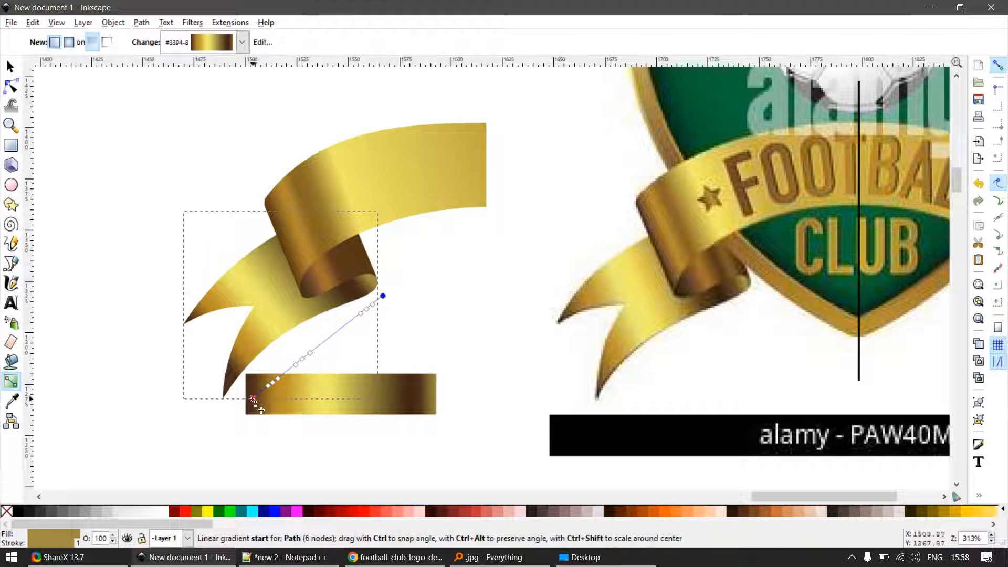
mouse_move(253, 398)
mouse_down()
mouse_move(235, 383)
mouse_move(230, 390)
mouse_move(236, 385)
mouse_up()
key(s)
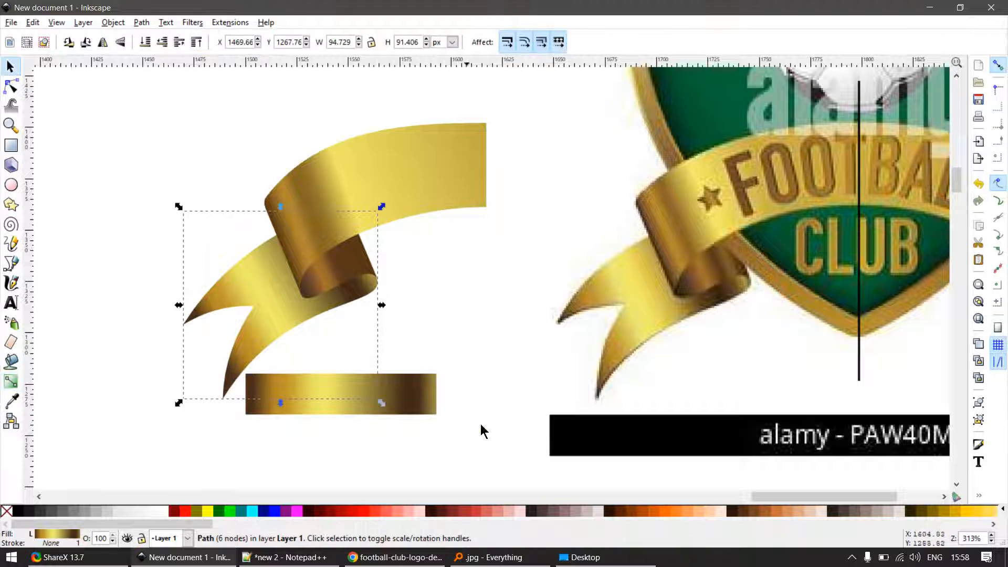
- Delete the gradient sample bar below the ribbon
scroll(752, 282, up, 1)
scroll(752, 282, up, 3)
scroll(514, 287, down, 4)
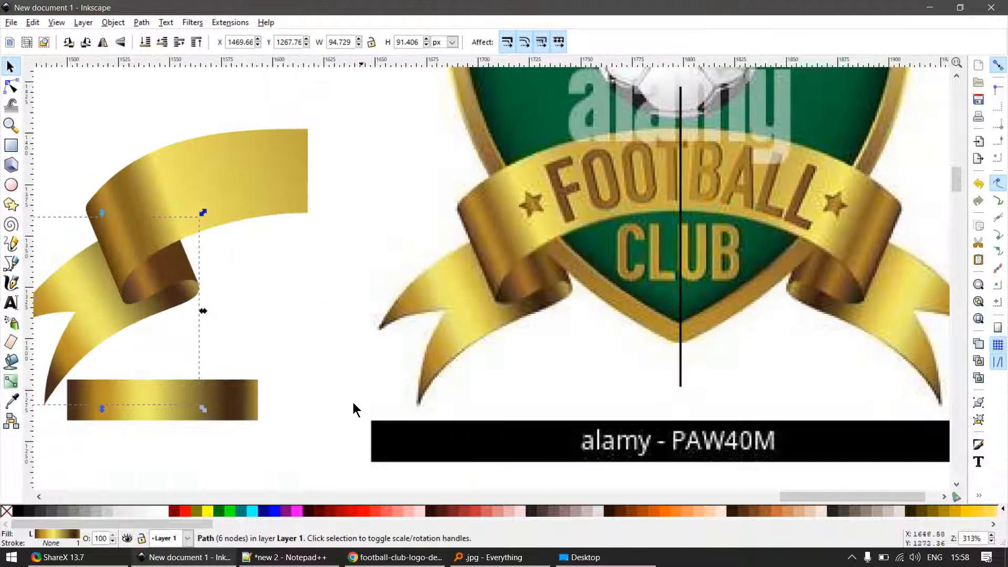
click(274, 431)
scroll(303, 391, down, 1)
ctrl+scroll(247, 402, down, 2)
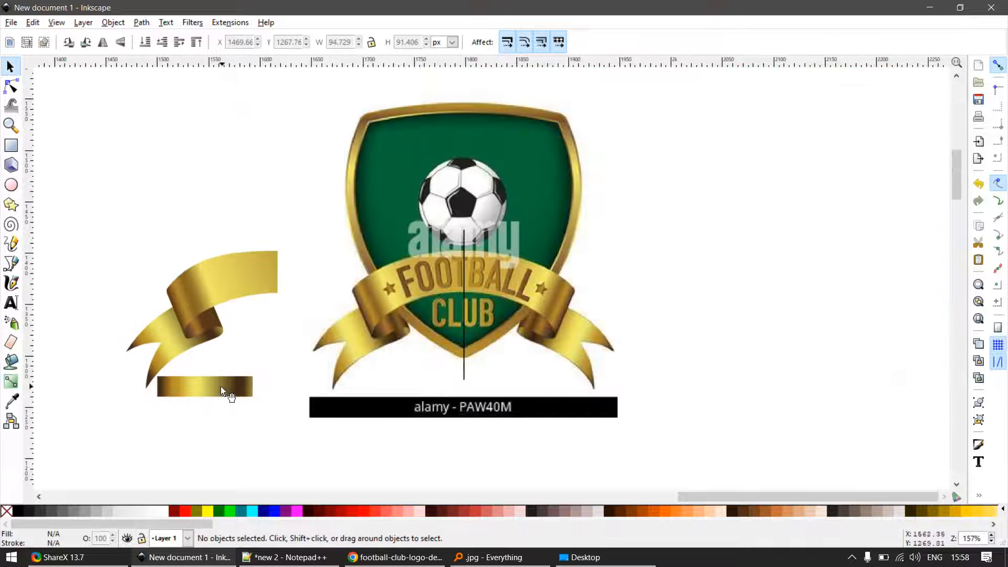
drag(220, 386, 257, 432)
key(Delete)
- Examine the gradients on the recreated ribbon's front band and inner fold against the reference logo
ctrl+scroll(195, 279, up, 2)
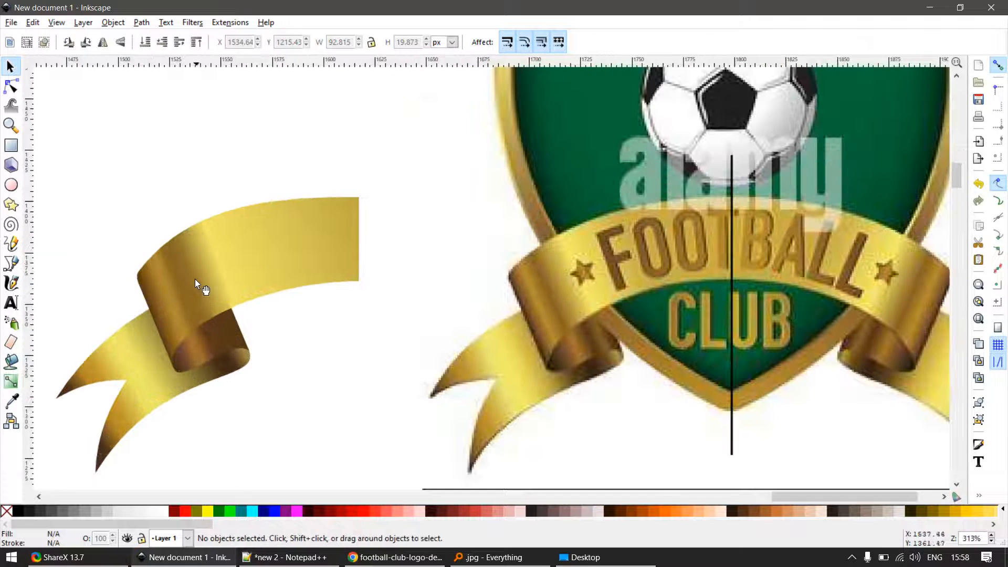
click(196, 280)
ctrl+scroll(207, 336, up, 2)
drag(253, 272, 259, 277)
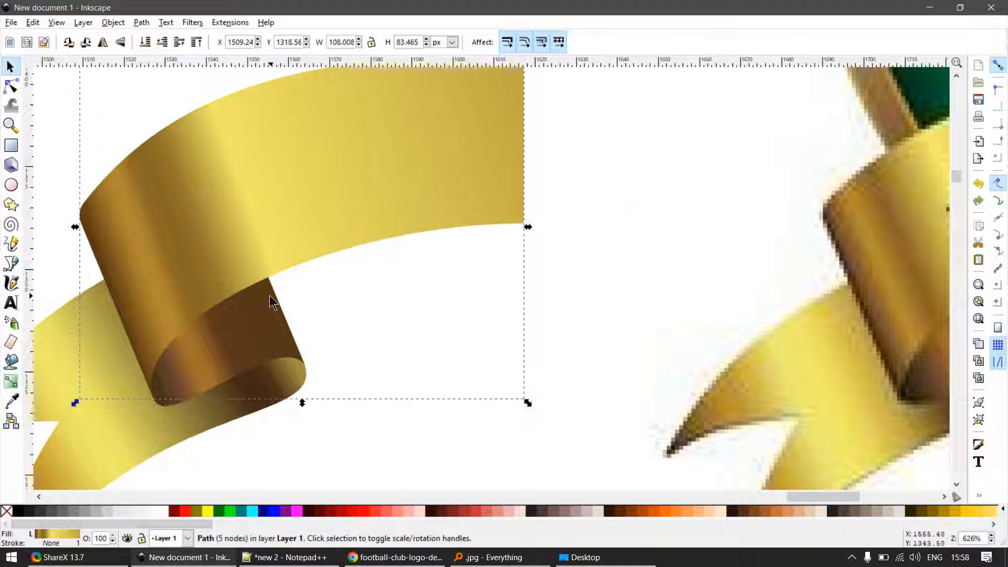
ctrl+scroll(111, 382, up, 1)
ctrl+scroll(210, 310, up, 1)
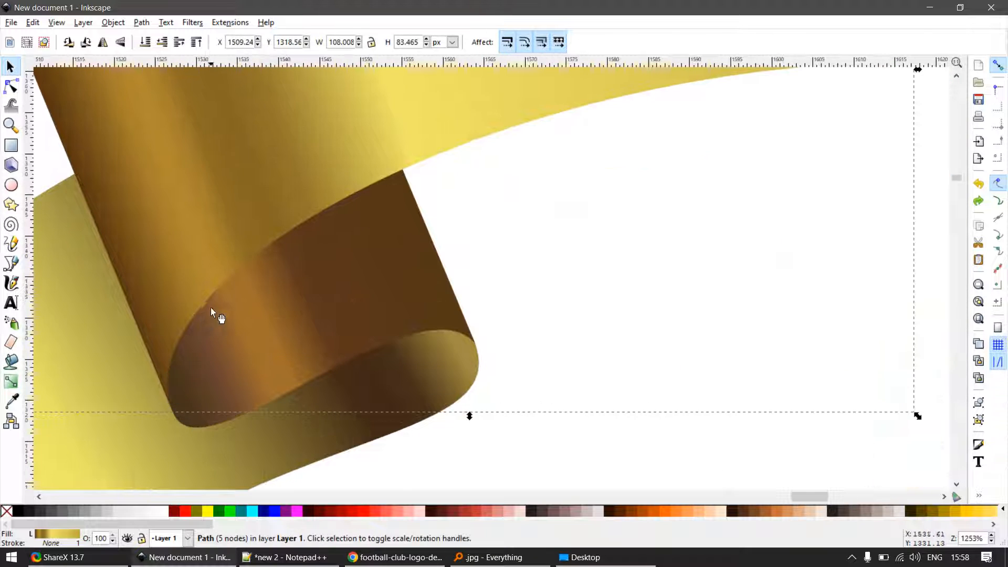
ctrl+scroll(333, 310, down, 4)
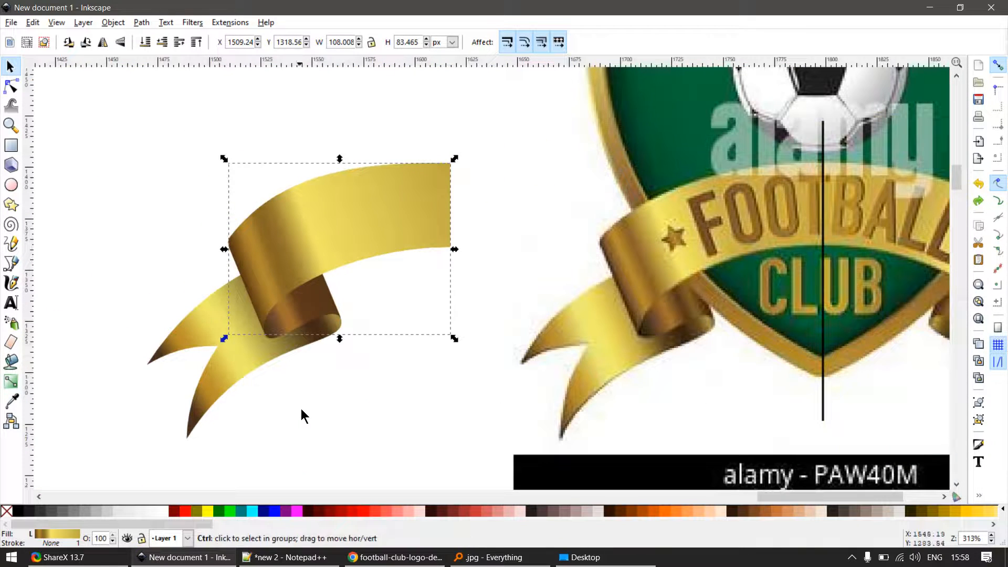
ctrl+scroll(302, 409, up, 1)
- Duplicate the forked tail, shift the copy about 2.5 px down, and send it behind the other ribbon pieces
click(210, 348)
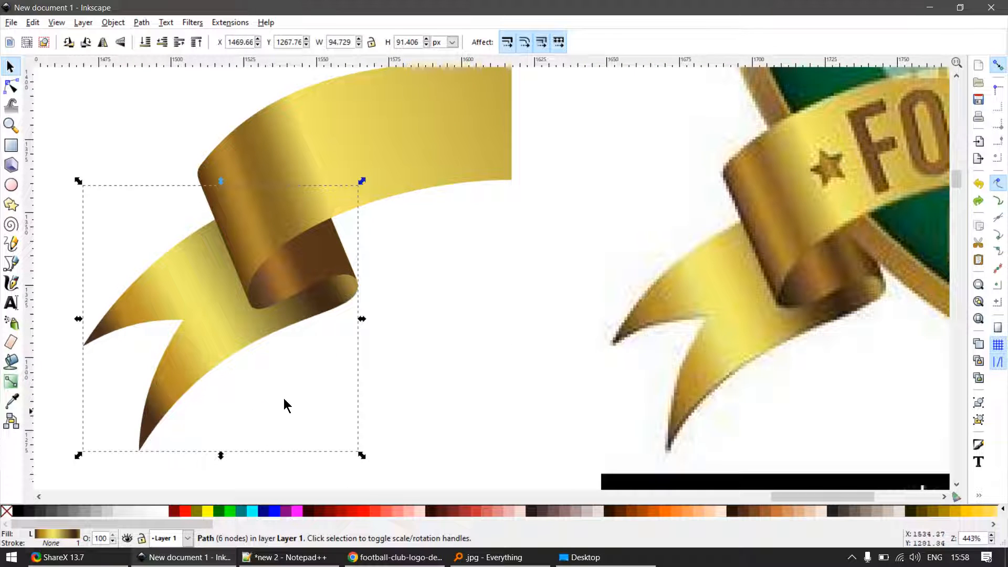
drag(285, 402, 375, 322)
key(ctrl+d)
ctrl+drag(303, 271, 303, 279)
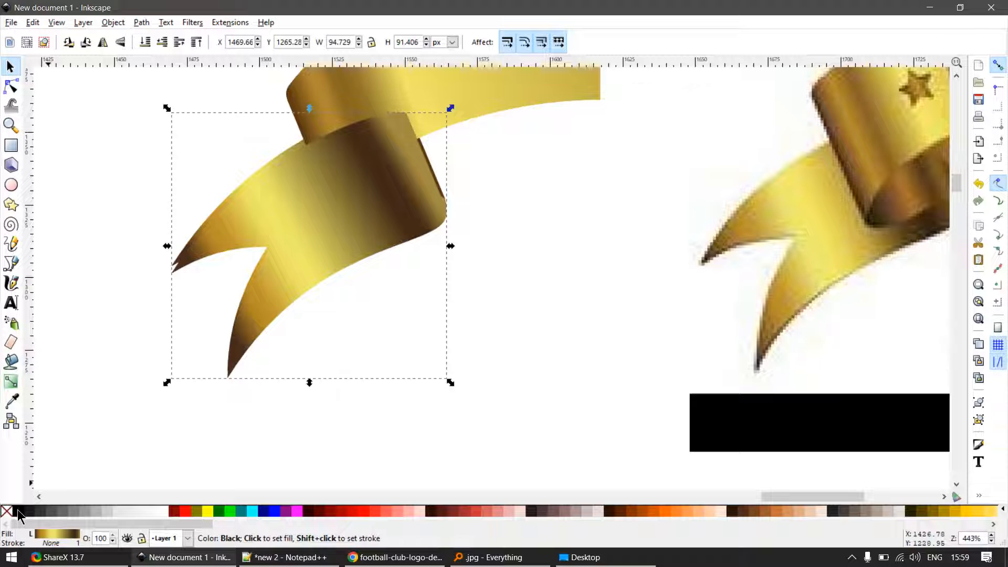
key(End)
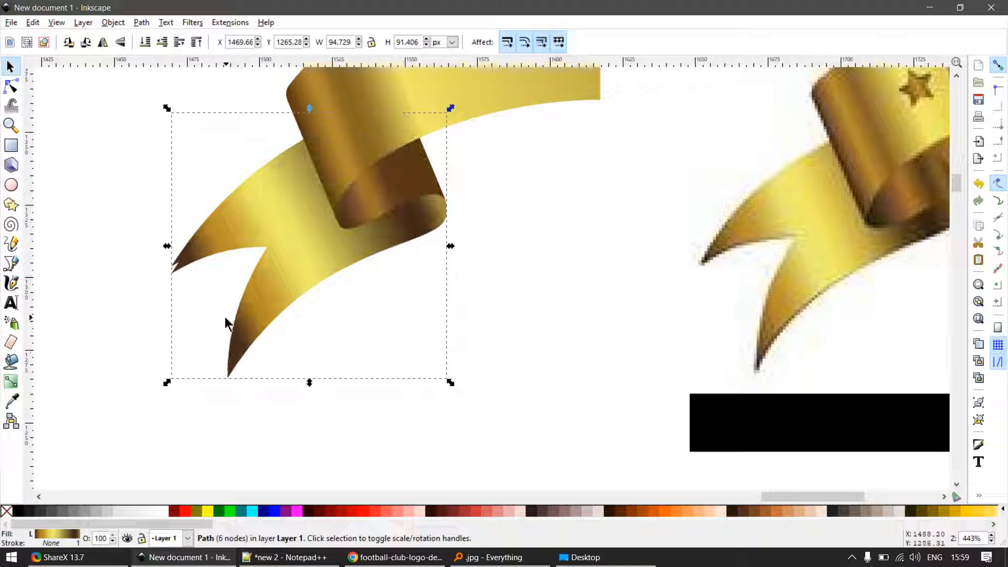
- Reverse the gradient direction on the offset tail copy, stretching it beyond both ends of the shape
key(g)
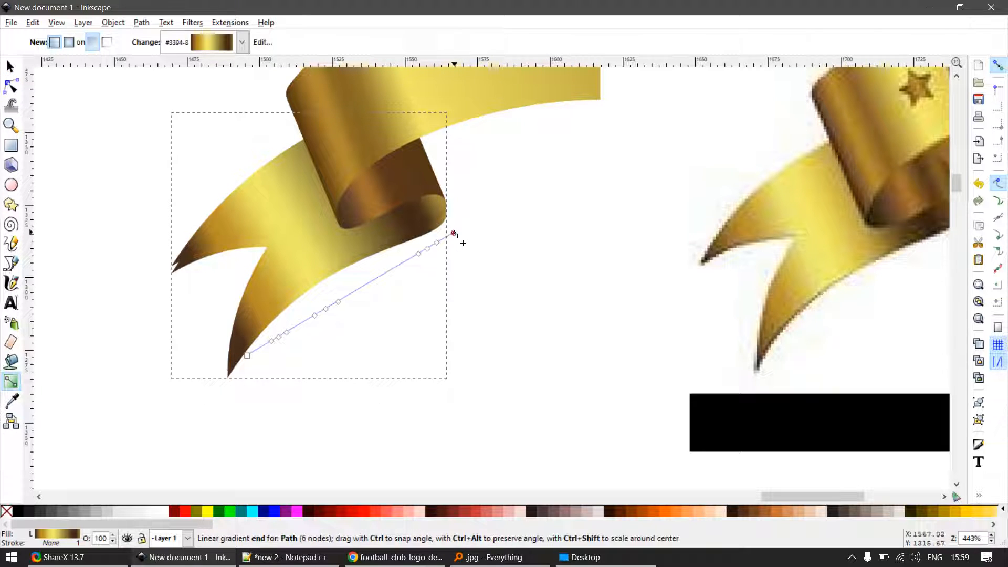
mouse_move(454, 233)
mouse_down()
mouse_move(294, 281)
mouse_move(202, 342)
mouse_move(157, 422)
mouse_up()
drag(247, 355, 481, 193)
key(s)
scroll(272, 301, up, 1)
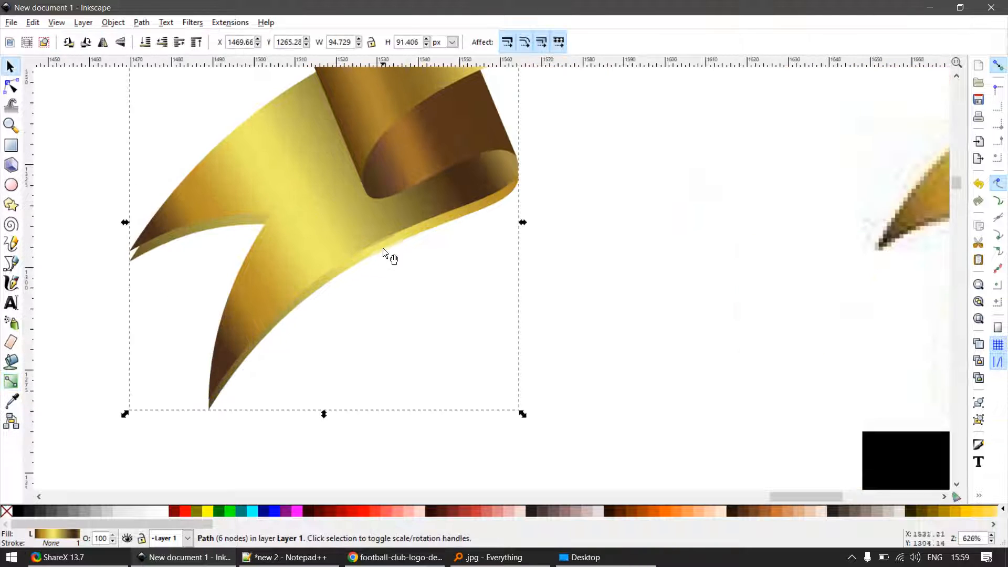
drag(387, 247, 412, 271)
key(ctrl+z)
- Fill the offset tail copy with flat cyan
key(p)
key(d)
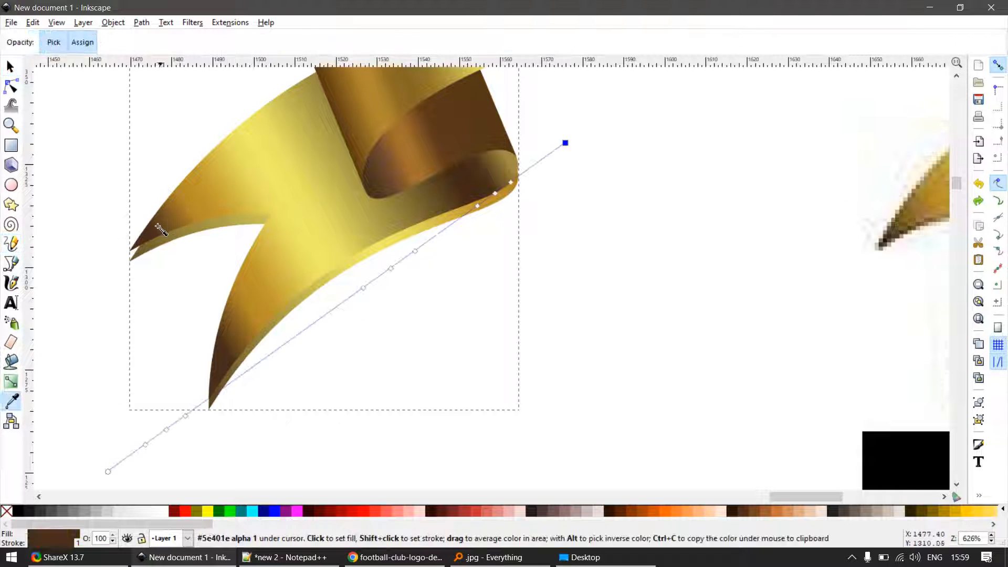
key(s)
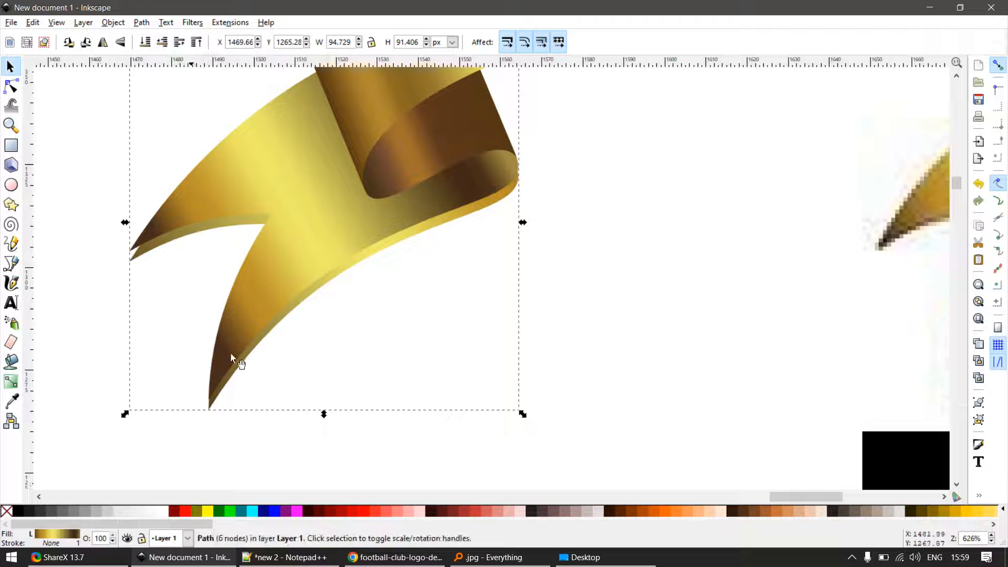
click(387, 362)
click(372, 266)
click(251, 512)
- Recolour the offset tail copy with the golden brown (#ac8327) sampled from the upper fork
key(p)
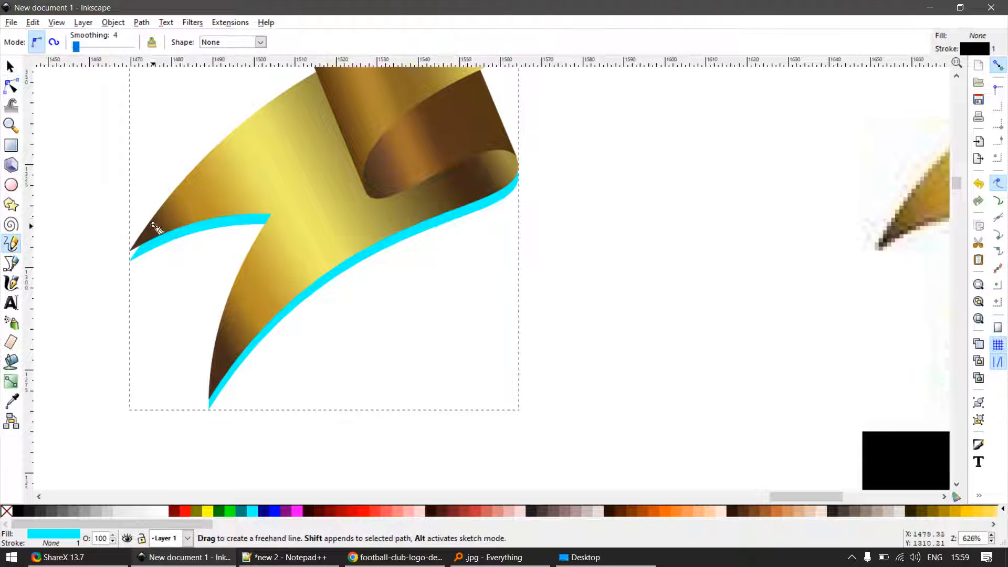
key(d)
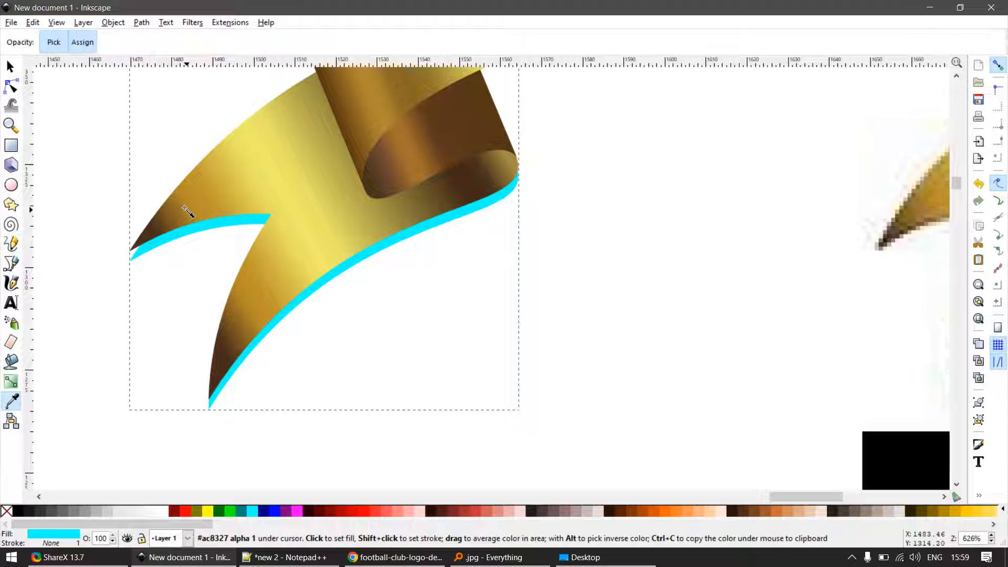
click(185, 211)
key(s)
scroll(382, 292, down, 3)
click(411, 331)
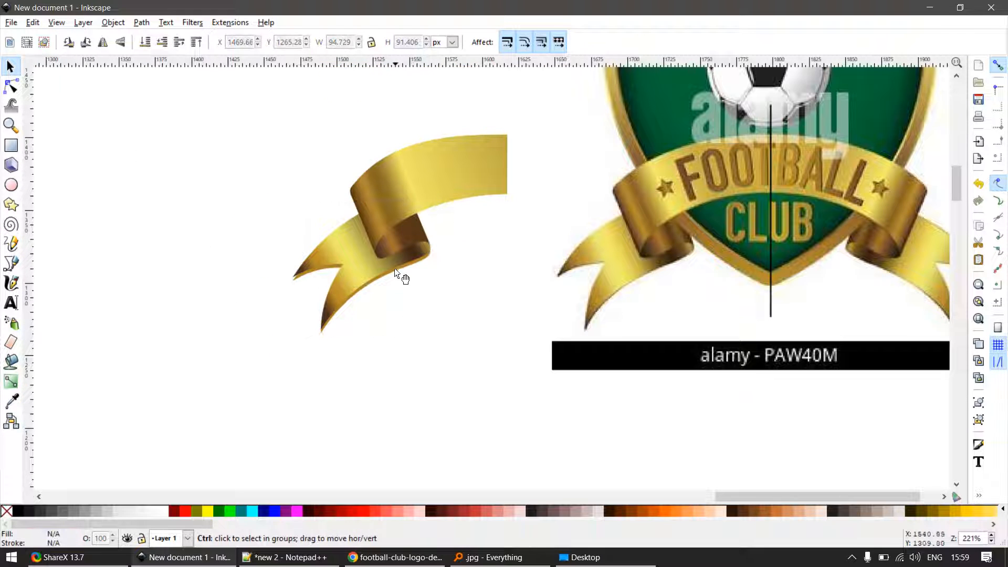
- Compare the tail's lower edge with the reference logo and delete the offset cyan tail copy
scroll(666, 288, up, 3)
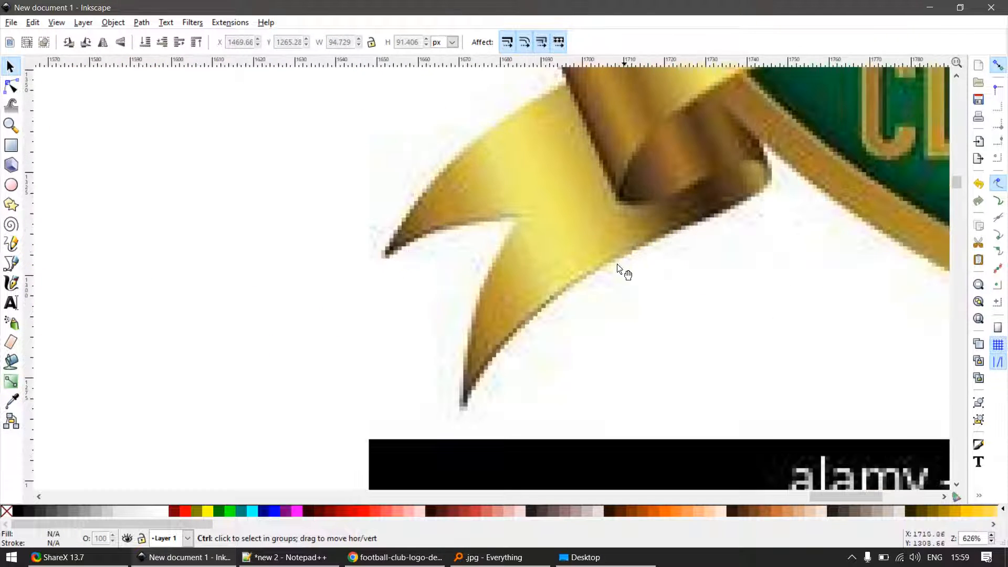
scroll(502, 353, down, 3)
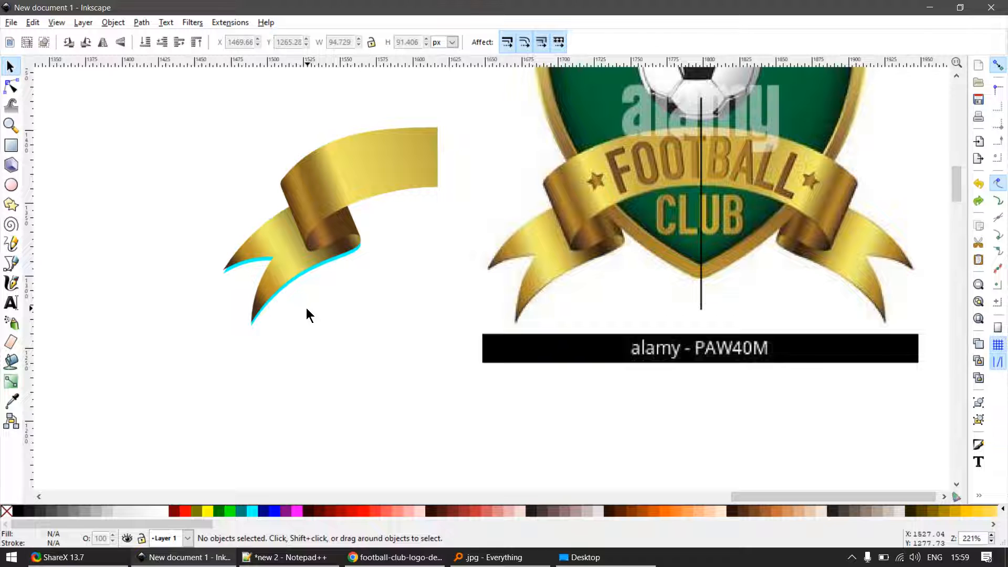
scroll(313, 275, up, 2)
drag(322, 267, 349, 283)
key(Delete)
drag(291, 255, 329, 311)
key(ctrl+z)
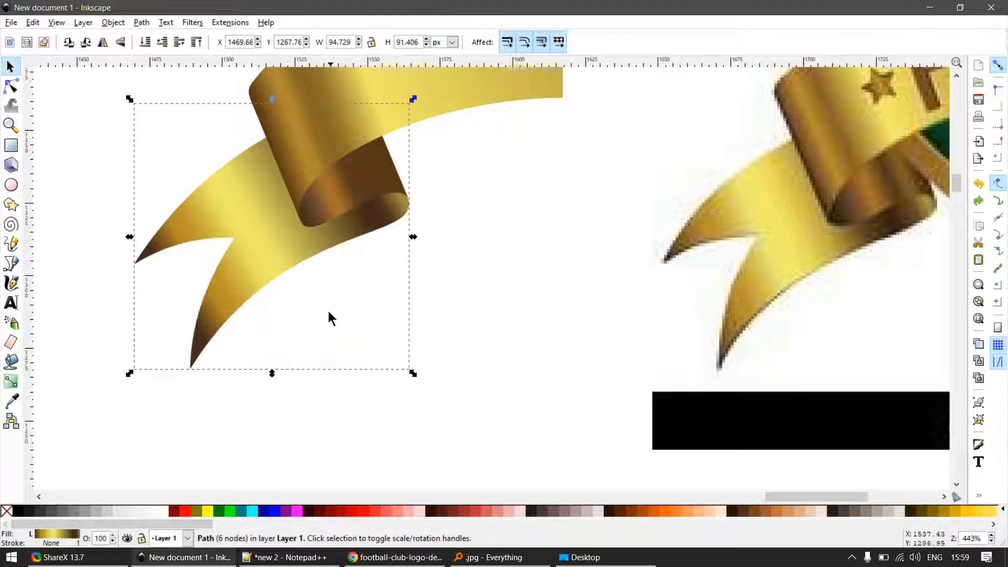
- Duplicate the forked tail and move the copy into the empty space below the ribbon
key(ctrl+d)
drag(283, 243, 268, 380)
drag(369, 414, 385, 266)
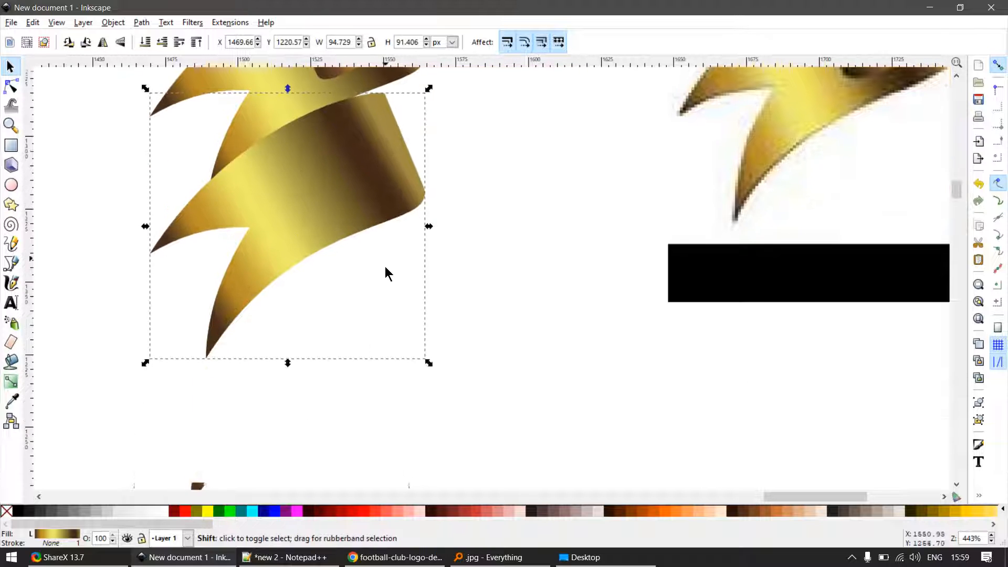
drag(329, 240, 573, 379)
- Duplicate the gold tail copy beside it and fill the duplicate with black at 50% opacity
key(ctrl+d)
click(22, 509)
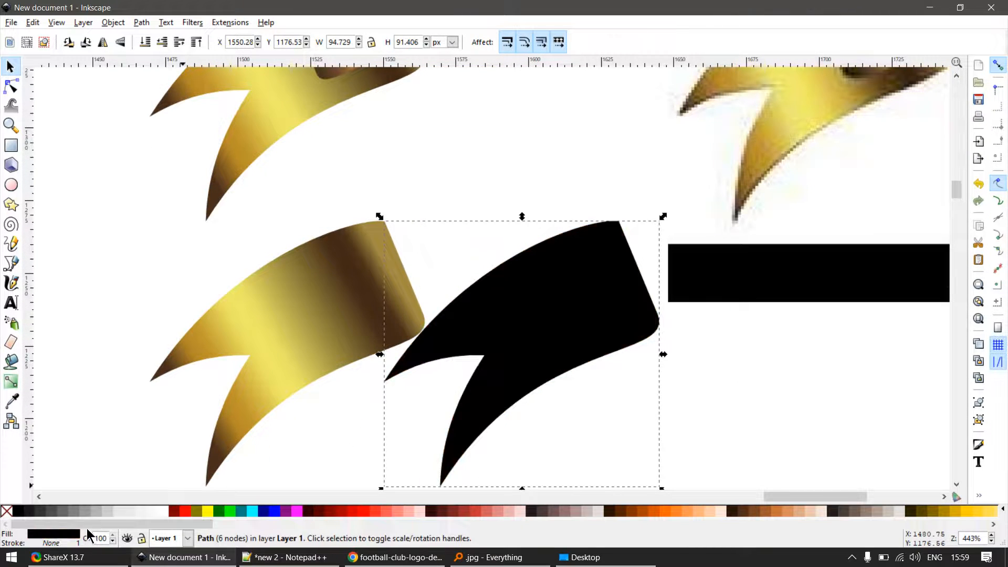
key(Return)
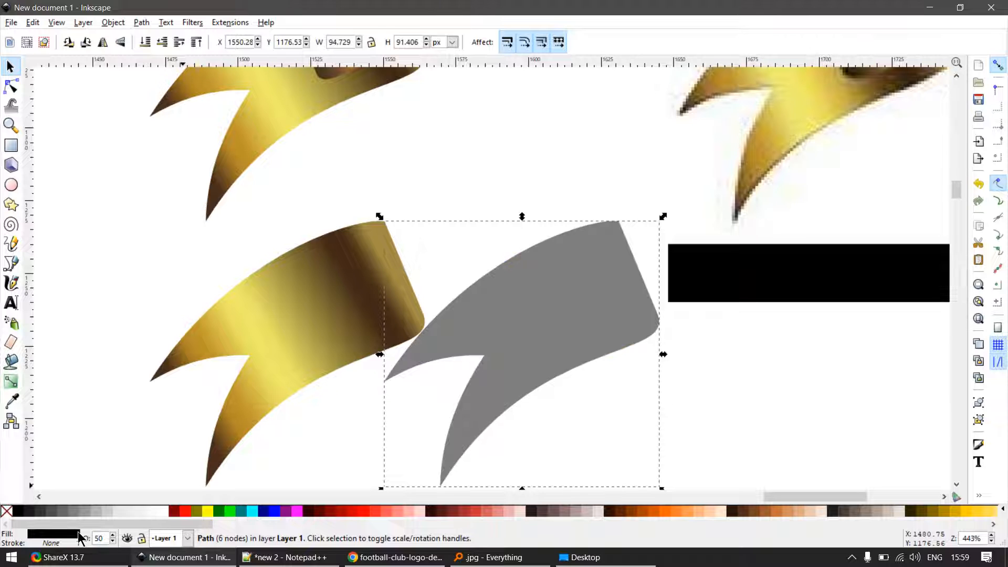
- Align the left edges of the translucent black copy and the gold tail copy, relative to the last selected object
shift+click(233, 341)
key(ctrl+shift+a)
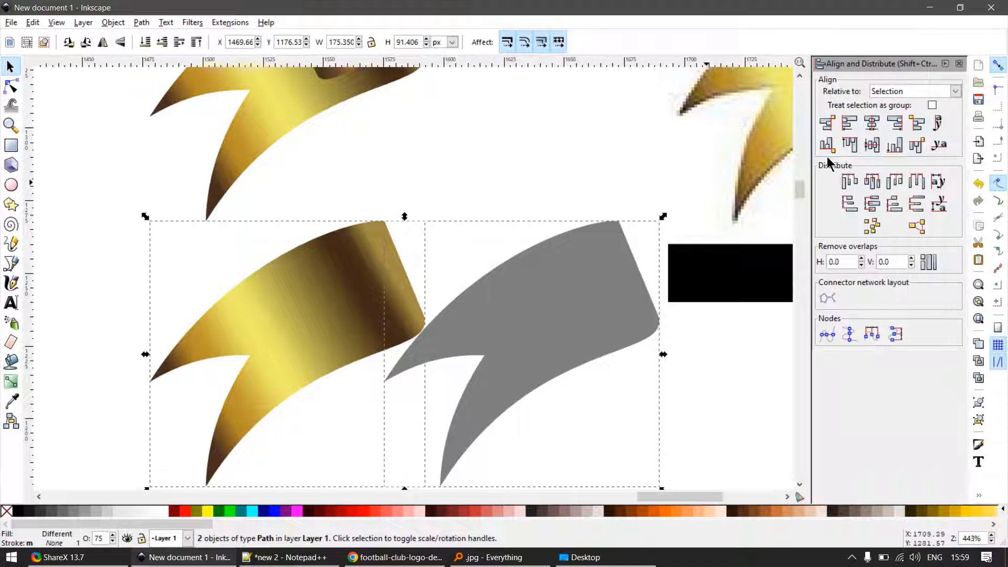
click(893, 93)
click(894, 104)
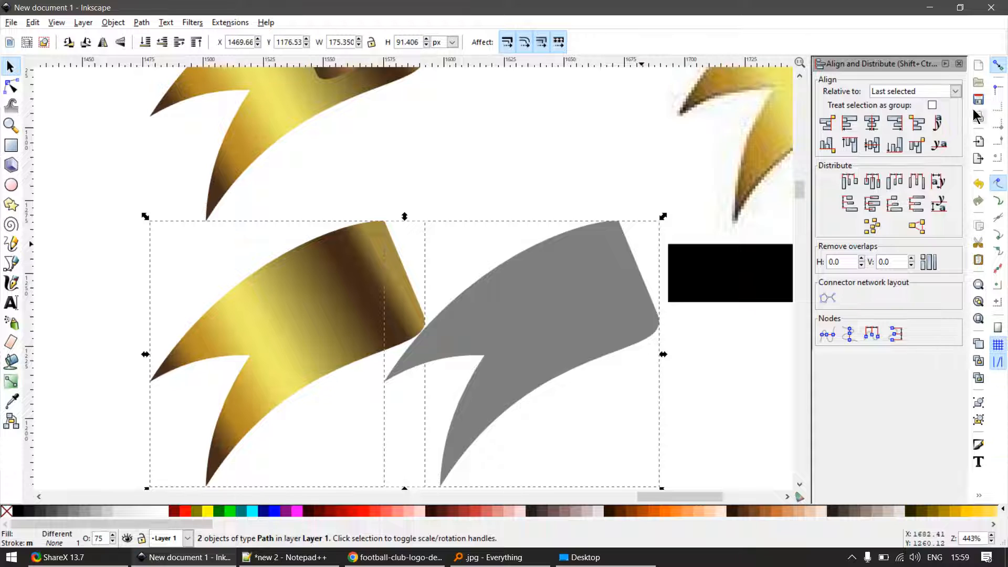
click(849, 123)
click(307, 422)
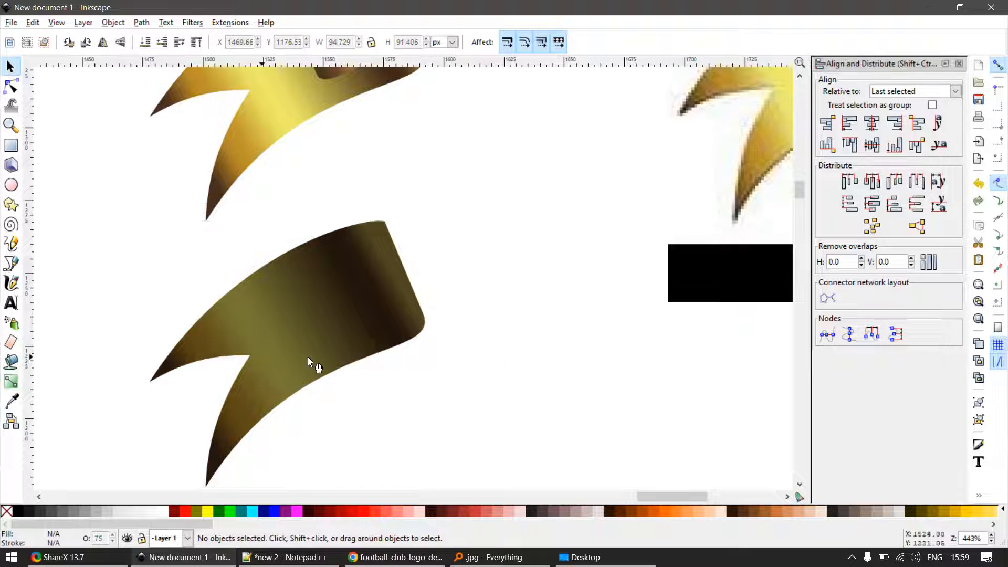
- Pull the black overlay off the gold tail copy to show the darkening effect, undoing each move
drag(304, 344, 455, 345)
key(ctrl+z)
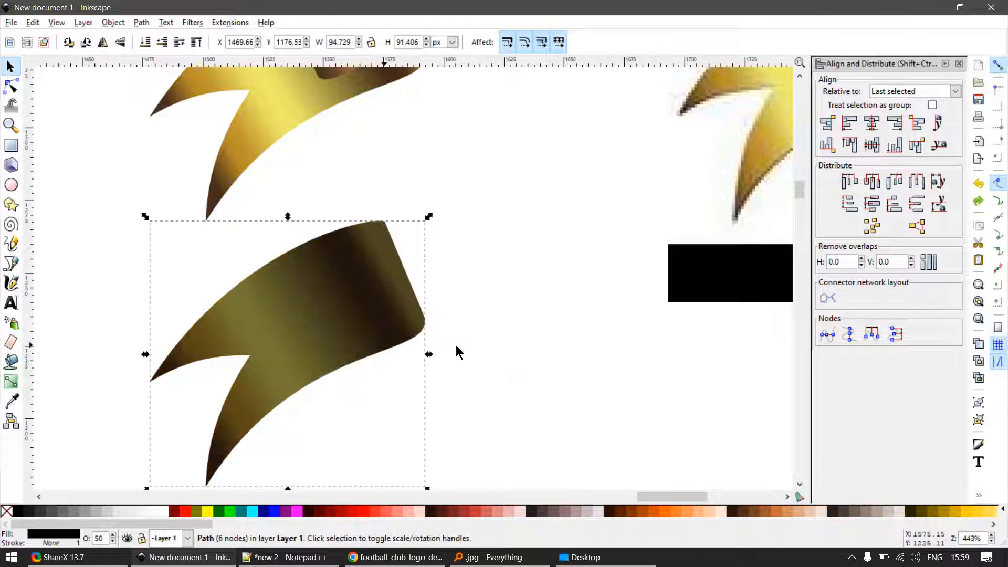
drag(252, 353, 412, 353)
key(ctrl+z)
drag(297, 353, 540, 248)
key(ctrl+z)
key(ctrl+shift+a)
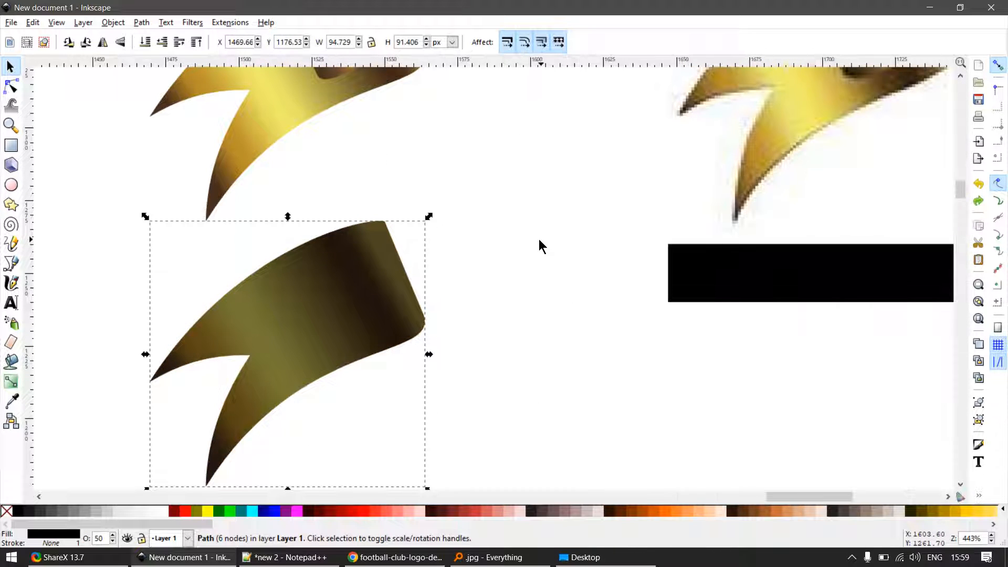
scroll(498, 294, down, 2)
click(455, 347)
drag(444, 316, 458, 349)
key(ctrl+z)
- Set the black overlay's opacity to 20%
click(489, 439)
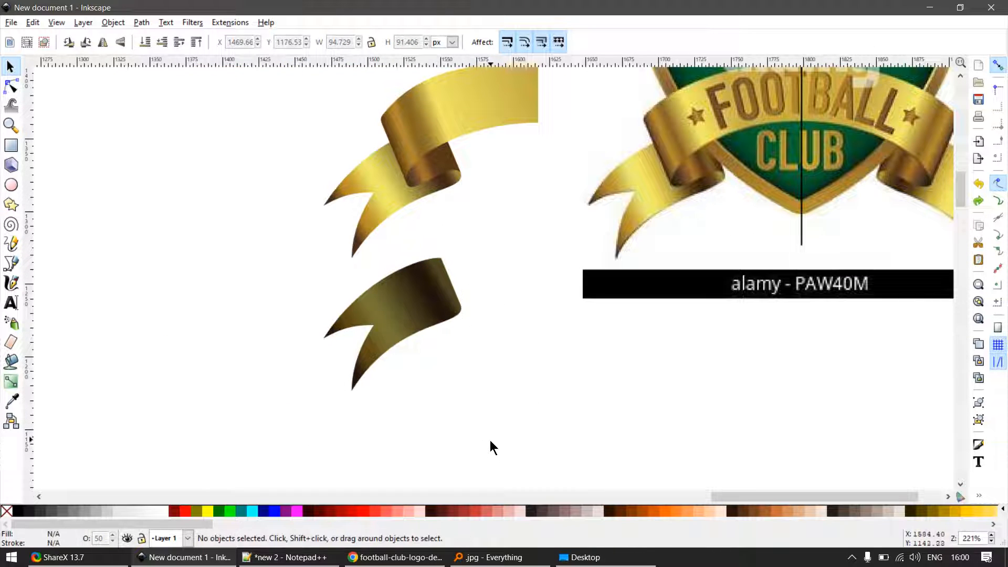
drag(416, 311, 489, 332)
key(ctrl+z)
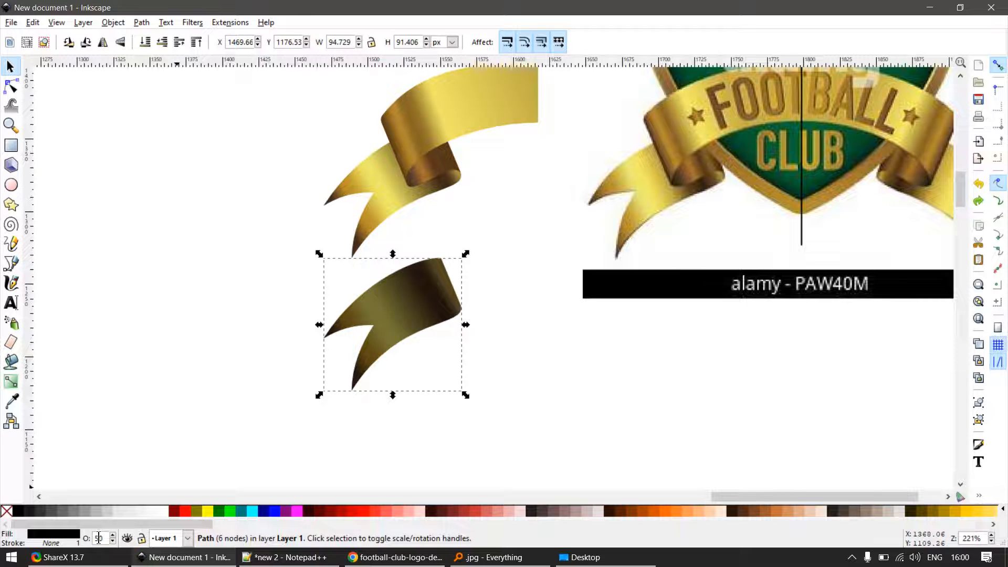
text(2)
click(213, 442)
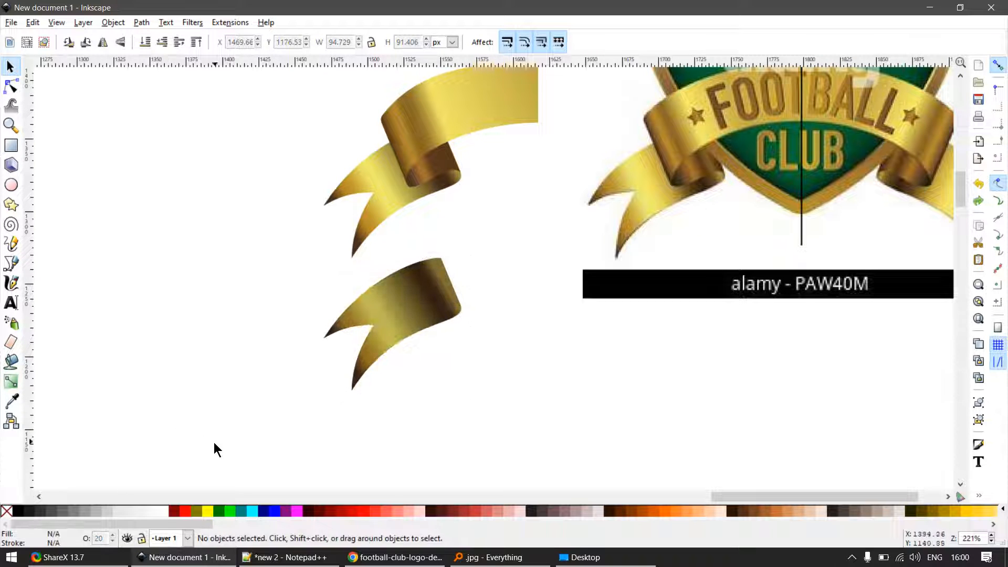
- Group the gold copy with its overlay and place the group behind the ribbon tail, offset about 2 px lower
drag(213, 443, 499, 244)
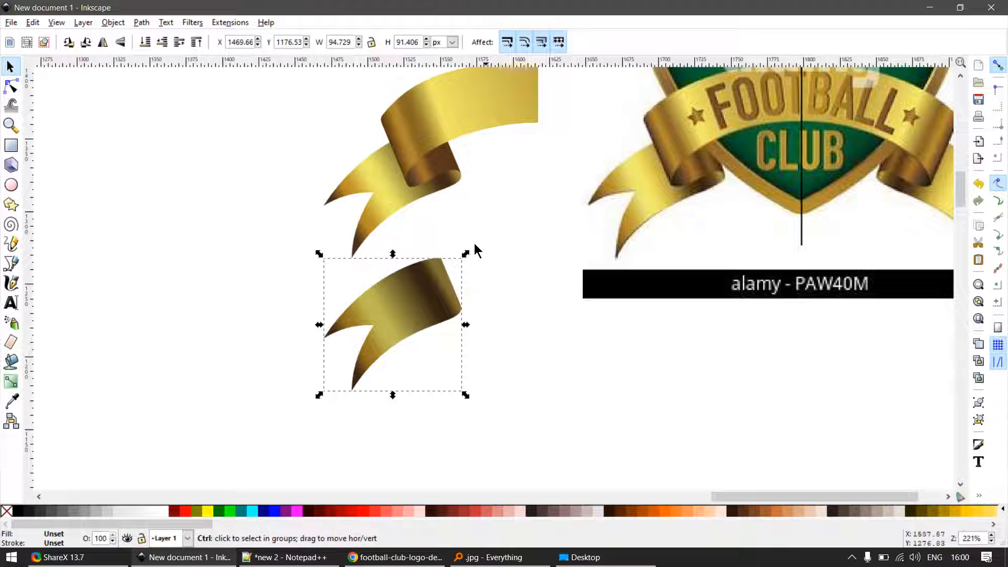
scroll(391, 324, up, 2)
drag(390, 325, 401, 124)
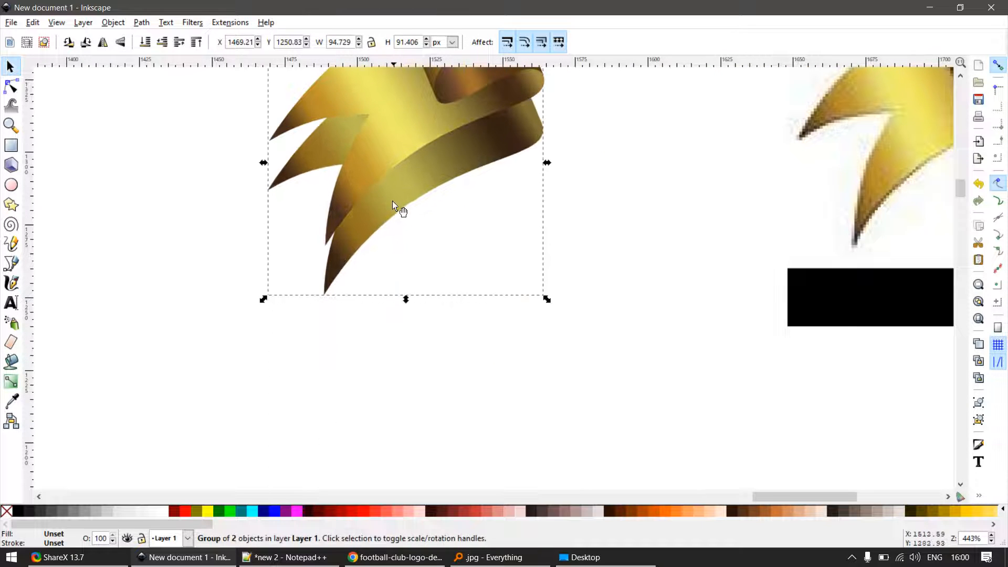
drag(392, 200, 390, 163)
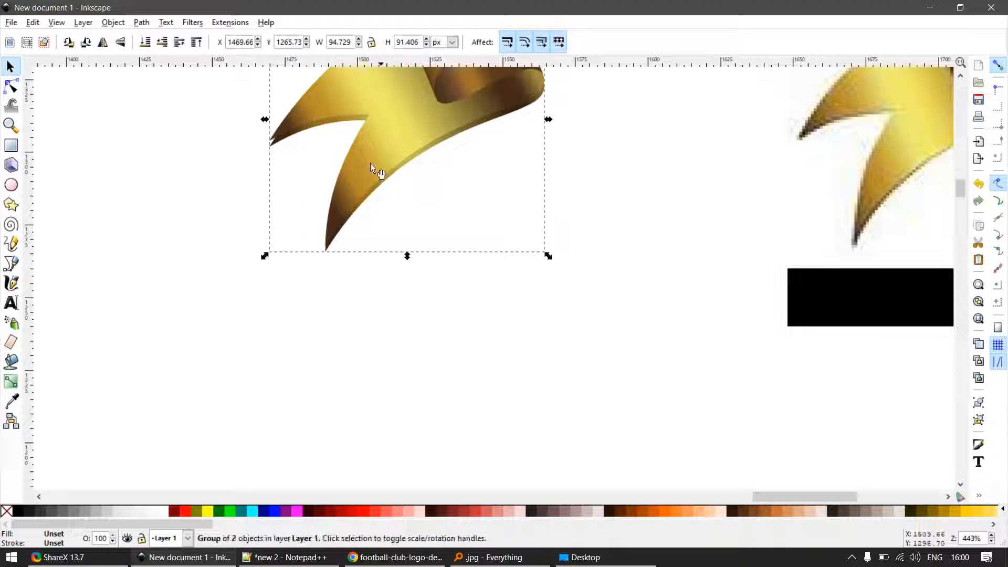
- Insert a node on the black overlay's upper edge near the tail's left tip and pull it out to the ribbon's tip
scroll(275, 149, up, 3)
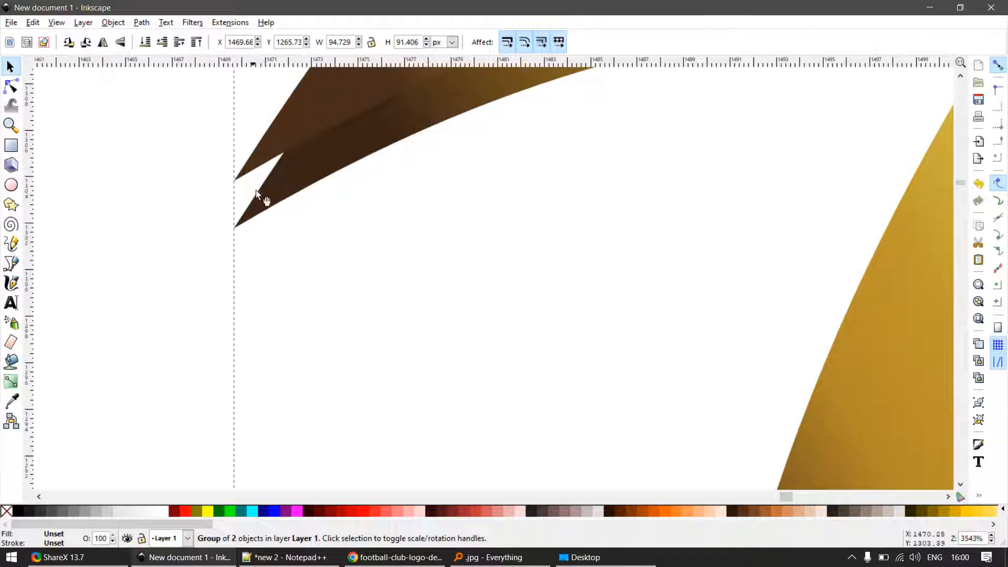
ctrl+click(301, 184)
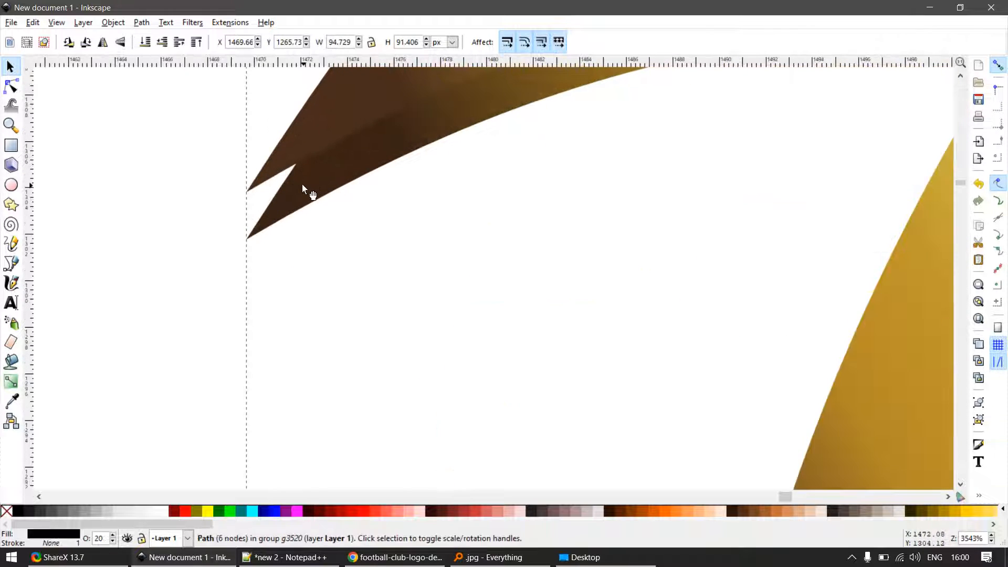
double_click(305, 179)
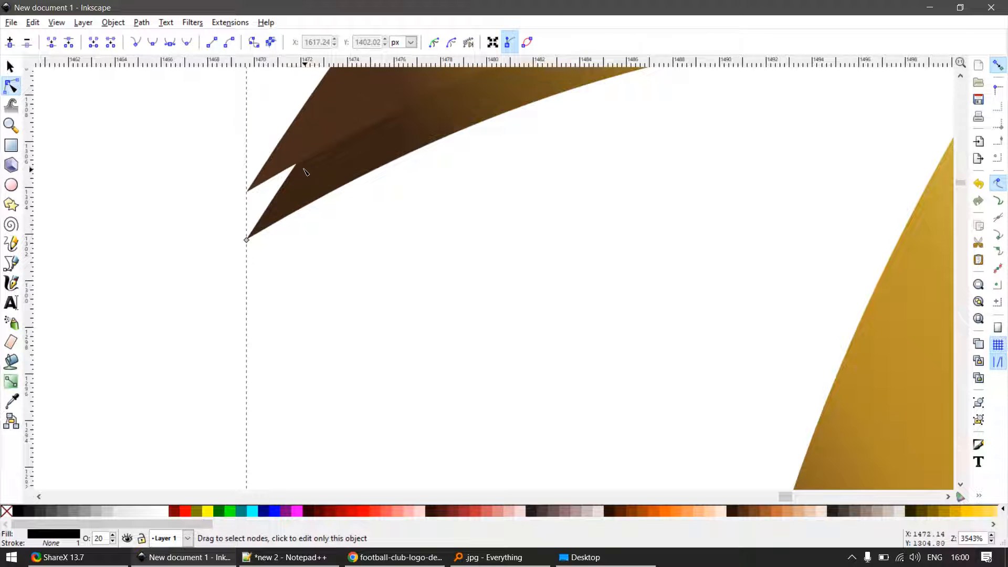
scroll(304, 168, up, 2)
ctrl+alt+click(301, 143)
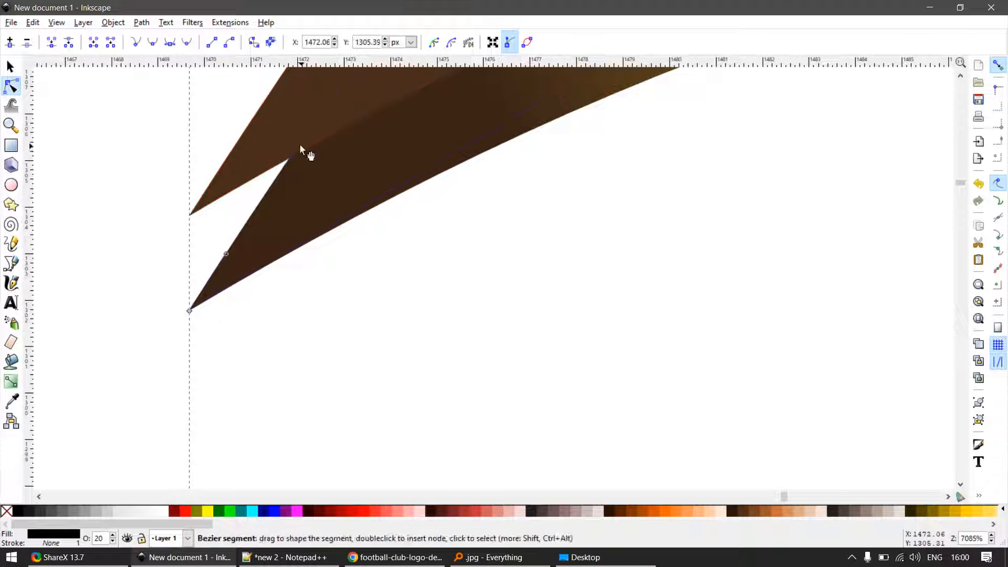
drag(301, 144, 190, 215)
key(s)
scroll(313, 250, down, 2)
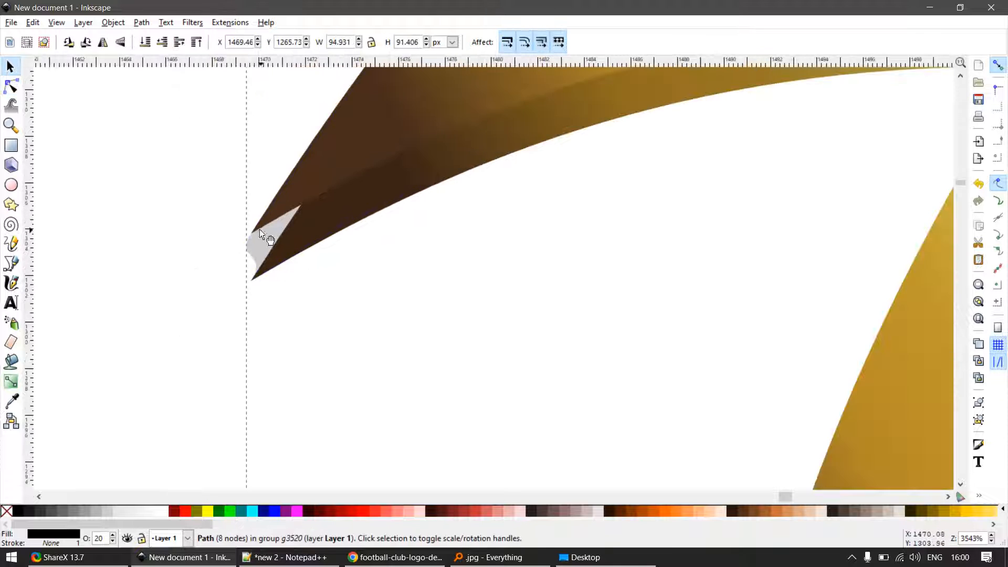
click(259, 229)
click(333, 260)
drag(285, 249, 355, 291)
key(ctrl+z)
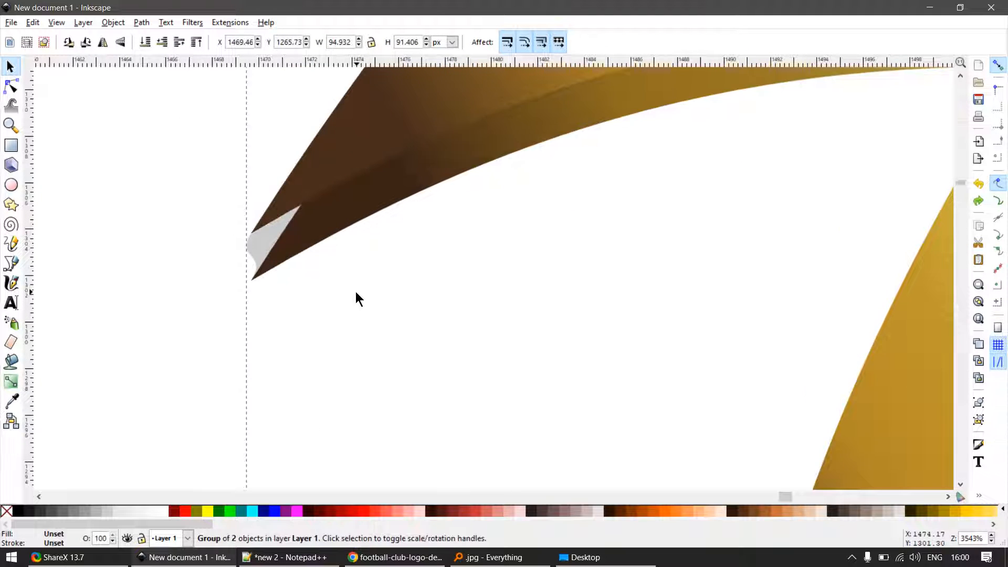
- Ungroup the gold tail copy and its black overlay, and shift the overlay about 20 px to the right
key(ctrl+shift+g)
click(355, 293)
click(278, 245)
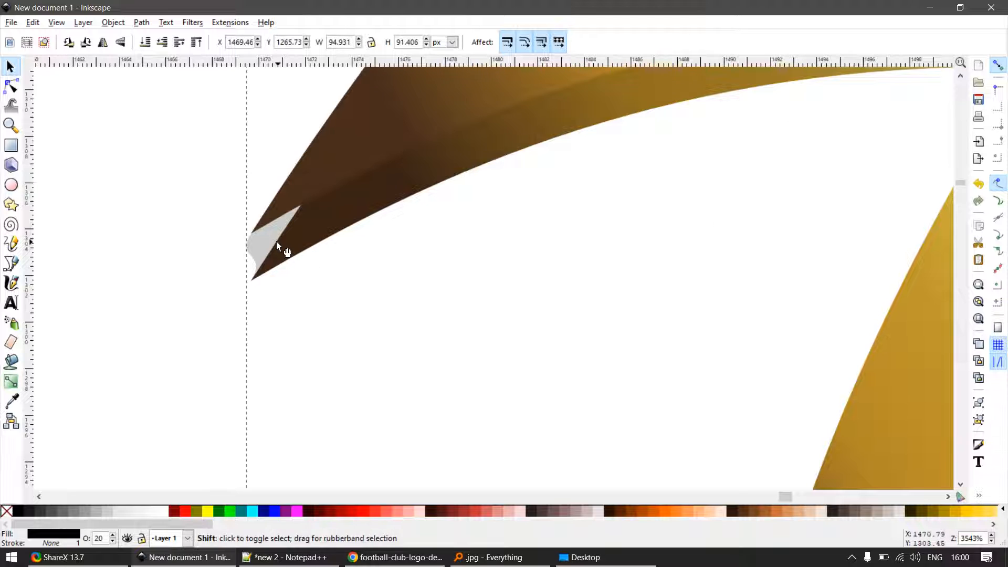
key(shift+Right)
- Open the gold tail copy for node editing and insert a node on its upper edge near the left tip
double_click(287, 233)
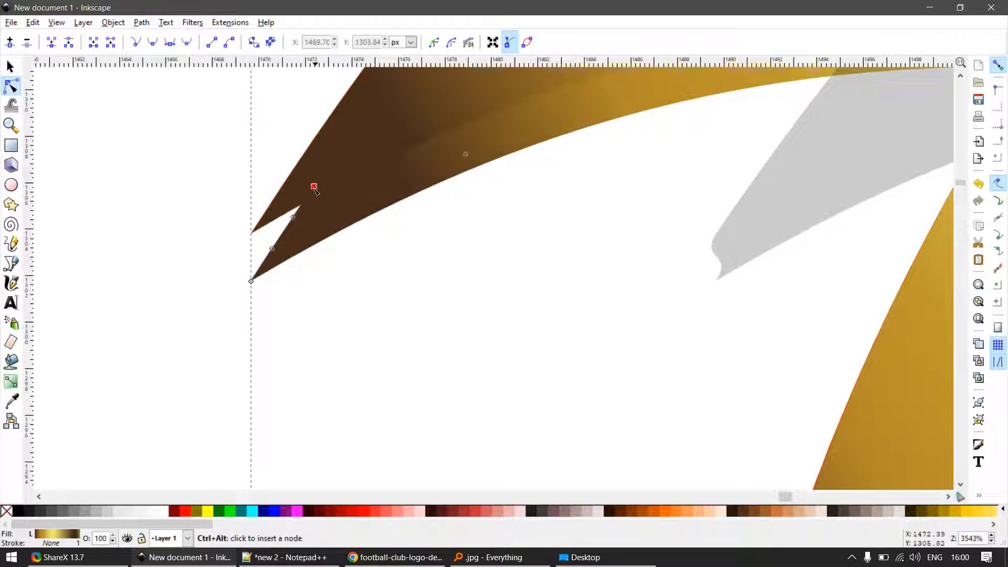
click(314, 188)
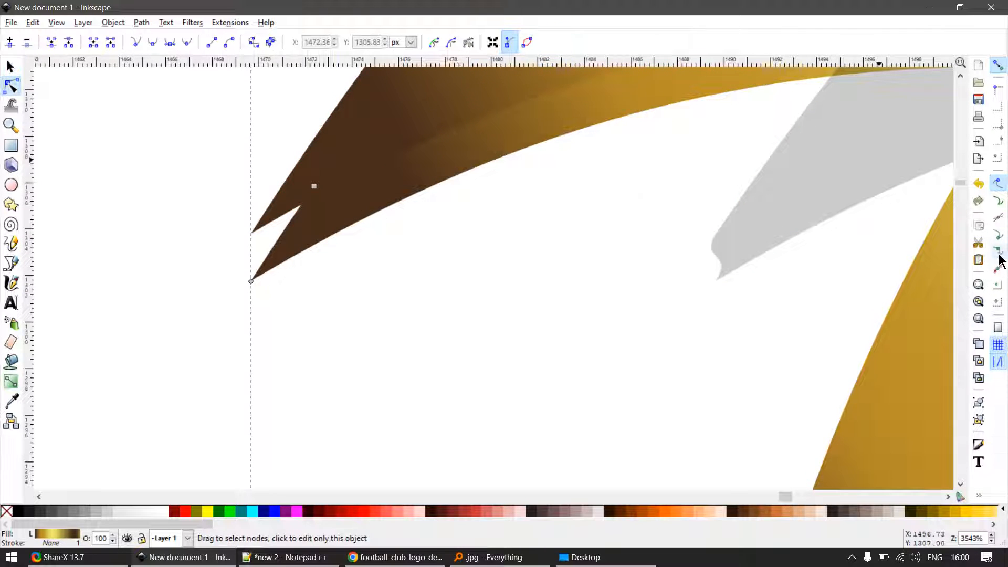
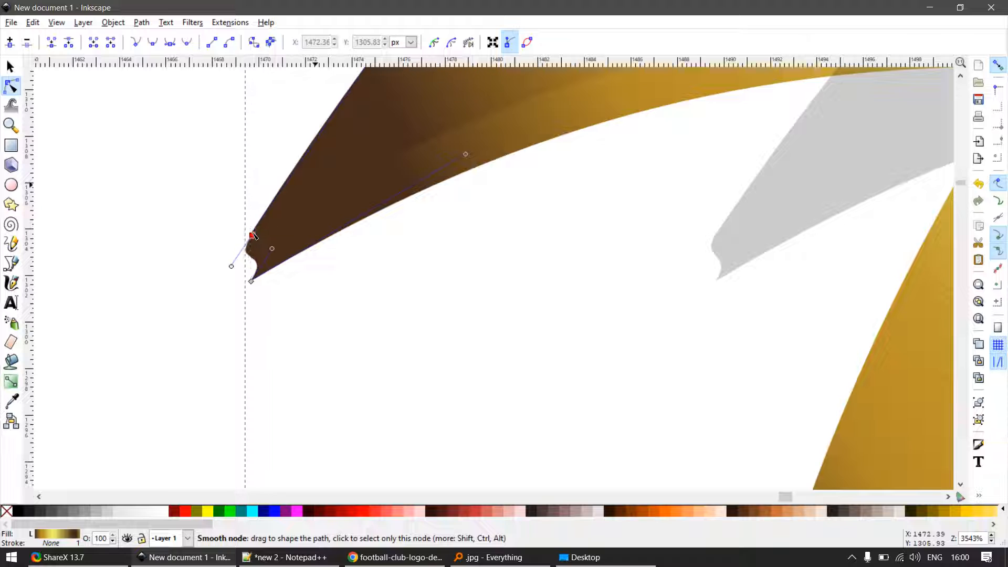
- Turn the notched segment closing the gold tail copy's left tip into a straight line
scroll(251, 264, up, 2)
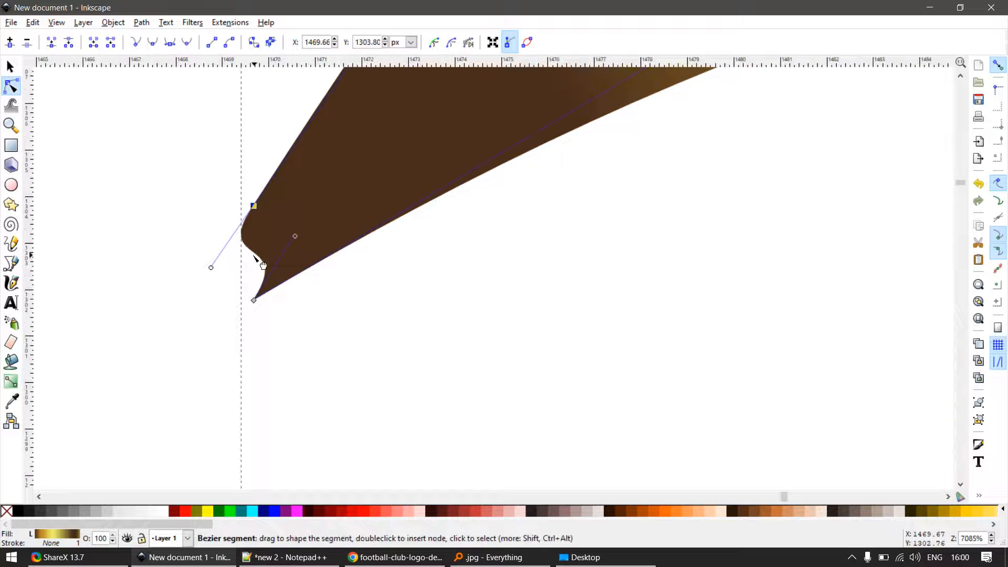
click(258, 254)
key(shift+l)
key(ctrl+z)
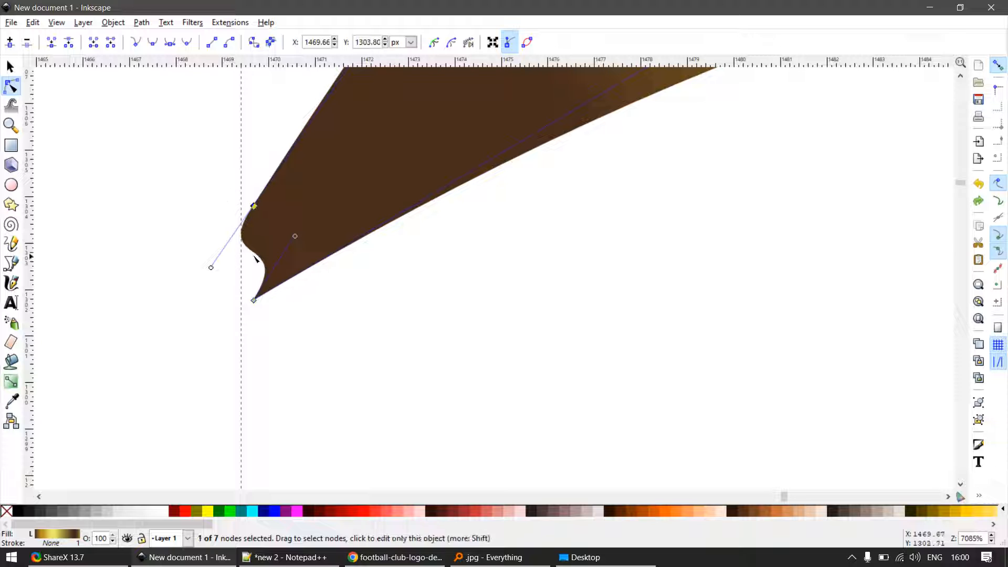
key(F1)
key(F2)
click(261, 257)
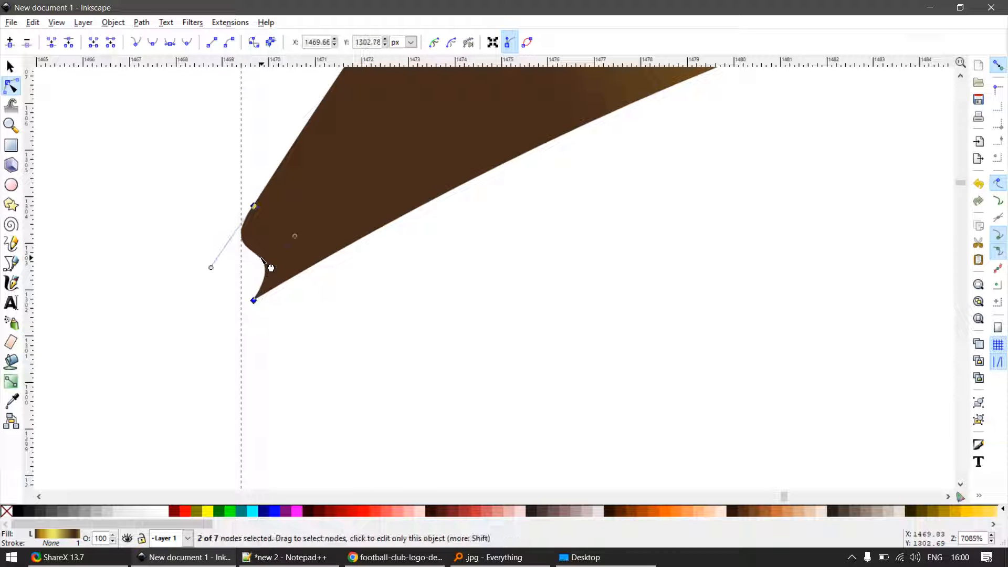
scroll(291, 284, down, 4)
- Move the black overlay 20 px left back onto the tail and make its left tip's end segment a straight line
key(F1)
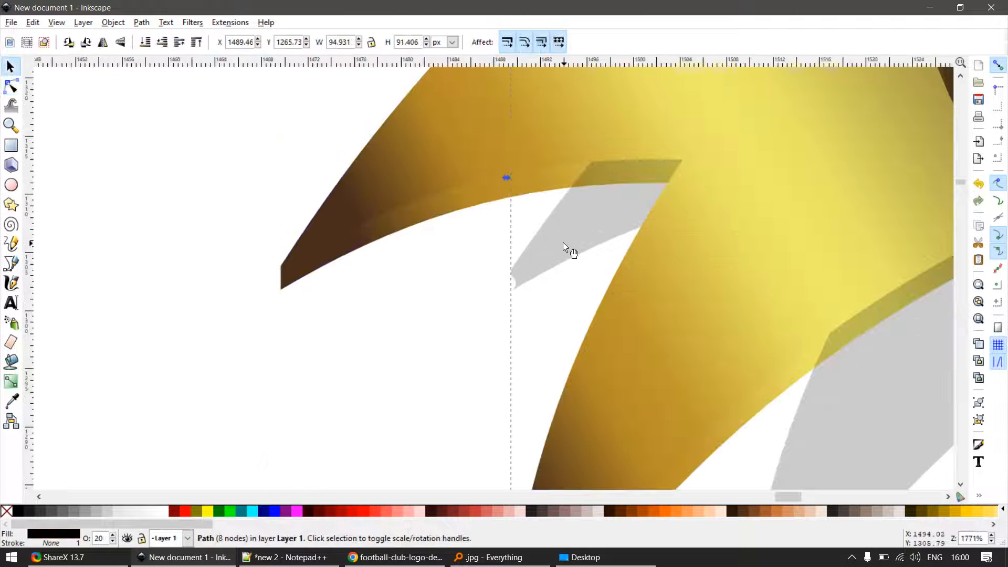
scroll(315, 270, up, 4)
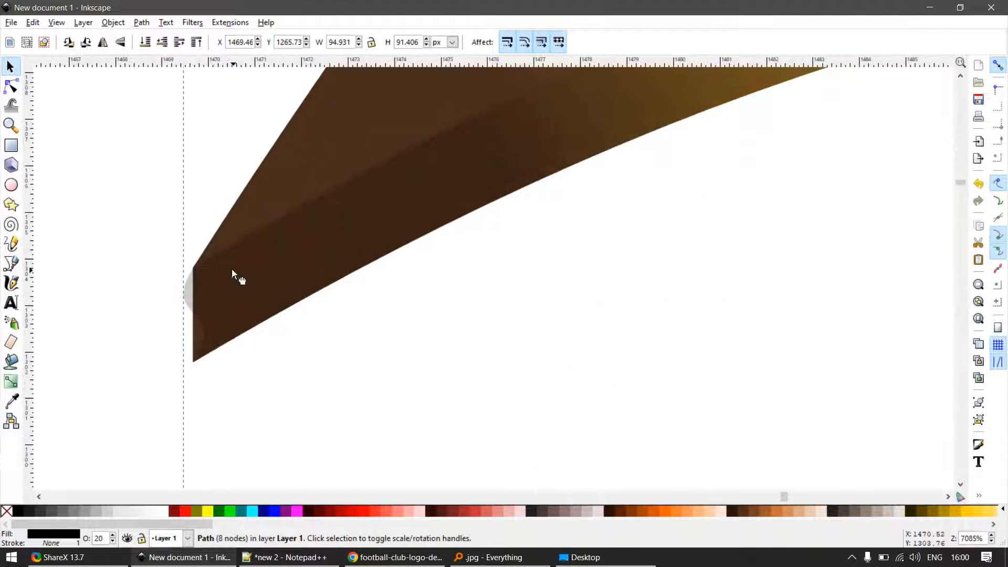
key(F2)
scroll(194, 264, up, 3)
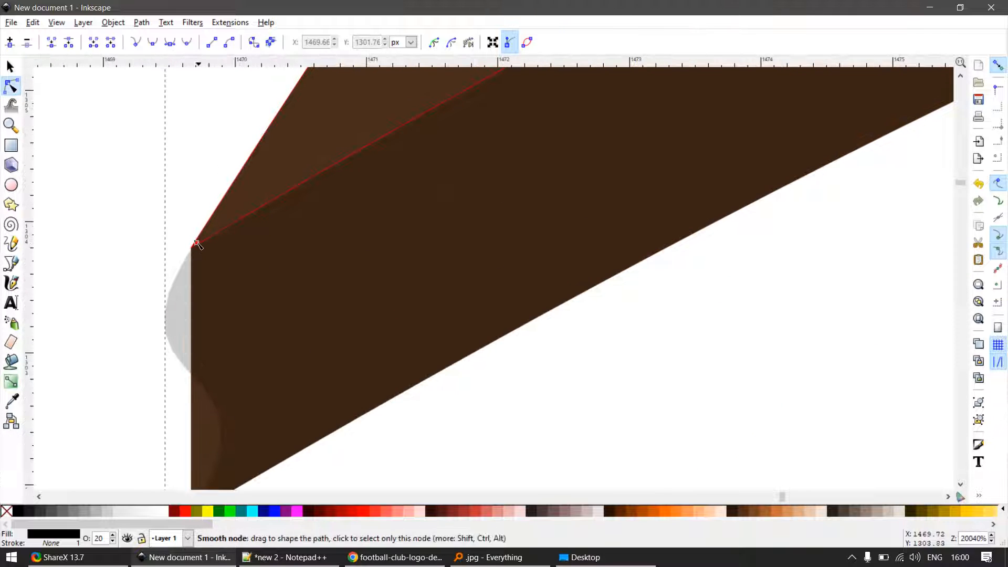
click(197, 243)
scroll(243, 356, down, 2)
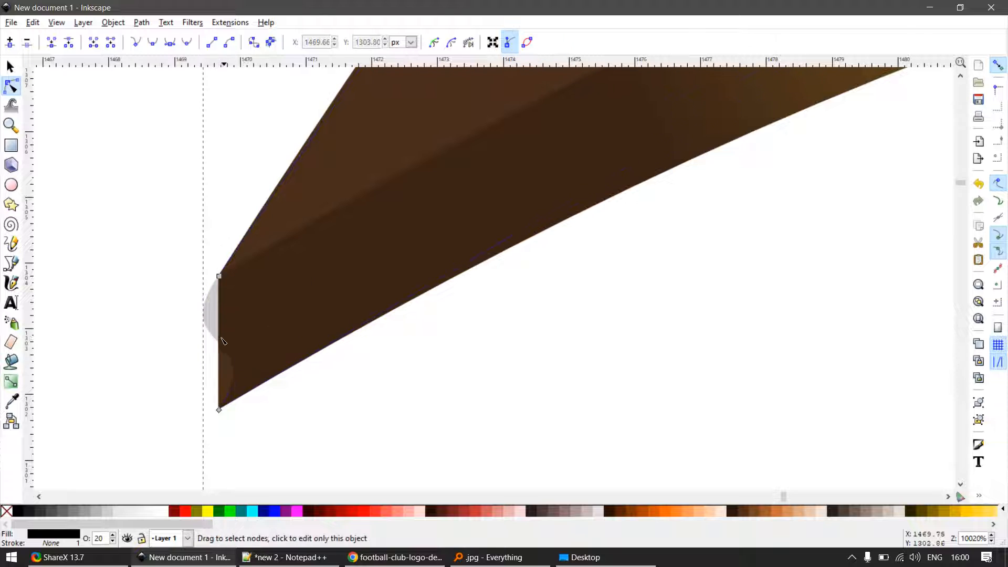
click(225, 347)
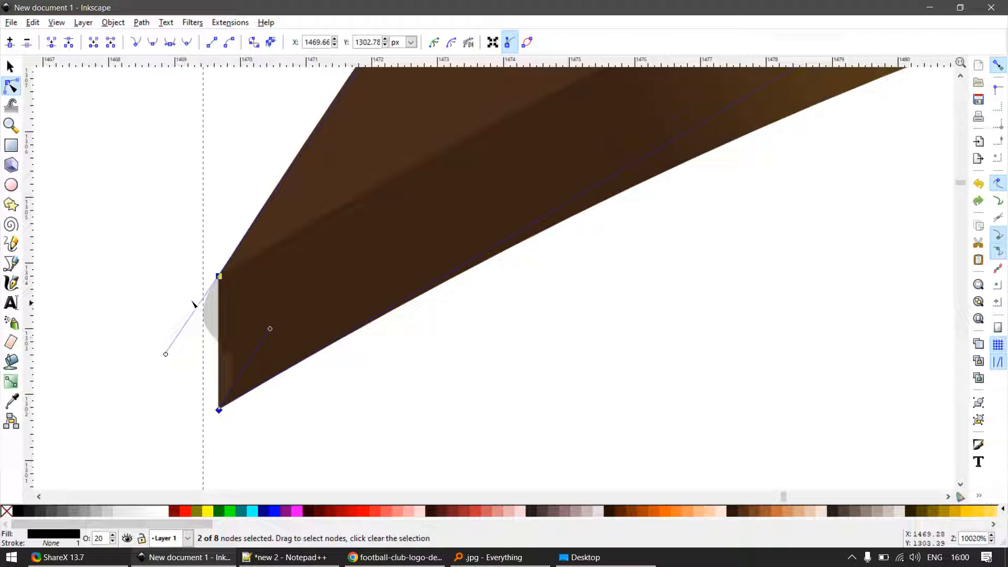
click(225, 348)
key(shift+l)
scroll(270, 353, down, 5)
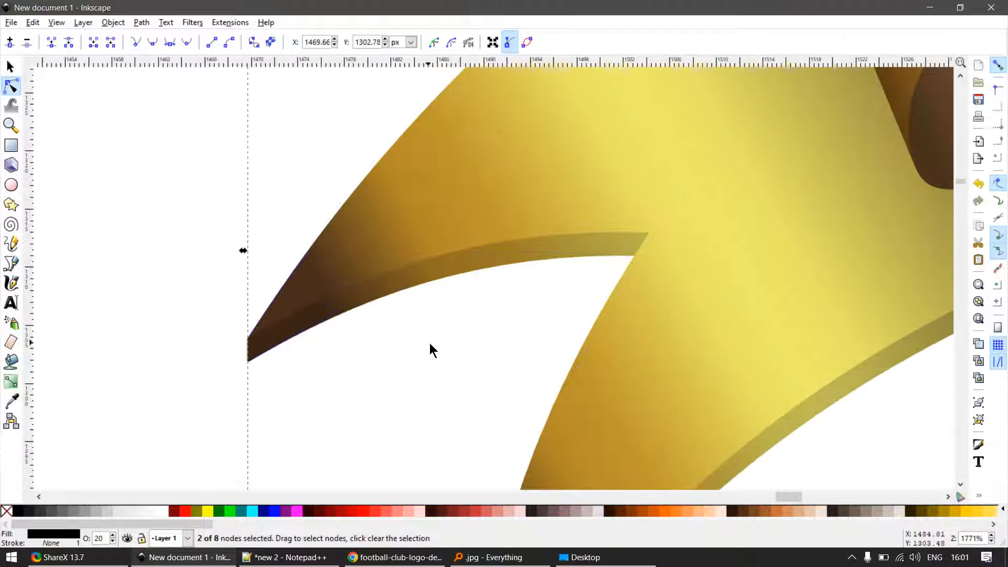
- Try the ribbon tail without its black overlay by moving the overlay aside
key(F1)
scroll(378, 289, down, 4)
scroll(553, 316, up, 3)
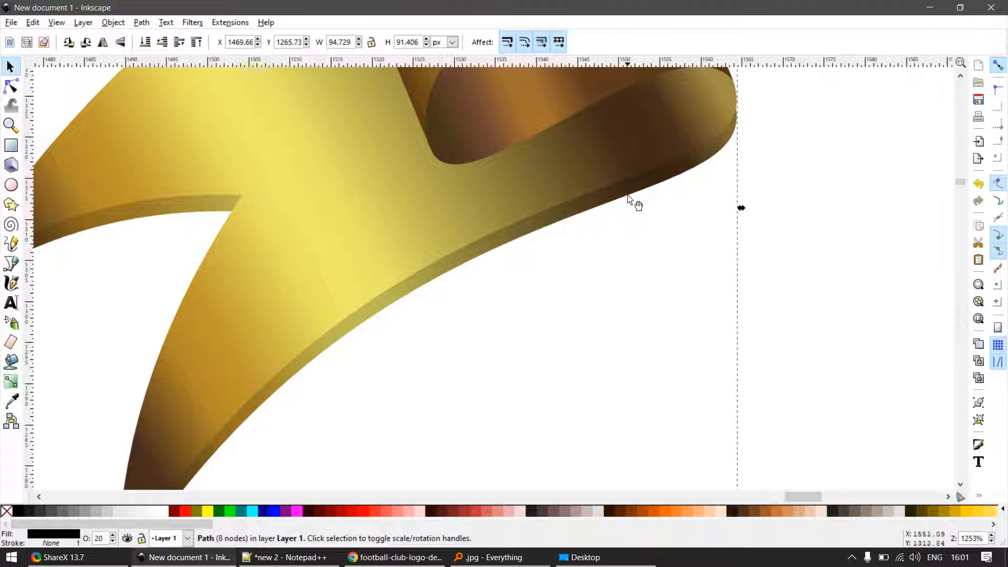
drag(637, 205, 76, 409)
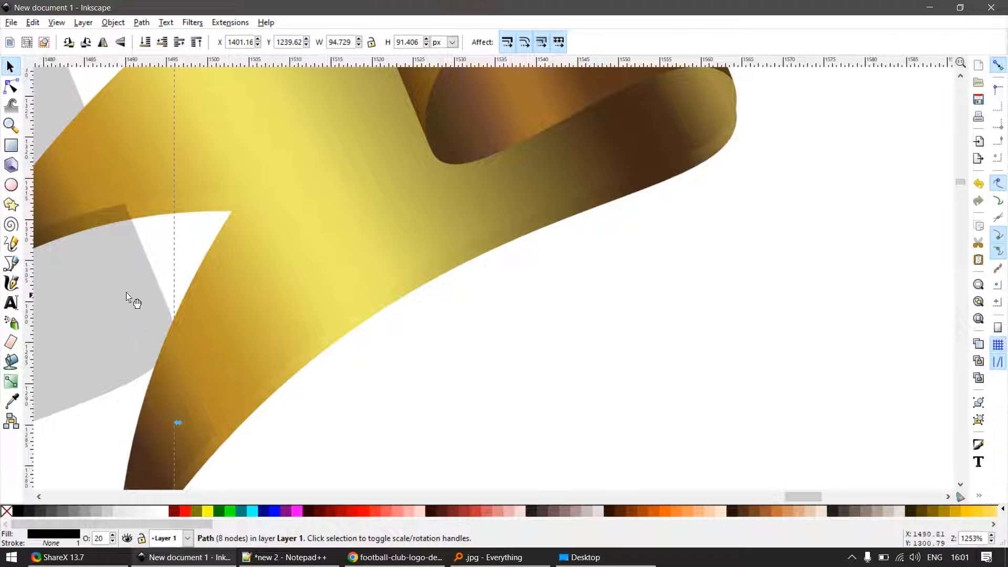
scroll(105, 346, down, 4)
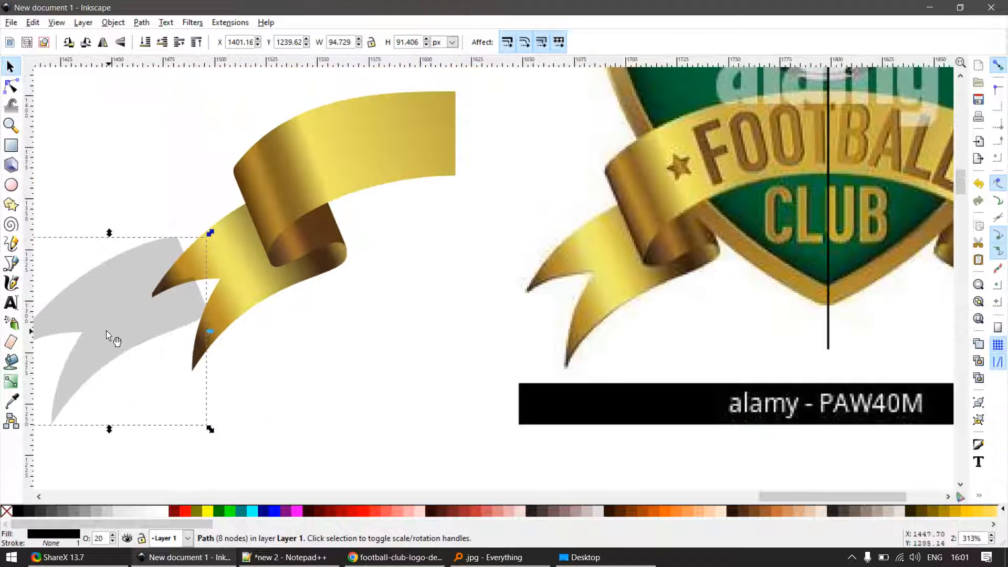
key(ctrl+z)
click(372, 356)
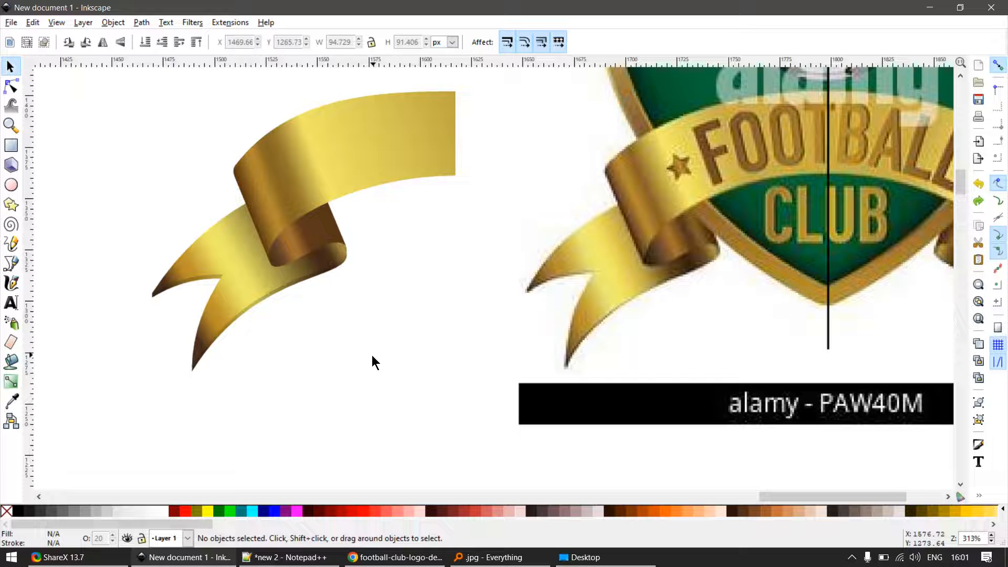
- Duplicate the upper ribbon band and move the copy straight down about 29 px
scroll(418, 135, up, 2)
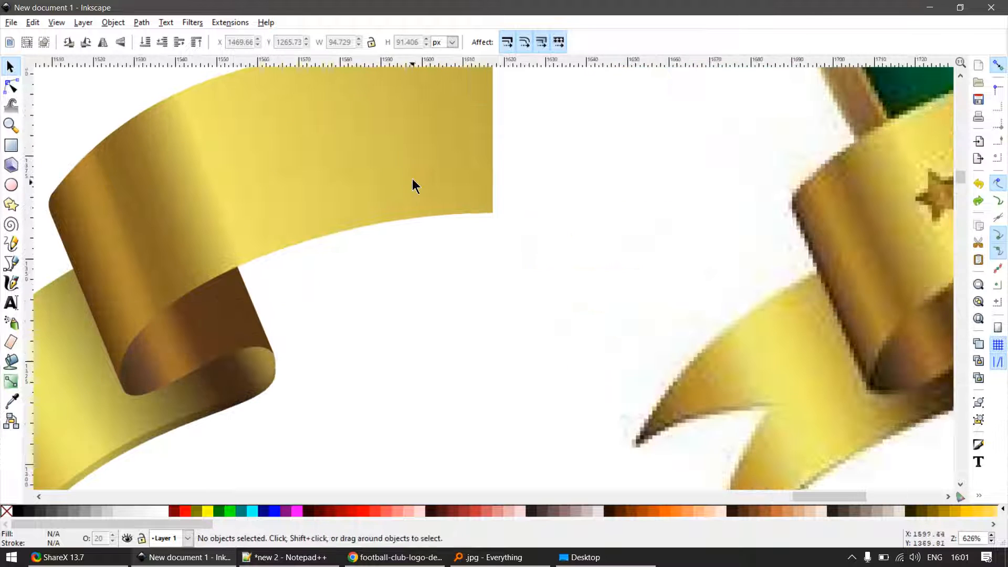
drag(413, 178, 460, 232)
key(ctrl+z)
scroll(445, 250, down, 1)
click(450, 247)
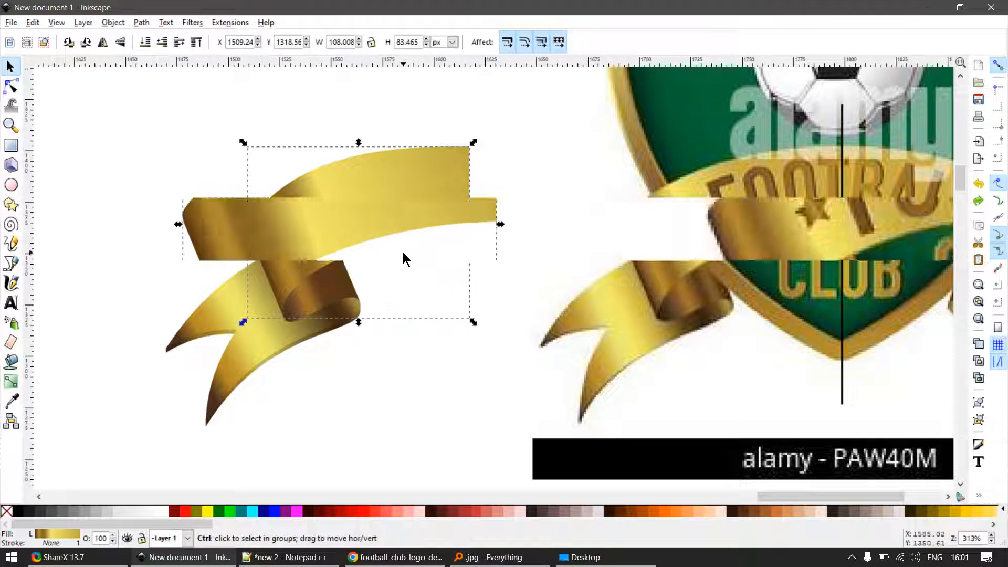
scroll(405, 257, up, 1)
drag(512, 190, 512, 311)
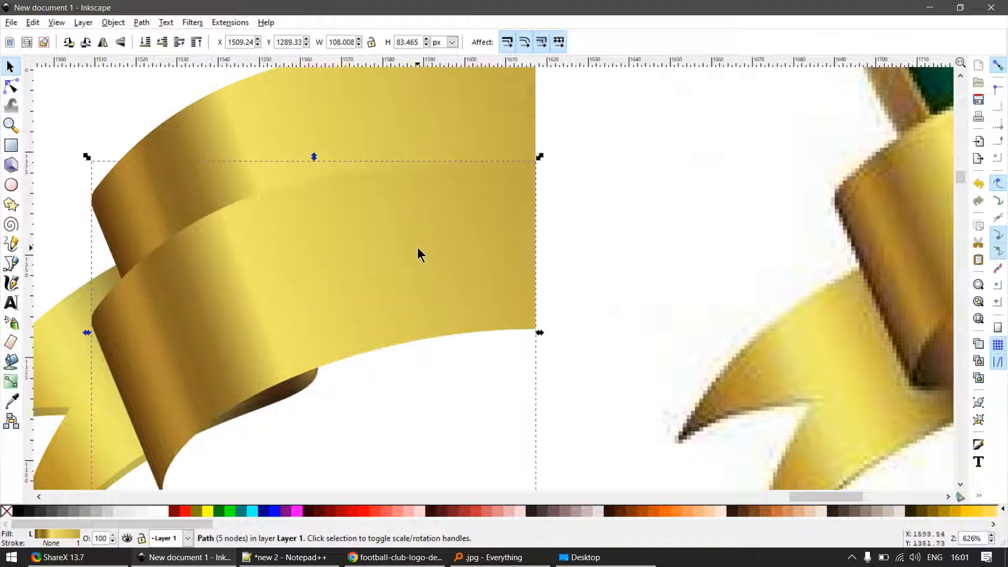
- Apply the Darker color extension to the lowered copy of the upper ribbon band
click(243, 24)
mouse_move(266, 84)
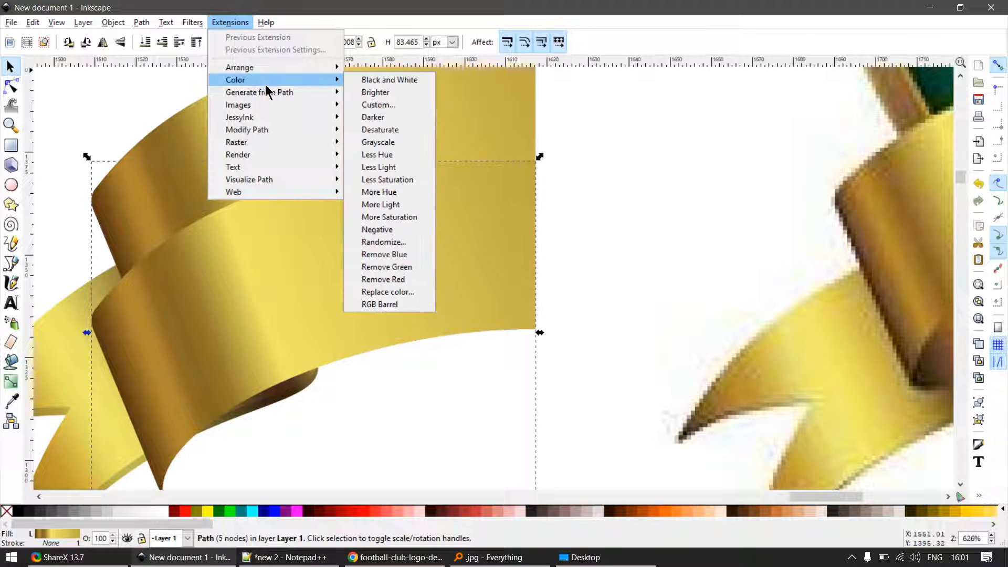
click(380, 117)
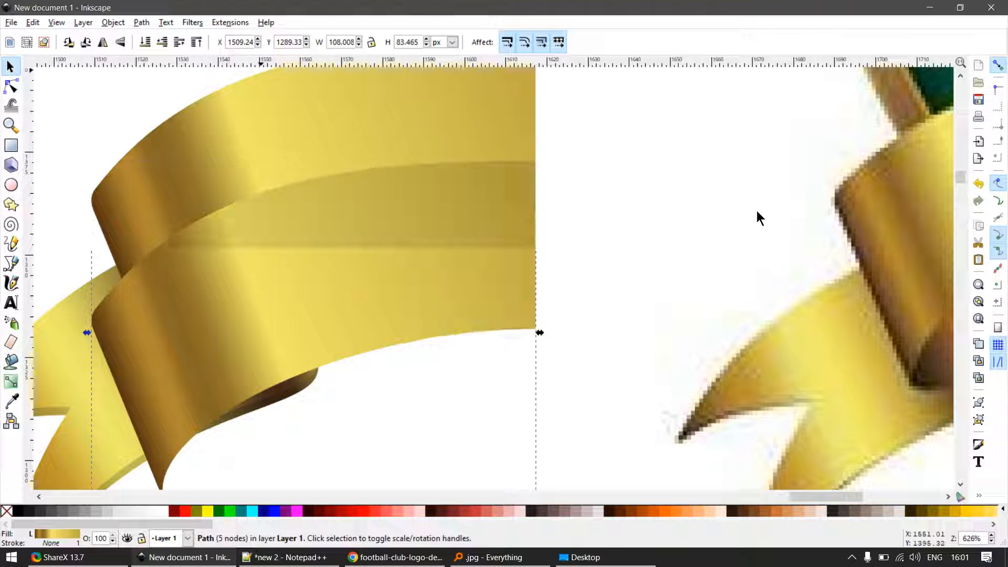
key(Escape)
- Pull the black overlay out from under the forked tail and delete it
scroll(466, 276, down, 3)
scroll(331, 341, up, 3)
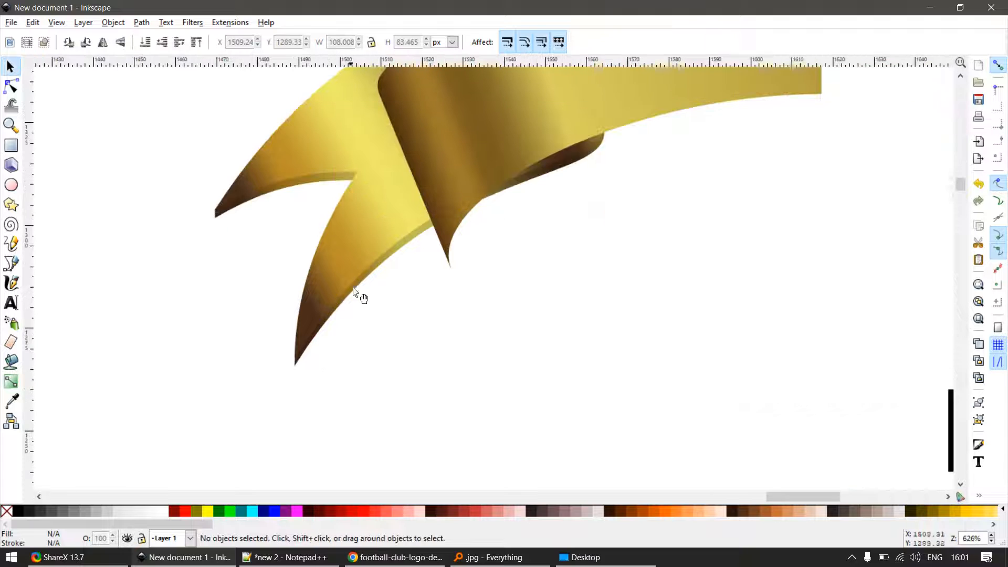
drag(385, 257, 456, 329)
key(Delete)
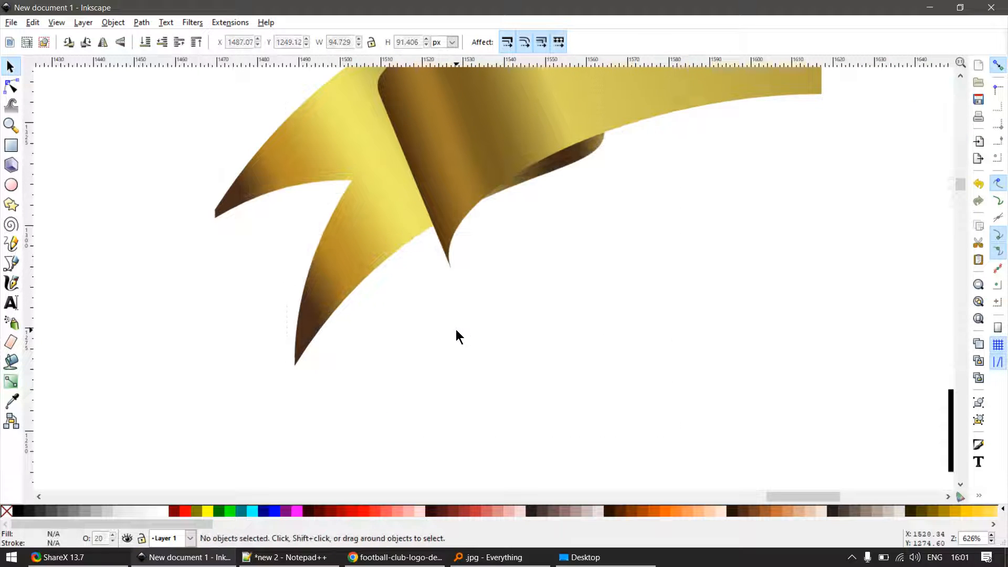
- Select the gold copy behind the forked tail and apply the Darker color extension to it
drag(404, 243, 423, 271)
key(ctrl+z)
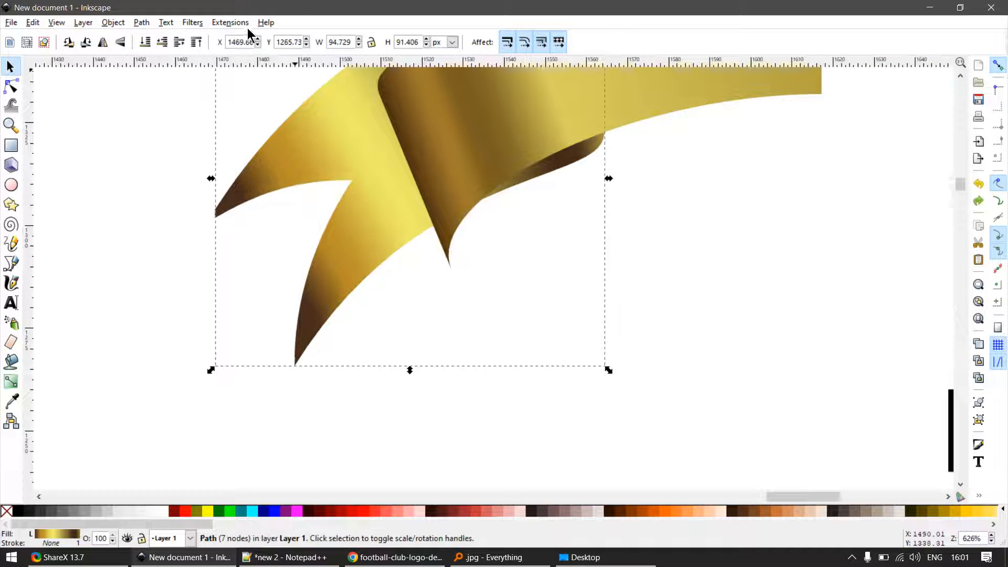
click(240, 23)
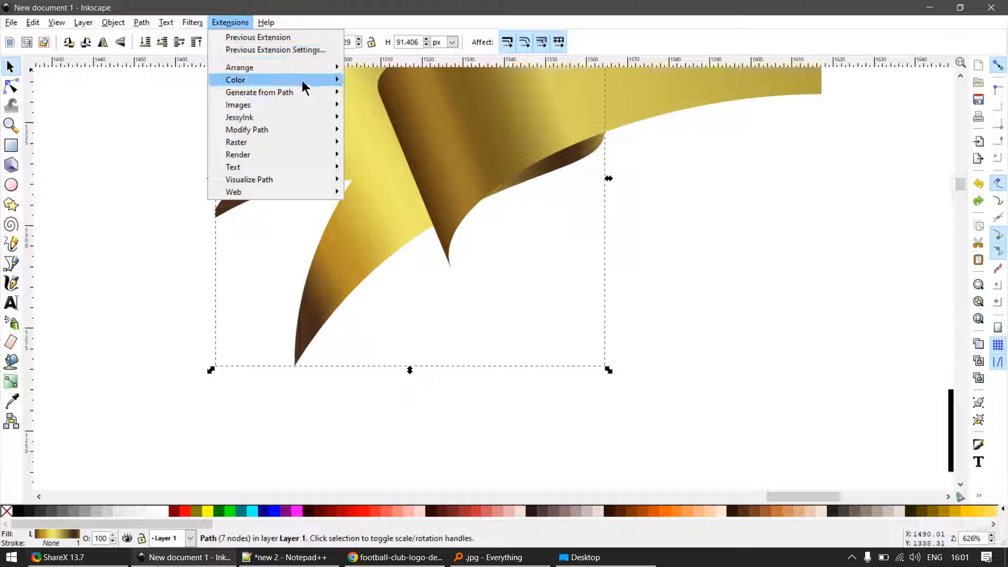
mouse_move(304, 80)
click(416, 119)
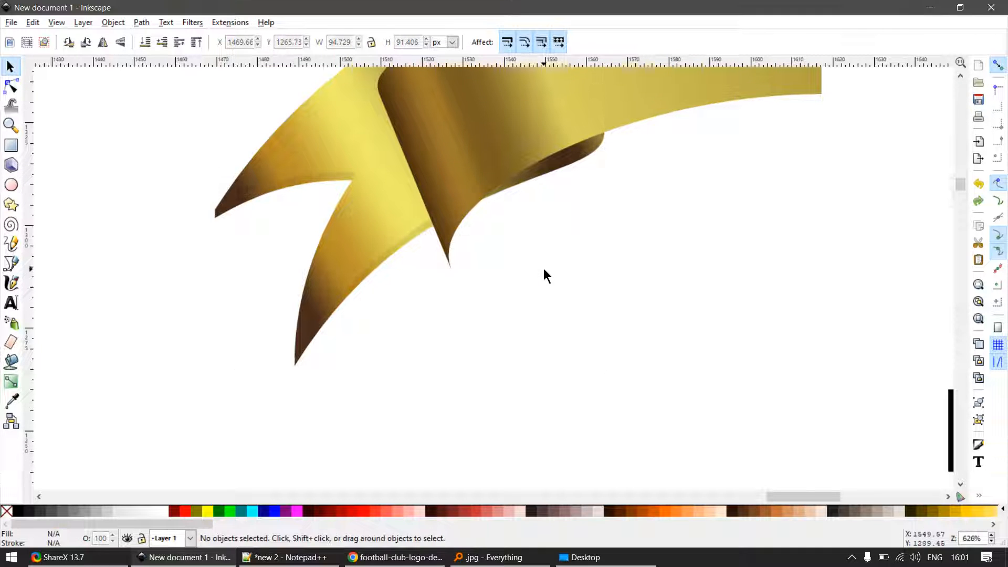
- Raise the original upper ribbon band to the top of the stack, above its darkened copy
scroll(502, 237, down, 2)
click(604, 142)
drag(557, 237, 472, 345)
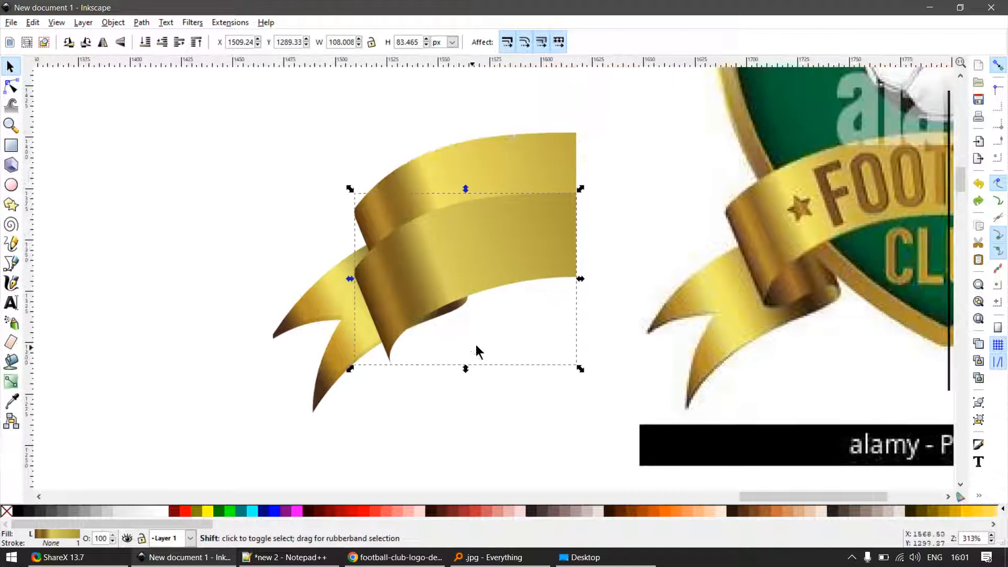
click(556, 190)
key(Escape)
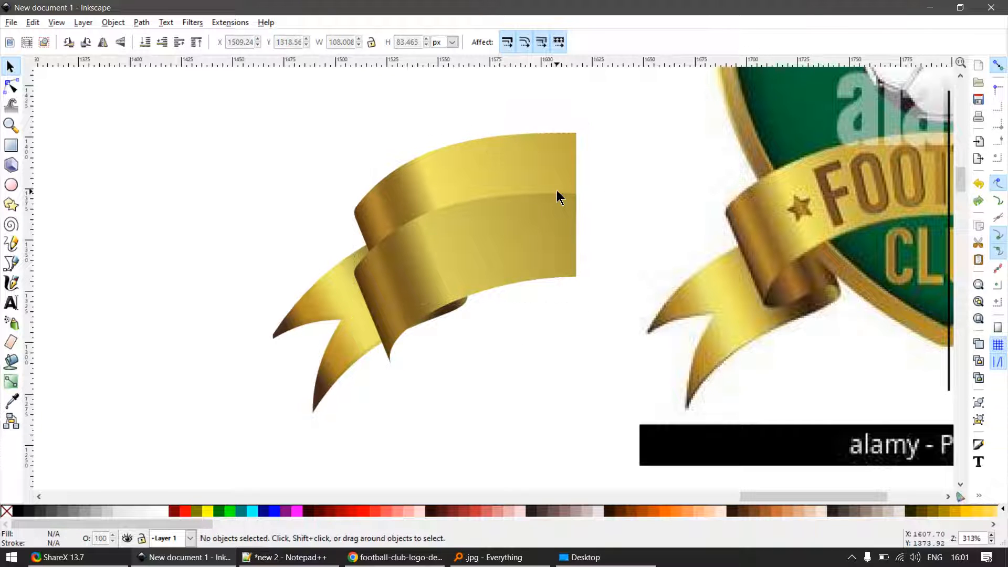
drag(551, 159, 593, 204)
key(ctrl+z)
key(Home)
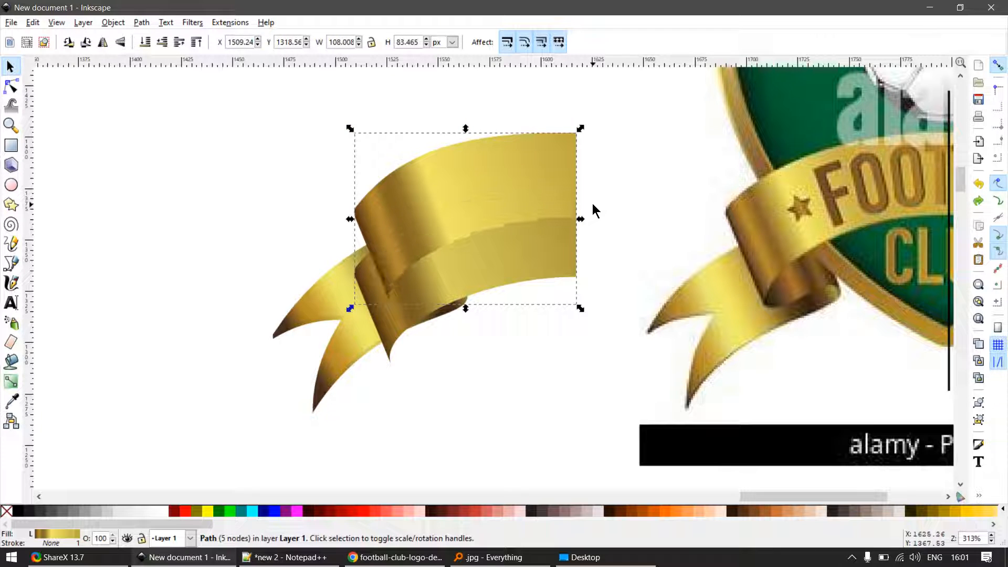
click(547, 333)
- Move the darkened band copy up behind the upper ribbon, leaving a thin edge about 1.4 px below it
scroll(557, 260, up, 1)
scroll(557, 259, up, 2)
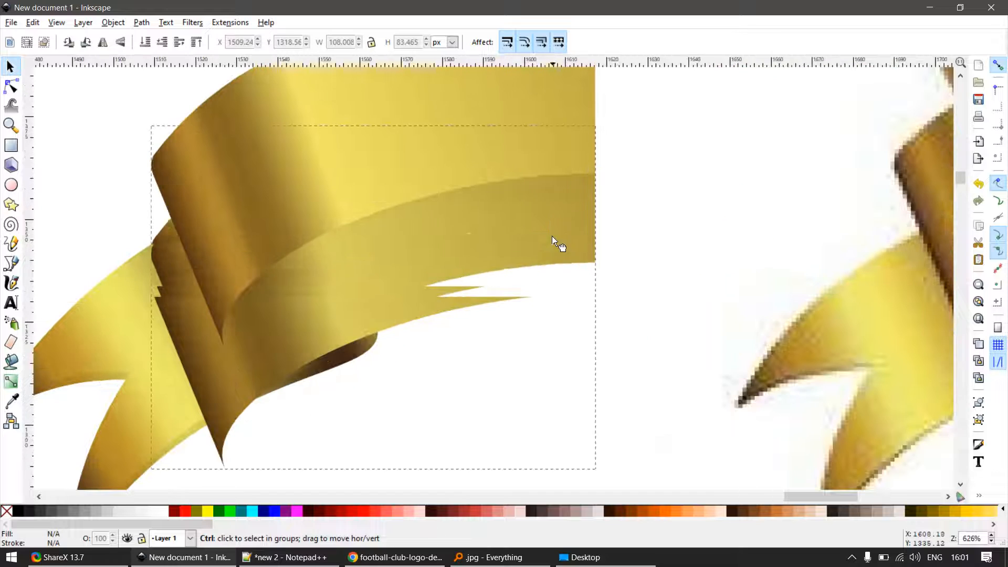
click(550, 185)
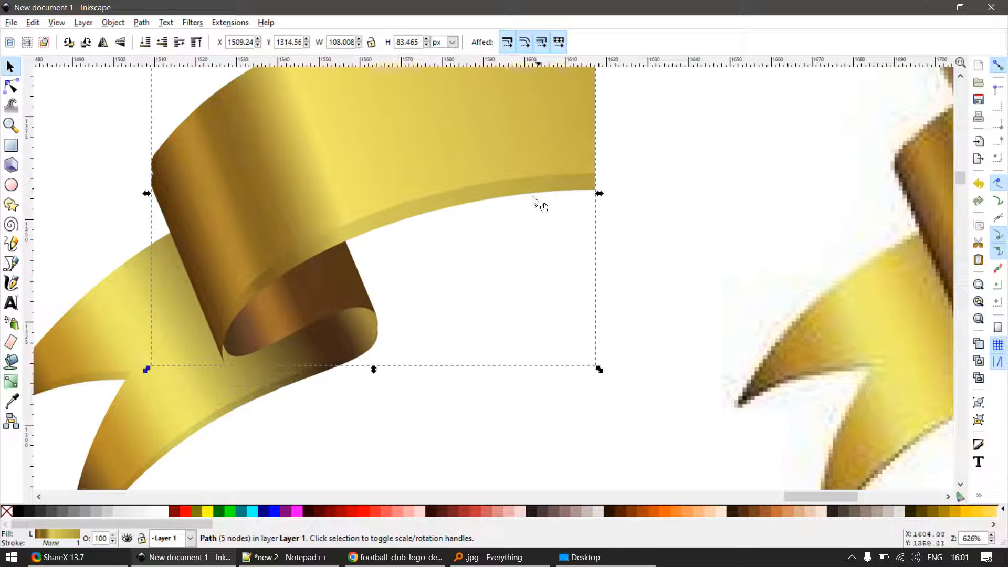
scroll(528, 223, up, 1)
drag(615, 160, 618, 158)
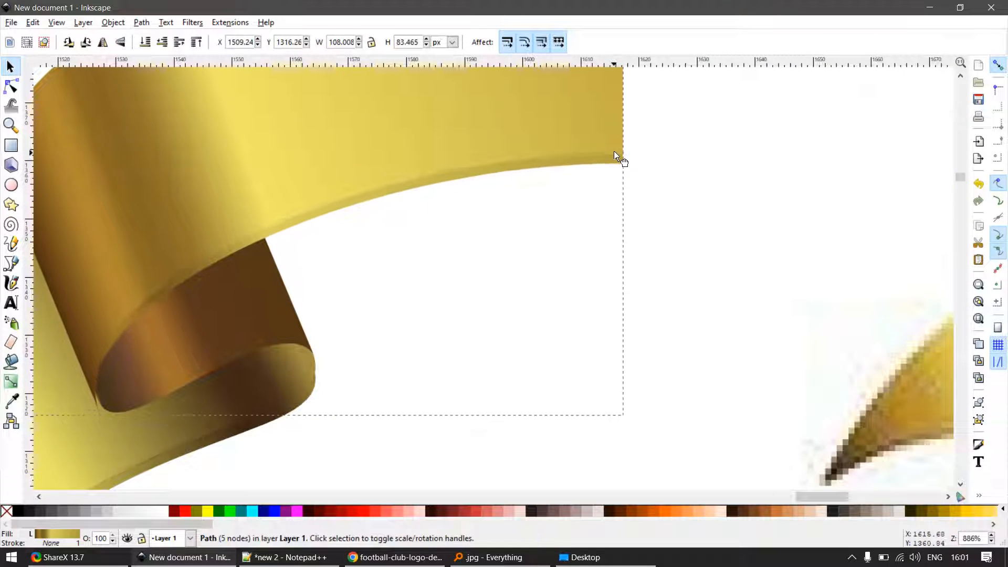
- Examine how the darkened band copy's lower tip and edge line up with the ribbon's rolled fold
scroll(180, 382, down, 1)
scroll(112, 408, up, 2)
scroll(111, 408, up, 1)
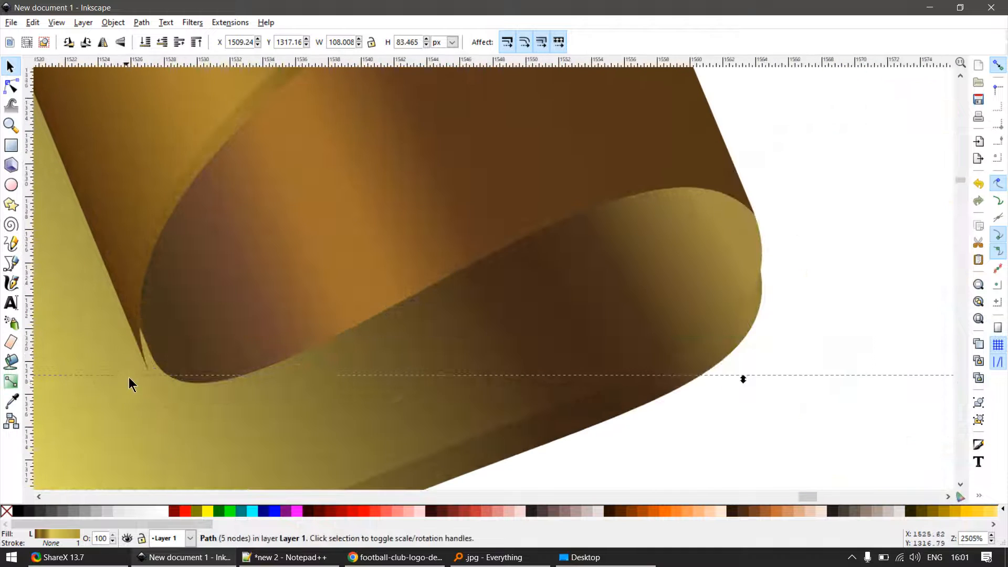
key(F2)
key(F1)
scroll(241, 232, down, 3)
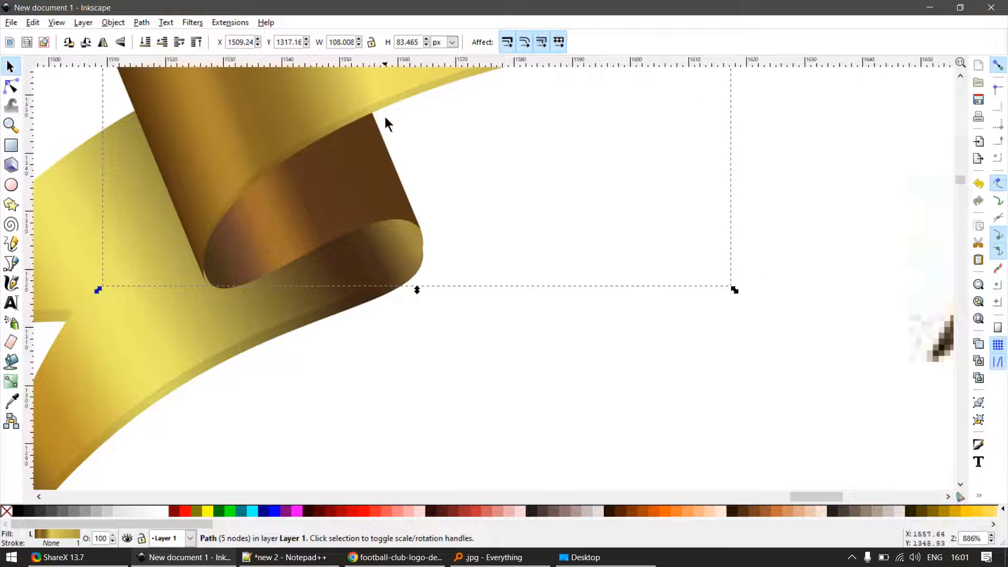
drag(402, 98, 443, 123)
key(ctrl+z)
scroll(182, 303, up, 2)
key(F2)
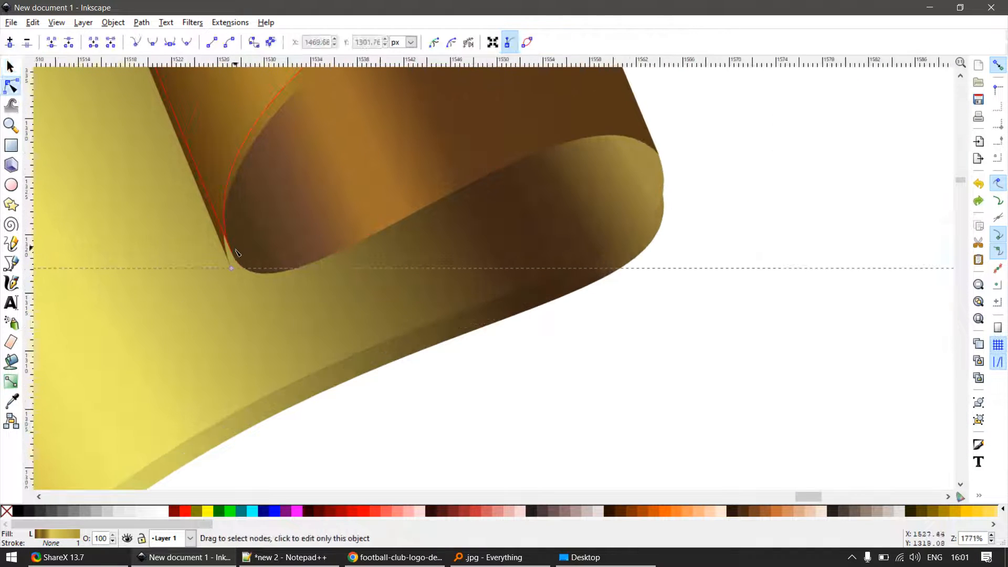
scroll(237, 253, down, 4)
key(F1)
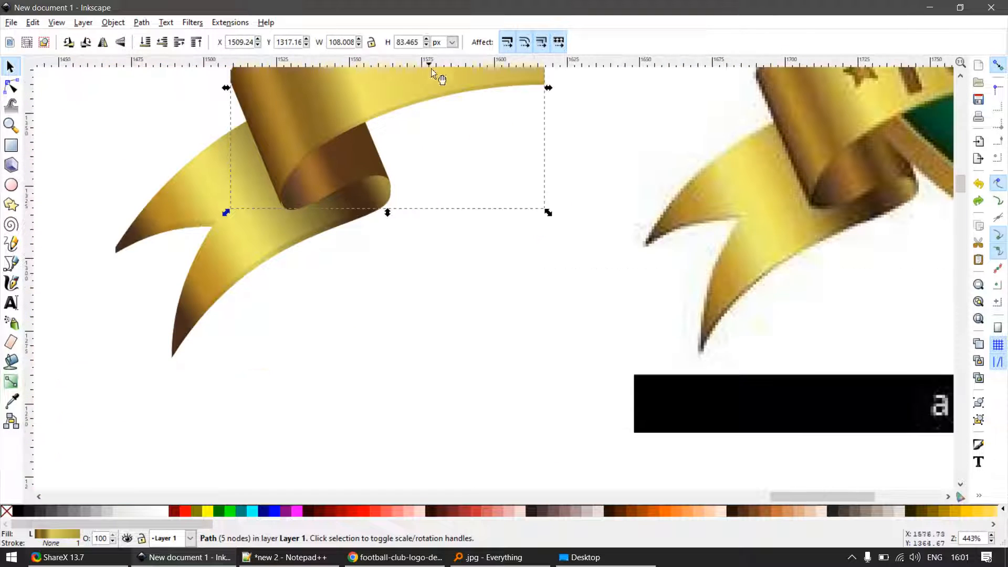
drag(330, 105, 413, 86)
key(ctrl+z)
scroll(446, 189, up, 4)
scroll(481, 184, up, 2)
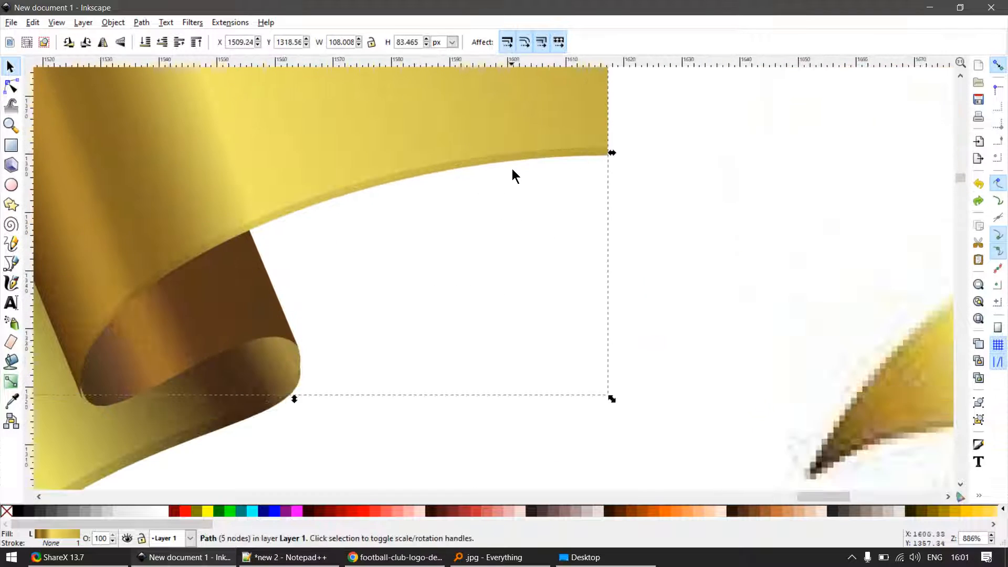
drag(534, 158, 569, 178)
key(ctrl+z)
key(F2)
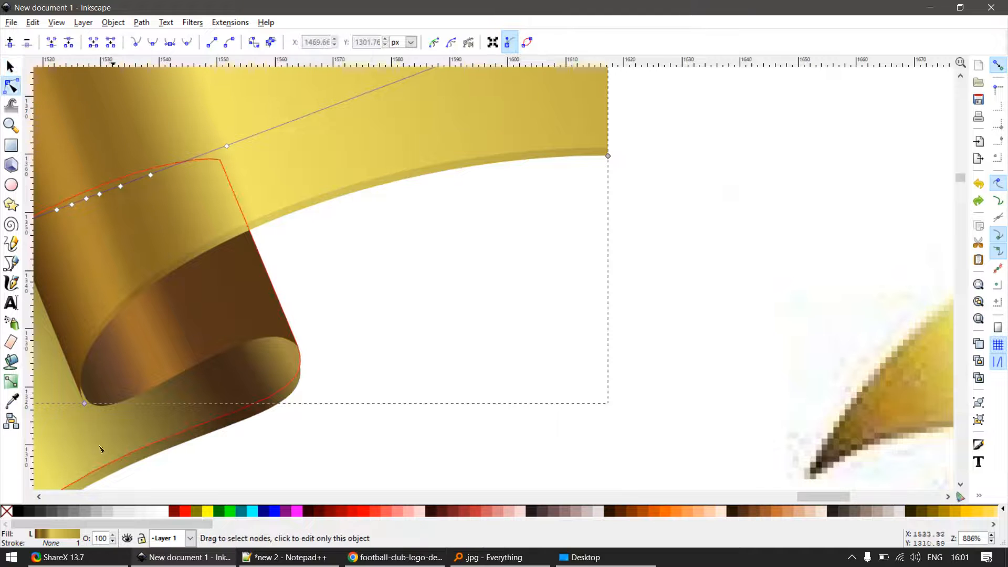
scroll(355, 315, down, 2)
key(F1)
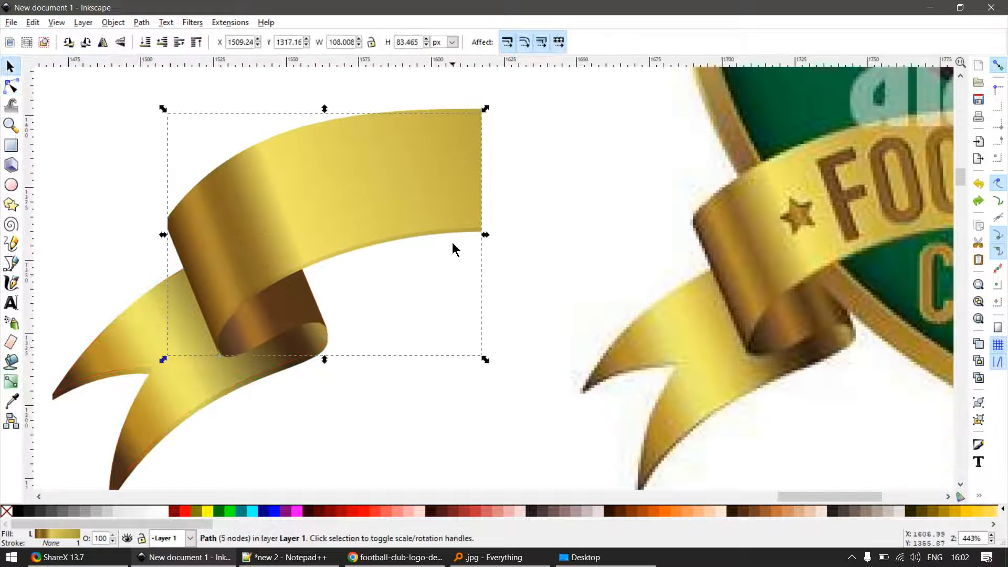
key(F2)
key(F1)
click(452, 257)
click(450, 234)
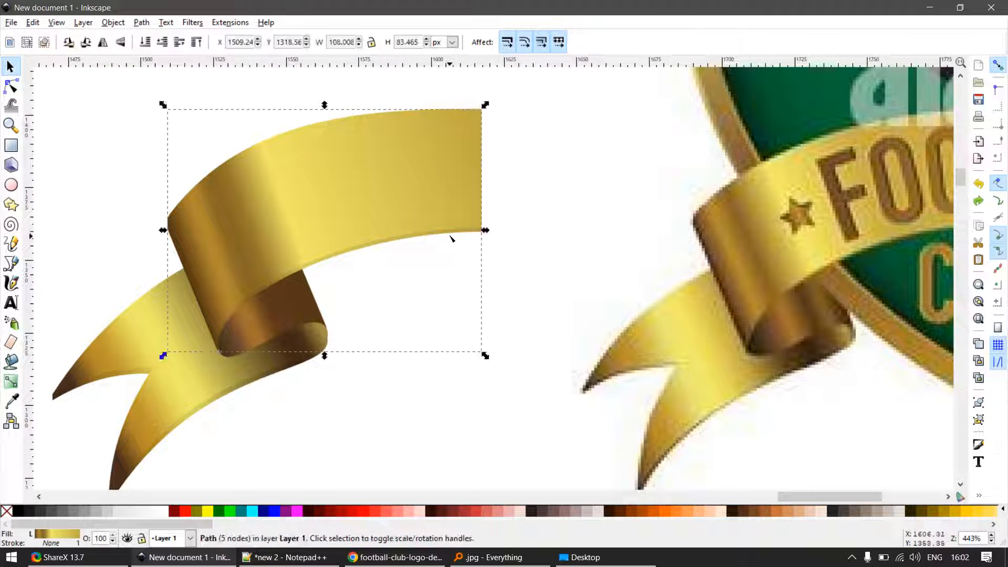
key(F2)
drag(219, 351, 306, 393)
key(ctrl+z)
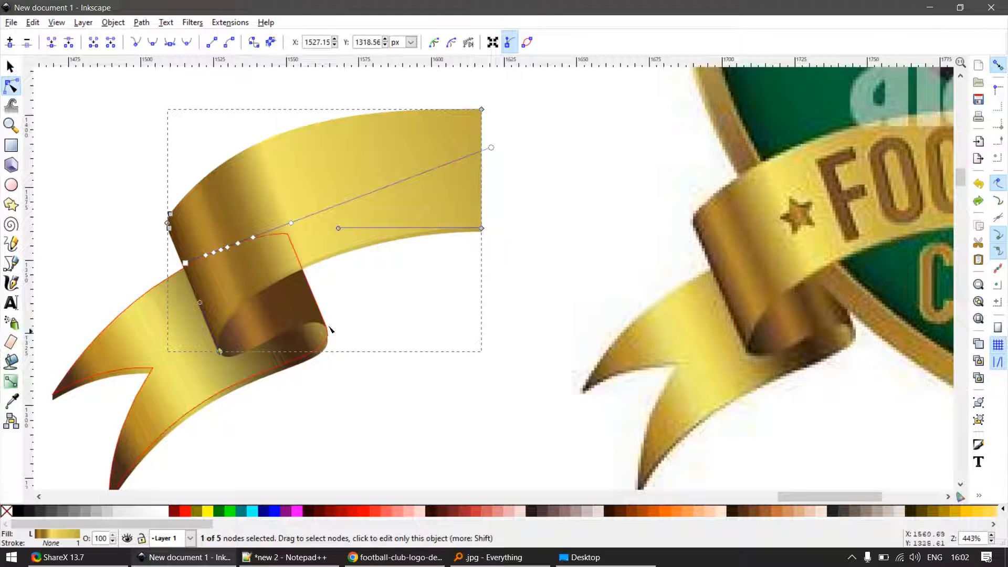
key(F1)
key(ctrl+d)
drag(443, 216, 469, 182)
key(ctrl+z)
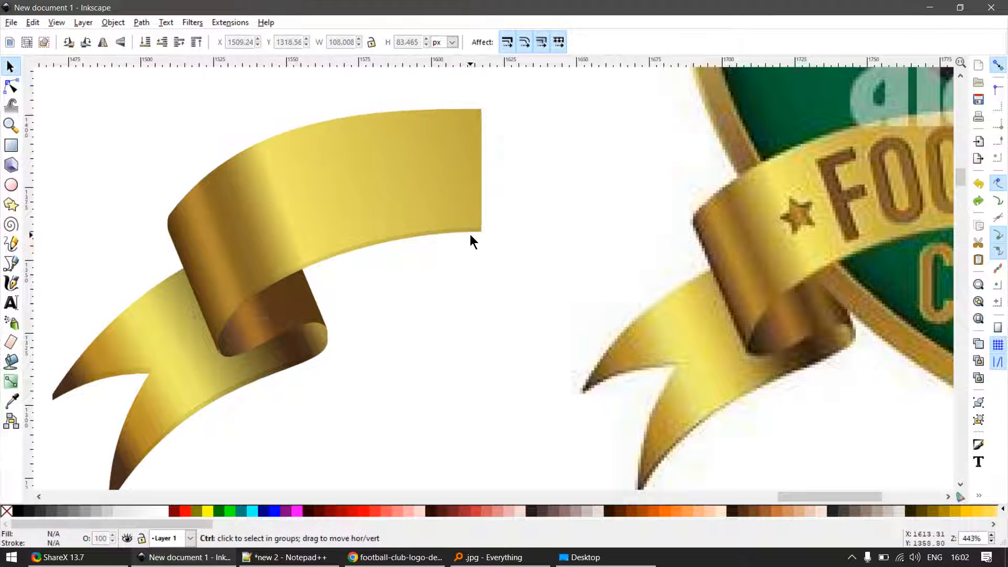
- Snap the upper band's lower tip node onto the corner node of the rolled fold at X 1527.16, Y 1318.55
scroll(468, 233, up, 2)
scroll(265, 416, down, 2)
key(F2)
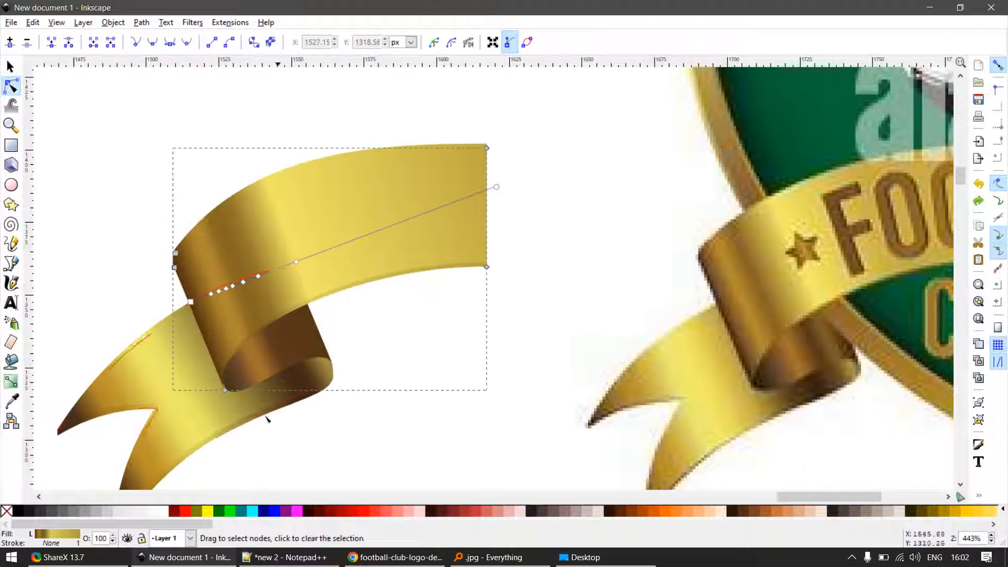
scroll(209, 407, up, 2)
drag(248, 362, 268, 362)
scroll(265, 363, up, 3)
scroll(249, 362, up, 1)
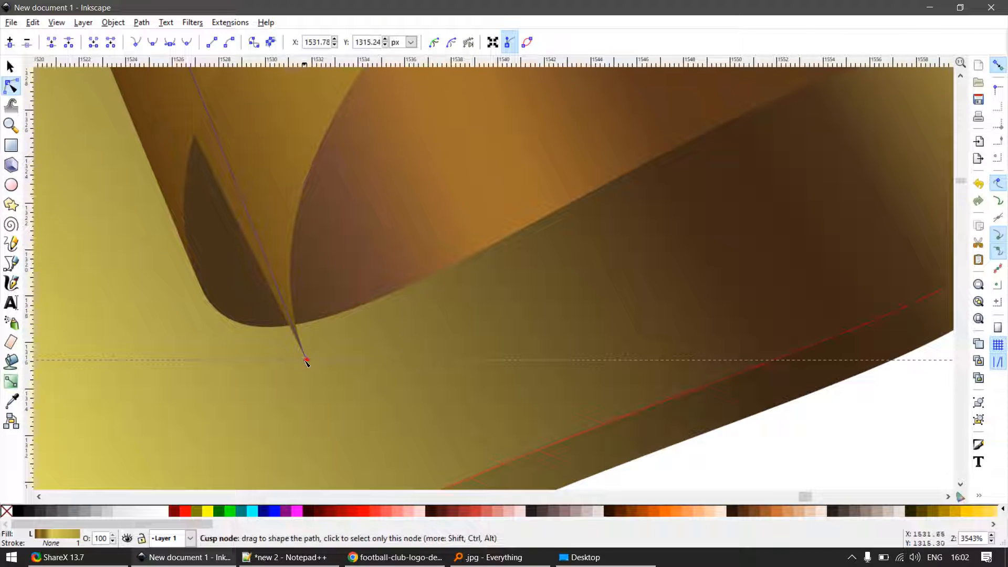
drag(286, 351, 202, 285)
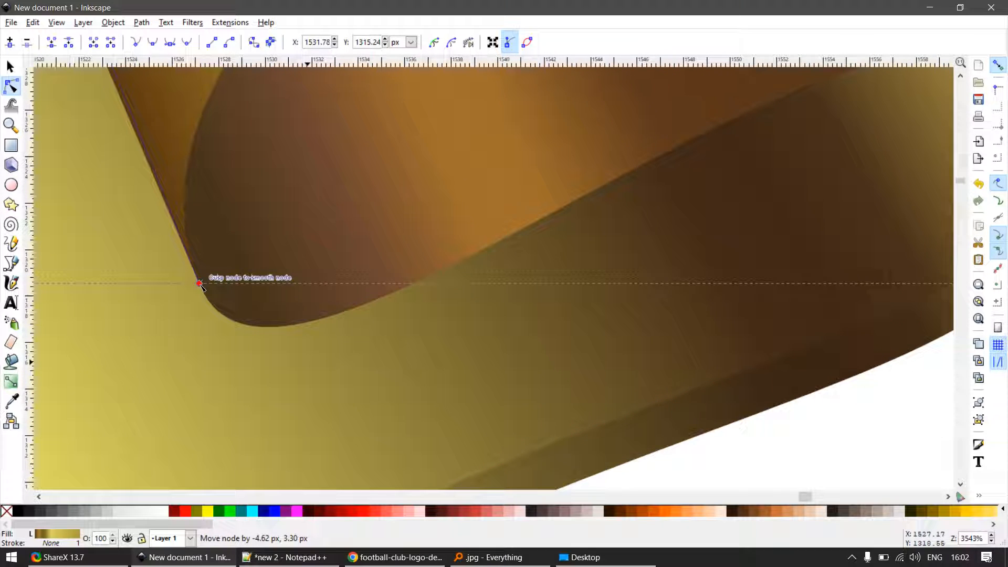
scroll(362, 300, down, 4)
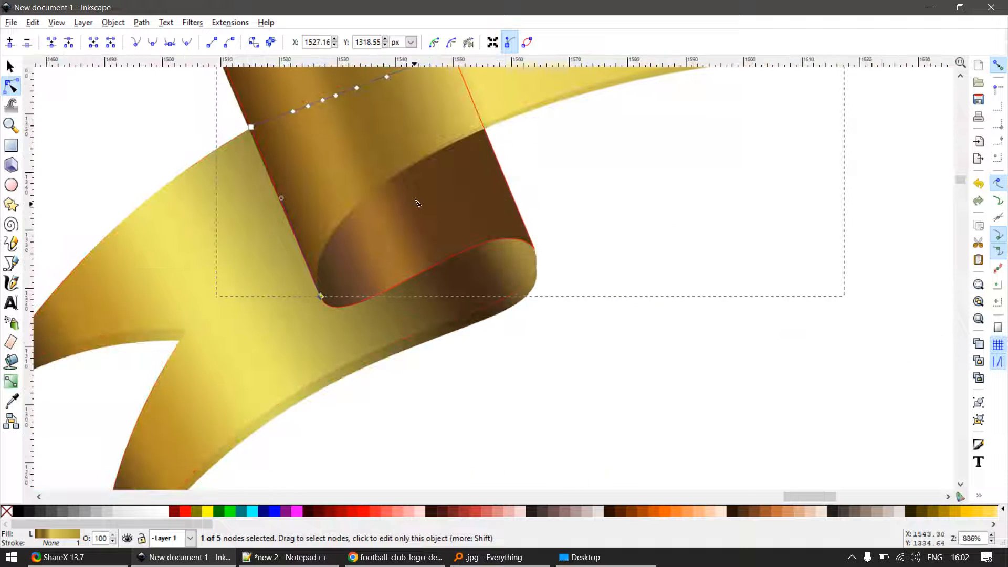
- Try to move the brown inner fold panel away from the ribbon, and undo the move
scroll(363, 214, up, 5)
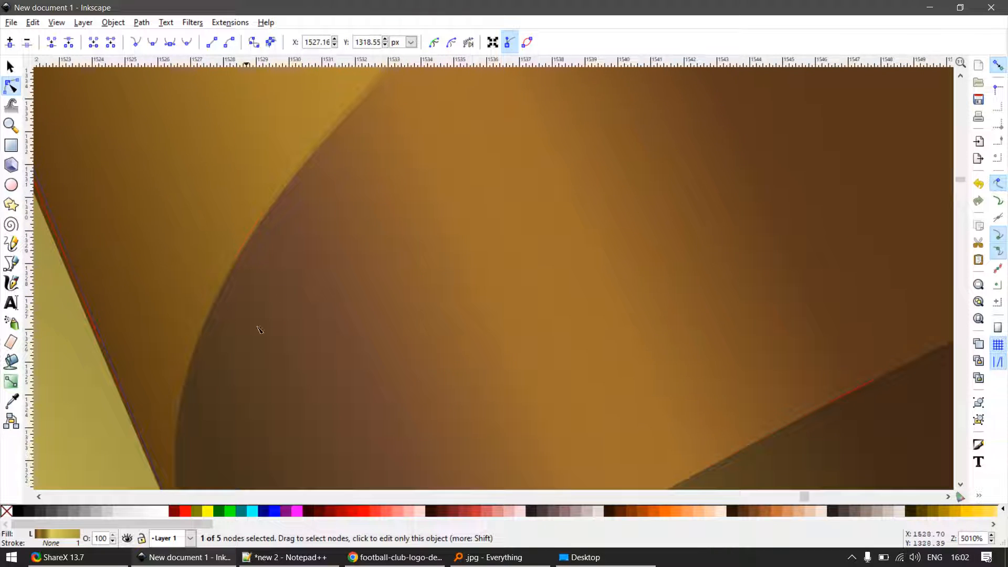
scroll(259, 328, down, 6)
key(s)
click(477, 320)
drag(398, 279, 421, 254)
key(ctrl+z)
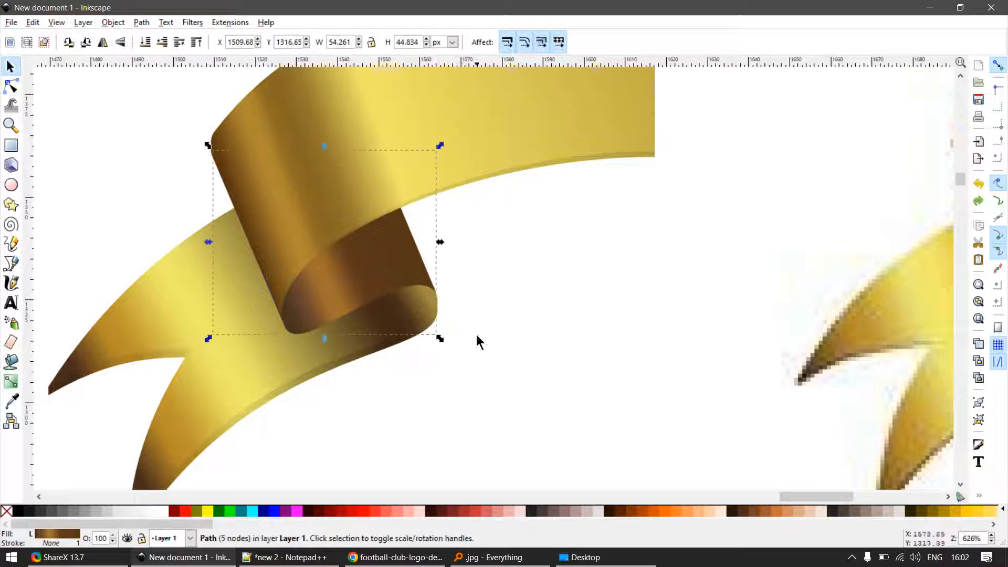
- Move the darkened tail copy's node at the roll onto the roll's outer edge at X 1564.39, Y 1324.67
scroll(462, 336, up, 3)
click(441, 298)
scroll(396, 310, up, 2)
key(n)
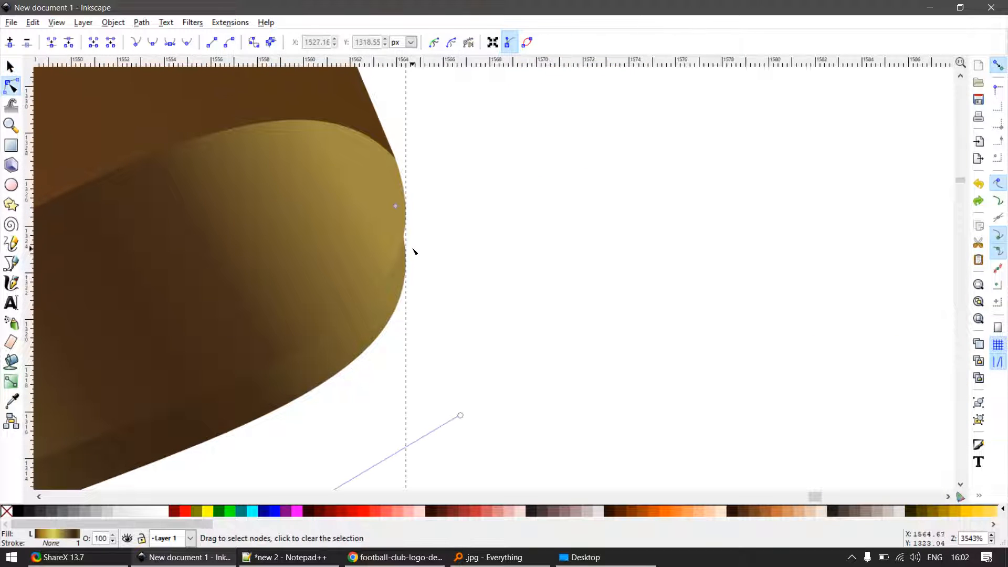
scroll(408, 184, up, 2)
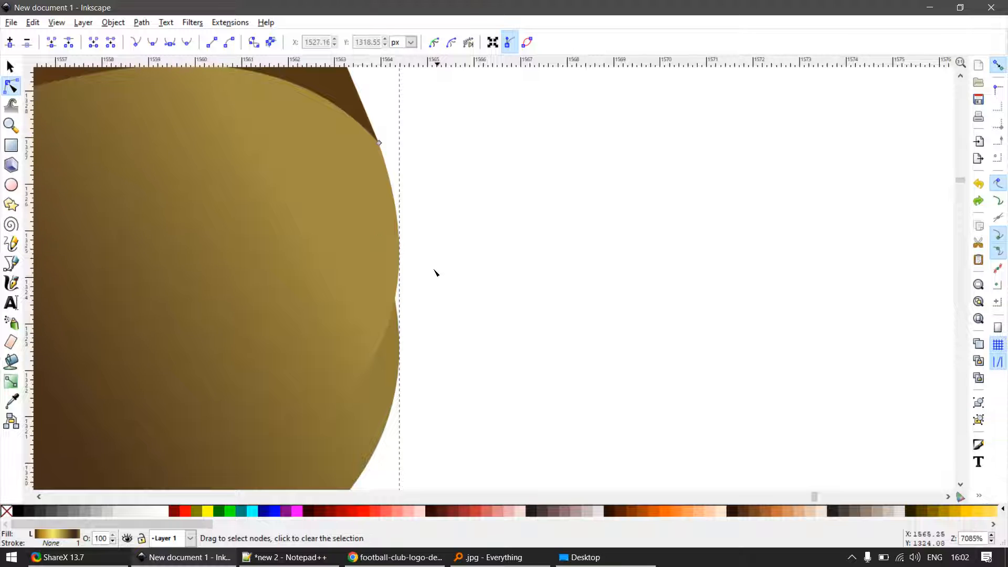
key(s)
drag(364, 247, 436, 254)
key(ctrl+z)
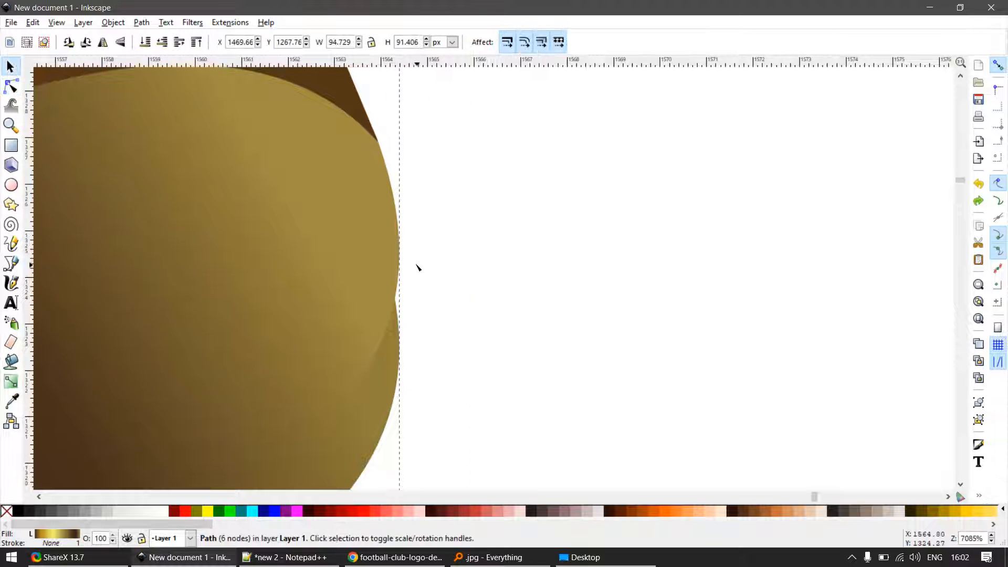
key(n)
click(399, 246)
click(399, 318)
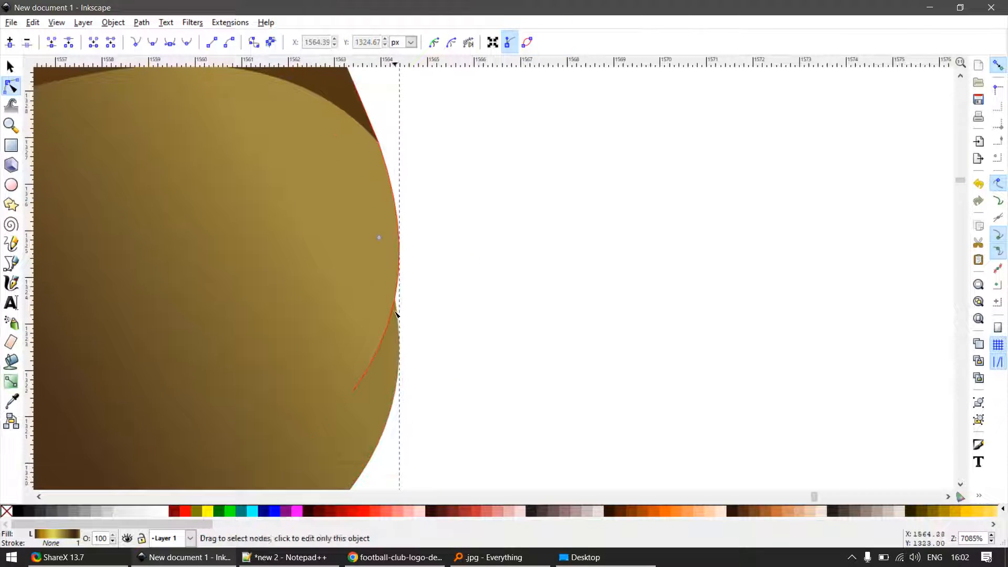
drag(381, 240, 403, 245)
- Adjust the moved node's handle so the darkened tail copy curves smoothly around the roll's outer edge
scroll(478, 330, down, 3)
drag(498, 398, 483, 195)
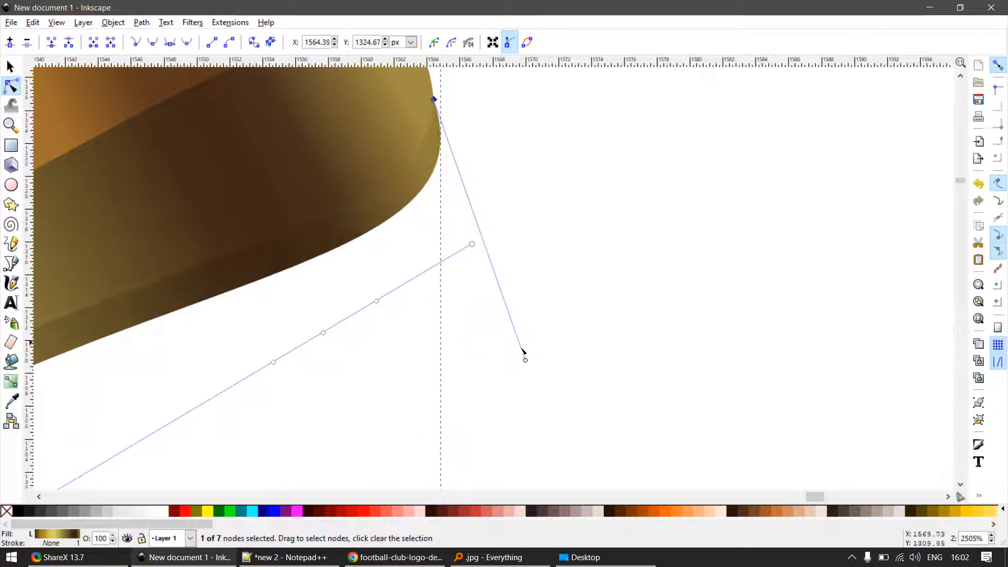
drag(526, 361, 451, 372)
scroll(458, 272, down, 4)
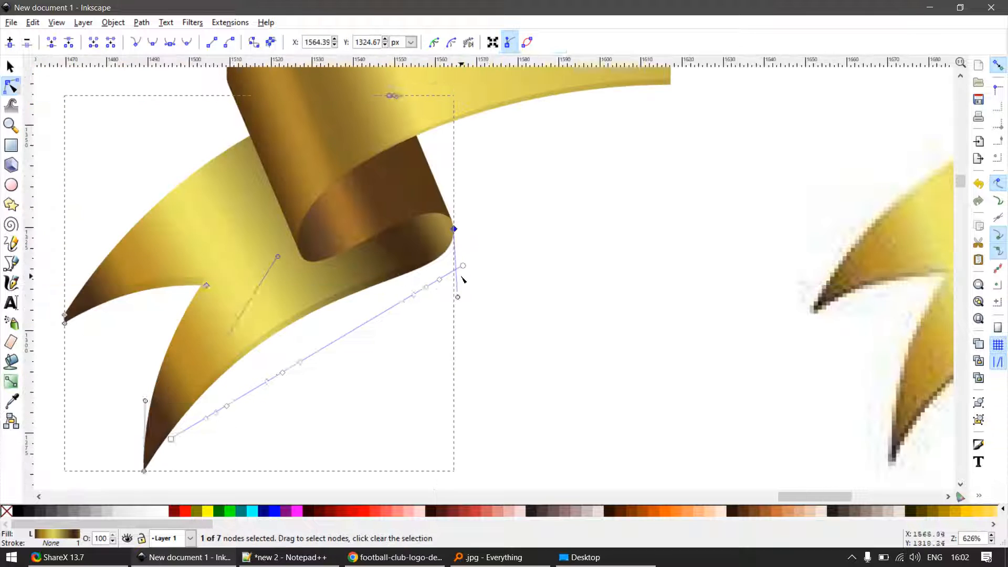
- Duplicate the brown inner fold panel in place and nudge the copy down 4 px
key(F1)
key(Escape)
scroll(364, 236, up, 2)
drag(332, 228, 588, 289)
scroll(354, 237, down, 2)
click(230, 22)
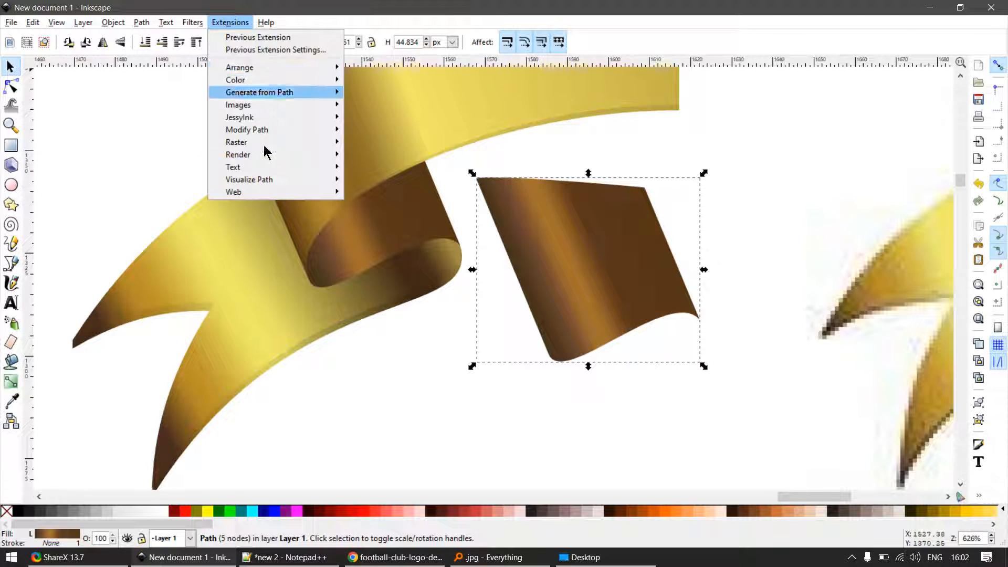
key(Escape)
key(ctrl+z)
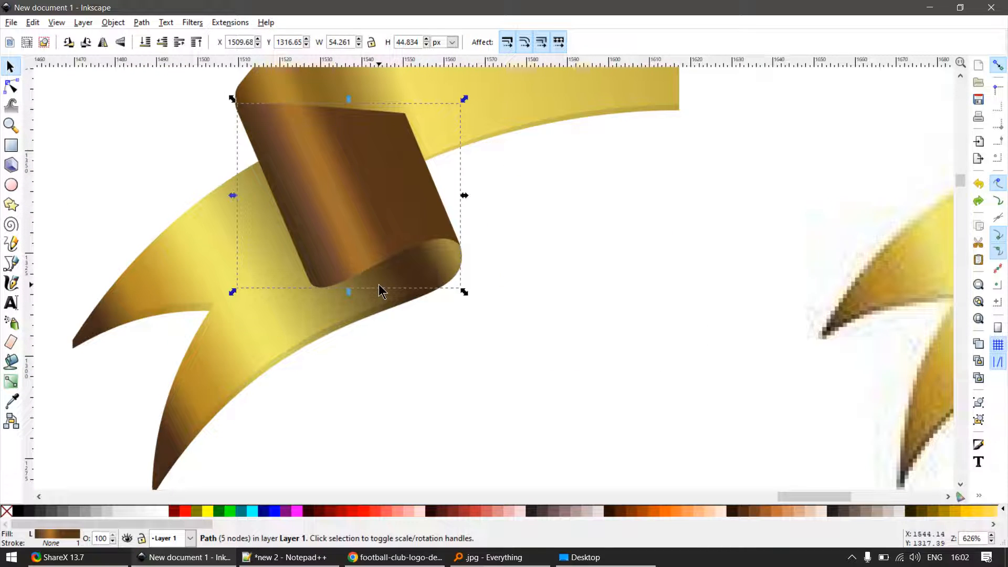
key(Down)
key(Down)
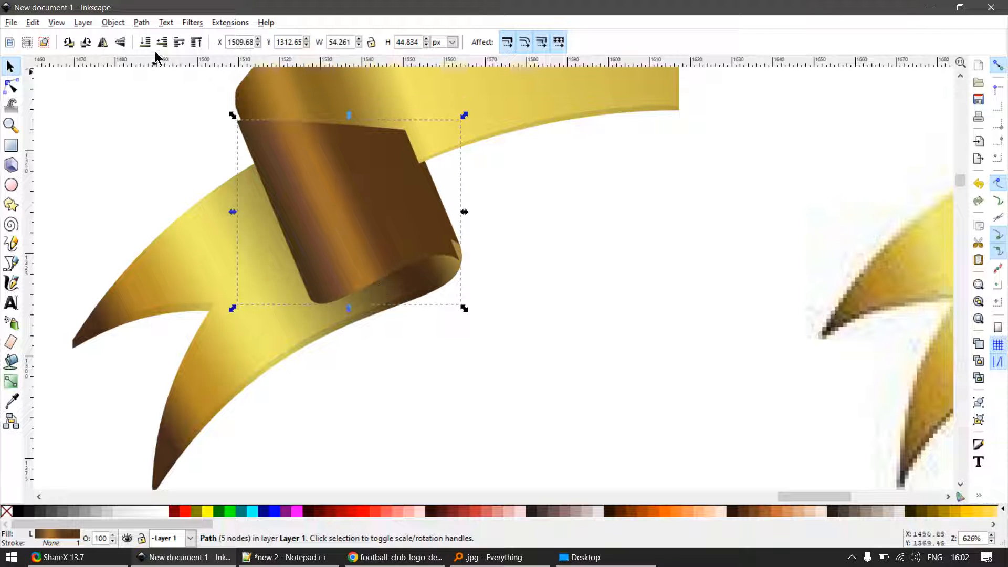
- Apply the Darker color extension to the inner panel copy and move it clear of the fold to its right
click(230, 22)
mouse_move(270, 79)
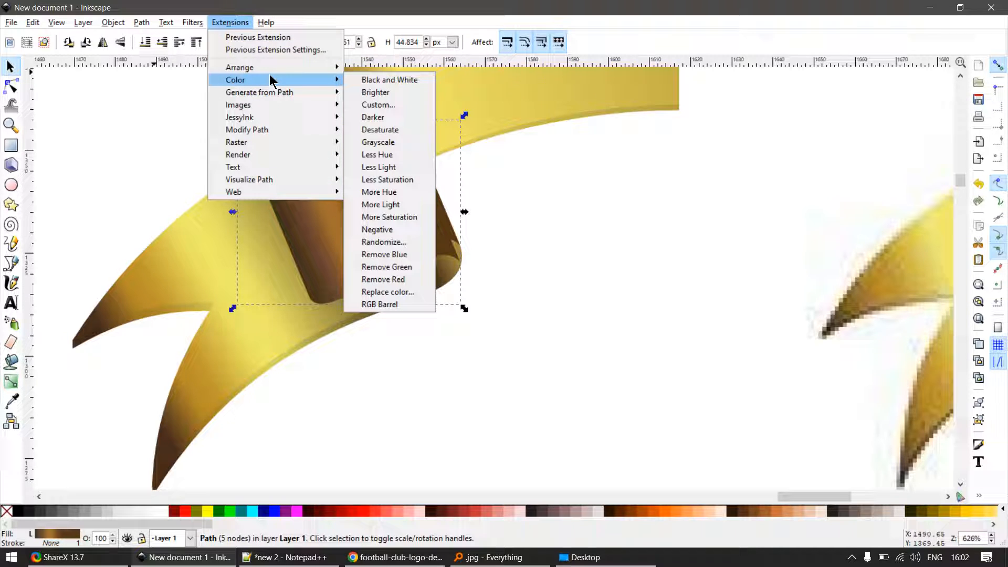
click(394, 117)
drag(353, 247, 584, 258)
- Select the forked tail together with its darkened copy and group the two paths
click(349, 347)
scroll(411, 336, up, 2)
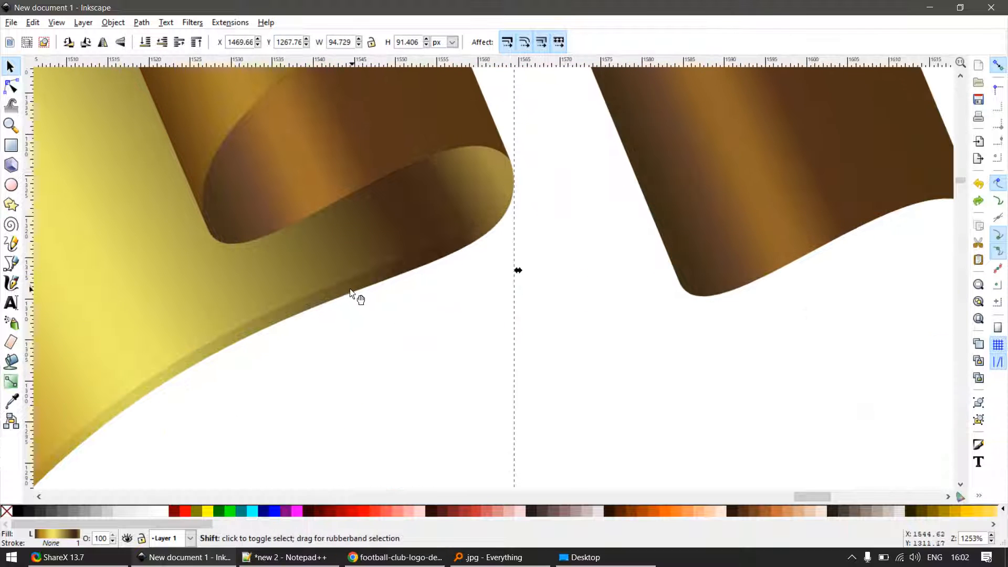
scroll(474, 316, down, 3)
shift+click(367, 341)
scroll(411, 341, down, 2)
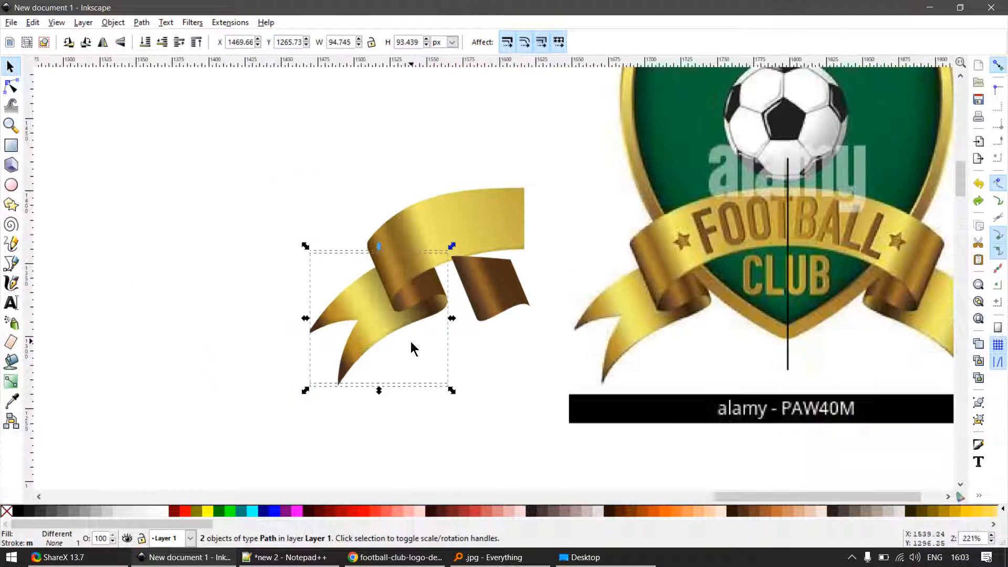
key(ctrl+g)
- Draw two grey marker rectangles, one well to the left of the ribbon and one just below it
key(r)
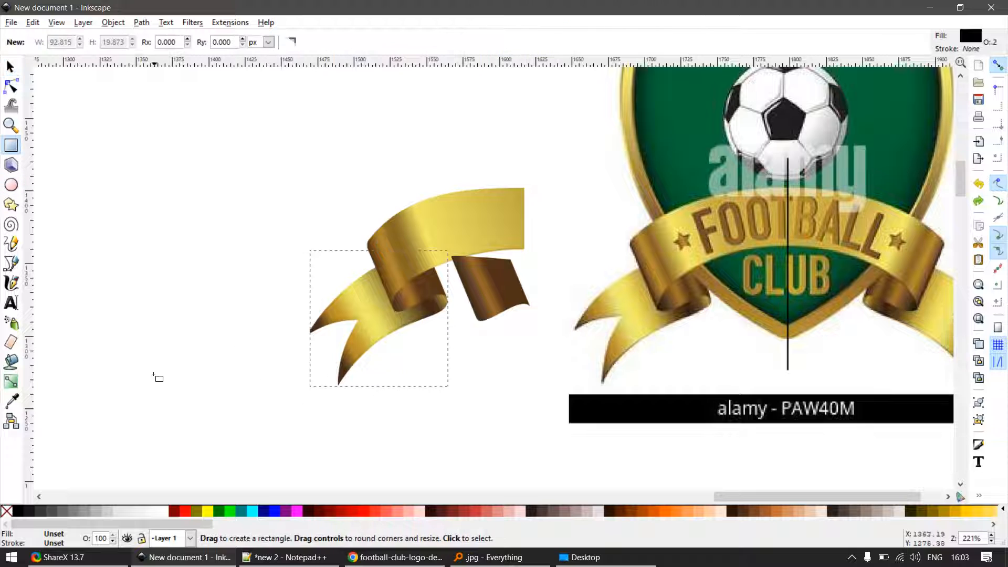
drag(101, 369, 172, 432)
key(s)
key(e)
key(r)
drag(389, 412, 446, 457)
- Align the right edge of the rectangle below the ribbon with the right edge of the tail group
key(s)
shift+click(366, 333)
key(ctrl+shift+a)
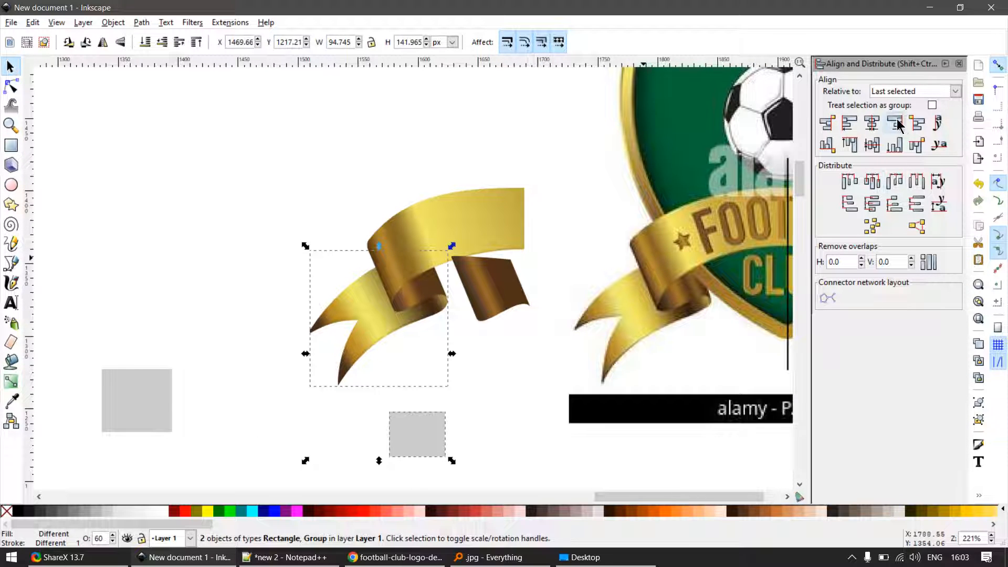
click(379, 386)
- Set the tail group aside by aligning its left edge with the left edge of the far-left rectangle
click(345, 335)
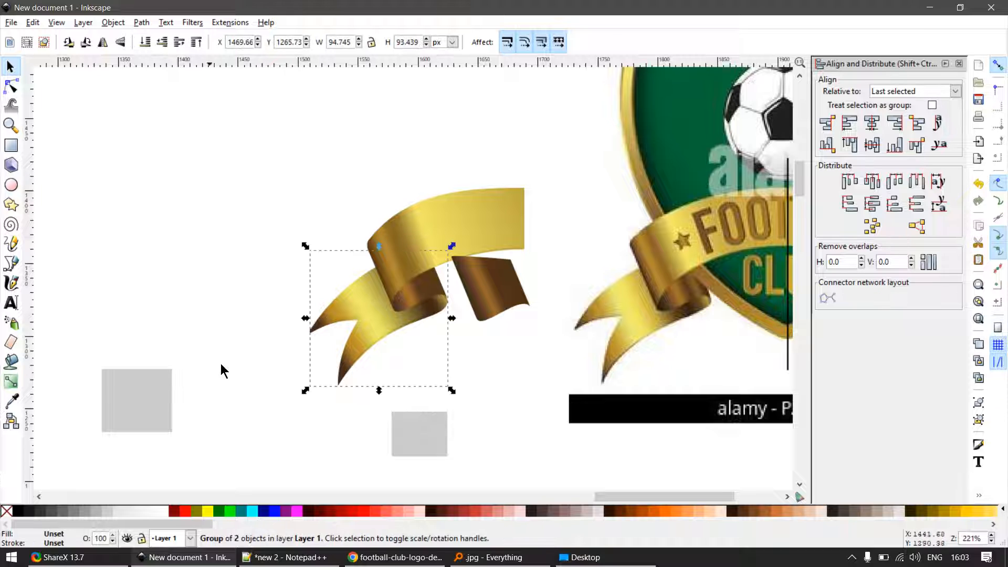
shift+click(167, 396)
click(849, 123)
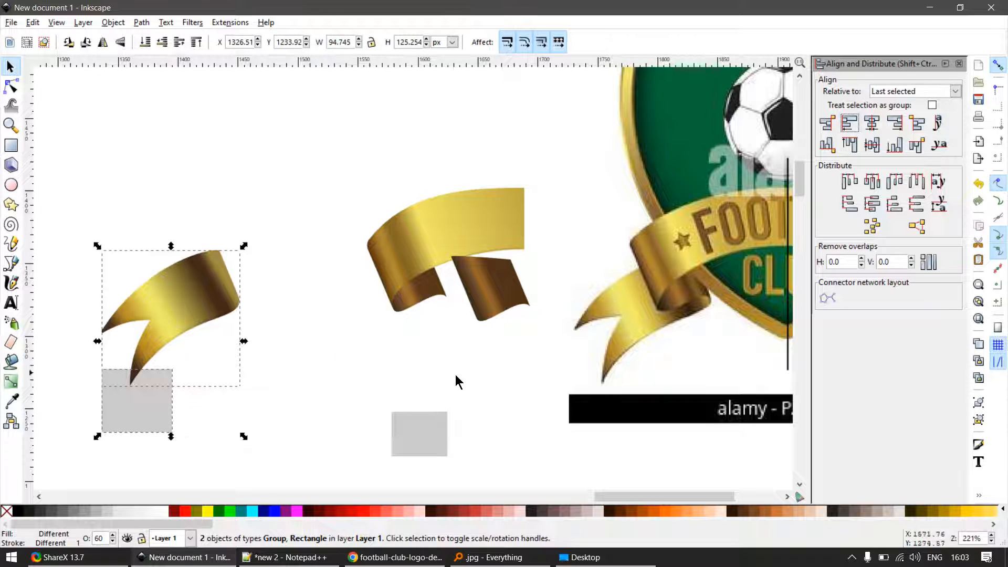
- Move the darkened inner panel copy under the rolled fold so only a thin dark edge extends below the brown panel
ctrl+scroll(474, 325, up, 1)
ctrl+scroll(475, 325, up, 3)
ctrl+click(297, 295)
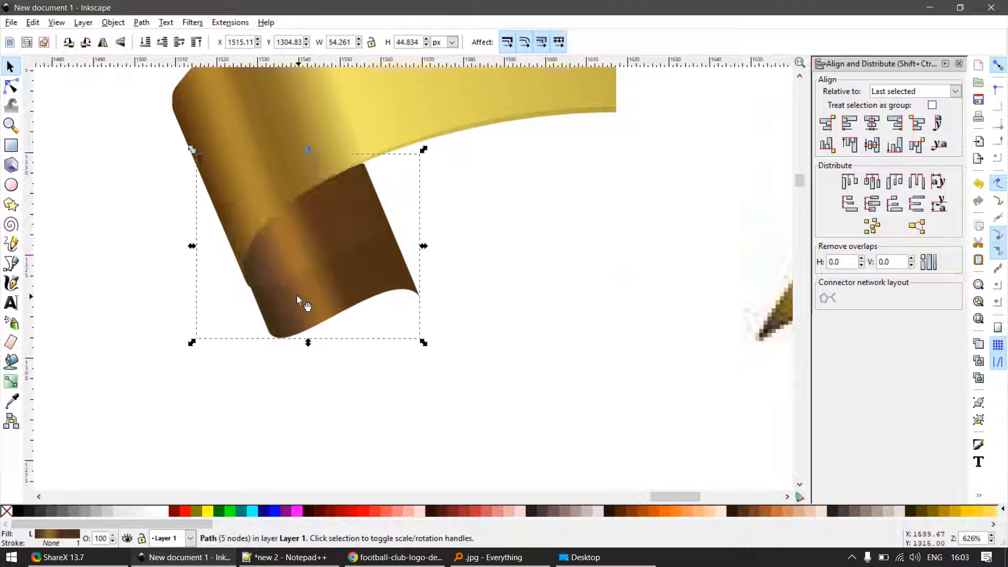
ctrl+scroll(307, 261, up, 2)
drag(290, 347, 256, 289)
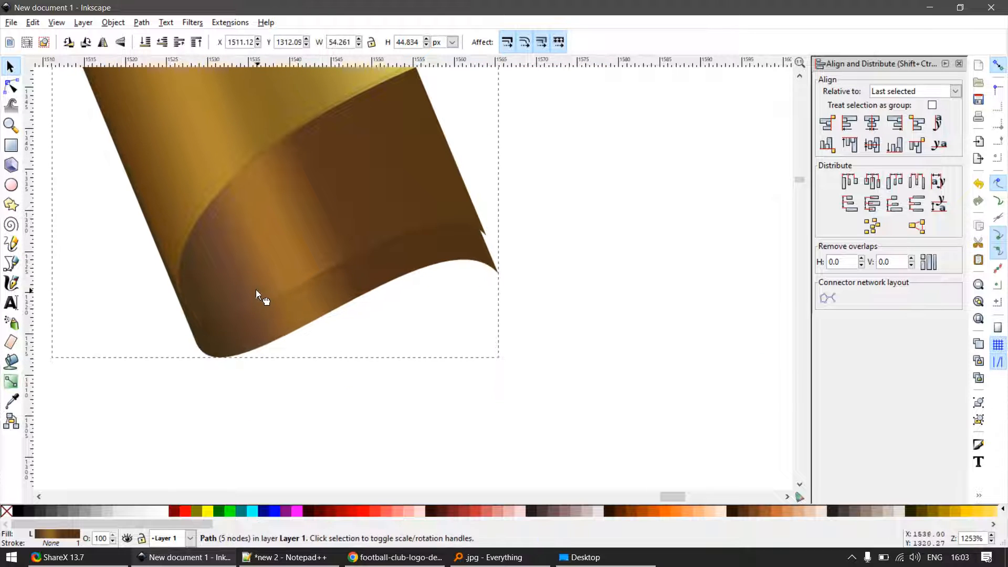
ctrl+scroll(234, 321, up, 1)
ctrl+scroll(235, 321, up, 1)
drag(218, 358, 200, 304)
ctrl+scroll(583, 245, up, 2)
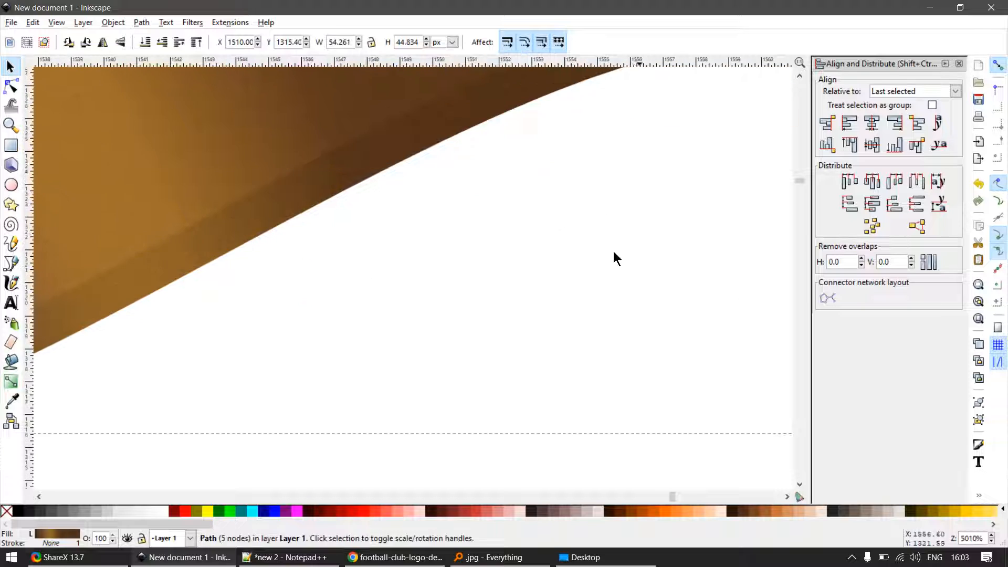
- Fine-tune the darkened panel copy's position and add a node on its slanted right edge at X 1563.73, Y 1326.66
ctrl+scroll(613, 251, down, 3)
ctrl+scroll(656, 202, up, 5)
mouse_move(604, 212)
mouse_down()
mouse_move(618, 213)
mouse_move(594, 223)
mouse_up()
ctrl+scroll(618, 211, up, 2)
key(n)
key(s)
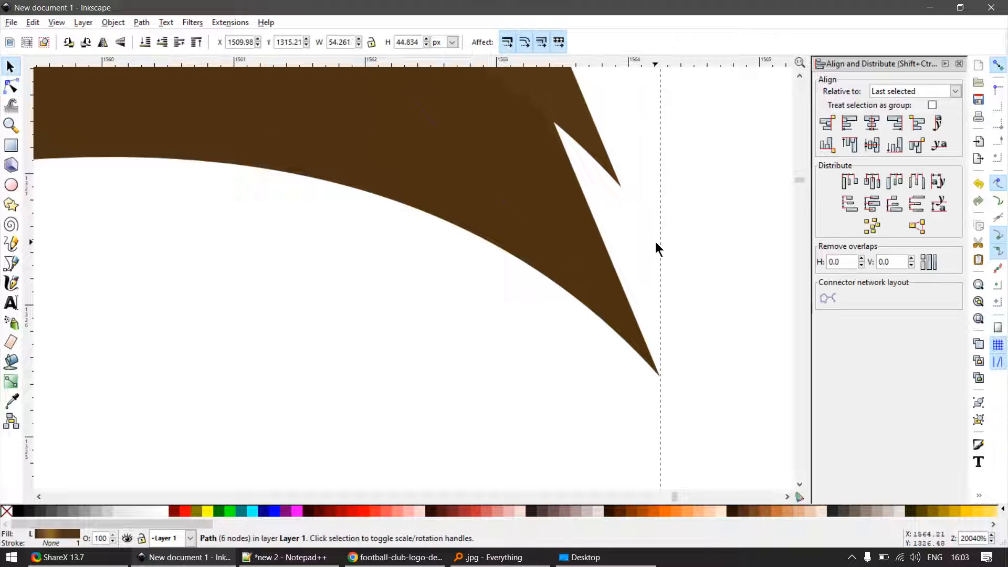
- Move the darkened panel copy so its added edge node snaps to the brown panel's lower-right corner, and deselect it
click(655, 242)
key(n)
key(s)
click(568, 269)
key(n)
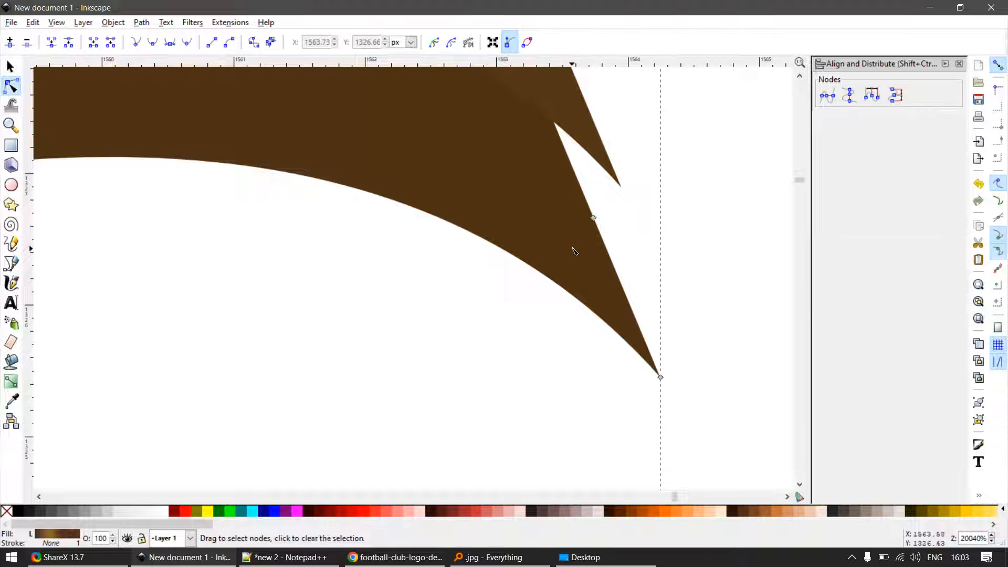
key(s)
drag(572, 251, 597, 215)
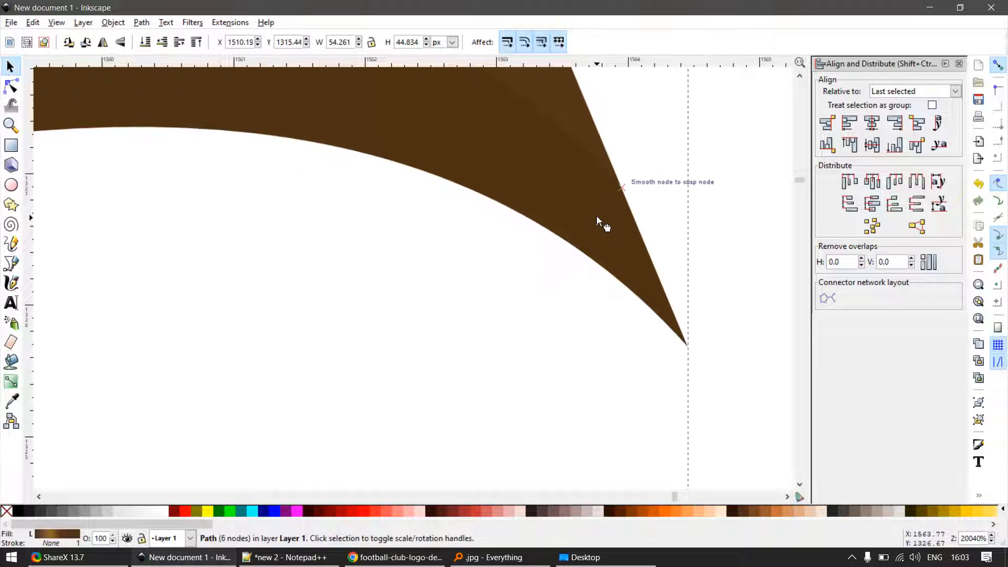
scroll(630, 236, down, 4)
scroll(342, 334, up, 3)
key(n)
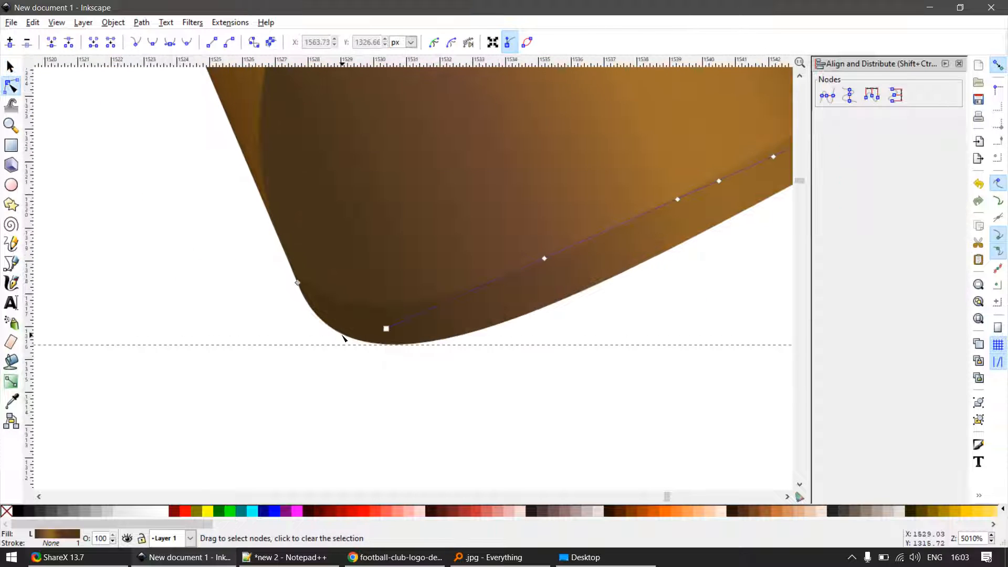
scroll(284, 309, down, 9)
key(s)
click(257, 349)
scroll(191, 315, down, 1)
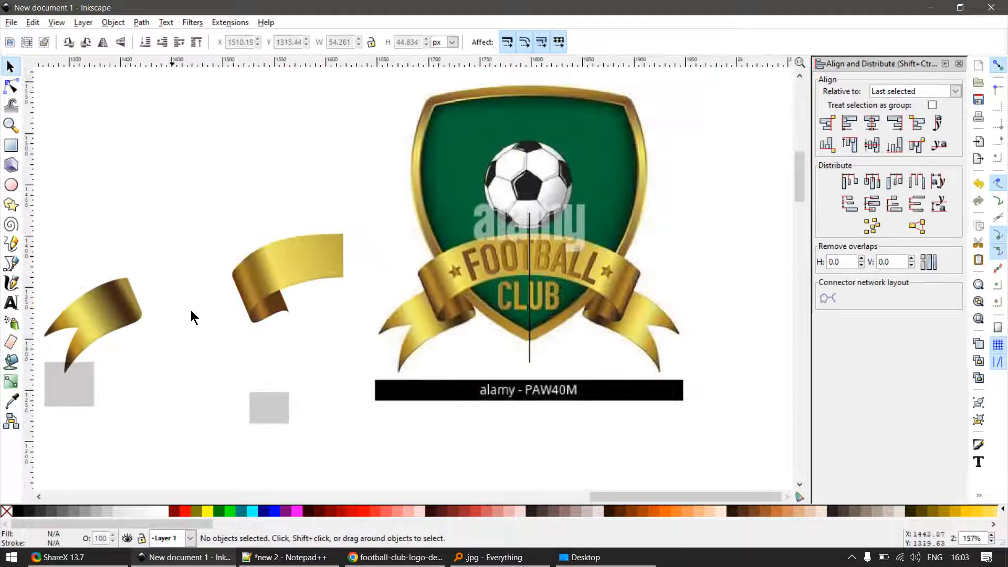
scroll(274, 309, up, 2)
scroll(288, 310, down, 2)
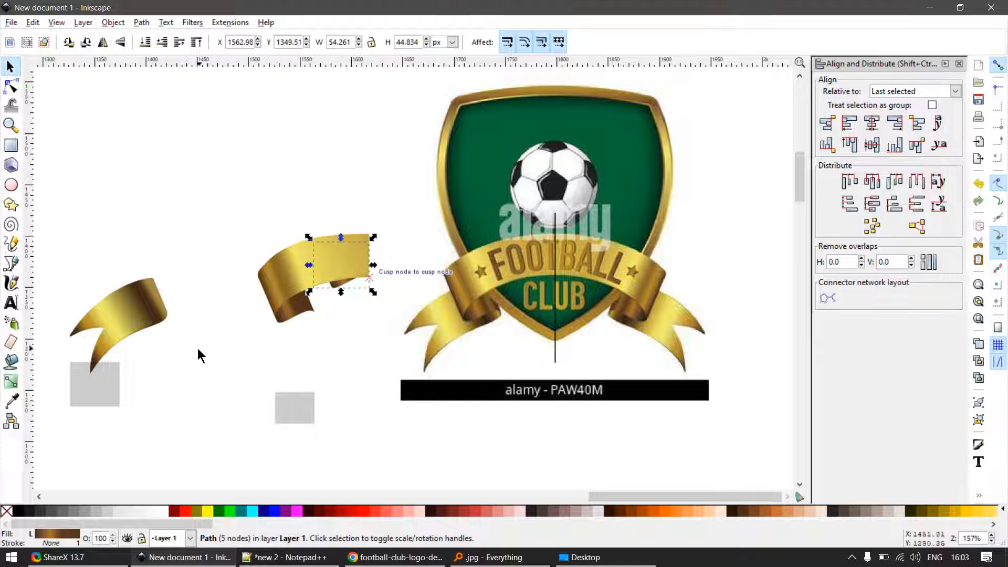
drag(213, 239, 46, 385)
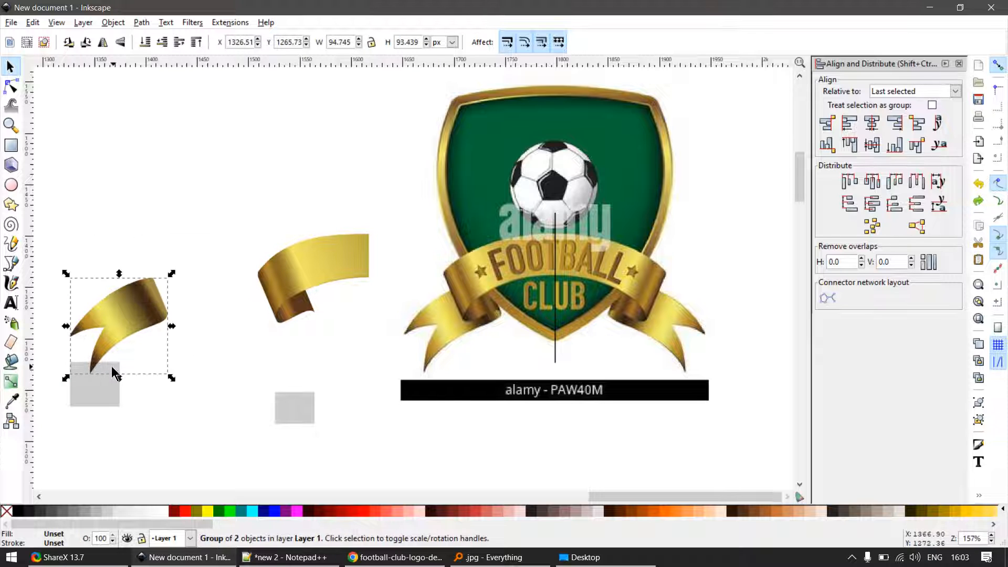
ctrl+scroll(181, 365, up, 1)
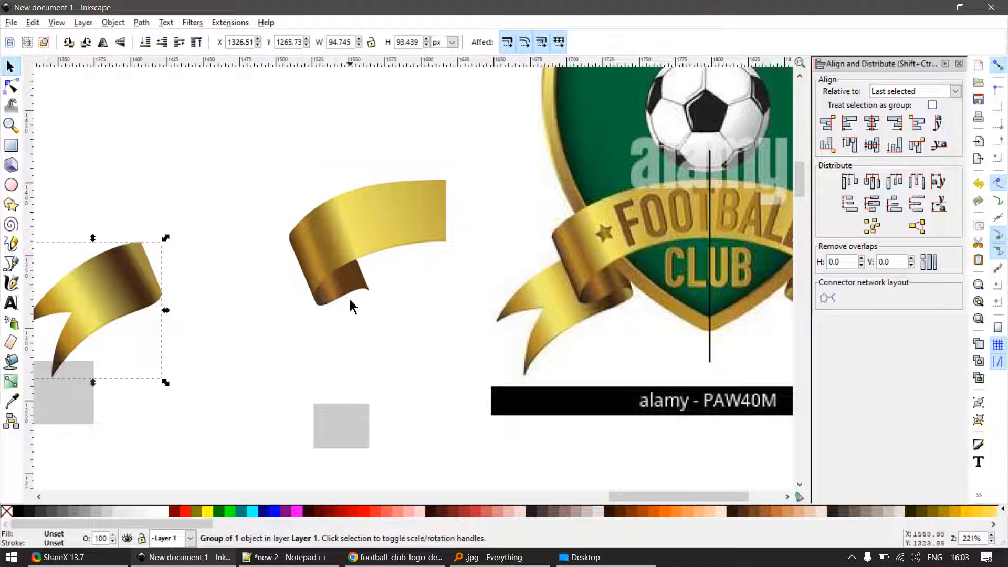
ctrl+scroll(351, 297, up, 2)
drag(360, 282, 417, 290)
key(ctrl+z)
ctrl+scroll(335, 324, down, 3)
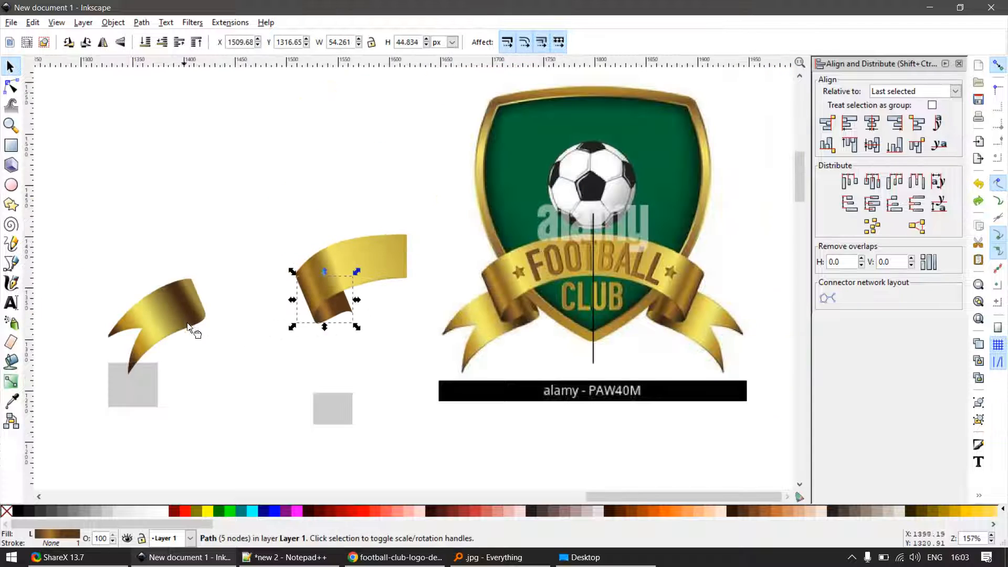
- Tuck the tail group under the rolled fold by aligning its right edge with the right edge of the rectangle below the fold
click(188, 326)
shift+click(330, 408)
click(880, 127)
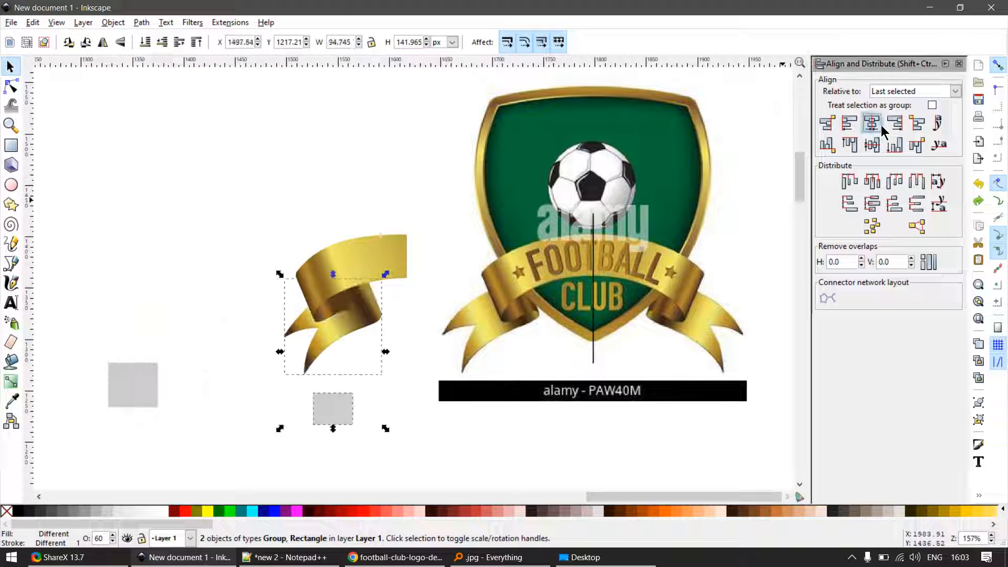
key(ctrl+z)
click(896, 126)
click(357, 364)
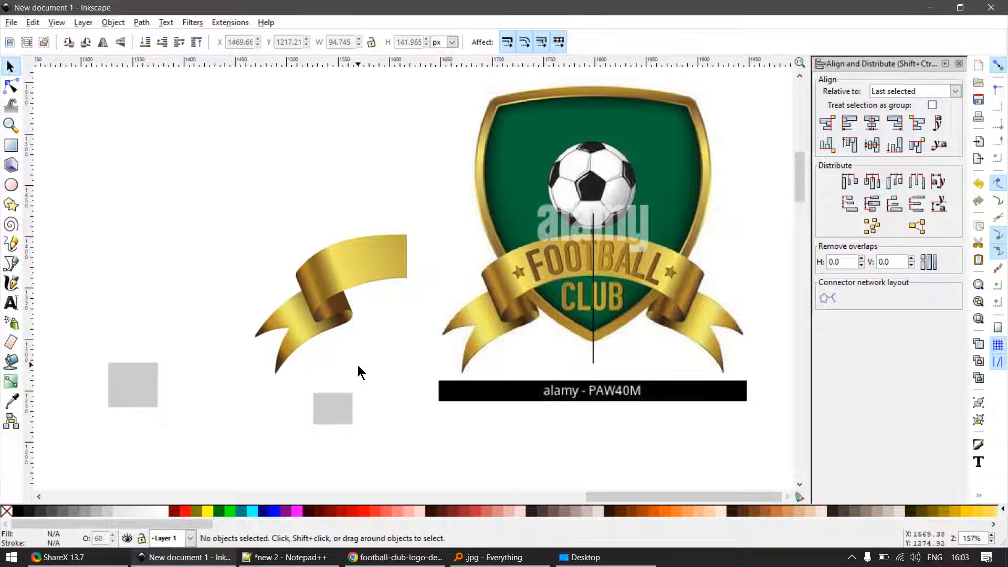
- Delete both grey helper rectangles below the ribbon
key(F12)
click(155, 400)
shift+click(328, 413)
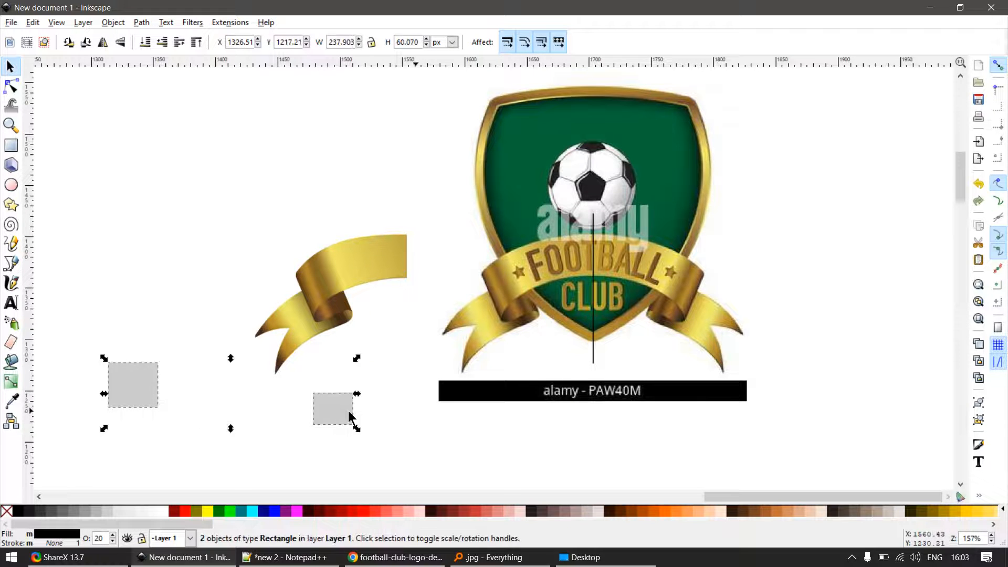
key(Delete)
- Move the reference logo image above the ribbon drawing and delete the vertical black centre line
scroll(400, 276, up, 1)
click(364, 250)
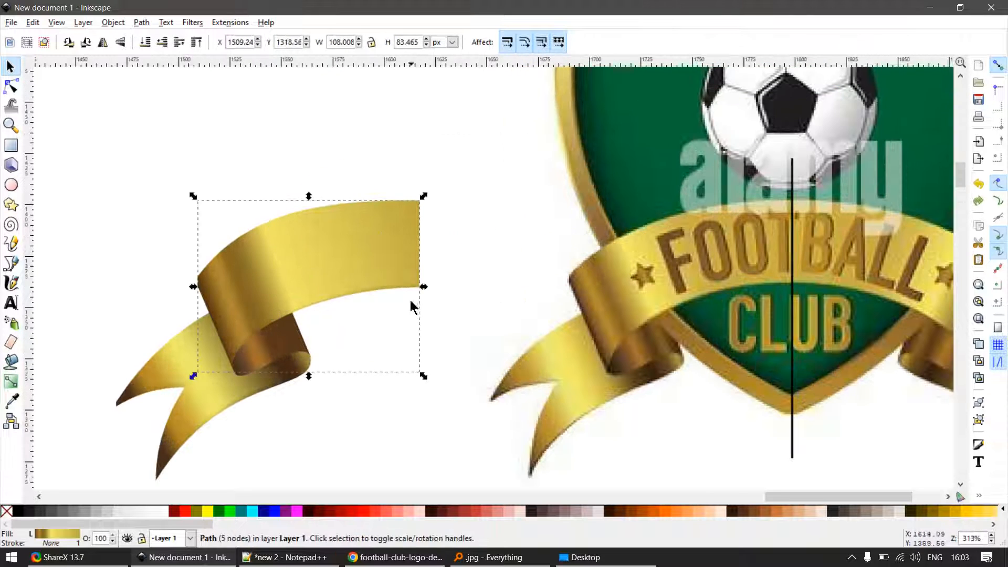
scroll(420, 305, down, 2)
drag(441, 334, 745, 320)
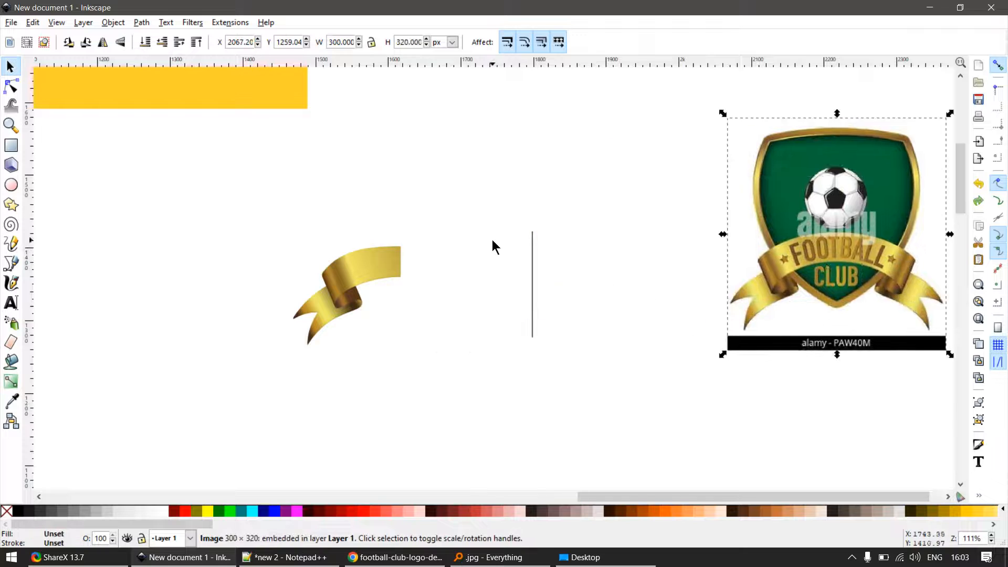
click(538, 213)
drag(726, 247, 400, 132)
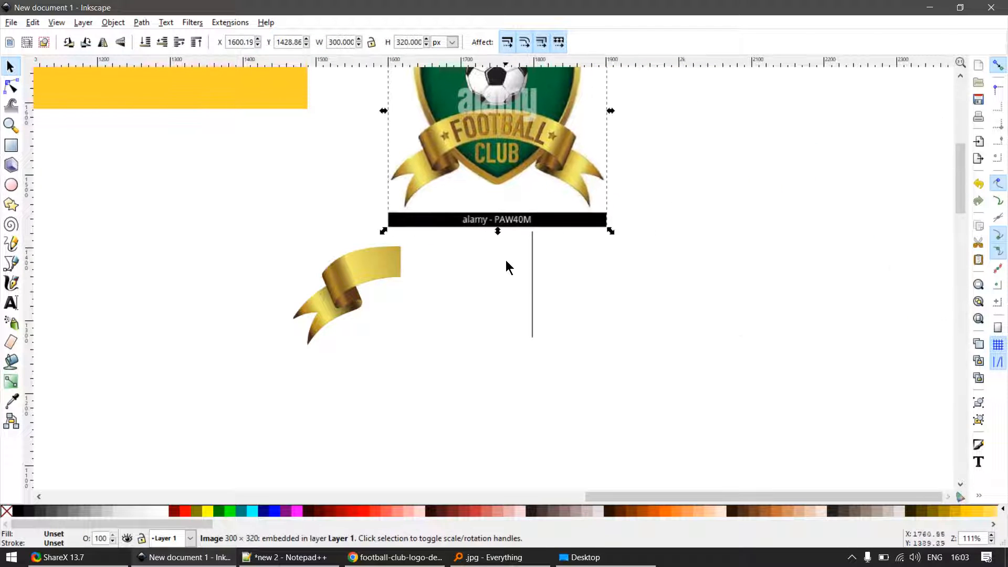
click(530, 272)
key(Delete)
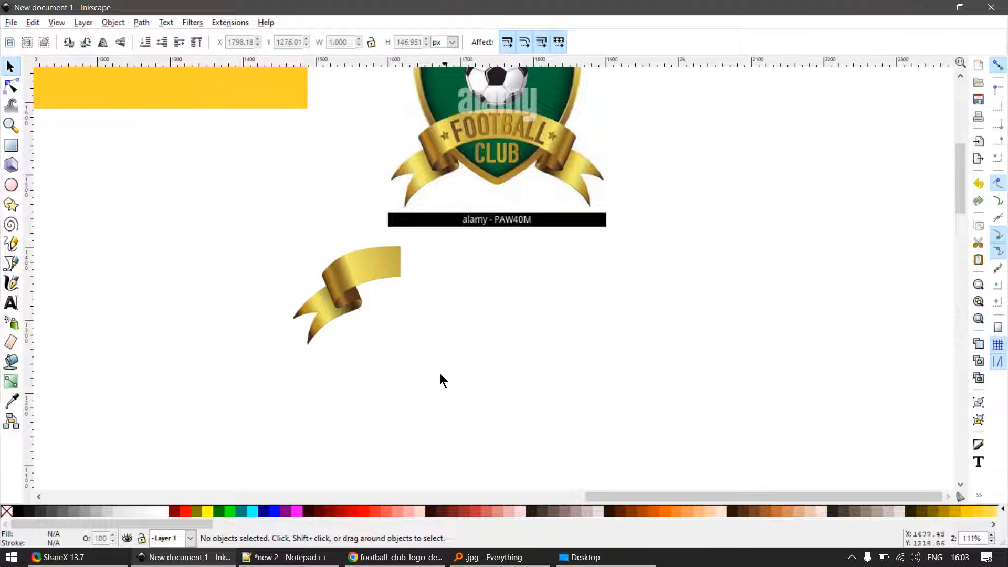
- Duplicate the ribbon and spread the copy's two upper bands and two inner panels apart beside the original
drag(440, 374, 248, 223)
key(ctrl+d)
drag(385, 274, 702, 219)
scroll(607, 358, up, 1)
click(607, 356)
drag(533, 303, 714, 287)
drag(482, 345, 580, 273)
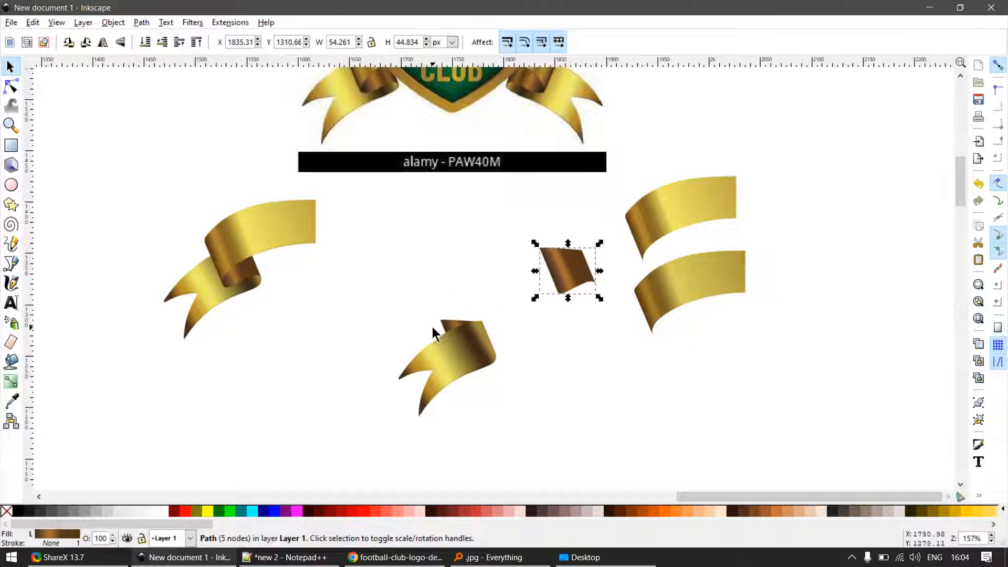
click(479, 317)
drag(479, 317, 559, 316)
- Ungroup the copied tail and move its front shape above its darkened copy
drag(468, 348, 455, 278)
key(ctrl+z)
key(ctrl+shift+g)
click(456, 275)
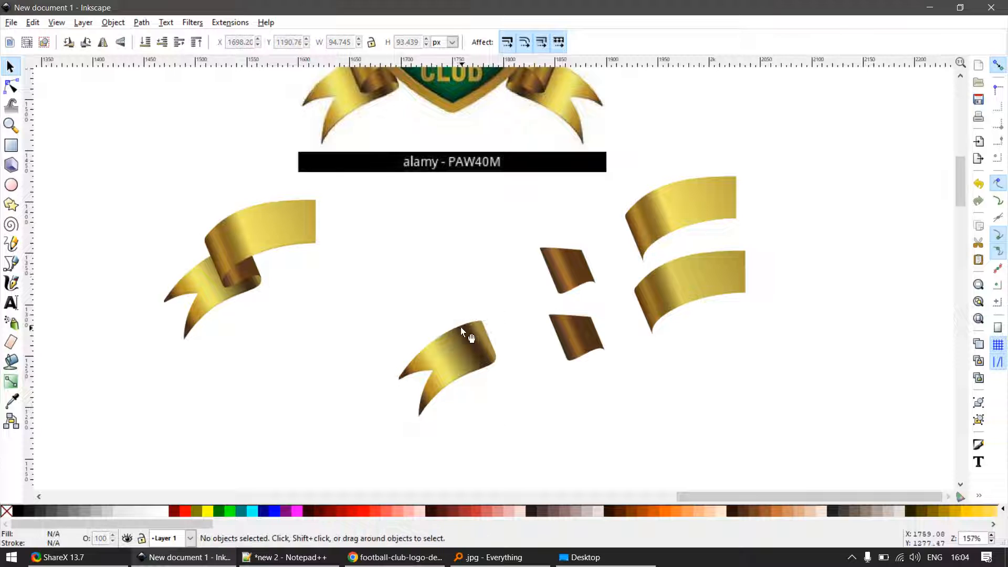
drag(466, 344, 468, 293)
key(ctrl+z)
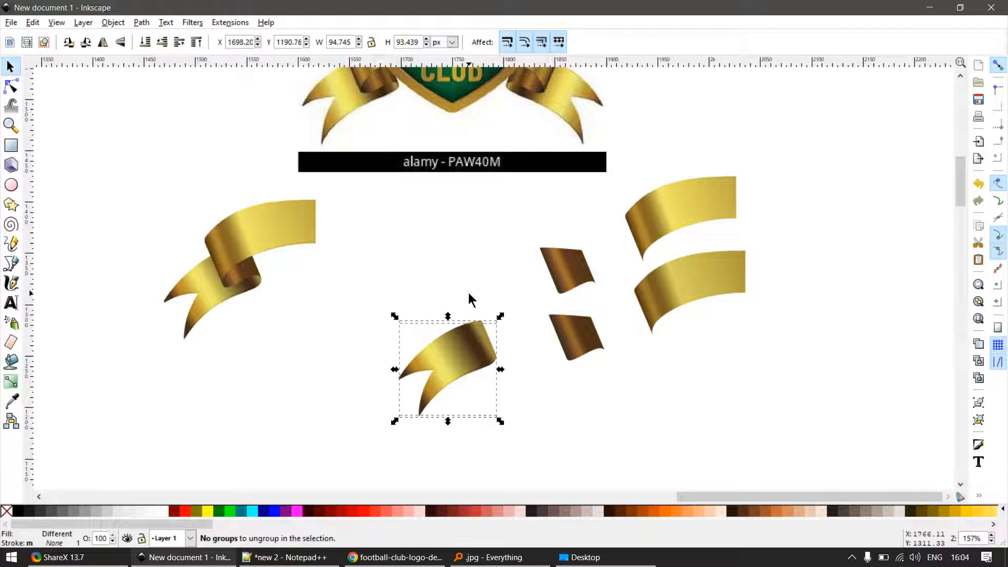
click(469, 294)
drag(463, 329, 451, 249)
scroll(522, 294, down, 2)
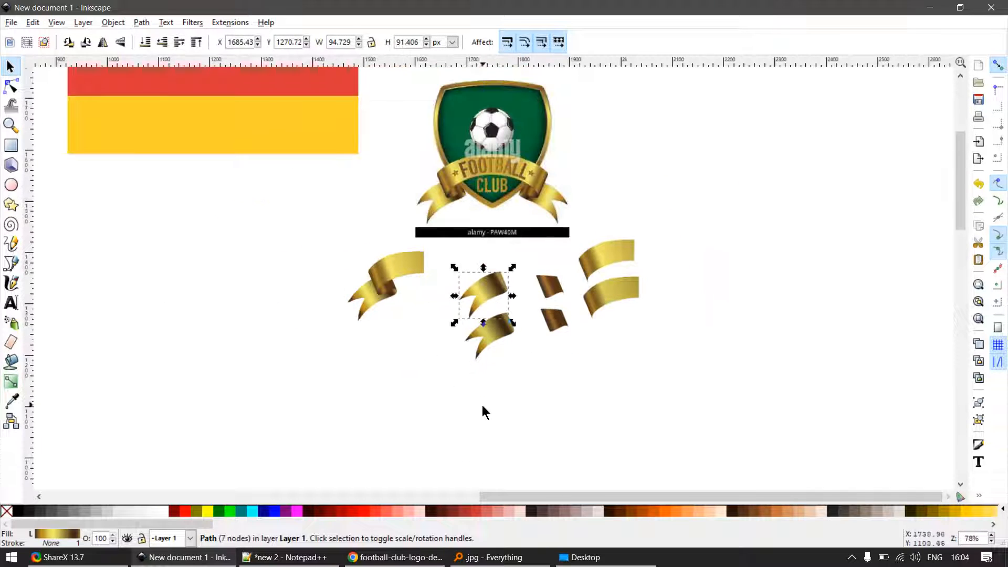
- Fill the six separated ribbon pieces with flat red to show their shapes, and delete all six
drag(439, 412, 696, 202)
click(184, 512)
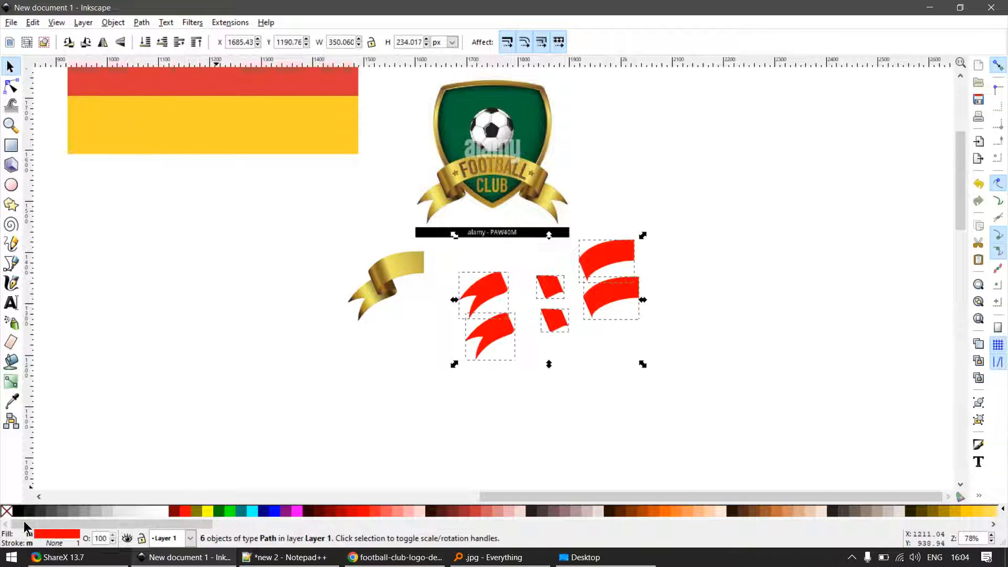
click(220, 399)
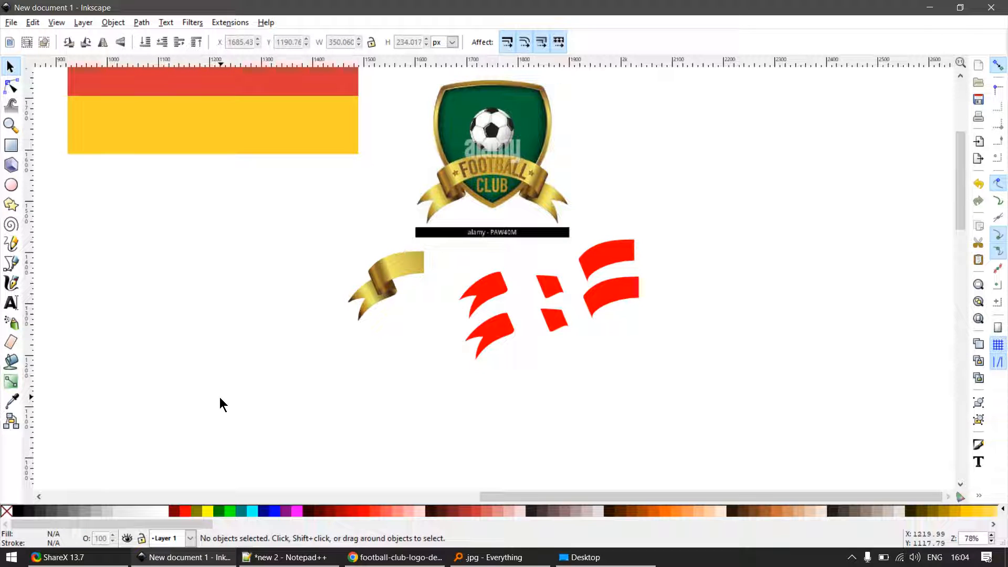
ctrl+scroll(493, 276, up, 1)
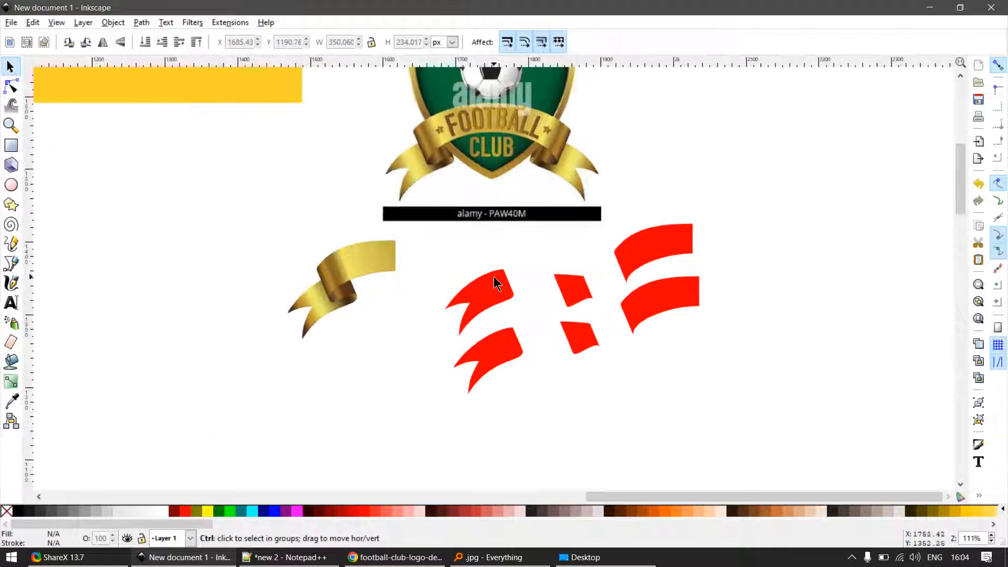
drag(758, 191, 412, 439)
key(Delete)
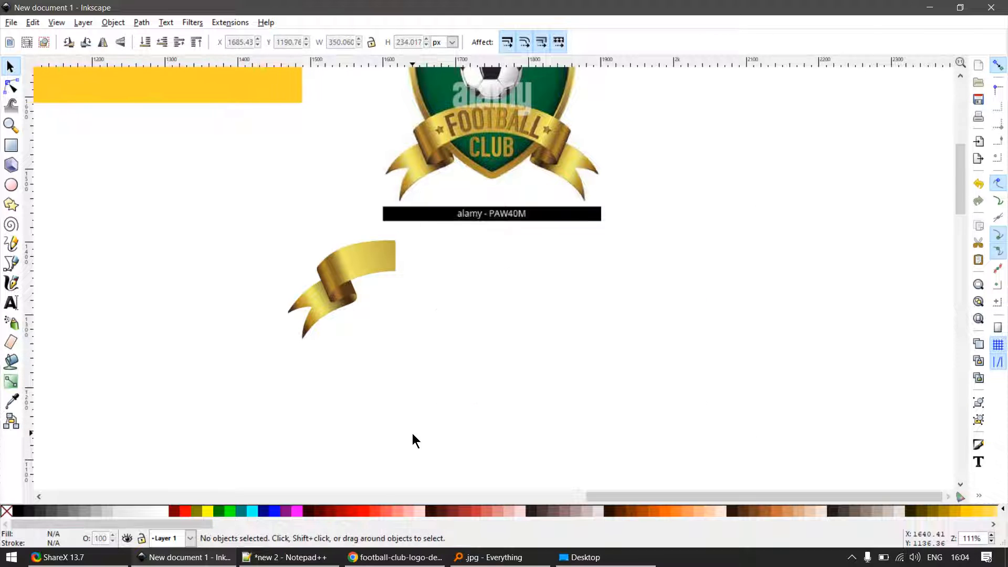
- Group all pieces of the half ribbon into one group
ctrl+scroll(312, 276, up, 2)
click(465, 279)
click(505, 367)
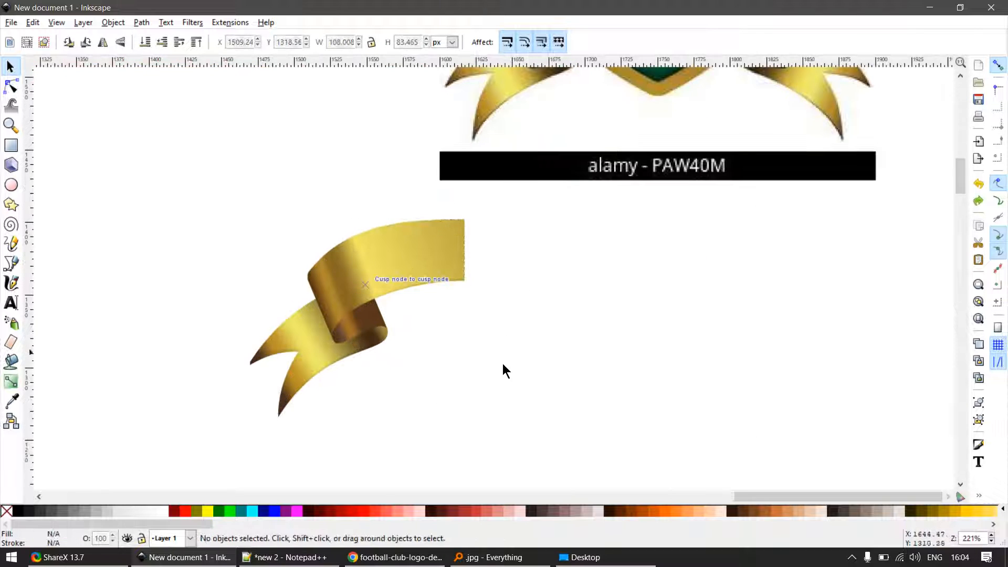
drag(511, 447, 197, 177)
key(ctrl+g)
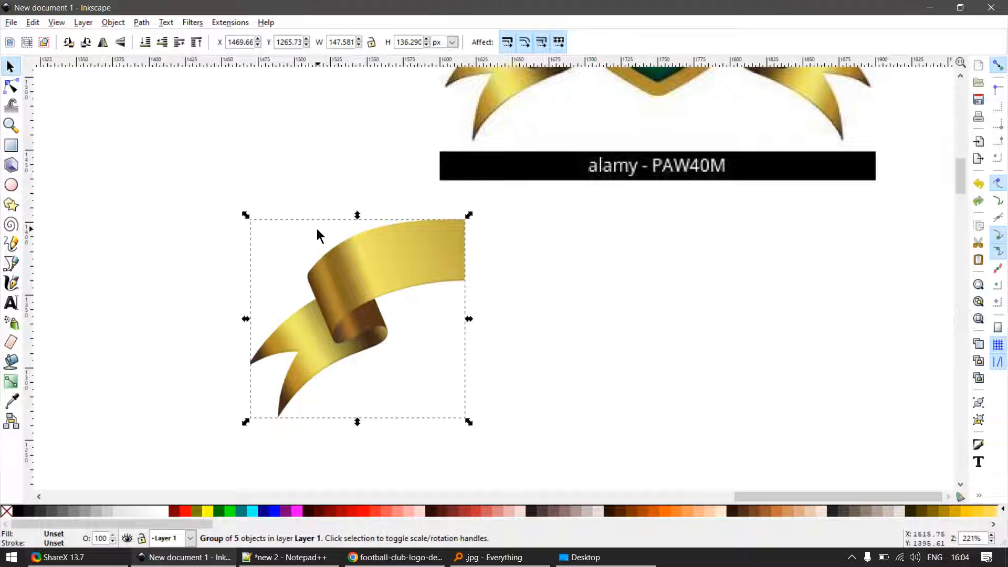
key(ctrl+shift+a)
key(ctrl+f)
click(579, 221)
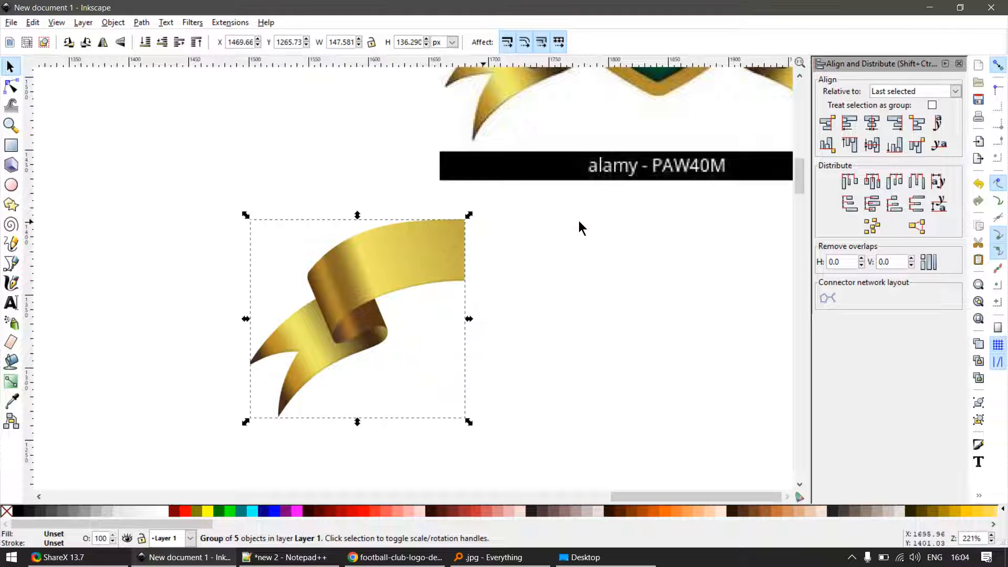
key(ctrl+shift+a)
drag(375, 256, 479, 326)
key(ctrl+z)
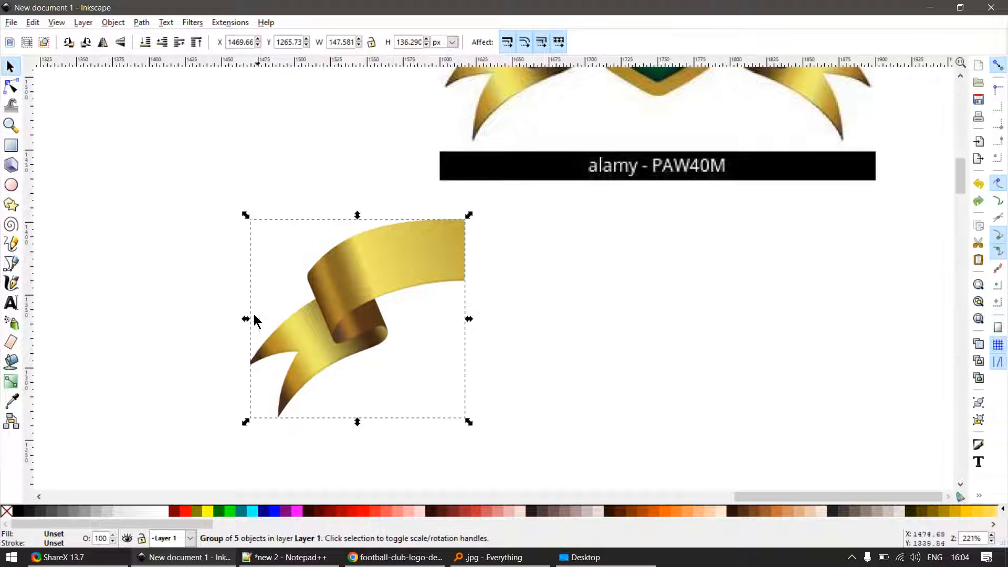
- Duplicate the half-ribbon group and mirror the copy horizontally about its straight right edge to complete the ribbon
key(ctrl+d)
drag(245, 320, 637, 326)
click(425, 362)
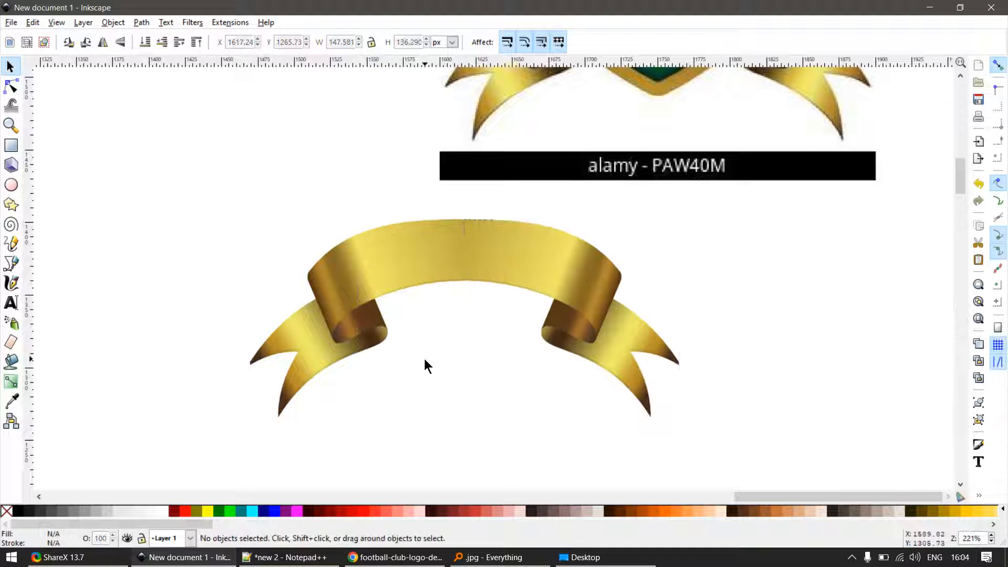
- Examine the centre seam where the two ribbon halves meet
ctrl+scroll(450, 261, up, 4)
ctrl+click(540, 257)
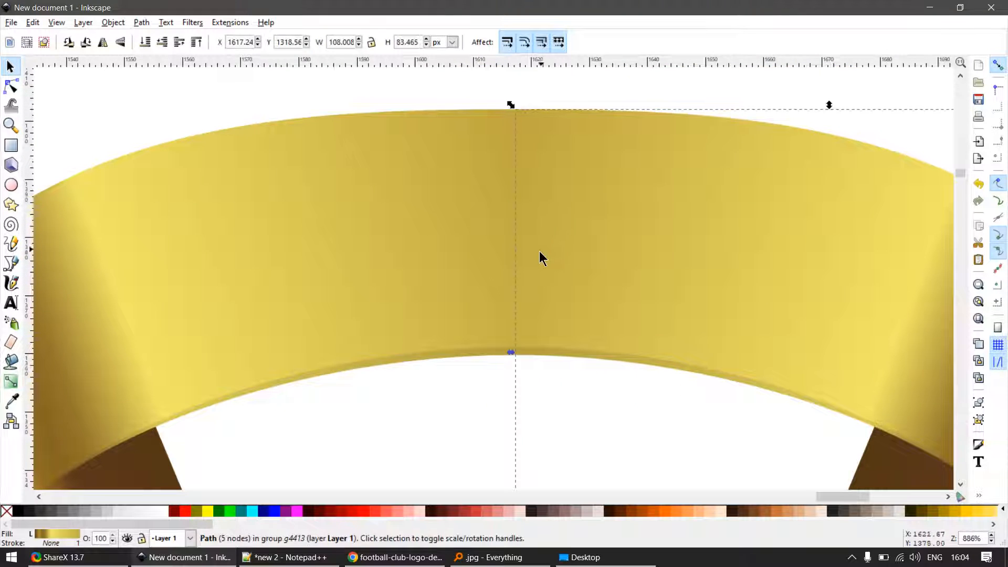
key(n)
key(s)
key(Escape)
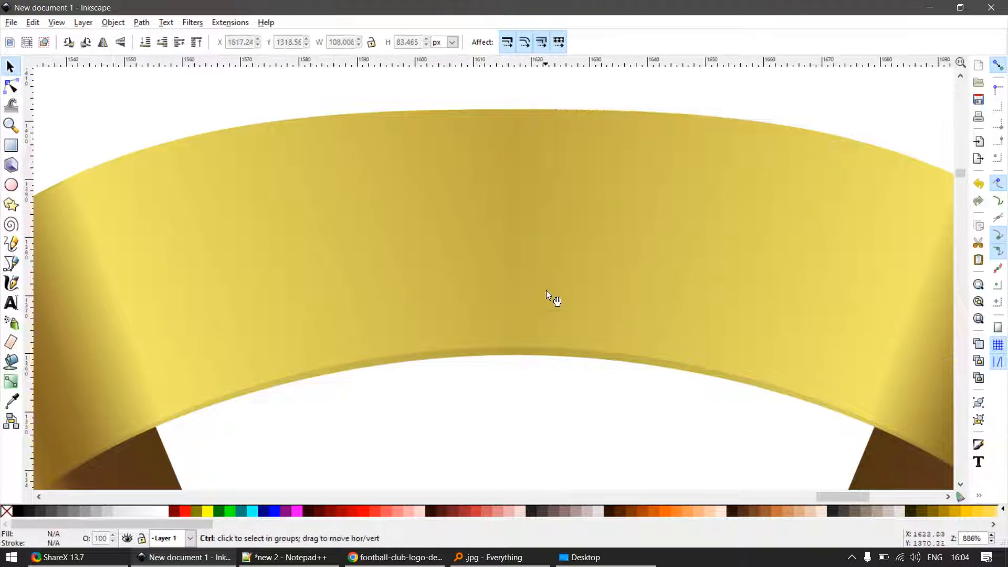
ctrl+scroll(550, 290, up, 1)
click(553, 239)
ctrl+scroll(549, 274, down, 2)
- Try to cover the centre seam by adding a node to the mirrored band's straight edge and moving it over the other half
key(n)
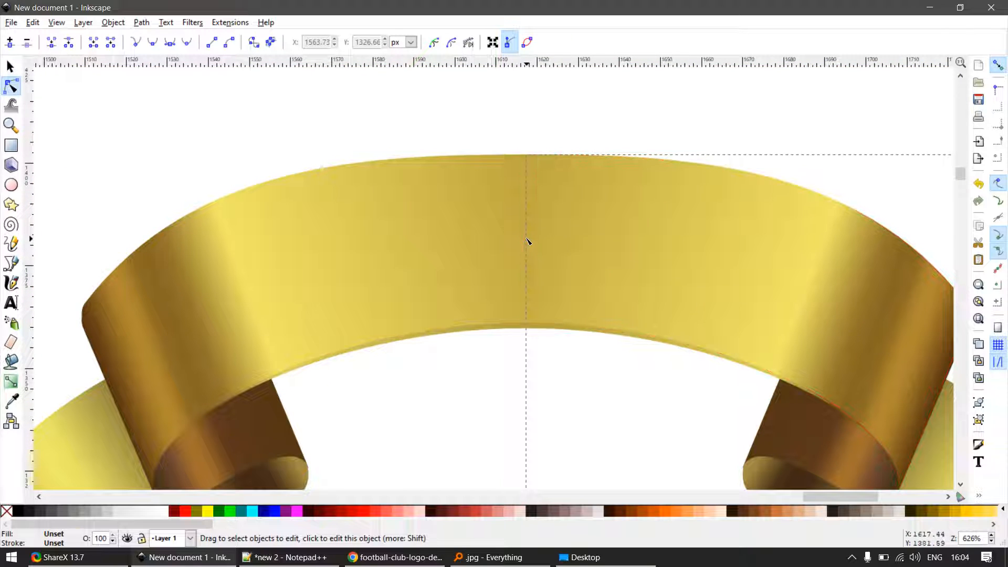
click(529, 243)
ctrl+alt+click(527, 243)
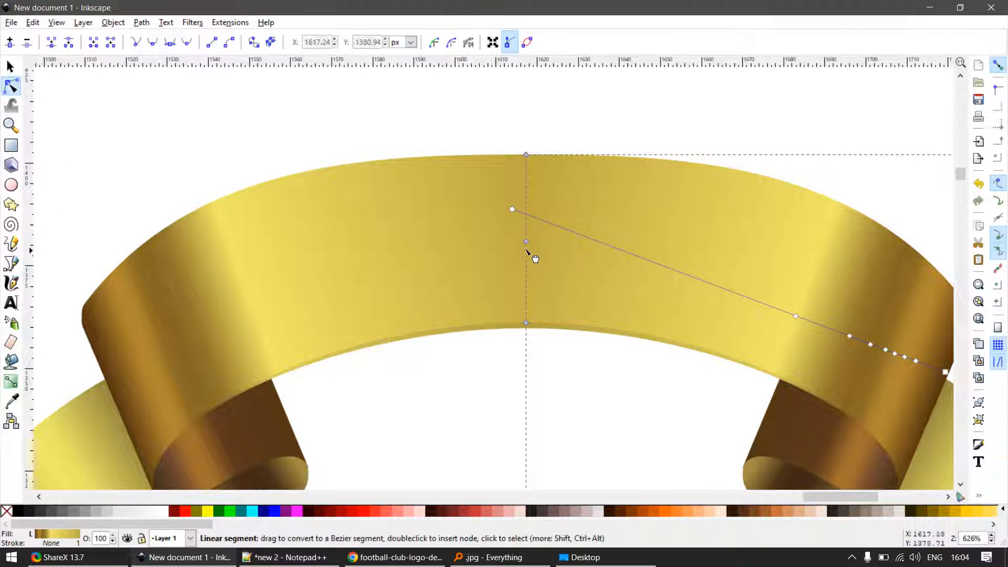
key(Delete)
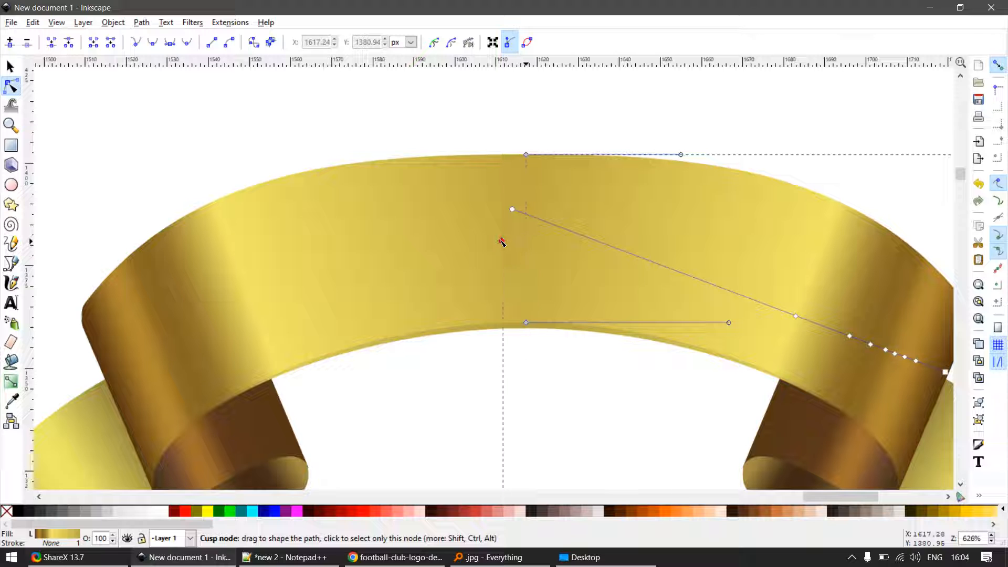
ctrl+alt+click(502, 242)
scroll(537, 255, up, 2)
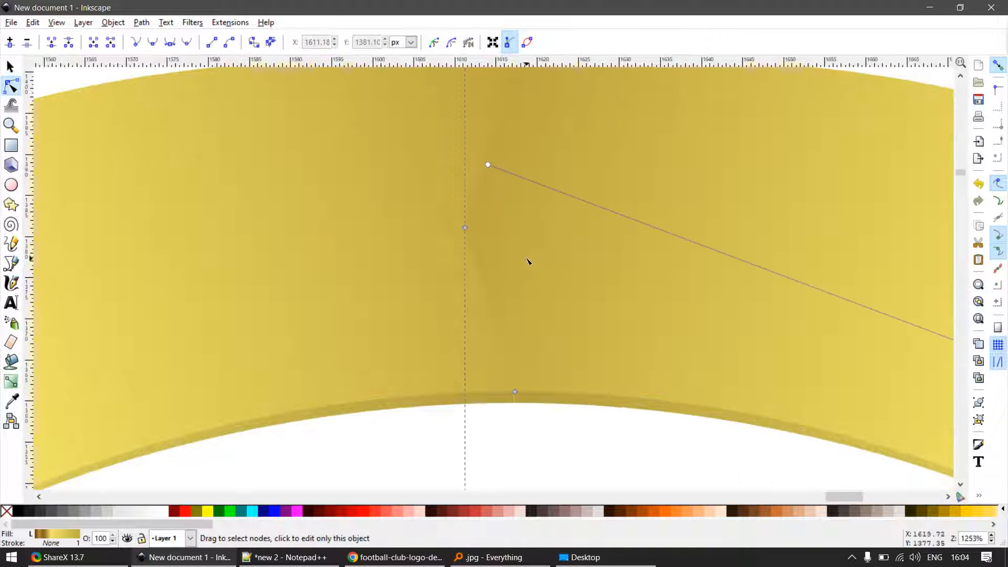
scroll(517, 266, down, 7)
key(s)
click(556, 337)
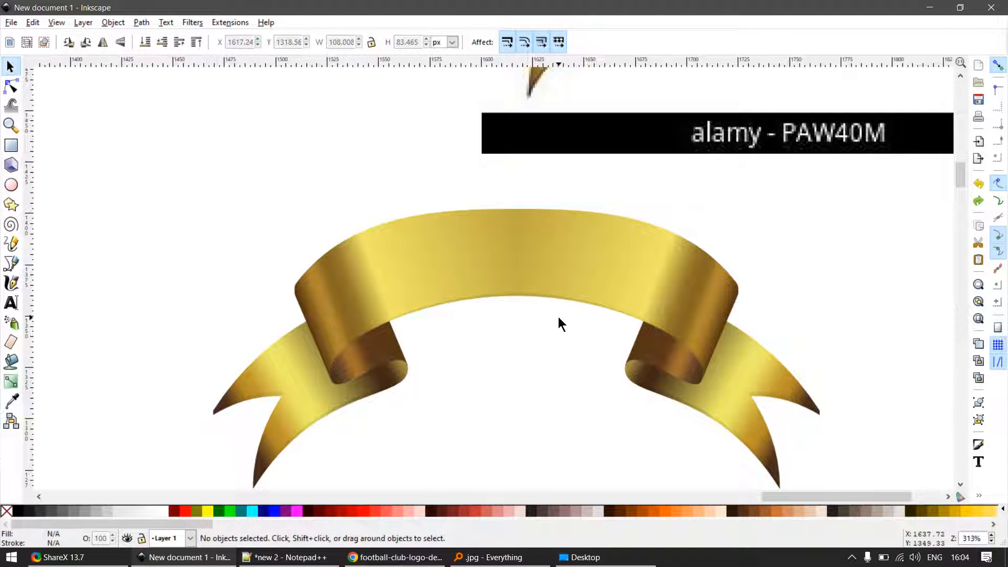
- Ungroup the original left half of the ribbon
scroll(535, 274, up, 3)
scroll(502, 243, down, 1)
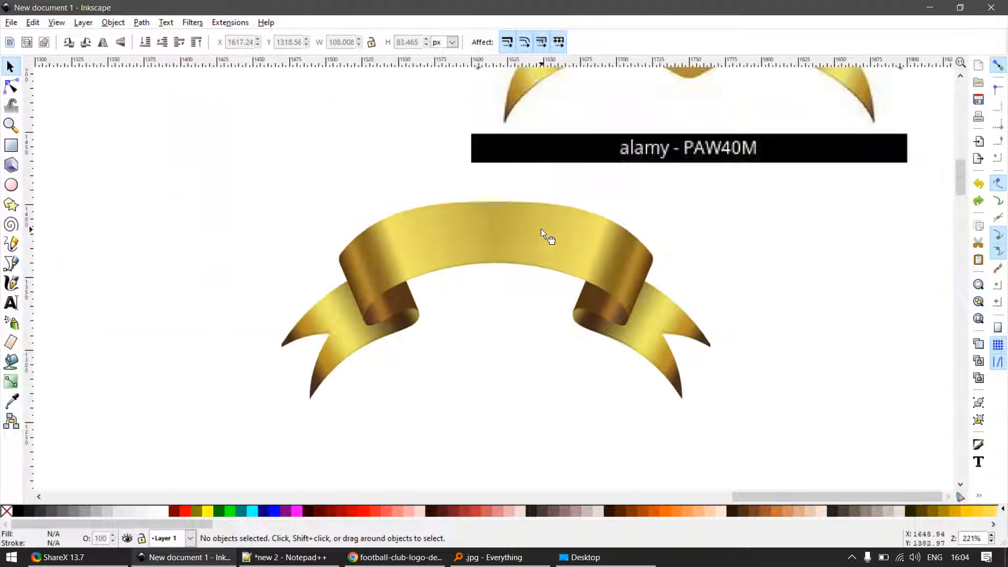
click(545, 236)
drag(453, 253, 483, 278)
key(ctrl+z)
key(ctrl+shift+g)
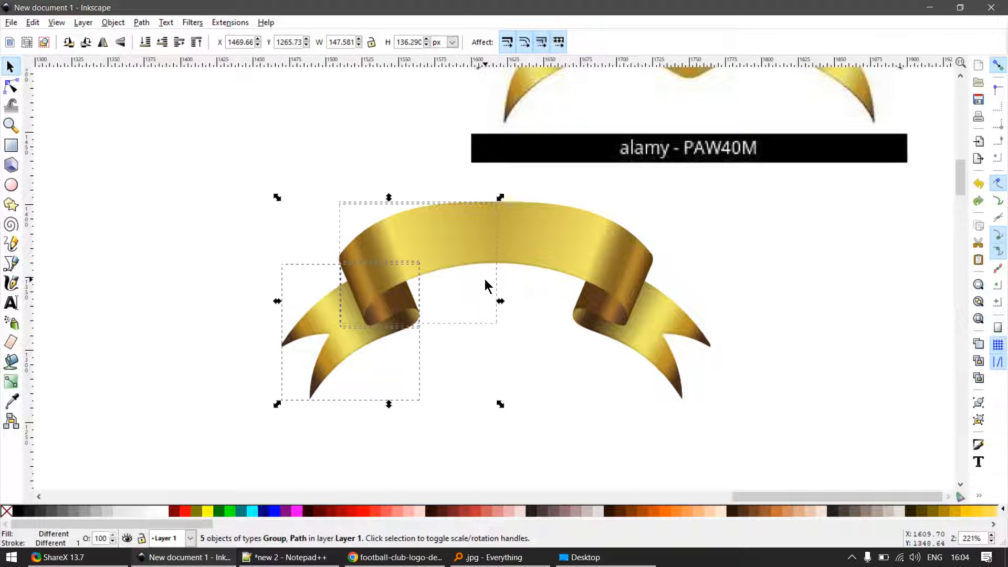
- Ungroup the mirrored right half of the ribbon and clear the selection
click(486, 279)
drag(512, 234, 547, 260)
key(ctrl+z)
shift+click(465, 244)
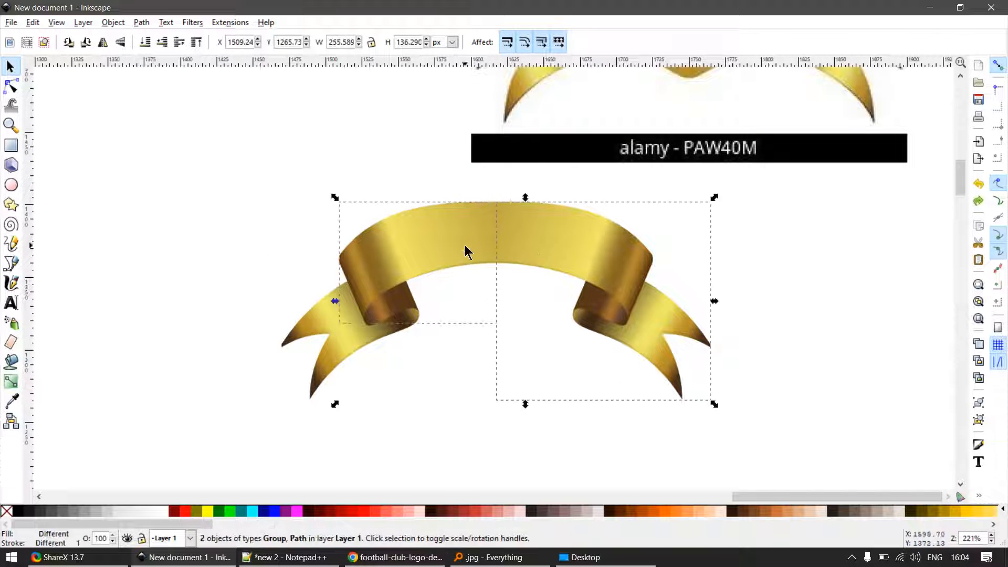
key(ctrl+shift+g)
key(Escape)
- Draw a rectangle about 76 by 38 px above the ribbon and give it a horizontal linear gradient from red to transparent
scroll(486, 211, up, 3)
key(e)
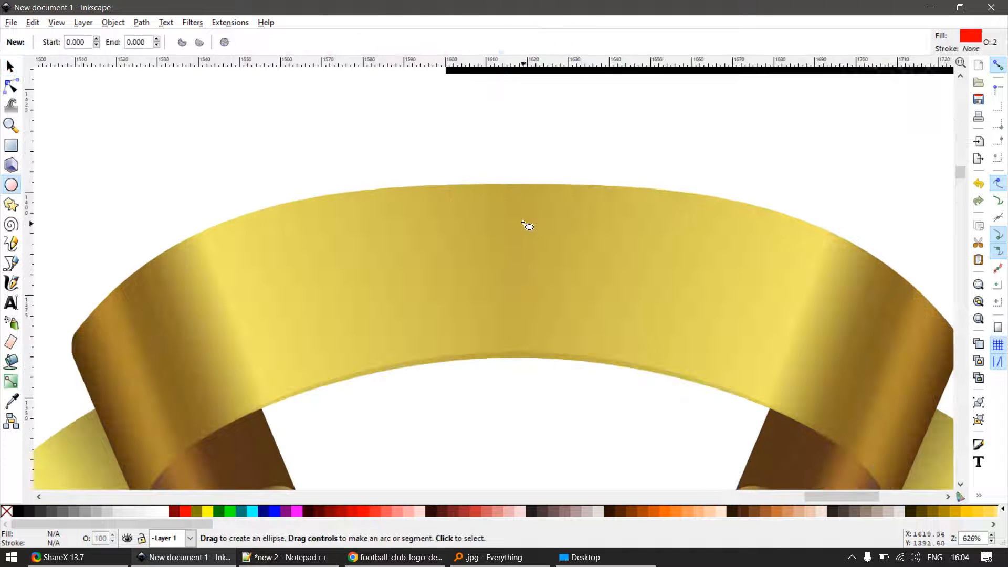
key(r)
drag(501, 193, 286, 213)
key(s)
ctrl+scroll(317, 213, down, 2)
drag(317, 172, 282, 159)
key(g)
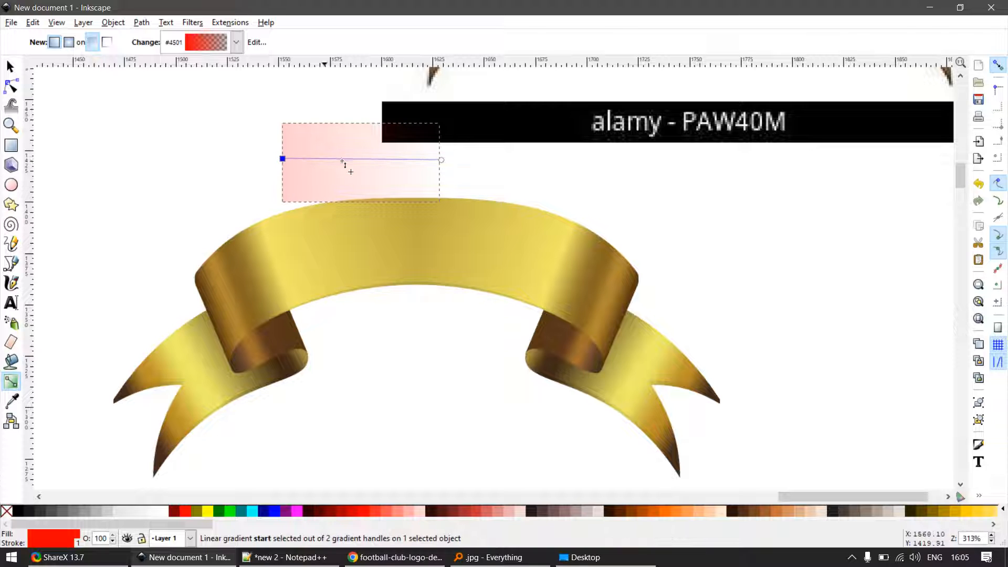
- Try to add a mid stop to the rectangle's gradient and colour it red
double_click(358, 158)
click(186, 508)
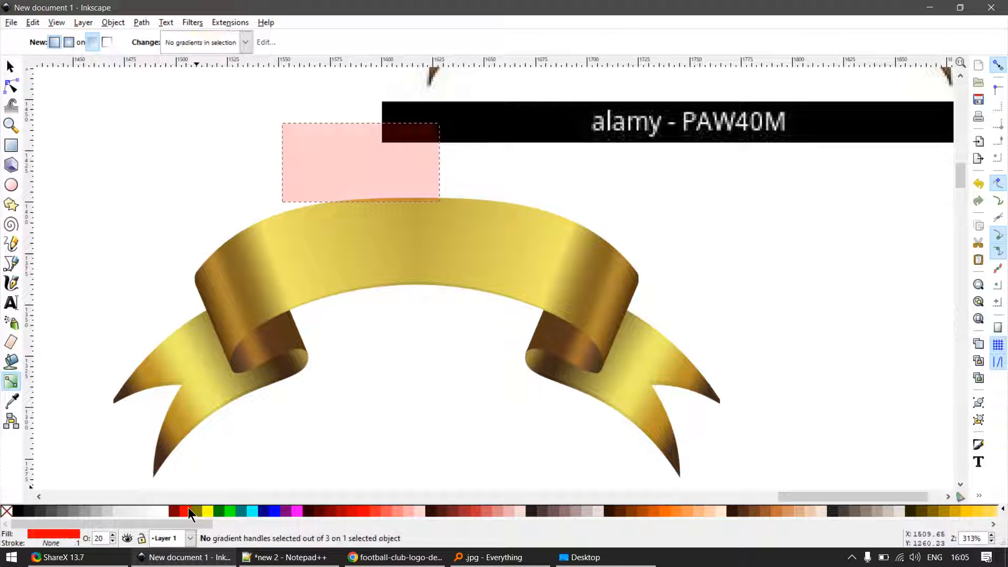
key(s)
key(g)
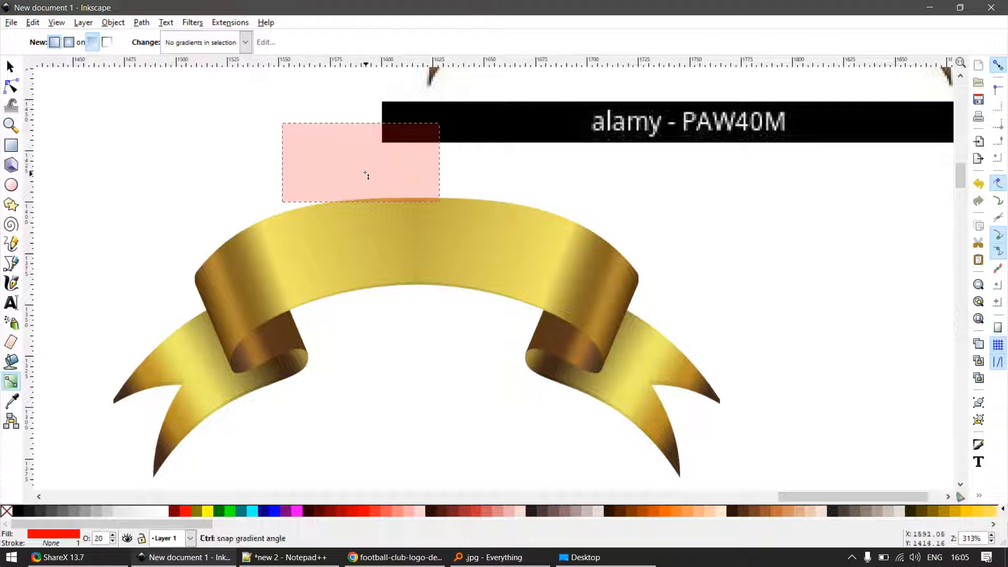
key(s)
key(g)
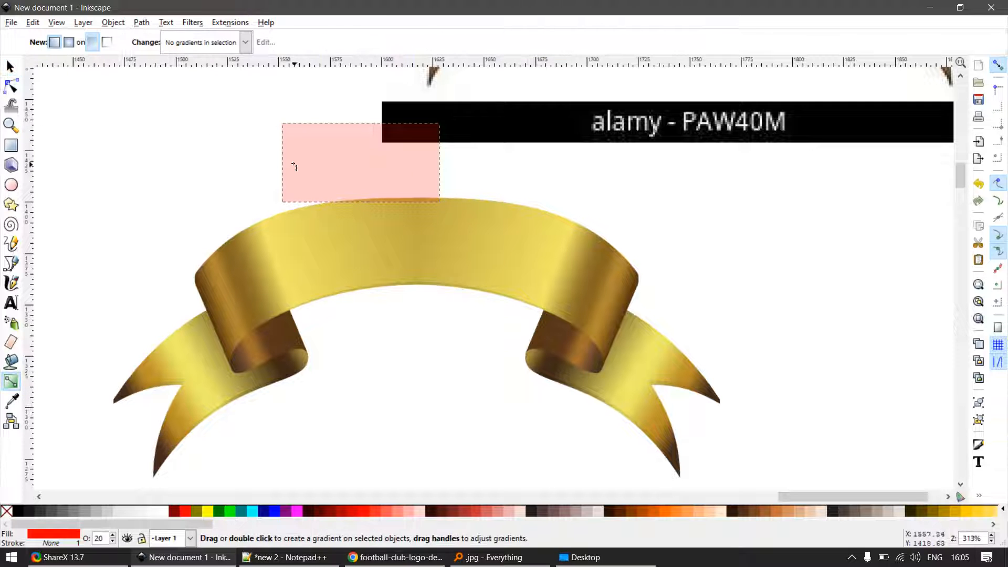
- Reapply a horizontal red-to-transparent linear gradient across the rectangle and add a red mid stop, levelling the start handle
drag(294, 166, 435, 167)
click(366, 166)
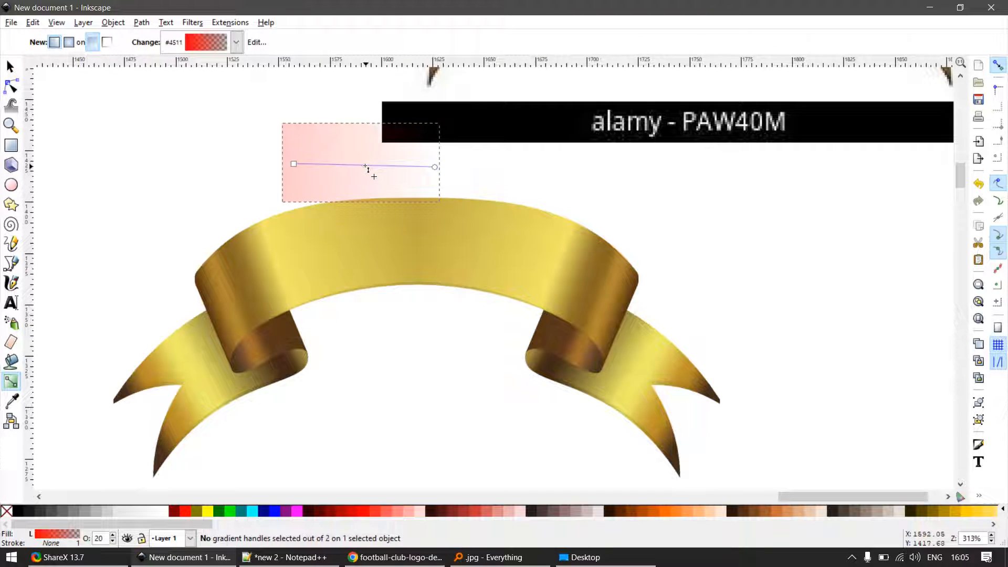
click(366, 166)
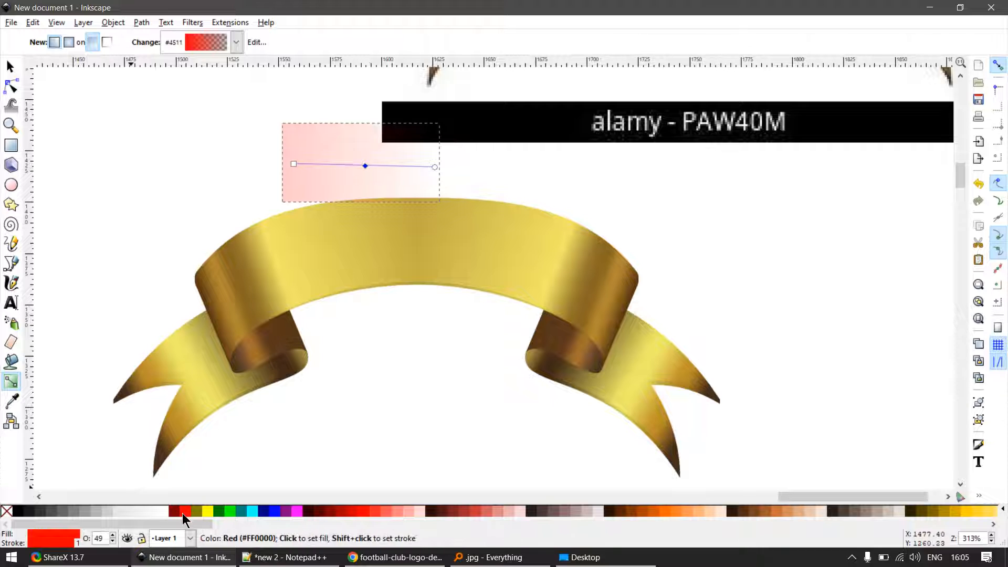
click(186, 512)
click(435, 167)
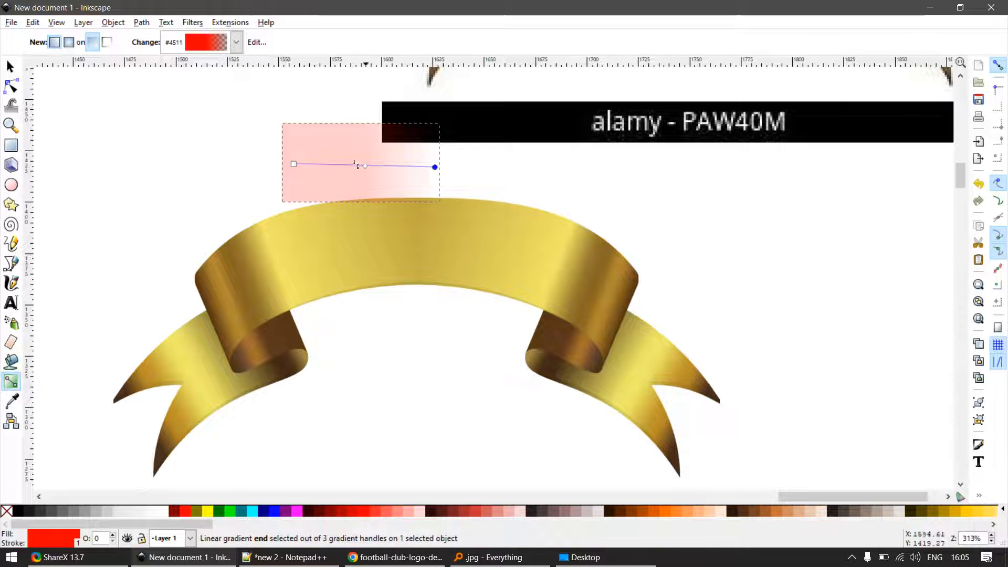
click(289, 167)
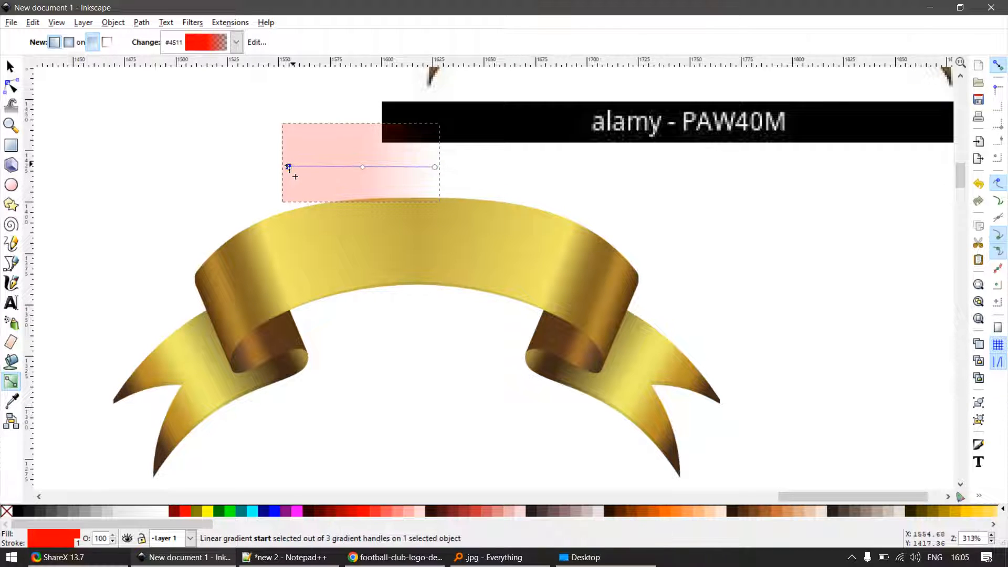
- Colour the gradient's mid and start stops yellow and set the start stop's opacity to 0
double_click(363, 167)
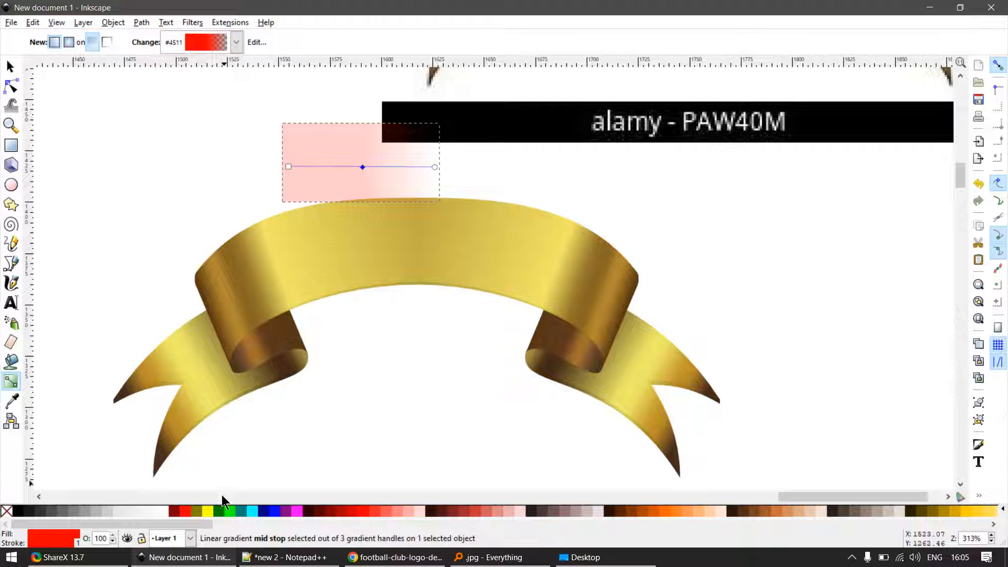
click(208, 510)
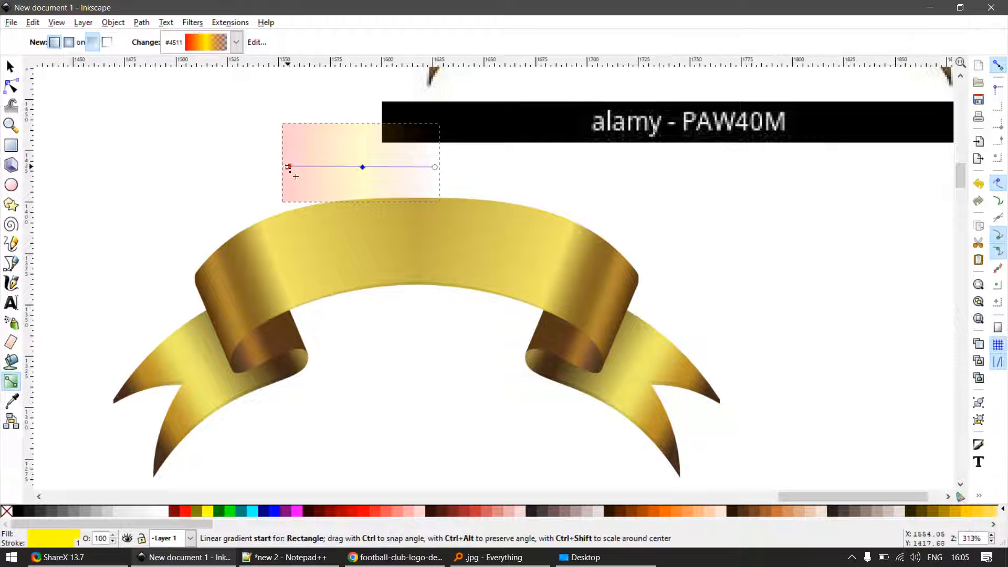
click(288, 167)
click(206, 511)
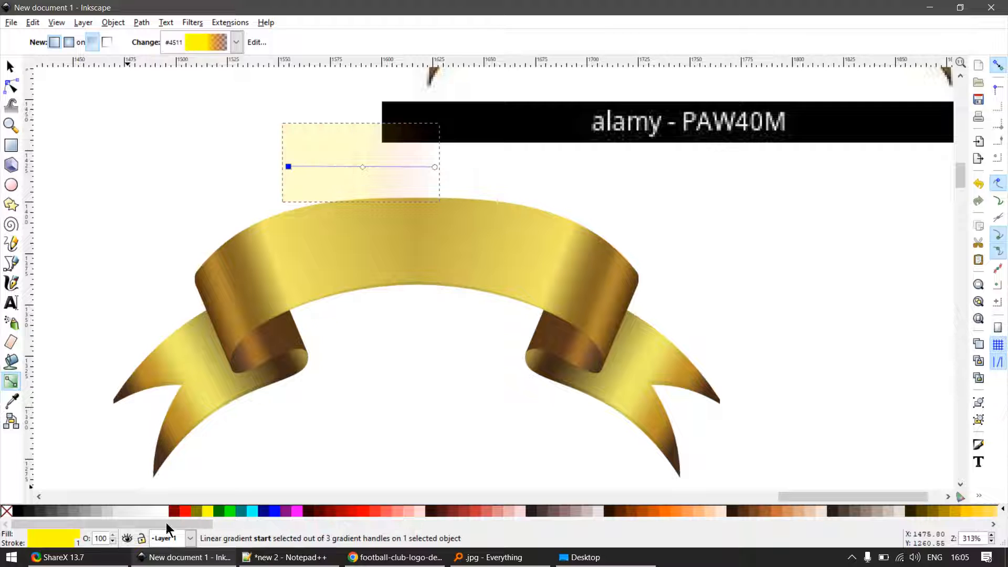
text(0)
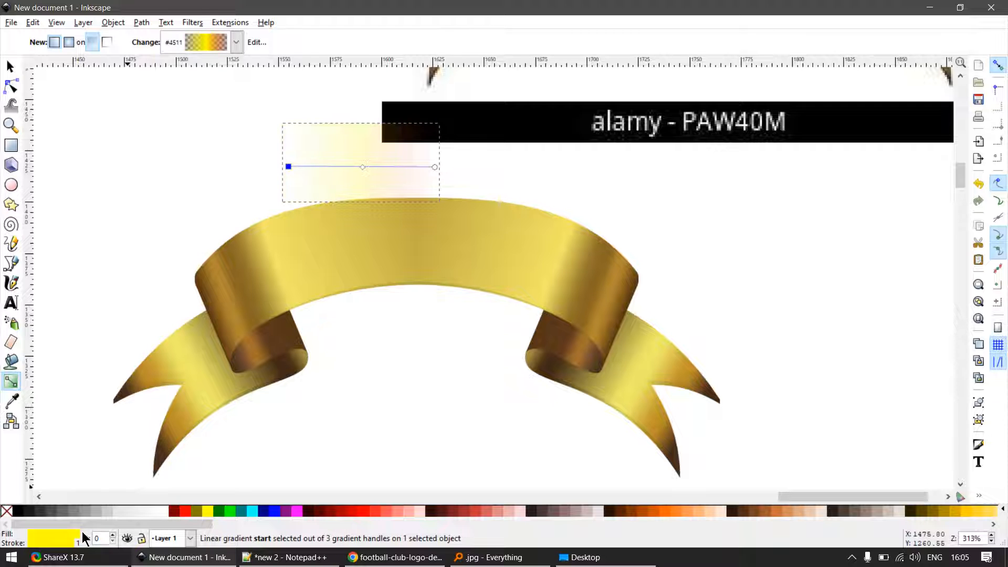
- Colour the gradient's end stop yellow and make it fully transparent
click(435, 167)
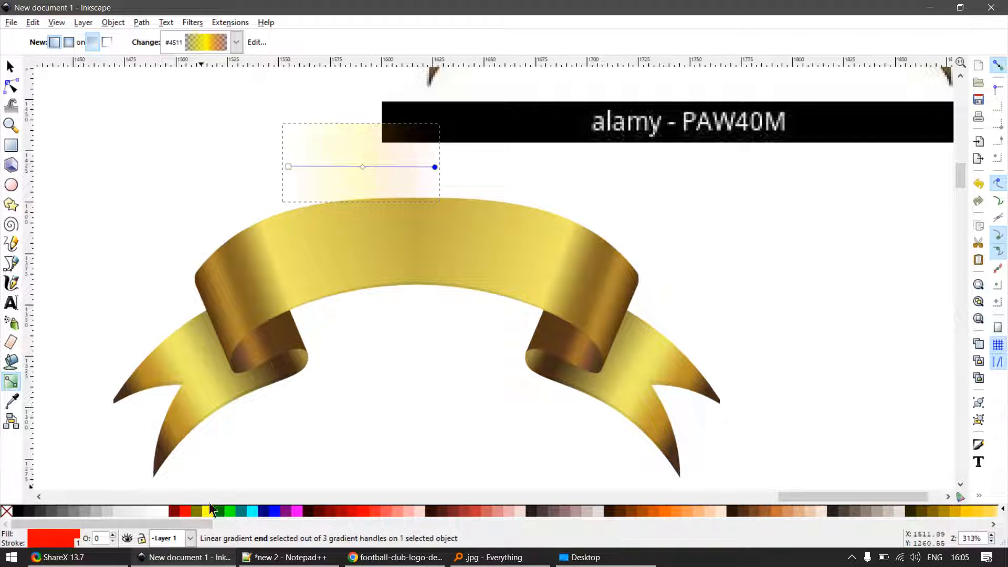
click(206, 509)
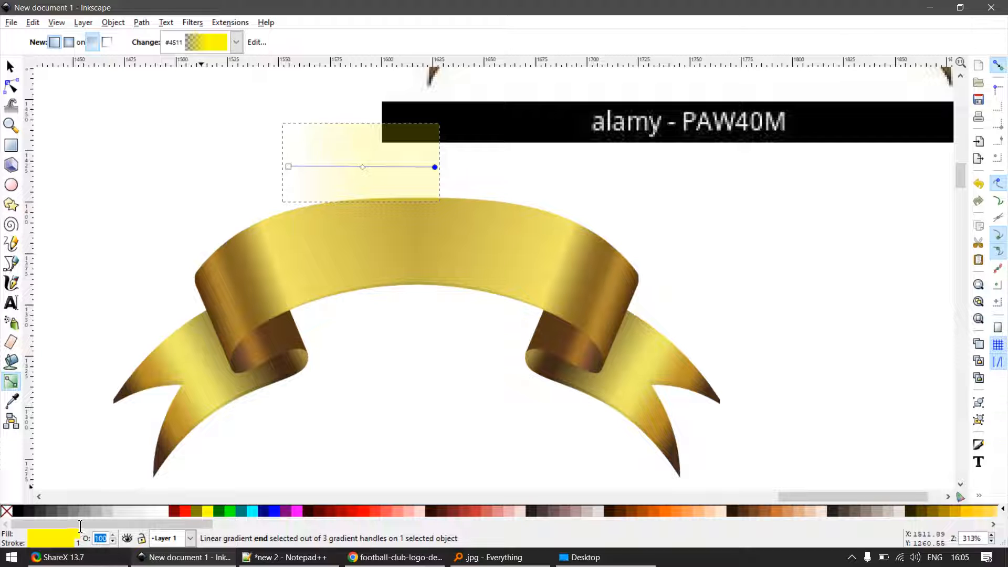
text(20)
key(Return)
key(s)
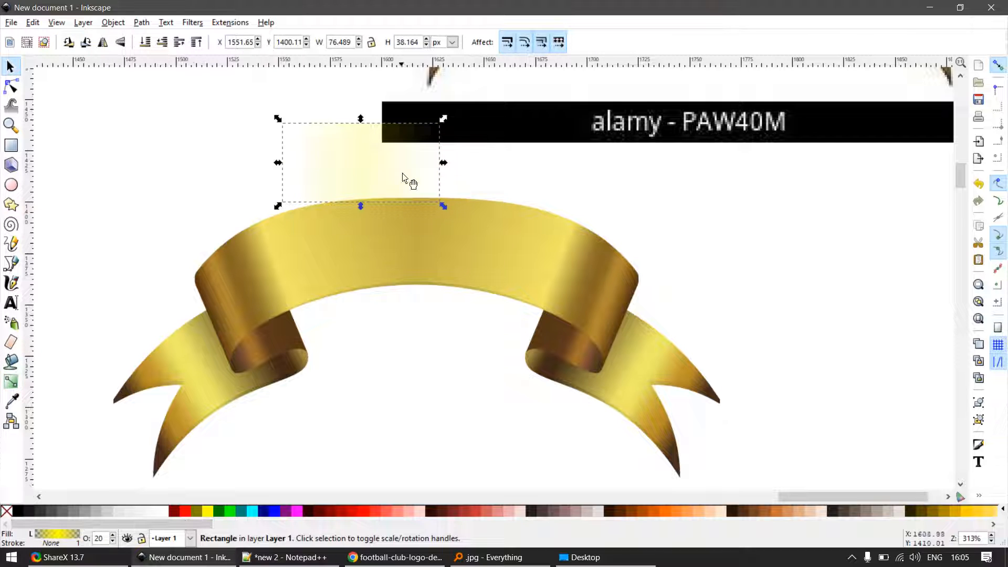
- Move the gradient rectangle aside over the ribbon and delete it
drag(402, 174, 537, 165)
scroll(436, 292, down, 3)
click(432, 347)
scroll(428, 284, up, 4)
key(Delete)
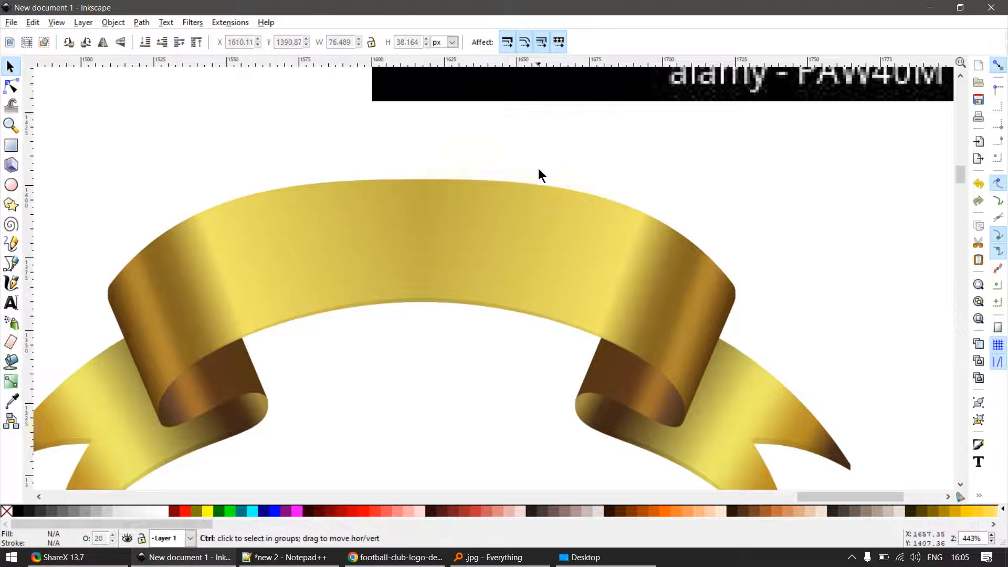
- Select all the ribbon pieces and move them below the flag, beside the reference logo
scroll(563, 220, down, 3)
scroll(633, 352, down, 2)
drag(693, 390, 477, 270)
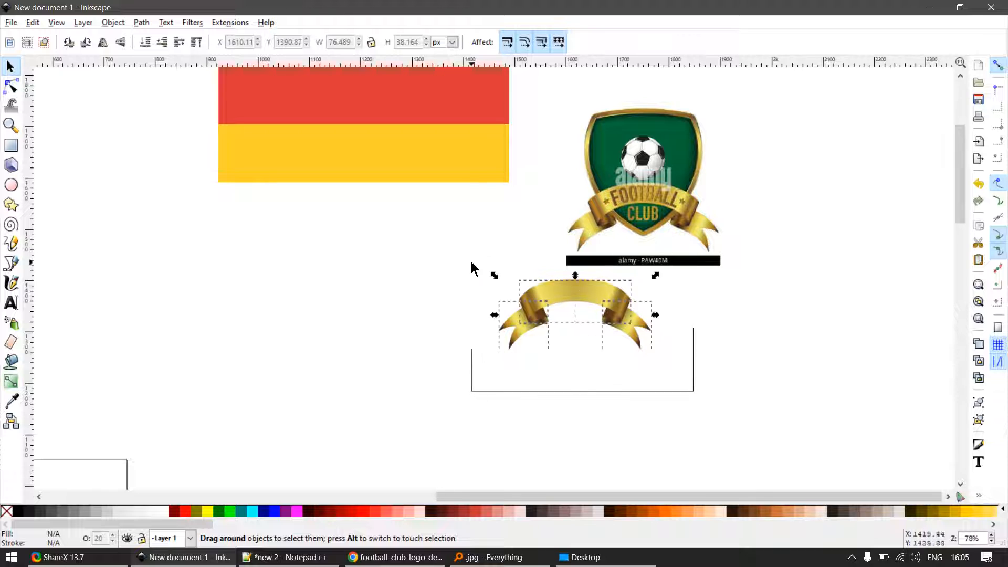
scroll(742, 255, up, 2)
drag(604, 220, 601, 257)
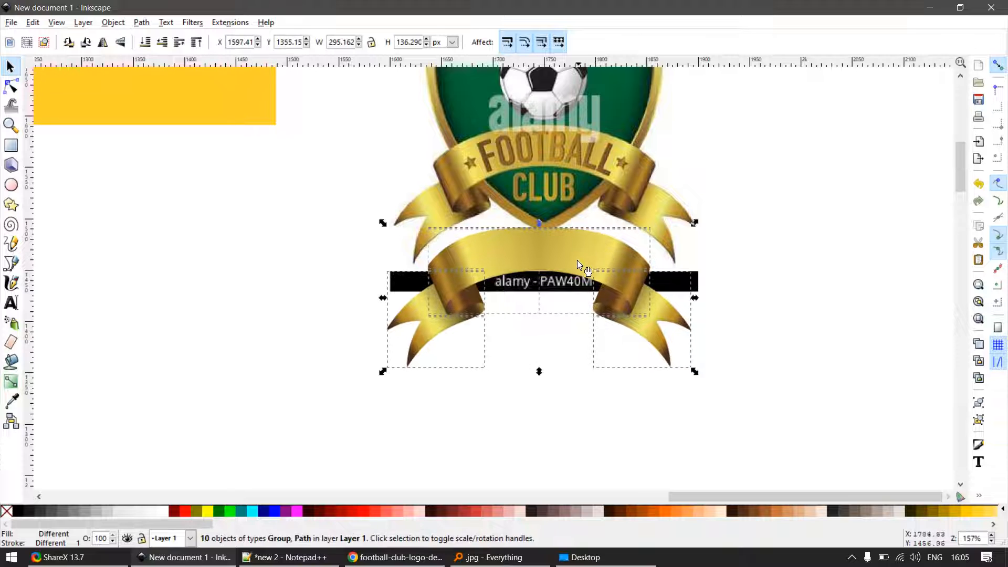
scroll(584, 268, down, 2)
drag(394, 258, 383, 241)
scroll(436, 267, down, 2)
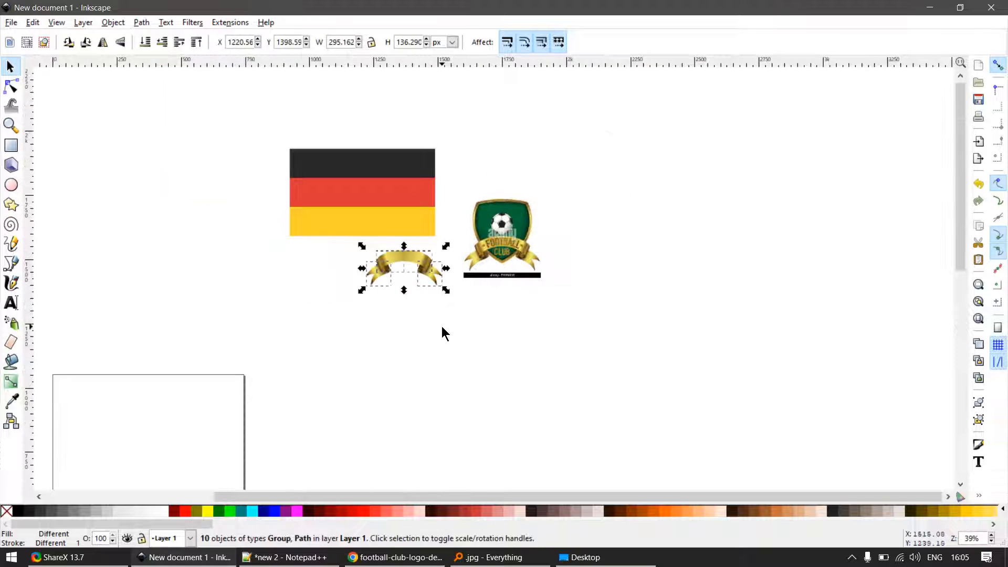
click(442, 327)
- Draw a circle about 171 px in diameter below the reference logo
scroll(437, 255, up, 3)
key(e)
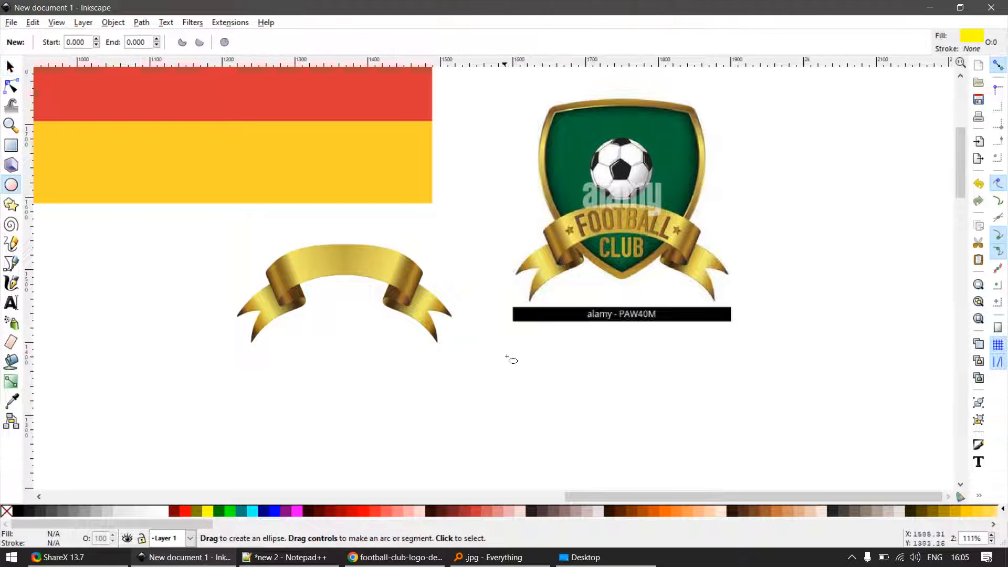
drag(562, 355, 686, 466)
key(s)
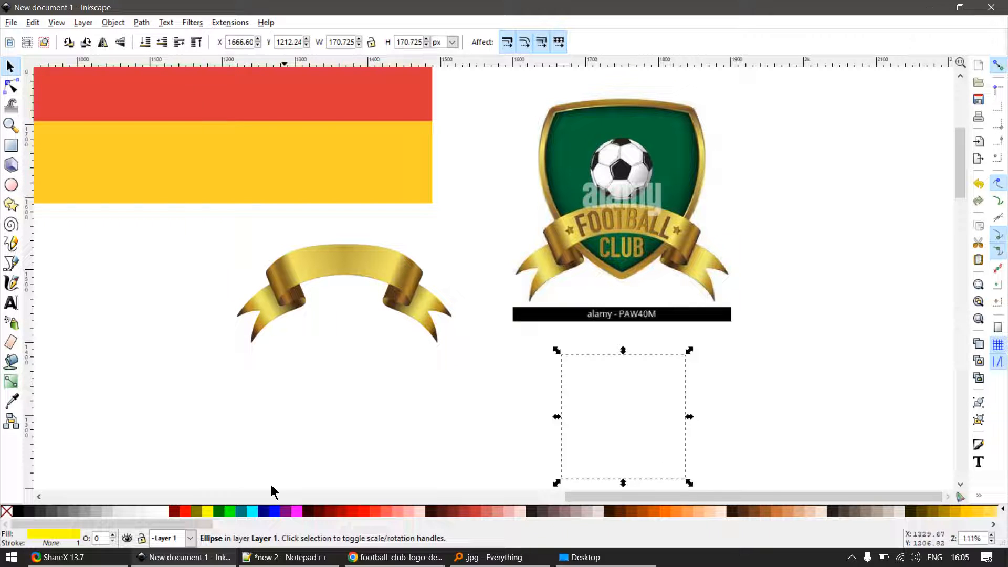
- Try to apply a red-to-transparent linear gradient to the circle
click(186, 510)
key(g)
drag(616, 424, 677, 363)
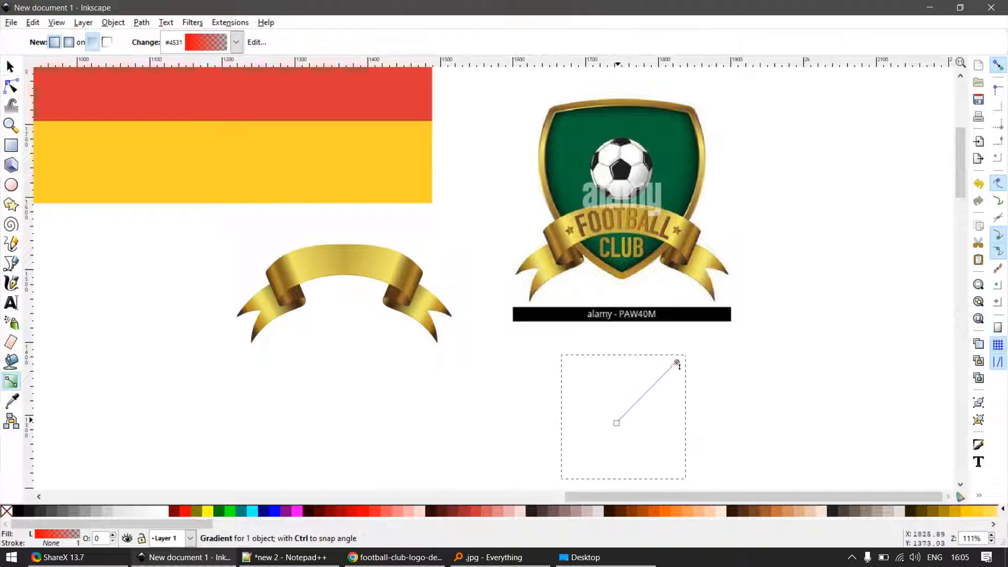
key(s)
key(g)
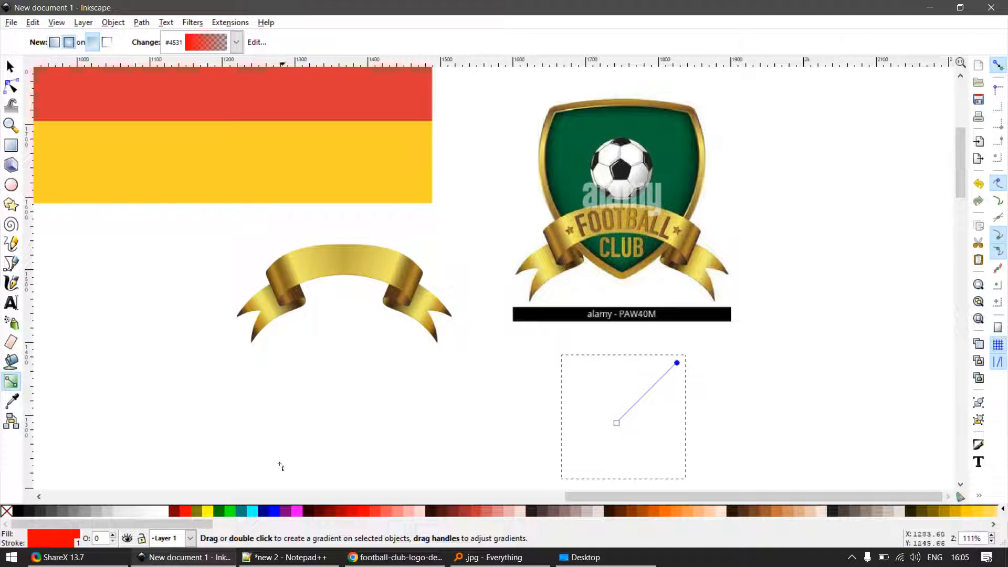
click(191, 511)
key(s)
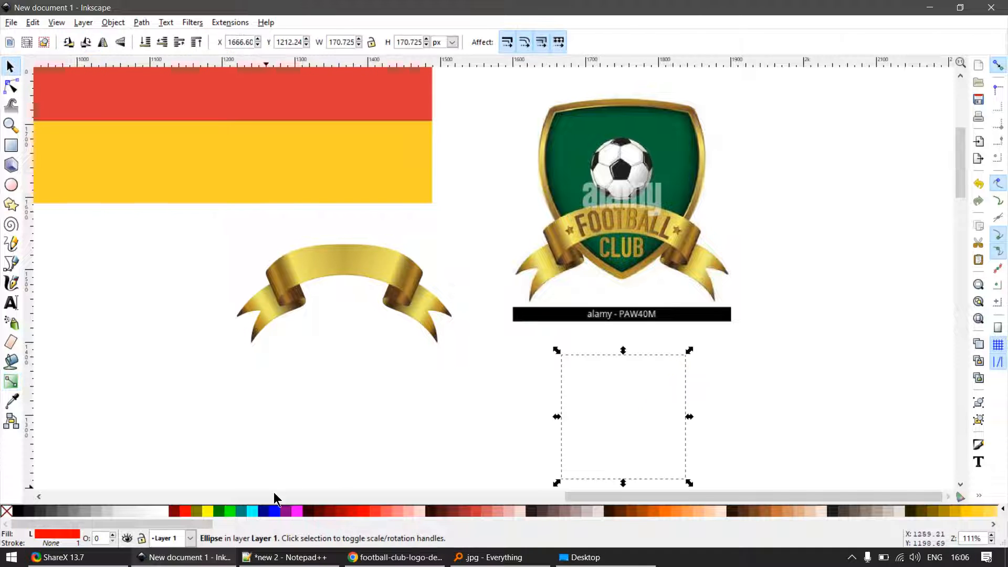
- Fill the circle with flat dark red and set its opacity to 100
click(175, 511)
key(g)
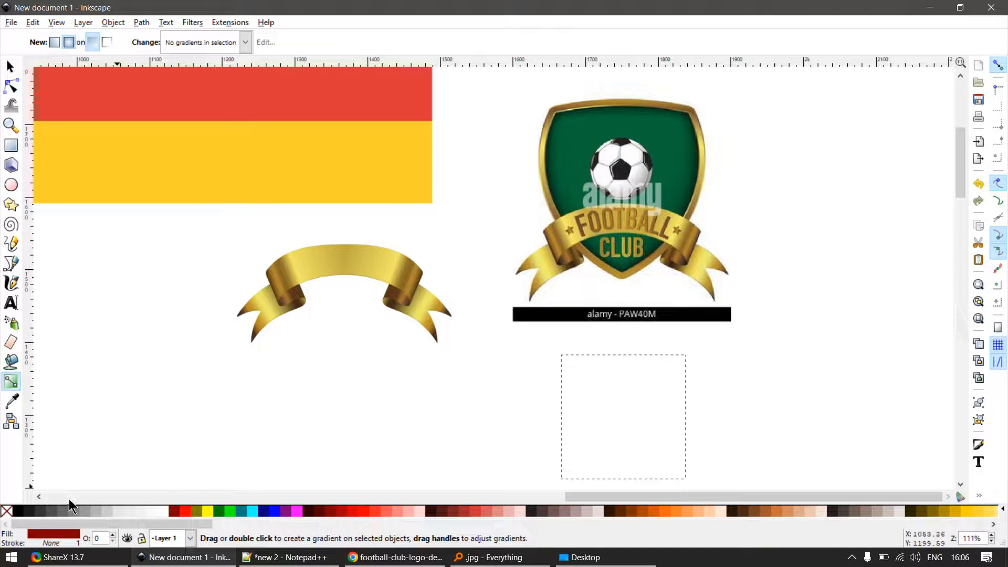
drag(101, 538, 79, 527)
text(100)
key(Return)
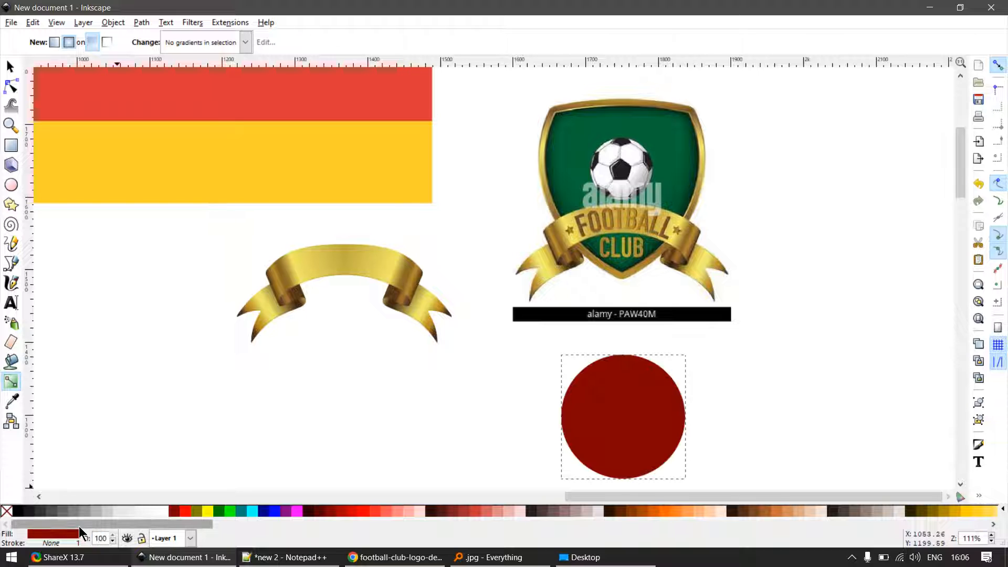
- Apply a radial gradient from the circle's middle outward and shift its centre slightly up and to the right
key(s)
key(g)
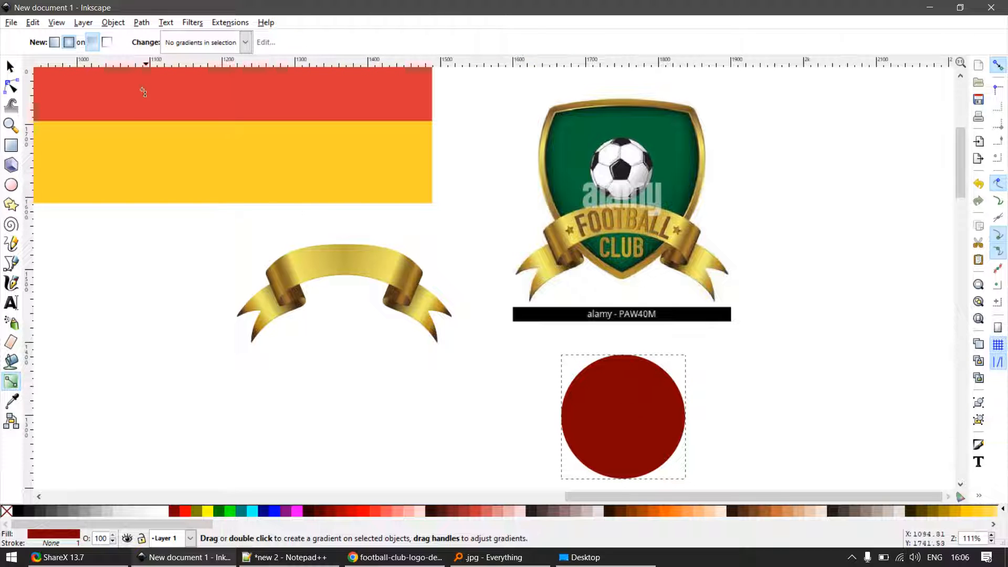
drag(629, 410, 699, 401)
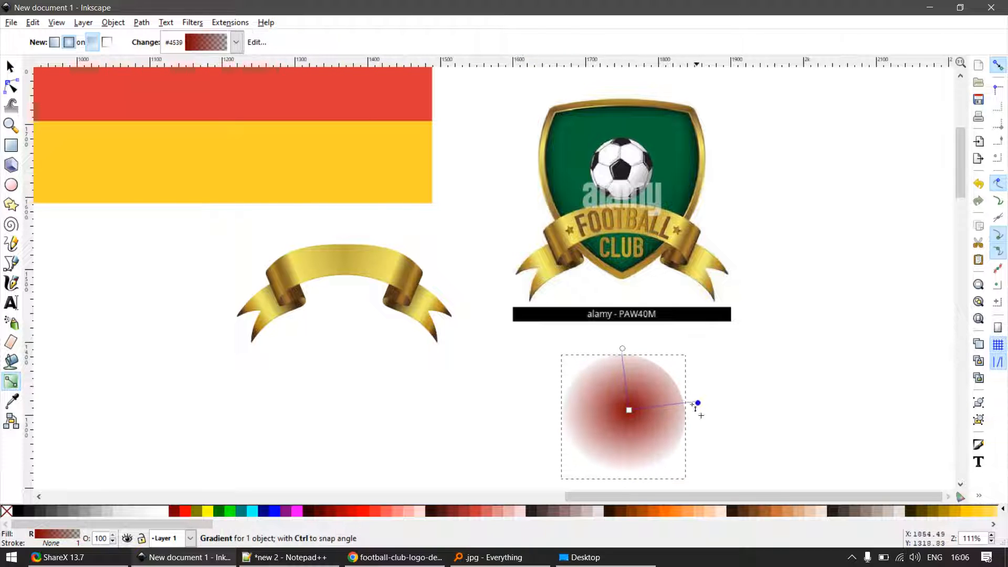
drag(629, 410, 635, 396)
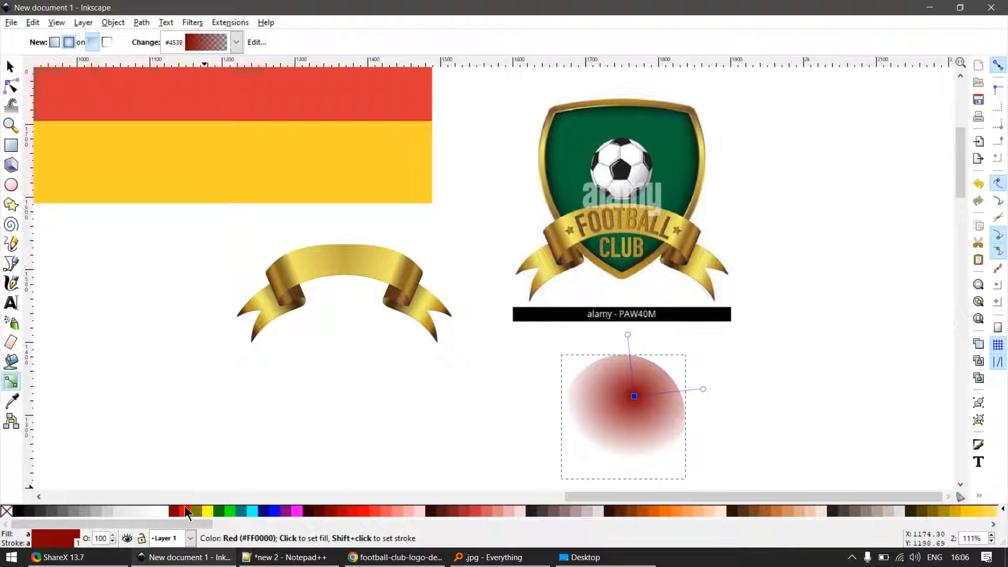
- Colour the radial gradient's centre bright red and its outer stop opaque dark red
click(185, 509)
click(704, 389)
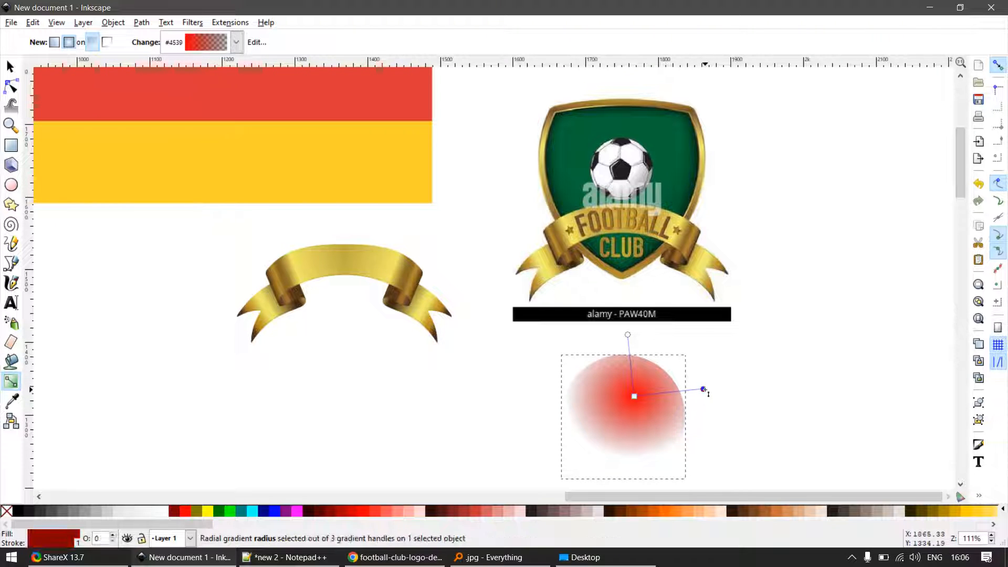
click(176, 511)
scroll(738, 391, down, 3)
scroll(750, 445, up, 2)
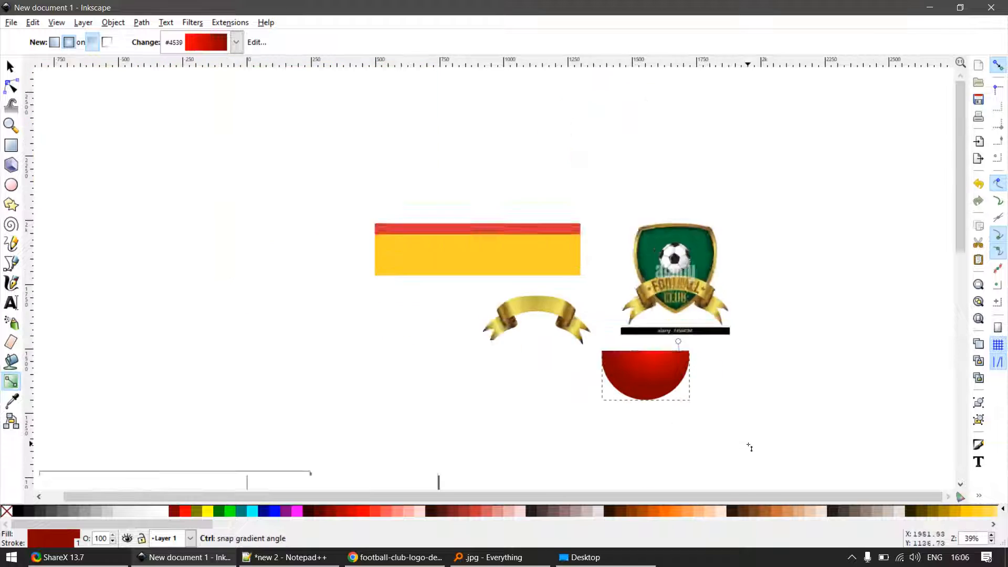
- Move the radial gradient's centre towards the top of the ball and enlarge its radius
key(s)
scroll(666, 358, up, 1)
key(g)
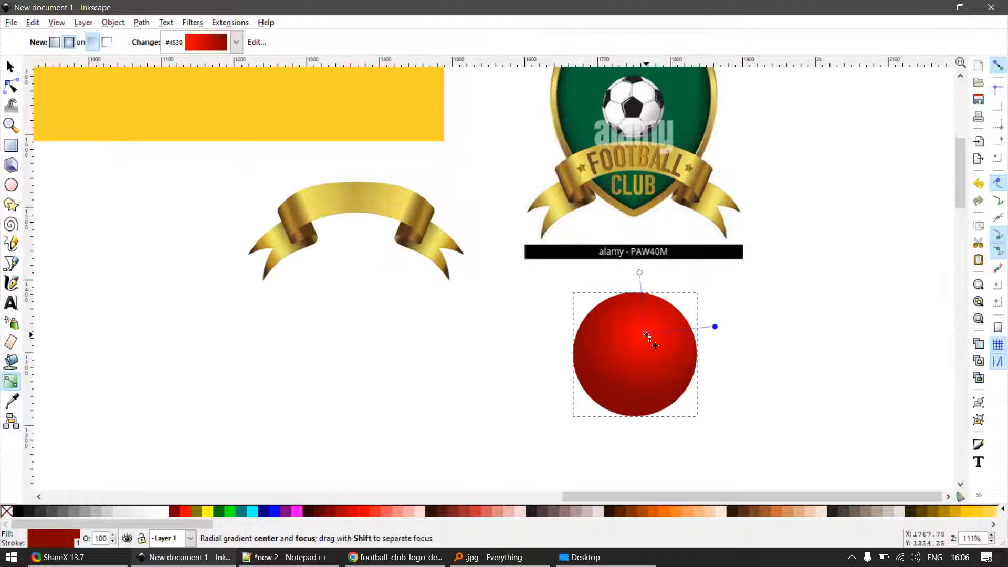
click(652, 312)
drag(720, 303, 741, 310)
- Draw a flat ellipse about 150 px wide and 30 px high at the ball's lower-left edge and fill it black
key(w)
key(e)
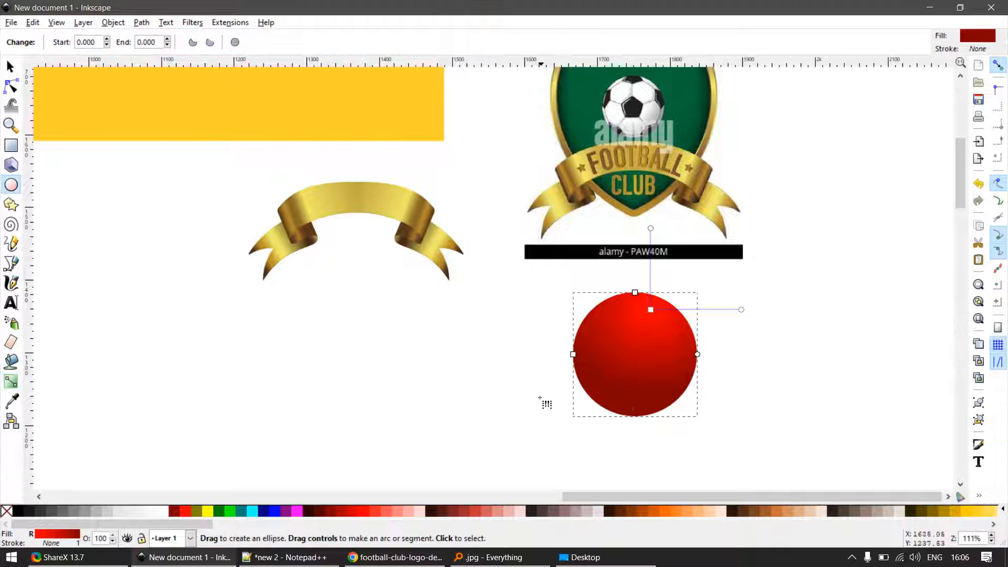
key(w)
key(e)
mouse_move(527, 395)
mouse_down()
mouse_move(644, 420)
mouse_move(531, 406)
mouse_up()
key(s)
click(20, 512)
- Give the ellipse a radial gradient fading from black to transparent and place it behind the ball's bottom edge as a shadow
key(g)
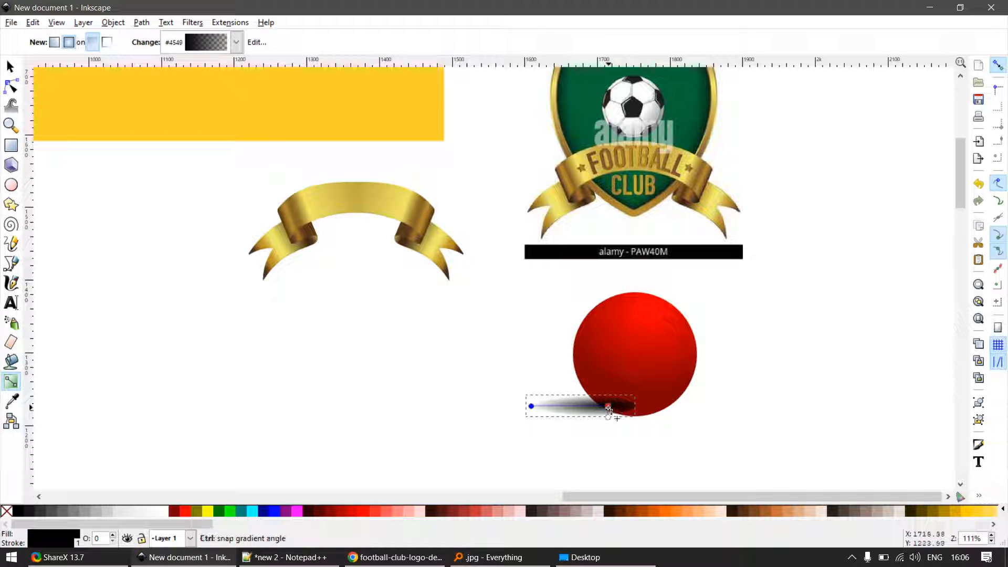
click(608, 408)
key(s)
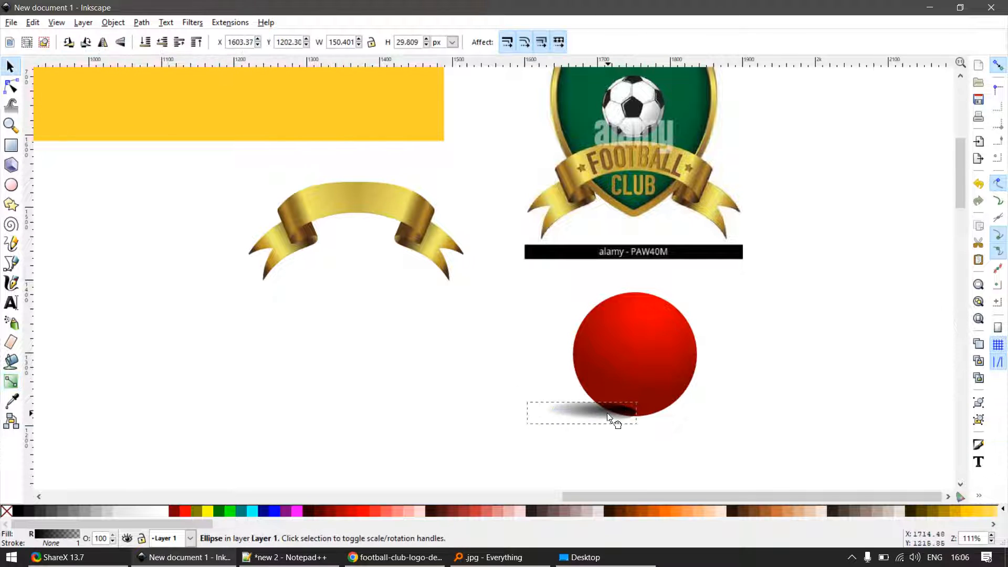
drag(608, 416, 602, 399)
click(623, 445)
scroll(634, 439, down, 2)
scroll(634, 439, up, 3)
click(645, 427)
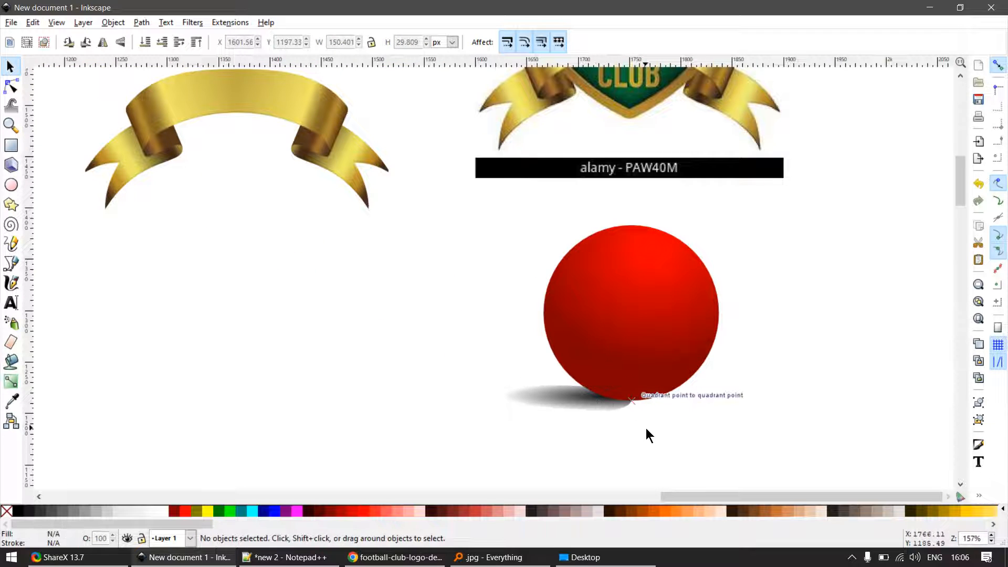
- Flatten the shadow ellipse to about 22 px high and widen it to about 167 px beneath the ball
click(601, 411)
scroll(502, 418, up, 2)
drag(491, 419, 497, 402)
drag(650, 377, 676, 379)
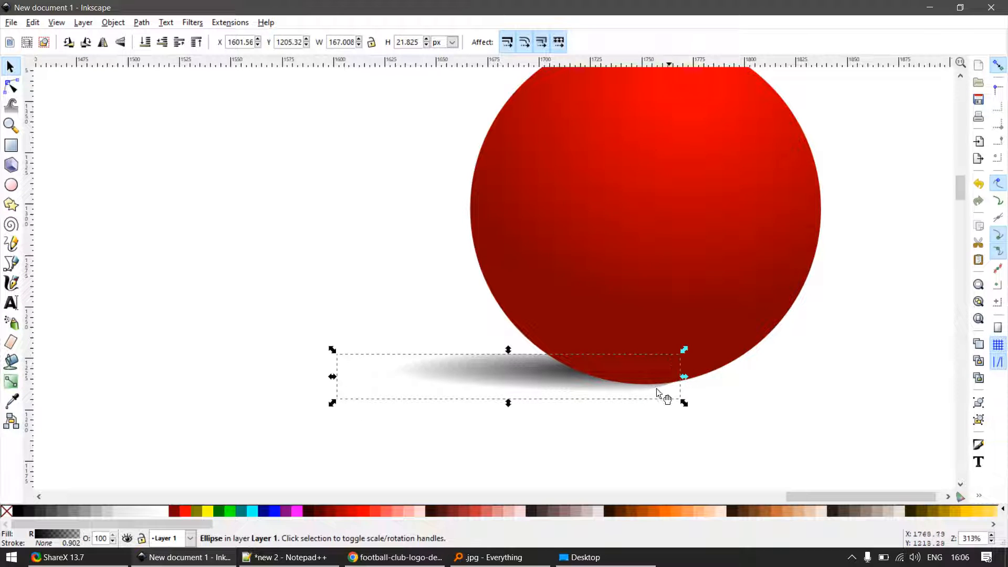
scroll(559, 417, down, 5)
click(550, 430)
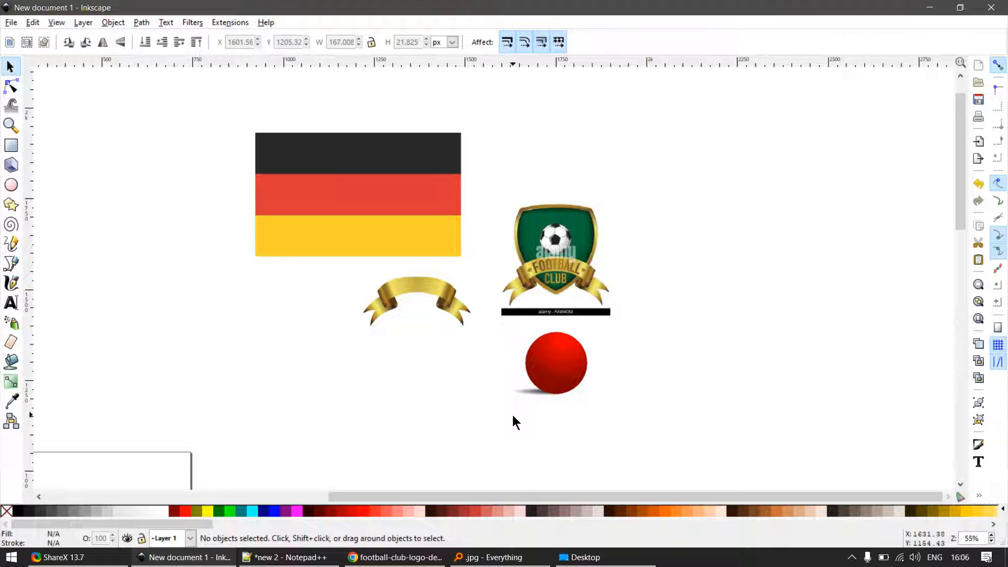
- Examine the shading on the logo's football, green shield edges and gold border up close
scroll(405, 277, up, 8)
scroll(464, 341, down, 8)
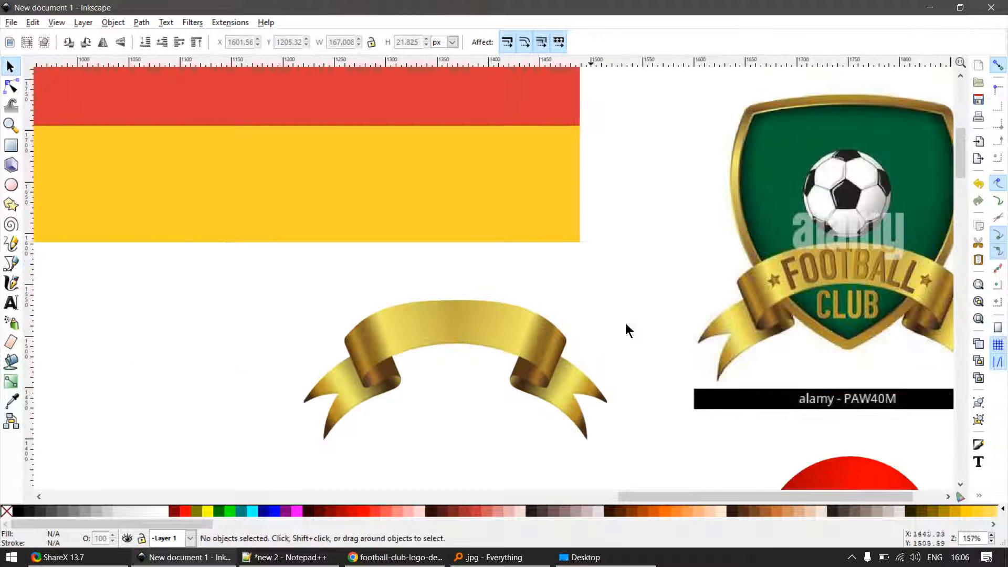
scroll(808, 257, up, 5)
scroll(804, 254, down, 3)
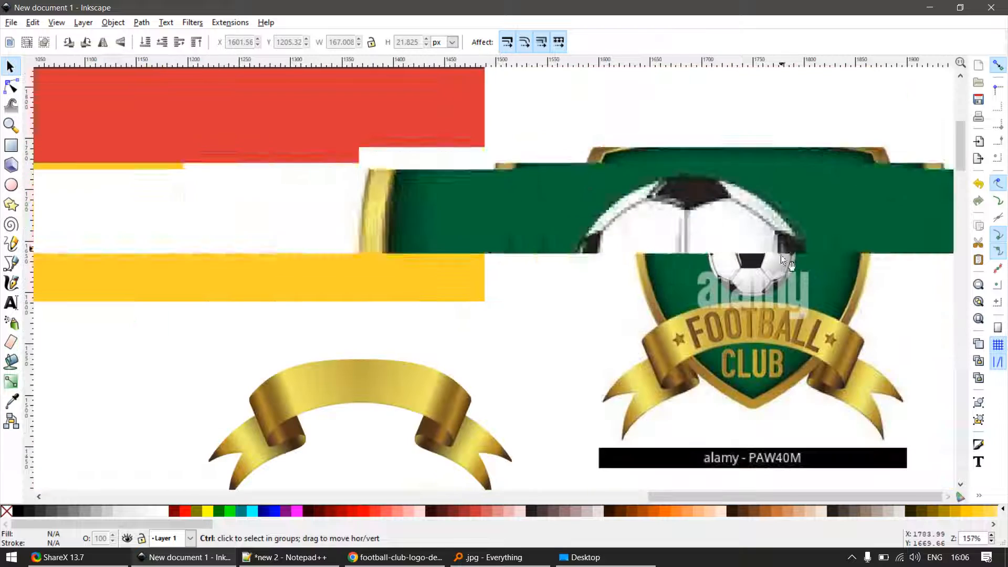
scroll(786, 341, up, 5)
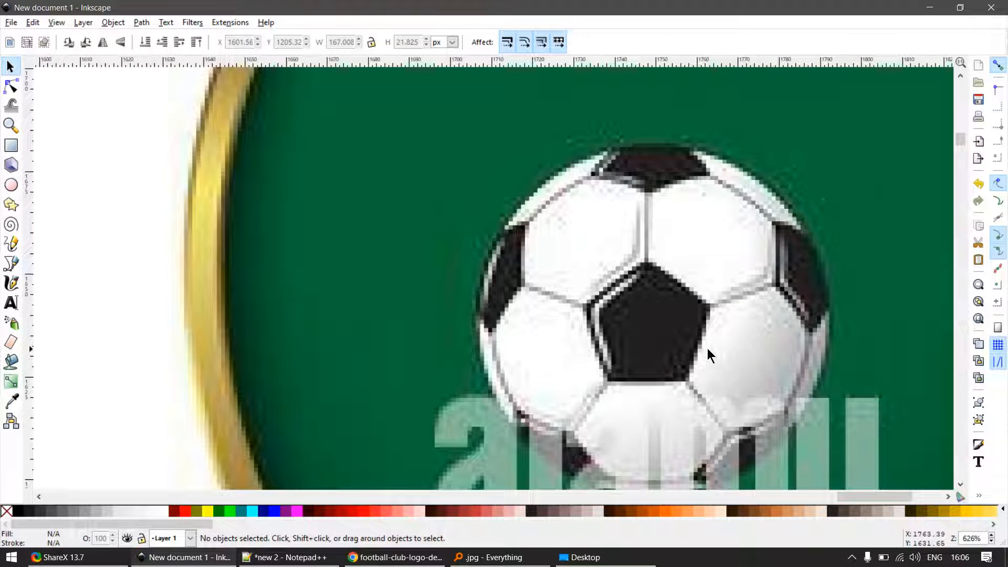
scroll(141, 288, down, 2)
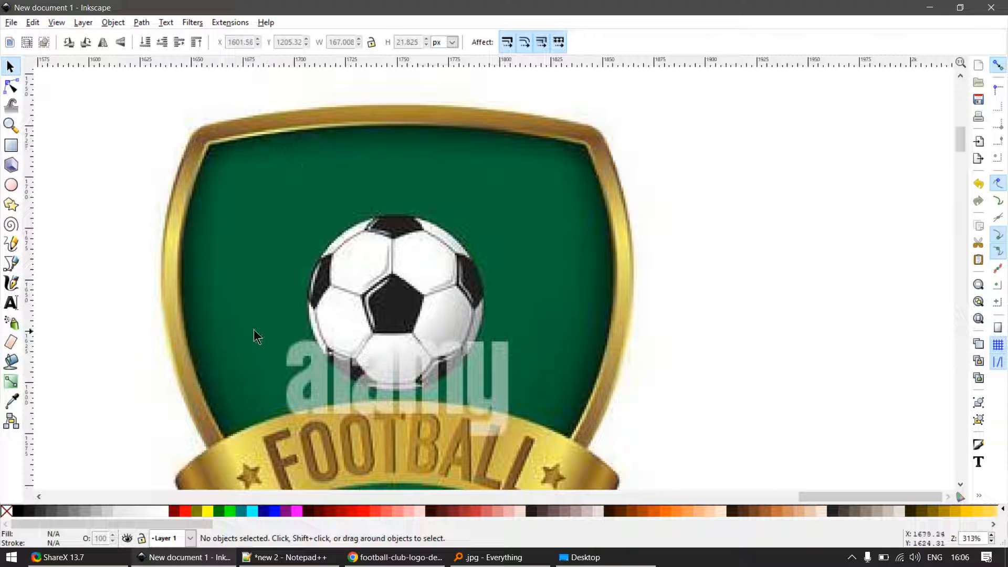
ctrl+scroll(210, 167, up, 3)
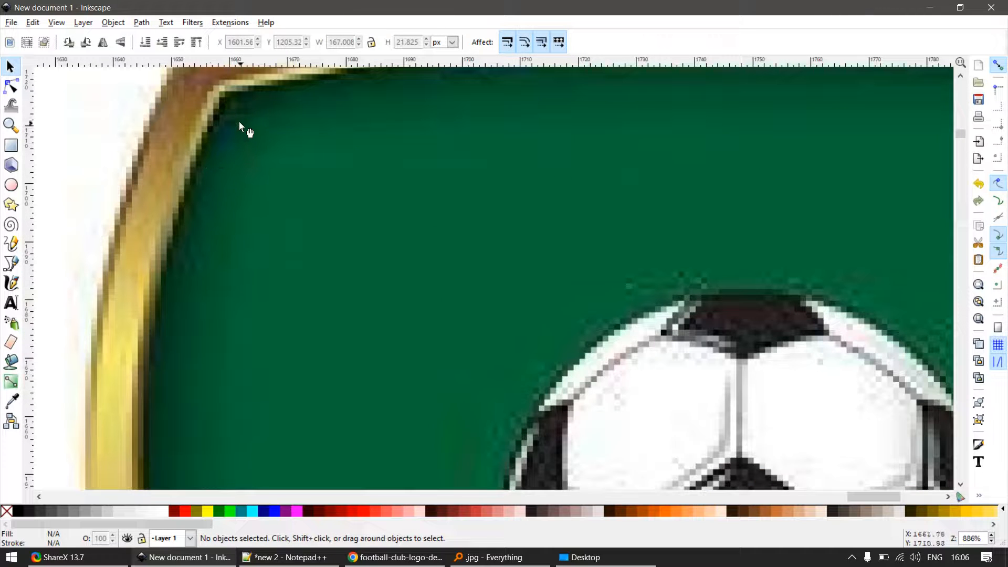
ctrl+scroll(233, 105, down, 2)
ctrl+scroll(391, 193, down, 2)
ctrl+scroll(645, 194, up, 3)
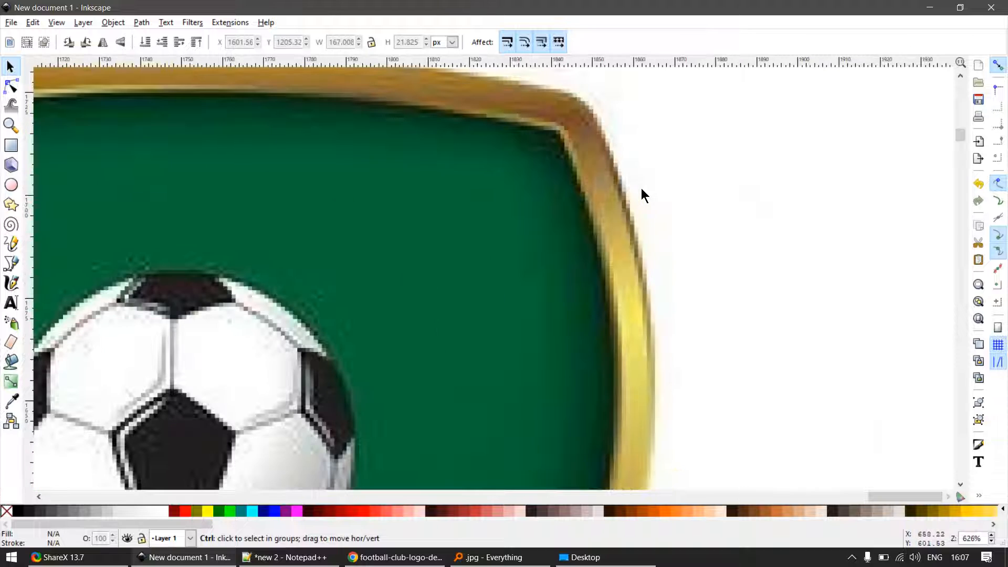
key(g)
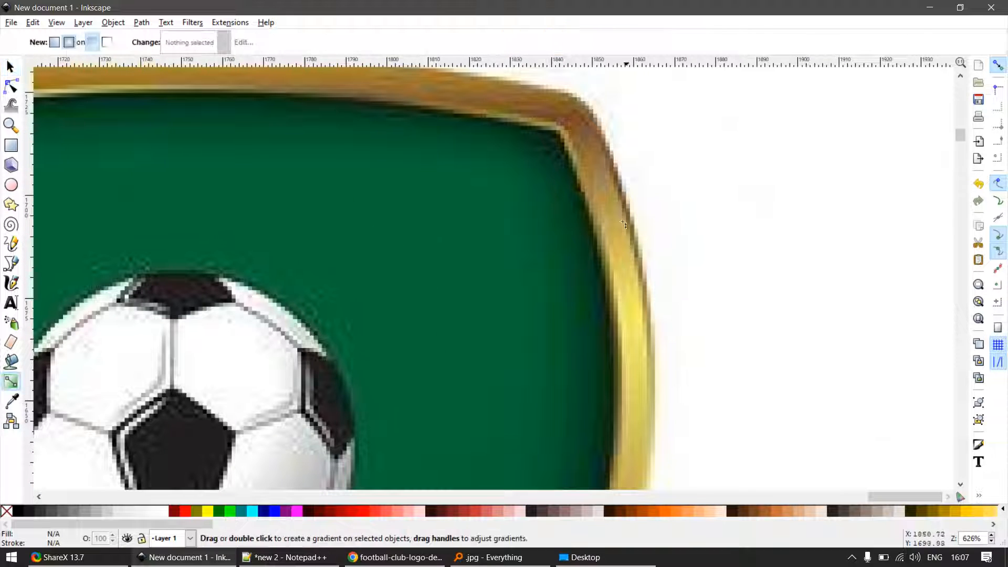
ctrl+scroll(675, 253, down, 5)
key(s)
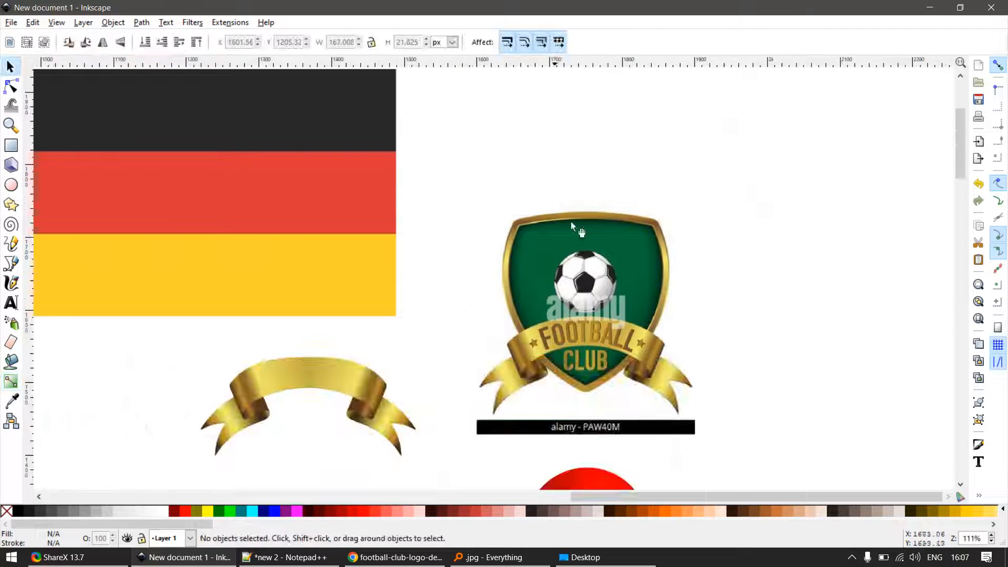
- Draw a black rectangle about 109 px wide in the empty area beside the logo and add a dark grey duplicate below it
ctrl+scroll(595, 228, down, 3)
ctrl+scroll(733, 247, up, 3)
key(e)
key(r)
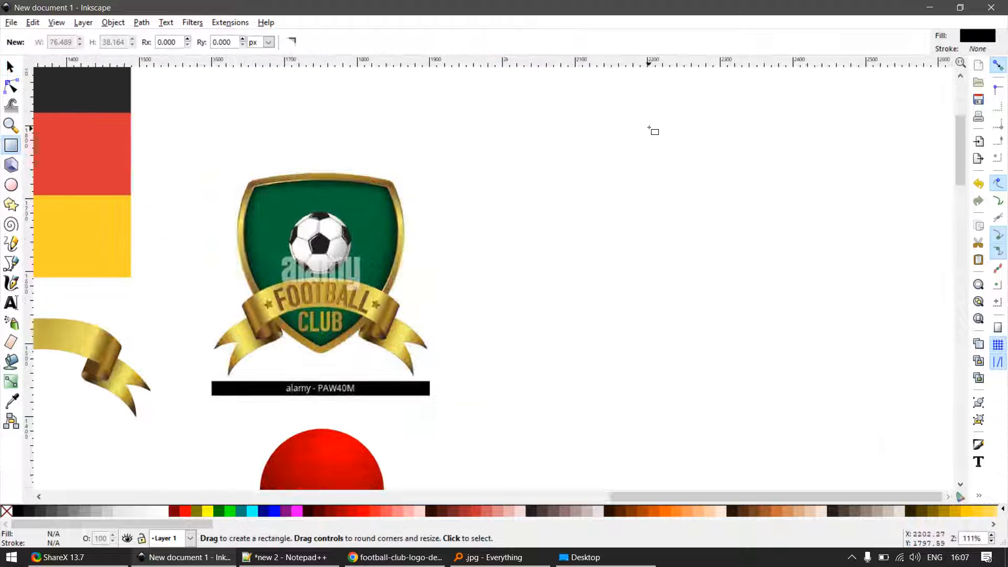
drag(649, 127, 680, 399)
key(s)
key(ctrl+d)
click(37, 512)
- Extend the swatch column downward with three more duplicates coloured medium grey, light grey and near-white
key(ctrl+d)
click(75, 512)
click(109, 511)
key(ctrl+d)
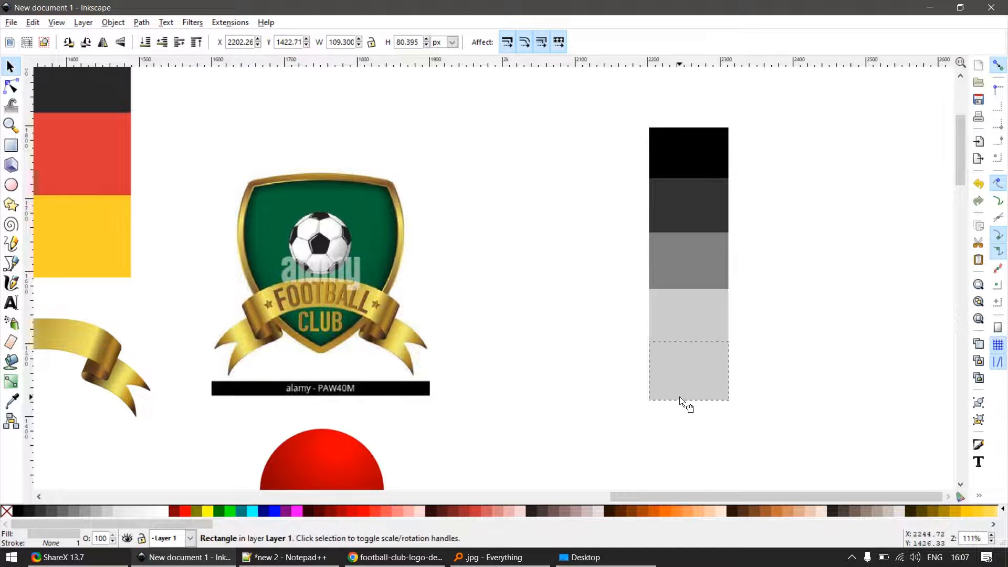
click(145, 511)
click(568, 441)
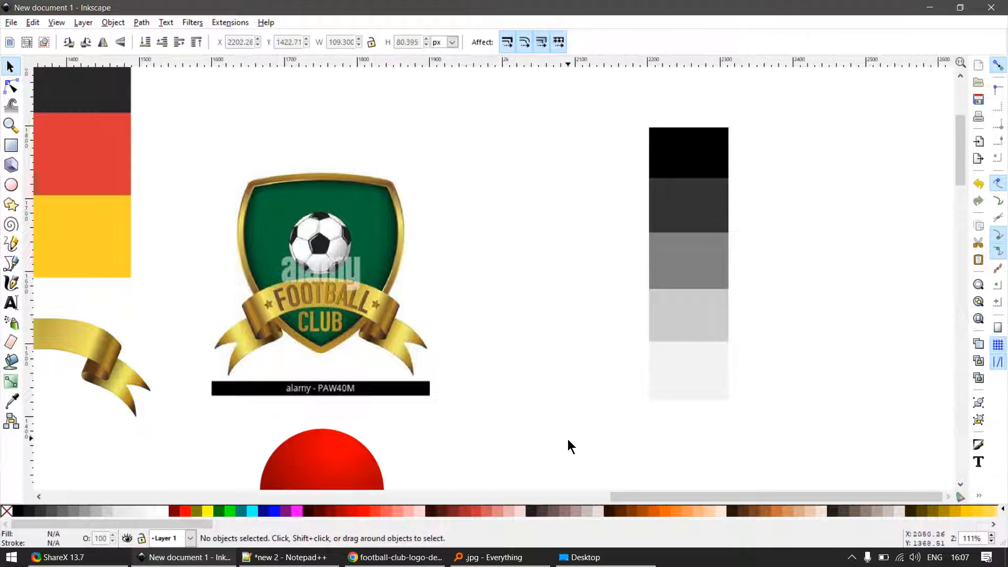
- Resize the five grey swatches together to about 48 by 339 px and place them between the flag and the logo
drag(603, 442, 796, 112)
drag(735, 264, 712, 271)
scroll(699, 345, down, 1)
drag(699, 345, 336, 279)
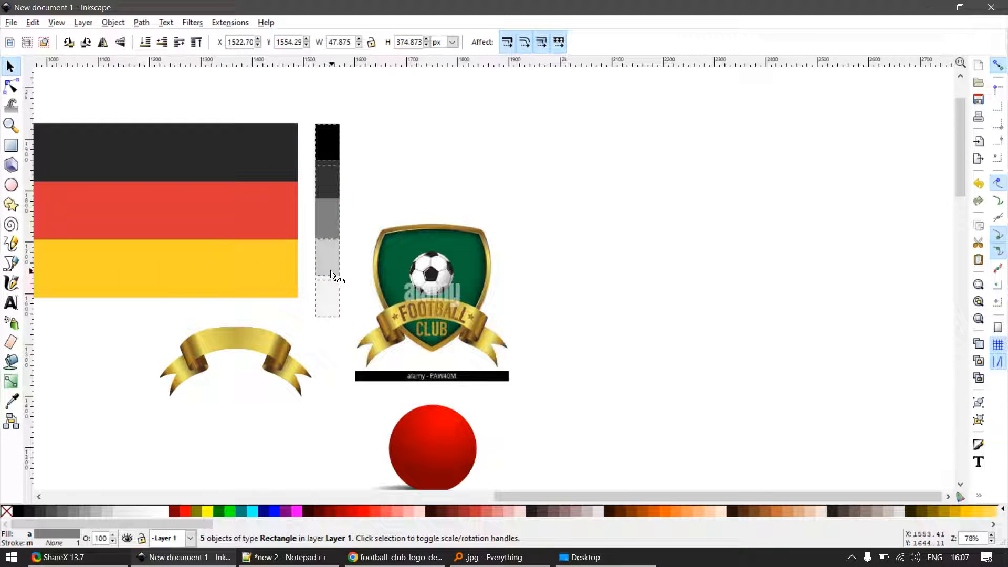
drag(327, 320, 327, 306)
click(315, 318)
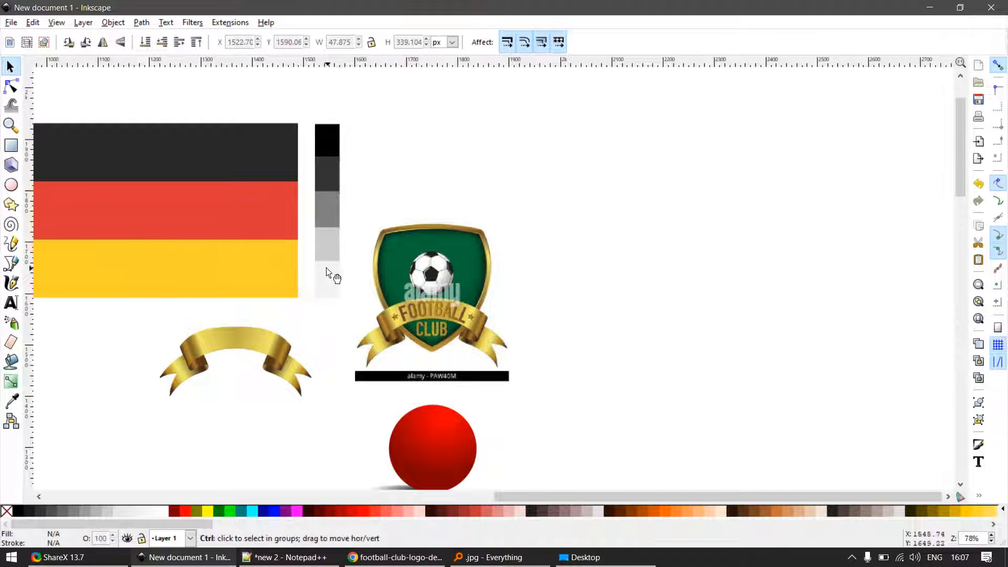
- Examine the recreated ribbon's gradients up close and compare them with the flat flag, grey swatches and logo
scroll(327, 272, up, 2)
scroll(323, 288, down, 2)
scroll(292, 270, up, 1)
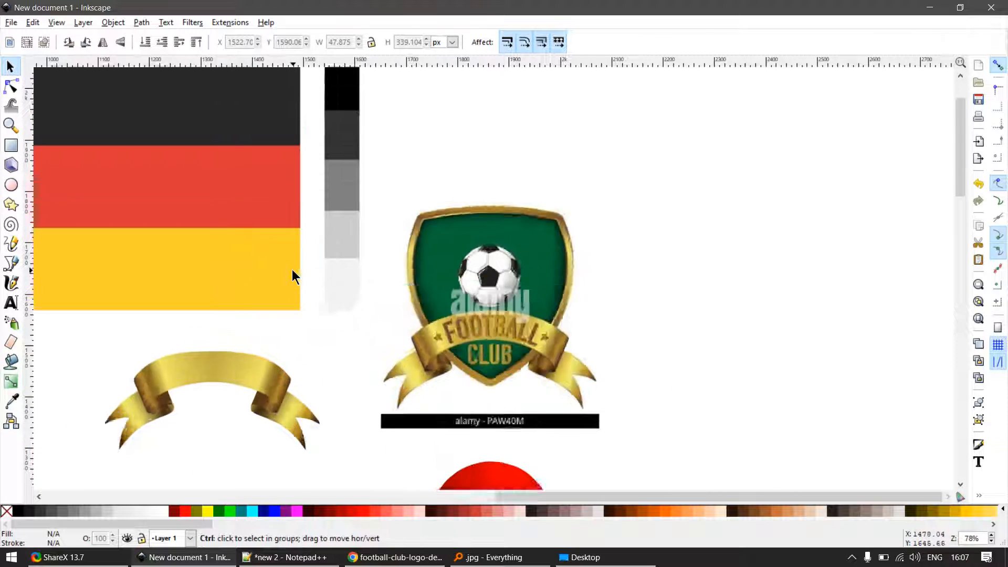
scroll(292, 269, up, 1)
scroll(200, 362, down, 2)
scroll(198, 333, up, 5)
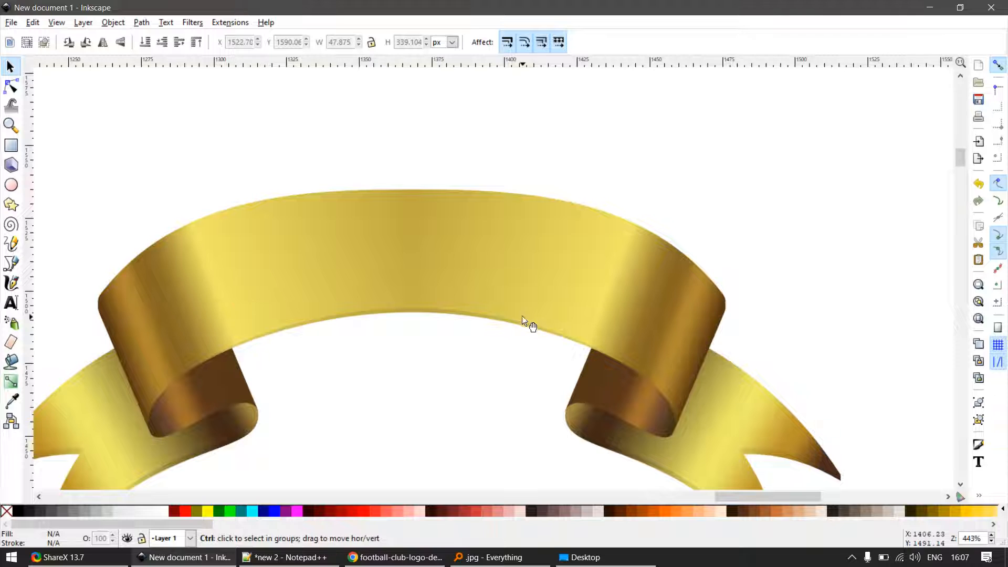
scroll(521, 336, down, 6)
scroll(520, 357, up, 3)
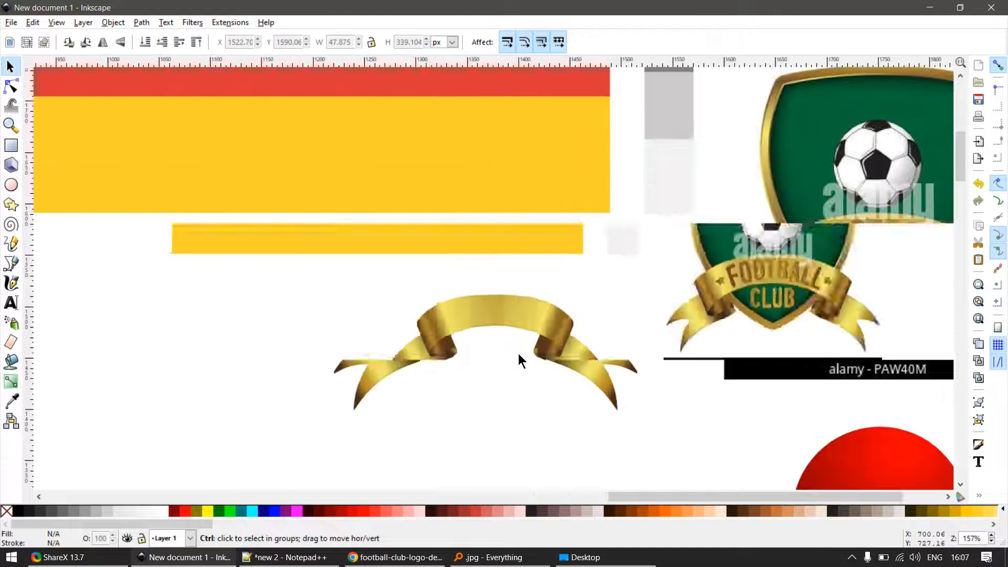
scroll(519, 360, down, 3)
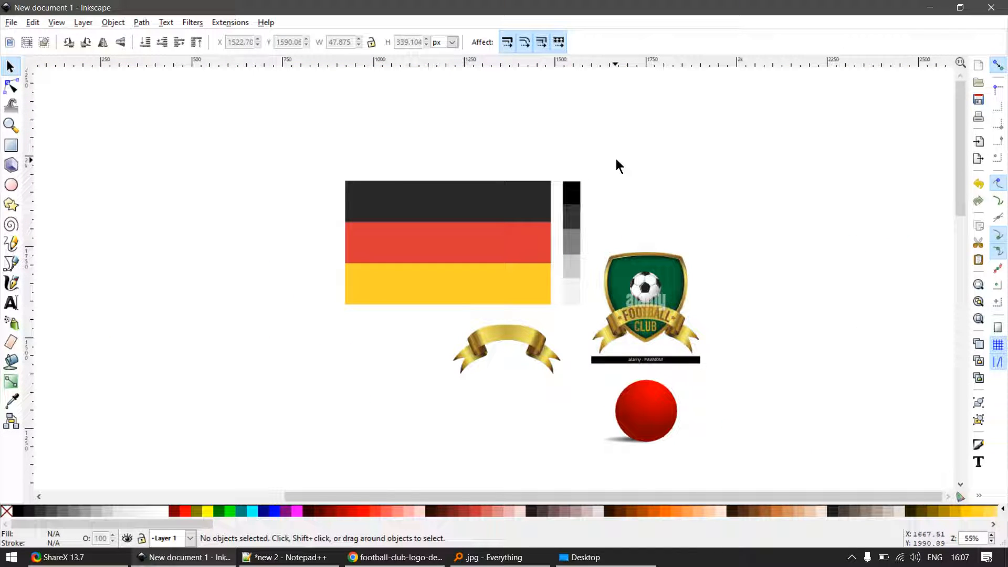